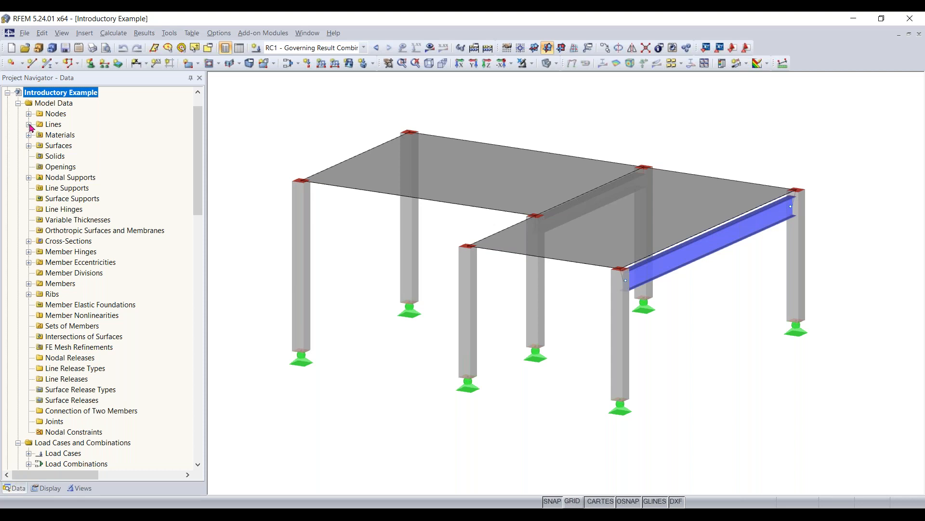
- Highlight the polyline between nodes 3 and 5 from the model's list of lines, and collapse that list
{"action": "left_click", "coordinate": [29, 125]}
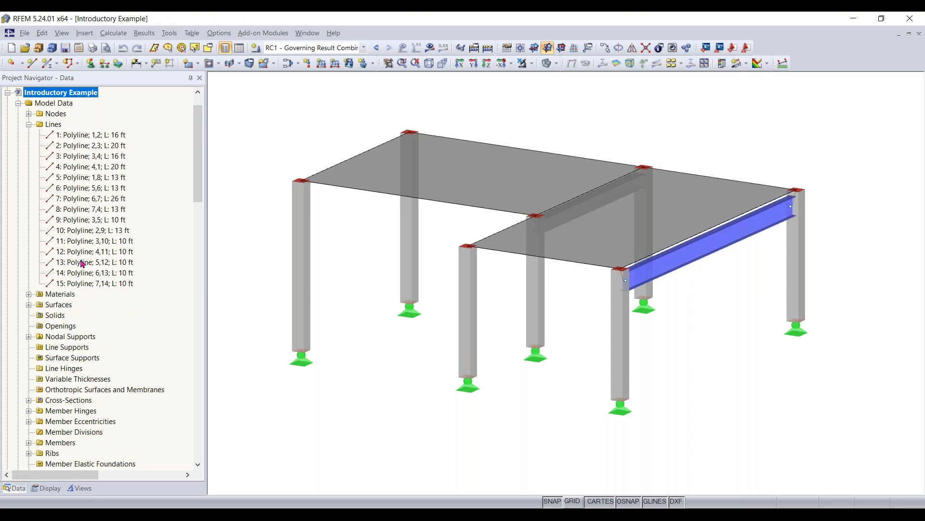
{"action": "left_click", "coordinate": [90, 220]}
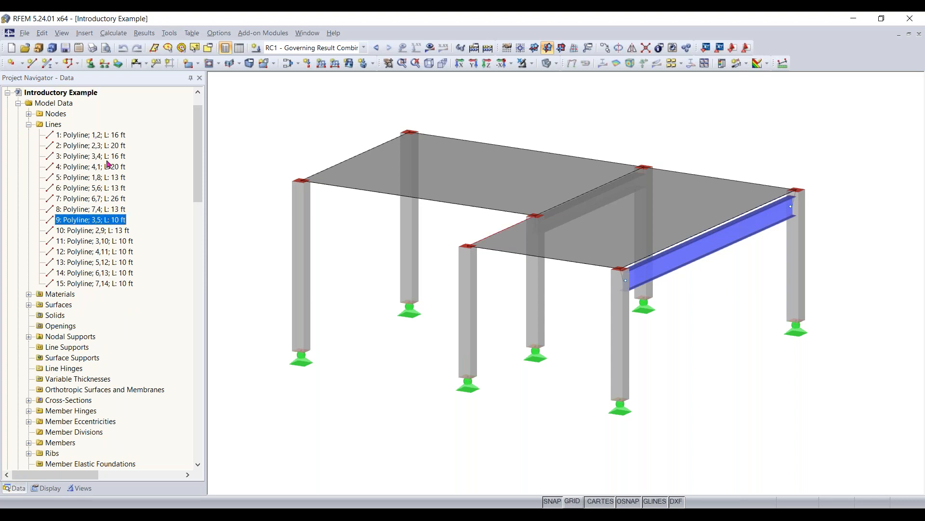
{"action": "left_click", "coordinate": [29, 125]}
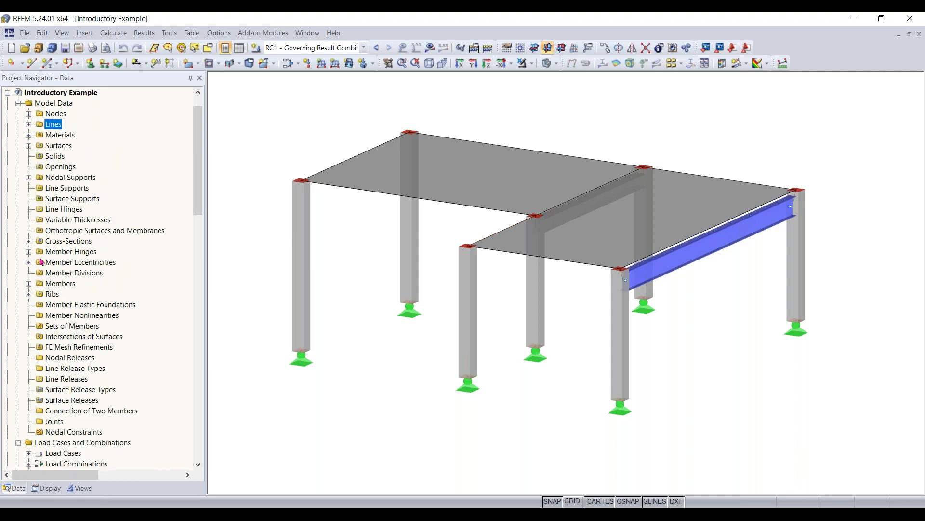
- List the model's members and highlight member 5, the Rectangle 12/12 column on line 11
{"action": "left_click", "coordinate": [29, 285]}
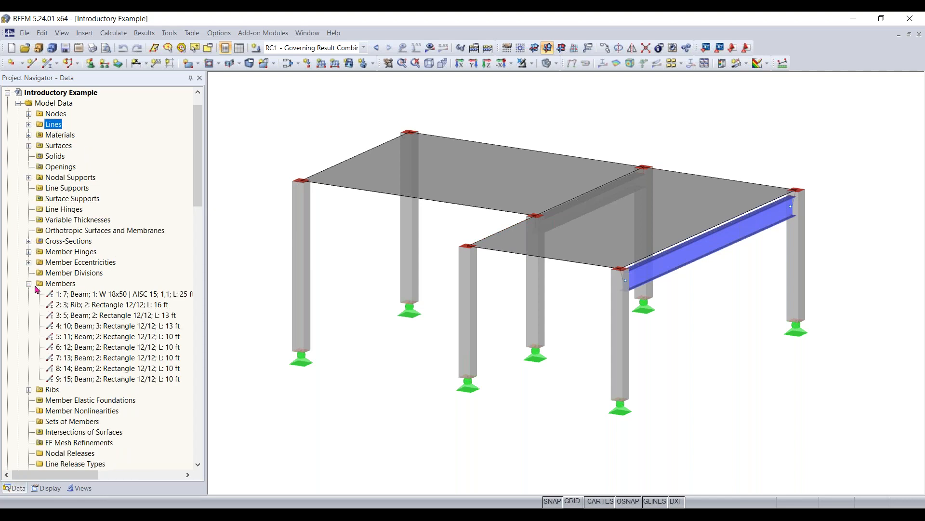
{"action": "left_click", "coordinate": [98, 327]}
{"action": "left_click", "coordinate": [99, 337]}
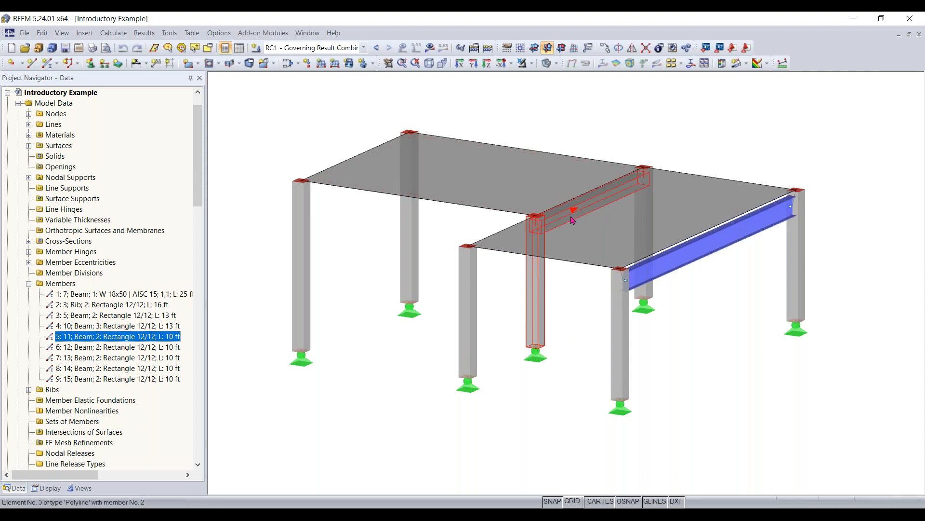
{"action": "mouse_move", "coordinate": [579, 222]}
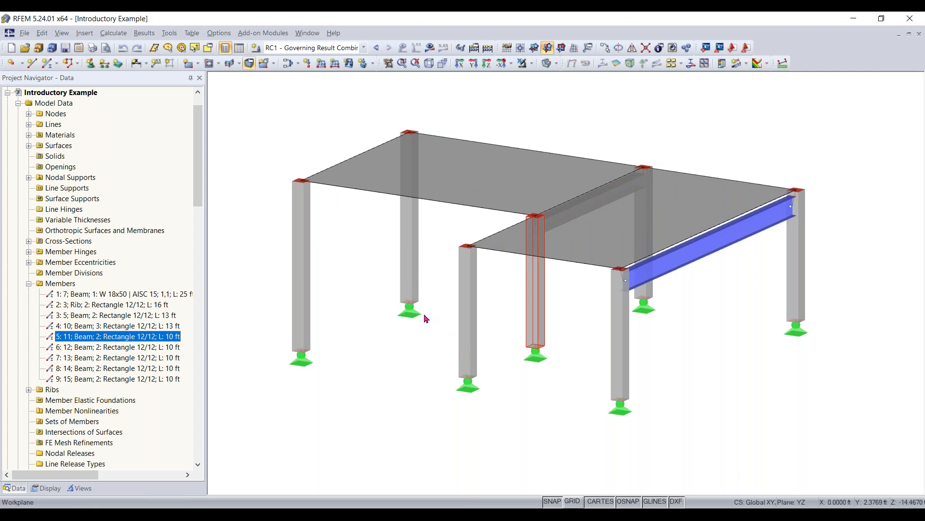
{"action": "scroll", "coordinate": [423, 313], "scroll_direction": "down", "scroll_amount": 1}
{"action": "middle_click_drag", "start_coordinate": [423, 314], "coordinate": [420, 265]}
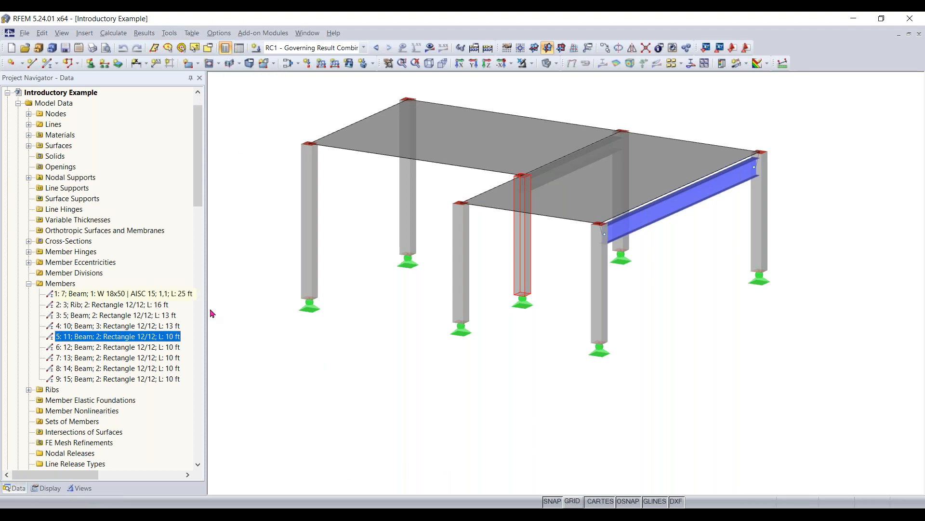
- Show the model data tables below the structure and view the table of nodes
{"action": "left_click", "coordinate": [238, 53]}
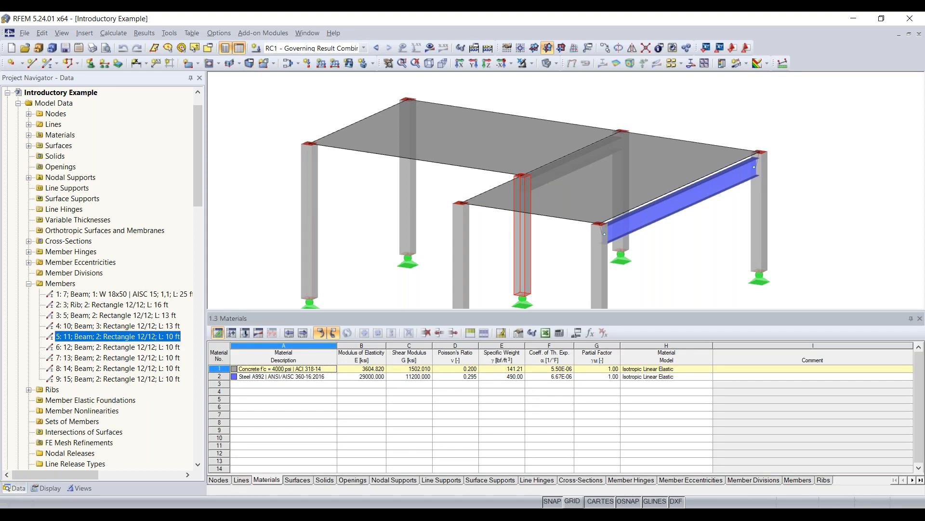
{"action": "scroll", "coordinate": [455, 236], "scroll_direction": "down", "scroll_amount": 2}
{"action": "middle_click_drag", "start_coordinate": [410, 254], "coordinate": [410, 214]}
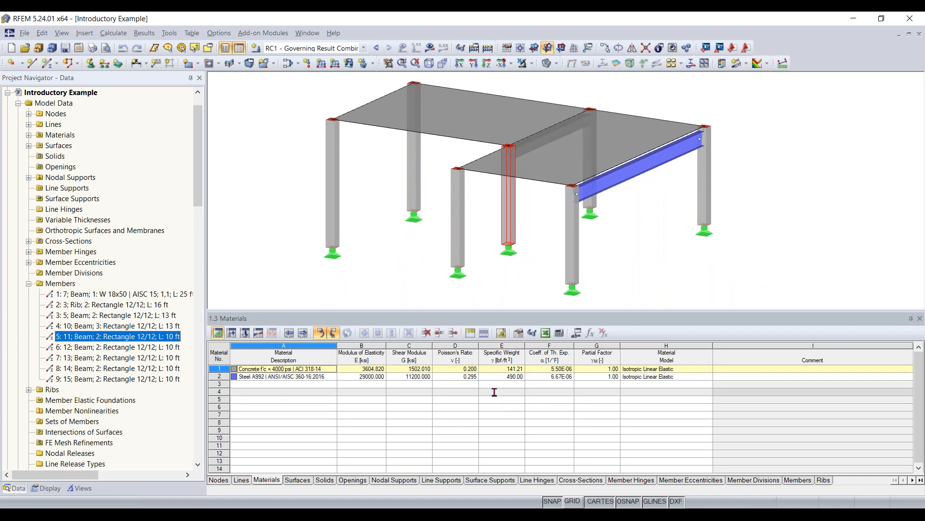
{"action": "left_click", "coordinate": [221, 481]}
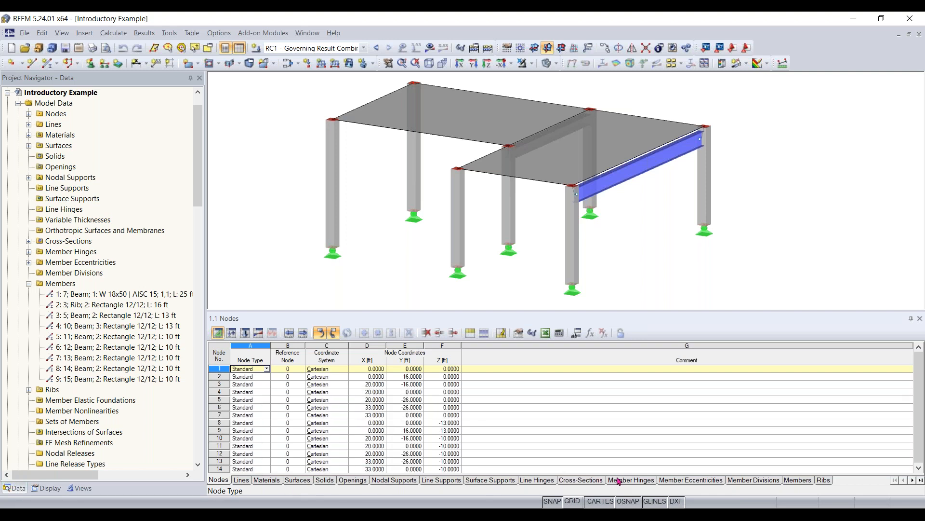
- View the cross-section table, highlight the members using section 2, Rectangle 12/12, and hide the tables
{"action": "left_click", "coordinate": [591, 480]}
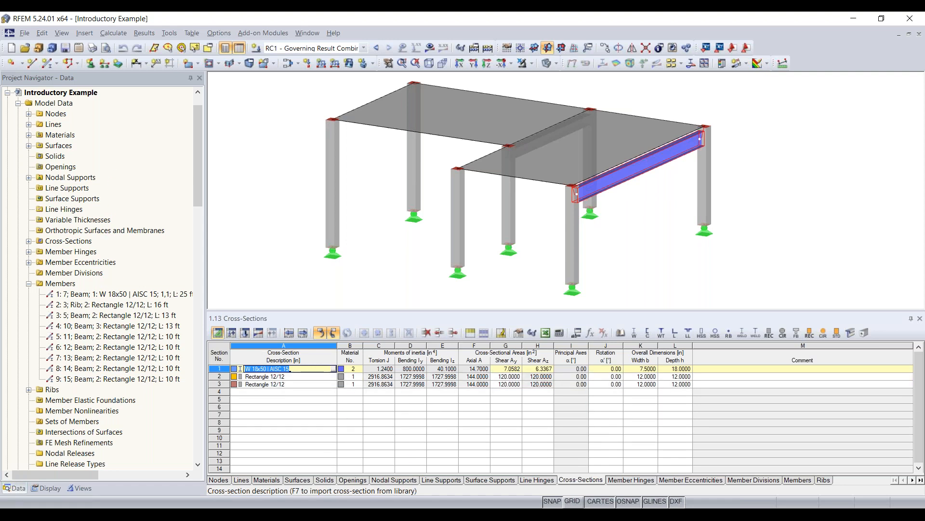
{"action": "left_click", "coordinate": [266, 382]}
{"action": "left_click", "coordinate": [267, 376]}
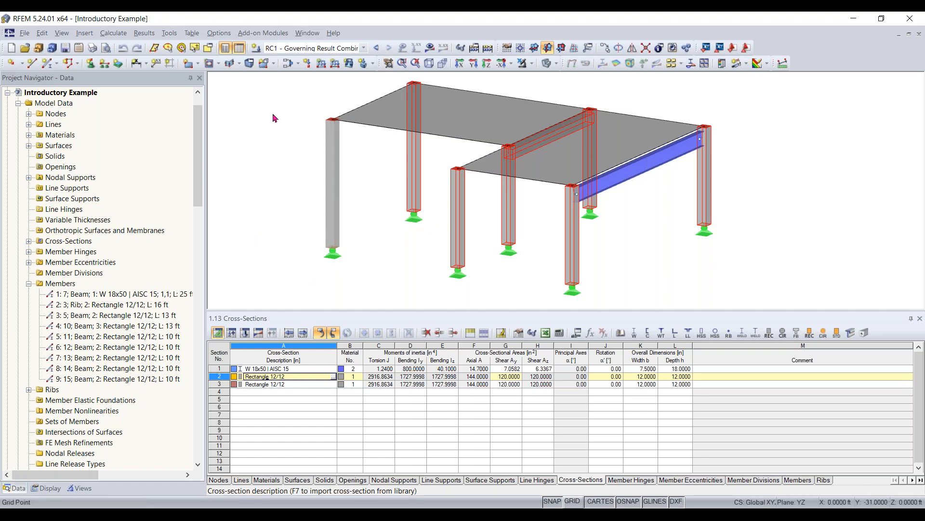
{"action": "left_click", "coordinate": [239, 52]}
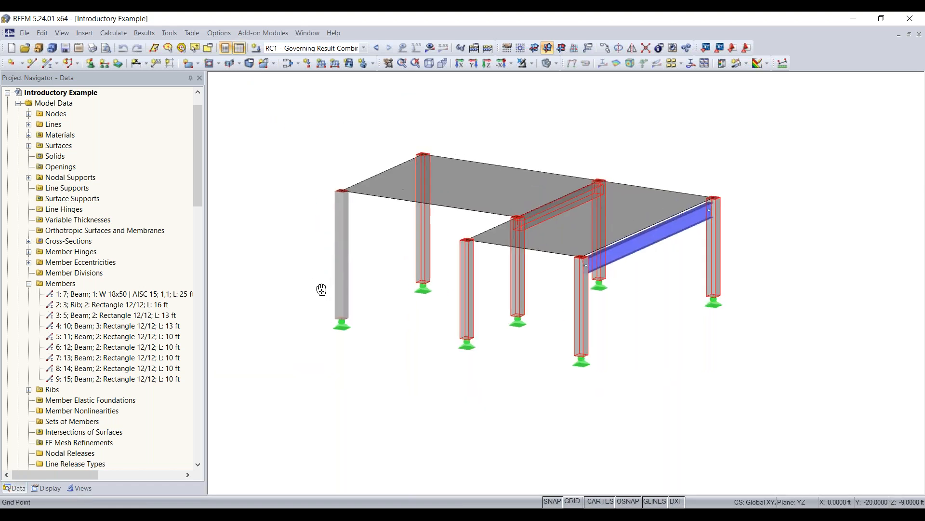
- Review the available program configurations, selecting Standard with black background without activating it, and close the manager
{"action": "left_click", "coordinate": [219, 33]}
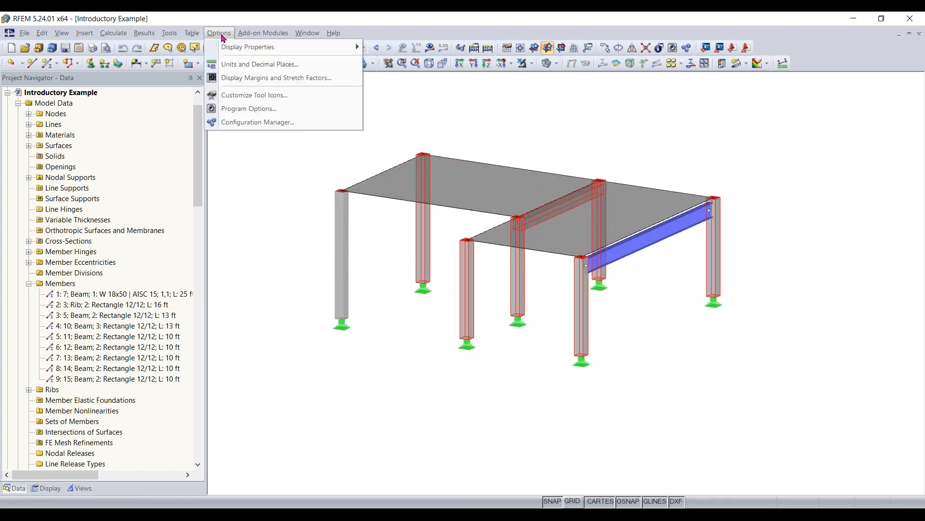
{"action": "left_click", "coordinate": [250, 127]}
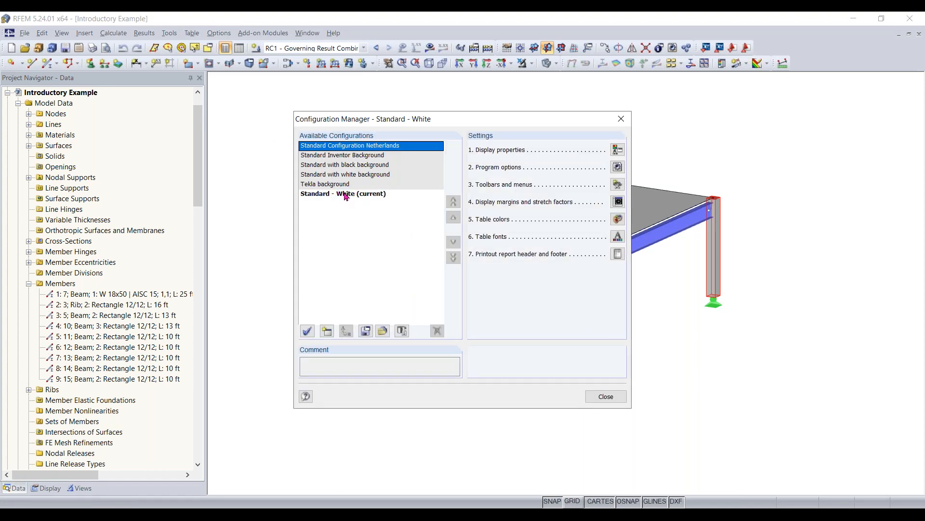
{"action": "left_click", "coordinate": [348, 166]}
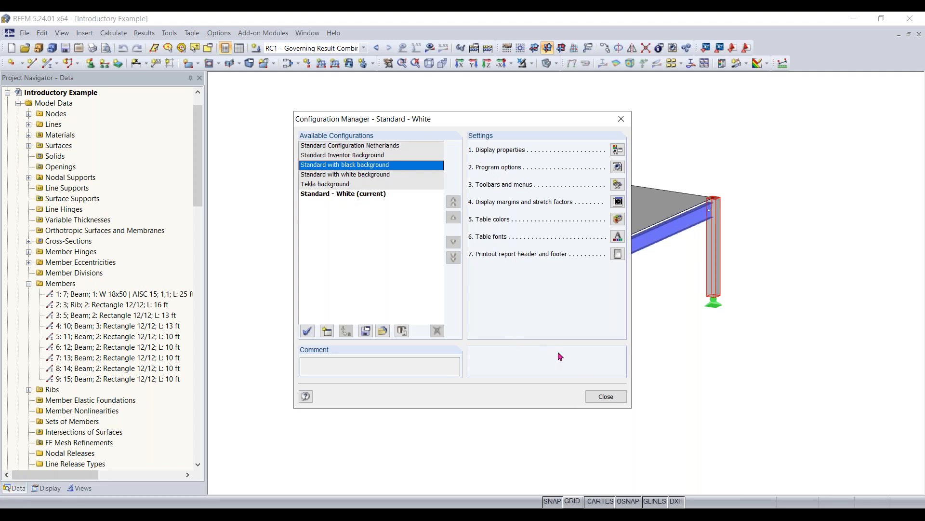
{"action": "left_click", "coordinate": [604, 397]}
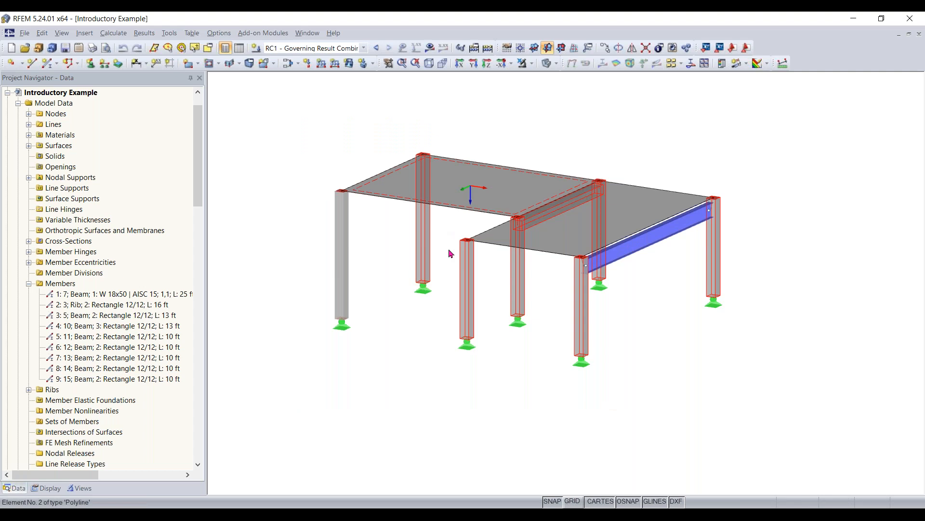
- Clear the member selection and display the grid on the work plane
{"action": "left_click", "coordinate": [522, 378]}
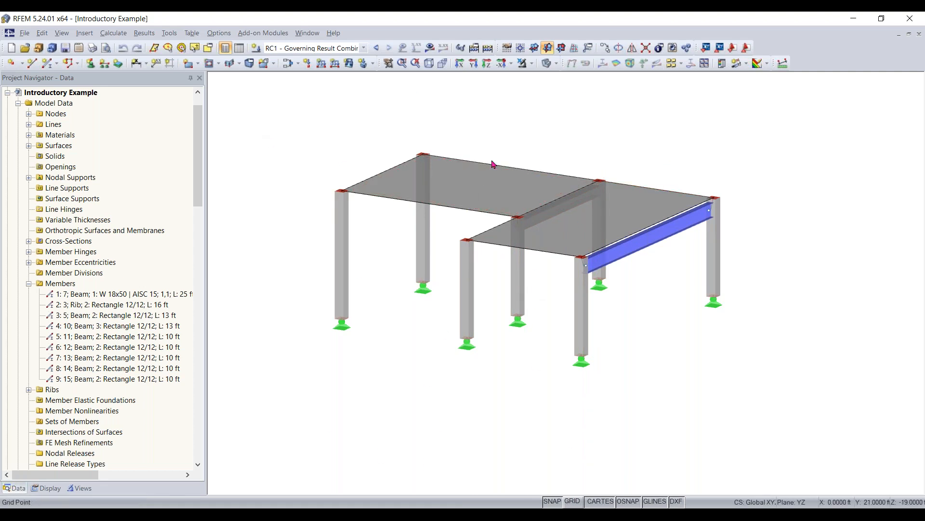
{"action": "scroll", "coordinate": [557, 211], "scroll_direction": "up", "scroll_amount": 1}
{"action": "middle_click_drag", "start_coordinate": [556, 211], "coordinate": [549, 217]}
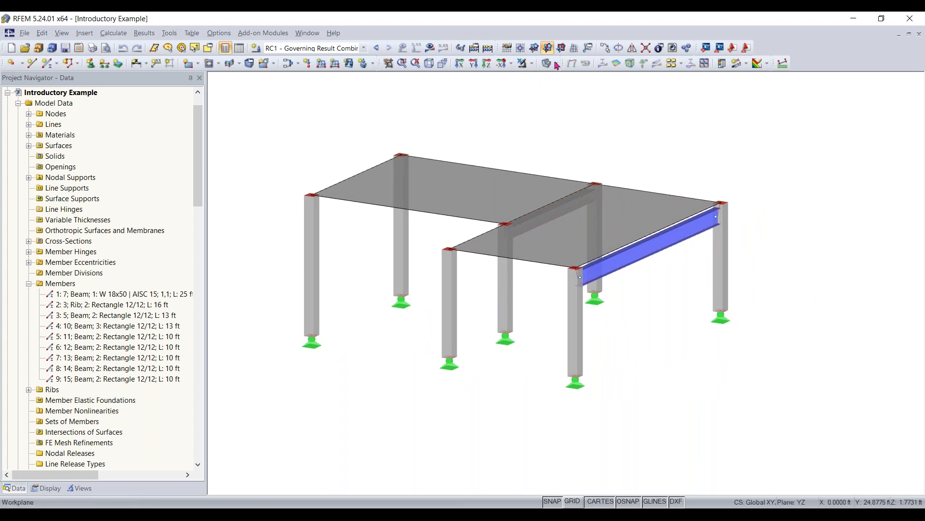
{"action": "left_click", "coordinate": [573, 502]}
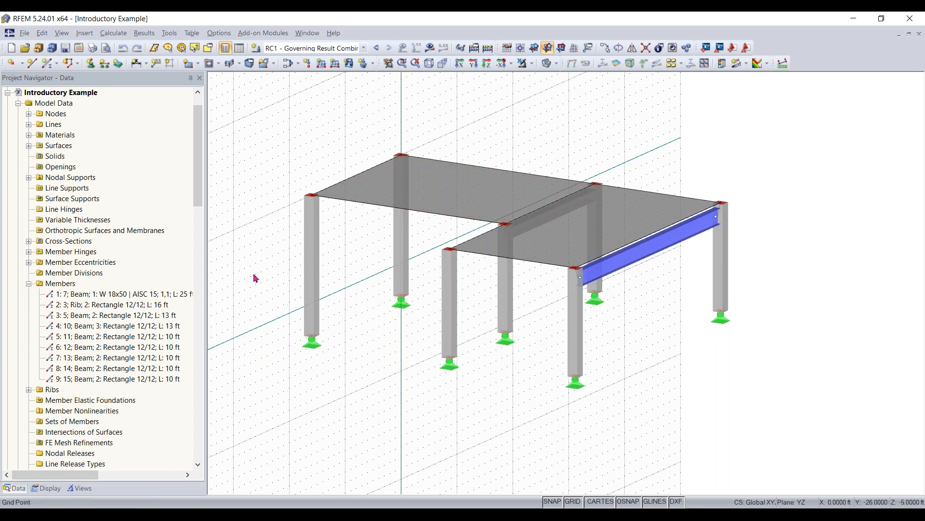
{"action": "left_click", "coordinate": [31, 63]}
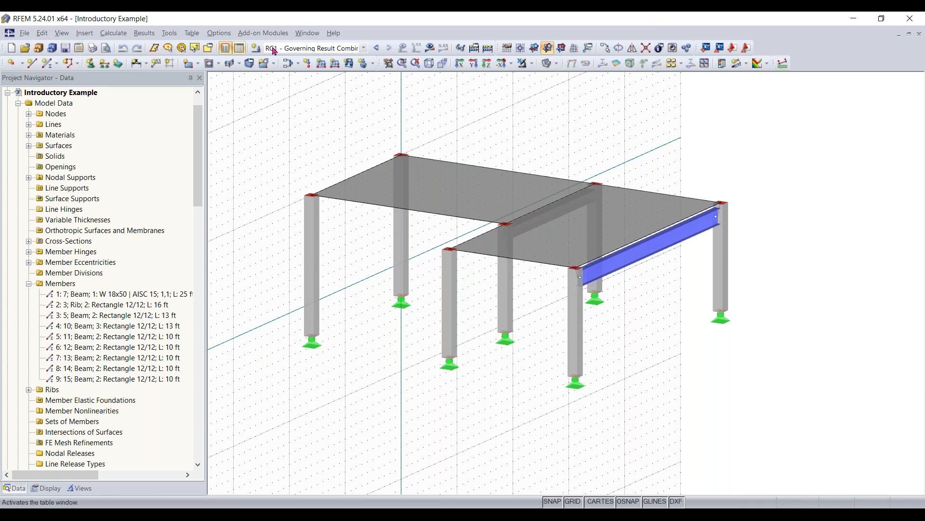
- Reset all toolbars and menus to their default arrangement
{"action": "right_click", "coordinate": [813, 57]}
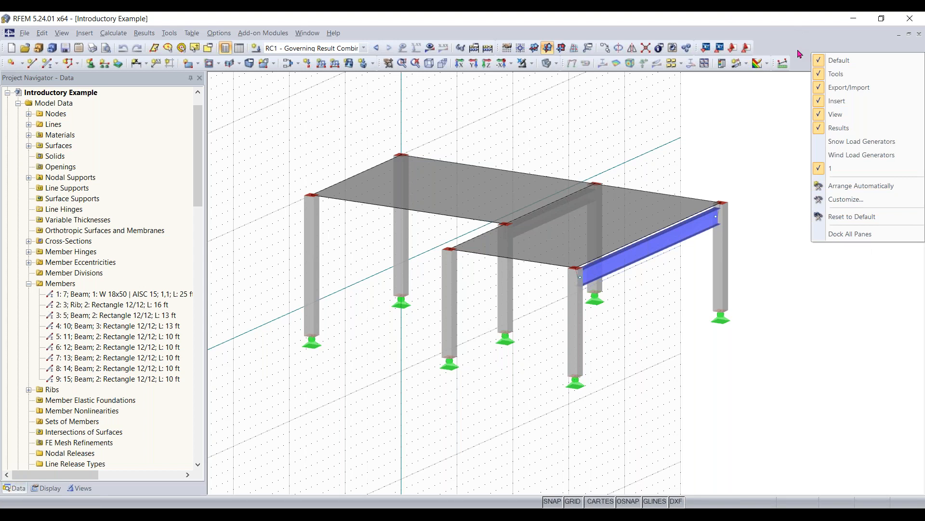
{"action": "left_click", "coordinate": [915, 69]}
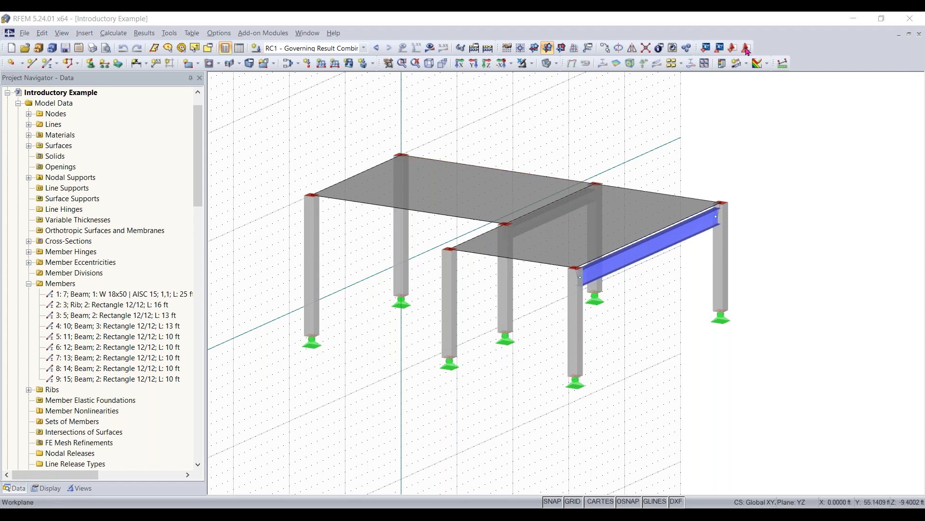
{"action": "right_click", "coordinate": [816, 59]}
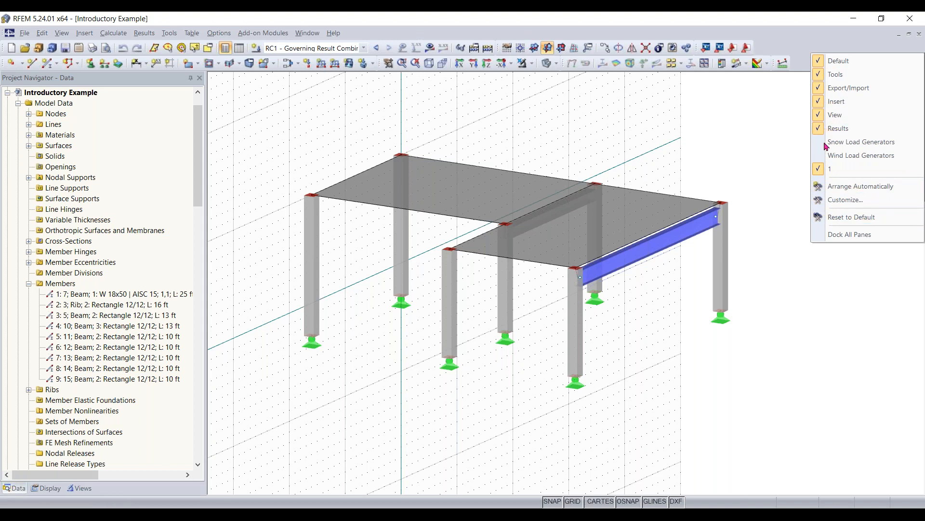
{"action": "left_click", "coordinate": [854, 220]}
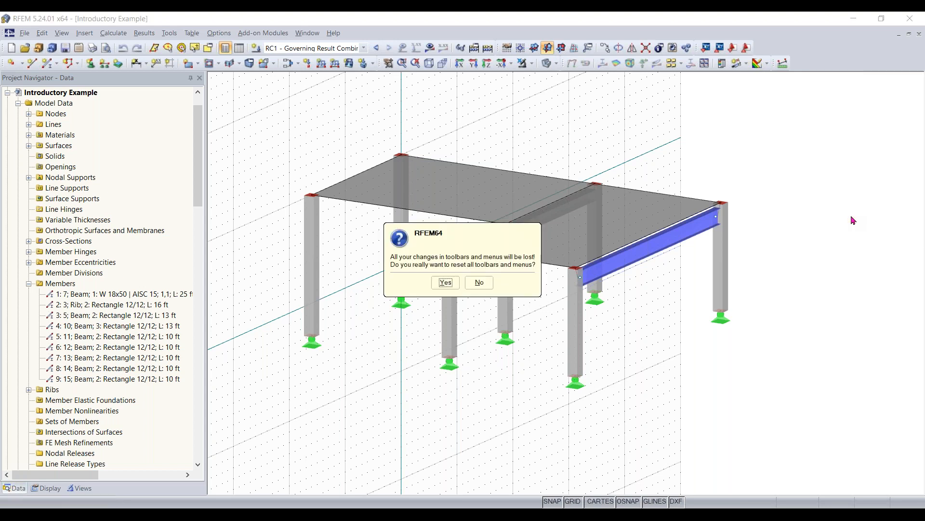
{"action": "left_click", "coordinate": [444, 283]}
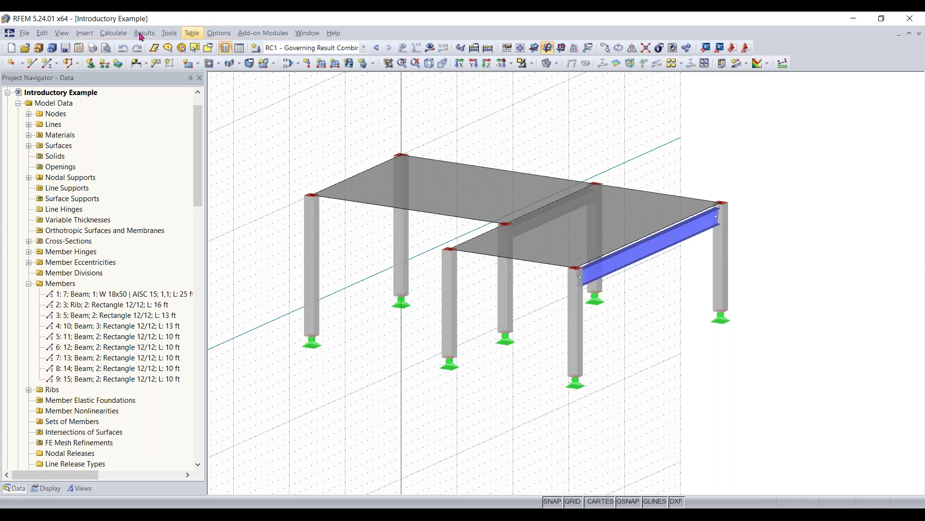
{"action": "left_click", "coordinate": [84, 33]}
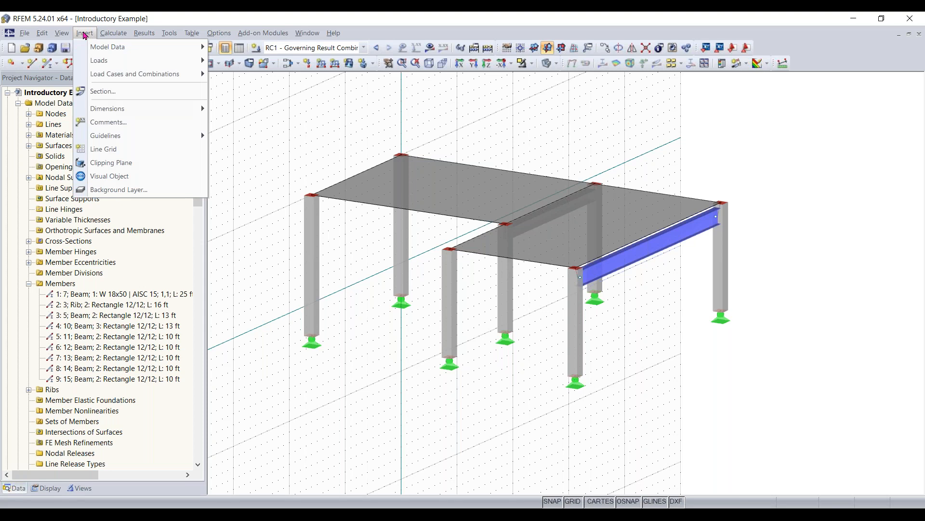
{"action": "mouse_move", "coordinate": [91, 46]}
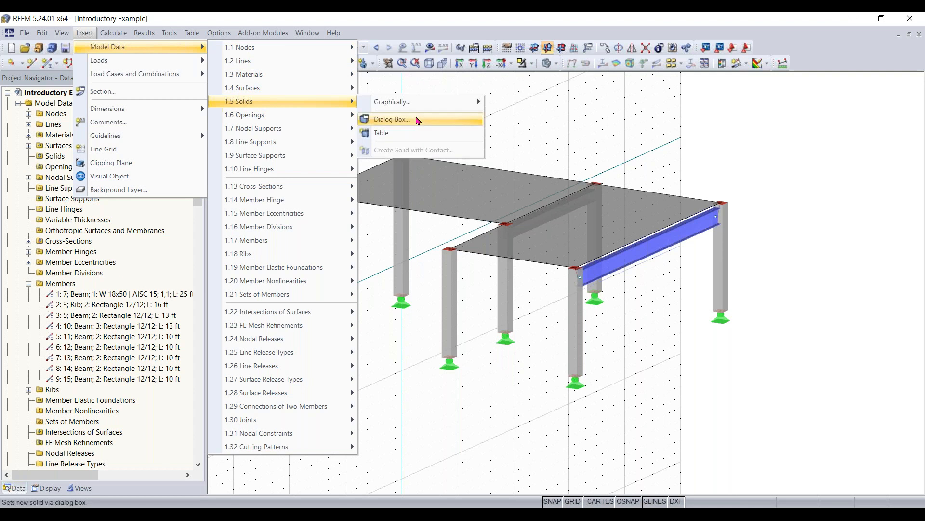
{"action": "left_click", "coordinate": [530, 109]}
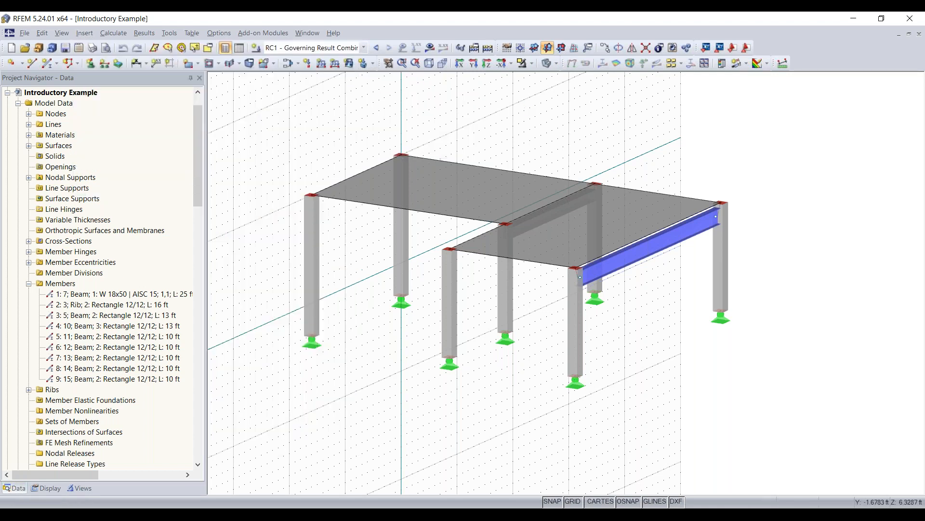
{"action": "left_click", "coordinate": [27, 37]}
{"action": "left_click", "coordinate": [29, 36]}
{"action": "left_click", "coordinate": [35, 36]}
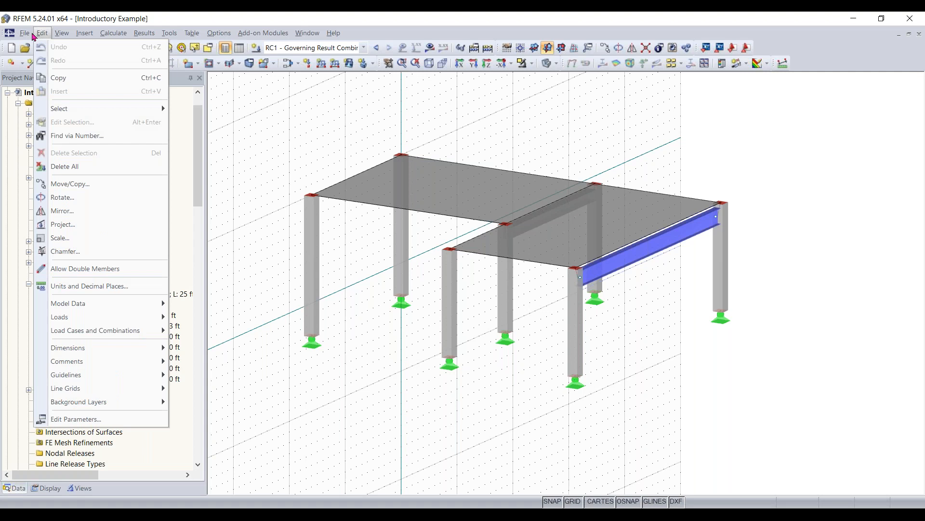
{"action": "left_click", "coordinate": [307, 88]}
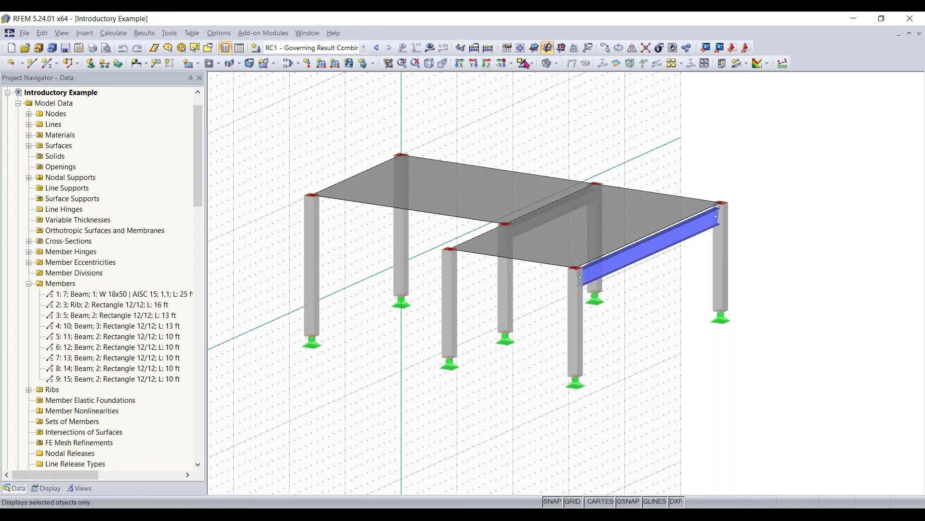
- Fit the whole model in view, collapse the member list and look through the project's add-on design modules
{"action": "left_click", "coordinate": [429, 64]}
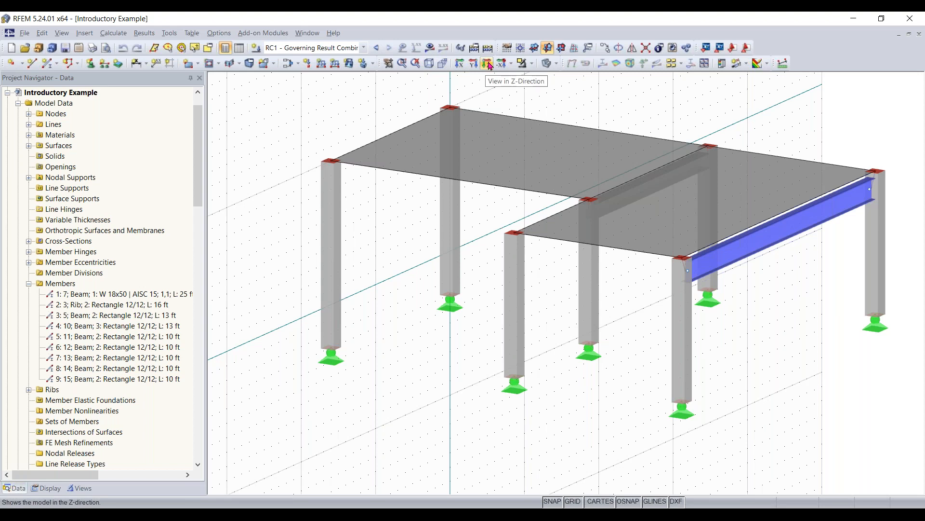
{"action": "left_click", "coordinate": [29, 284]}
{"action": "left_click_drag", "start_coordinate": [196, 167], "coordinate": [196, 280]}
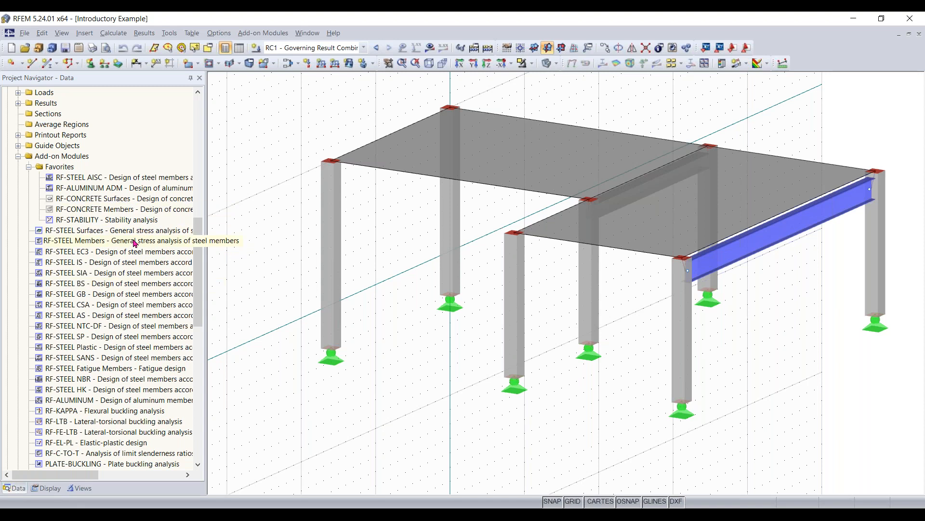
{"action": "scroll", "coordinate": [138, 241], "scroll_direction": "down", "scroll_amount": 1}
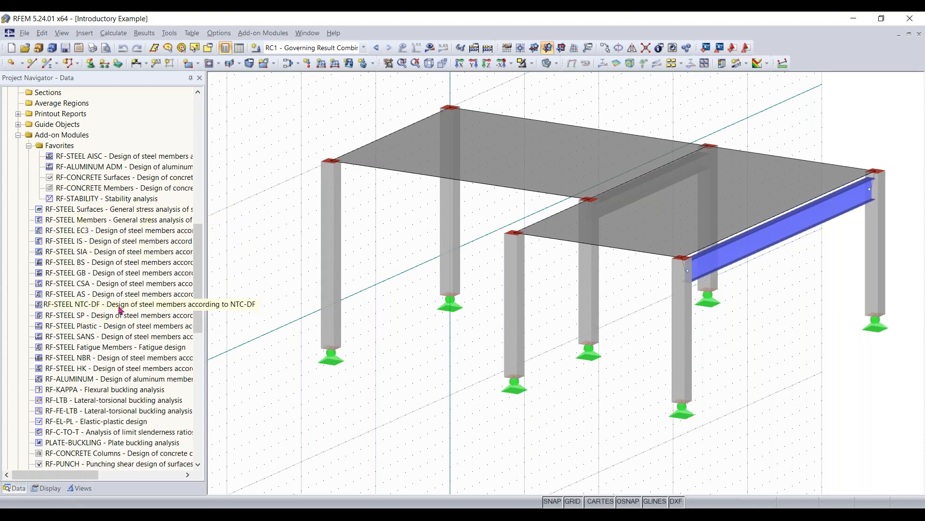
{"action": "scroll", "coordinate": [129, 270], "scroll_direction": "down", "scroll_amount": 1}
{"action": "scroll", "coordinate": [130, 251], "scroll_direction": "down", "scroll_amount": 1}
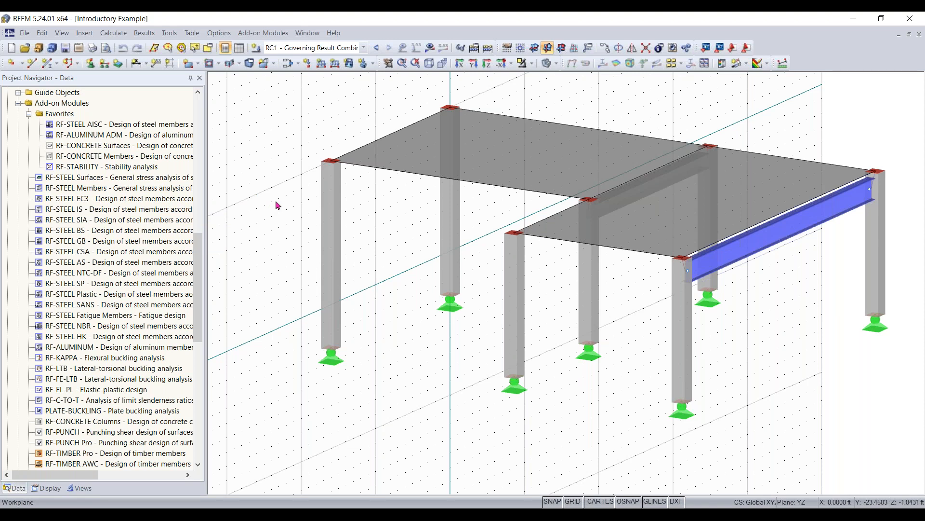
- Open the navigator's display settings and collapse all expanded categories, including Model, Loads, Results, General and Rendering
{"action": "left_click", "coordinate": [46, 487]}
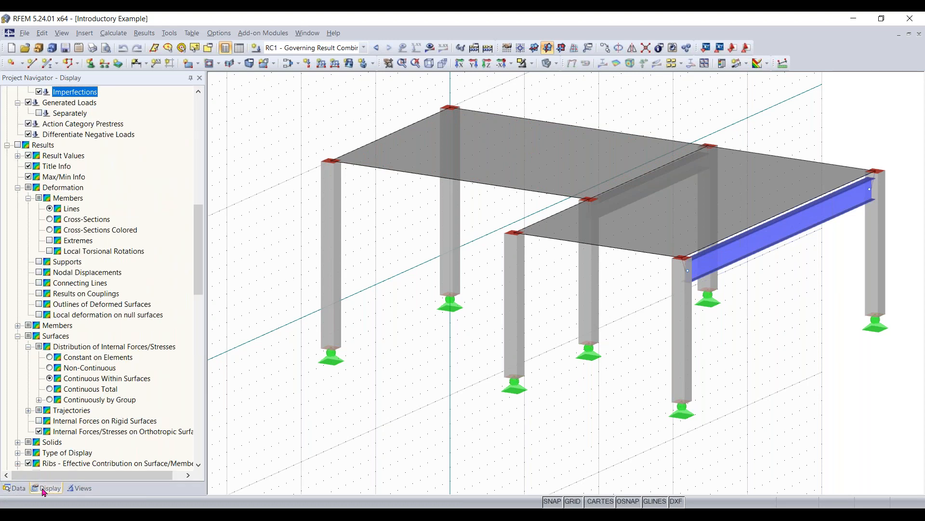
{"action": "scroll", "coordinate": [86, 313], "scroll_direction": "up", "scroll_amount": 5}
{"action": "left_click_drag", "start_coordinate": [198, 191], "coordinate": [207, 109]}
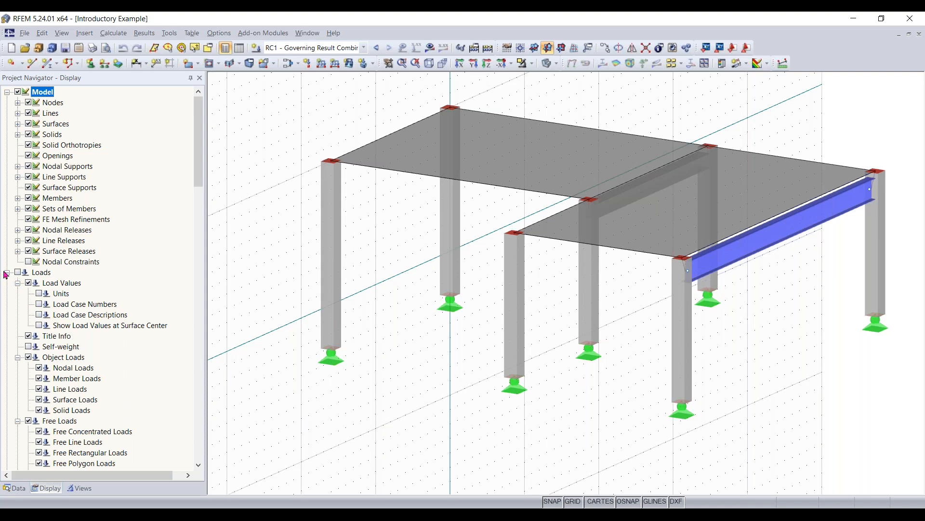
{"action": "left_click", "coordinate": [7, 272]}
{"action": "left_click", "coordinate": [6, 282]}
{"action": "left_click", "coordinate": [7, 293]}
{"action": "left_click", "coordinate": [7, 304]}
{"action": "left_click", "coordinate": [7, 324]}
{"action": "left_click", "coordinate": [8, 336]}
{"action": "left_click", "coordinate": [8, 346]}
{"action": "left_click", "coordinate": [7, 357]}
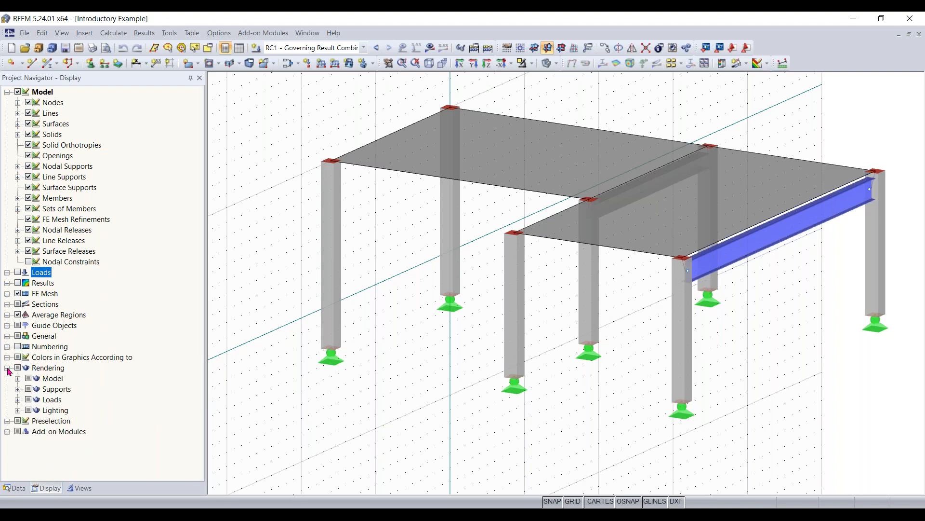
{"action": "left_click", "coordinate": [7, 368]}
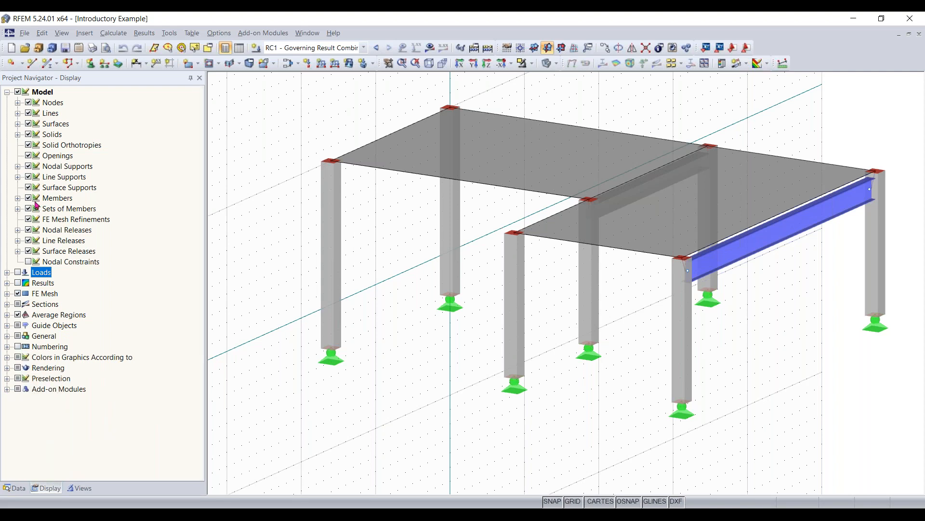
{"action": "left_click", "coordinate": [7, 92]}
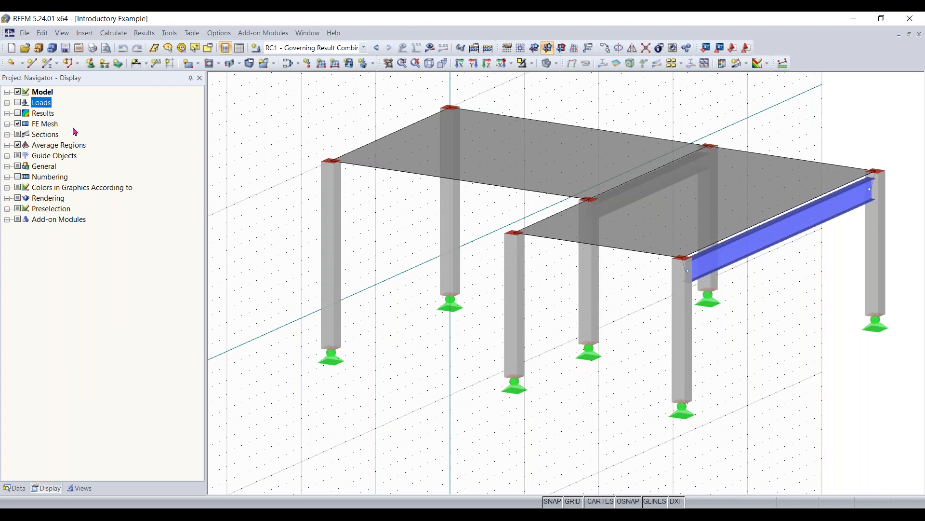
- Look through the Model display options, such as nodes, lines and surfaces, and collapse the category again
{"action": "left_click", "coordinate": [7, 92]}
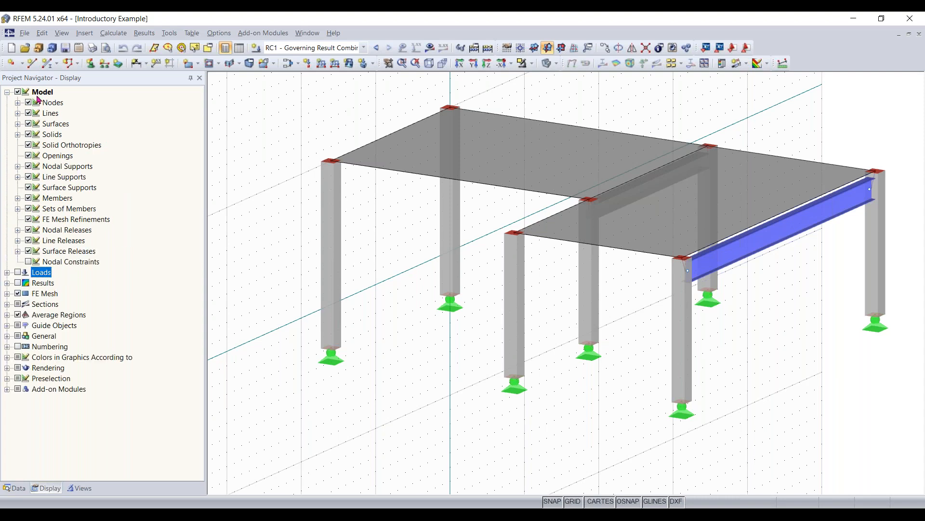
{"action": "left_click", "coordinate": [28, 103]}
{"action": "left_click", "coordinate": [7, 93]}
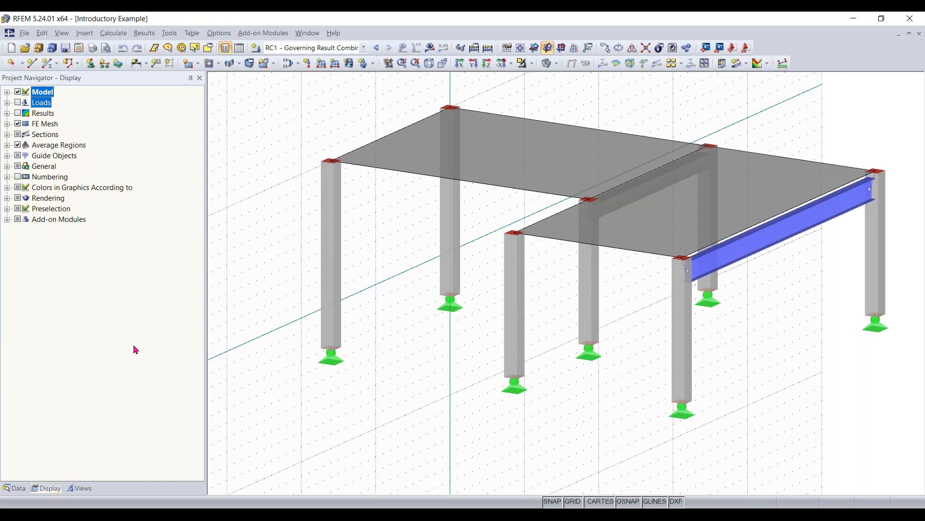
- Open the navigator's view settings and activate Visibilities to show only the chosen object groups
{"action": "left_click", "coordinate": [78, 488]}
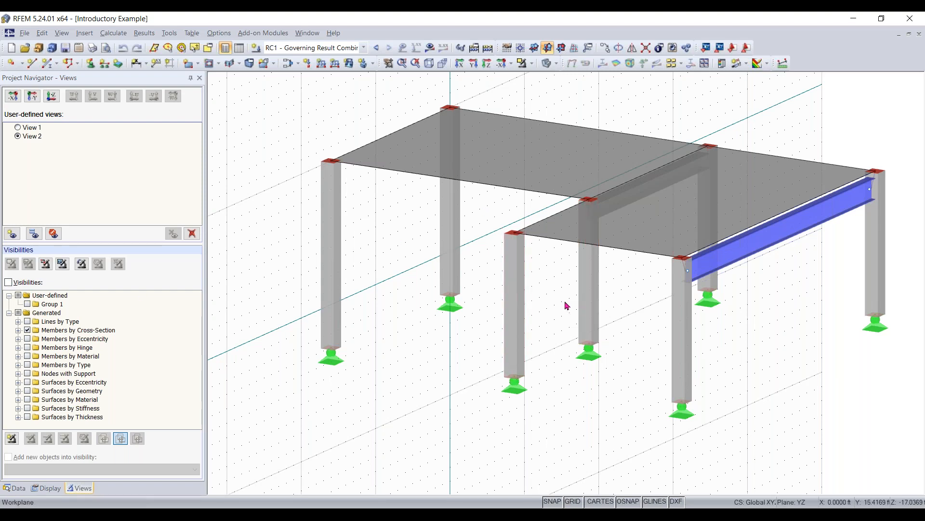
{"action": "left_click", "coordinate": [13, 285]}
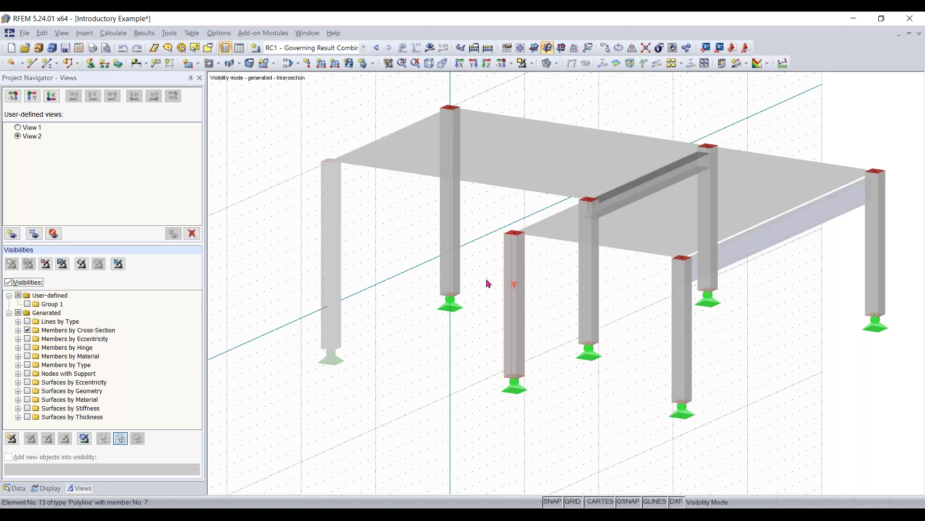
{"action": "scroll", "coordinate": [486, 282], "scroll_direction": "down", "scroll_amount": 2}
{"action": "middle_click_drag", "start_coordinate": [484, 283], "coordinate": [438, 283]}
{"action": "scroll", "coordinate": [436, 283], "scroll_direction": "up", "scroll_amount": 1}
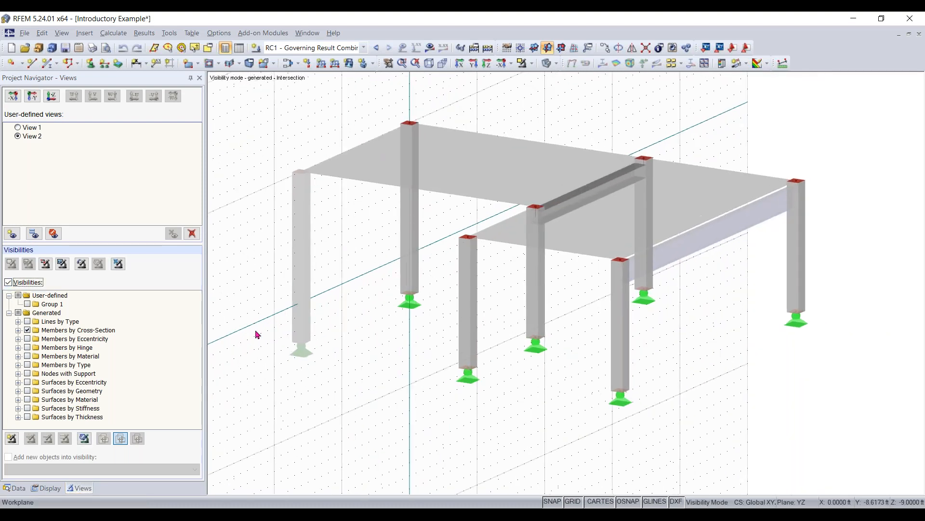
- In Members by Cross-Section, replace the 2 - Rectangle 12/12 group with 1 - W 18x50, and switch Visibilities off
{"action": "left_click", "coordinate": [19, 331]}
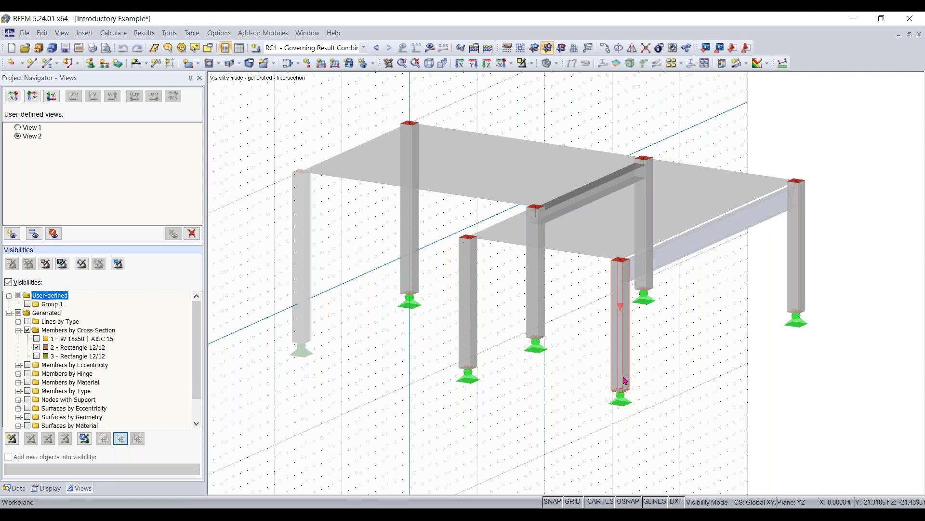
{"action": "left_click", "coordinate": [38, 348]}
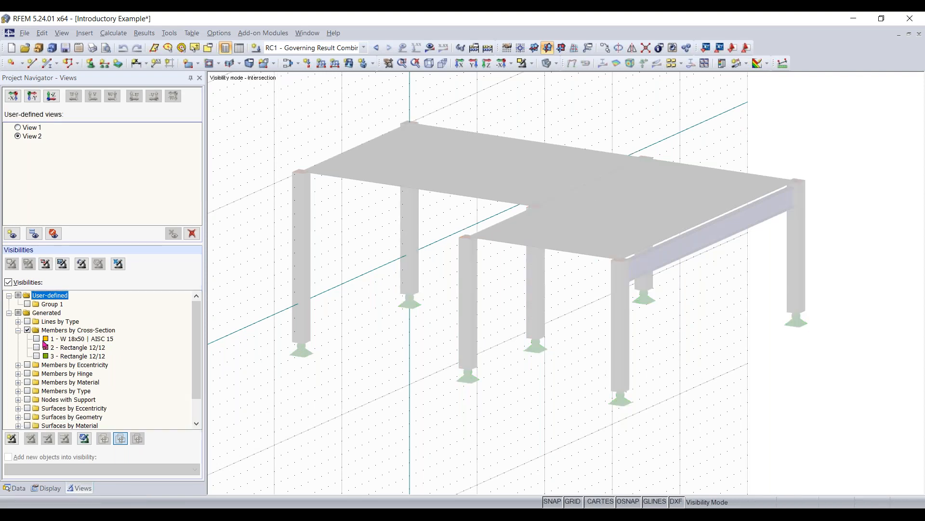
{"action": "left_click", "coordinate": [38, 340]}
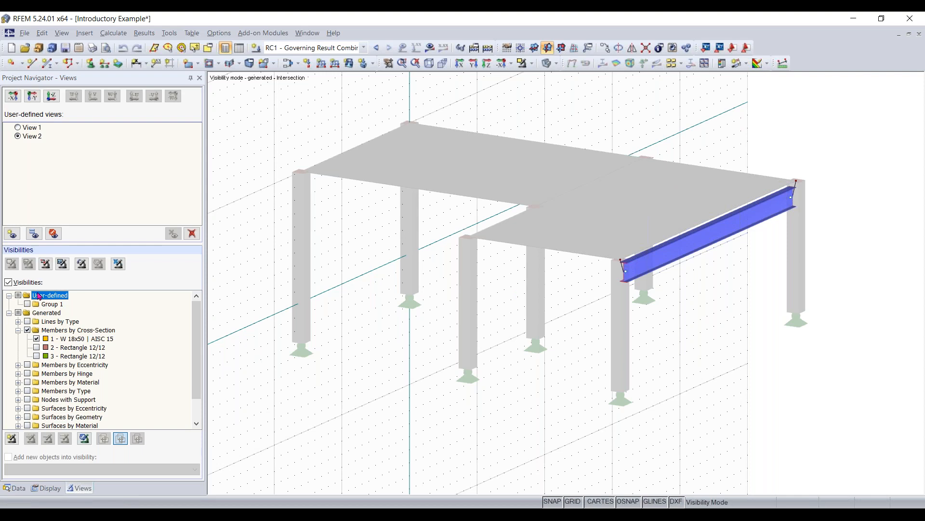
{"action": "left_click", "coordinate": [17, 283]}
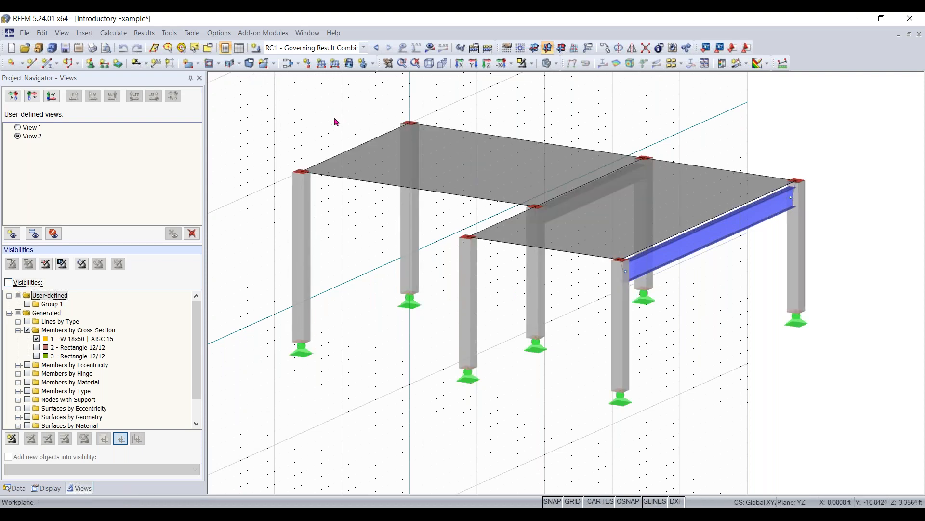
- Display the calculation results of the RC1 governing result combination on the model
{"action": "left_click", "coordinate": [430, 47]}
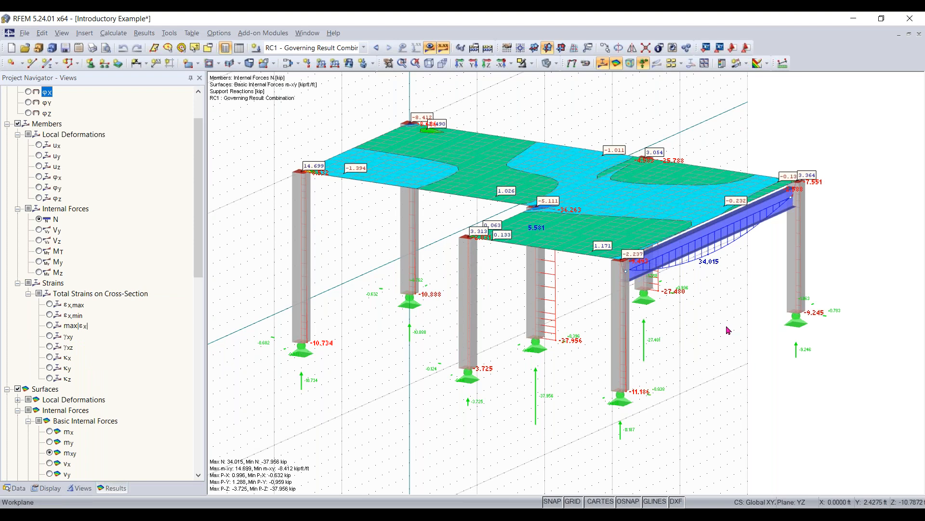
{"action": "mouse_move", "coordinate": [647, 346]}
{"action": "middle_mouse_down", "text": "ctrl"}
{"action": "mouse_move", "coordinate": [578, 349]}
{"action": "mouse_move", "coordinate": [640, 244]}
{"action": "mouse_move", "coordinate": [616, 258]}
{"action": "middle_mouse_up", "text": "ctrl"}
{"action": "scroll", "coordinate": [182, 342], "scroll_direction": "up", "scroll_amount": 2}
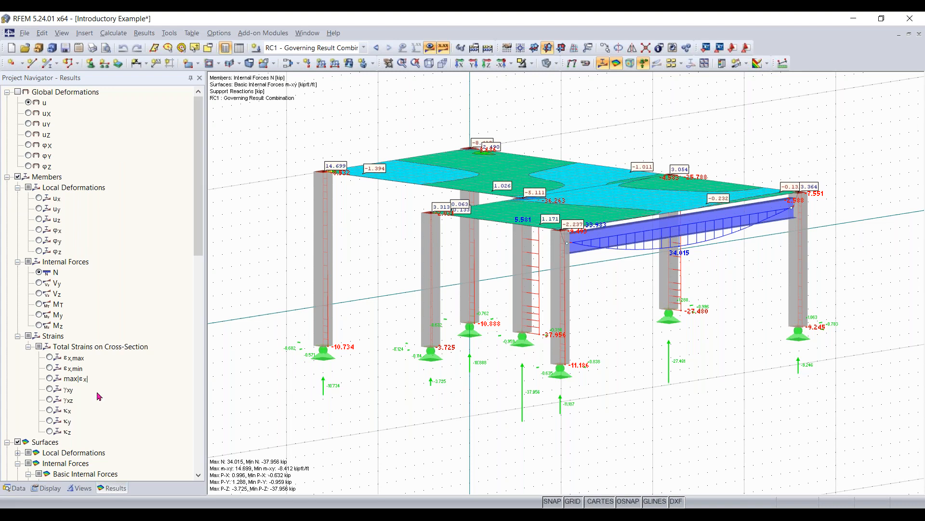
- Collapse the Global Deformations, Members and Surfaces categories in the results navigator
{"action": "left_click", "coordinate": [8, 177]}
{"action": "left_click", "coordinate": [7, 91]}
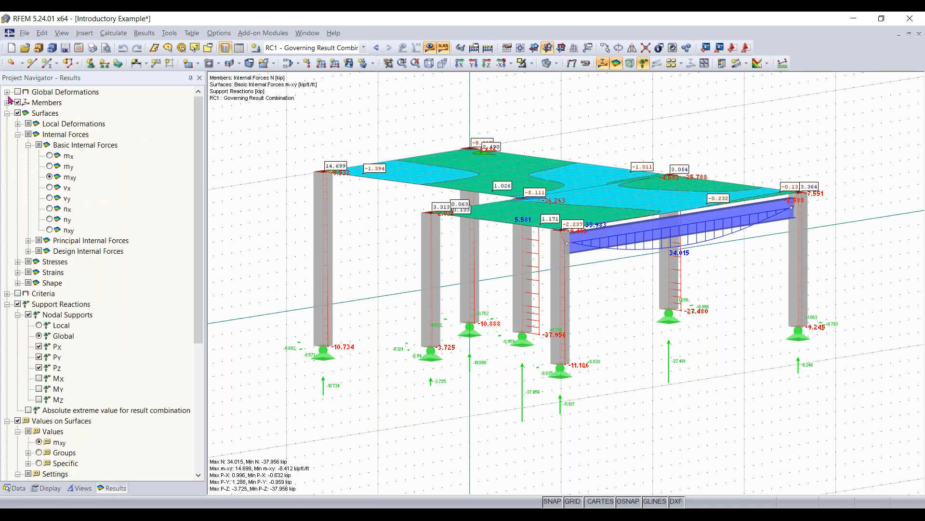
{"action": "left_click", "coordinate": [7, 114]}
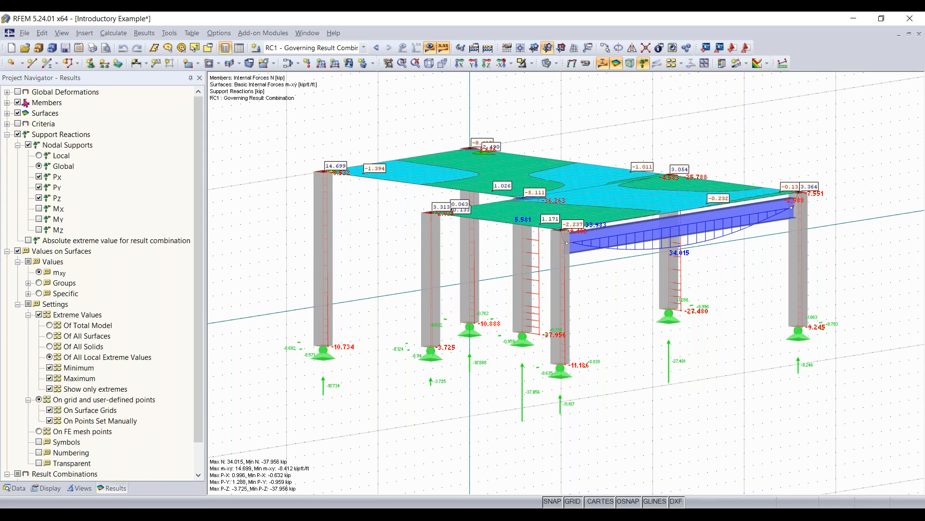
- Review the deformation, internal force and strain options for Members and Surfaces, and collapse both categories again
{"action": "left_click", "coordinate": [8, 102]}
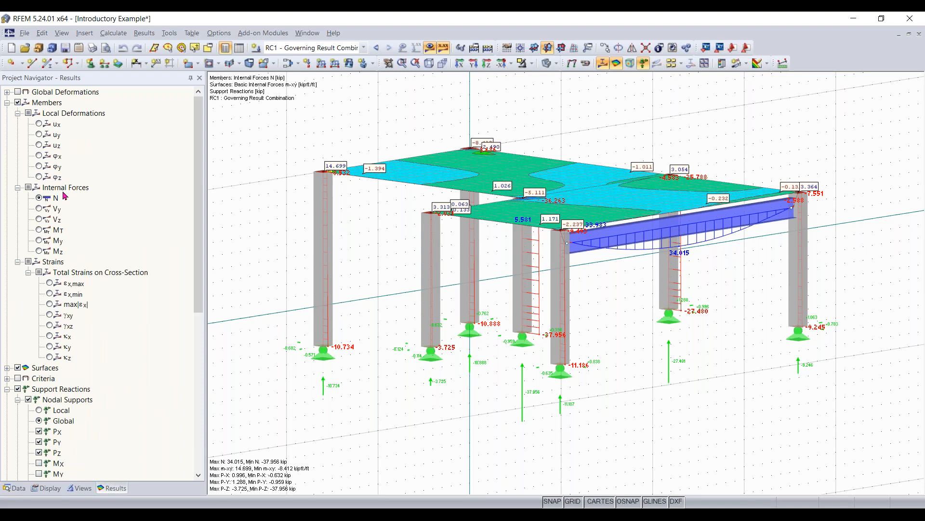
{"action": "left_click", "coordinate": [7, 367]}
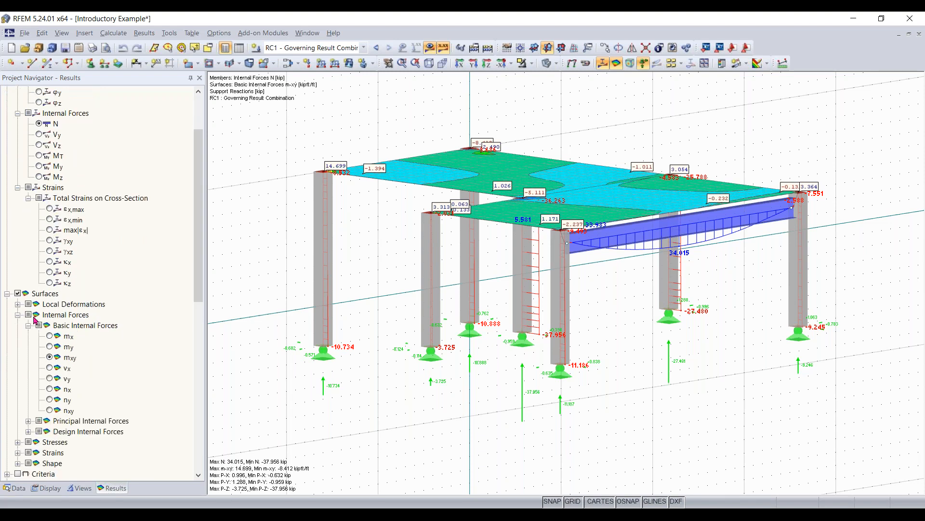
{"action": "middle_click_drag", "start_coordinate": [409, 218], "coordinate": [418, 234], "text": "ctrl"}
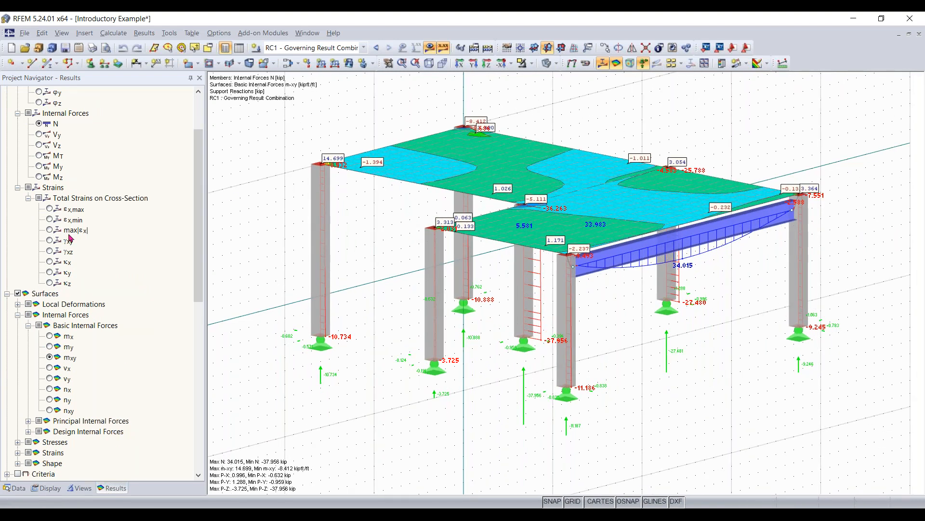
{"action": "scroll", "coordinate": [125, 177], "scroll_direction": "up", "scroll_amount": 3}
{"action": "left_click", "coordinate": [7, 103]}
{"action": "left_click", "coordinate": [7, 113]}
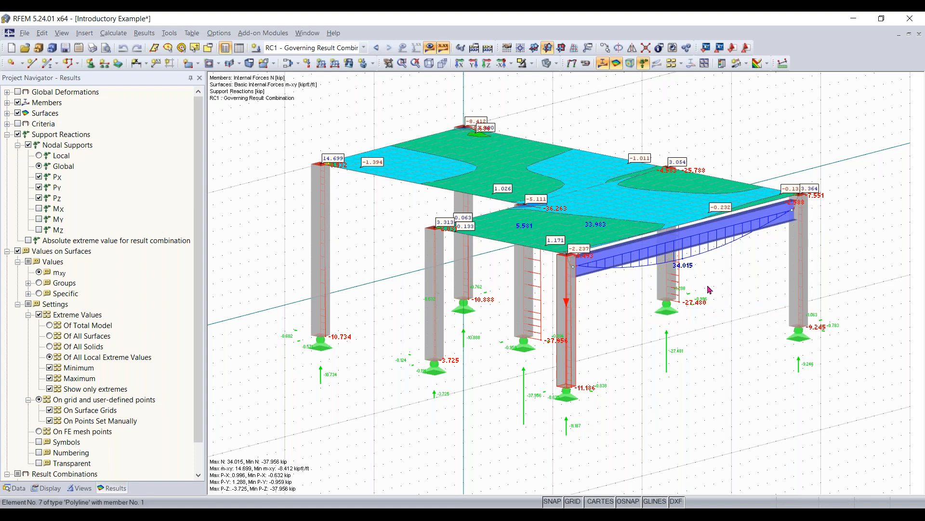
- Switch the work plane from YZ to XY so the grid lies horizontally
{"action": "scroll", "coordinate": [614, 333], "scroll_direction": "down", "scroll_amount": 1}
{"action": "middle_click_drag", "start_coordinate": [621, 332], "coordinate": [692, 332], "text": "ctrl"}
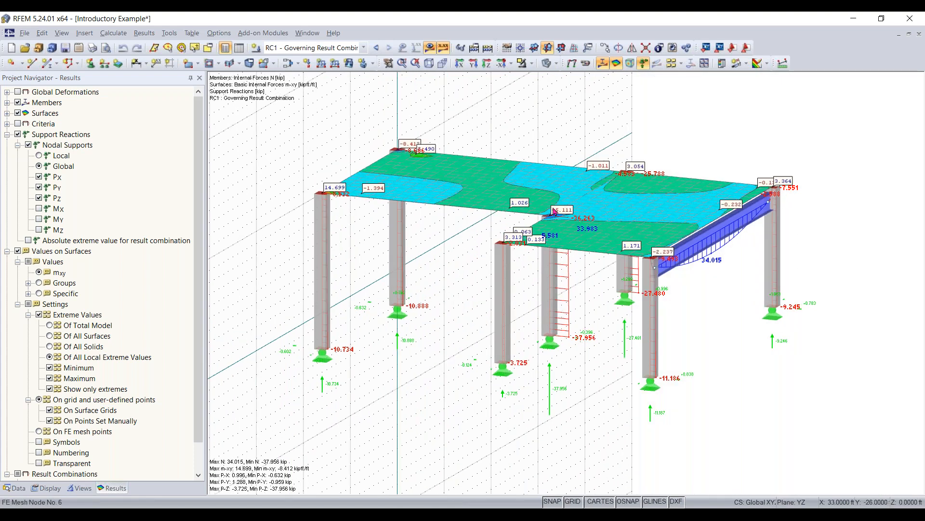
{"action": "left_click", "coordinate": [534, 47]}
{"action": "middle_click_drag", "start_coordinate": [743, 318], "coordinate": [712, 324], "text": "ctrl"}
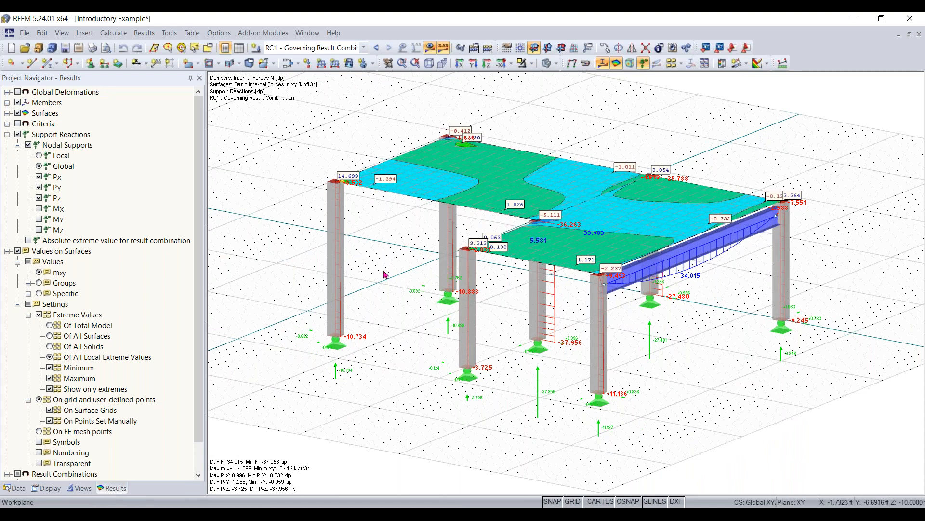
- Examine the structure and its displayed results from different angles and zoom levels
{"action": "scroll", "coordinate": [385, 275], "scroll_direction": "down", "scroll_amount": 3}
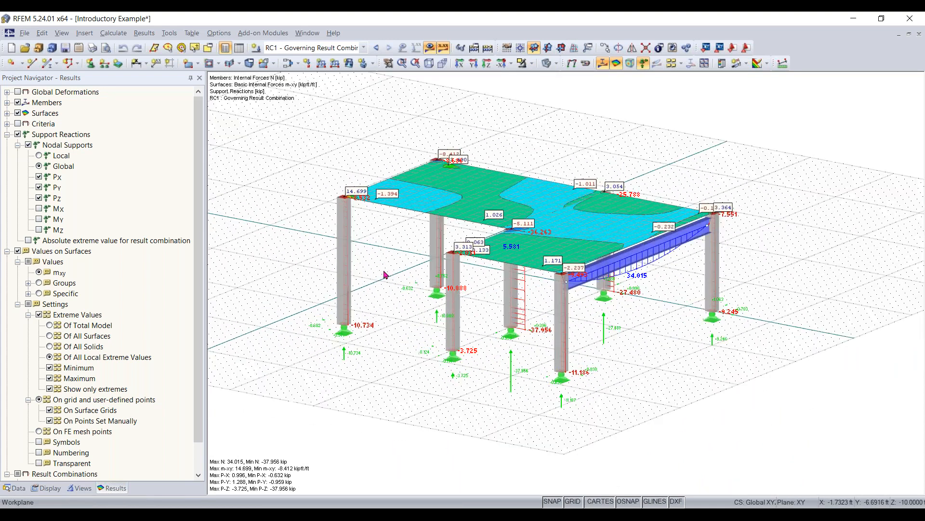
{"action": "scroll", "coordinate": [384, 275], "scroll_direction": "up", "scroll_amount": 2}
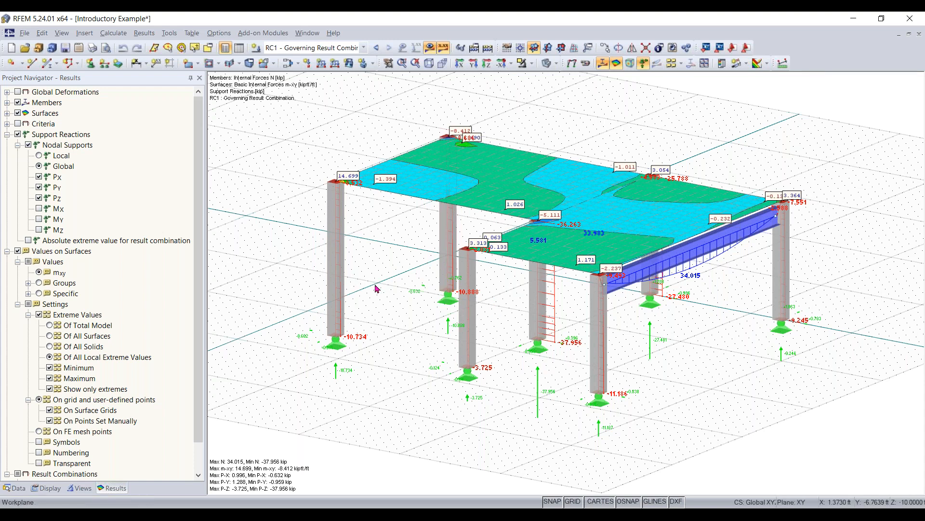
{"action": "middle_click_drag", "start_coordinate": [401, 296], "coordinate": [419, 288], "text": "ctrl"}
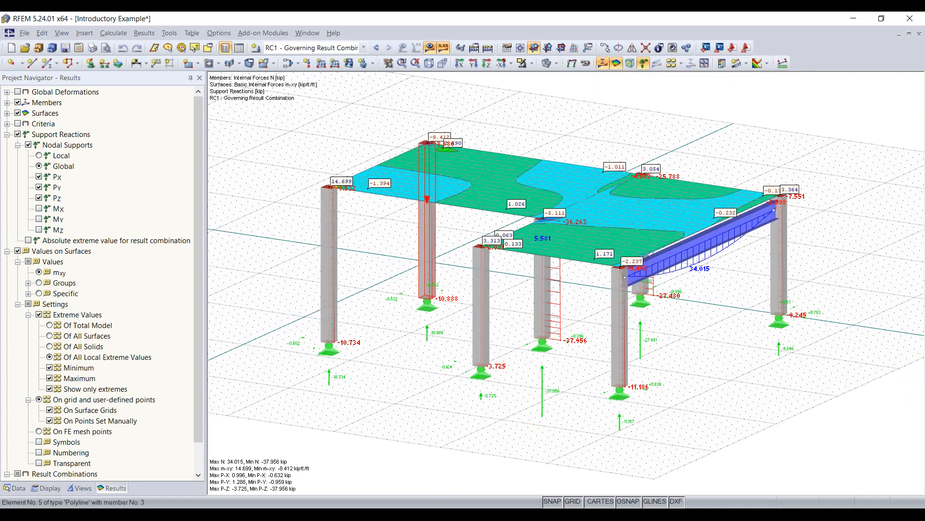
{"action": "middle_click_drag", "start_coordinate": [418, 319], "coordinate": [385, 323]}
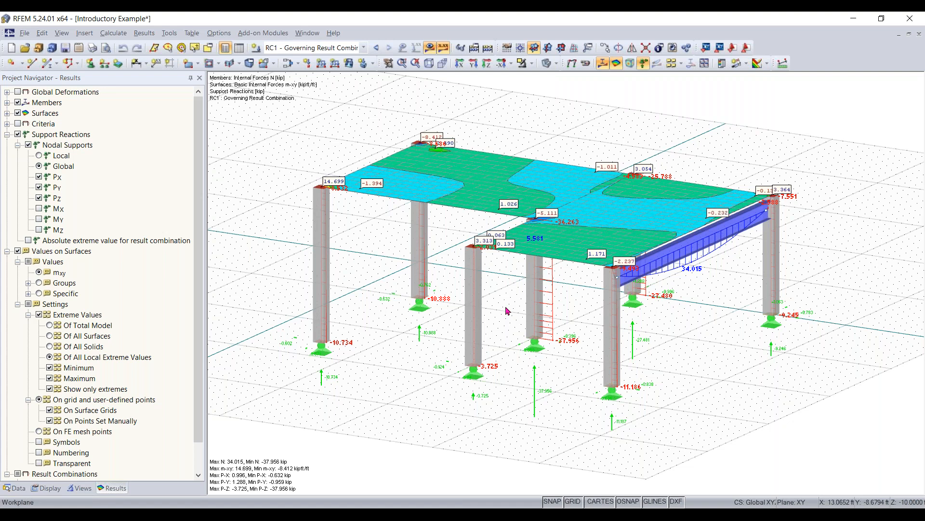
{"action": "middle_click_drag", "start_coordinate": [438, 377], "coordinate": [439, 379], "text": "ctrl"}
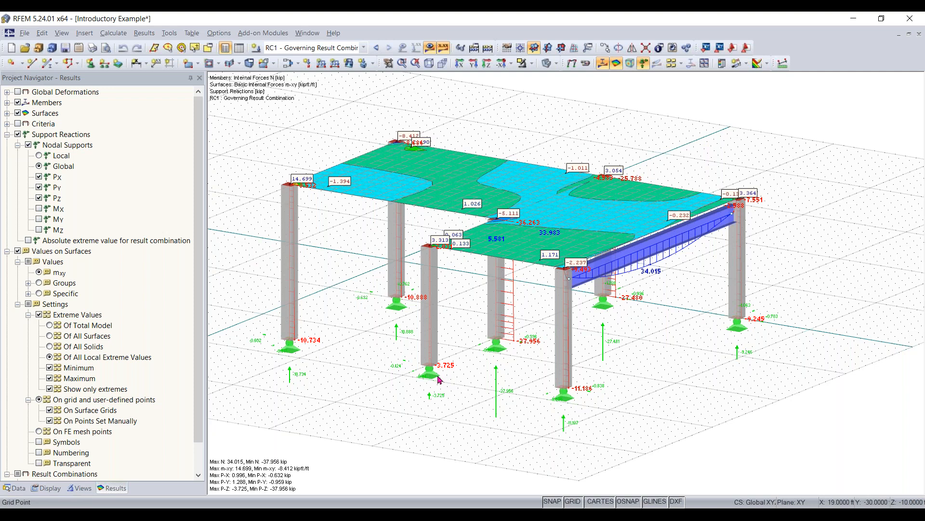
{"action": "scroll", "coordinate": [439, 379], "scroll_direction": "up", "scroll_amount": 2}
{"action": "scroll", "coordinate": [438, 379], "scroll_direction": "down", "scroll_amount": 3}
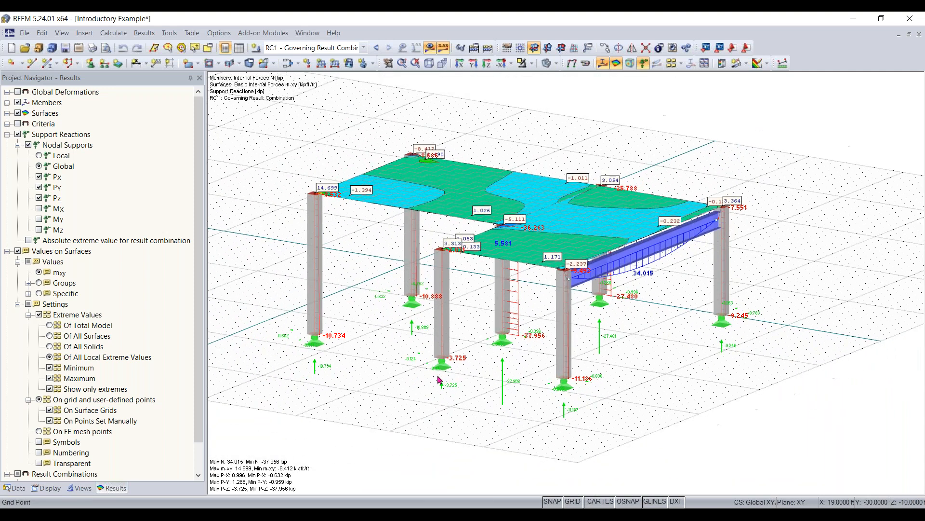
{"action": "scroll", "coordinate": [438, 379], "scroll_direction": "up", "scroll_amount": 2}
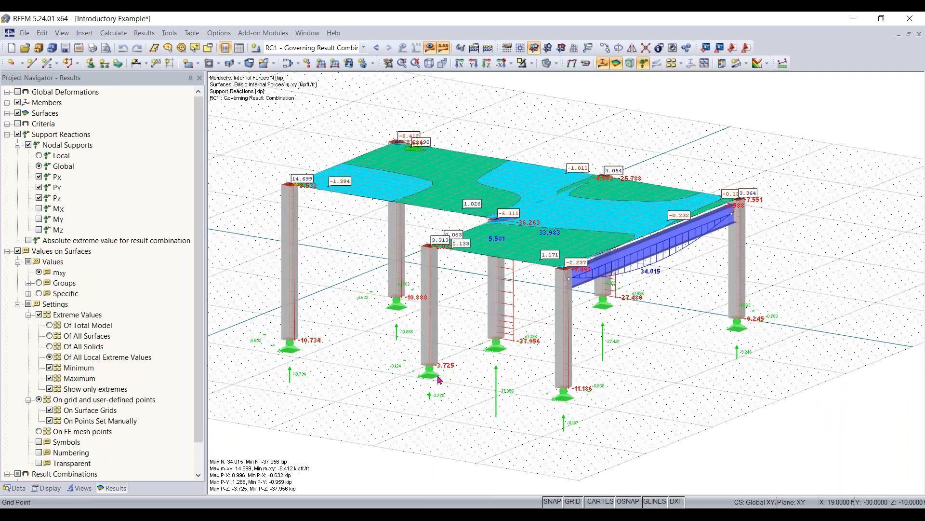
- Activate the Move, Zoom, Rotate tool and use it to shift and rotate the model in the view
{"action": "left_click", "coordinate": [388, 63]}
{"action": "left_click_drag", "start_coordinate": [398, 415], "coordinate": [460, 386]}
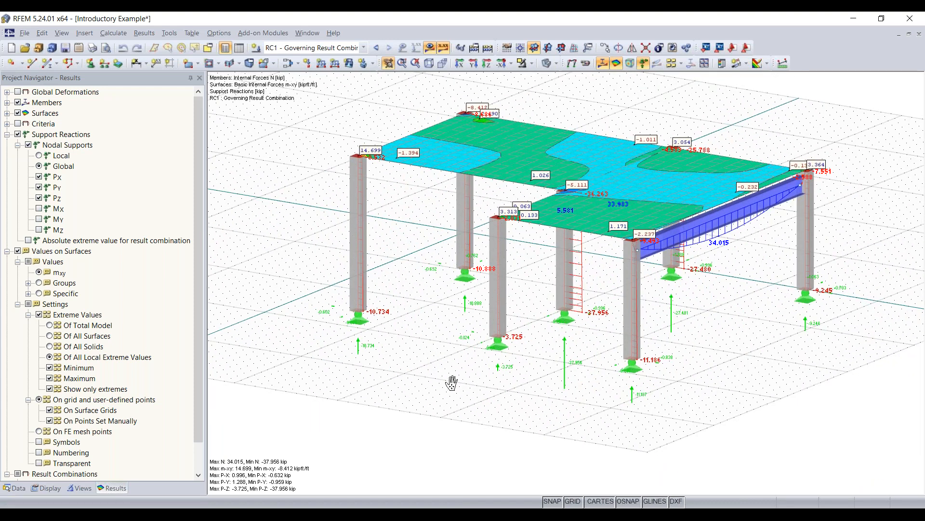
{"action": "left_click_drag", "start_coordinate": [451, 348], "coordinate": [463, 377], "text": "ctrl"}
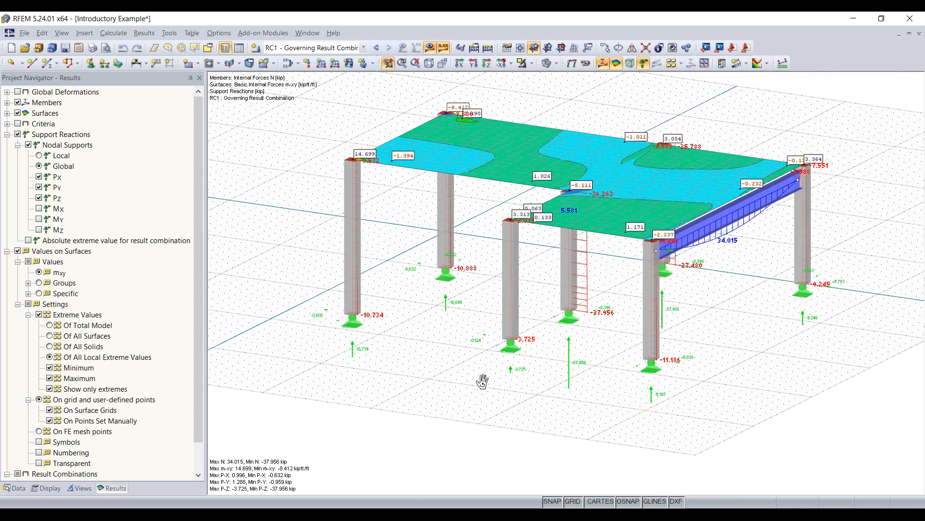
{"action": "left_click_drag", "start_coordinate": [452, 378], "coordinate": [454, 355], "text": "ctrl"}
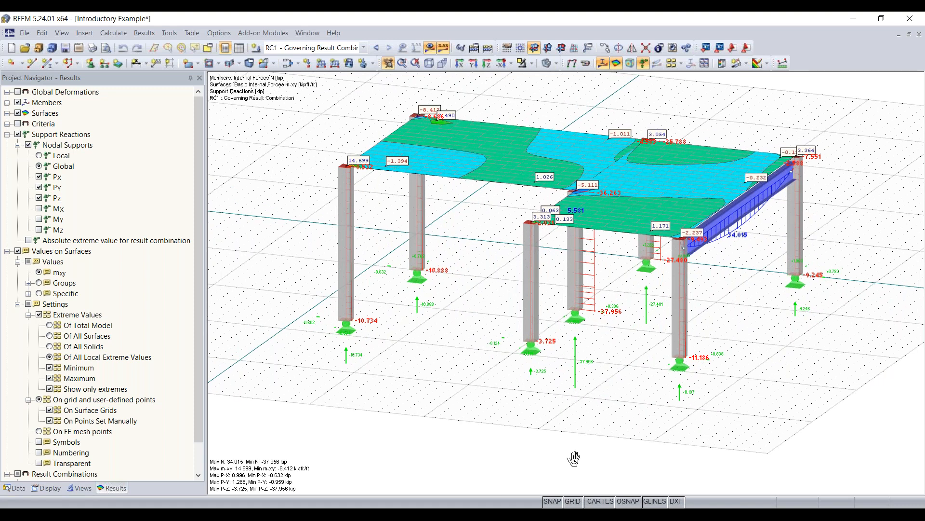
{"action": "mouse_move", "coordinate": [463, 514]}
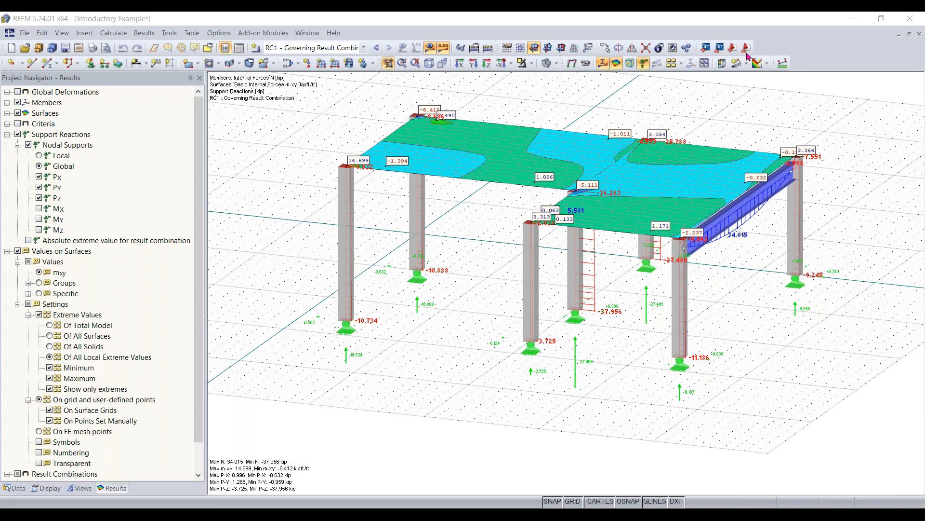
- Start a new model and name it "Continous Plate - Training November 10th" in the Tests project
{"action": "left_click_drag", "start_coordinate": [767, 316], "coordinate": [747, 330]}
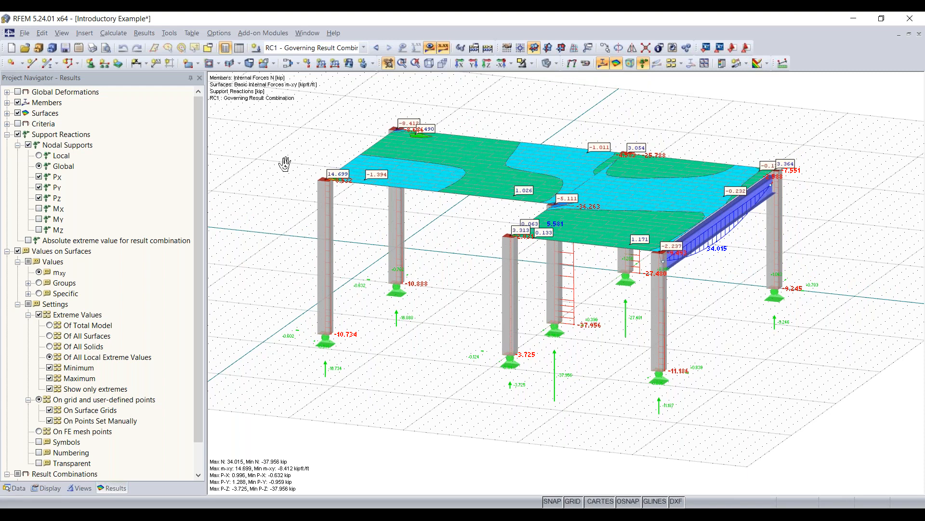
{"action": "left_click", "coordinate": [24, 34]}
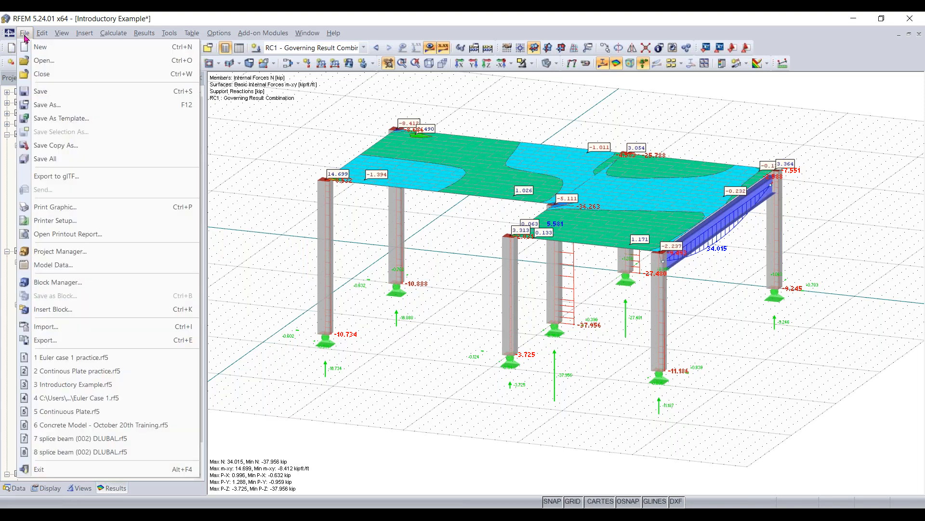
{"action": "left_click", "coordinate": [376, 232]}
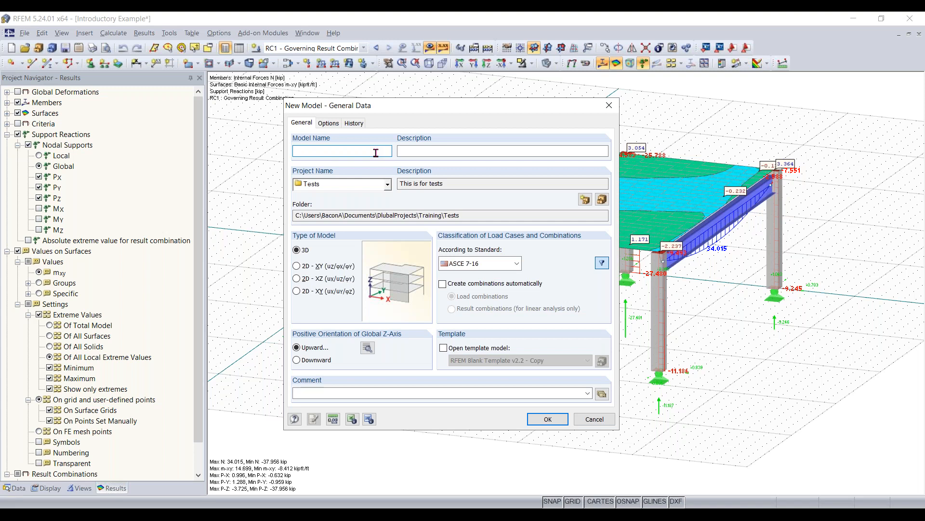
{"action": "type", "text": "Continous Plate - Traini"}
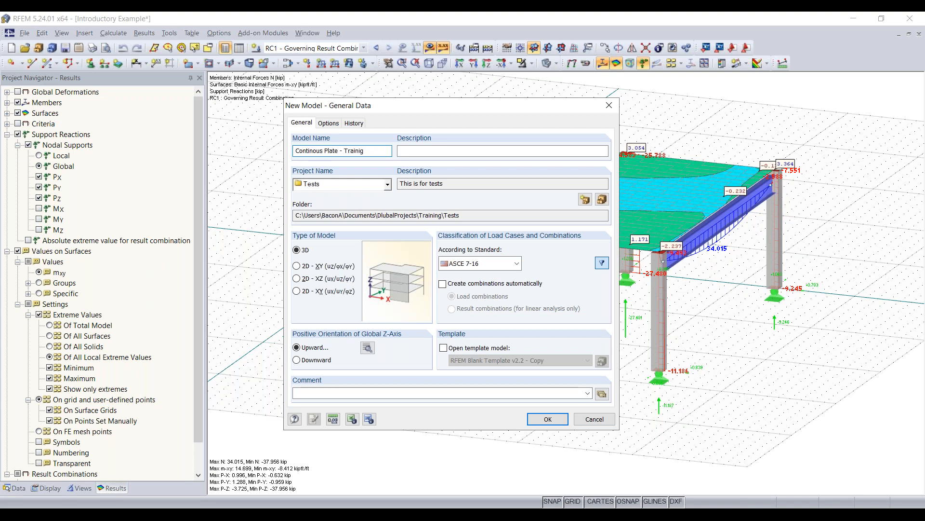
{"action": "type", "text": "g Novmber"}
{"action": "key", "text": "BackSpace"}
{"action": "key", "text": "BackSpace"}
{"action": "key", "text": "BackSpace"}
{"action": "type", "text": "ember 10th"}
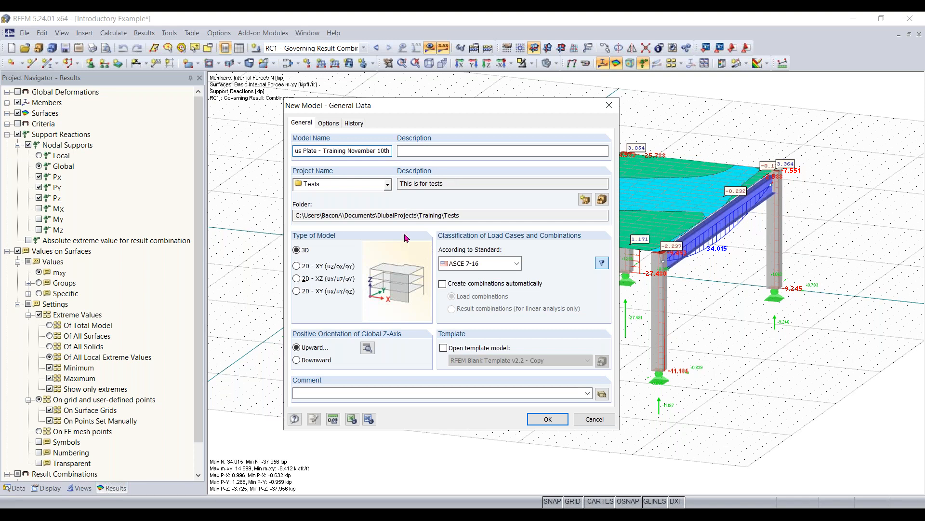
- Set the model type to 3D and the standard for classifying load cases and combinations to None
{"action": "left_click", "coordinate": [309, 282]}
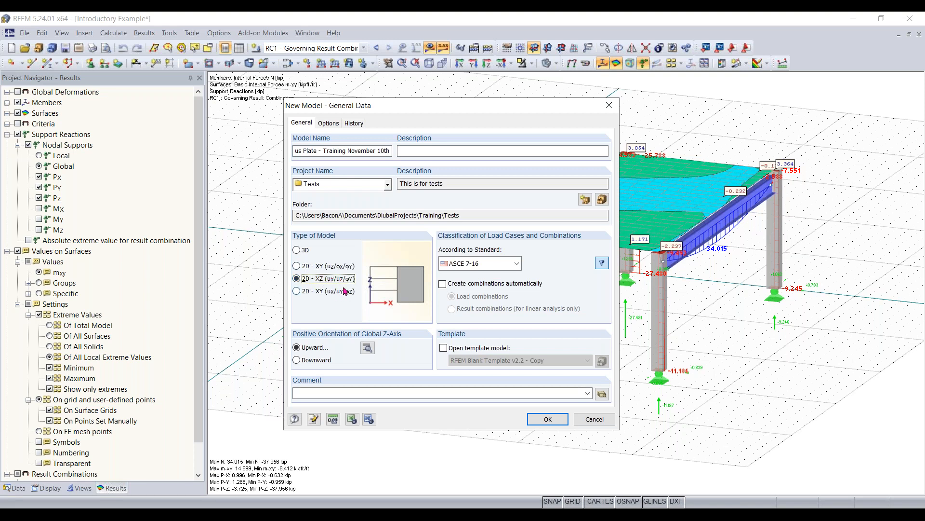
{"action": "left_click", "coordinate": [304, 251]}
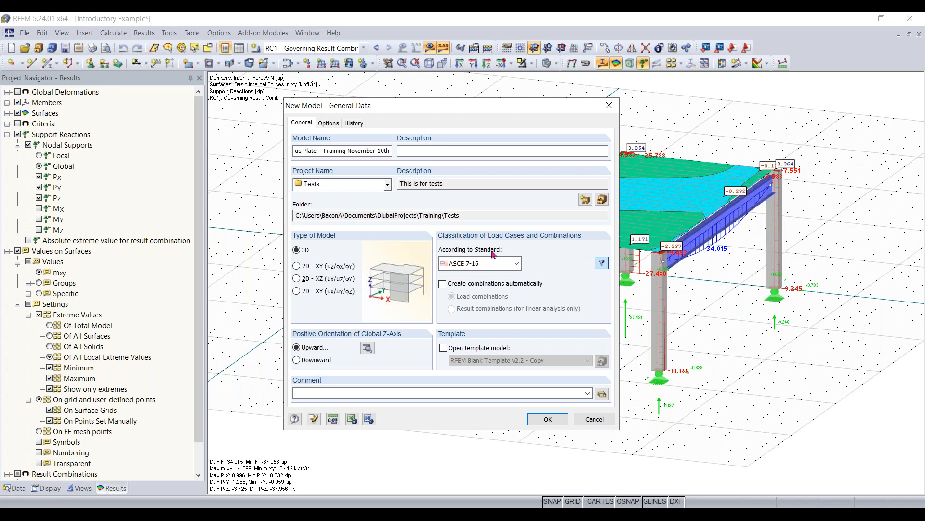
{"action": "left_click", "coordinate": [516, 264]}
{"action": "left_click", "coordinate": [516, 273]}
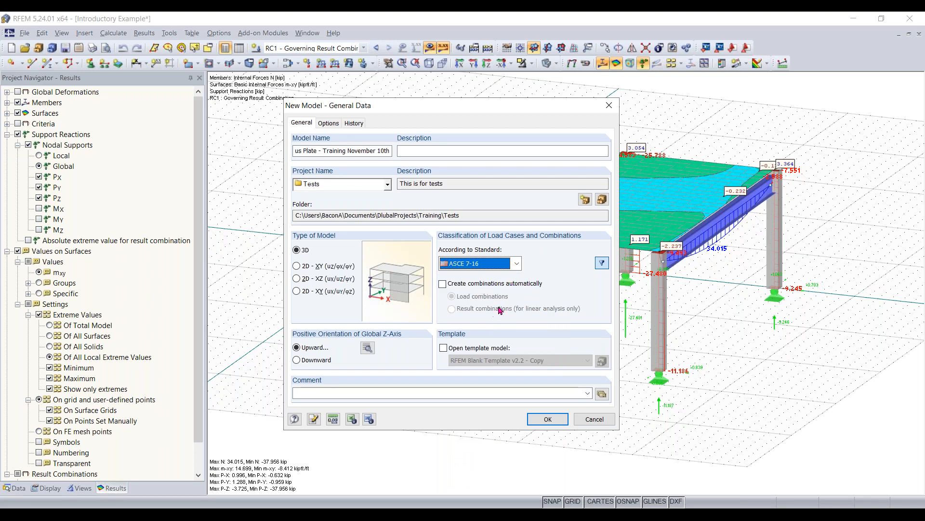
{"action": "left_click", "coordinate": [516, 264]}
{"action": "left_click", "coordinate": [495, 273]}
{"action": "left_click", "coordinate": [517, 264]}
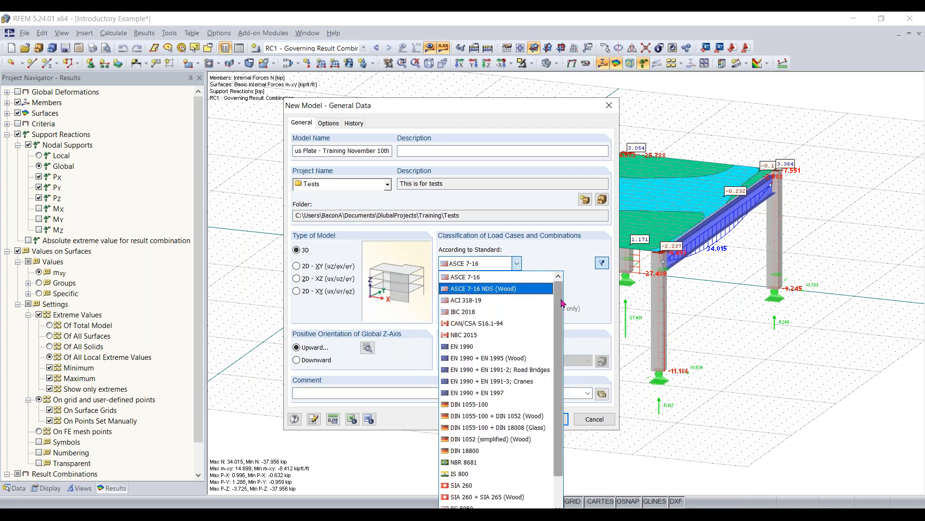
{"action": "scroll", "coordinate": [563, 303], "scroll_direction": "down", "scroll_amount": 1}
{"action": "left_click", "coordinate": [496, 506]}
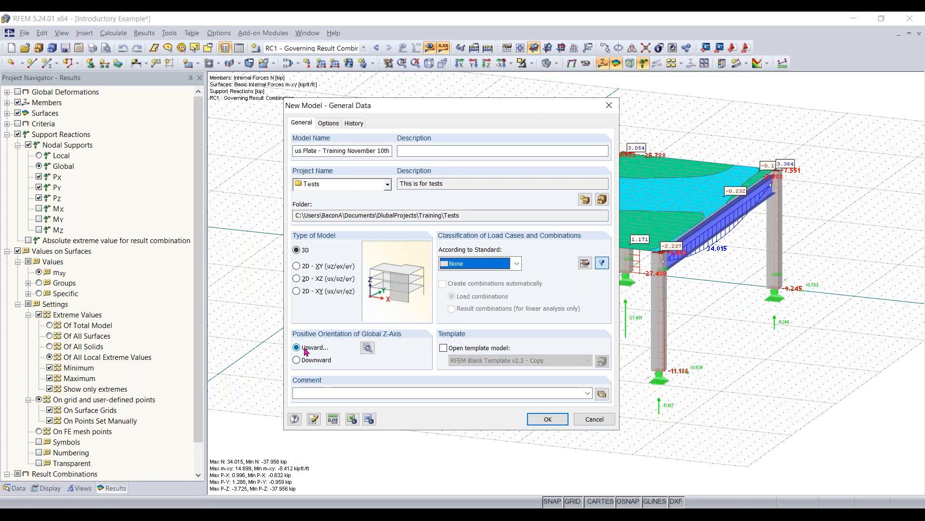
- Review the orientation of the local z-axis and accept Downward
{"action": "left_click", "coordinate": [368, 348]}
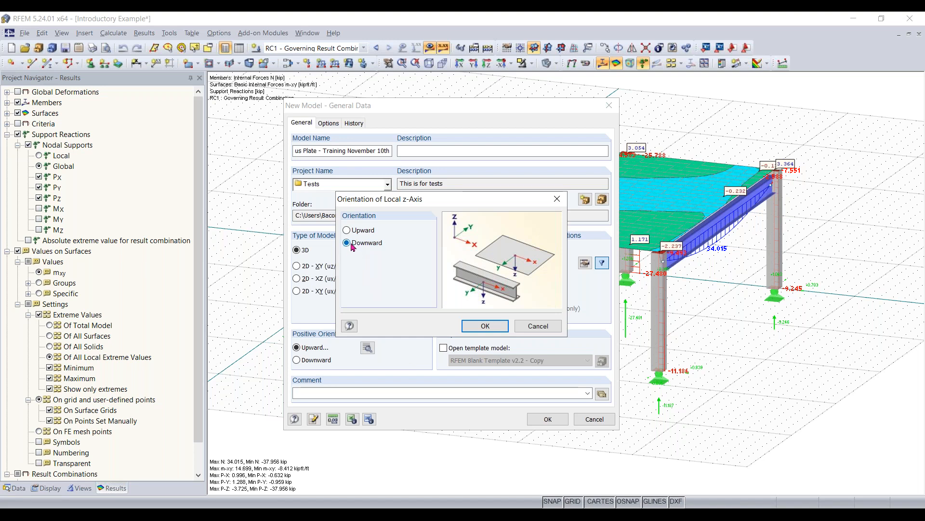
{"action": "left_click", "coordinate": [491, 329]}
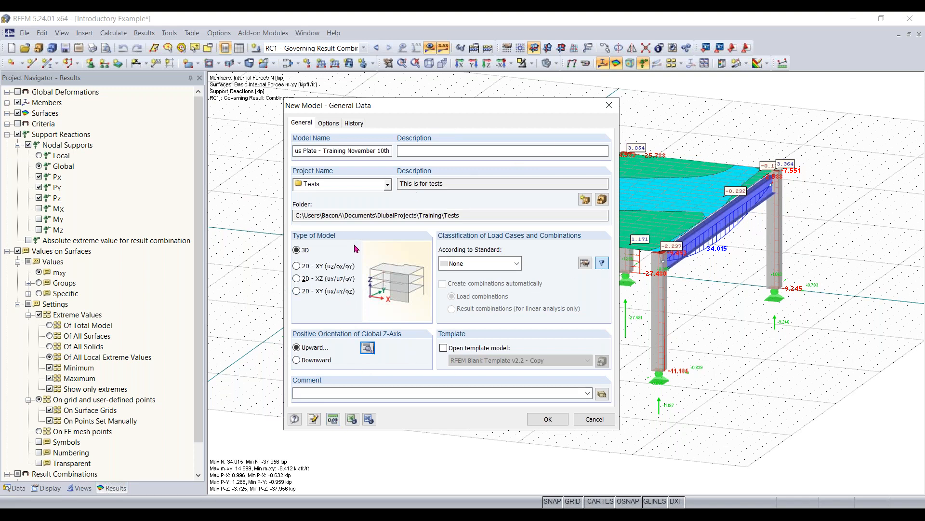
- Apply the Imperial profile for units and decimal places after trying Metric, and create the new model
{"action": "left_click", "coordinate": [333, 418]}
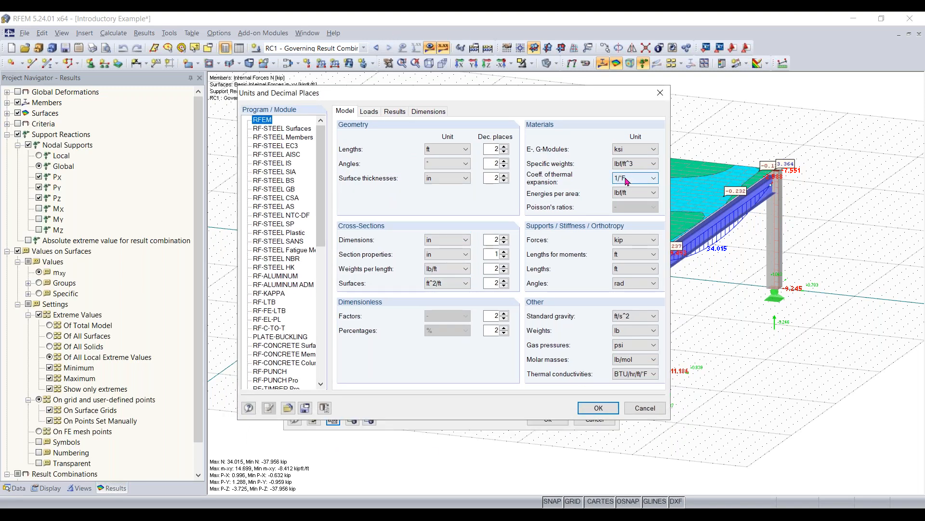
{"action": "left_click", "coordinate": [289, 408]}
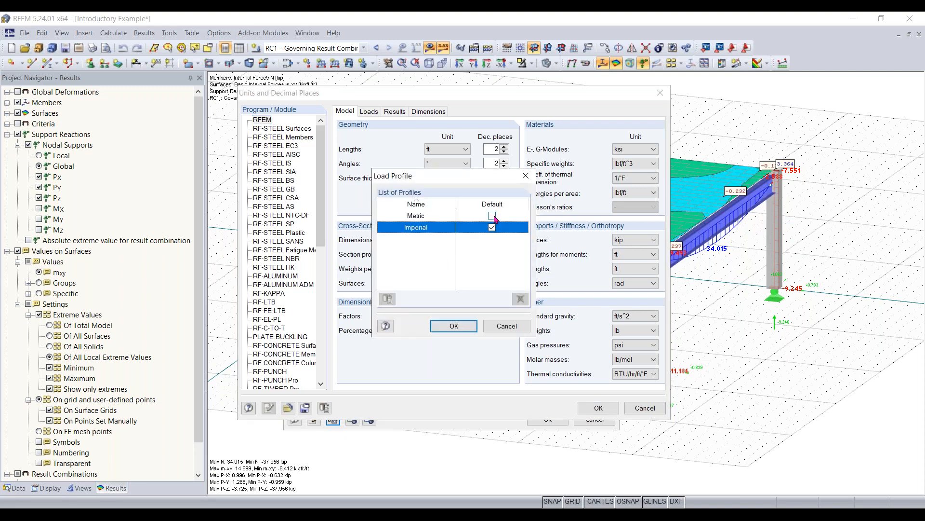
{"action": "double_click", "coordinate": [436, 220]}
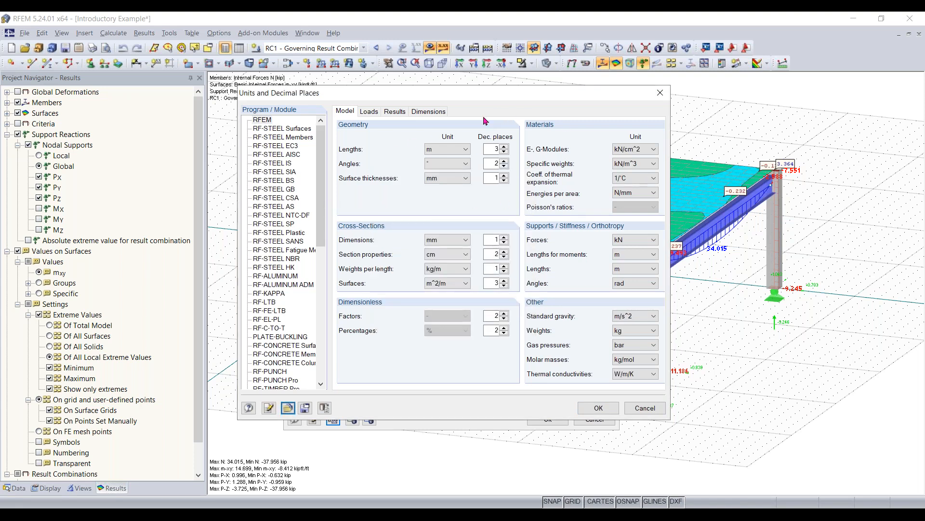
{"action": "left_click", "coordinate": [288, 408]}
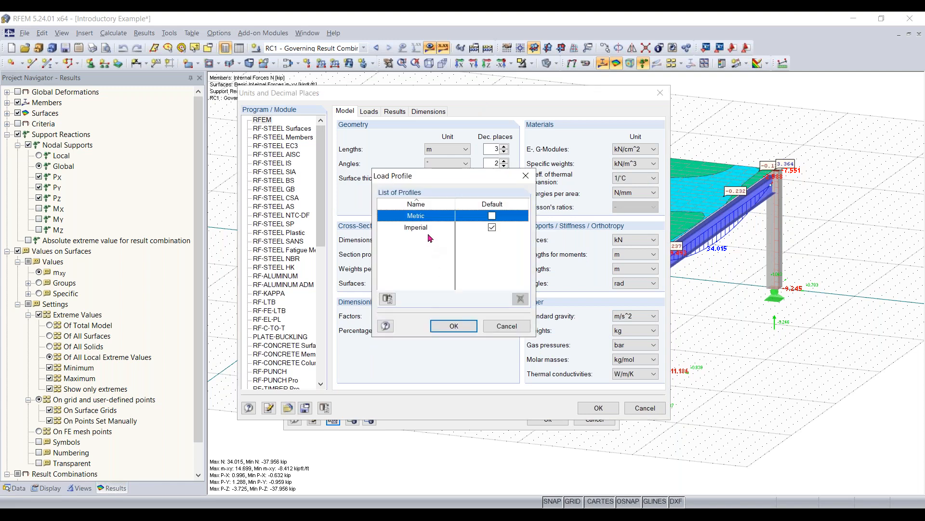
{"action": "left_click", "coordinate": [454, 325]}
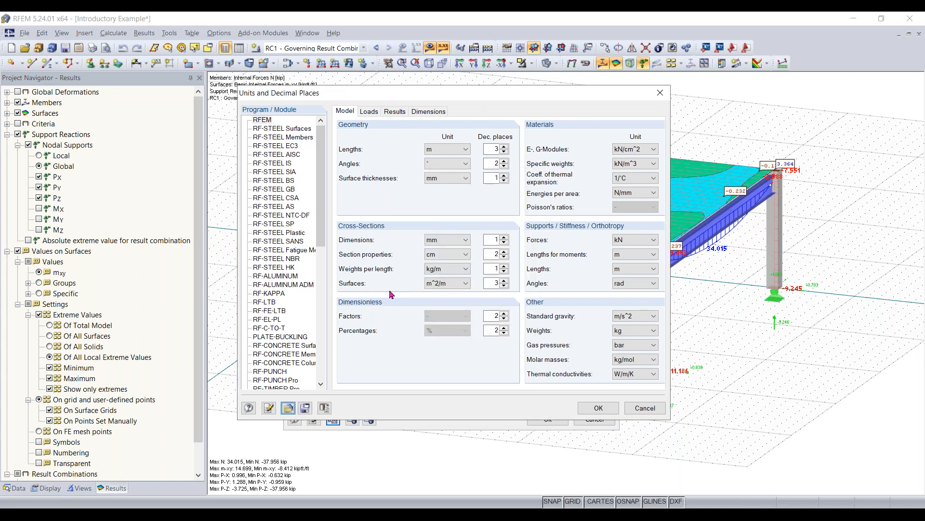
{"action": "left_click", "coordinate": [288, 408]}
{"action": "left_click", "coordinate": [420, 227]}
{"action": "left_click", "coordinate": [454, 326]}
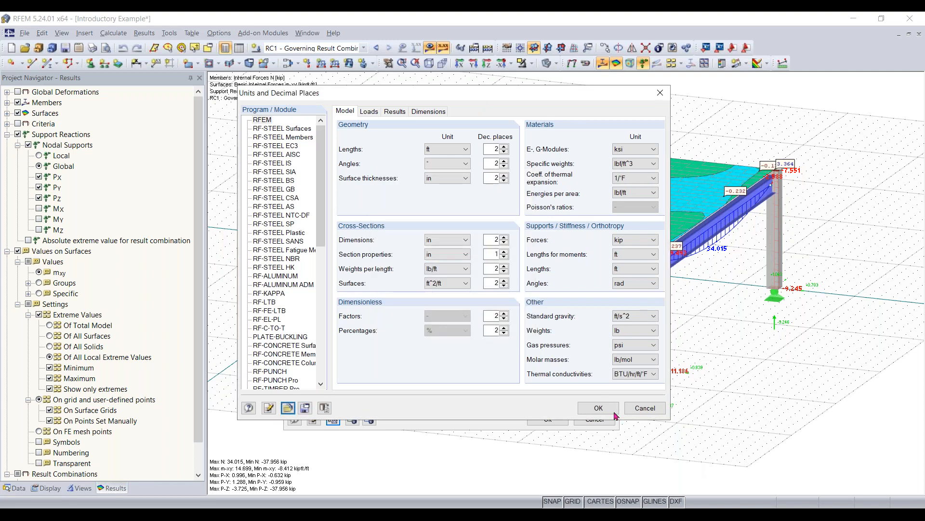
{"action": "left_click", "coordinate": [598, 410]}
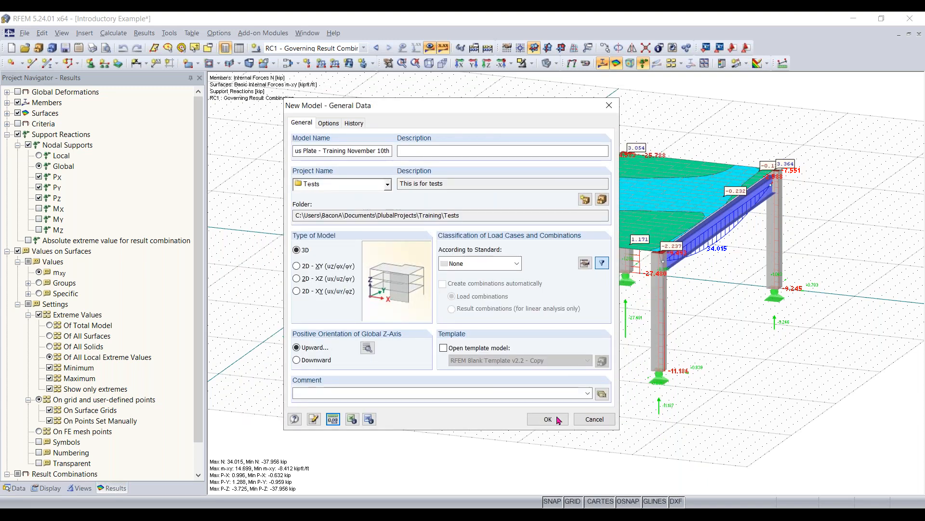
{"action": "left_click", "coordinate": [547, 419]}
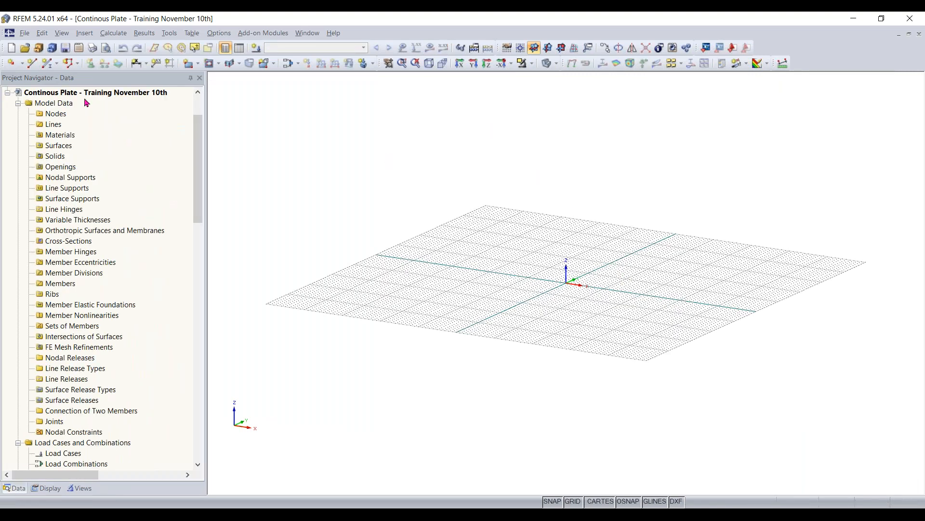
- Examine the empty work plane grid around the origin from different angles and zoom levels
{"action": "middle_click_drag", "start_coordinate": [596, 314], "coordinate": [559, 318]}
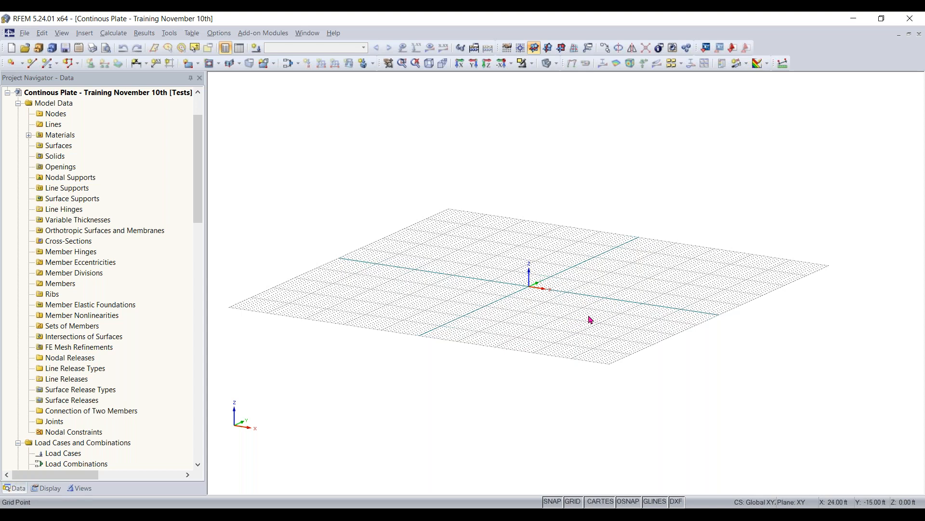
{"action": "middle_click_drag", "start_coordinate": [550, 310], "coordinate": [527, 347], "text": "ctrl"}
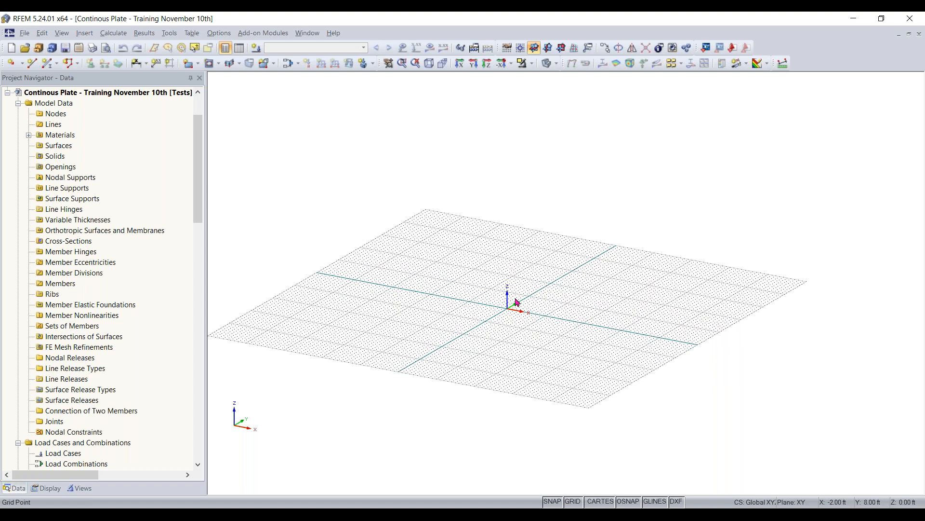
{"action": "mouse_move", "coordinate": [510, 303]}
{"action": "middle_mouse_down", "text": "ctrl"}
{"action": "mouse_move", "coordinate": [573, 378]}
{"action": "mouse_move", "coordinate": [567, 345]}
{"action": "mouse_move", "coordinate": [516, 300]}
{"action": "middle_mouse_up", "text": "ctrl"}
{"action": "scroll", "coordinate": [516, 300], "scroll_direction": "up", "scroll_amount": 3}
{"action": "middle_click_drag", "start_coordinate": [572, 314], "coordinate": [452, 340]}
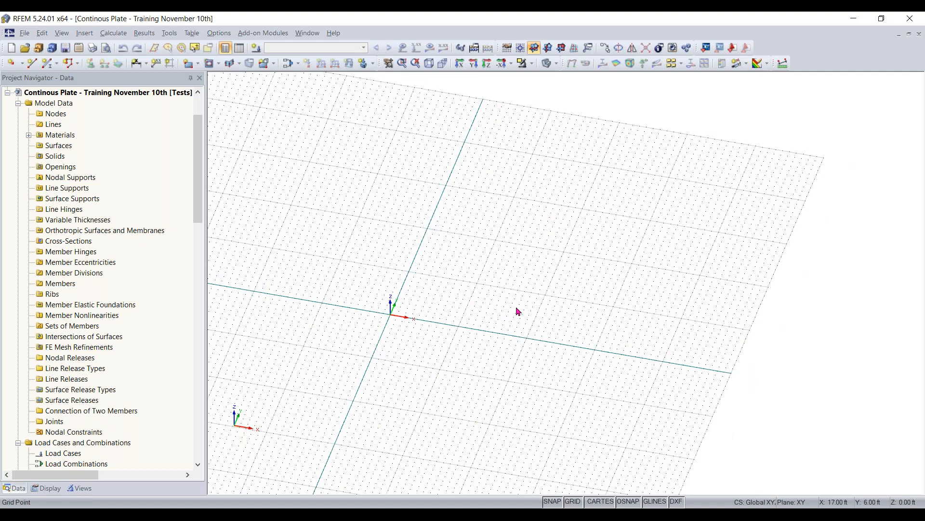
{"action": "scroll", "coordinate": [501, 325], "scroll_direction": "up", "scroll_amount": 2}
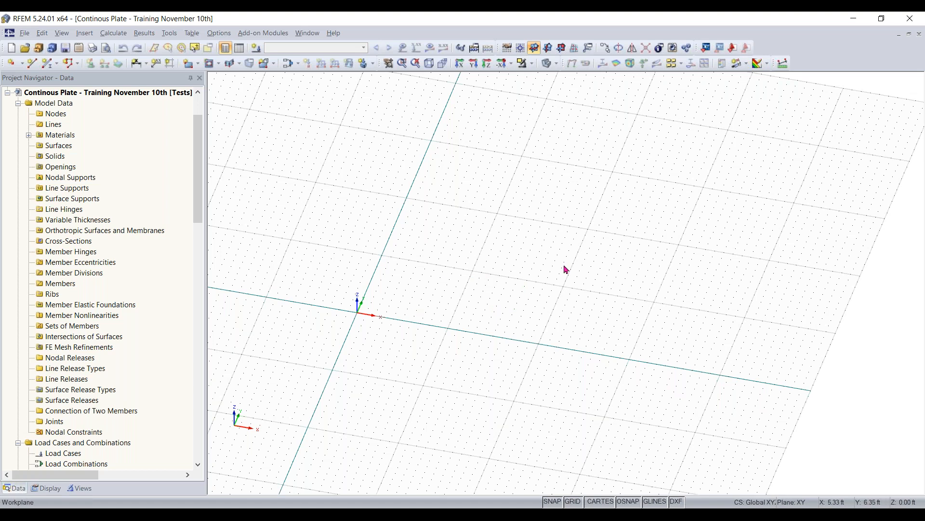
{"action": "scroll", "coordinate": [368, 313], "scroll_direction": "up", "scroll_amount": 2}
{"action": "scroll", "coordinate": [373, 308], "scroll_direction": "up", "scroll_amount": 2}
{"action": "scroll", "coordinate": [377, 308], "scroll_direction": "down", "scroll_amount": 3}
{"action": "scroll", "coordinate": [377, 311], "scroll_direction": "down", "scroll_amount": 1}
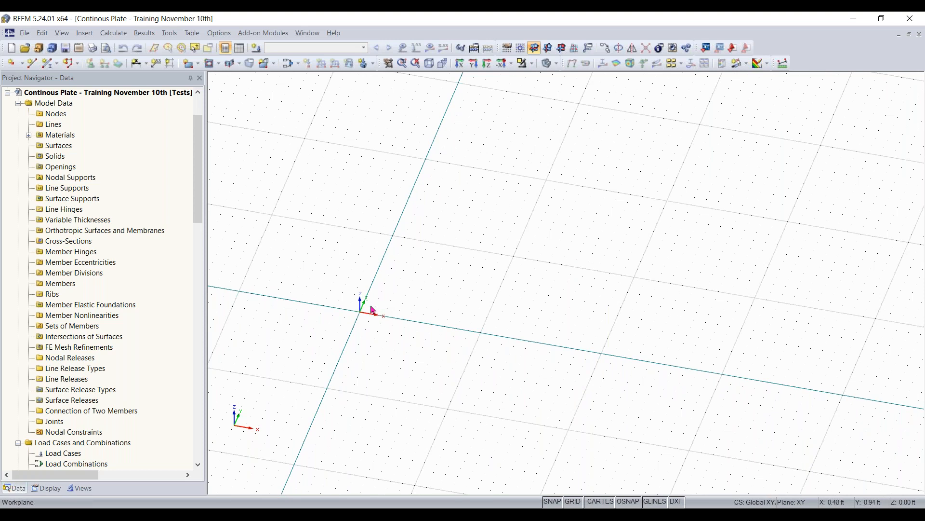
{"action": "scroll", "coordinate": [376, 311], "scroll_direction": "down", "scroll_amount": 3}
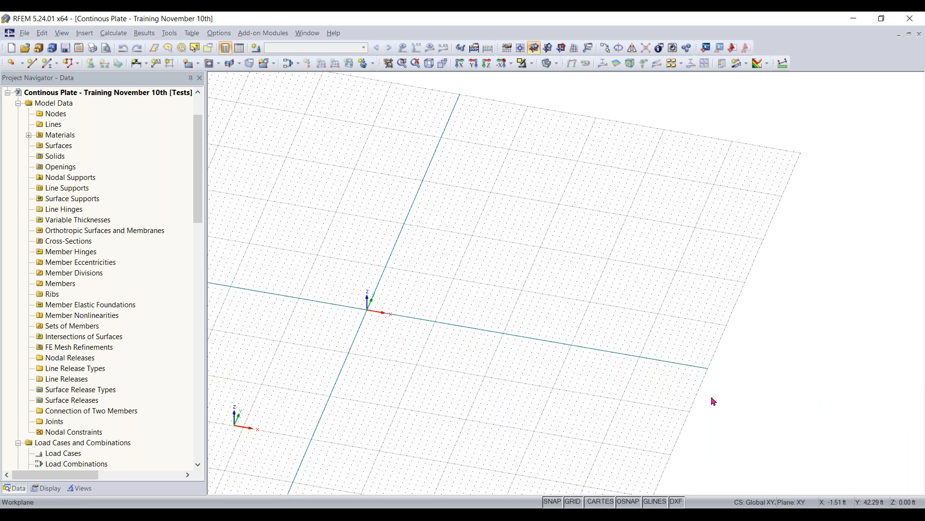
{"action": "scroll", "coordinate": [503, 219], "scroll_direction": "down", "scroll_amount": 1}
{"action": "scroll", "coordinate": [588, 227], "scroll_direction": "down", "scroll_amount": 3}
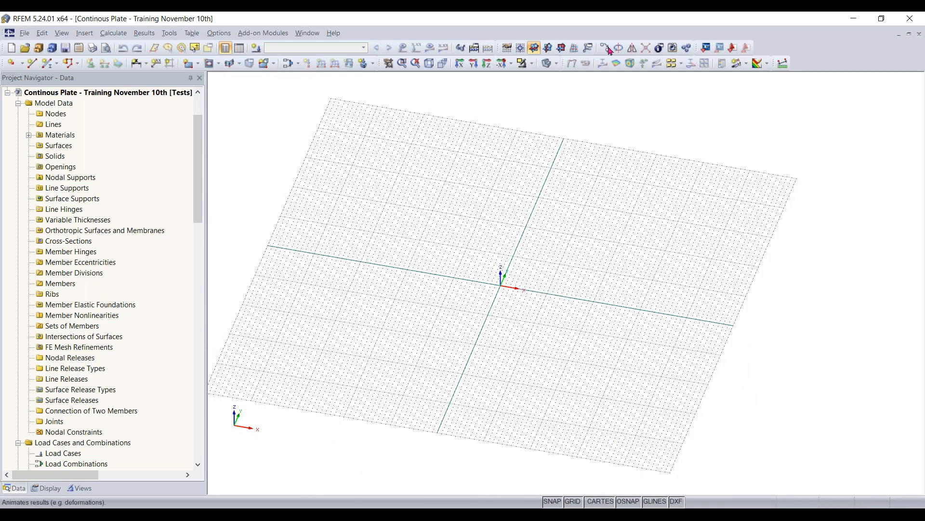
- Review the work plane, grid and snap settings, including grid point spacing, and leave them without applying changes
{"action": "left_click", "coordinate": [507, 49]}
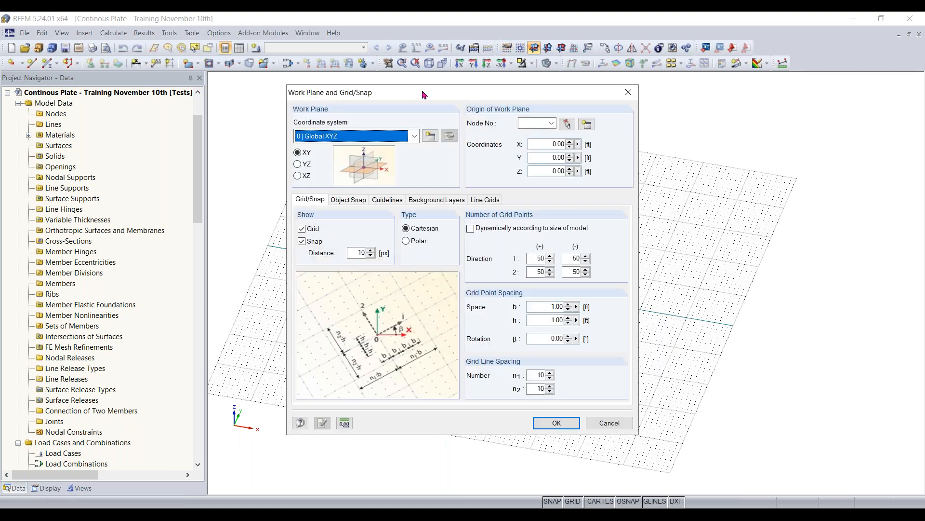
{"action": "left_click_drag", "start_coordinate": [435, 95], "coordinate": [421, 98]}
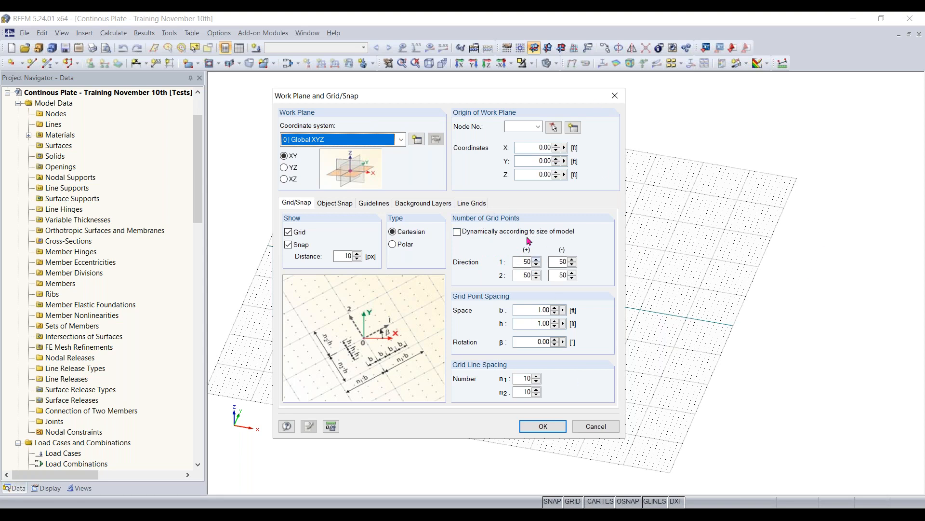
{"action": "left_click", "coordinate": [596, 426]}
{"action": "scroll", "coordinate": [543, 279], "scroll_direction": "up", "scroll_amount": 3}
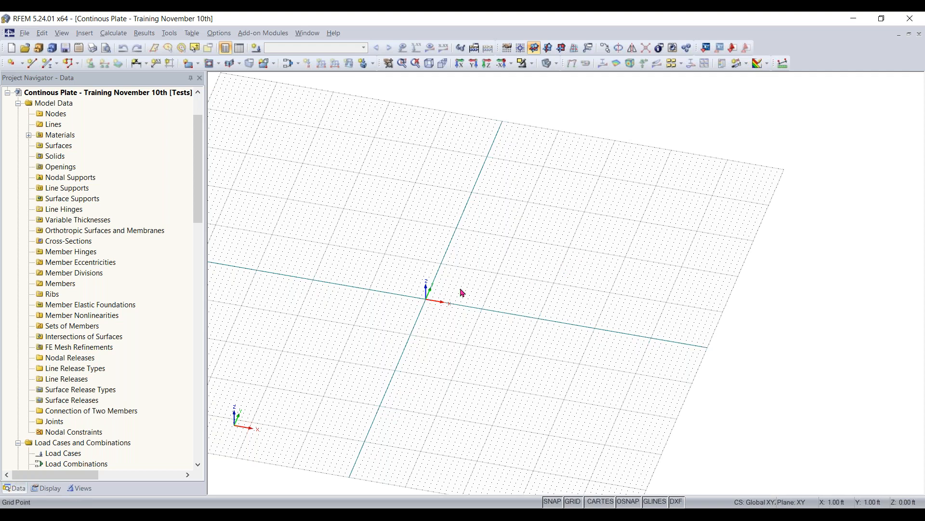
{"action": "middle_click_drag", "start_coordinate": [566, 283], "coordinate": [581, 186]}
{"action": "middle_click_drag", "start_coordinate": [566, 228], "coordinate": [510, 315]}
{"action": "scroll", "coordinate": [502, 318], "scroll_direction": "up", "scroll_amount": 1}
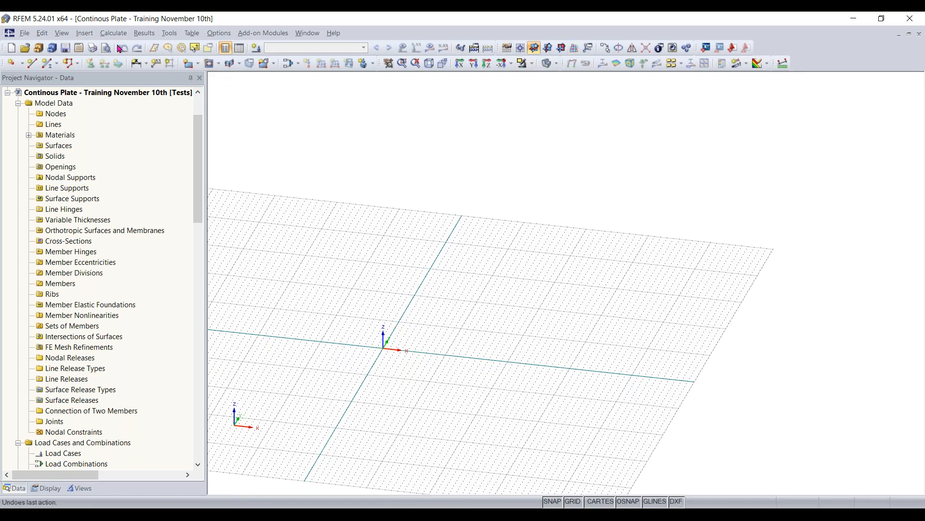
- Review the surface types available for insertion, including the plane shapes that can be defined graphically
{"action": "left_click", "coordinate": [85, 32]}
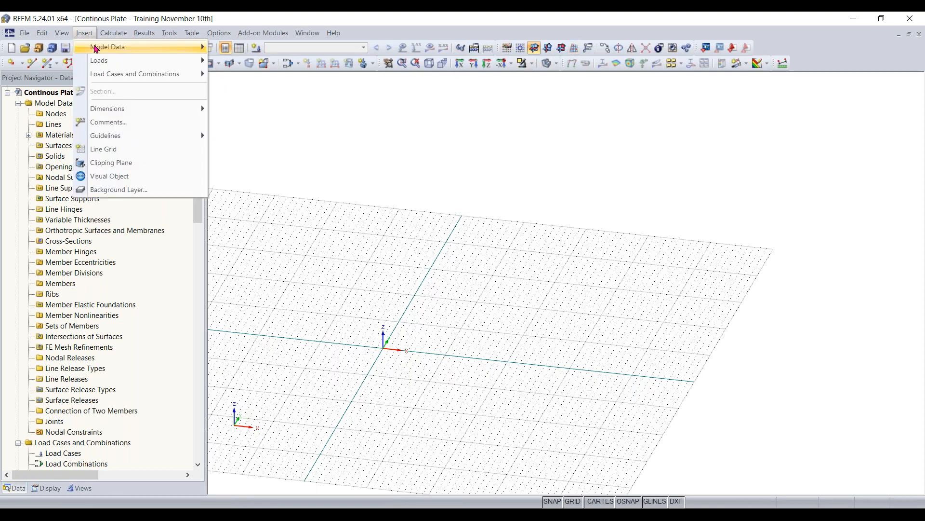
{"action": "mouse_move", "coordinate": [100, 48]}
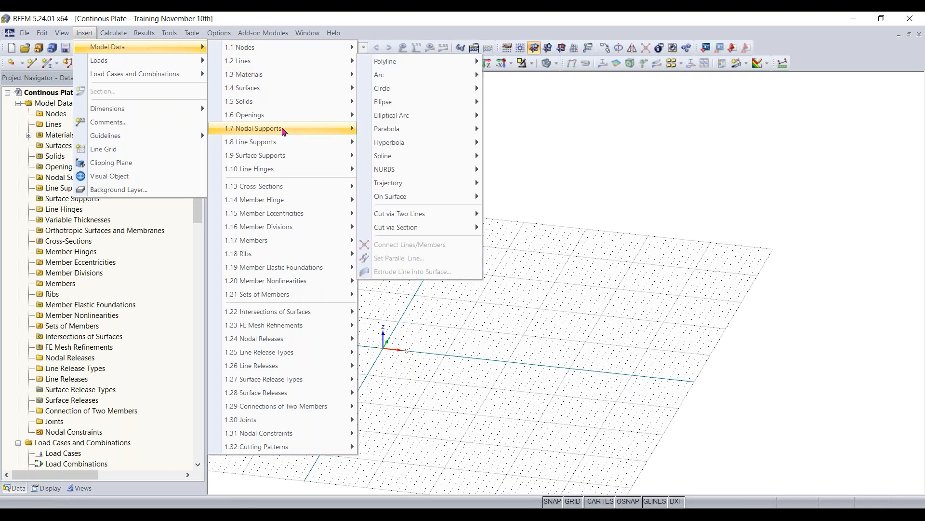
{"action": "mouse_move", "coordinate": [295, 271]}
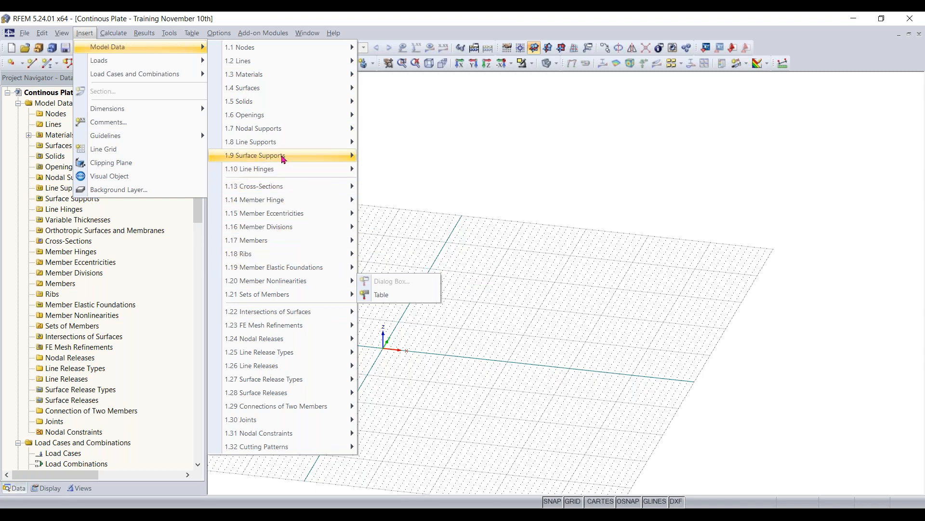
{"action": "mouse_move", "coordinate": [266, 91]}
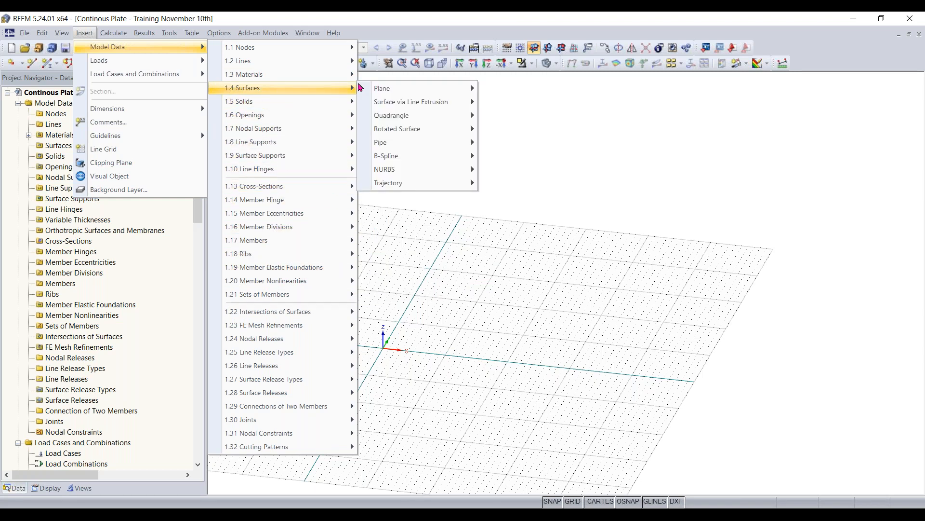
{"action": "mouse_move", "coordinate": [414, 102]}
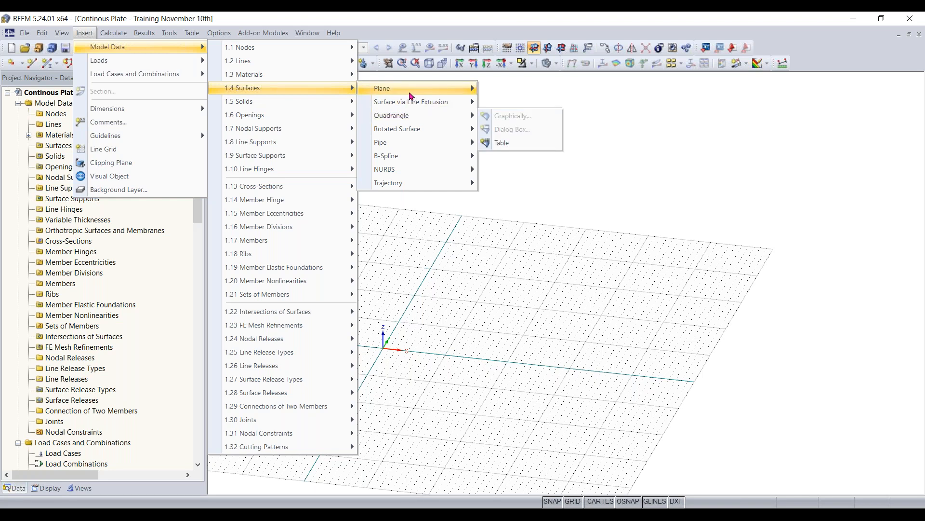
{"action": "mouse_move", "coordinate": [444, 92]}
{"action": "mouse_move", "coordinate": [518, 89]}
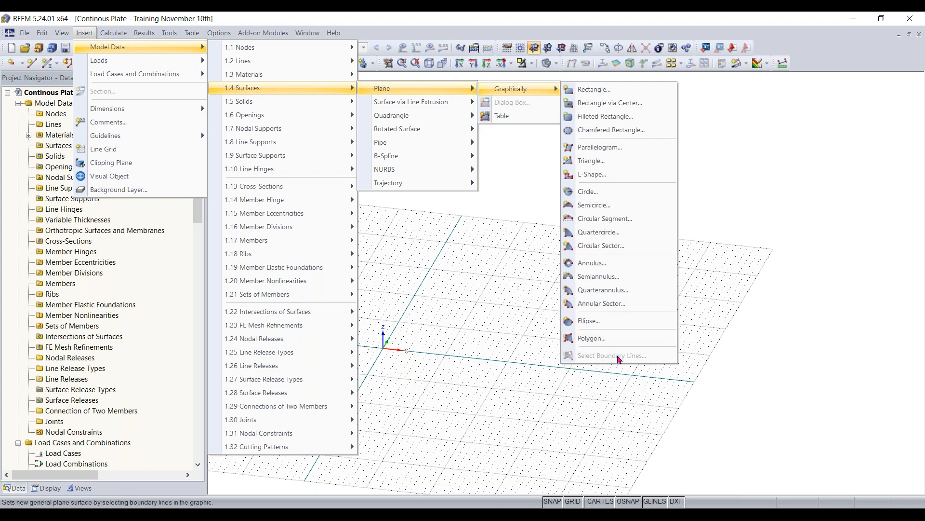
{"action": "left_click", "coordinate": [414, 289]}
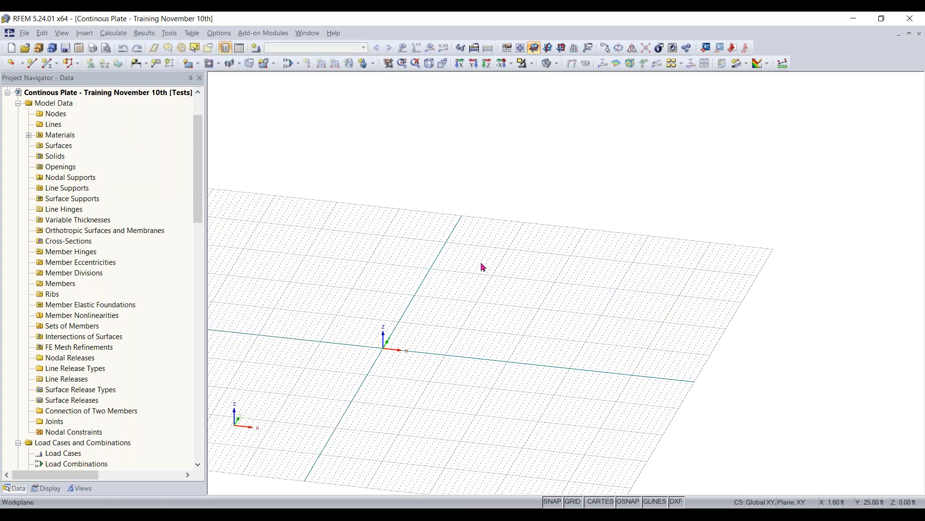
- Start a new rectangular surface and open the material library to choose its material
{"action": "left_click", "coordinate": [188, 65]}
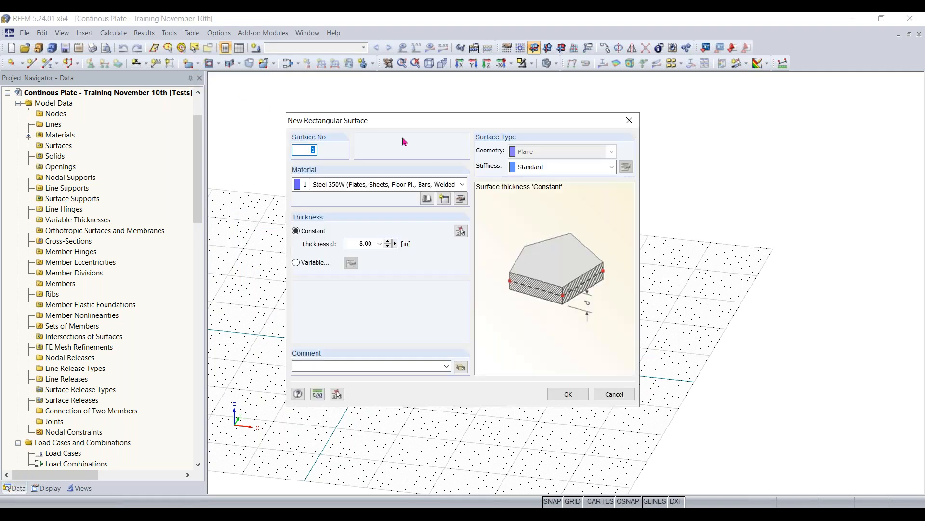
{"action": "left_click_drag", "start_coordinate": [406, 126], "coordinate": [447, 119]}
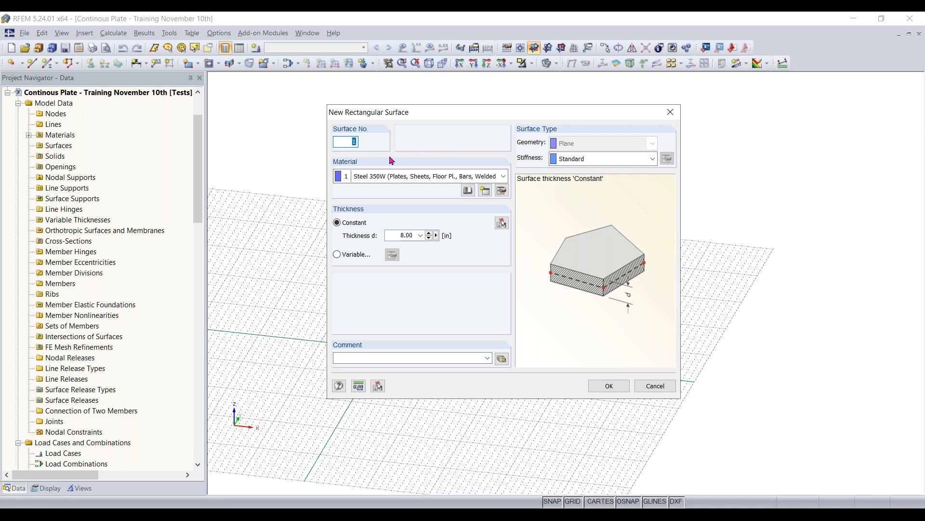
{"action": "left_click", "coordinate": [469, 178]}
{"action": "left_click", "coordinate": [466, 188]}
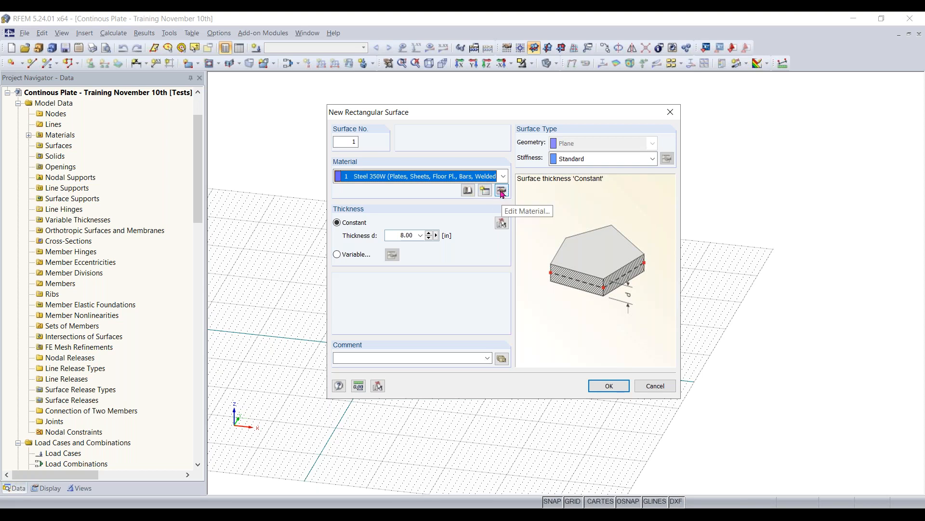
{"action": "left_click", "coordinate": [472, 194]}
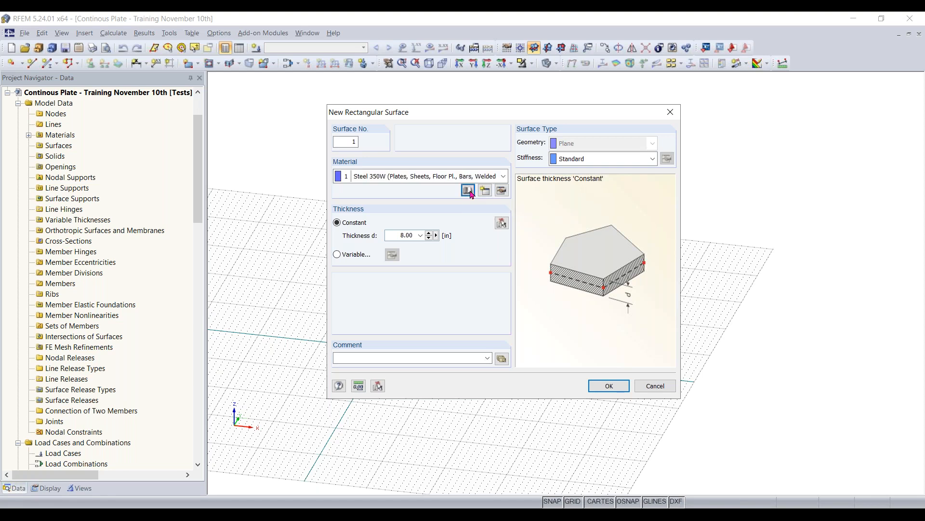
{"action": "left_click_drag", "start_coordinate": [478, 21], "coordinate": [462, 23]}
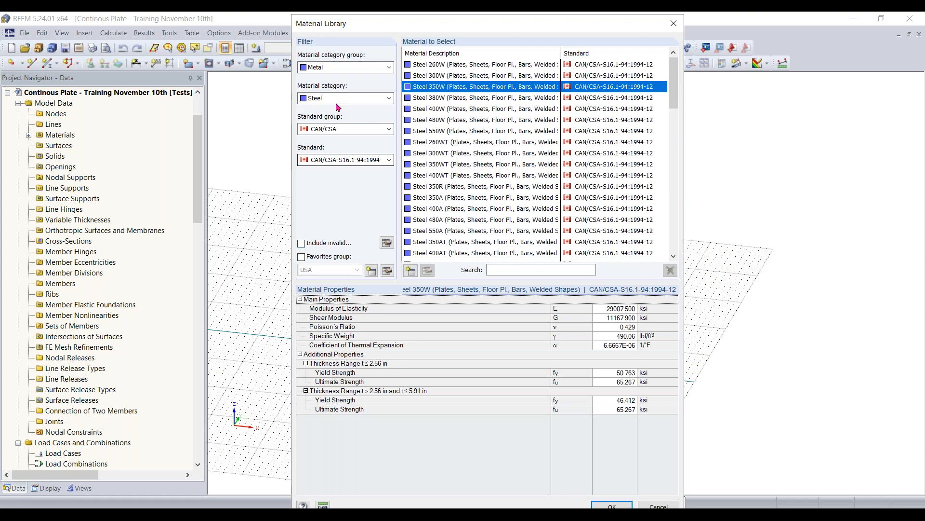
- Filter the material library to the Concrete category group and category, standard group ACI and standard ACI 318-19
{"action": "left_click", "coordinate": [340, 68]}
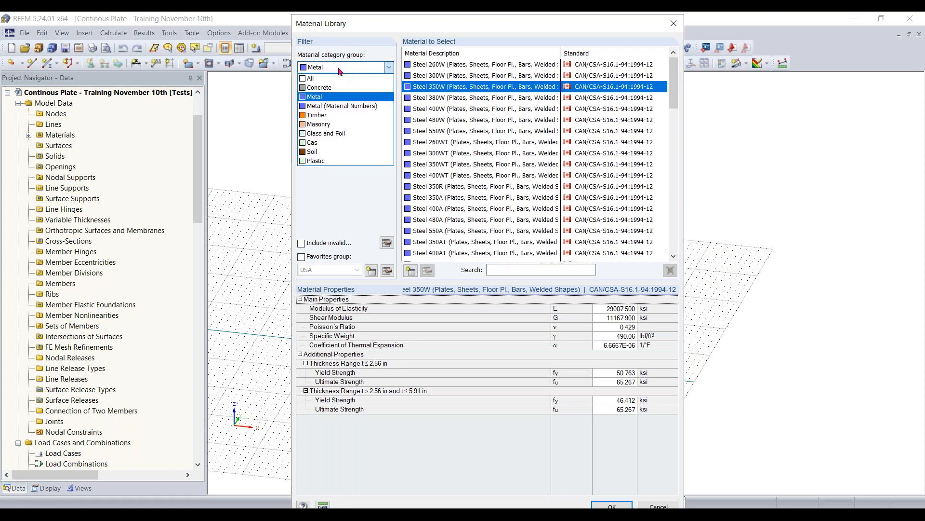
{"action": "left_click", "coordinate": [326, 88]}
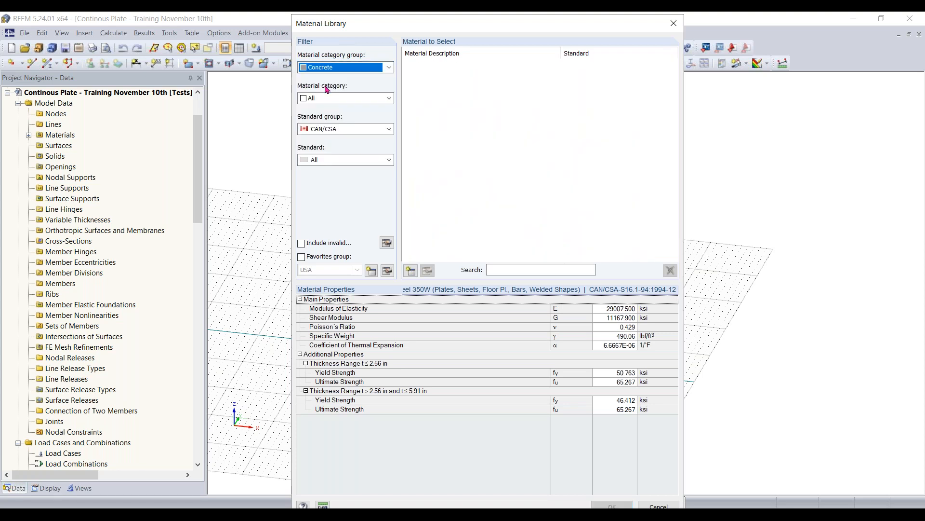
{"action": "left_click", "coordinate": [330, 98]}
{"action": "left_click", "coordinate": [330, 118]}
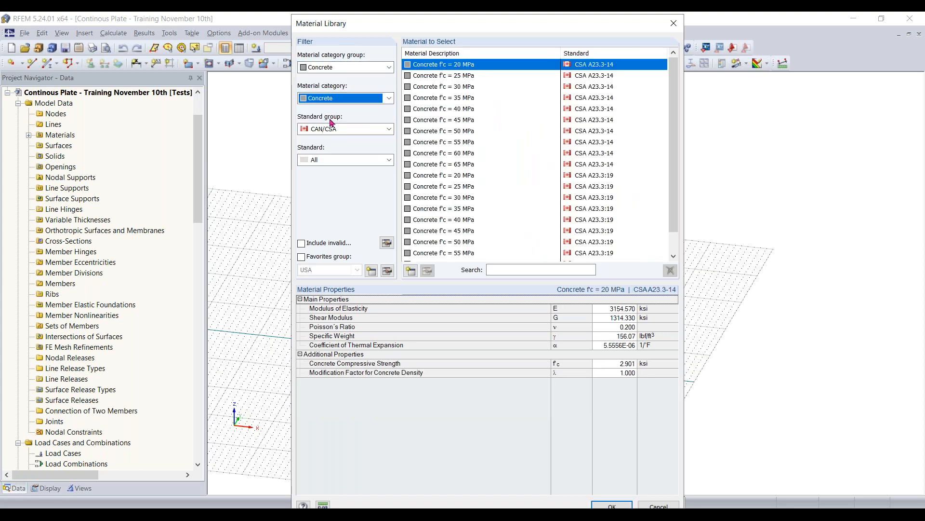
{"action": "left_click", "coordinate": [332, 129]}
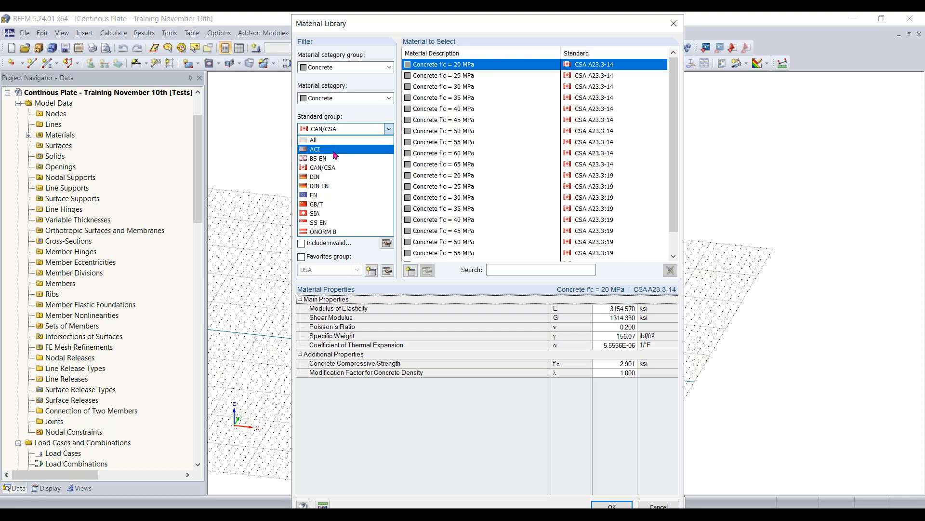
{"action": "left_click", "coordinate": [334, 150]}
{"action": "left_click", "coordinate": [342, 129]}
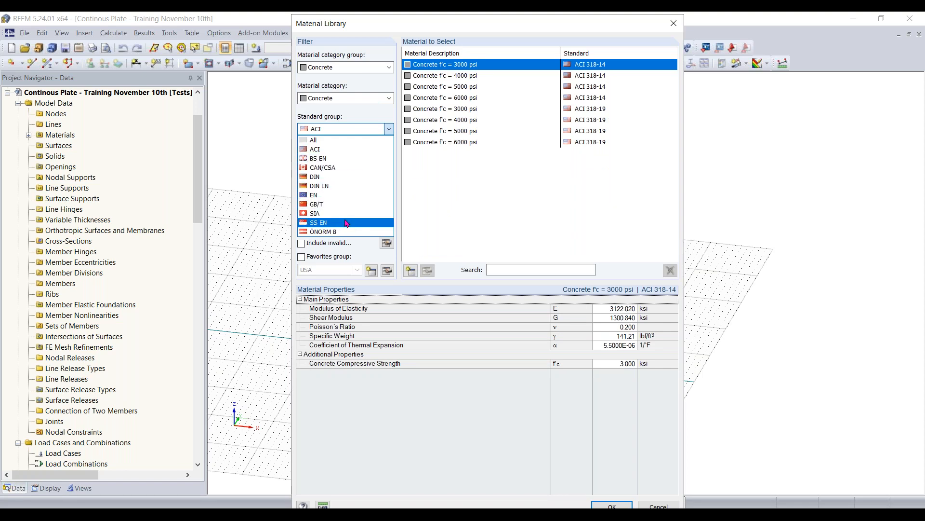
{"action": "left_click", "coordinate": [342, 149]}
{"action": "left_click", "coordinate": [342, 160]}
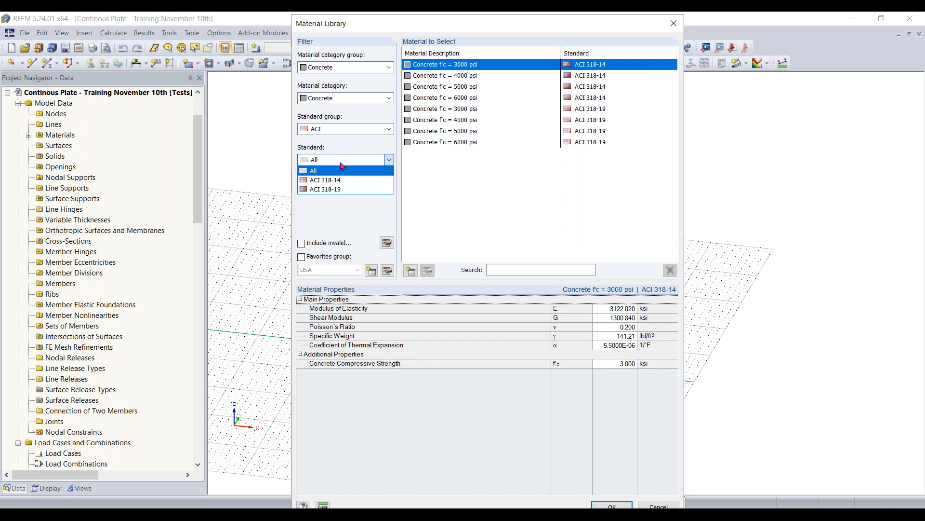
{"action": "left_click", "coordinate": [345, 189]}
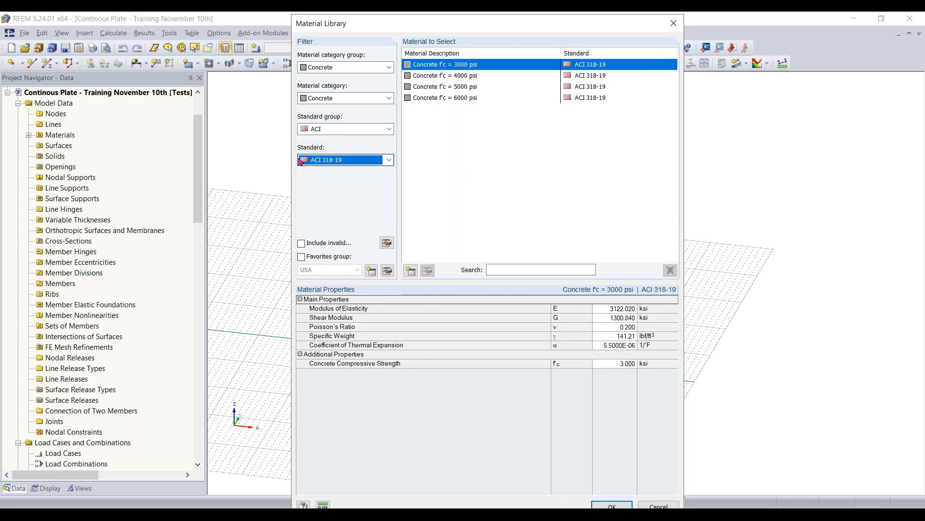
- Assign Concrete f'c = 4000 psi to the new surface, set its constant thickness and accept the surface settings
{"action": "left_click", "coordinate": [462, 76]}
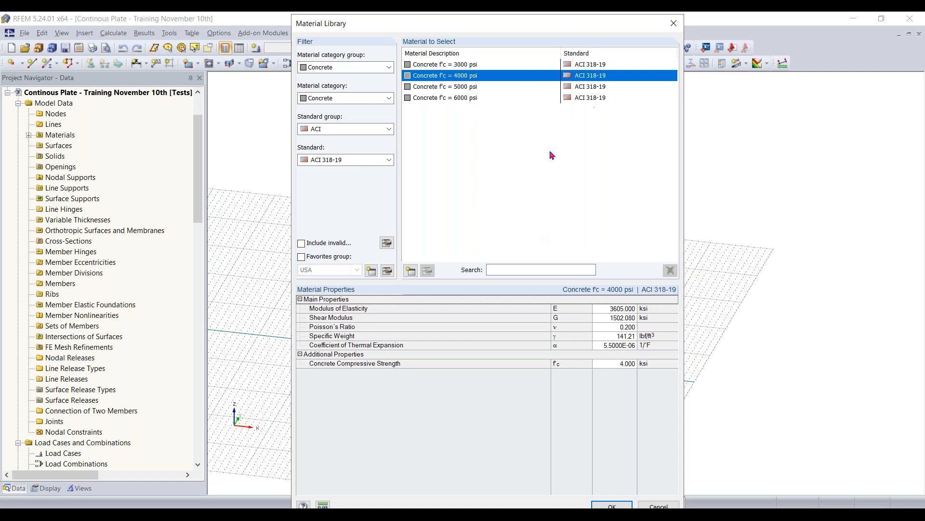
{"action": "left_click", "coordinate": [611, 507]}
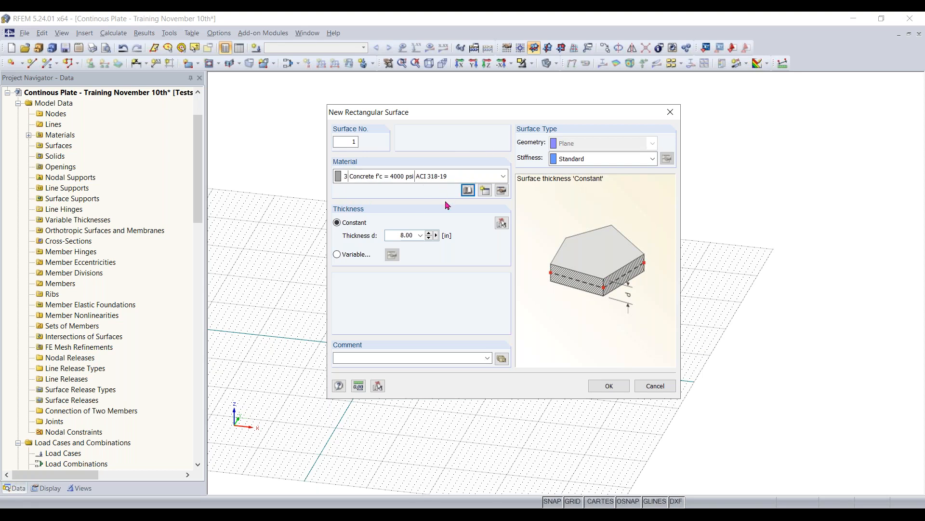
{"action": "left_click", "coordinate": [392, 235]}
{"action": "type", "text": "12"}
{"action": "left_click", "coordinate": [607, 386]}
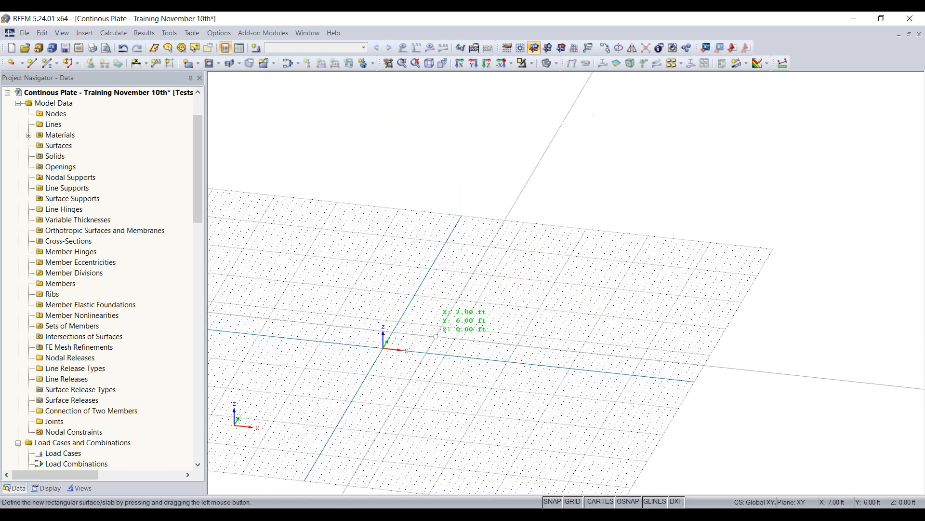
- Draw the rectangular surface from the origin to the opposite corner at X 32 ft, Y 16 ft, and end the command
{"action": "middle_click_drag", "start_coordinate": [436, 337], "coordinate": [444, 434], "text": "ctrl"}
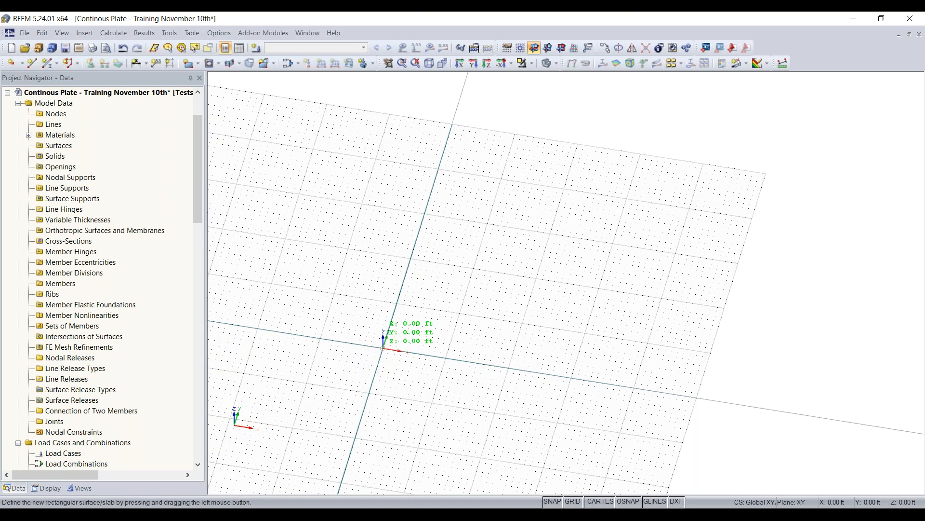
{"action": "left_click", "coordinate": [384, 347]}
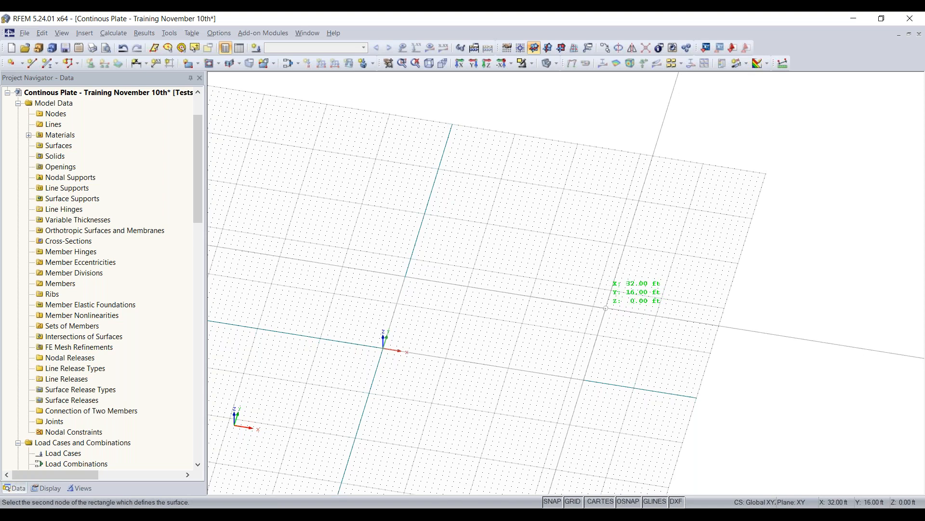
{"action": "left_click", "coordinate": [606, 308]}
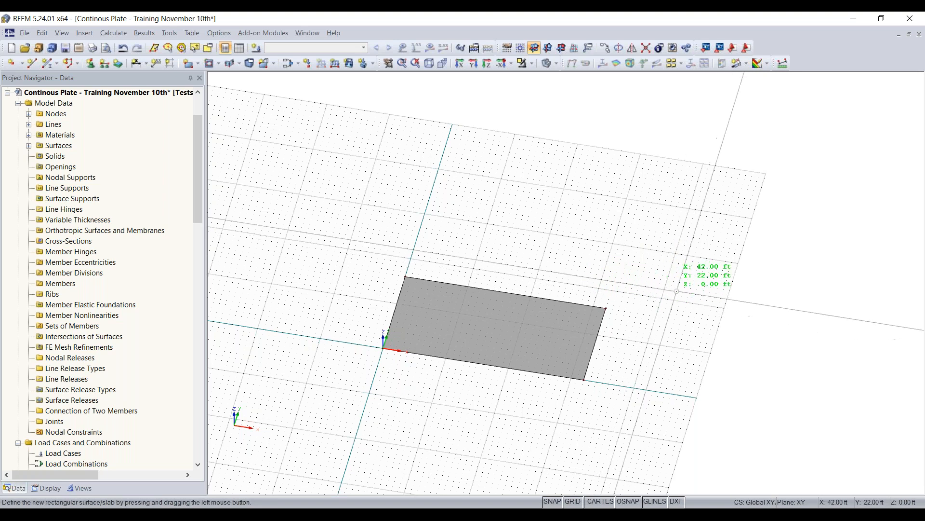
{"action": "key", "text": "Escape"}
- Copy the whole rectangular surface once with a displacement of 37 ft in the global Y direction
{"action": "middle_click_drag", "start_coordinate": [642, 409], "coordinate": [501, 337], "text": "ctrl"}
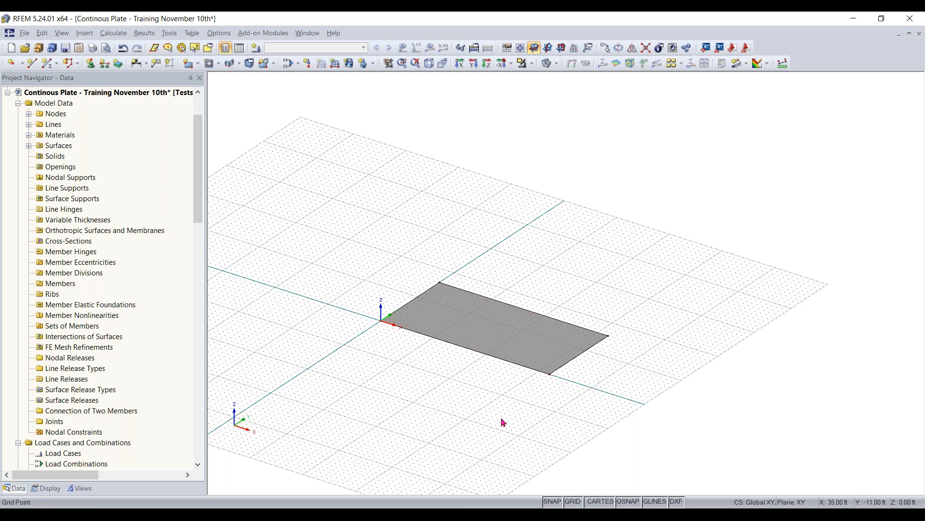
{"action": "middle_click_drag", "start_coordinate": [508, 419], "coordinate": [511, 440], "text": "ctrl"}
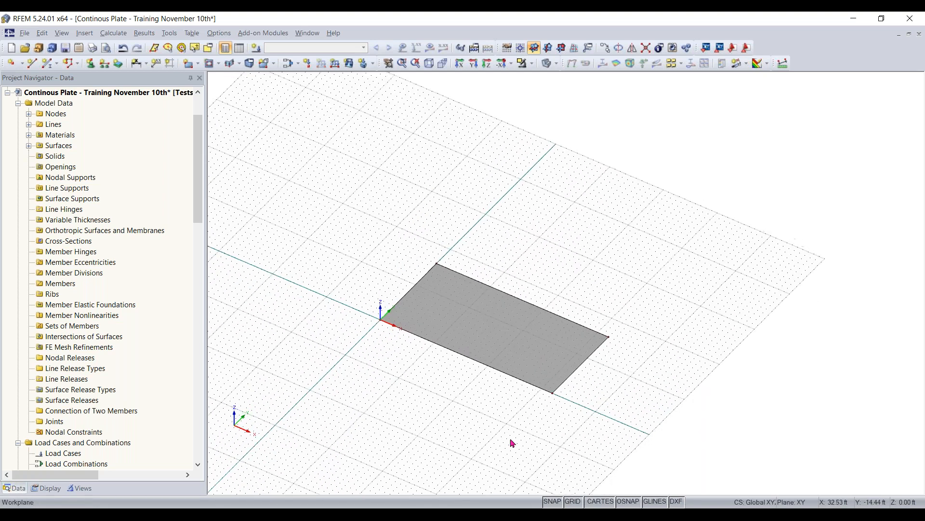
{"action": "scroll", "coordinate": [522, 410], "scroll_direction": "up", "scroll_amount": 1}
{"action": "scroll", "coordinate": [533, 379], "scroll_direction": "up", "scroll_amount": 1}
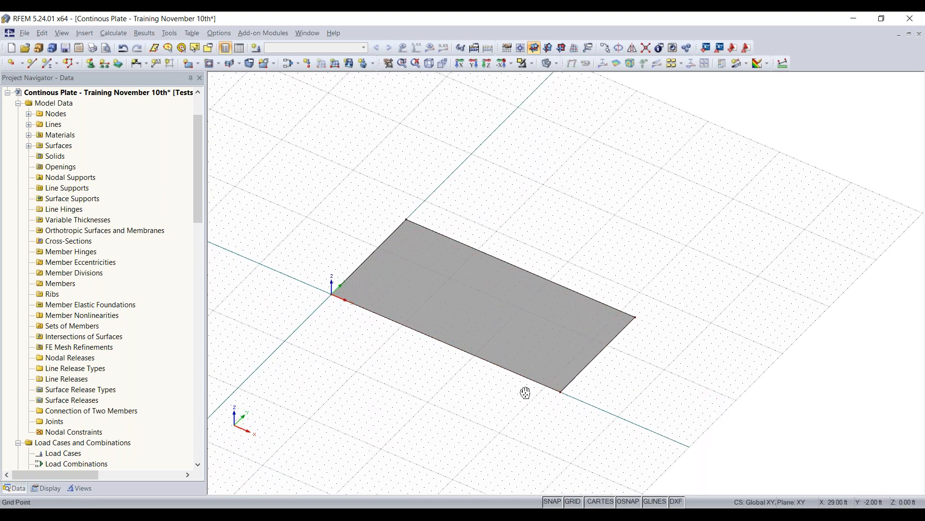
{"action": "left_click_drag", "start_coordinate": [699, 125], "coordinate": [296, 435]}
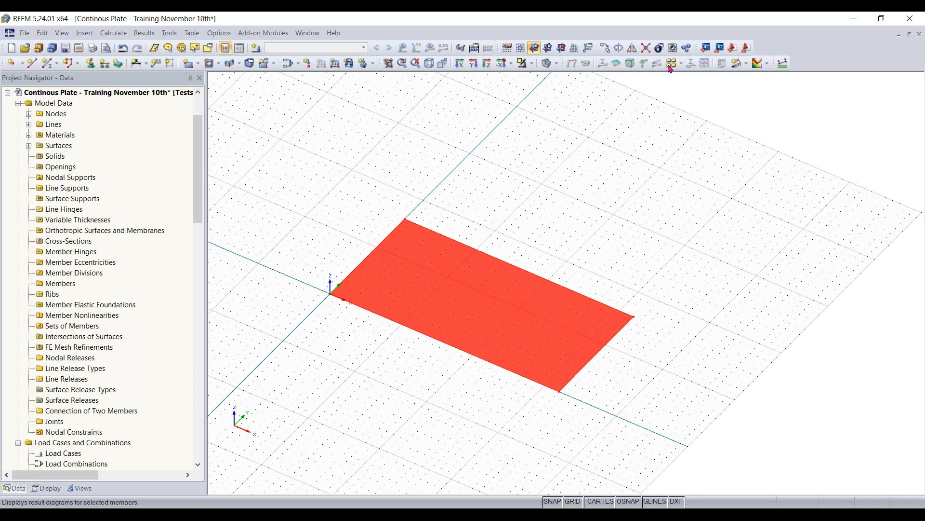
{"action": "left_click", "coordinate": [606, 48]}
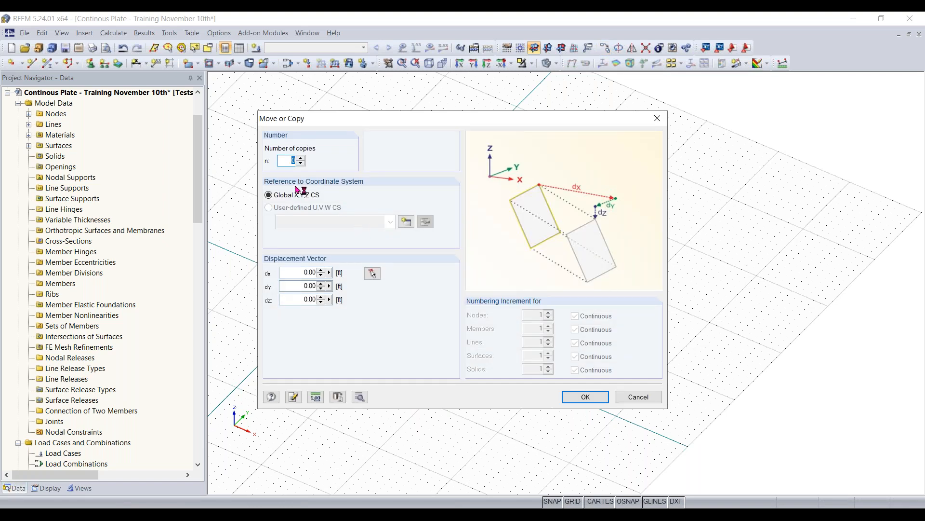
{"action": "left_click", "coordinate": [300, 159]}
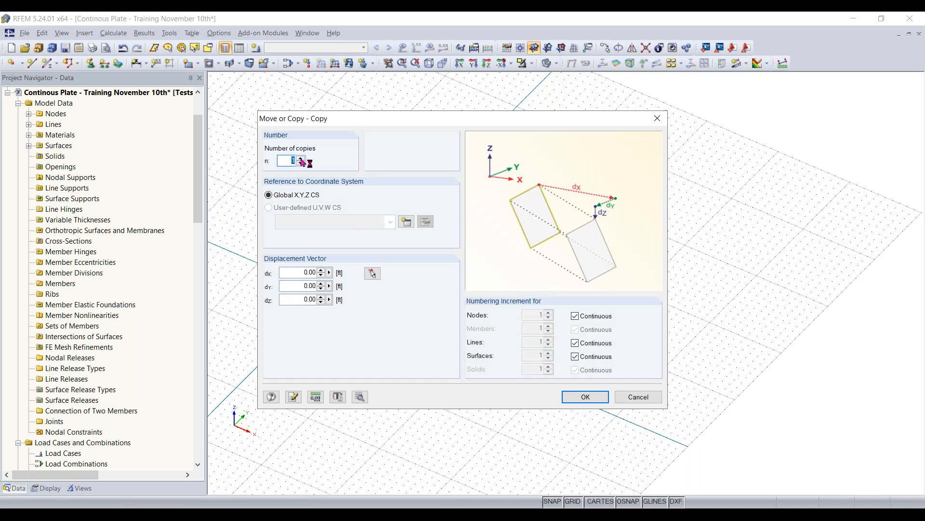
{"action": "left_click", "coordinate": [294, 285]}
{"action": "type", "text": "37"}
{"action": "mouse_move", "coordinate": [352, 128]}
{"action": "left_mouse_down"}
{"action": "mouse_move", "coordinate": [364, 127]}
{"action": "mouse_move", "coordinate": [344, 136]}
{"action": "mouse_move", "coordinate": [356, 138]}
{"action": "left_mouse_up"}
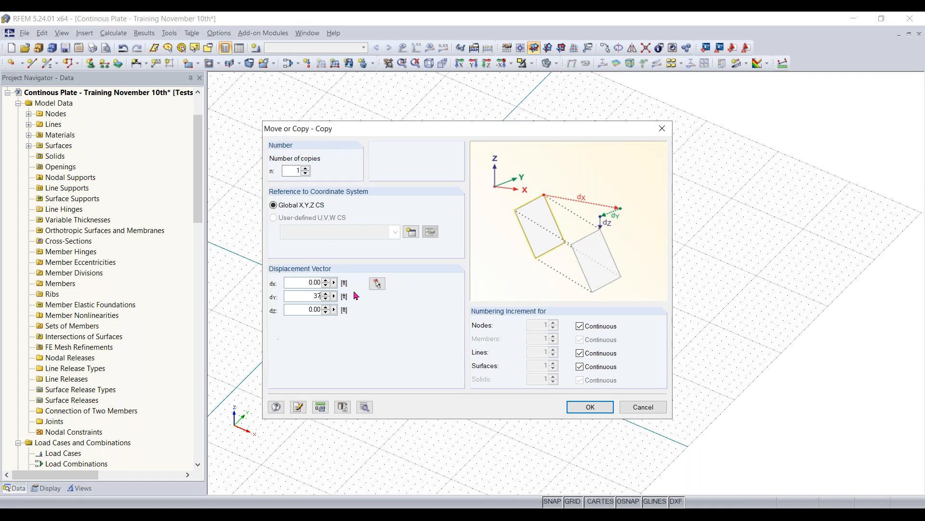
{"action": "left_click", "coordinate": [597, 408]}
{"action": "middle_click_drag", "start_coordinate": [644, 256], "coordinate": [624, 288]}
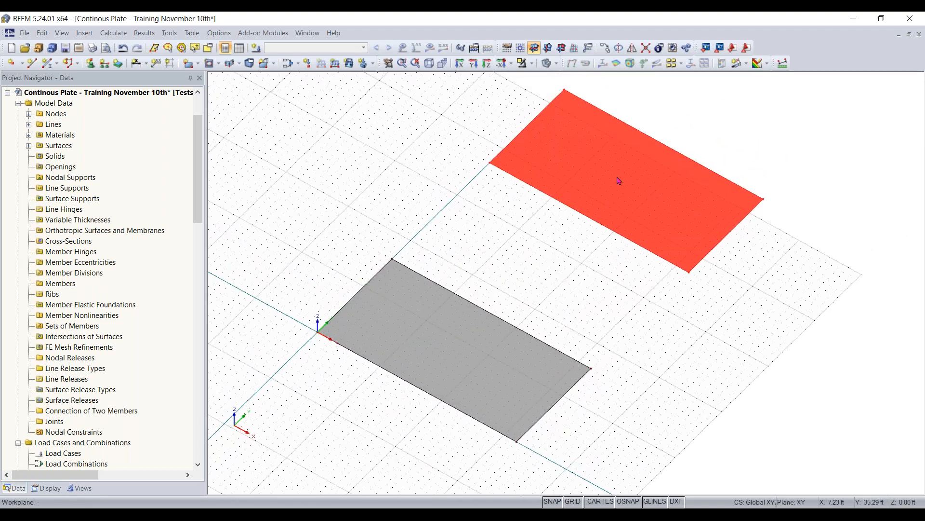
- Copy the original rectangular surface once with a displacement of 21 ft in the global Y direction
{"action": "scroll", "coordinate": [618, 180], "scroll_direction": "down", "scroll_amount": 1}
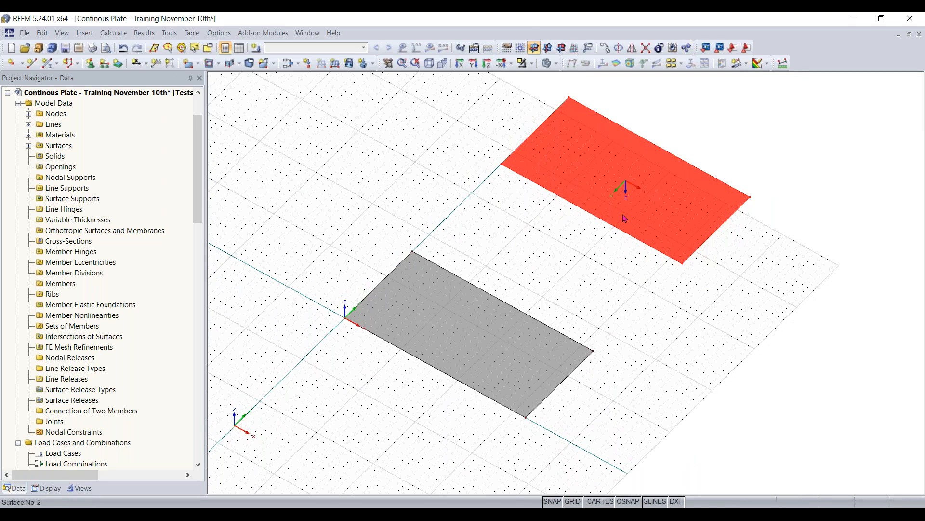
{"action": "left_click", "coordinate": [606, 49]}
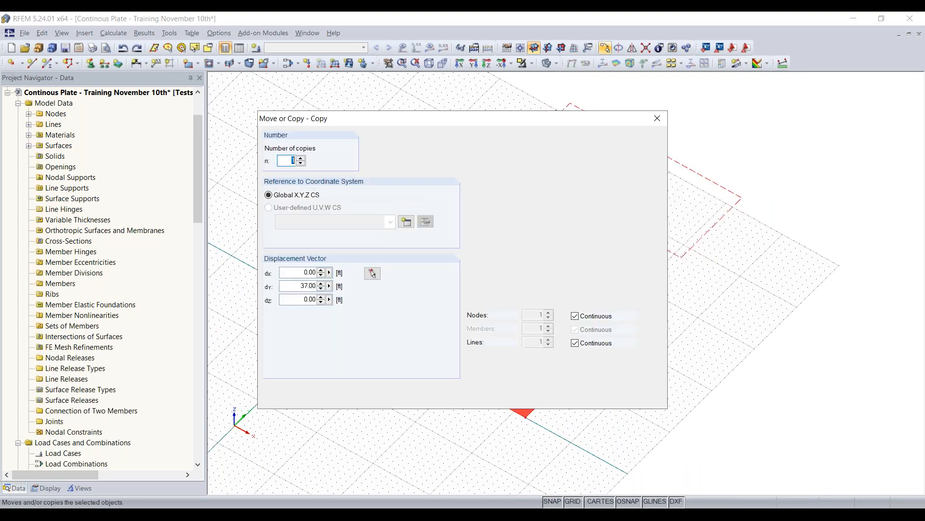
{"action": "double_click", "coordinate": [293, 284]}
{"action": "key", "text": "BackSpace"}
{"action": "key", "text": "Return"}
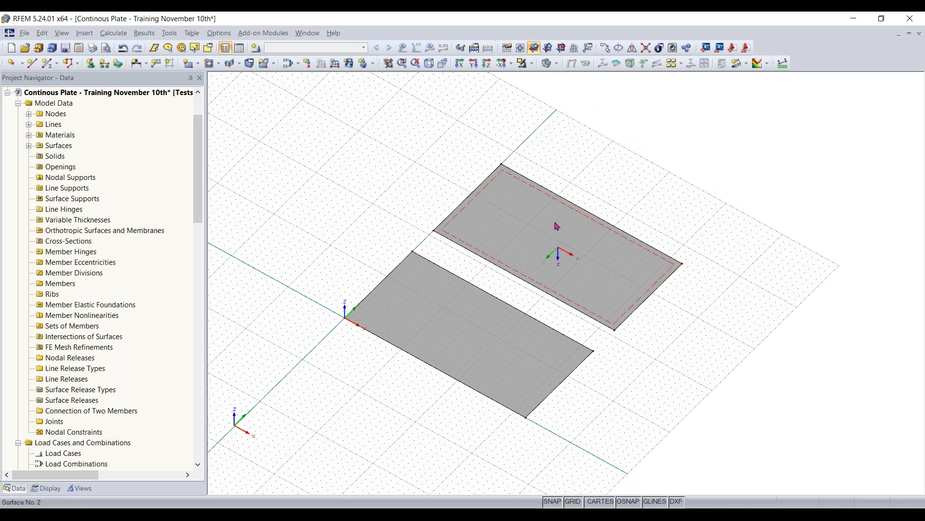
- Select the second surface and copy it graphically along the Y axis, keeping the same spacing as between the first two surfaces
{"action": "scroll", "coordinate": [425, 248], "scroll_direction": "up", "scroll_amount": 2}
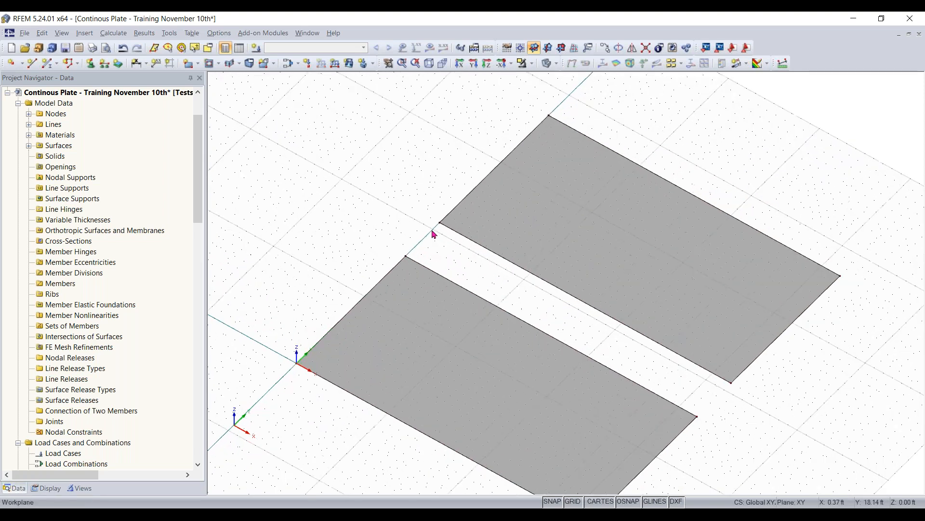
{"action": "scroll", "coordinate": [584, 315], "scroll_direction": "down", "scroll_amount": 3}
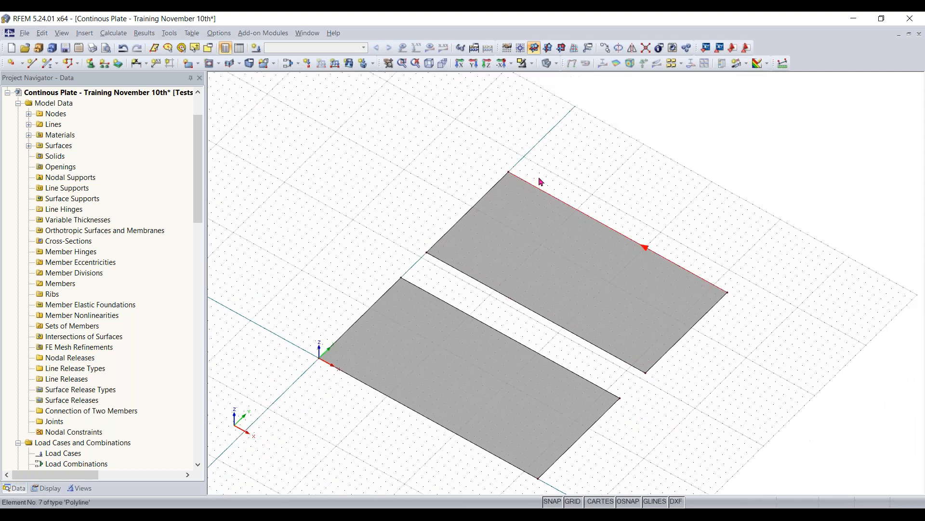
{"action": "scroll", "coordinate": [738, 342], "scroll_direction": "down", "scroll_amount": 2}
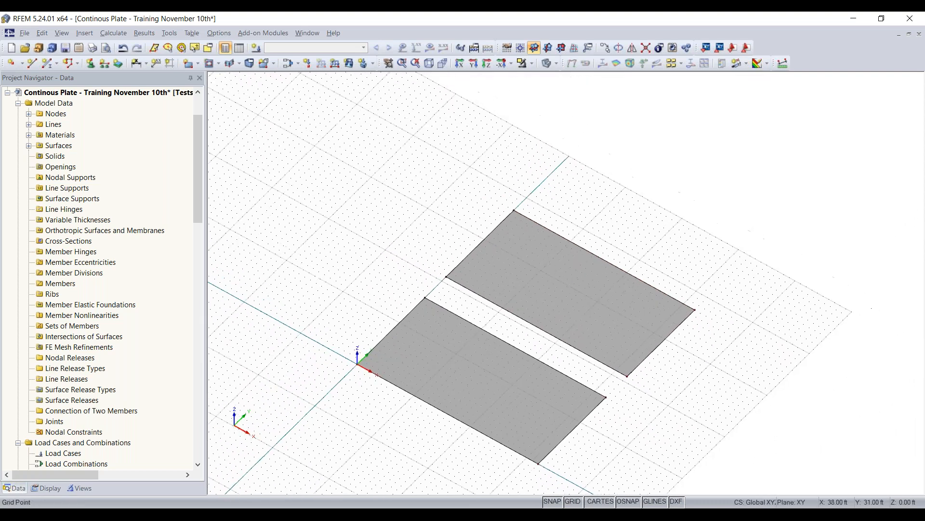
{"action": "middle_click_drag", "start_coordinate": [704, 355], "coordinate": [692, 330], "text": "ctrl"}
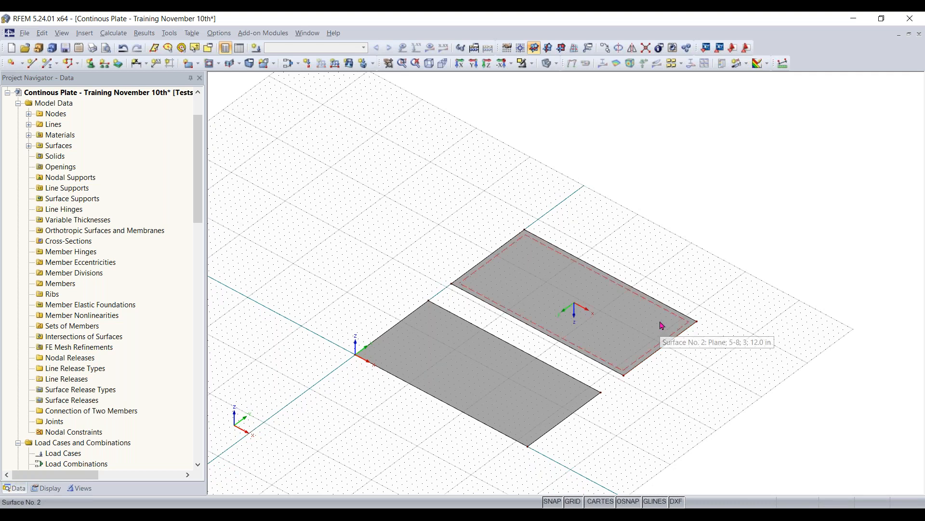
{"action": "middle_click_drag", "start_coordinate": [663, 250], "coordinate": [548, 240], "text": "ctrl"}
{"action": "left_click_drag", "start_coordinate": [687, 235], "coordinate": [545, 428]}
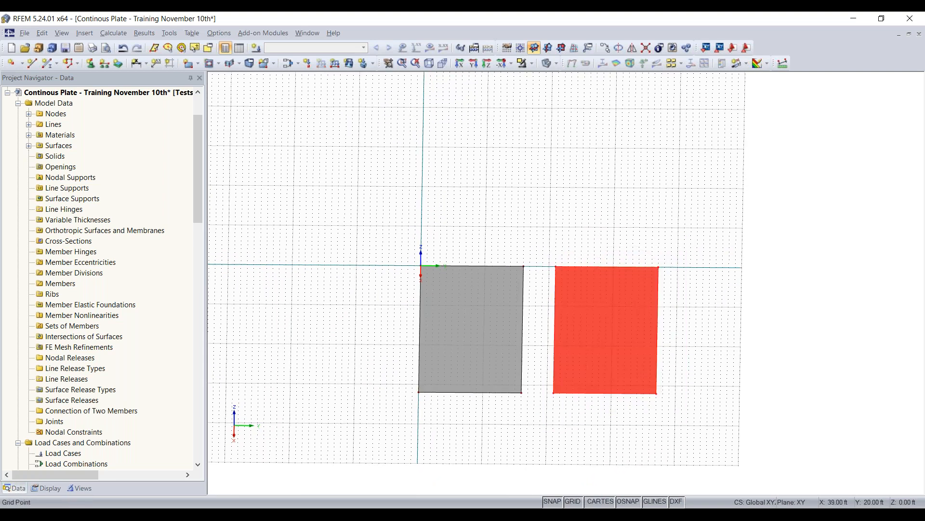
{"action": "middle_click_drag", "start_coordinate": [521, 428], "coordinate": [643, 418], "text": "ctrl"}
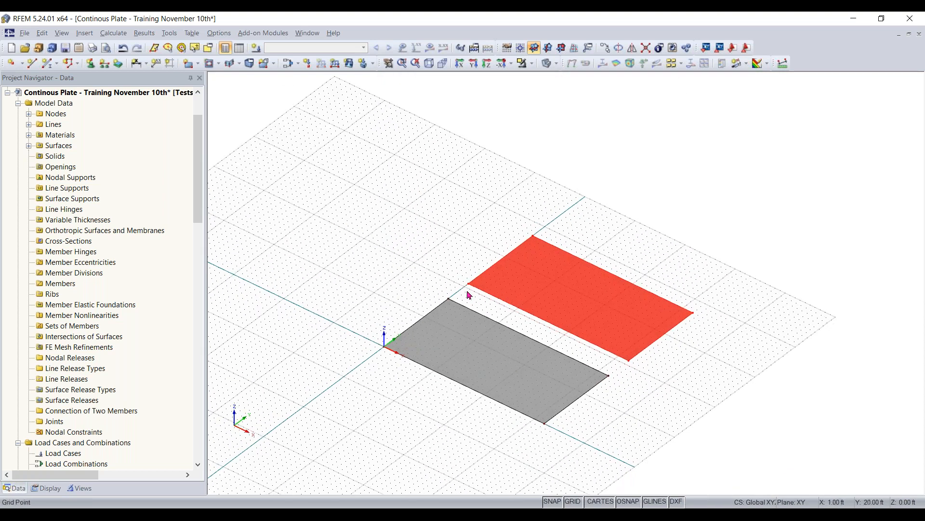
{"action": "left_click_drag", "start_coordinate": [468, 284], "coordinate": [550, 232], "text": "ctrl"}
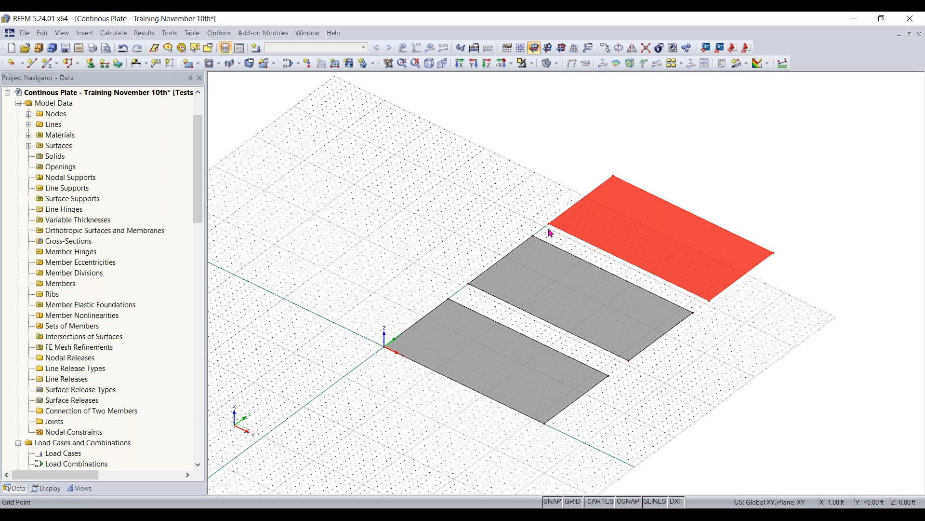
{"action": "left_click_drag", "start_coordinate": [551, 228], "coordinate": [306, 170]}
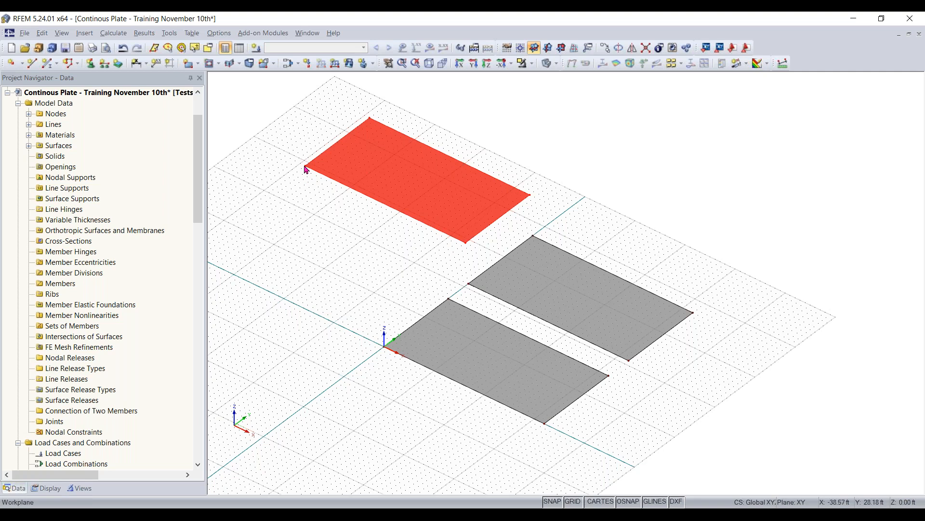
{"action": "left_click_drag", "start_coordinate": [346, 170], "coordinate": [555, 225]}
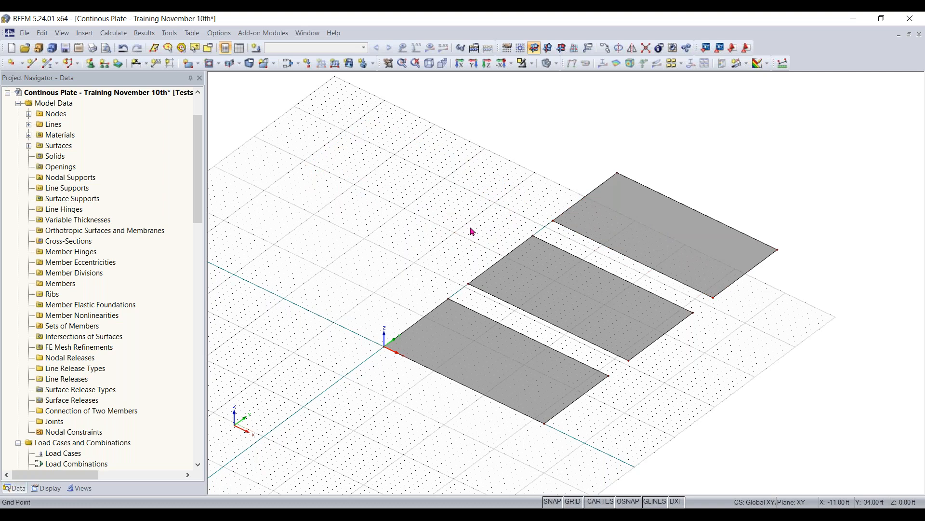
- Select all three surfaces and move them along the Y axis so that the middle one starts at the origin
{"action": "scroll", "coordinate": [657, 401], "scroll_direction": "down", "scroll_amount": 2}
{"action": "middle_click_drag", "start_coordinate": [656, 401], "coordinate": [651, 380], "text": "ctrl"}
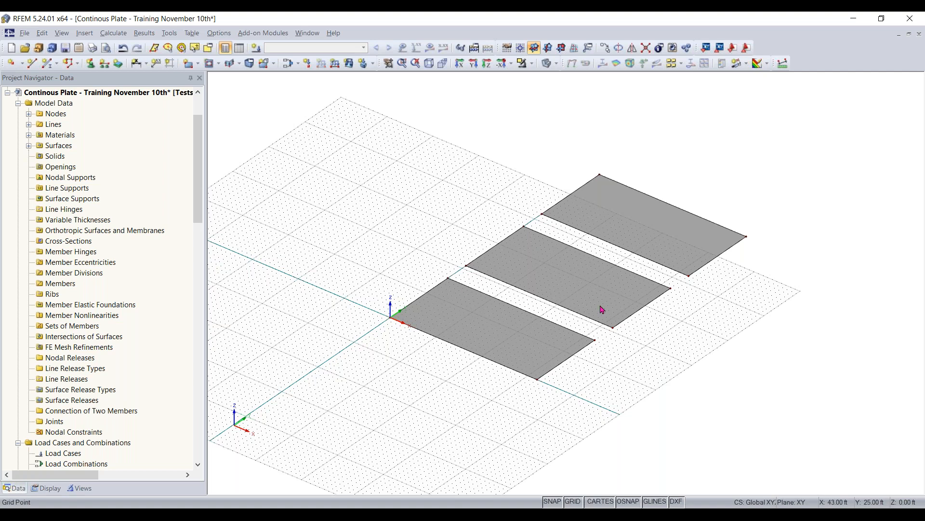
{"action": "scroll", "coordinate": [461, 404], "scroll_direction": "down", "scroll_amount": 1}
{"action": "middle_click_drag", "start_coordinate": [462, 404], "coordinate": [523, 395]}
{"action": "left_click_drag", "start_coordinate": [817, 161], "coordinate": [399, 440]}
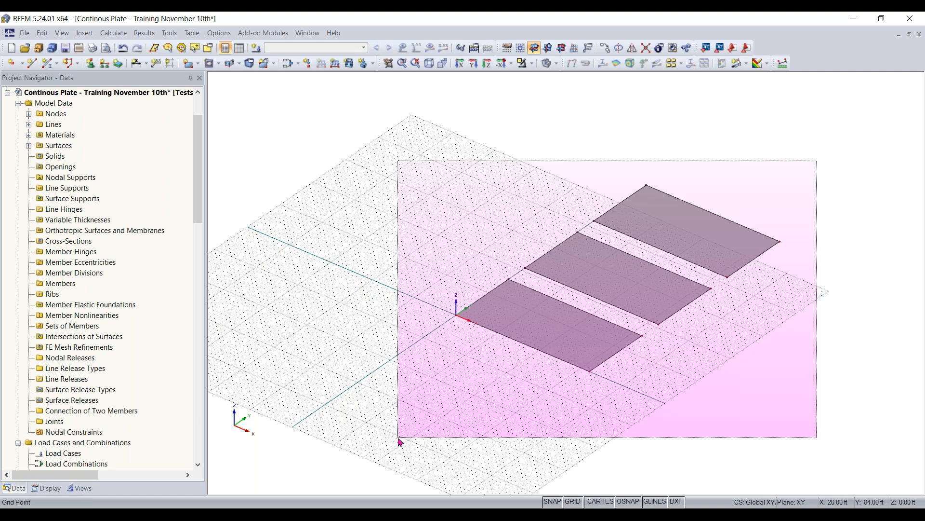
{"action": "left_click_drag", "start_coordinate": [399, 441], "coordinate": [399, 441]}
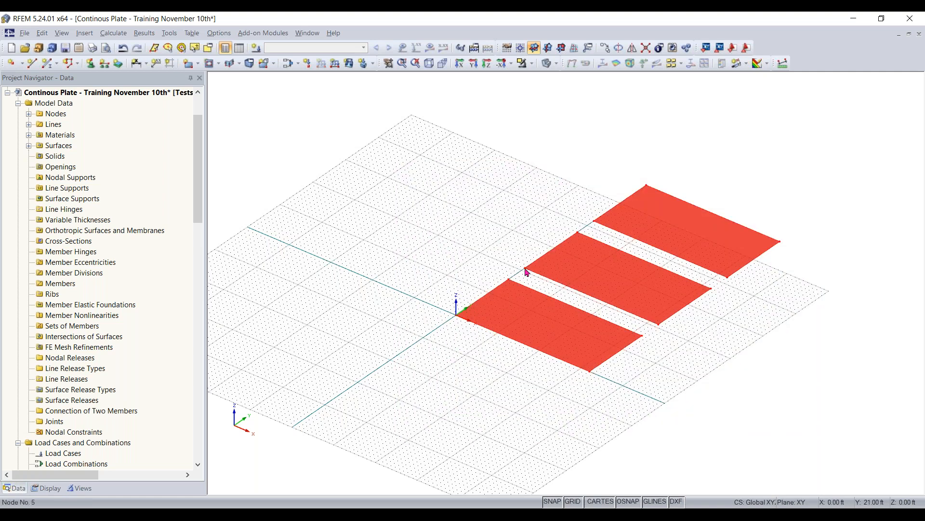
{"action": "left_click_drag", "start_coordinate": [510, 280], "coordinate": [458, 319]}
{"action": "left_click", "coordinate": [423, 254]}
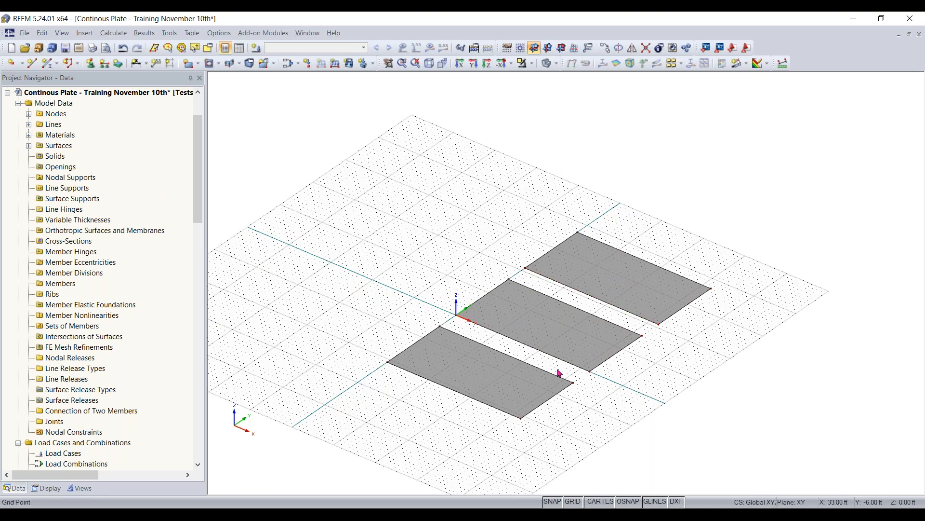
- Create a new single beam member and choose the massive parametric Rectangle from the cross-section library
{"action": "middle_click_drag", "start_coordinate": [607, 423], "coordinate": [578, 418]}
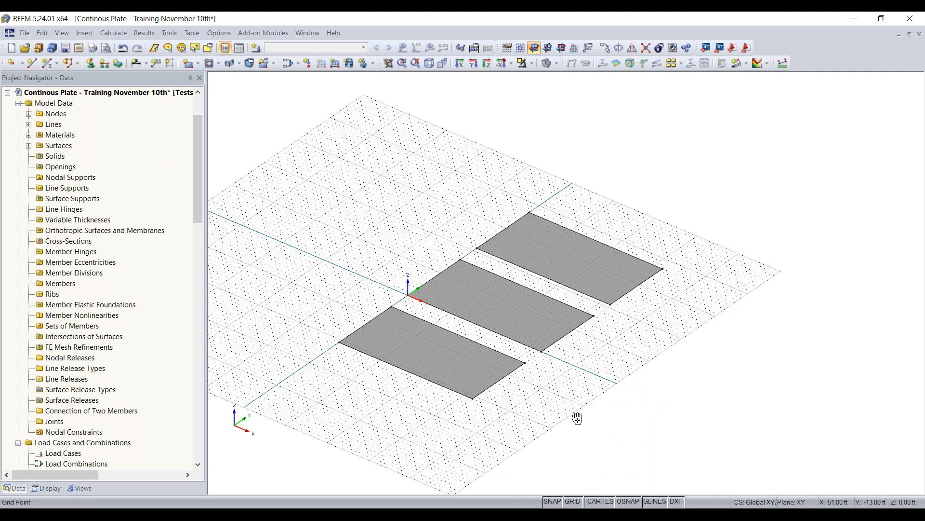
{"action": "scroll", "coordinate": [578, 416], "scroll_direction": "up", "scroll_amount": 1}
{"action": "middle_click_drag", "start_coordinate": [646, 326], "coordinate": [602, 359]}
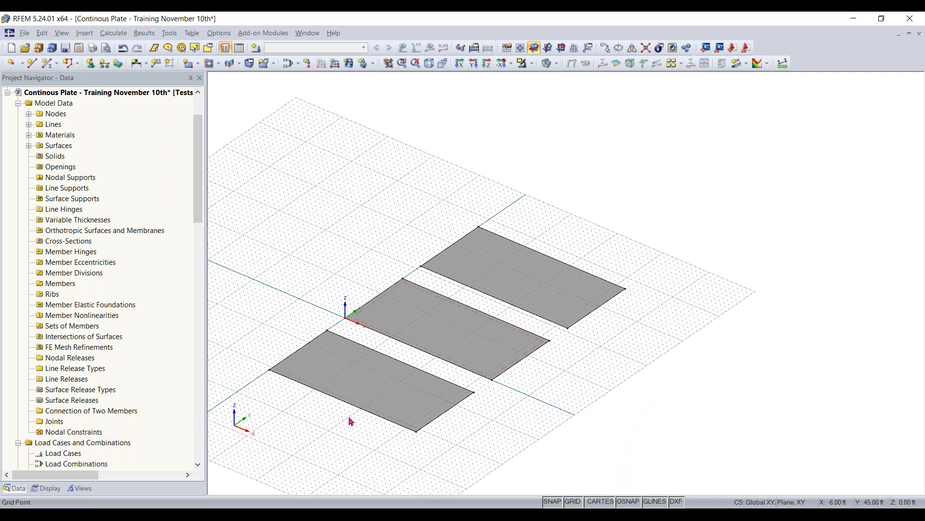
{"action": "left_click", "coordinate": [50, 67]}
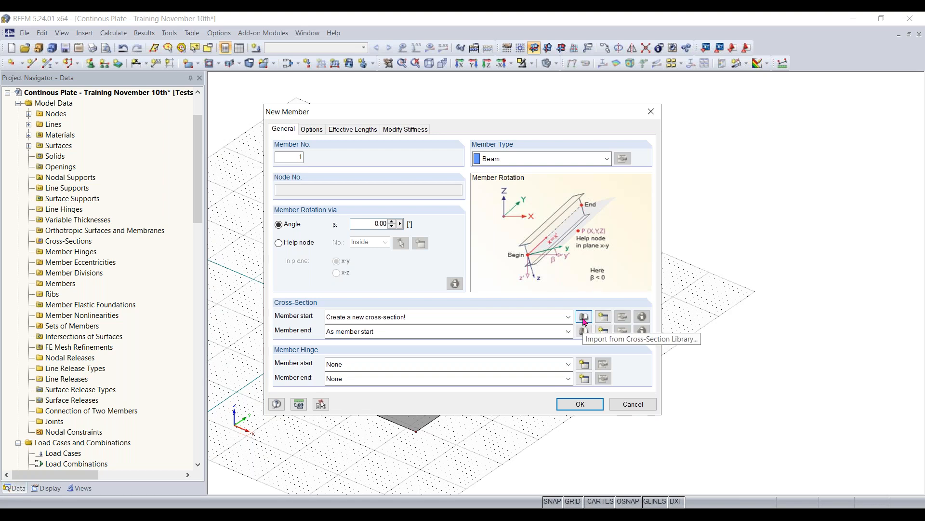
{"action": "left_click", "coordinate": [584, 318]}
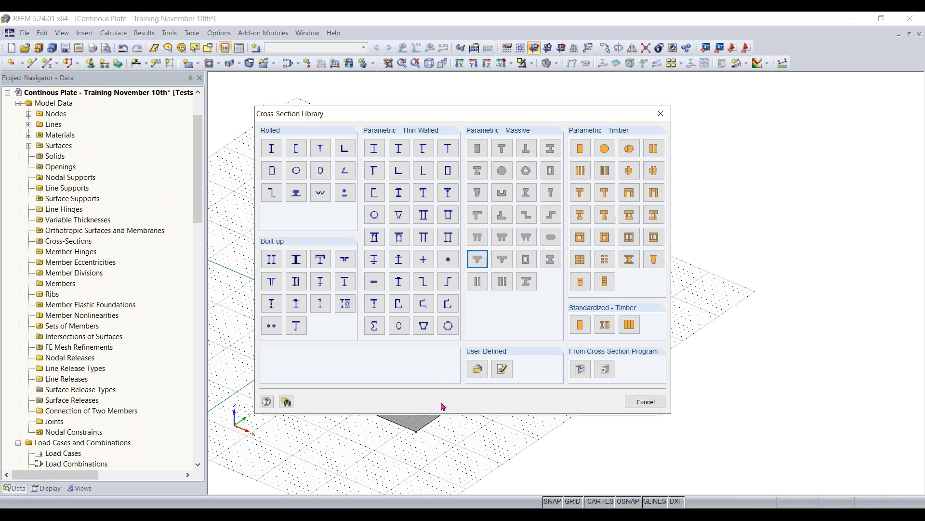
{"action": "left_click", "coordinate": [479, 152]}
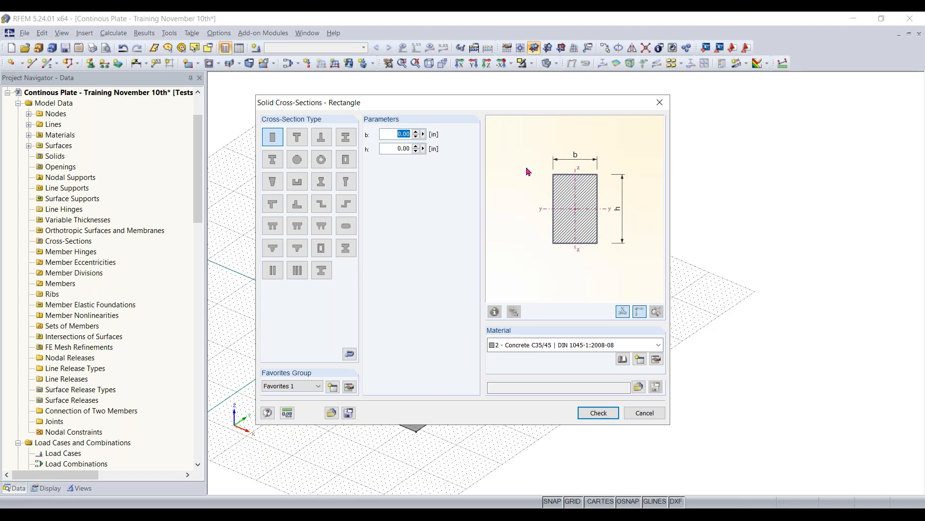
- Set the rectangle to b 40 in and h 12 in with Concrete f'c = 4000 psi (ACI 318-19), and accept the member settings
{"action": "type", "text": "40"}
{"action": "key", "text": "Tab"}
{"action": "type", "text": "12"}
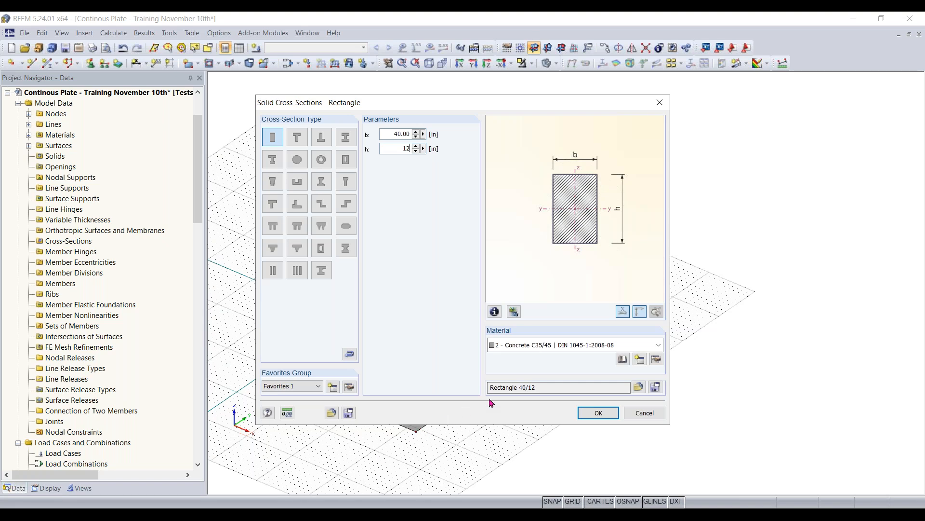
{"action": "left_click", "coordinate": [583, 347]}
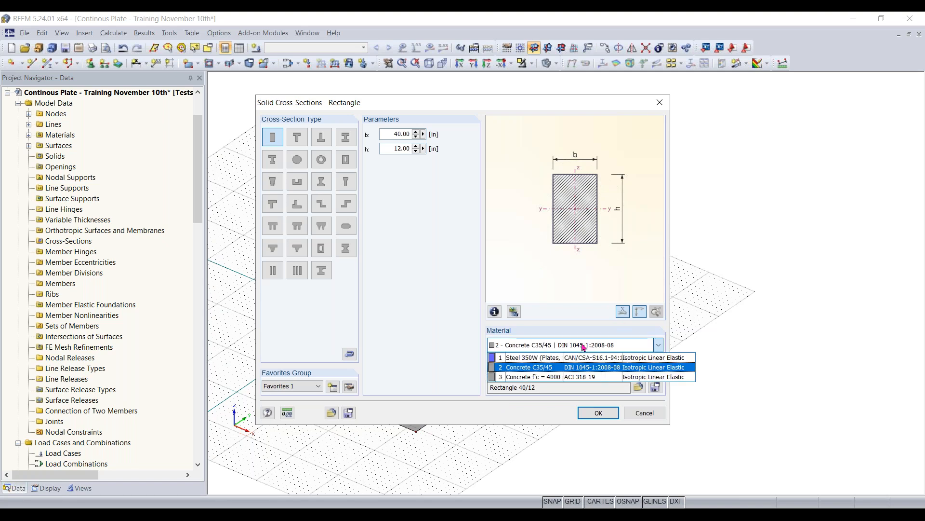
{"action": "left_click", "coordinate": [573, 377]}
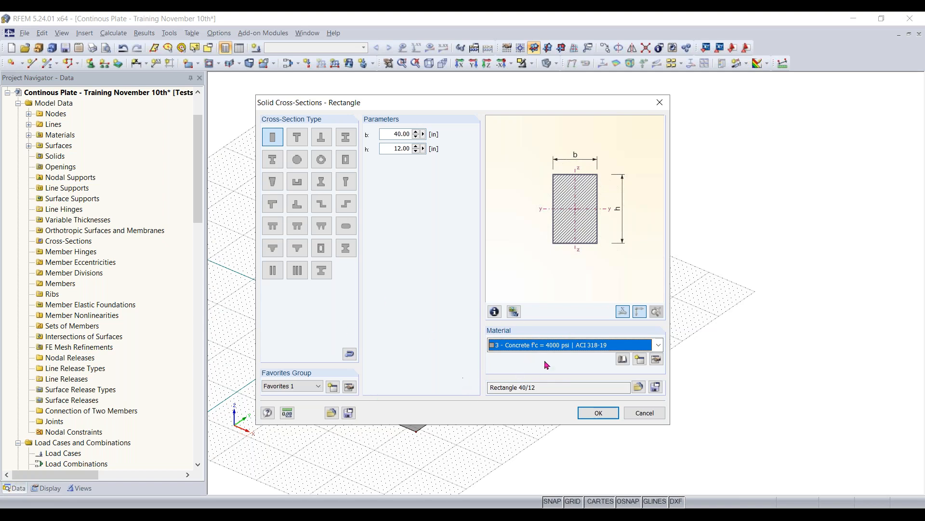
{"action": "left_click", "coordinate": [605, 418]}
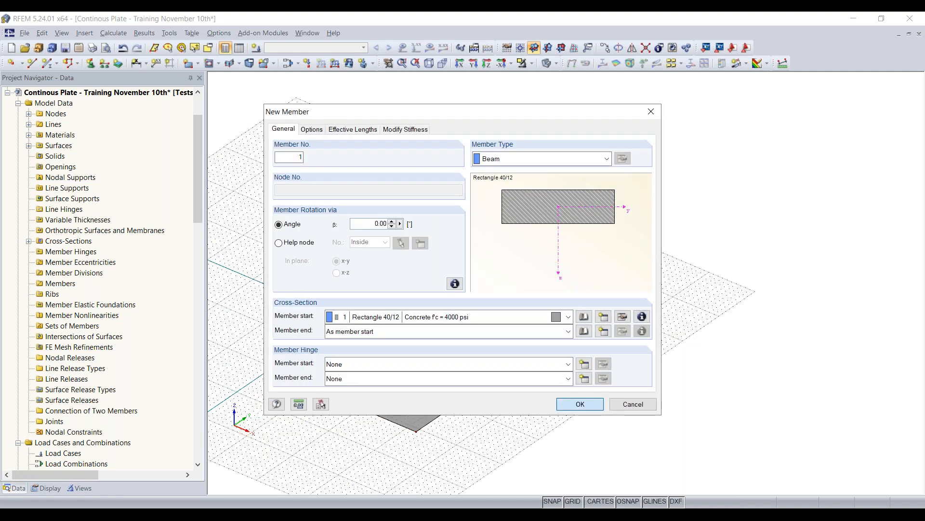
{"action": "key", "text": "Return"}
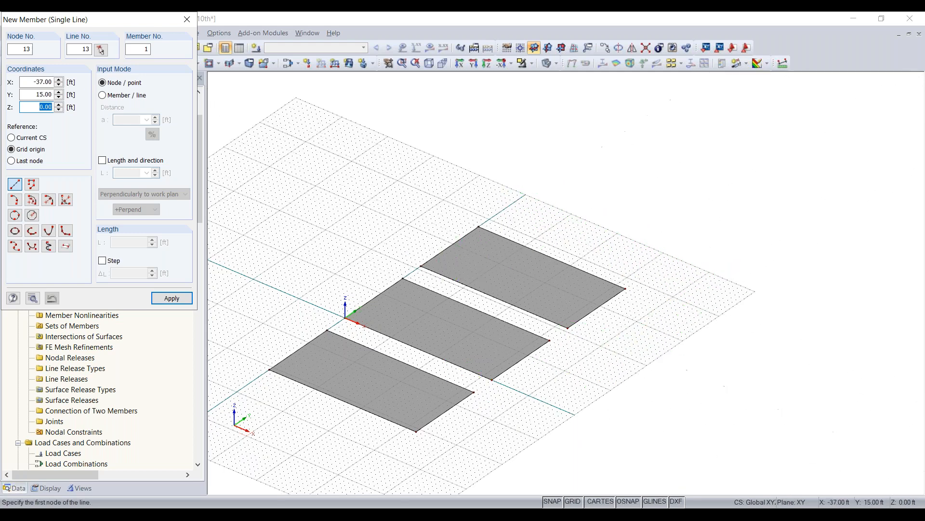
- Draw the beam member from X 0, Y 42 ft to X 32, Y 42 ft beyond the farthest surface, and end the command
{"action": "left_click_drag", "start_coordinate": [76, 25], "coordinate": [150, 61]}
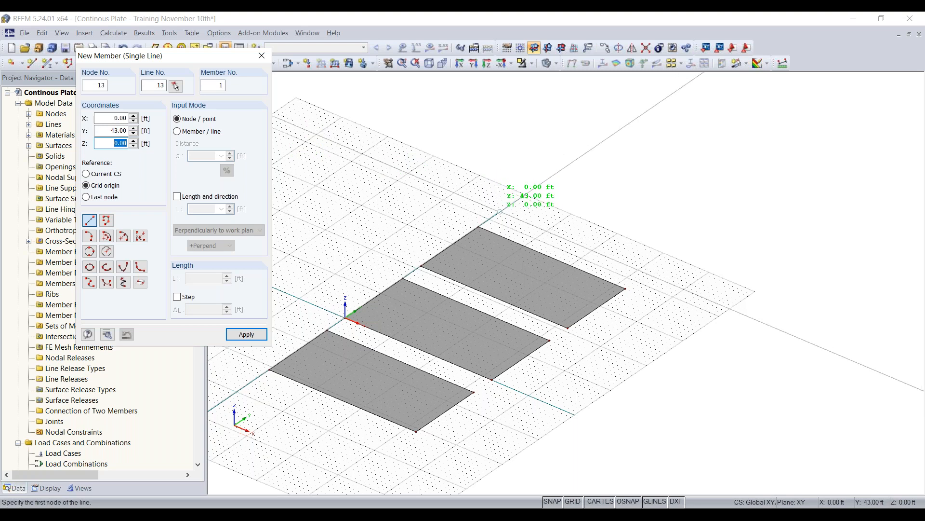
{"action": "scroll", "coordinate": [500, 211], "scroll_direction": "up", "scroll_amount": 3}
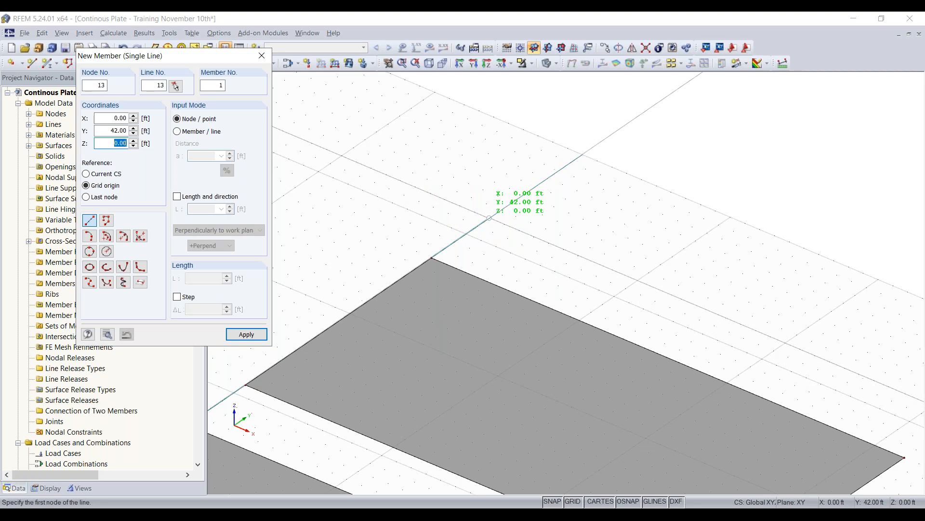
{"action": "left_click", "coordinate": [489, 217]}
{"action": "scroll", "coordinate": [489, 218], "scroll_direction": "down", "scroll_amount": 2}
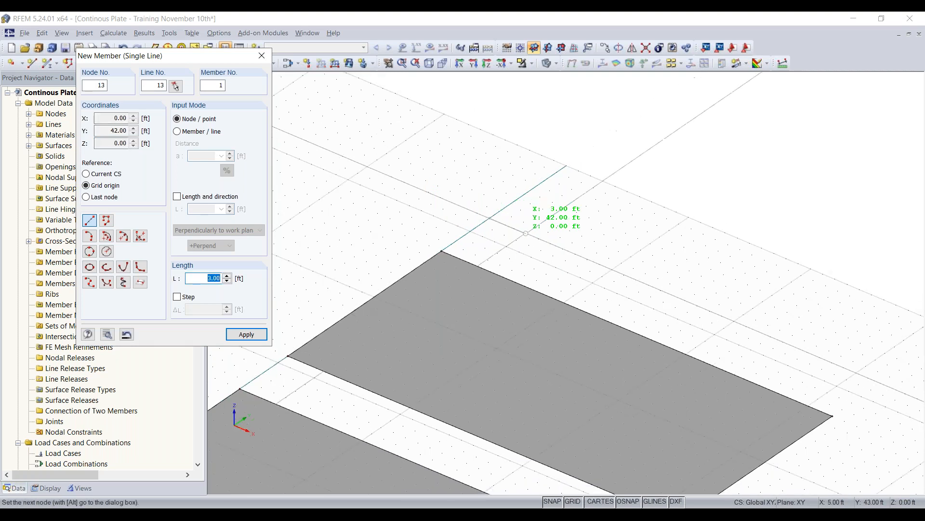
{"action": "middle_click_drag", "start_coordinate": [522, 260], "coordinate": [439, 248]}
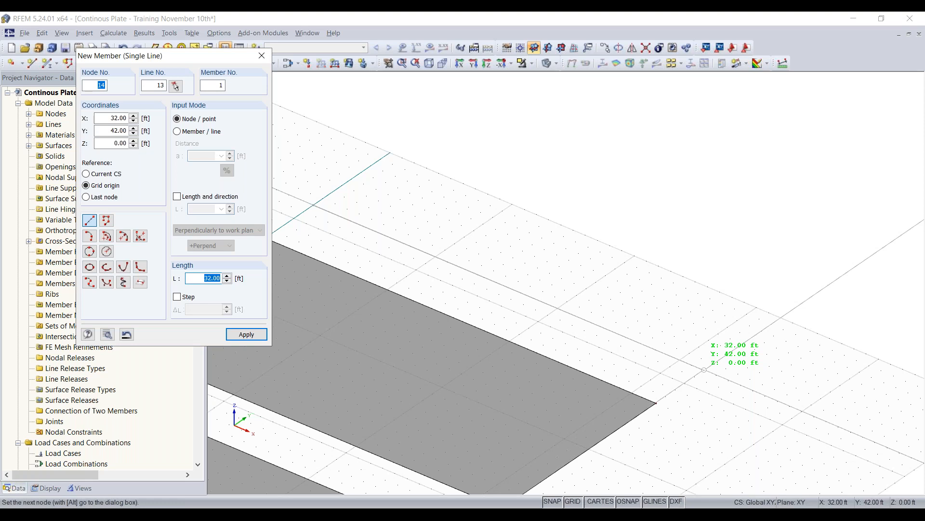
{"action": "left_click", "coordinate": [704, 369]}
{"action": "scroll", "coordinate": [622, 285], "scroll_direction": "down", "scroll_amount": 4}
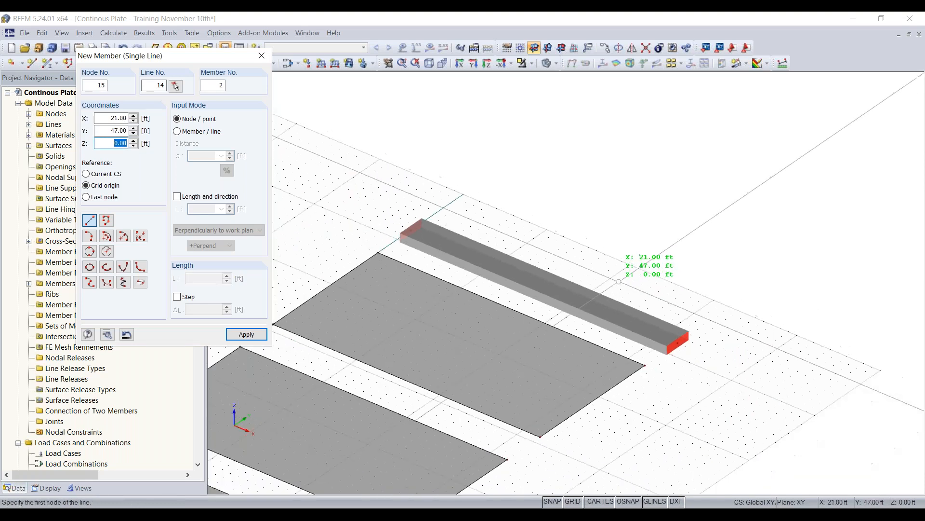
{"action": "key", "text": "Escape"}
{"action": "scroll", "coordinate": [622, 285], "scroll_direction": "up", "scroll_amount": 1}
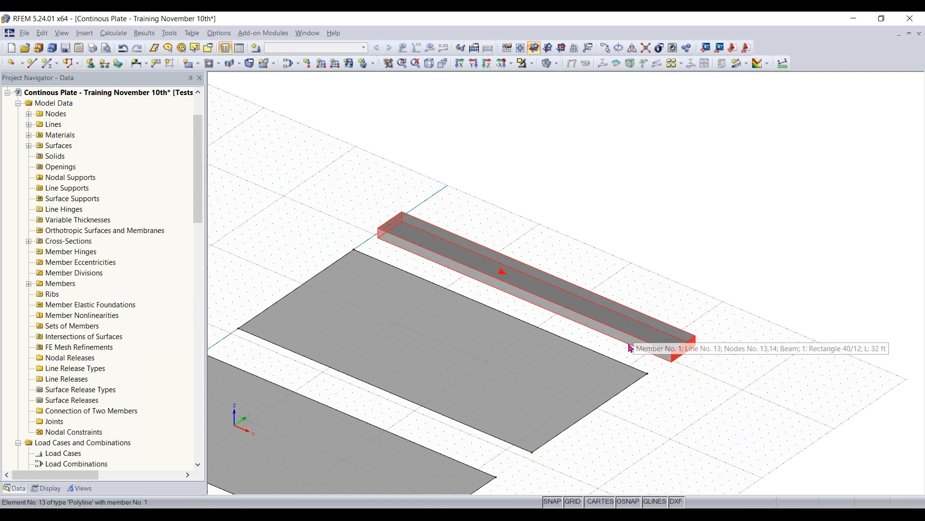
{"action": "scroll", "coordinate": [608, 358], "scroll_direction": "down", "scroll_amount": 2}
{"action": "middle_click_drag", "start_coordinate": [580, 429], "coordinate": [719, 306]}
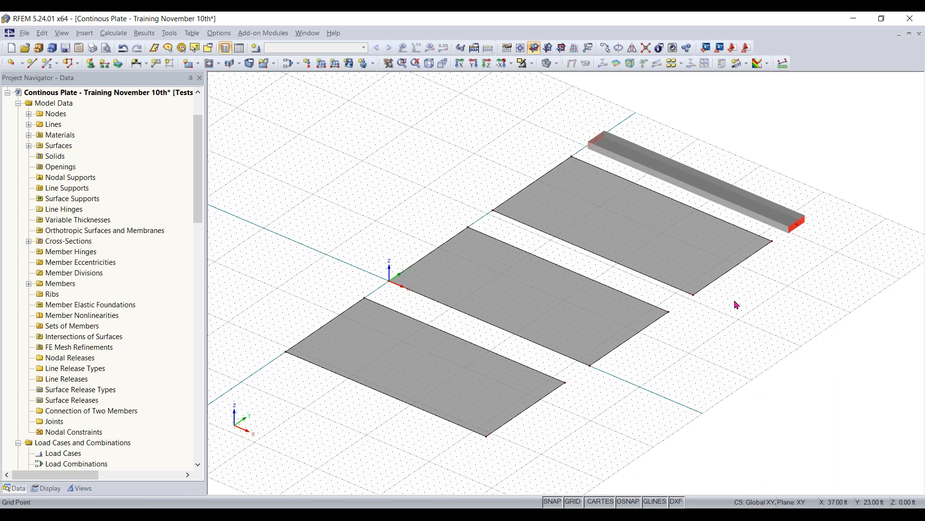
{"action": "scroll", "coordinate": [694, 312], "scroll_direction": "down", "scroll_amount": 1}
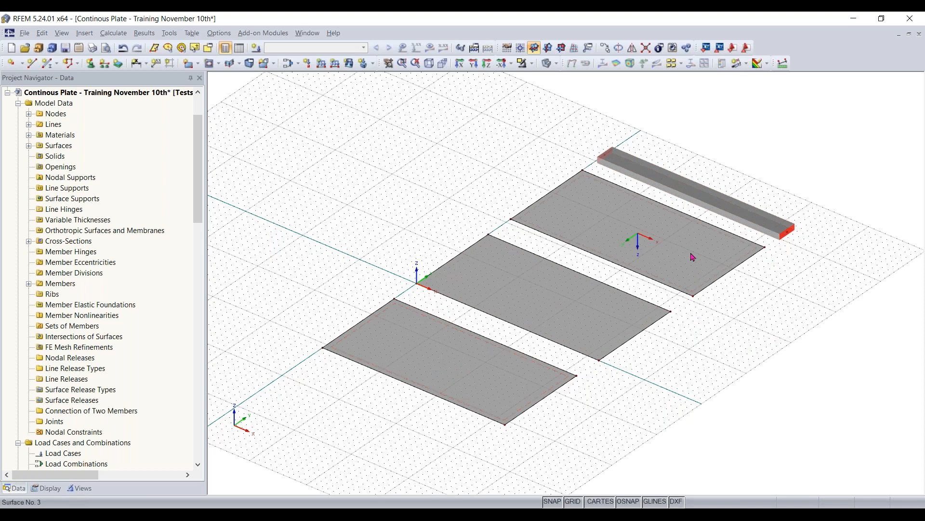
{"action": "middle_click_drag", "start_coordinate": [675, 390], "coordinate": [633, 376]}
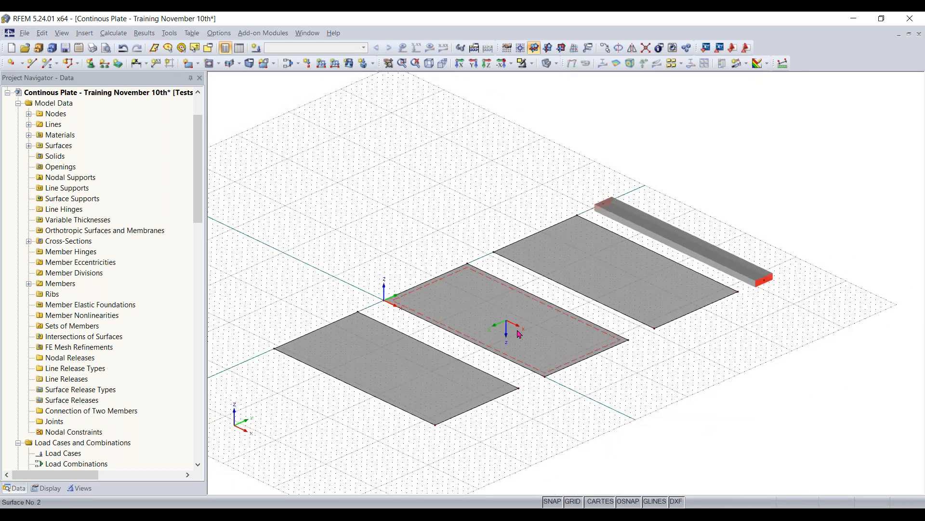
- Switch the model to wireframe display and examine the beam member line and the three surface outlines
{"action": "left_click", "coordinate": [501, 325]}
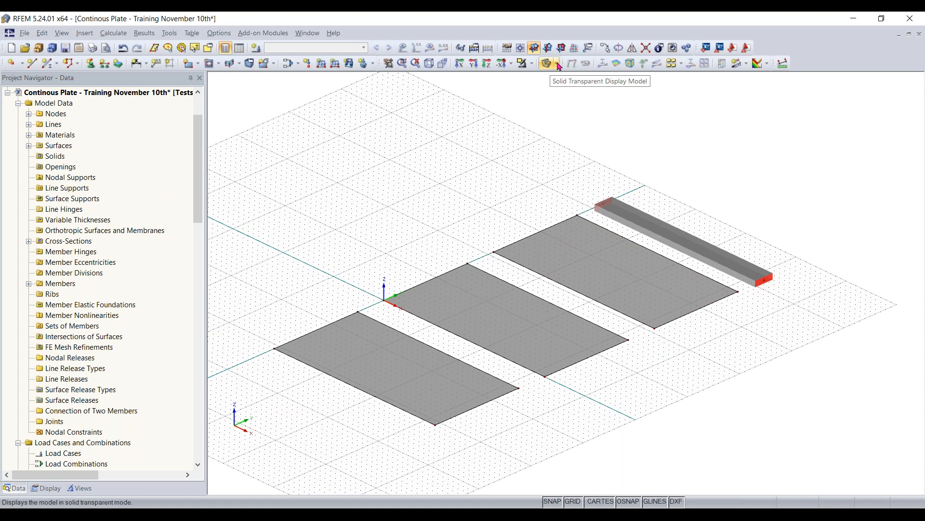
{"action": "left_click", "coordinate": [558, 65]}
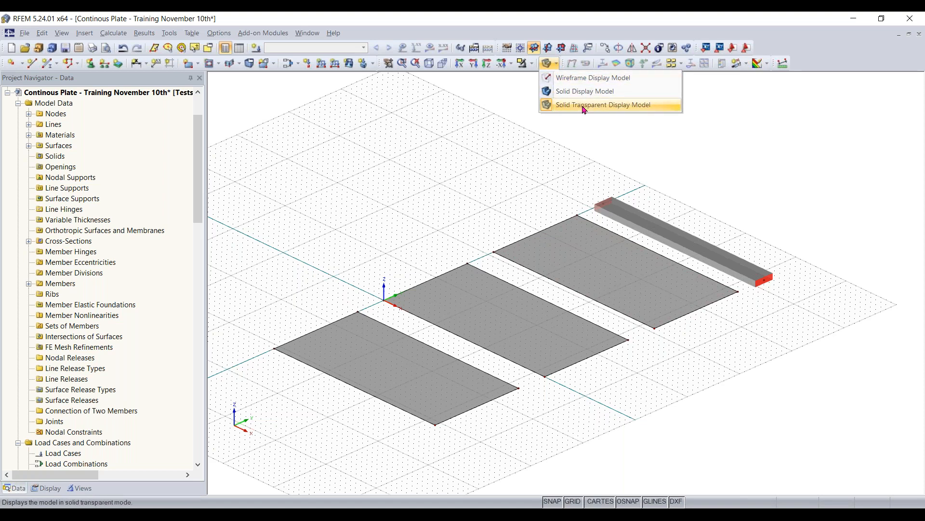
{"action": "left_click", "coordinate": [595, 79]}
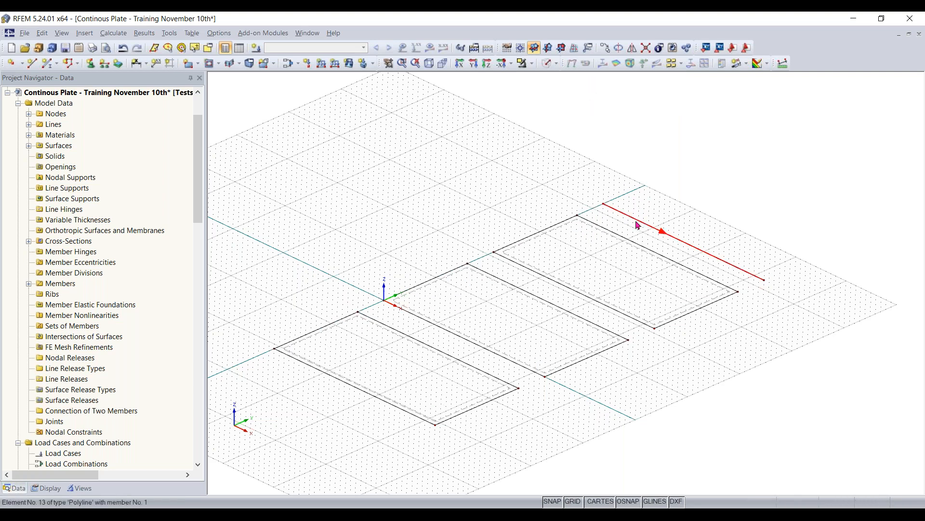
{"action": "scroll", "coordinate": [702, 255], "scroll_direction": "up", "scroll_amount": 2}
{"action": "scroll", "coordinate": [674, 285], "scroll_direction": "up", "scroll_amount": 3}
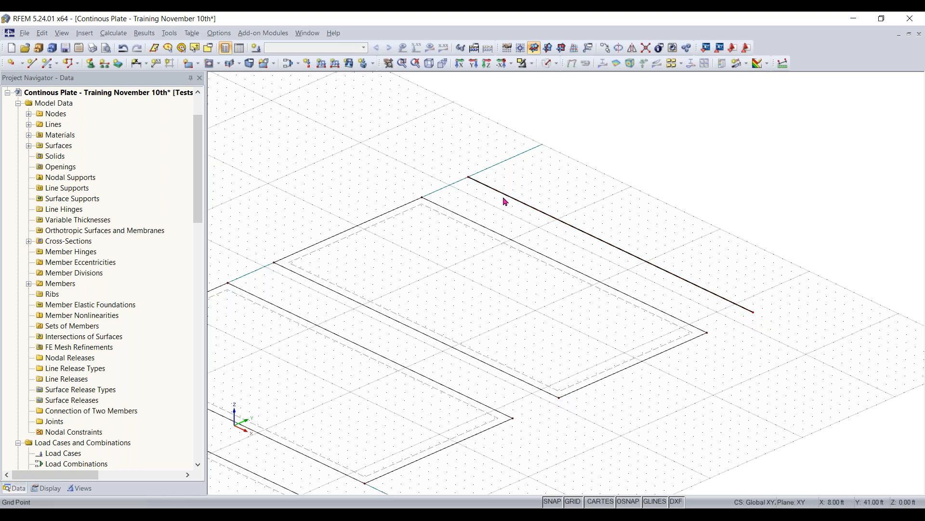
{"action": "middle_click_drag", "start_coordinate": [435, 289], "coordinate": [634, 233]}
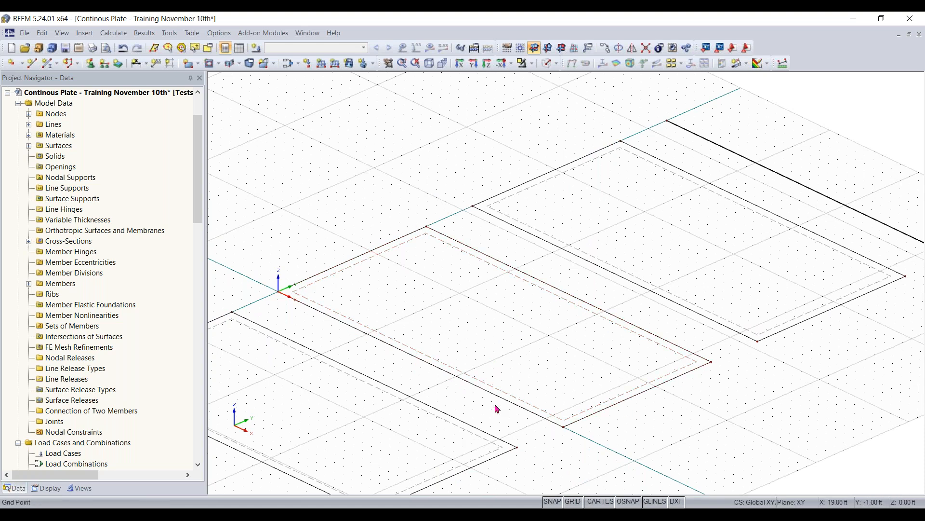
{"action": "scroll", "coordinate": [725, 355], "scroll_direction": "down", "scroll_amount": 3}
{"action": "scroll", "coordinate": [533, 309], "scroll_direction": "up", "scroll_amount": 2}
- View the model in solid display, then return it to solid transparent display
{"action": "left_click", "coordinate": [549, 66]}
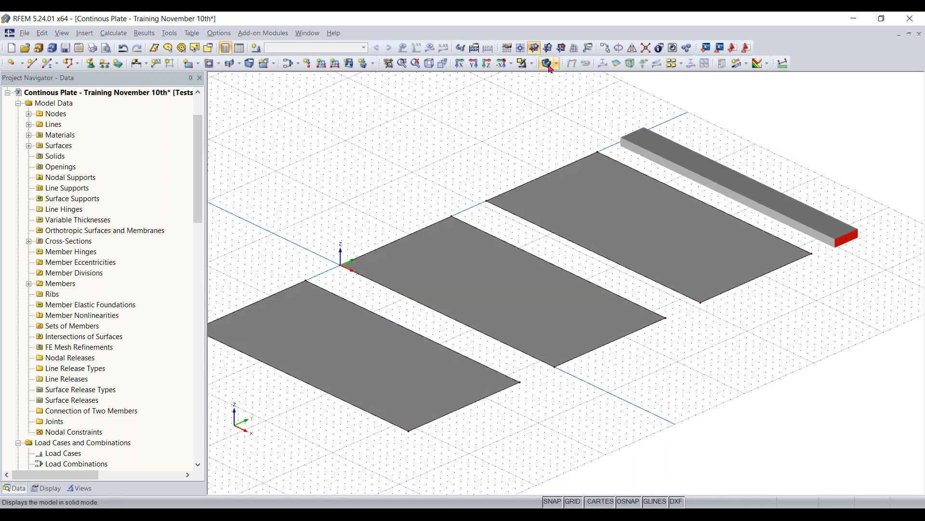
{"action": "left_click", "coordinate": [549, 66]}
{"action": "scroll", "coordinate": [617, 380], "scroll_direction": "down", "scroll_amount": 1}
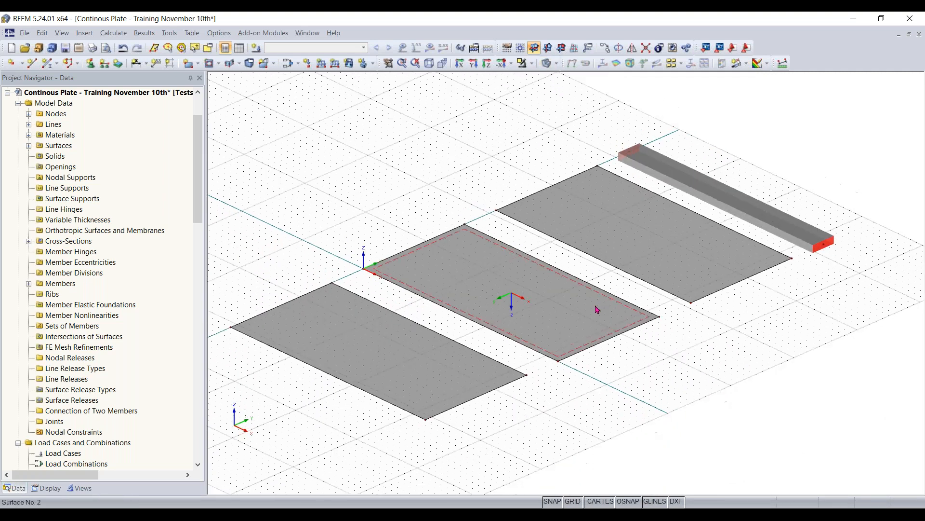
- Select the outer long edge line of the surface on the negative Y side and bring up its Divide Line options
{"action": "middle_click_drag", "start_coordinate": [615, 379], "coordinate": [626, 377]}
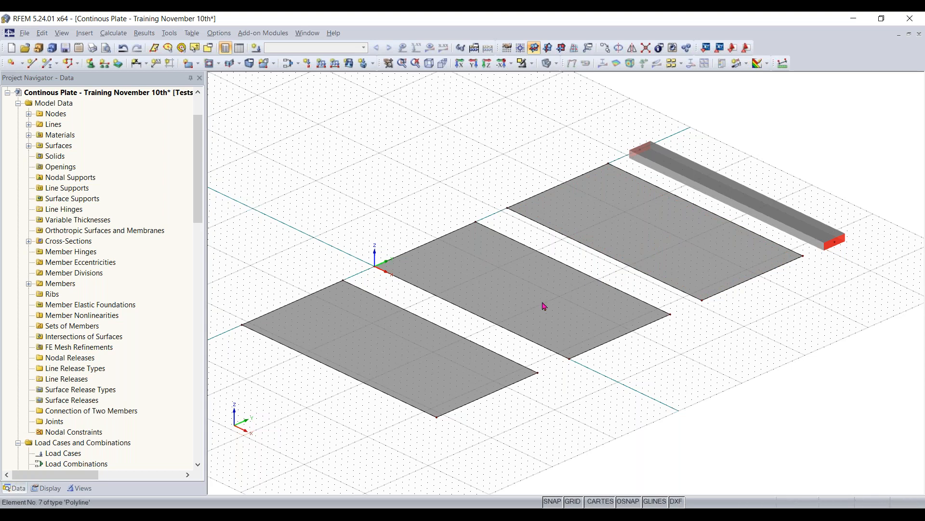
{"action": "middle_click_drag", "start_coordinate": [309, 415], "coordinate": [413, 434], "text": "ctrl"}
{"action": "left_click", "coordinate": [416, 400]}
{"action": "right_click", "coordinate": [416, 401]}
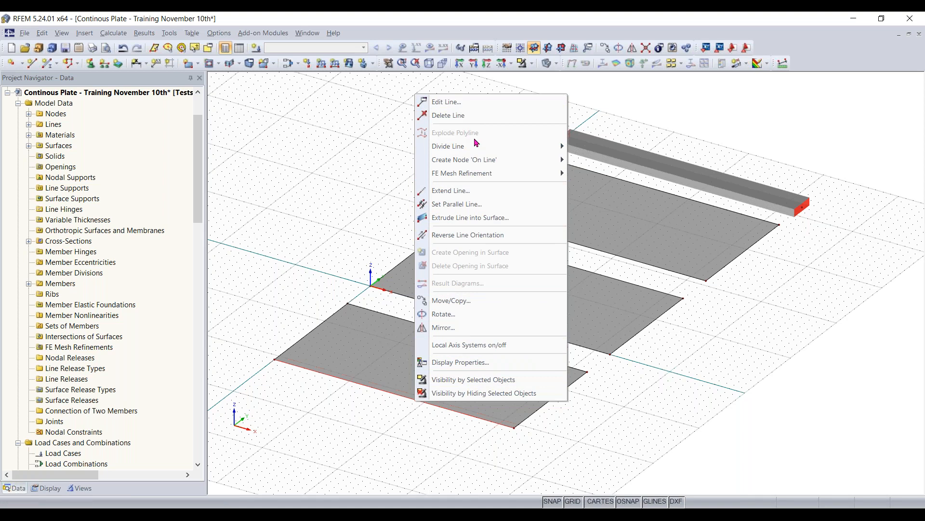
{"action": "mouse_move", "coordinate": [462, 152]}
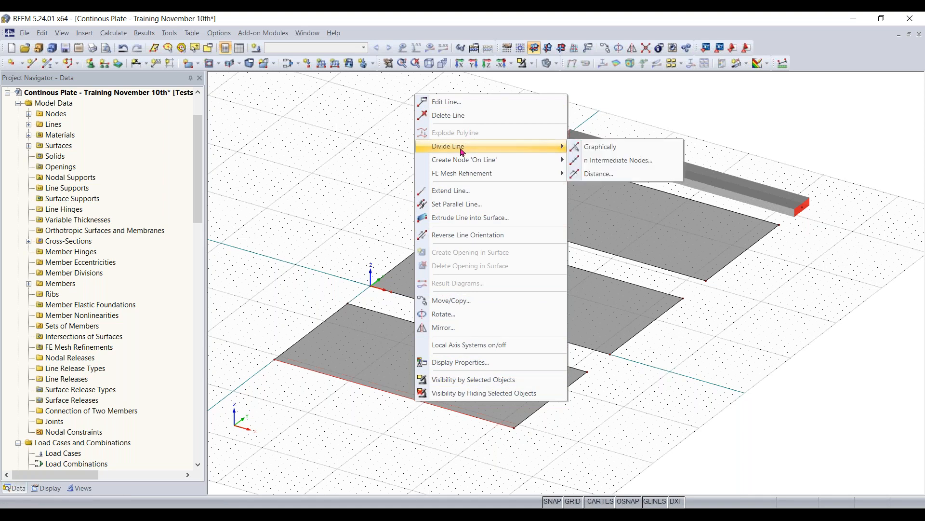
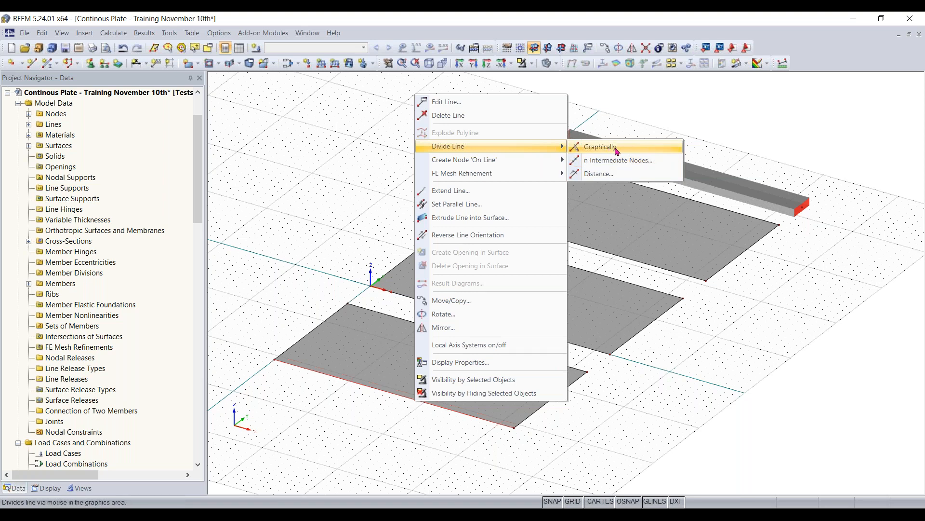
- Divide the outer long edge of the surface on the negative Y side graphically at 16 ft, and end the command
{"action": "left_click", "coordinate": [617, 150]}
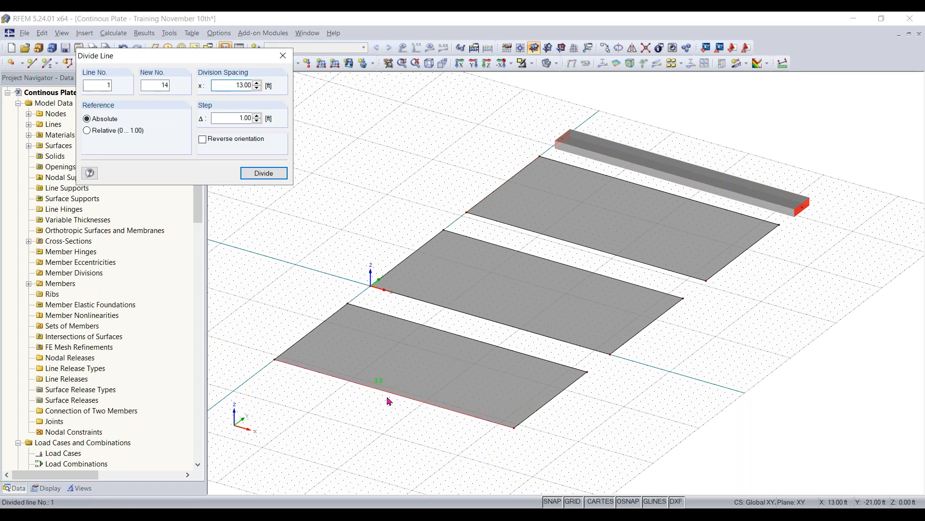
{"action": "scroll", "coordinate": [408, 401], "scroll_direction": "up", "scroll_amount": 2}
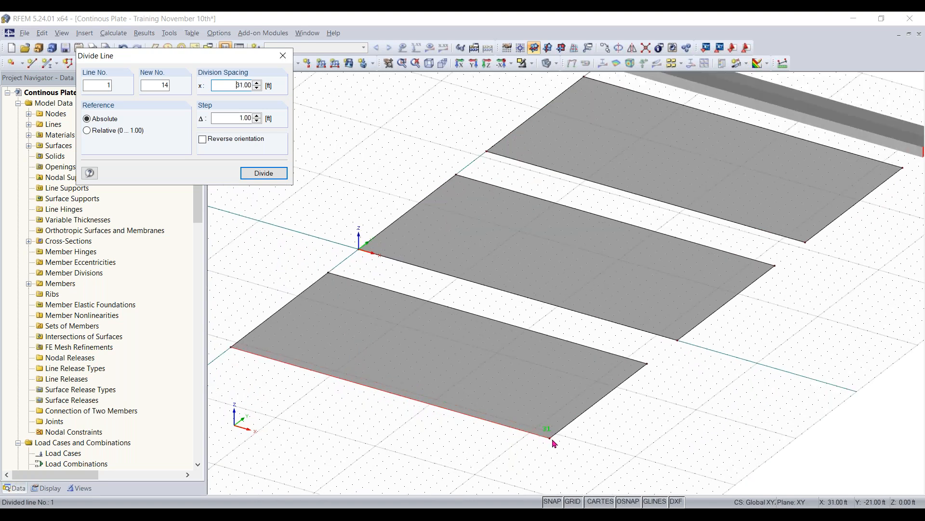
{"action": "left_click", "coordinate": [391, 395]}
{"action": "left_click", "coordinate": [484, 318]}
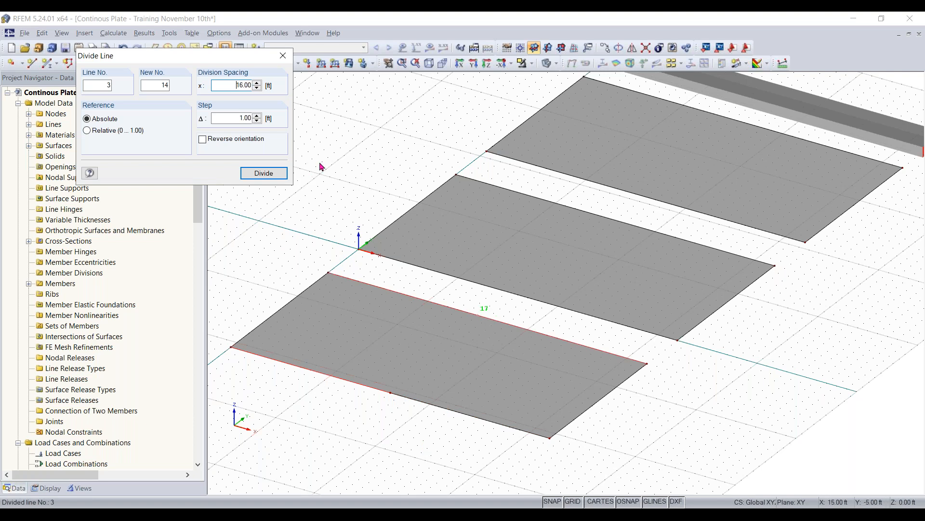
{"action": "left_click", "coordinate": [283, 55]}
{"action": "key", "text": "Escape"}
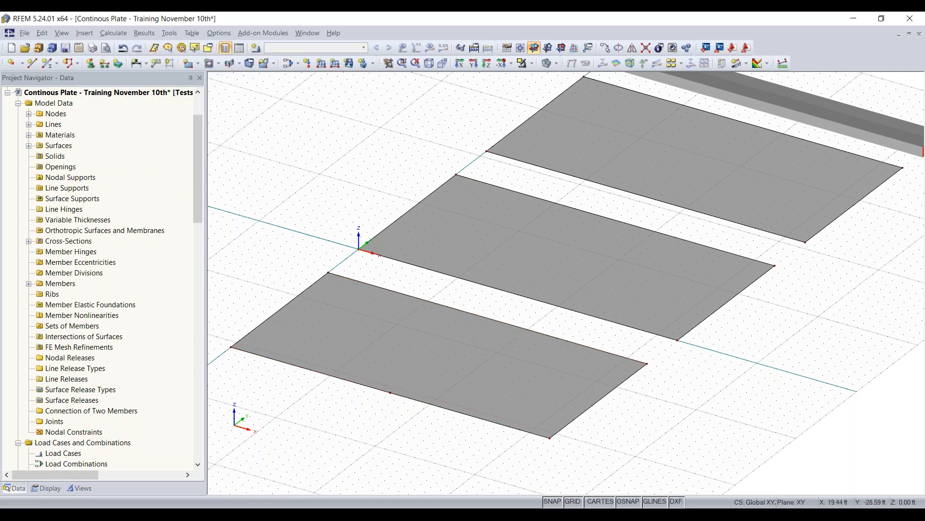
{"action": "scroll", "coordinate": [413, 422], "scroll_direction": "up", "scroll_amount": 5}
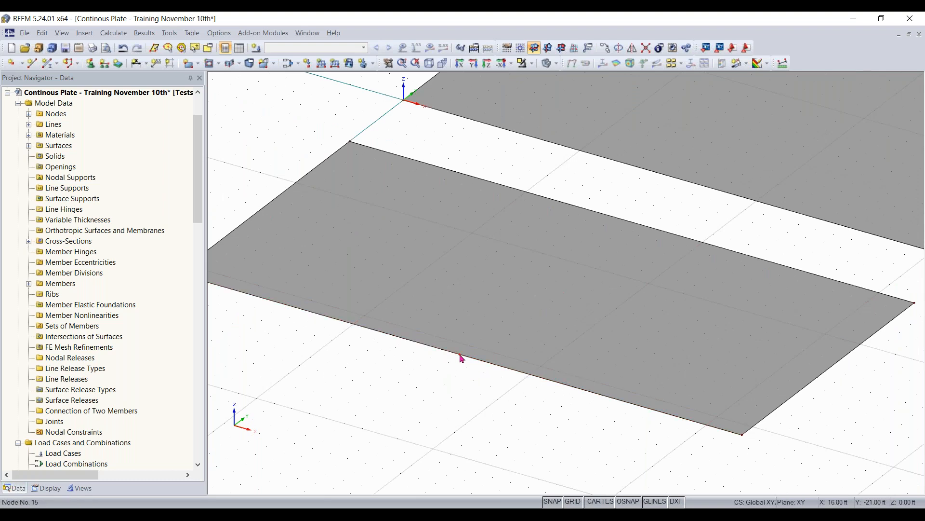
{"action": "scroll", "coordinate": [460, 357], "scroll_direction": "up", "scroll_amount": 3}
{"action": "scroll", "coordinate": [462, 359], "scroll_direction": "down", "scroll_amount": 2}
{"action": "scroll", "coordinate": [462, 359], "scroll_direction": "down", "scroll_amount": 3}
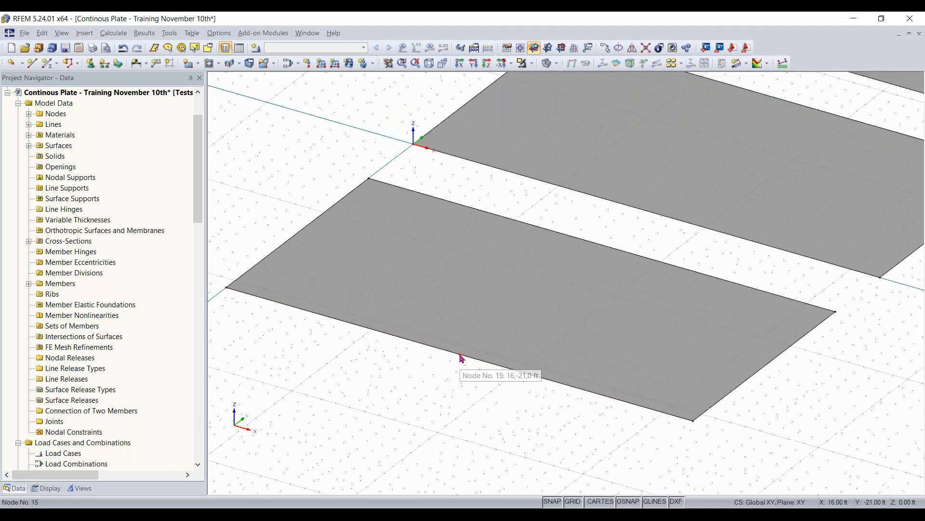
- Divide the same surface's inner long edge with one new intermediate node
{"action": "middle_click_drag", "start_coordinate": [593, 245], "coordinate": [458, 336]}
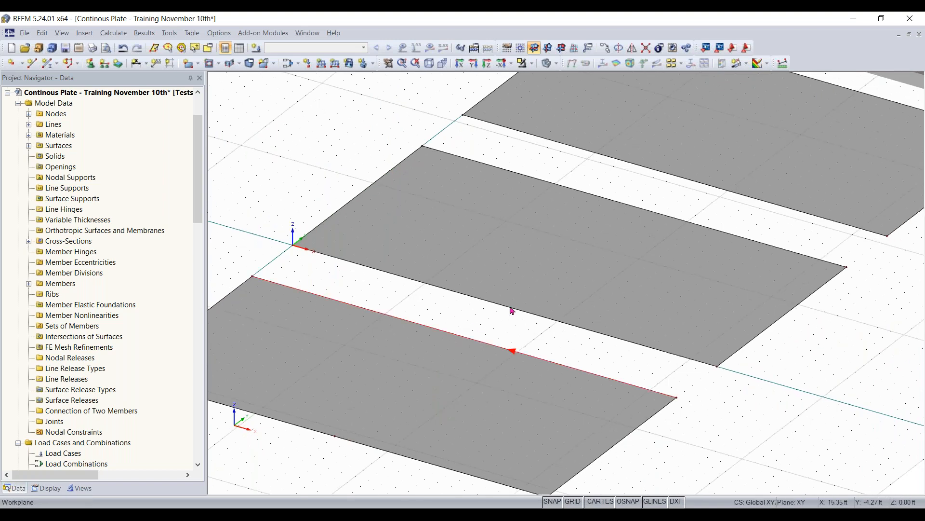
{"action": "right_click", "coordinate": [436, 327]}
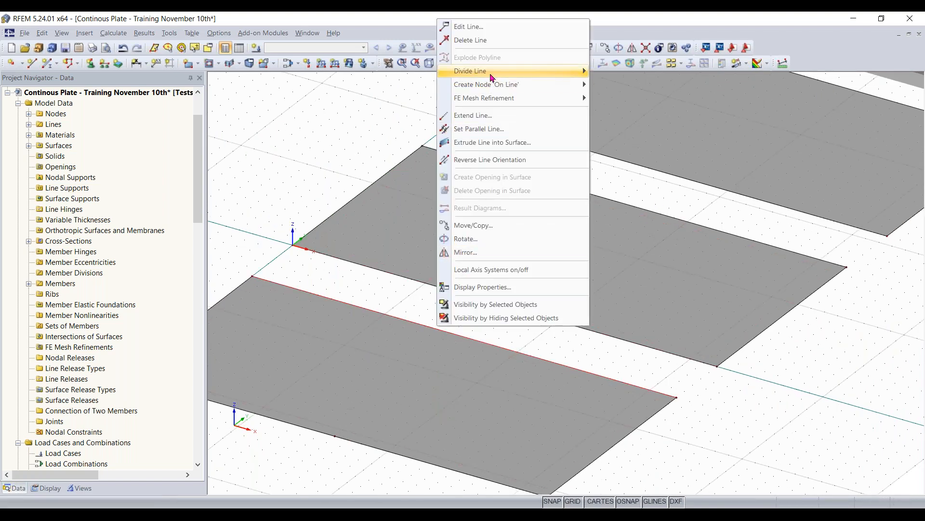
{"action": "mouse_move", "coordinate": [491, 75]}
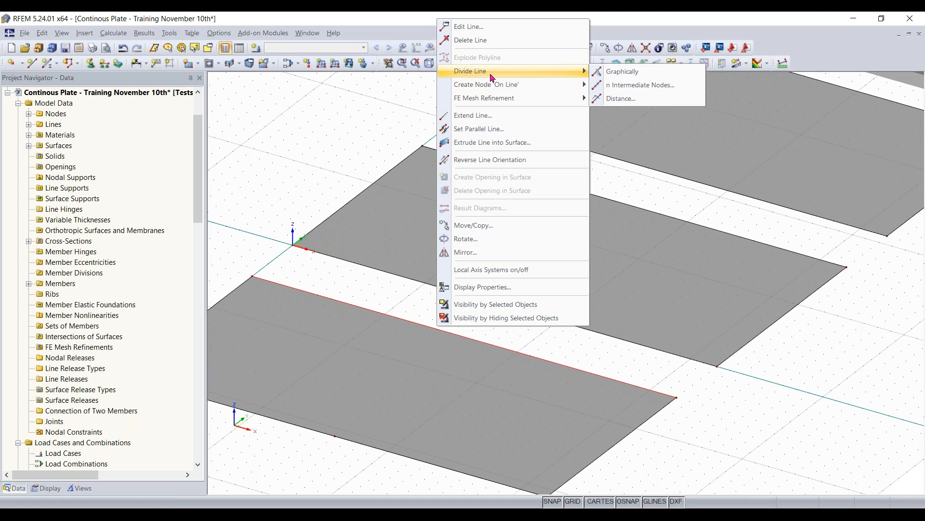
{"action": "left_click", "coordinate": [628, 86]}
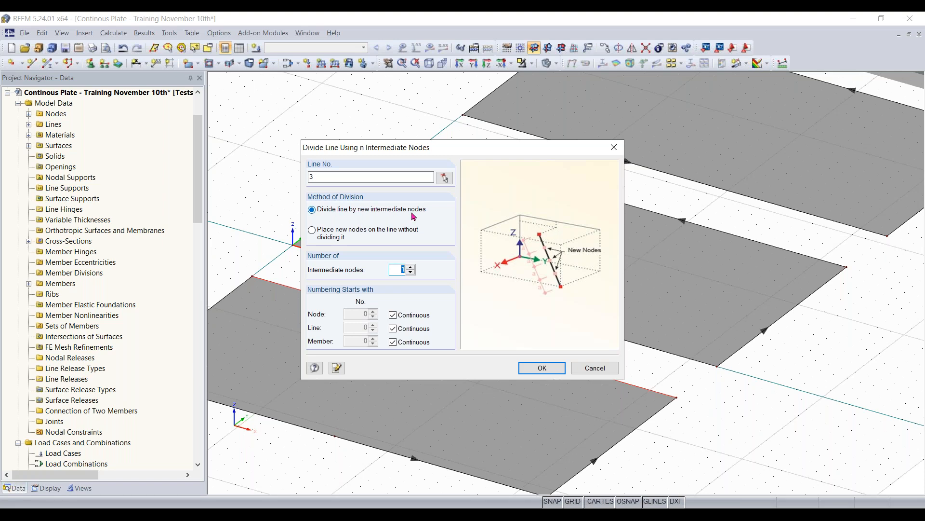
{"action": "left_click", "coordinate": [541, 368]}
{"action": "scroll", "coordinate": [498, 332], "scroll_direction": "down", "scroll_amount": 1}
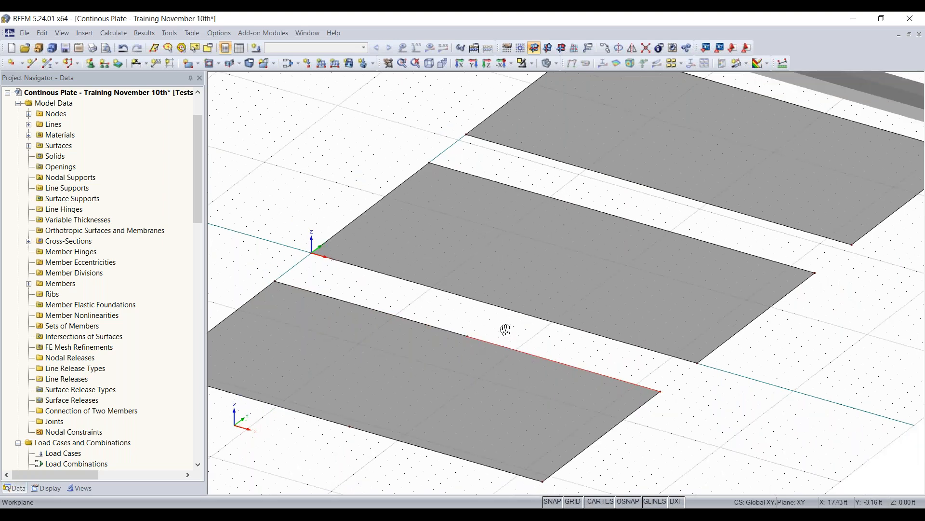
- Start dividing the middle surface's long edge on the X axis by distance, with the dialog clear of the line
{"action": "middle_click_drag", "start_coordinate": [498, 332], "coordinate": [525, 325]}
{"action": "middle_click_drag", "start_coordinate": [376, 458], "coordinate": [488, 351], "text": "ctrl"}
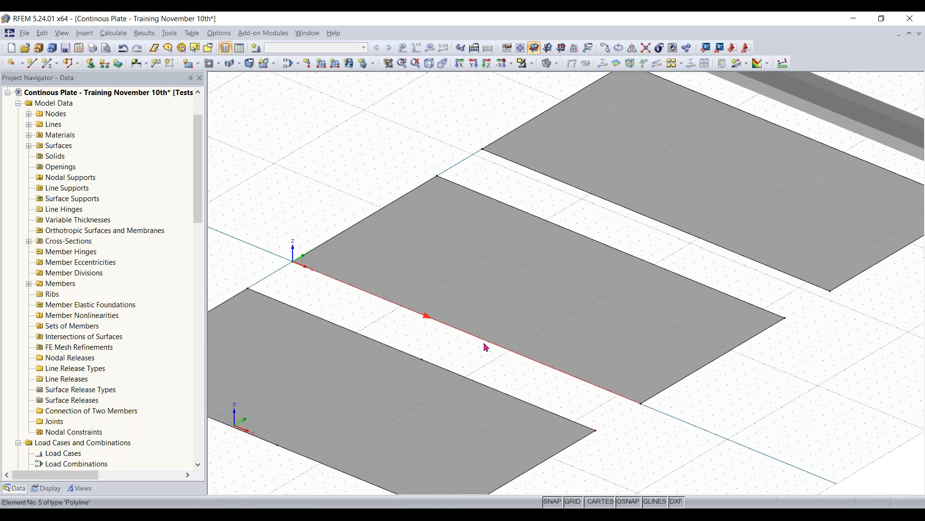
{"action": "right_click", "coordinate": [486, 347]}
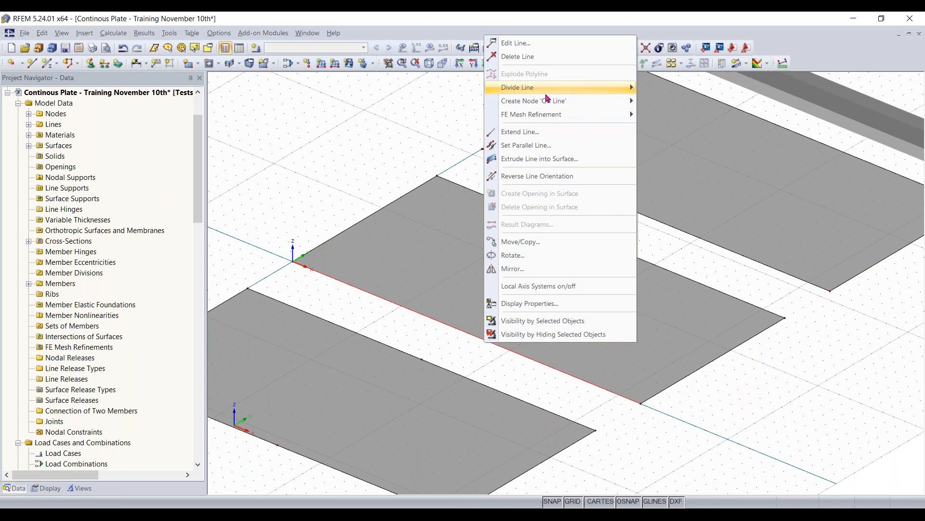
{"action": "mouse_move", "coordinate": [538, 94]}
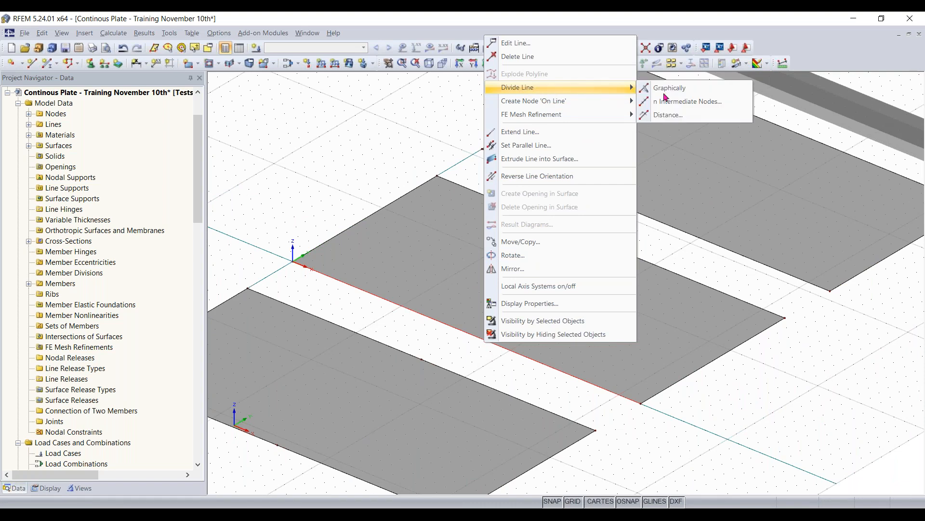
{"action": "left_click", "coordinate": [685, 113]}
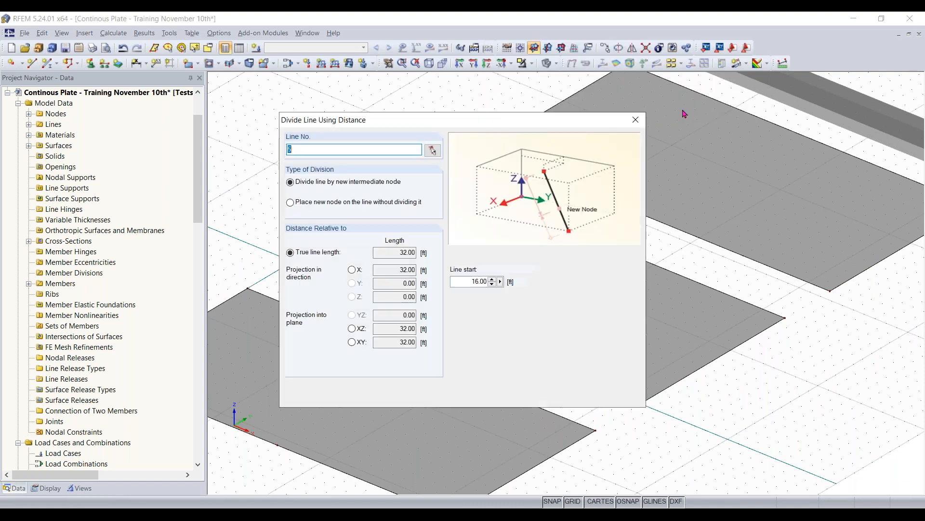
{"action": "left_click_drag", "start_coordinate": [503, 130], "coordinate": [719, 132]}
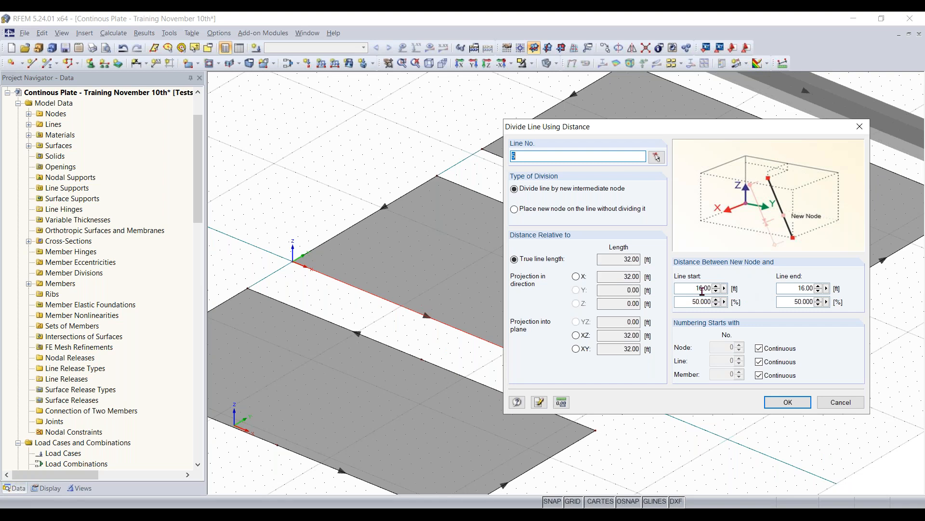
- Try a distance of 75% from the line start for the new node
{"action": "left_click", "coordinate": [690, 303]}
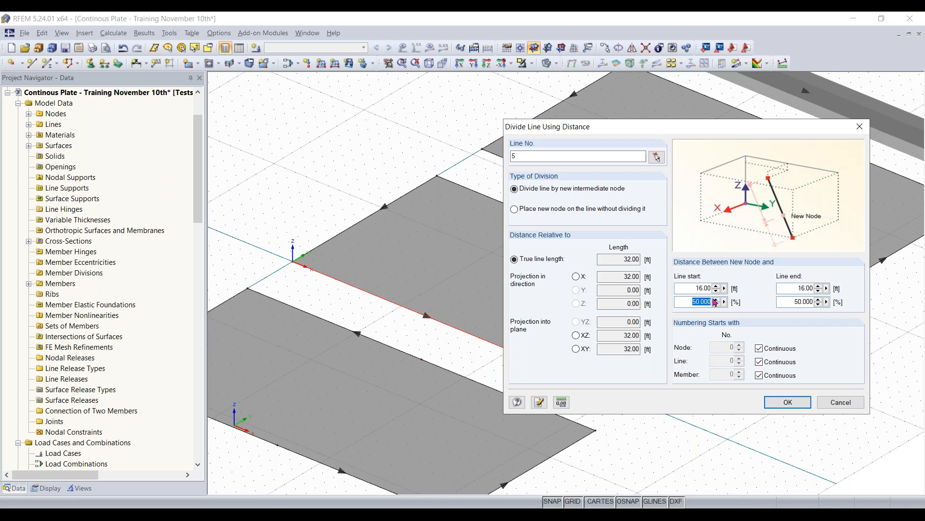
{"action": "type", "text": "75"}
{"action": "left_click_drag", "start_coordinate": [670, 132], "coordinate": [731, 112]}
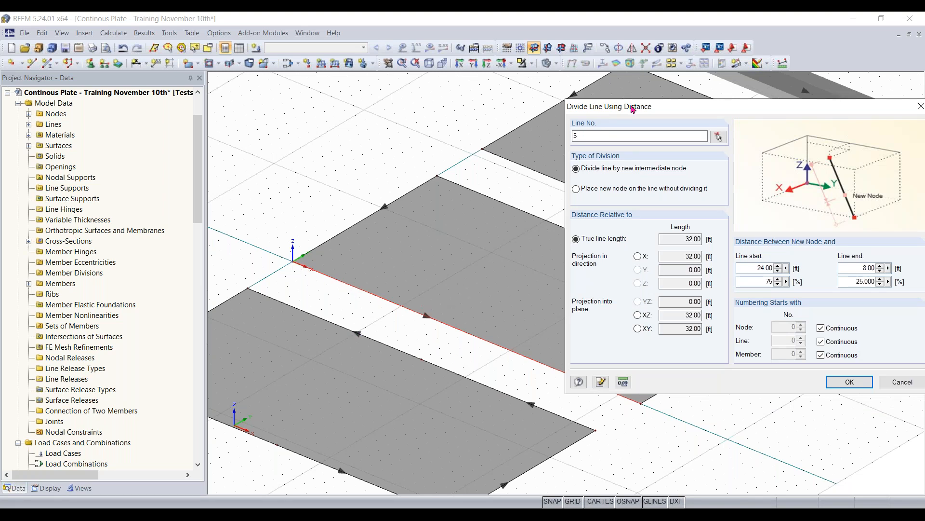
{"action": "left_click_drag", "start_coordinate": [633, 110], "coordinate": [662, 184]}
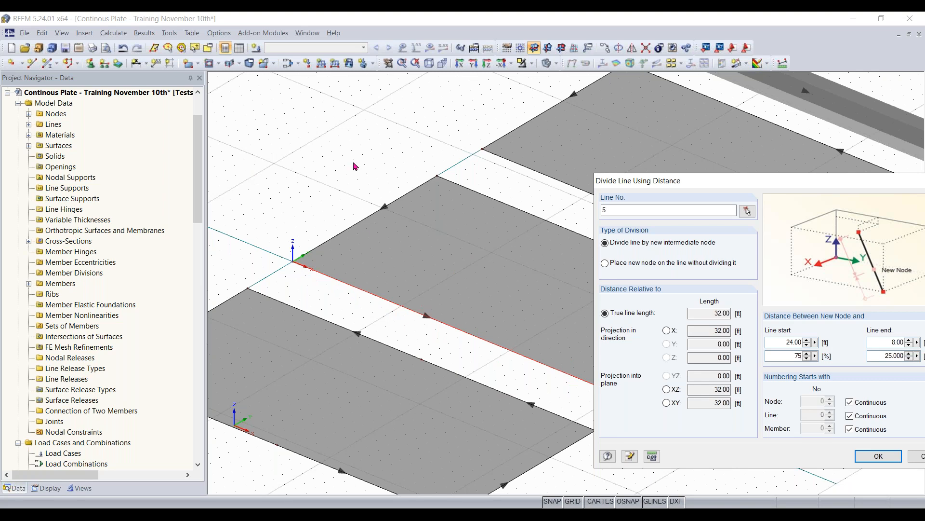
{"action": "left_click_drag", "start_coordinate": [694, 188], "coordinate": [540, 140]}
- Set the new node's distance to 50% from the line start and divide the middle surface's edge
{"action": "double_click", "coordinate": [643, 308]}
{"action": "type", "text": "50"}
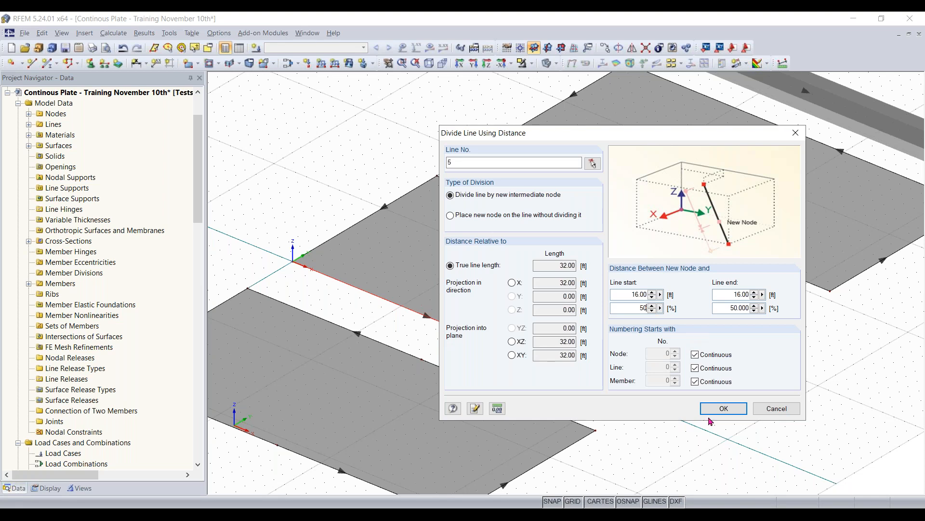
{"action": "left_click", "coordinate": [723, 408]}
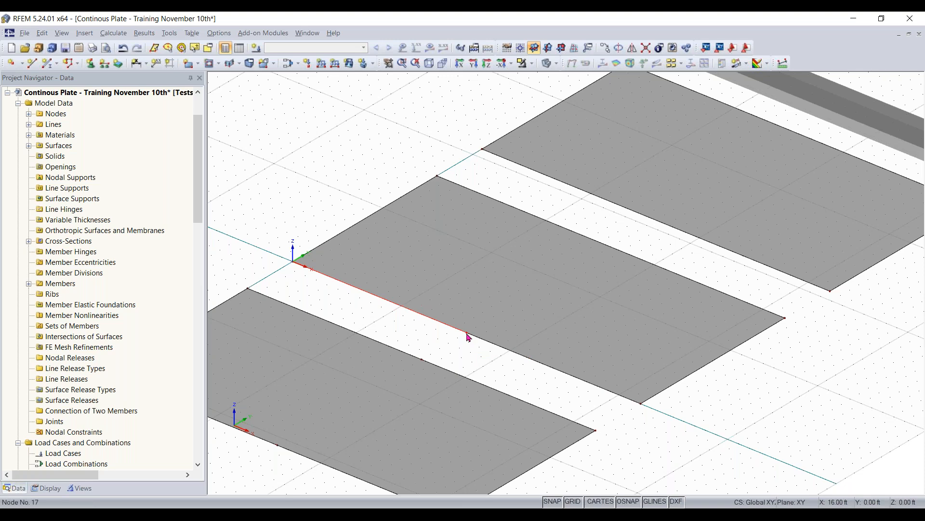
- Divide the three remaining undivided long edges of the middle and farthest surfaces together by distance at 50% (16 ft)
{"action": "scroll", "coordinate": [845, 319], "scroll_direction": "down", "scroll_amount": 1}
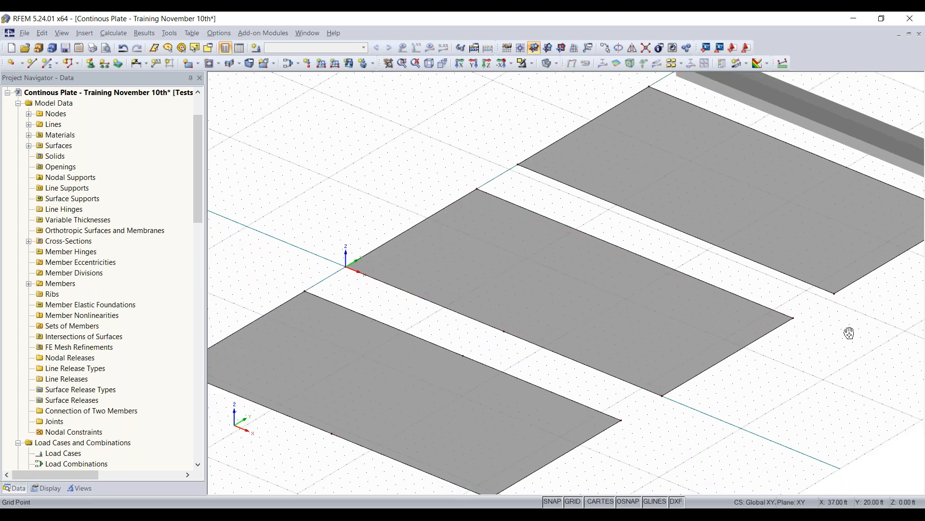
{"action": "middle_click_drag", "start_coordinate": [849, 333], "coordinate": [735, 371]}
{"action": "left_click", "coordinate": [508, 287]}
{"action": "left_click", "coordinate": [563, 266], "text": "ctrl"}
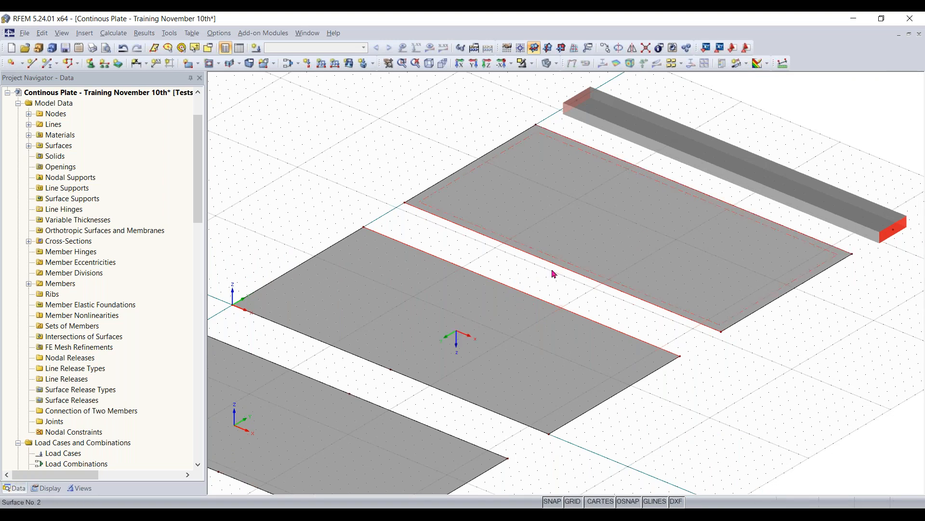
{"action": "right_click", "coordinate": [698, 195]}
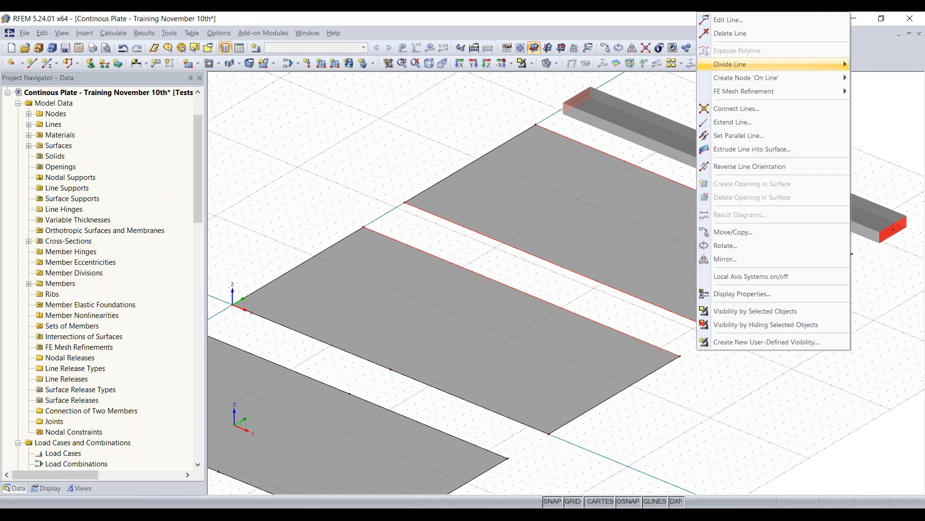
{"action": "mouse_move", "coordinate": [730, 64]}
{"action": "left_click", "coordinate": [608, 91]}
{"action": "left_click", "coordinate": [299, 150]}
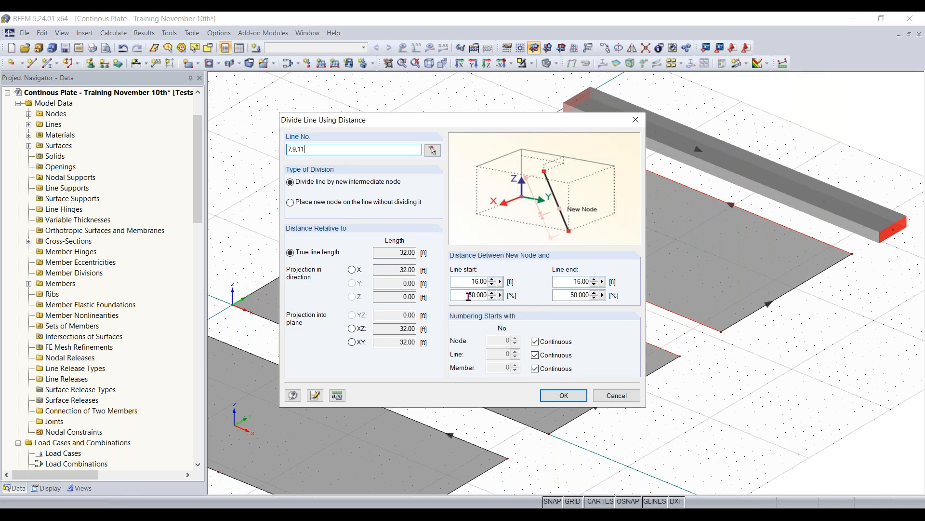
{"action": "left_click", "coordinate": [563, 396]}
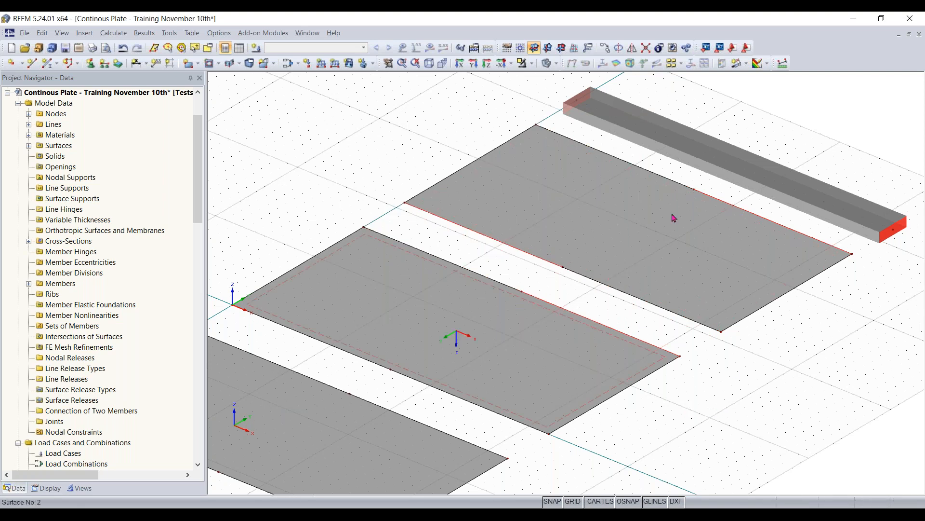
- Divide the beam member beyond the farthest surface at its midpoint using the distance method
{"action": "scroll", "coordinate": [772, 381], "scroll_direction": "down", "scroll_amount": 1}
{"action": "middle_click_drag", "start_coordinate": [772, 171], "coordinate": [624, 267]}
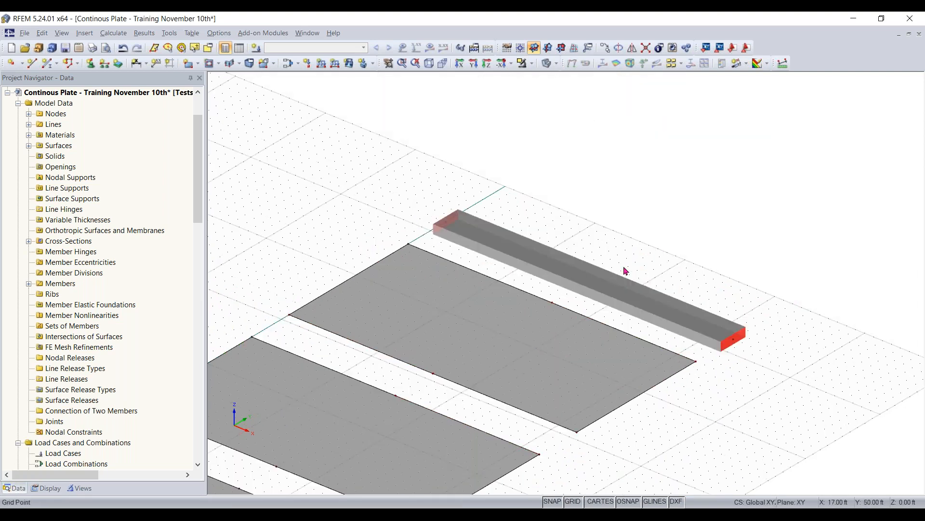
{"action": "right_click", "coordinate": [594, 283]}
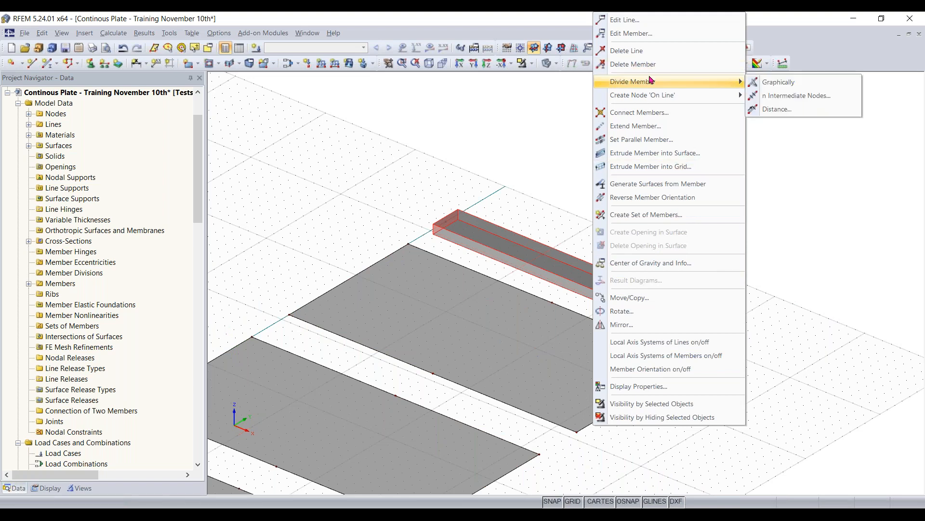
{"action": "mouse_move", "coordinate": [652, 84]}
{"action": "left_click", "coordinate": [781, 109]}
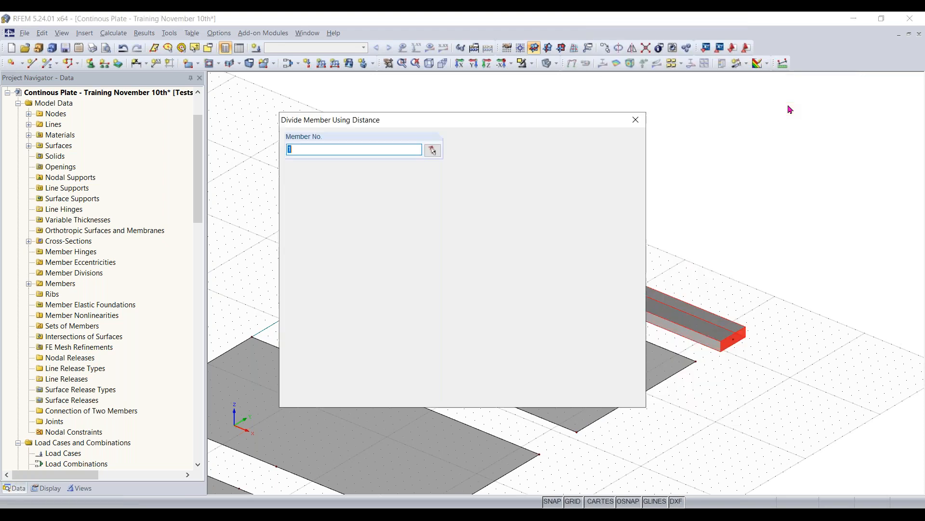
{"action": "left_click", "coordinate": [565, 396]}
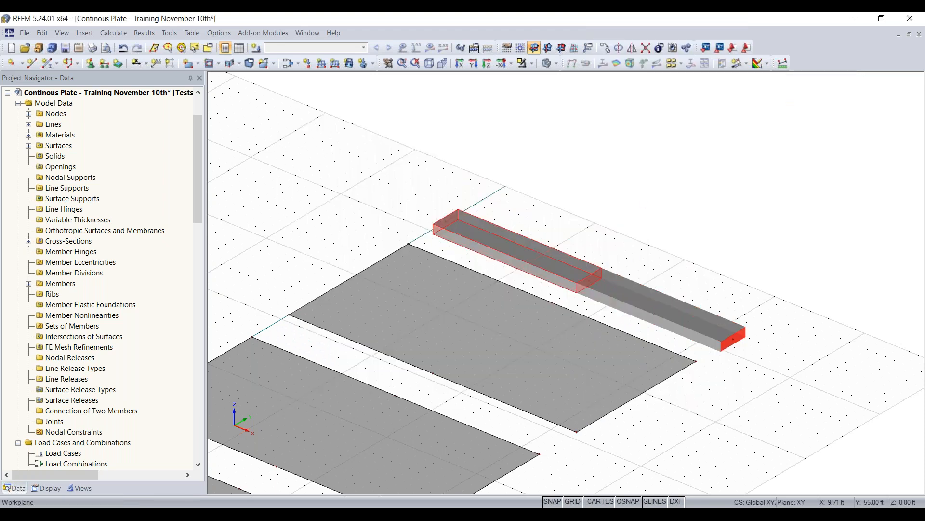
- Draw a line across the surface on the negative Y side between the midpoint nodes of its two long edges, and end the command
{"action": "scroll", "coordinate": [686, 466], "scroll_direction": "down", "scroll_amount": 4}
{"action": "middle_click_drag", "start_coordinate": [670, 450], "coordinate": [745, 297]}
{"action": "scroll", "coordinate": [745, 298], "scroll_direction": "up", "scroll_amount": 1}
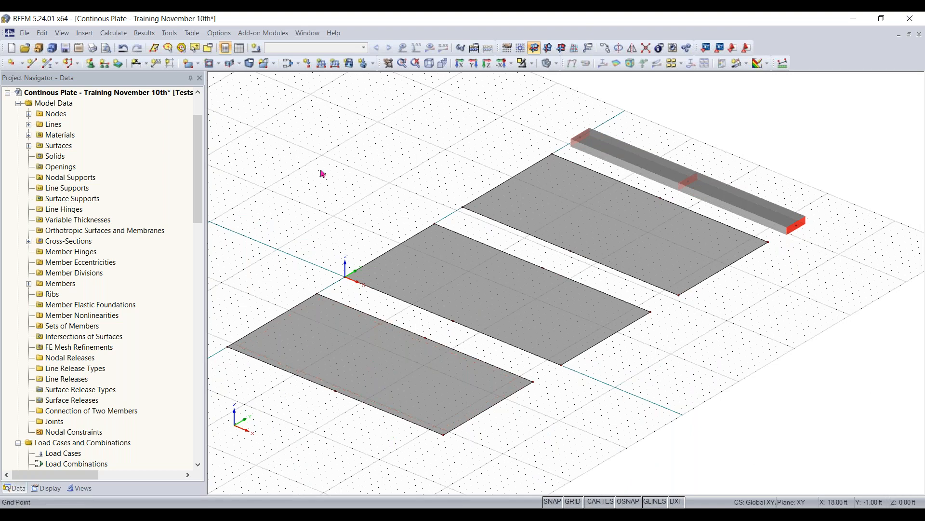
{"action": "left_click", "coordinate": [31, 63]}
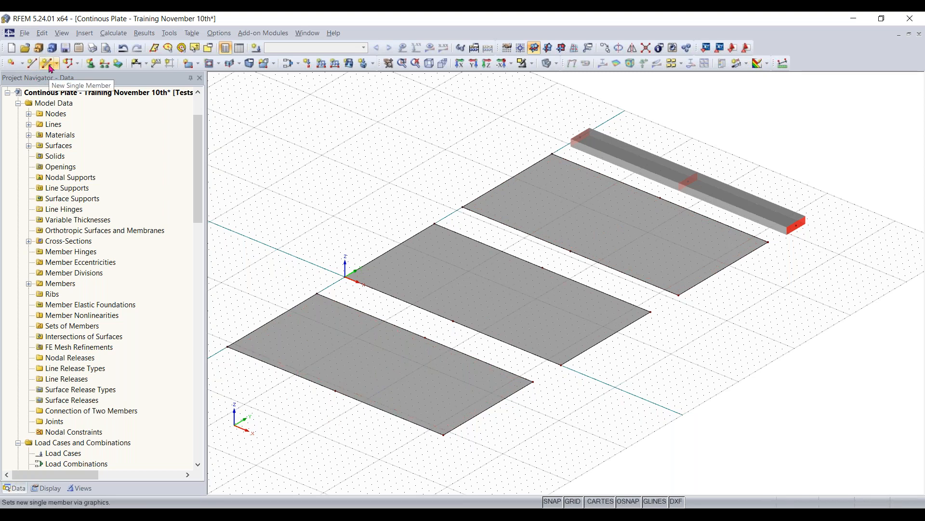
{"action": "left_click", "coordinate": [31, 63]}
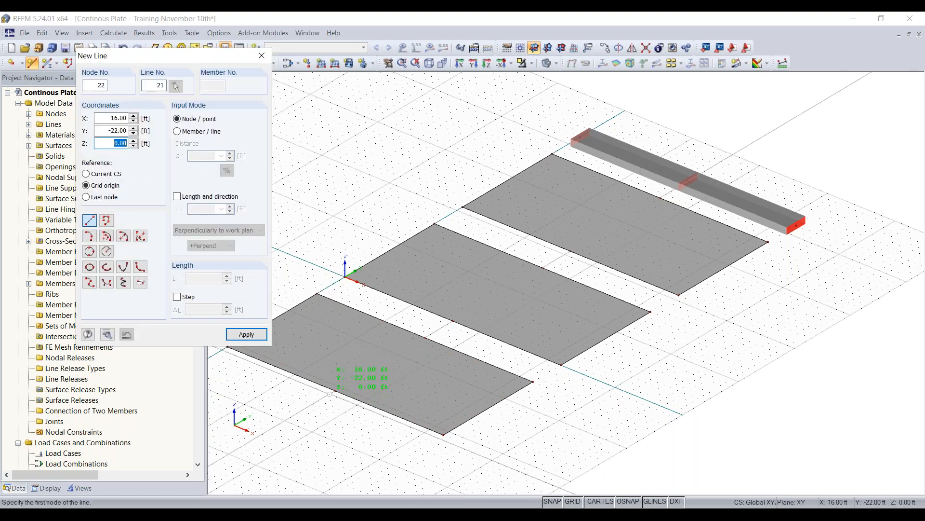
{"action": "left_click", "coordinate": [335, 391]}
{"action": "left_click", "coordinate": [424, 338]}
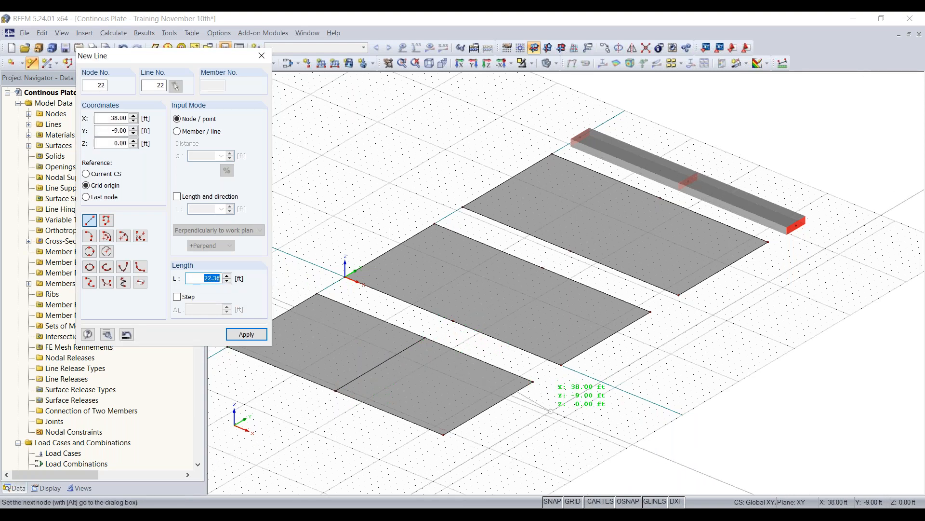
{"action": "key", "text": "Escape"}
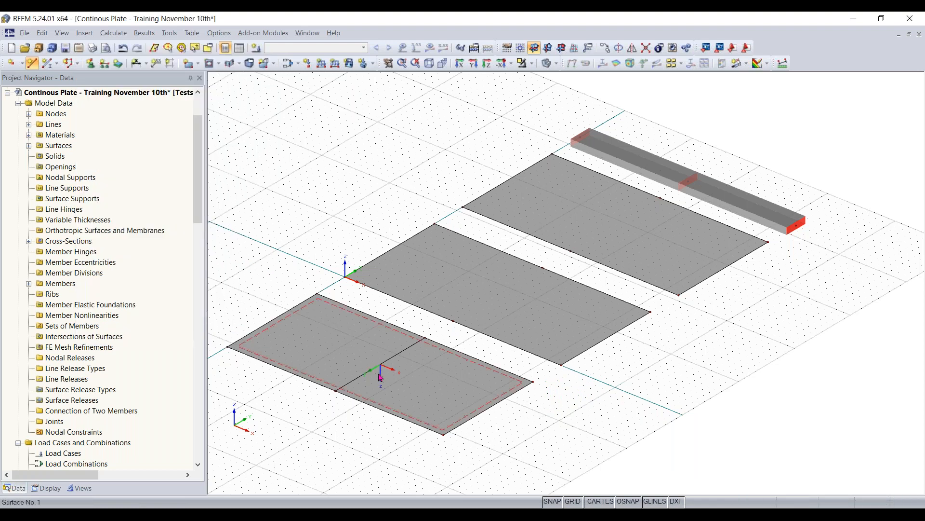
- Copy the nearest surface's midline onto the middle surface, and copy that line onto the farthest surface, aligned with their midpoint nodes
{"action": "scroll", "coordinate": [380, 376], "scroll_direction": "up", "scroll_amount": 2}
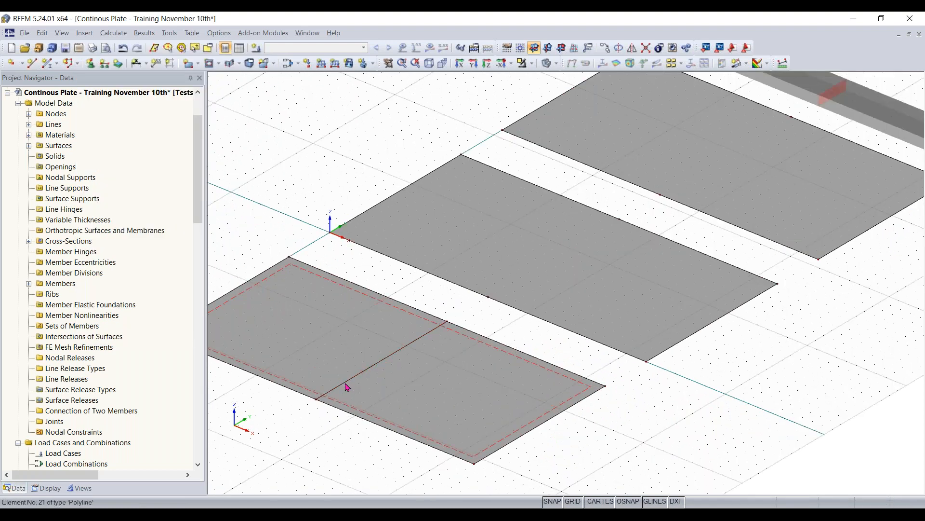
{"action": "scroll", "coordinate": [366, 401], "scroll_direction": "down", "scroll_amount": 1}
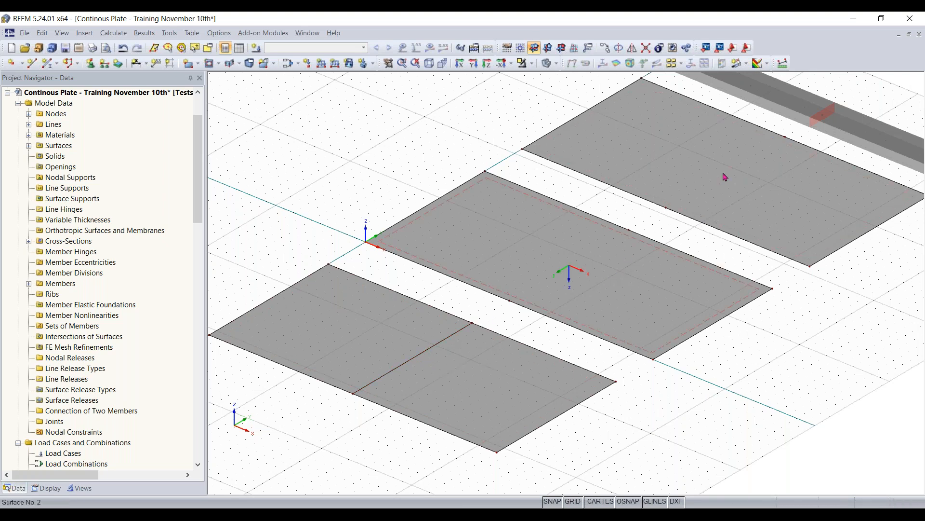
{"action": "left_click", "coordinate": [423, 354]}
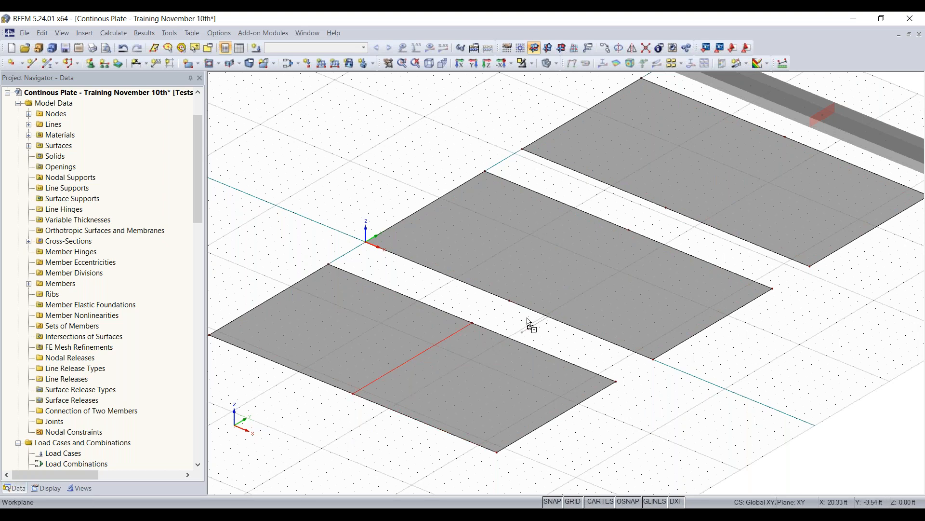
{"action": "left_click_drag", "start_coordinate": [352, 393], "coordinate": [510, 301], "text": "ctrl"}
{"action": "middle_click_drag", "start_coordinate": [805, 347], "coordinate": [685, 421]}
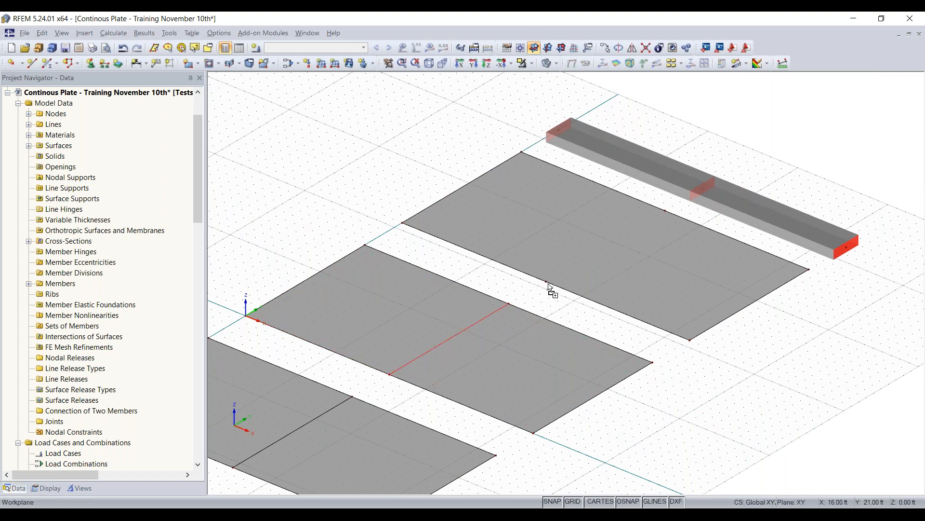
{"action": "left_click_drag", "start_coordinate": [549, 285], "coordinate": [548, 283], "text": "ctrl"}
{"action": "left_click", "coordinate": [564, 307]}
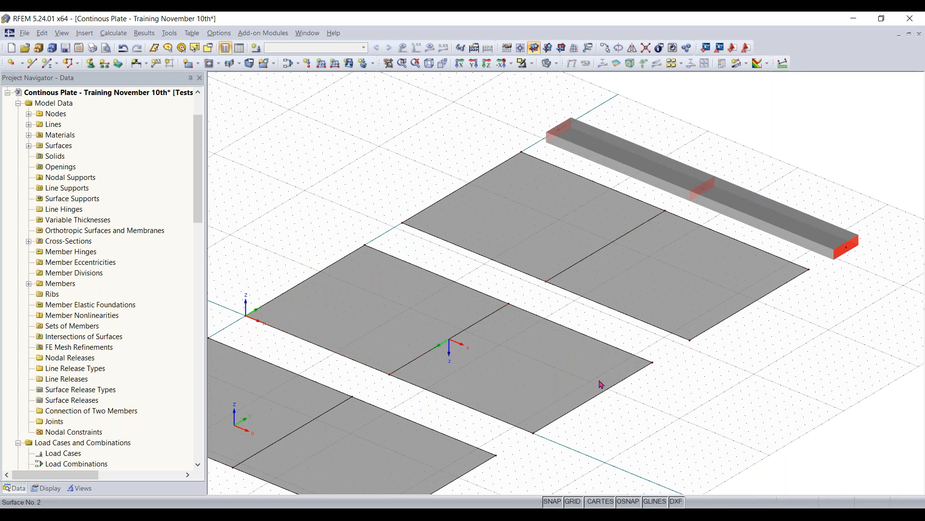
- Define a new line support of the Hinged type in the global axis system for placement on lines
{"action": "scroll", "coordinate": [600, 375], "scroll_direction": "down", "scroll_amount": 1}
{"action": "middle_click_drag", "start_coordinate": [589, 429], "coordinate": [618, 409]}
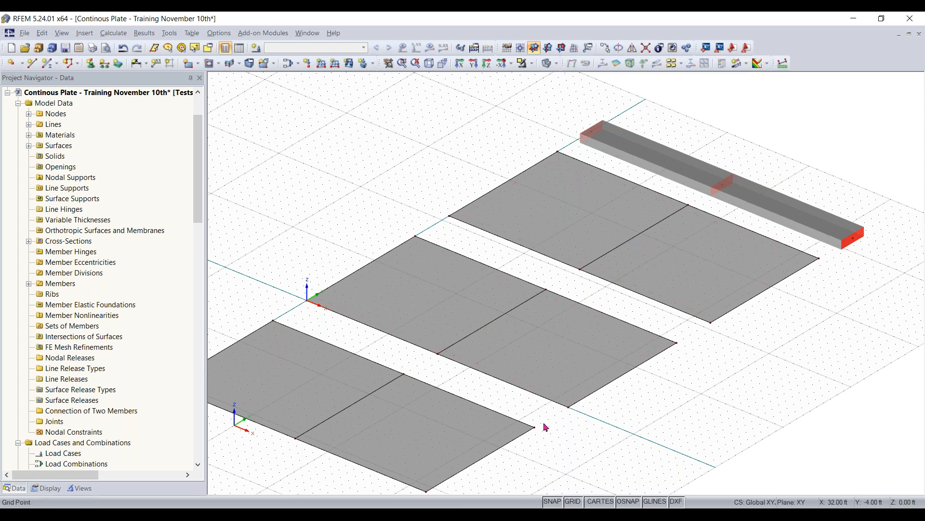
{"action": "middle_click_drag", "start_coordinate": [545, 427], "coordinate": [583, 397]}
{"action": "middle_click_drag", "start_coordinate": [629, 369], "coordinate": [667, 348], "text": "ctrl"}
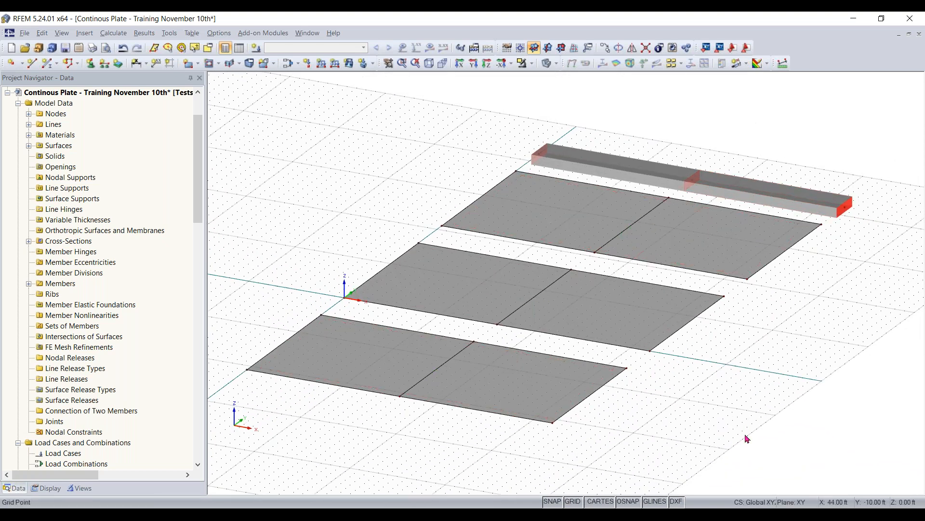
{"action": "middle_click_drag", "start_coordinate": [730, 434], "coordinate": [705, 450], "text": "ctrl"}
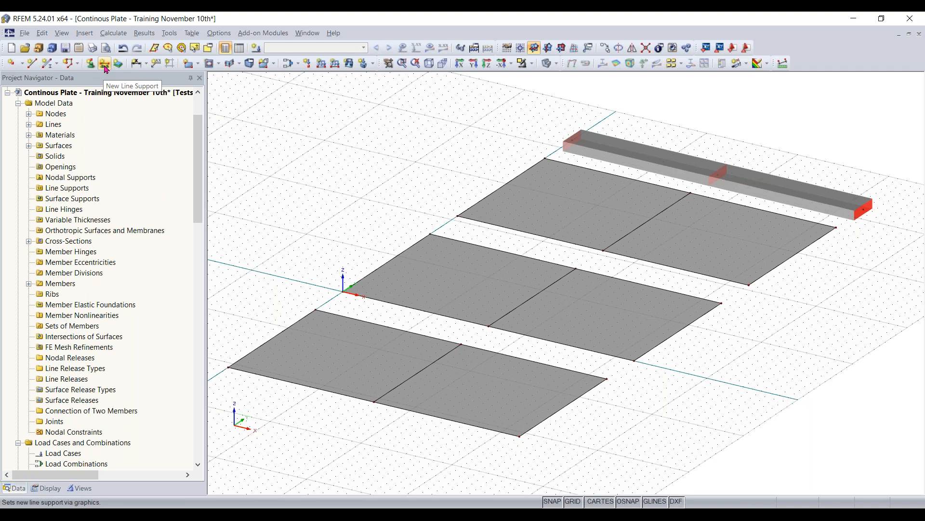
{"action": "left_click", "coordinate": [106, 69]}
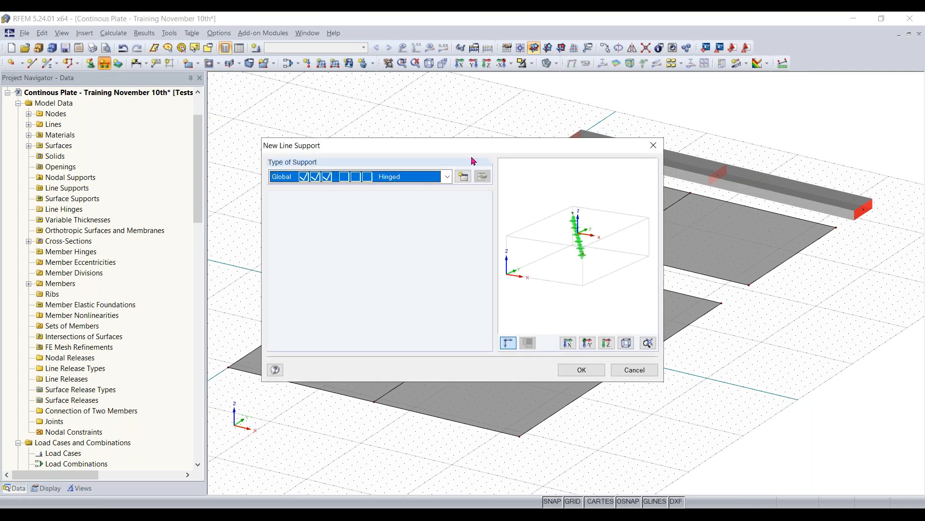
{"action": "left_click_drag", "start_coordinate": [471, 151], "coordinate": [482, 133]}
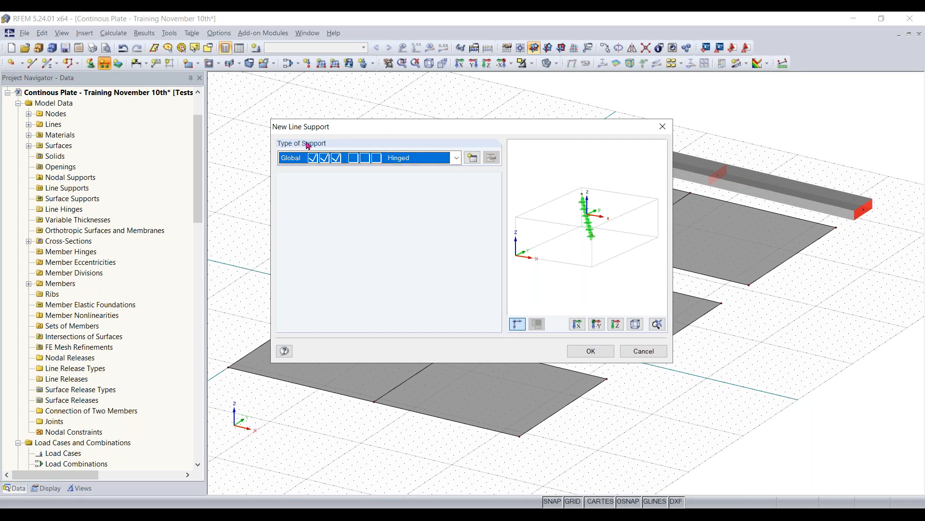
{"action": "left_click", "coordinate": [456, 158]}
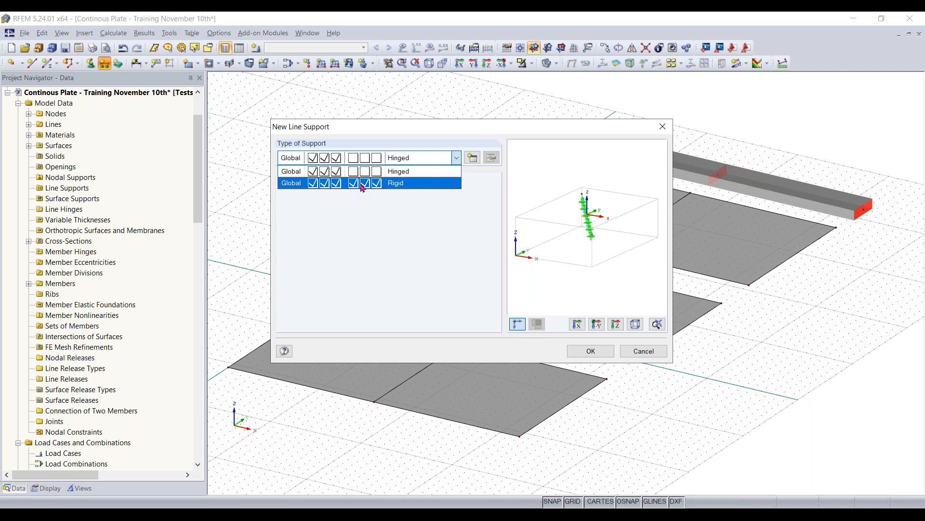
{"action": "left_click", "coordinate": [403, 172]}
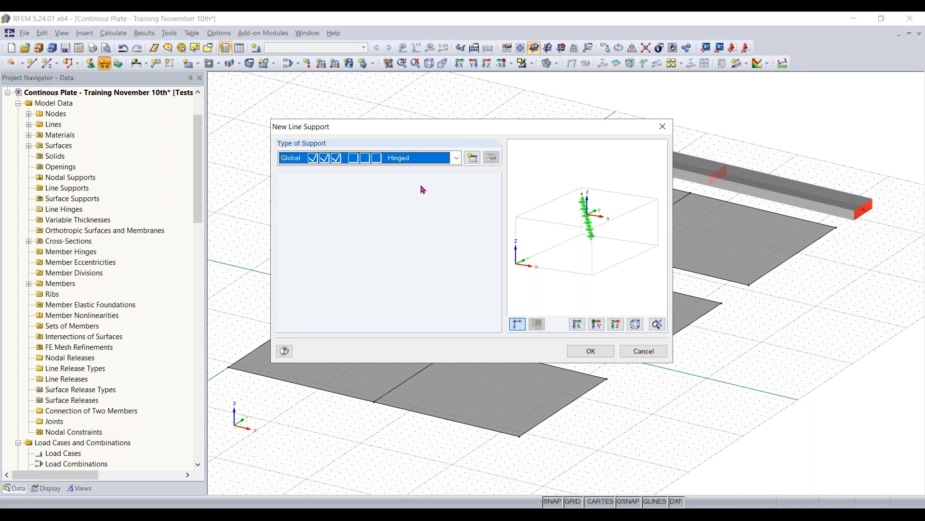
{"action": "left_click", "coordinate": [597, 356]}
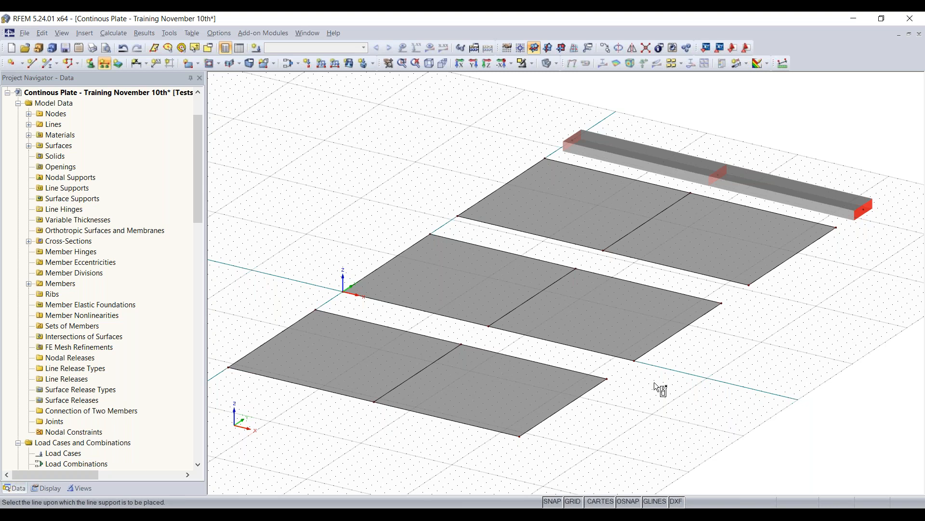
- Place the hinged line supports on both short edges and the midline of all three surfaces, and end the placement
{"action": "left_click", "coordinate": [641, 222]}
{"action": "left_click", "coordinate": [560, 410]}
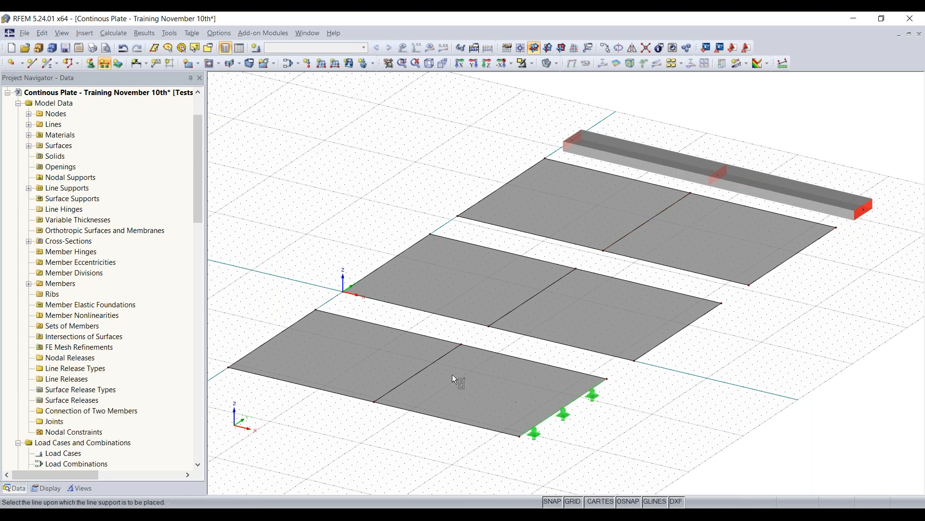
{"action": "left_click", "coordinate": [415, 378]}
{"action": "left_click", "coordinate": [277, 337]}
{"action": "left_click", "coordinate": [388, 260]}
{"action": "left_click", "coordinate": [518, 304]}
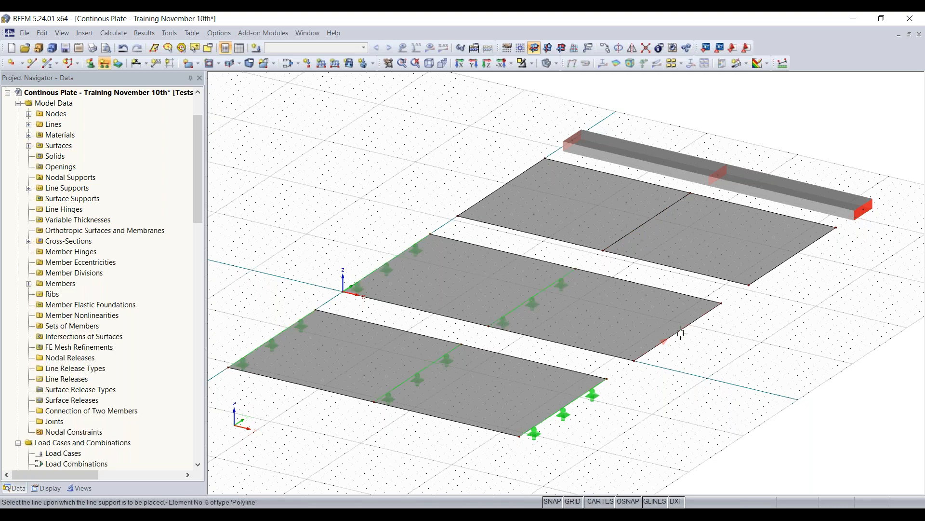
{"action": "left_click", "coordinate": [777, 267]}
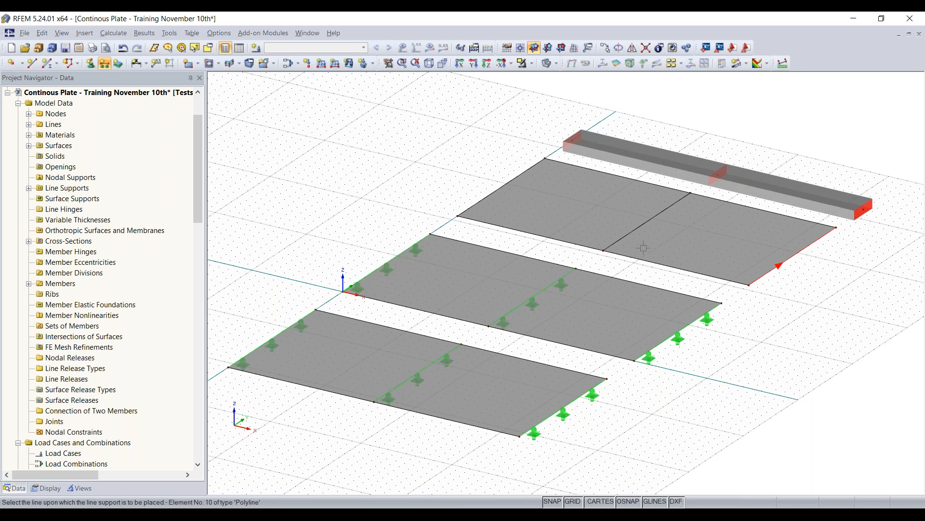
{"action": "left_click", "coordinate": [624, 237]}
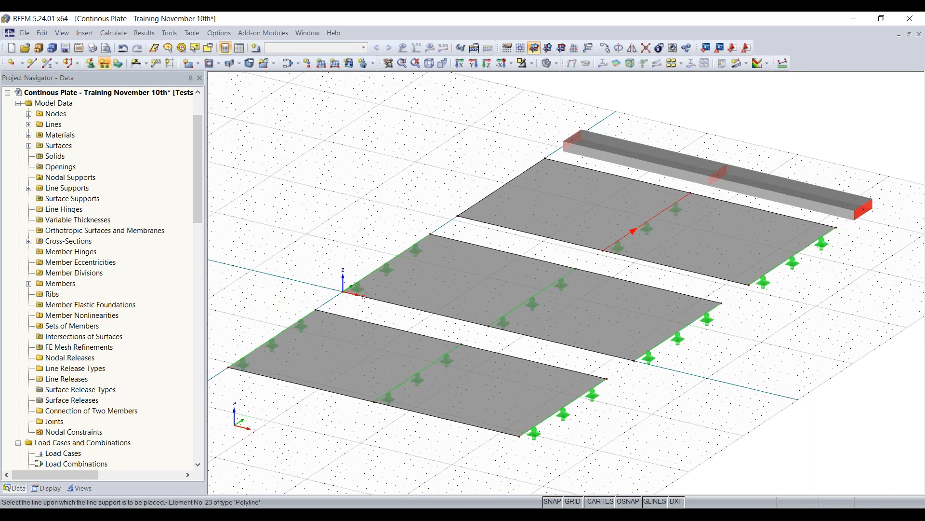
{"action": "left_click", "coordinate": [492, 195]}
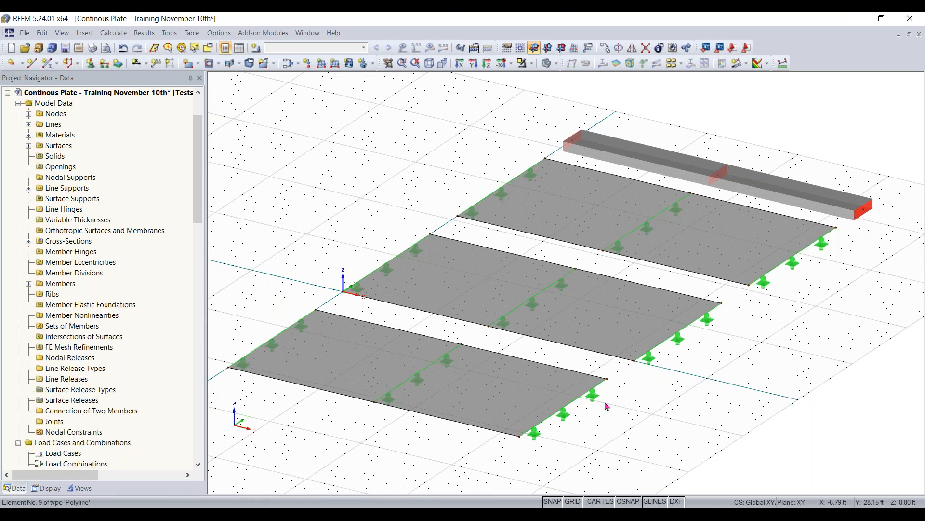
- Examine the line support symbols up close along the nearest surface's short edge and across all three surfaces
{"action": "middle_click_drag", "start_coordinate": [602, 397], "coordinate": [591, 374], "text": "ctrl"}
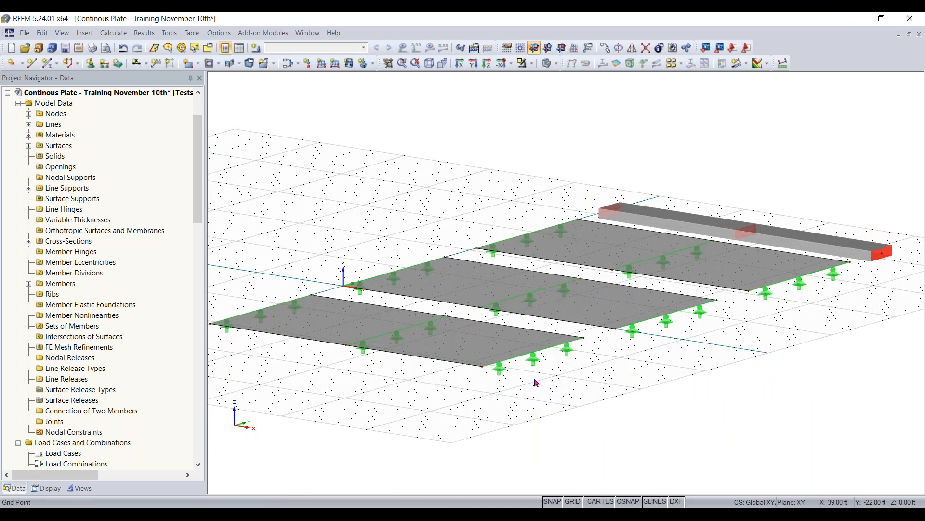
{"action": "scroll", "coordinate": [536, 382], "scroll_direction": "up", "scroll_amount": 5}
{"action": "left_click", "coordinate": [385, 358]}
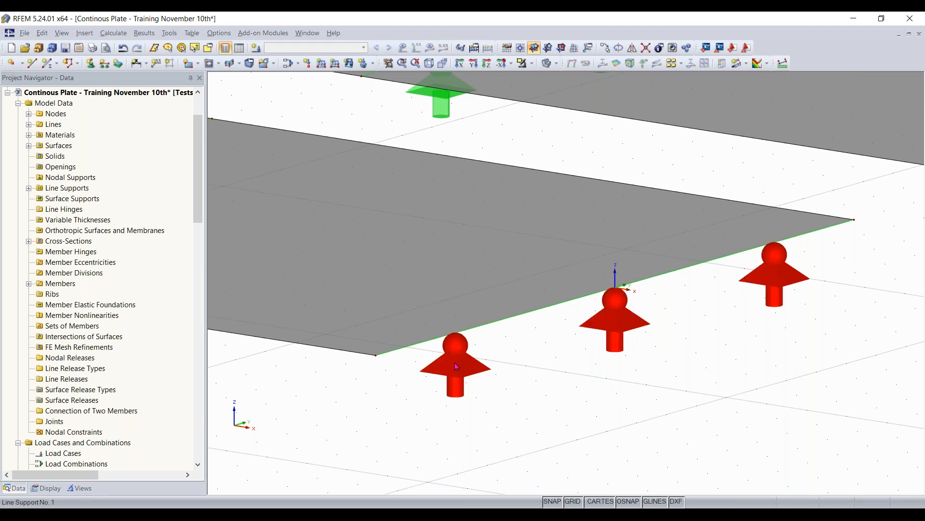
{"action": "scroll", "coordinate": [610, 316], "scroll_direction": "down", "scroll_amount": 1}
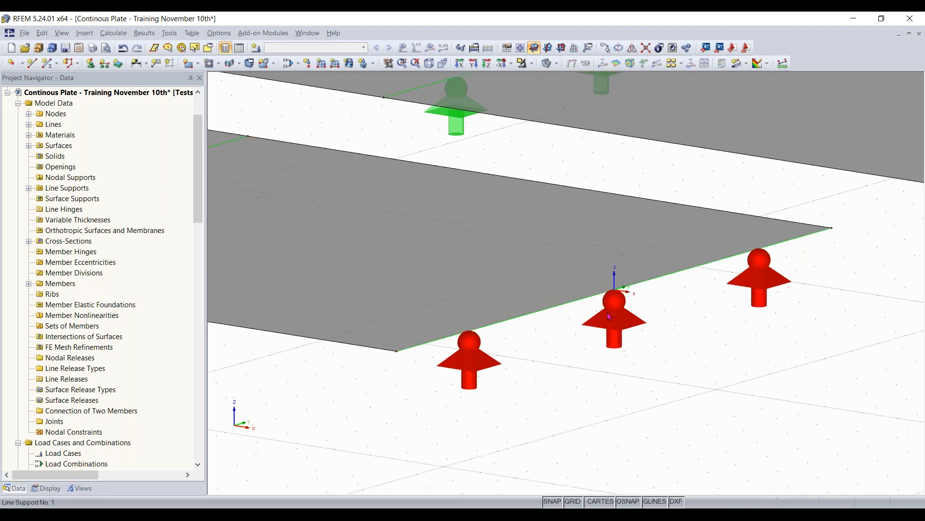
{"action": "scroll", "coordinate": [610, 316], "scroll_direction": "down", "scroll_amount": 3}
{"action": "scroll", "coordinate": [624, 333], "scroll_direction": "down", "scroll_amount": 4}
{"action": "scroll", "coordinate": [353, 376], "scroll_direction": "down", "scroll_amount": 3}
{"action": "middle_click_drag", "start_coordinate": [388, 389], "coordinate": [468, 437]}
{"action": "scroll", "coordinate": [460, 436], "scroll_direction": "down", "scroll_amount": 2}
{"action": "scroll", "coordinate": [776, 374], "scroll_direction": "down", "scroll_amount": 3}
{"action": "middle_click_drag", "start_coordinate": [820, 367], "coordinate": [467, 439]}
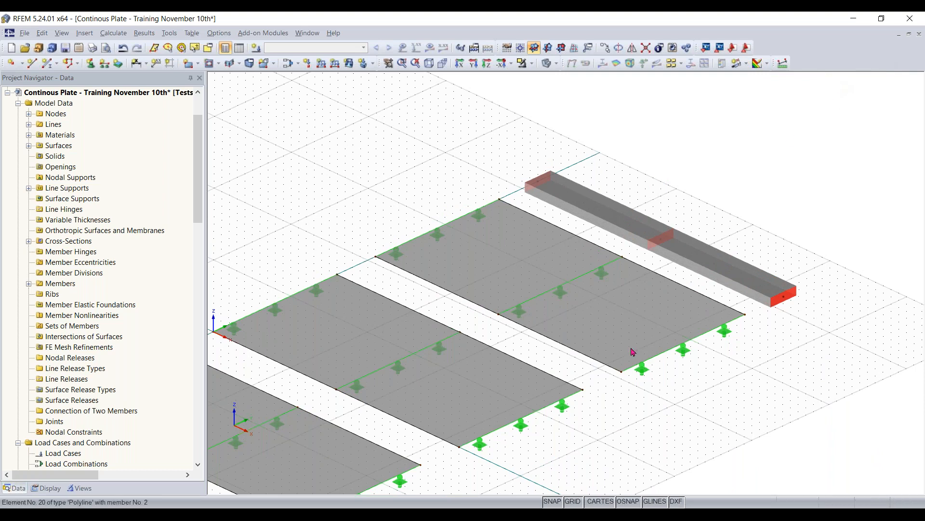
{"action": "scroll", "coordinate": [601, 375], "scroll_direction": "down", "scroll_amount": 1}
{"action": "middle_click_drag", "start_coordinate": [603, 374], "coordinate": [688, 306]}
{"action": "scroll", "coordinate": [680, 319], "scroll_direction": "down", "scroll_amount": 1}
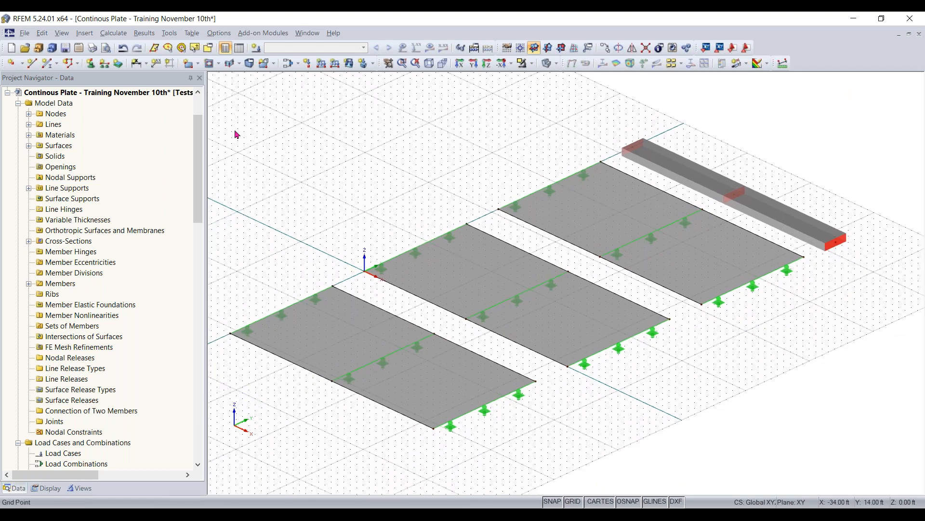
- Try releasing the uX translation in a custom line support type, and leave the line support command without placing anything
{"action": "left_click", "coordinate": [105, 64]}
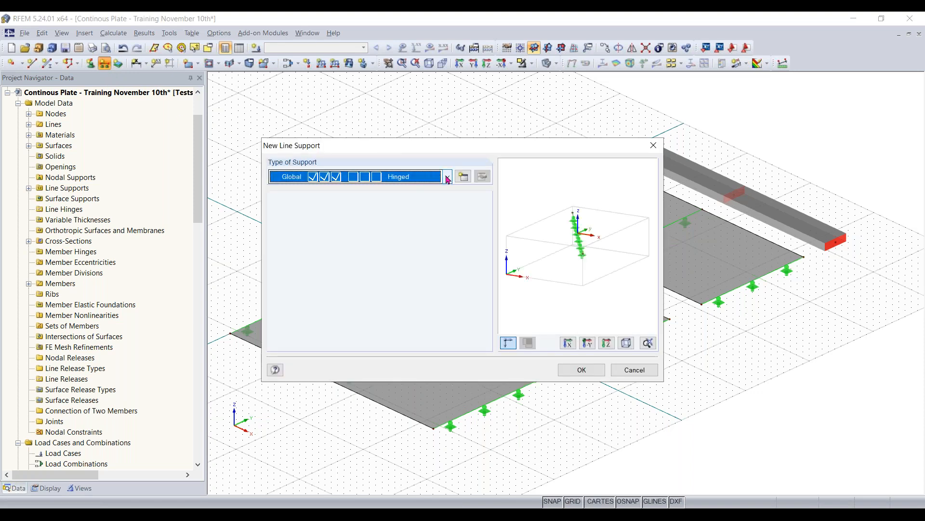
{"action": "left_click", "coordinate": [447, 176]}
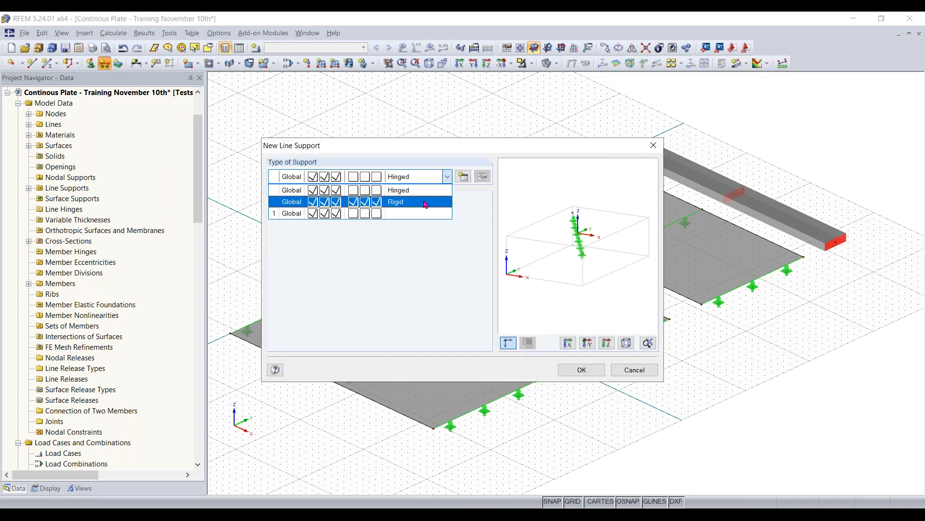
{"action": "left_click", "coordinate": [465, 177]}
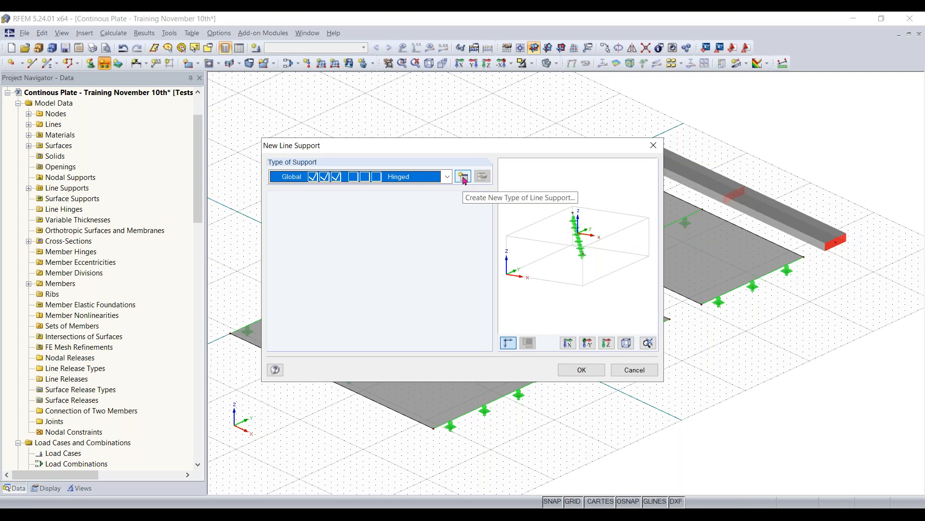
{"action": "left_click", "coordinate": [463, 177]}
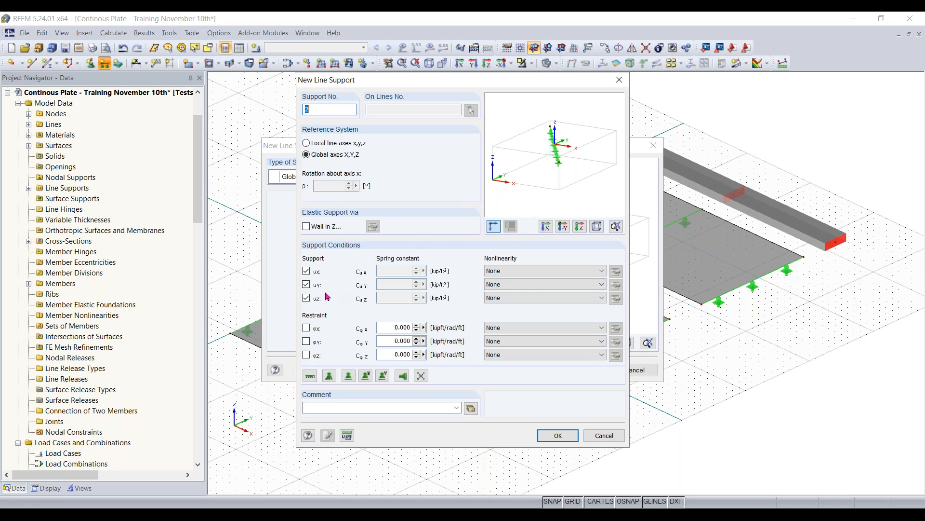
{"action": "left_click", "coordinate": [306, 272]}
{"action": "left_click", "coordinate": [306, 272]}
{"action": "left_click", "coordinate": [315, 274]}
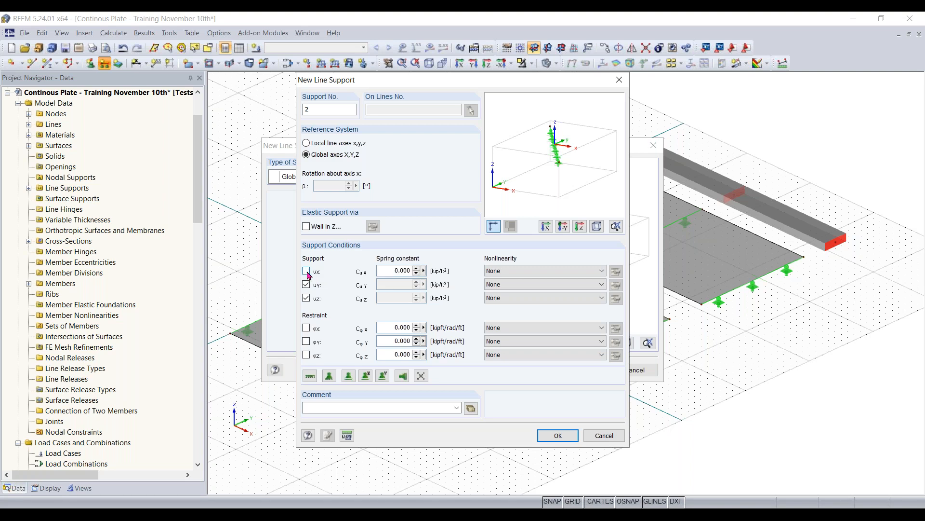
{"action": "left_click", "coordinate": [310, 270]}
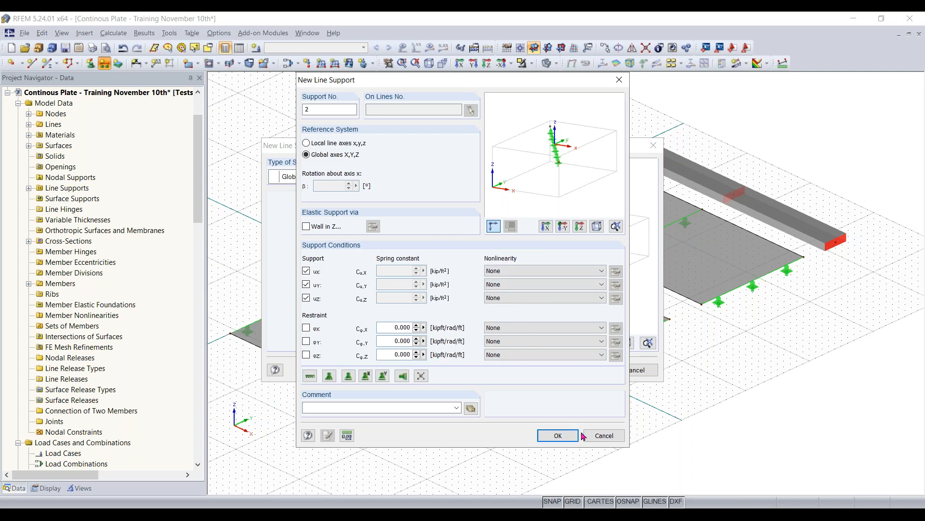
{"action": "left_click", "coordinate": [603, 435]}
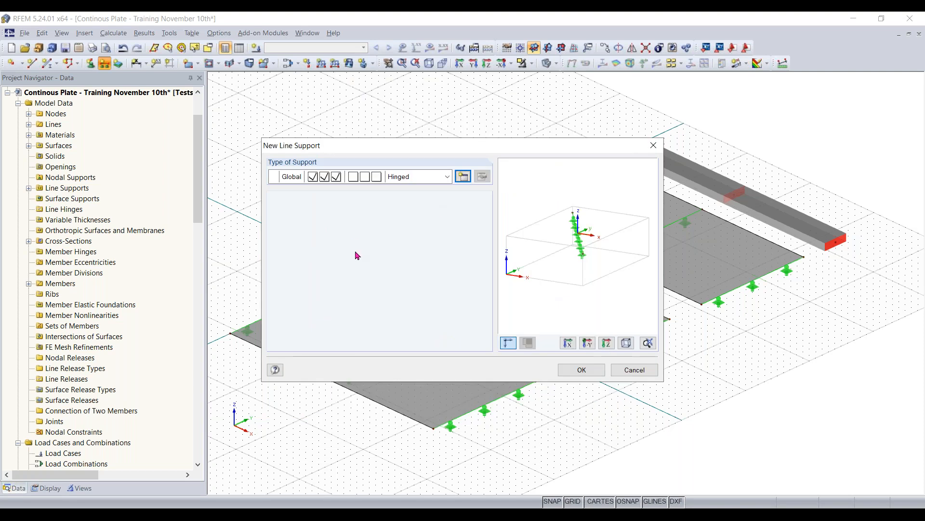
{"action": "left_click", "coordinate": [583, 369]}
{"action": "key", "text": "Escape"}
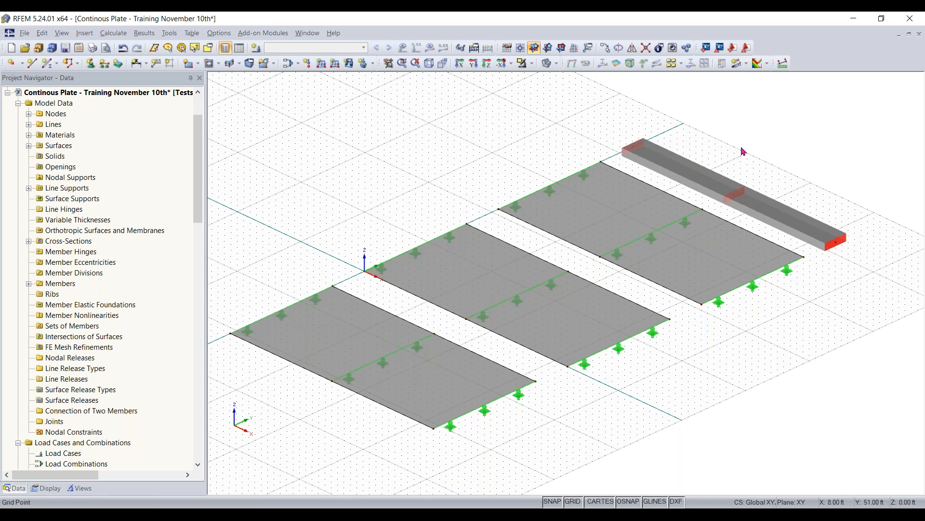
- Place Hinged nodal supports on the beam's free near end node and on its middle node
{"action": "middle_click_drag", "start_coordinate": [814, 306], "coordinate": [690, 335]}
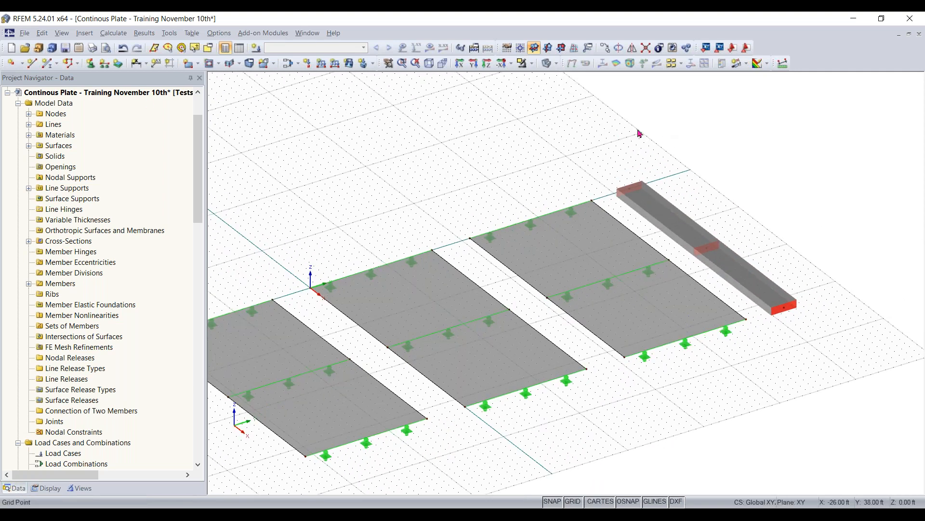
{"action": "left_click", "coordinate": [118, 63]}
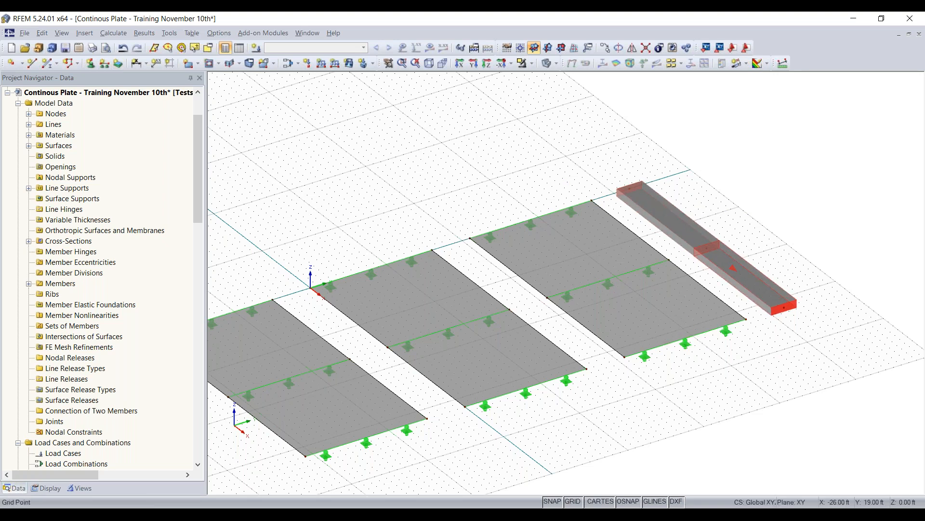
{"action": "left_click", "coordinate": [92, 64]}
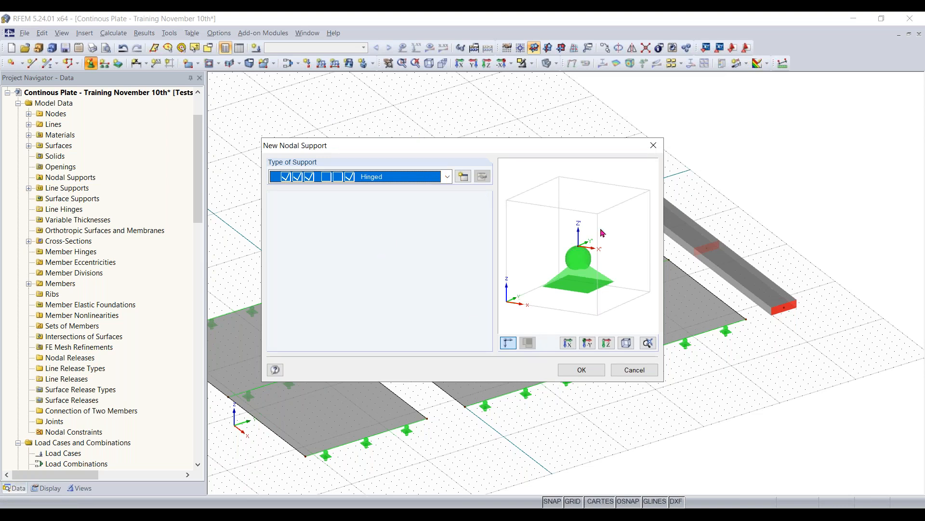
{"action": "left_click", "coordinate": [448, 177]}
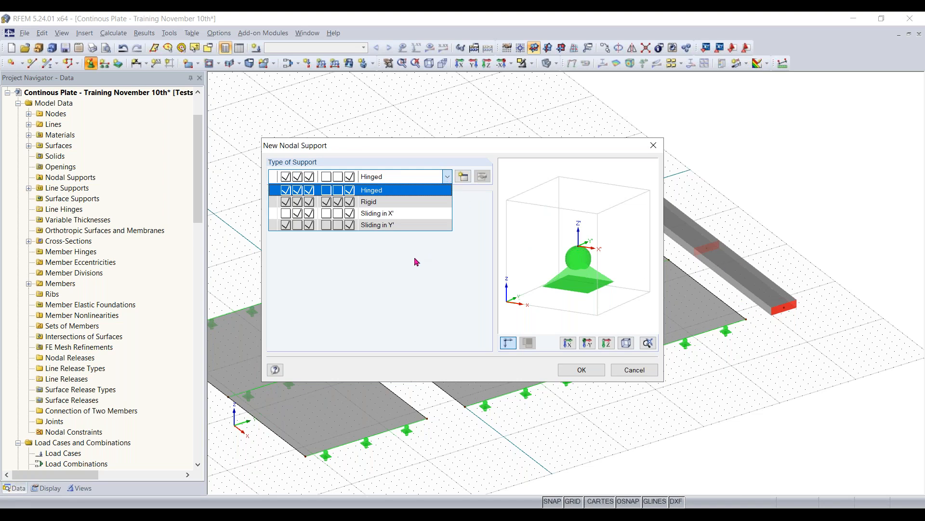
{"action": "left_click", "coordinate": [392, 191]}
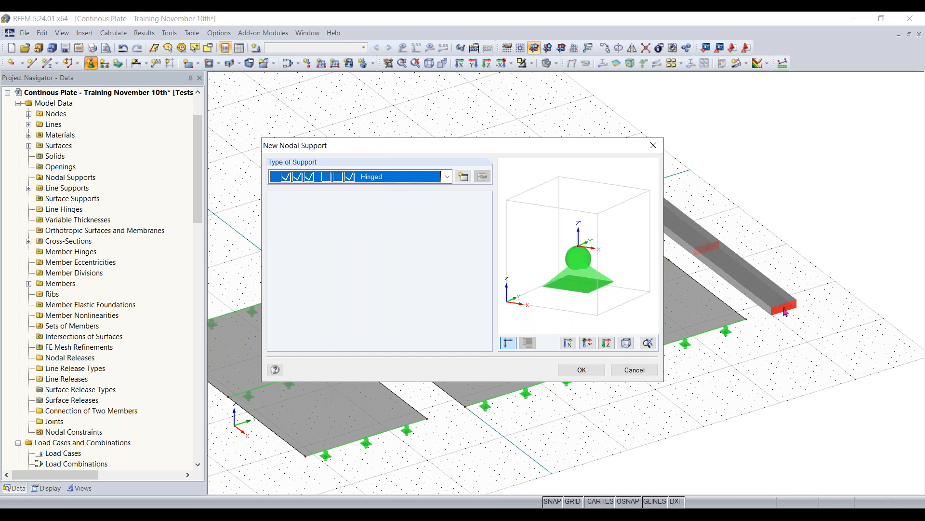
{"action": "left_click", "coordinate": [586, 370]}
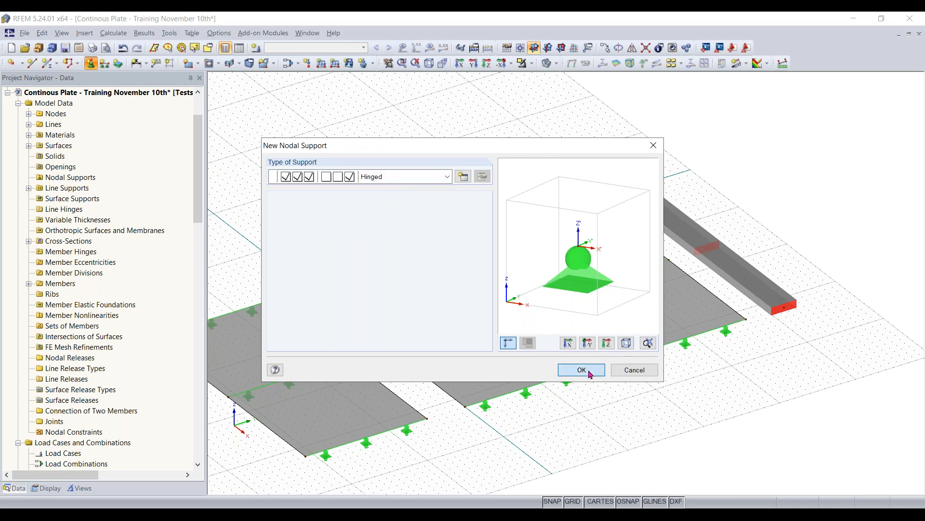
{"action": "left_click", "coordinate": [786, 307]}
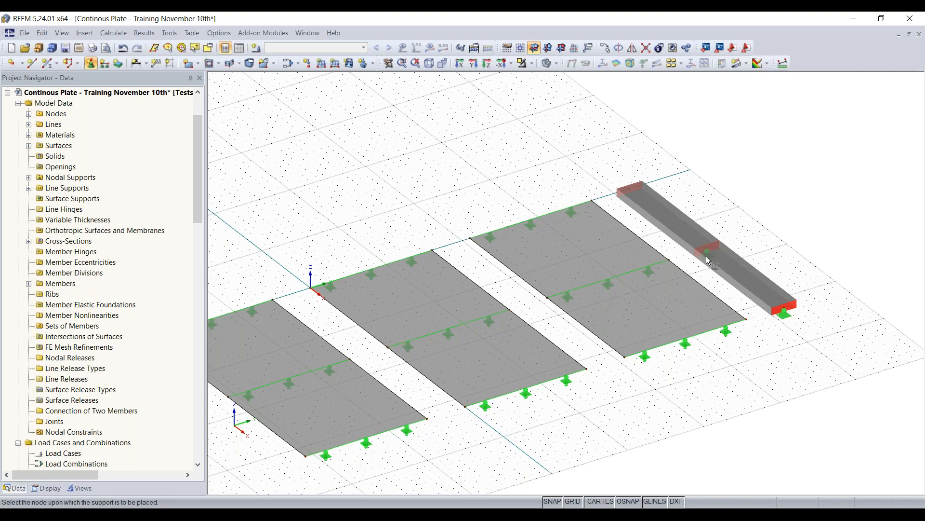
{"action": "scroll", "coordinate": [706, 256], "scroll_direction": "up", "scroll_amount": 2}
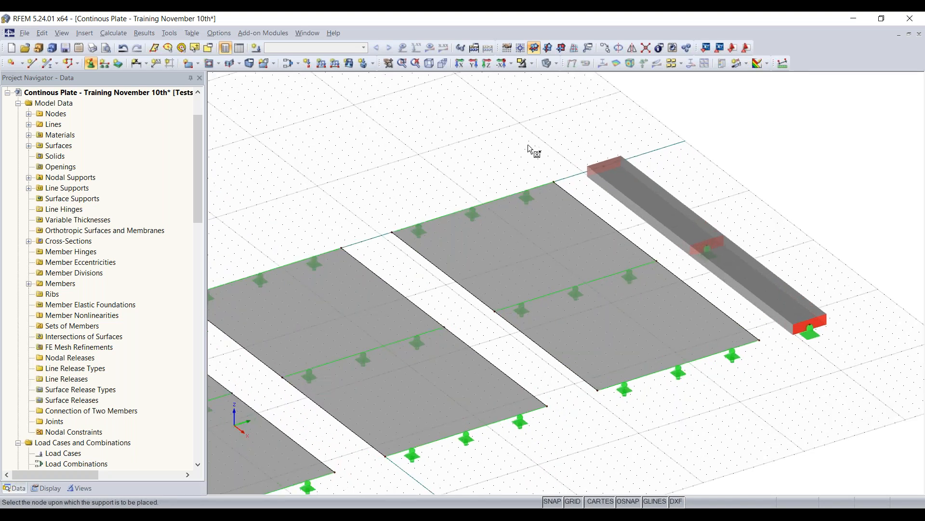
- Define a new nodal support type in the global axis system with uX, uY, uZ and φX fixed and φY and φZ free
{"action": "left_click", "coordinate": [92, 68]}
{"action": "left_click_drag", "start_coordinate": [581, 146], "coordinate": [497, 148]}
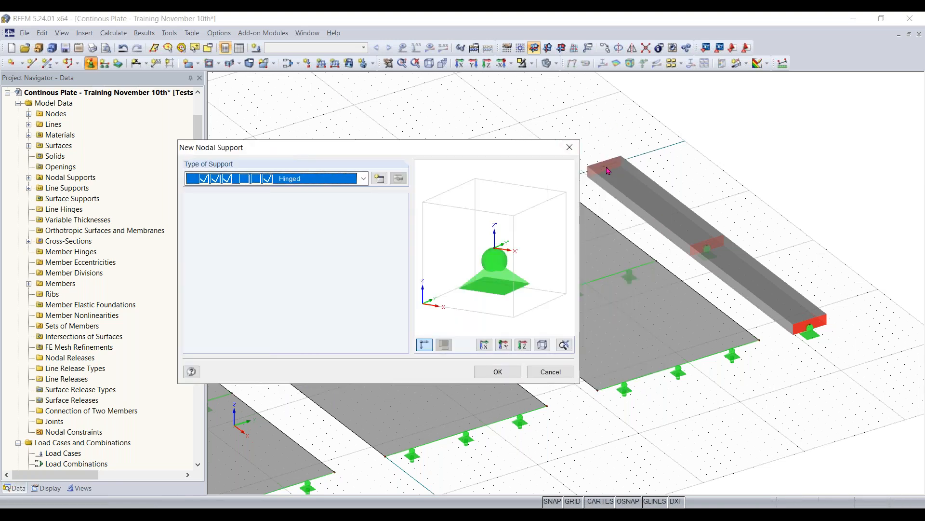
{"action": "left_click", "coordinate": [363, 178]}
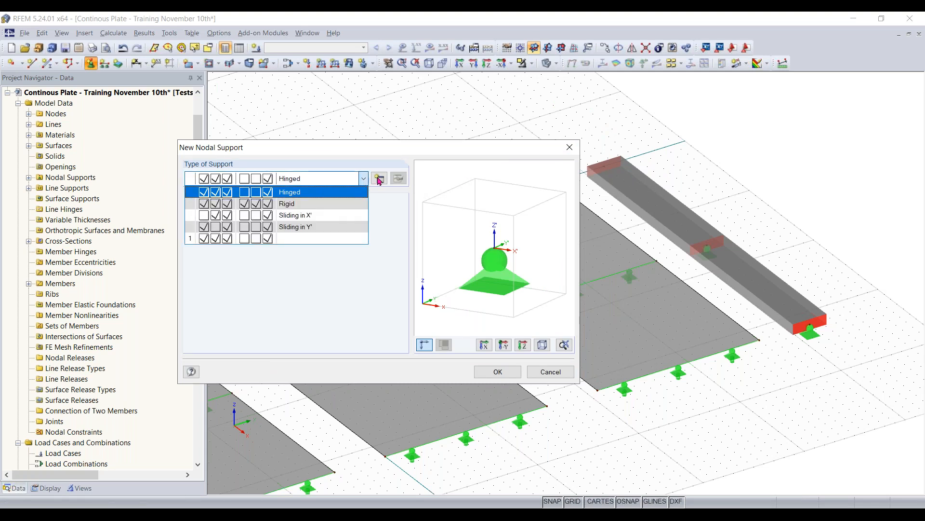
{"action": "left_click", "coordinate": [380, 179]}
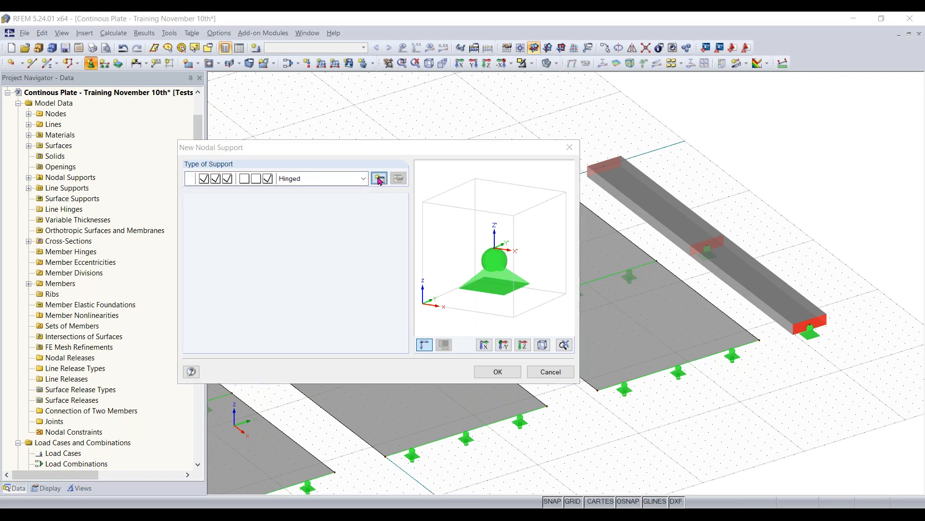
{"action": "left_click", "coordinate": [380, 180]}
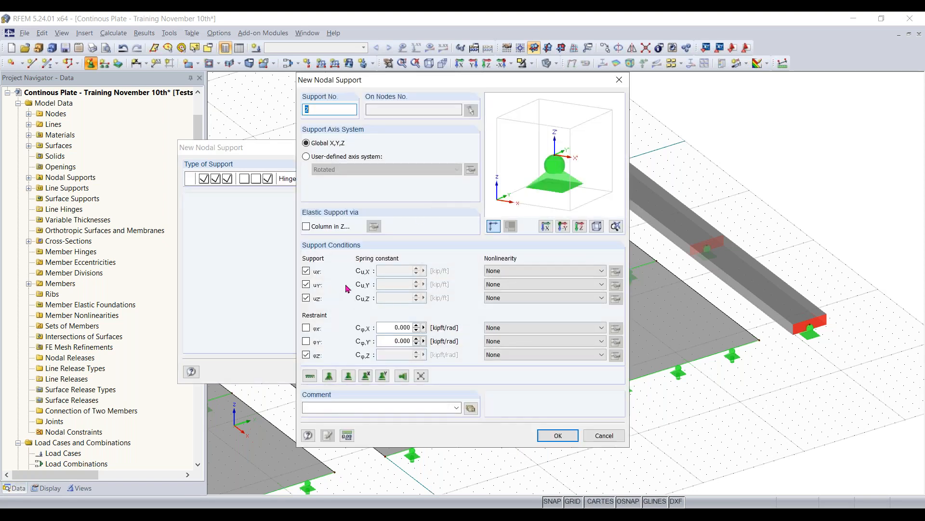
{"action": "left_click", "coordinate": [309, 356]}
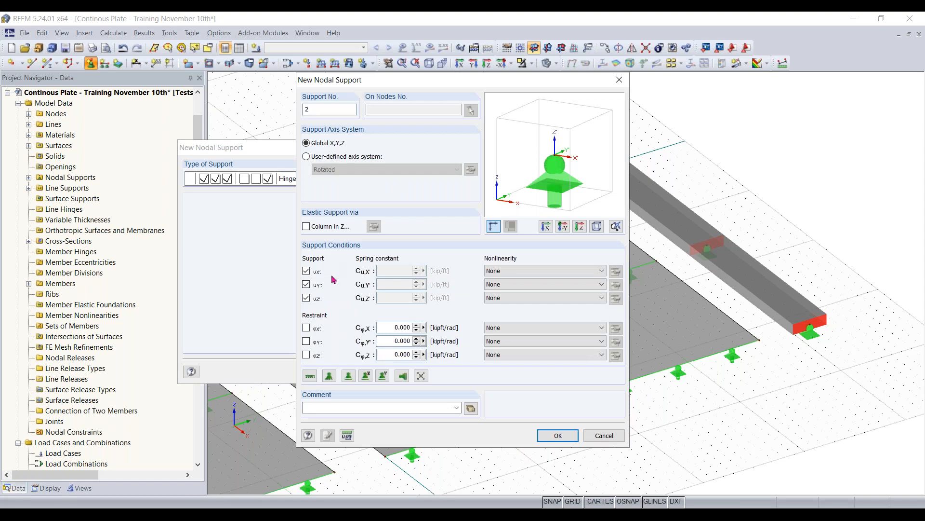
{"action": "left_click", "coordinate": [306, 328]}
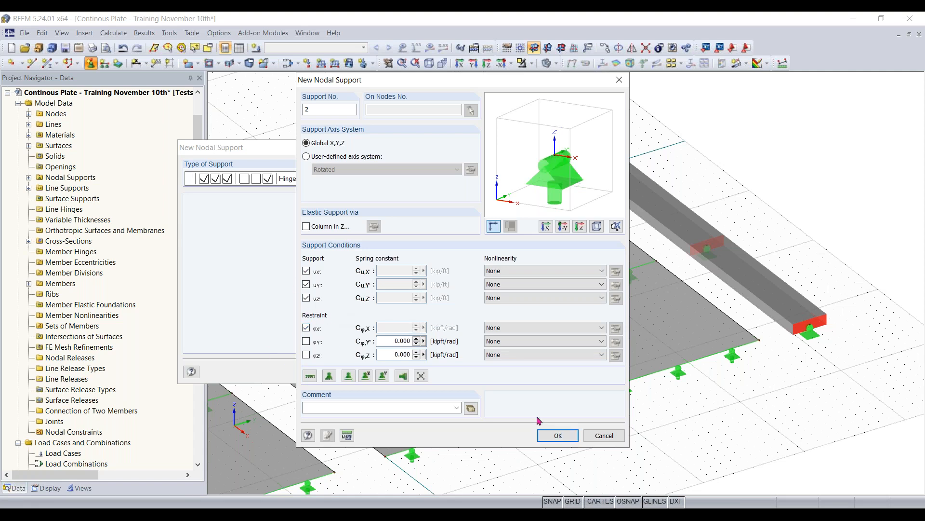
{"action": "left_click", "coordinate": [554, 436]}
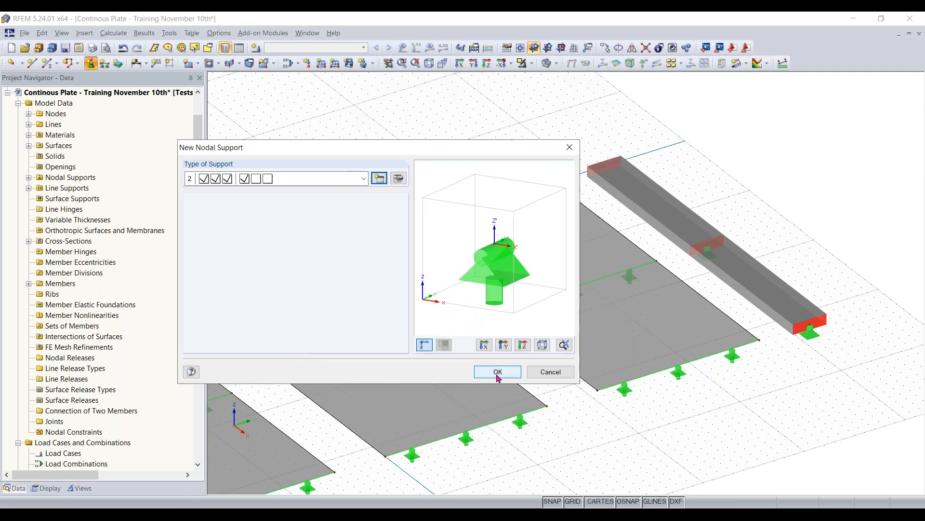
- Place the new nodal support on the beam's far end node and end the placement
{"action": "left_click", "coordinate": [498, 374]}
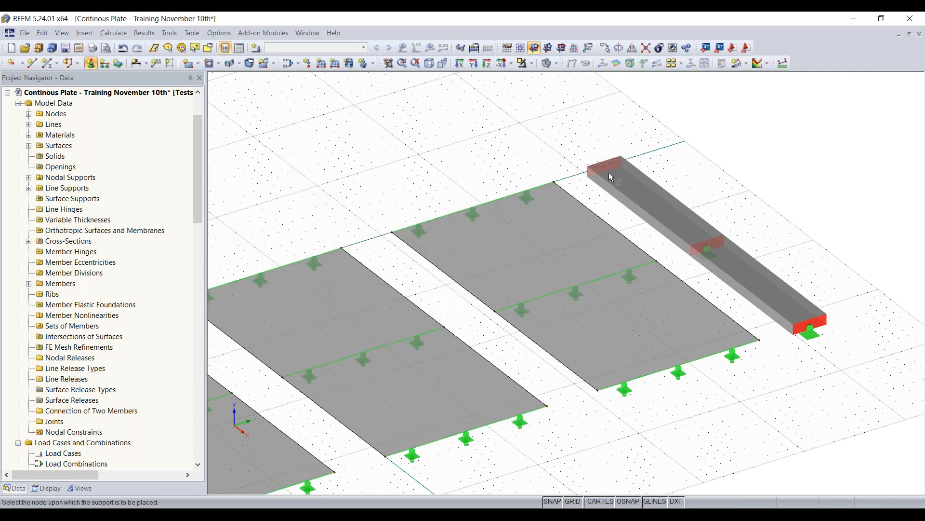
{"action": "left_click", "coordinate": [605, 166]}
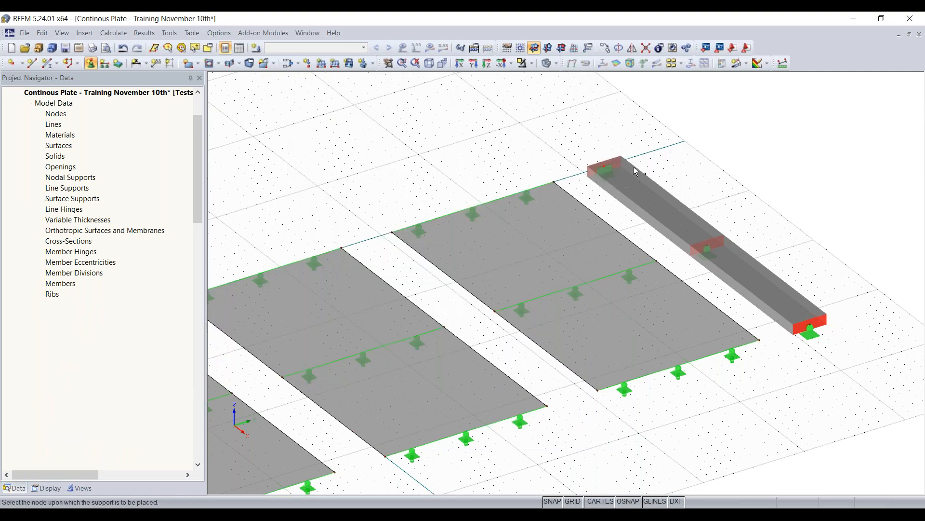
{"action": "key", "text": "Escape"}
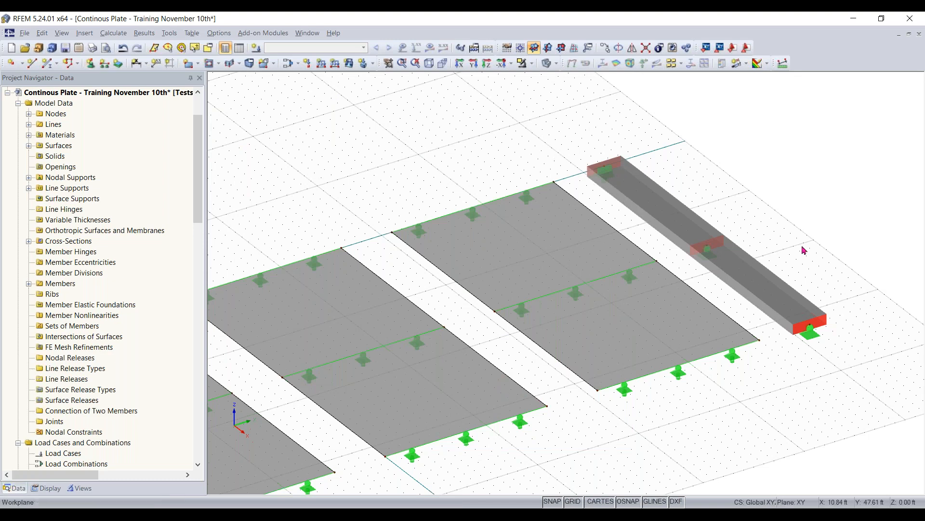
- Show the local axis systems of the members, examine their orientation on both beam members up close, and hide them again
{"action": "middle_click_drag", "start_coordinate": [843, 351], "coordinate": [786, 369]}
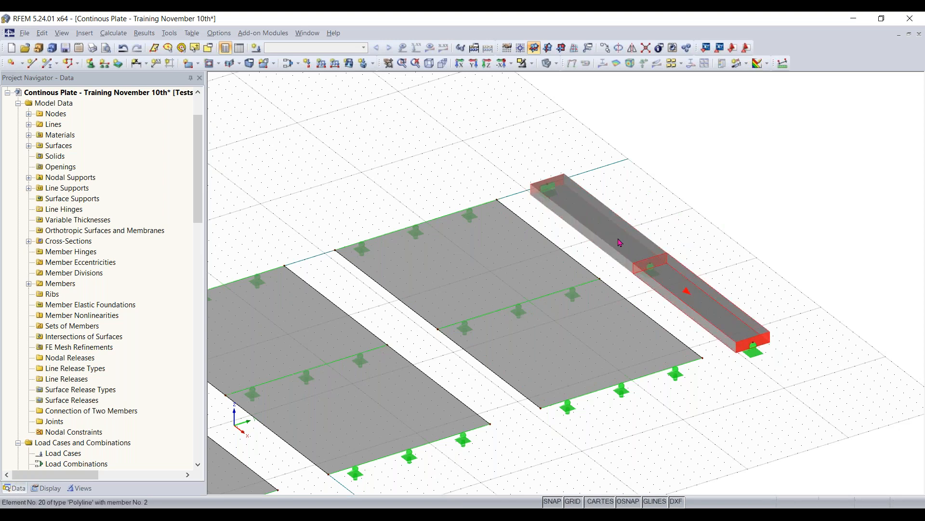
{"action": "right_click", "coordinate": [601, 230]}
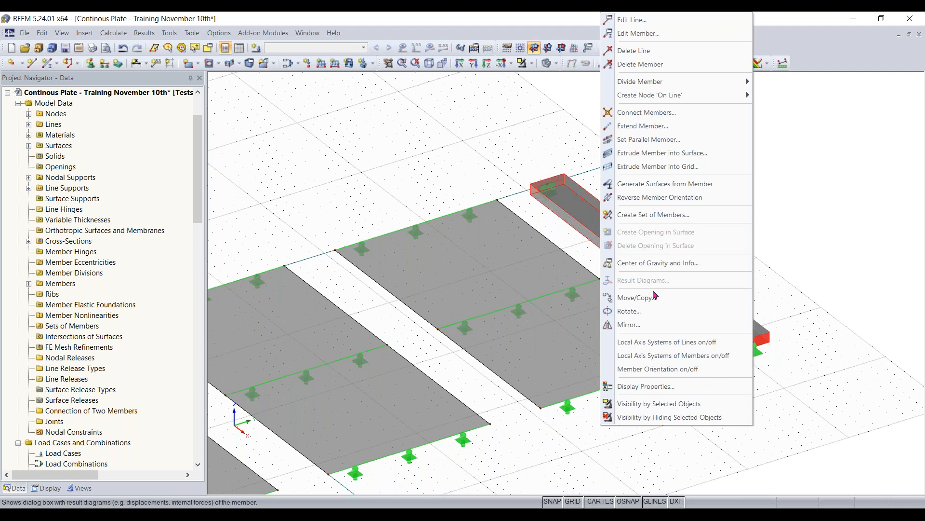
{"action": "left_click", "coordinate": [675, 357]}
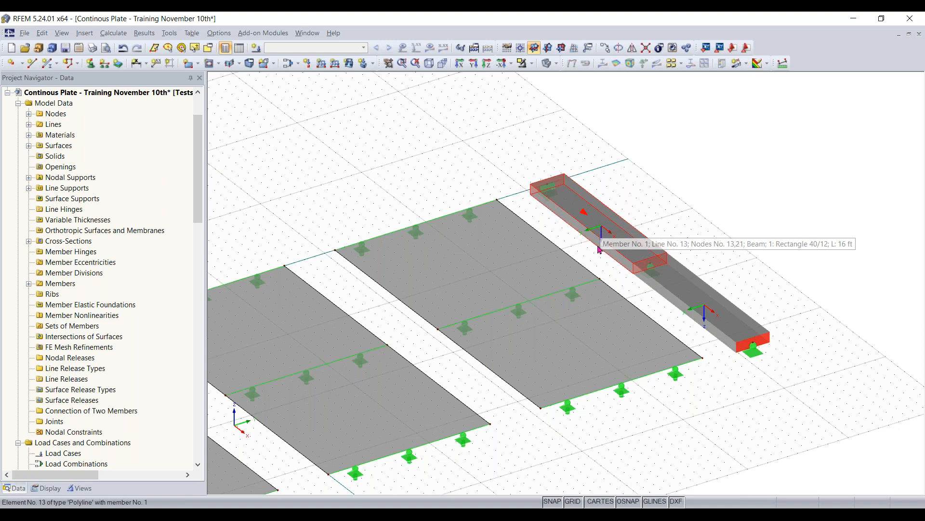
{"action": "scroll", "coordinate": [602, 251], "scroll_direction": "up", "scroll_amount": 2}
{"action": "middle_click_drag", "start_coordinate": [611, 282], "coordinate": [577, 285]}
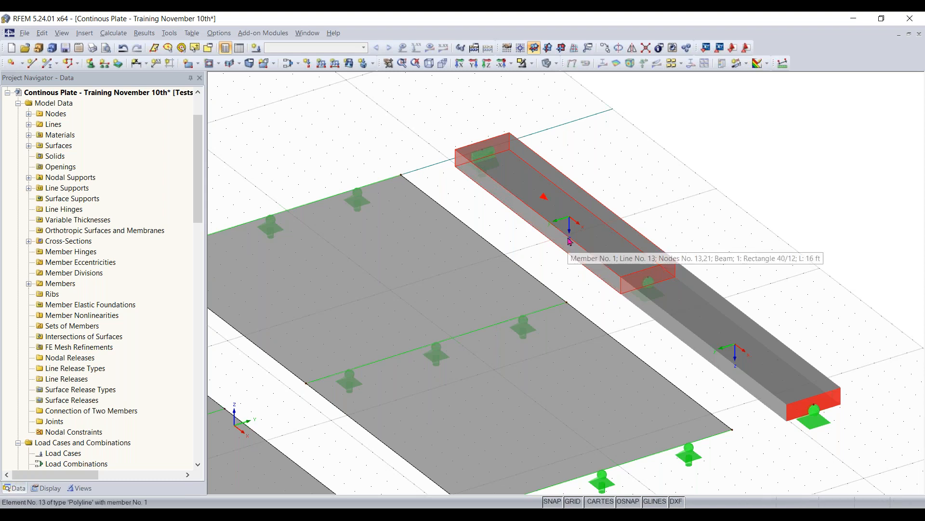
{"action": "scroll", "coordinate": [589, 229], "scroll_direction": "down", "scroll_amount": 3}
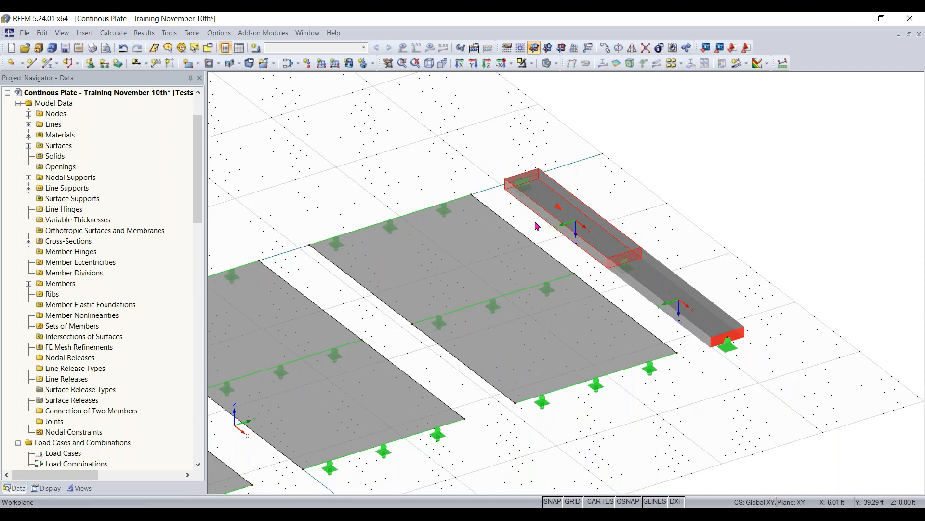
{"action": "scroll", "coordinate": [559, 207], "scroll_direction": "down", "scroll_amount": 1}
{"action": "middle_click_drag", "start_coordinate": [604, 200], "coordinate": [695, 201]}
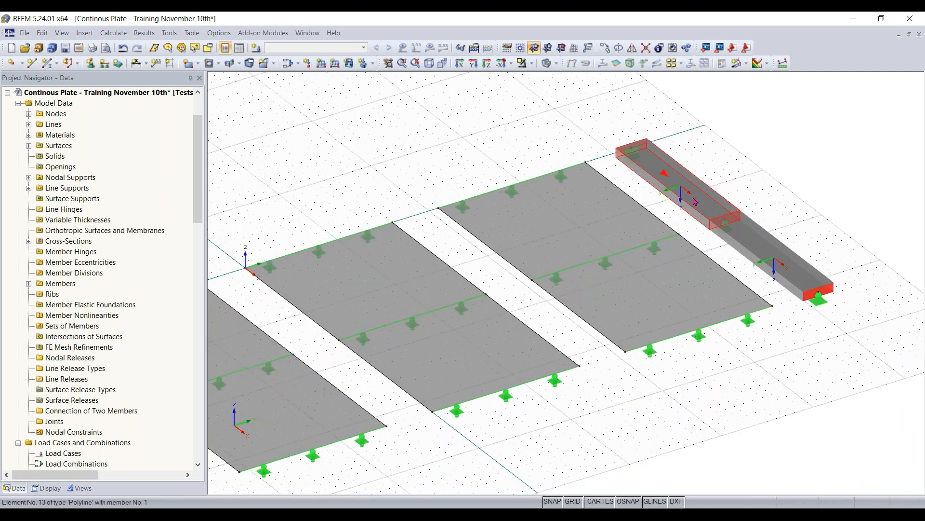
{"action": "right_click", "coordinate": [695, 202]}
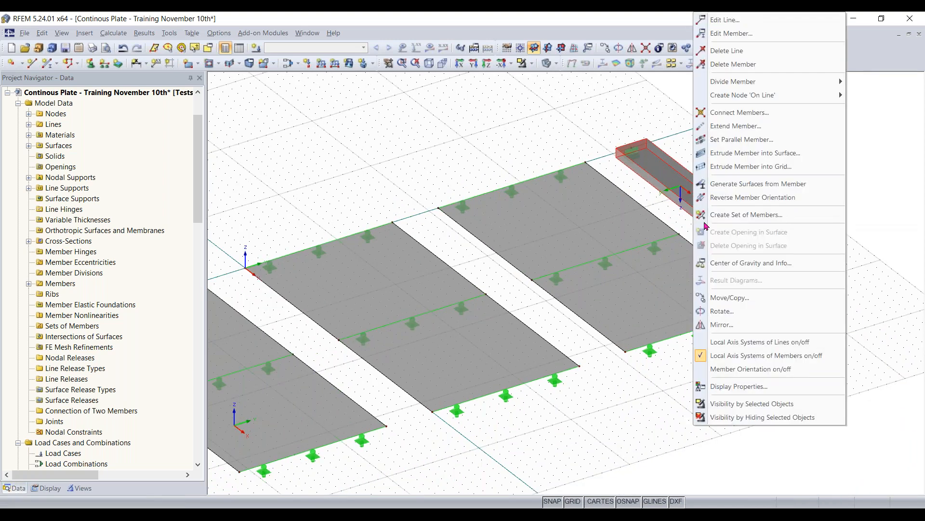
{"action": "left_click", "coordinate": [766, 357]}
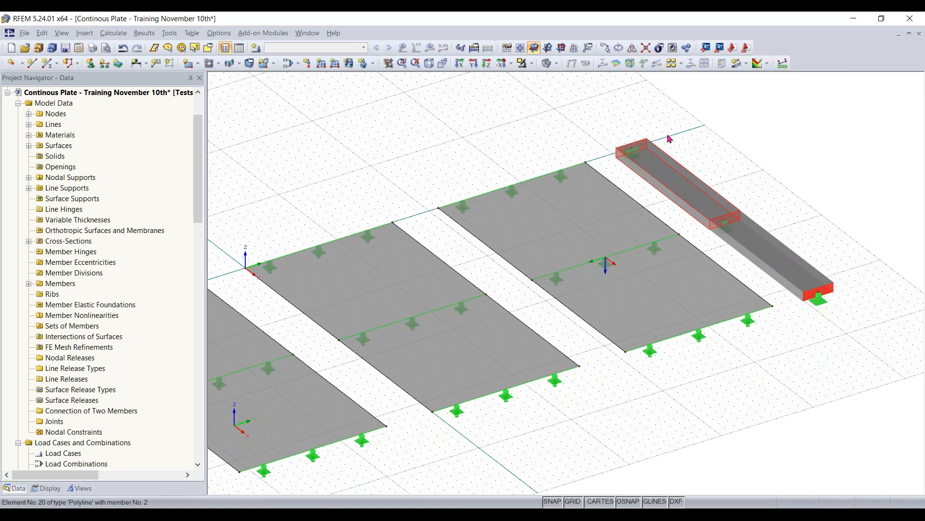
{"action": "middle_click_drag", "start_coordinate": [599, 367], "coordinate": [653, 345]}
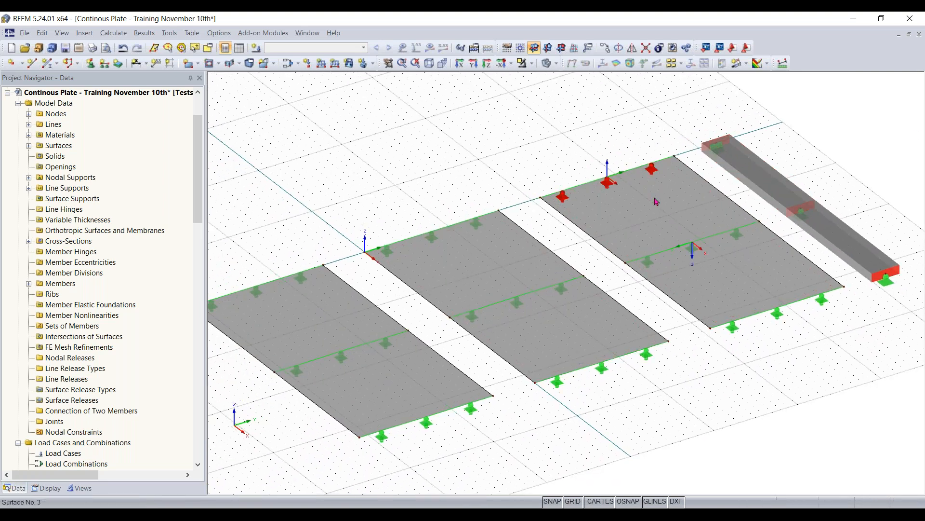
{"action": "scroll", "coordinate": [657, 198], "scroll_direction": "down", "scroll_amount": 1}
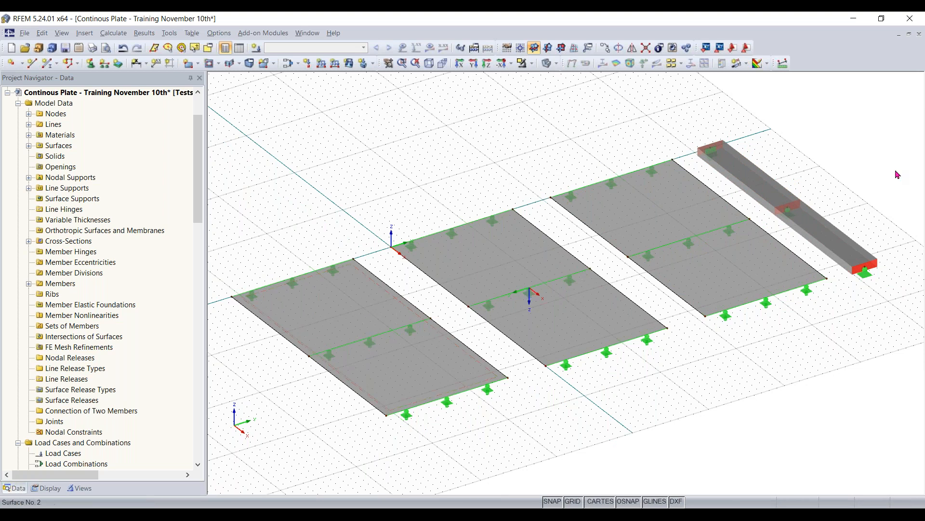
{"action": "left_click", "coordinate": [642, 204]}
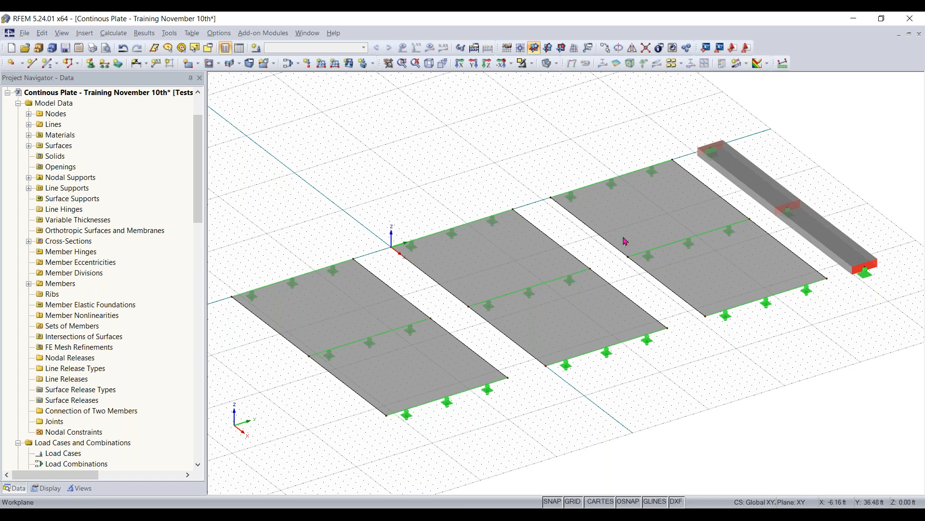
{"action": "left_click", "coordinate": [914, 55]}
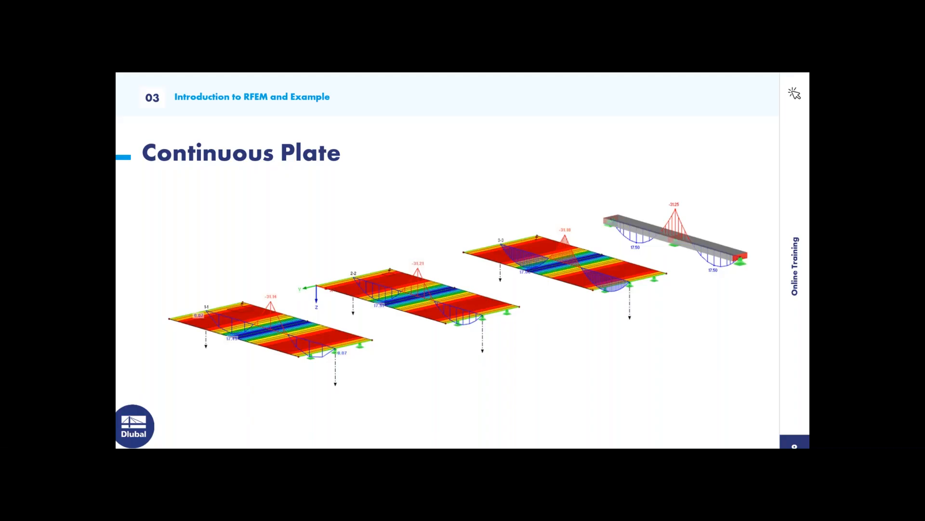
{"action": "key", "text": "Right"}
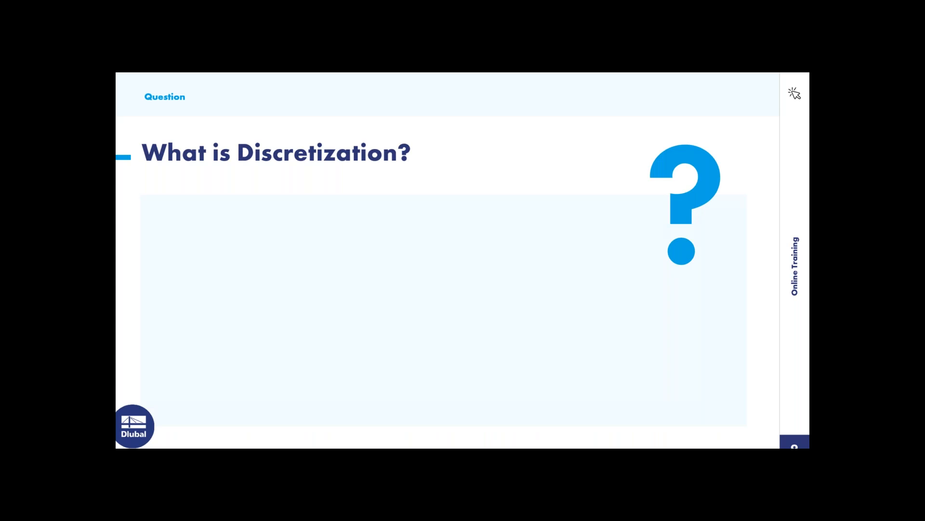
{"action": "key", "text": "Right"}
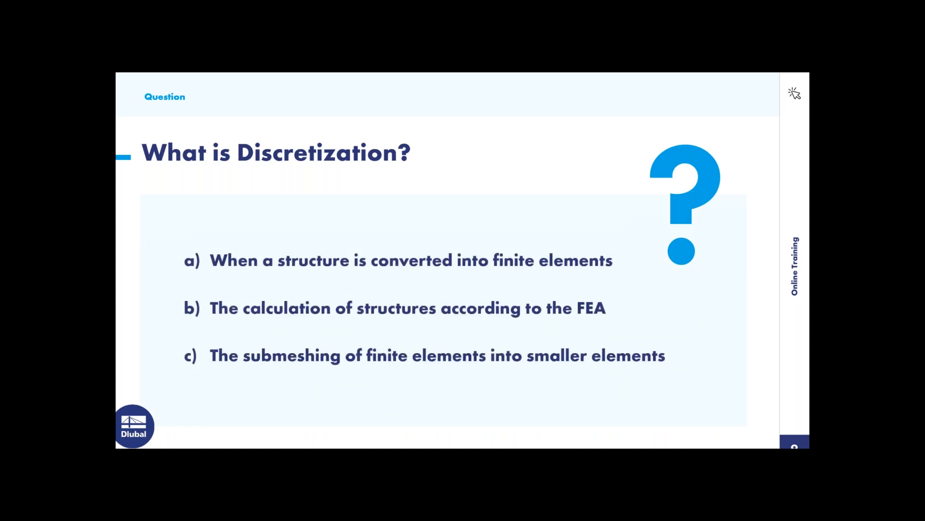
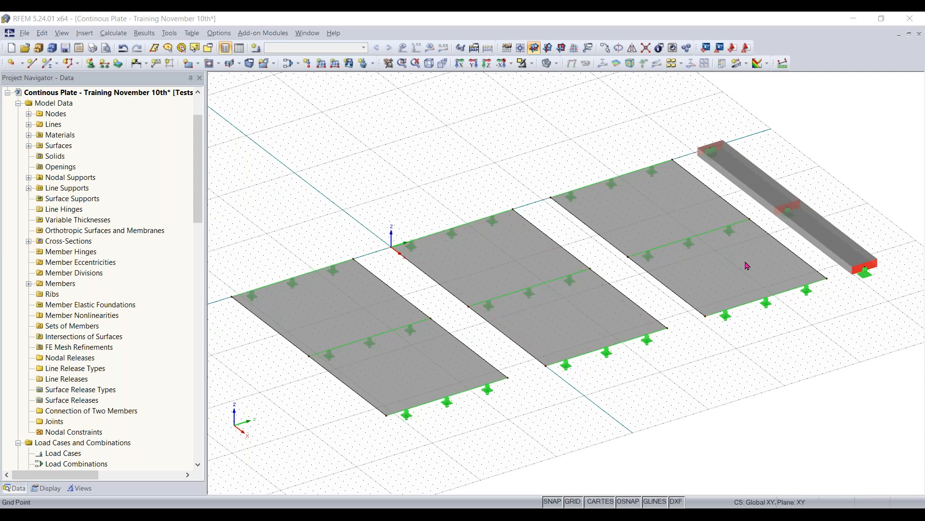
- Create load case 1 with the description "Test - Dead load"
{"action": "scroll", "coordinate": [688, 372], "scroll_direction": "down", "scroll_amount": 1}
{"action": "scroll", "coordinate": [688, 371], "scroll_direction": "down", "scroll_amount": 4}
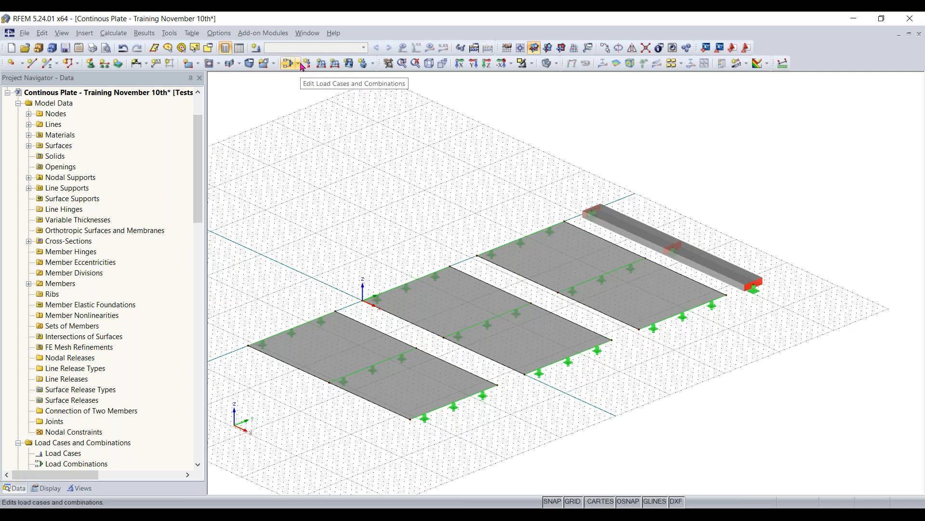
{"action": "left_click", "coordinate": [299, 65]}
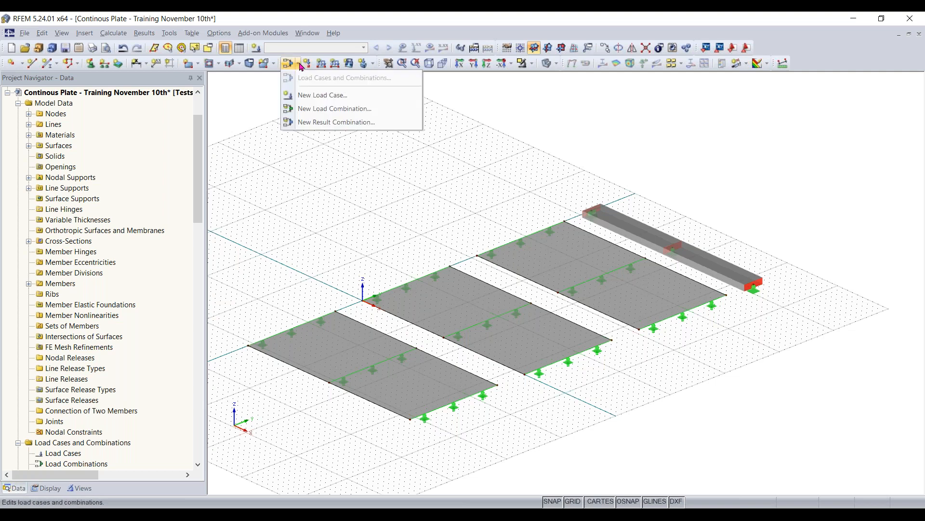
{"action": "left_click", "coordinate": [310, 96]}
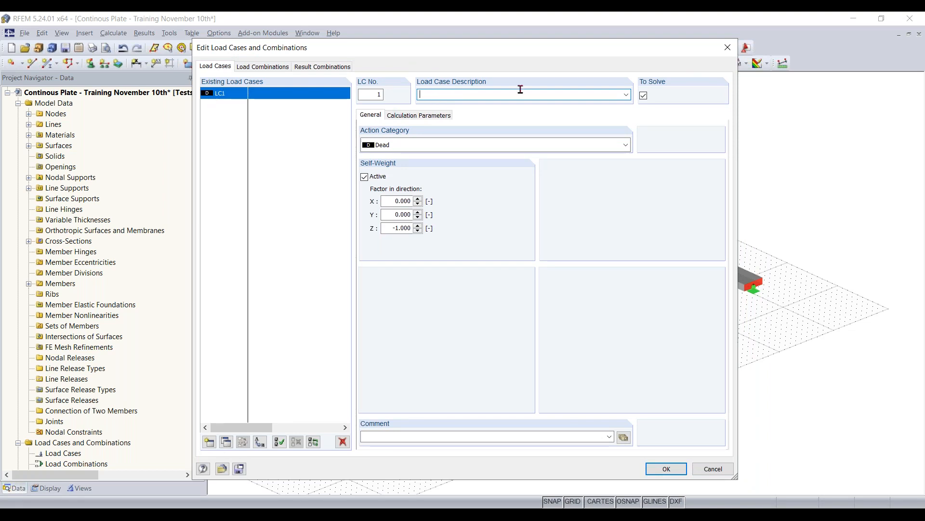
{"action": "type", "text": "st - Dead load"}
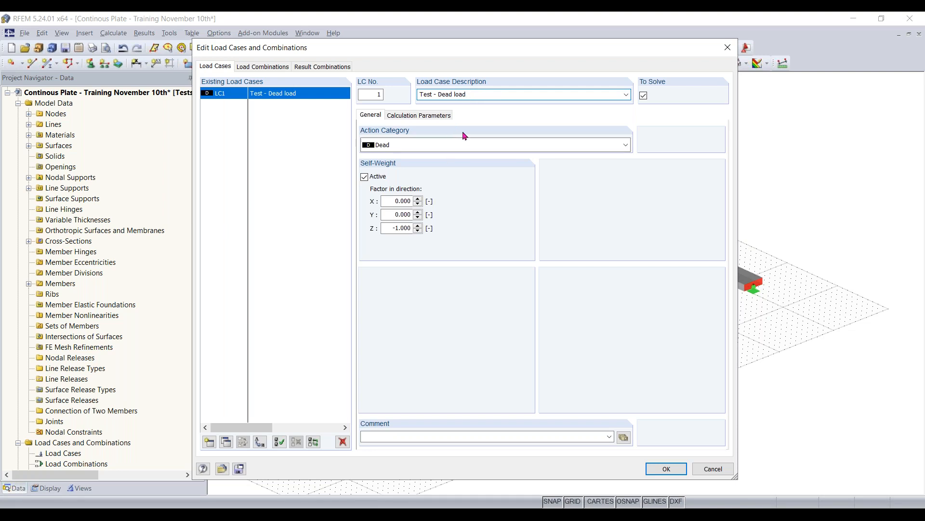
- Assign the Dead action category to the load case, deactivate its self-weight, and confirm the load case
{"action": "left_click", "coordinate": [436, 145]}
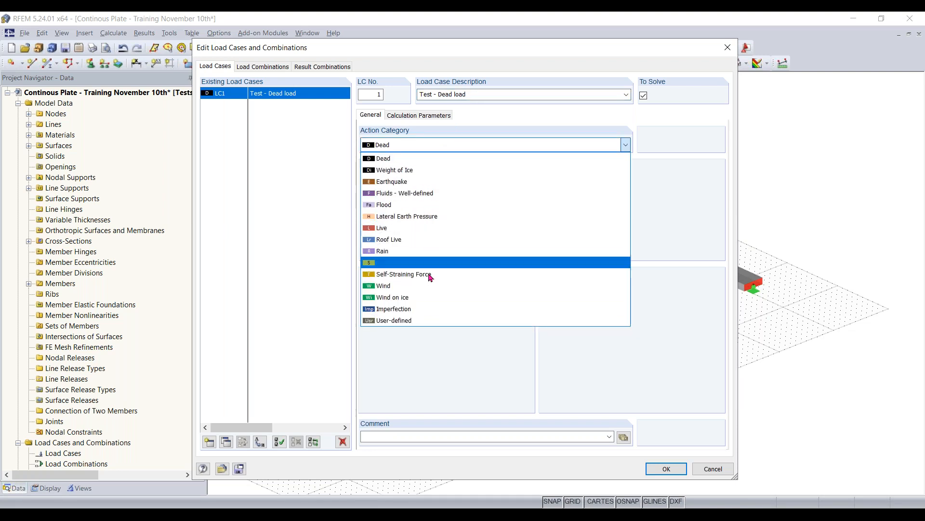
{"action": "left_click", "coordinate": [433, 158]}
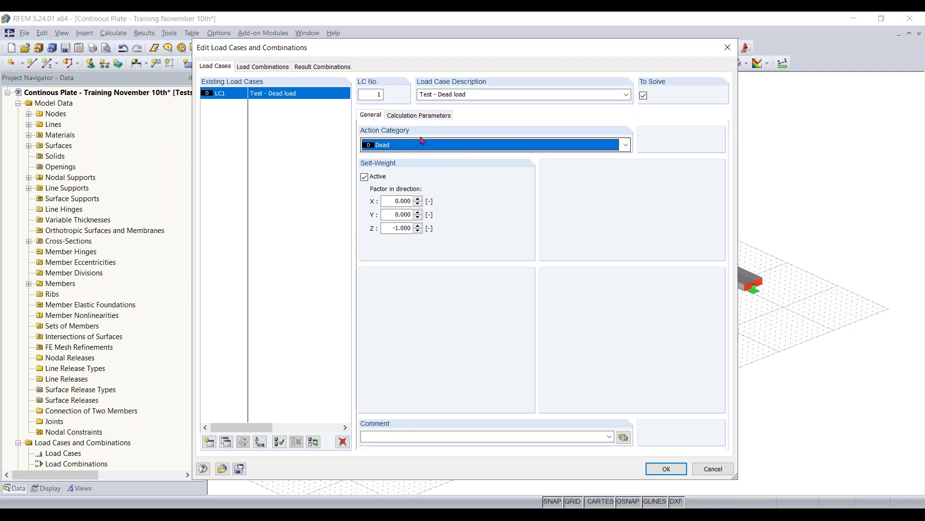
{"action": "left_click", "coordinate": [399, 145]}
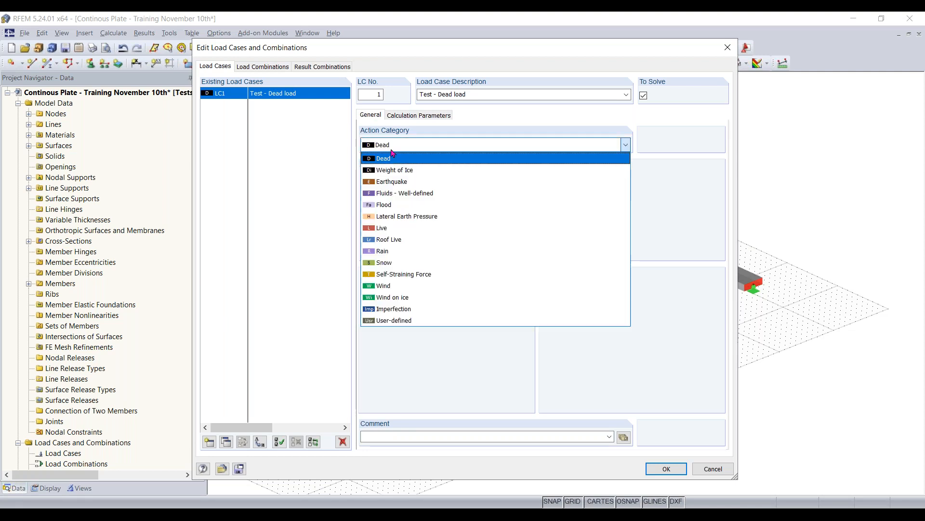
{"action": "left_click", "coordinate": [394, 159]}
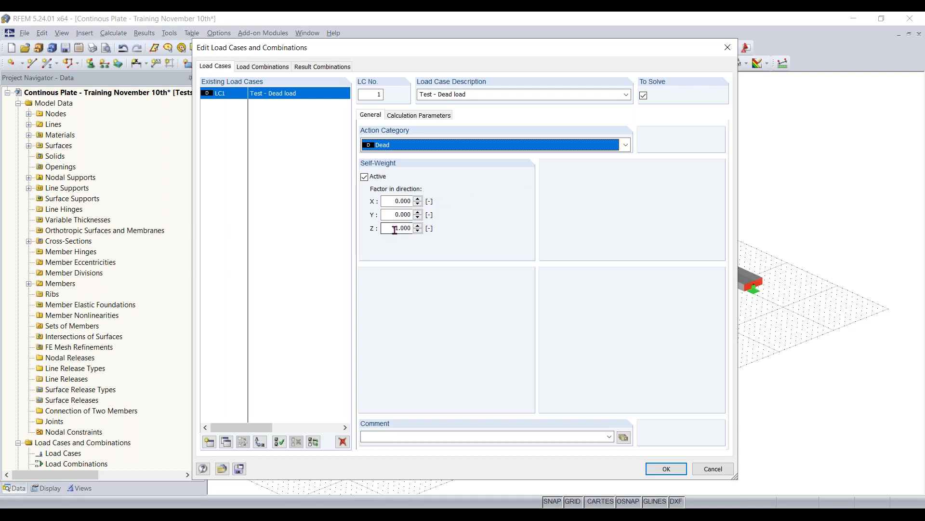
{"action": "left_click_drag", "start_coordinate": [387, 228], "coordinate": [423, 228]}
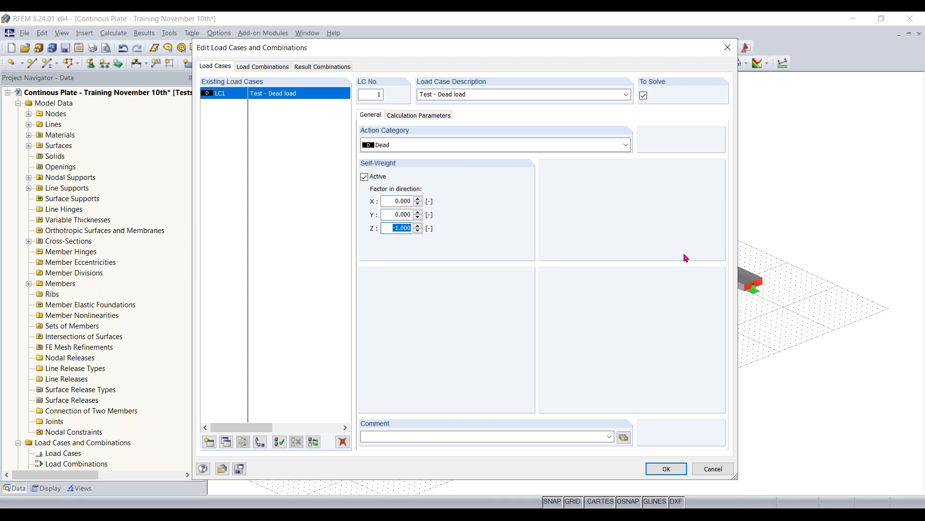
{"action": "left_click", "coordinate": [365, 177]}
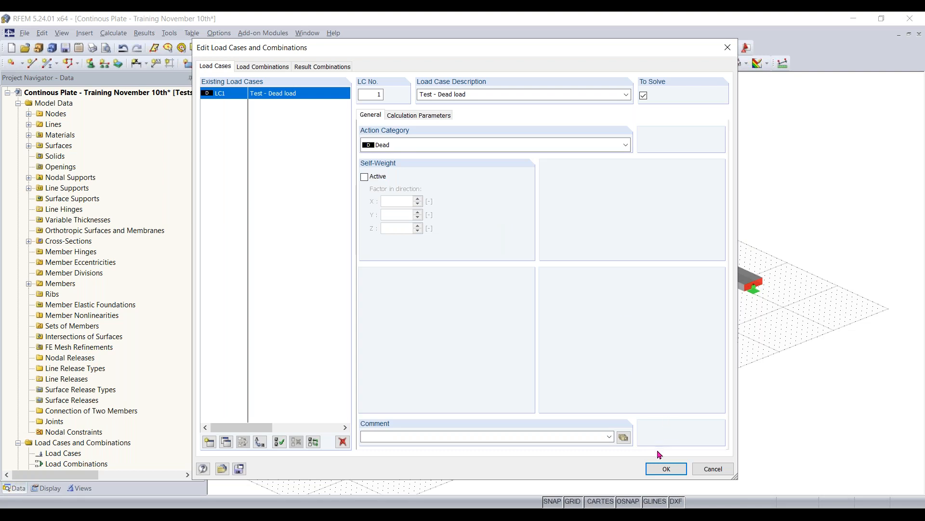
{"action": "left_click", "coordinate": [662, 469]}
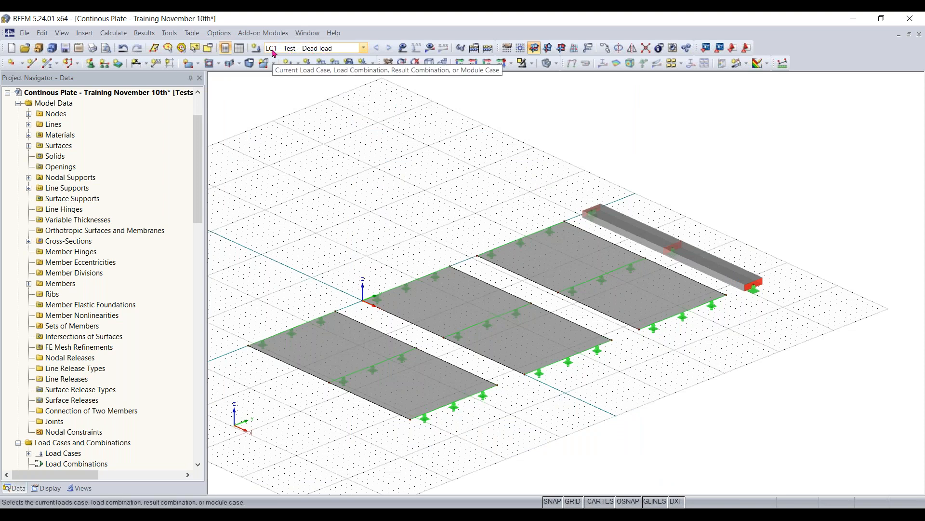
- With LC1 as the current load case, define a uniform surface force load of -0.210 ksf in global direction ZL
{"action": "left_click", "coordinate": [321, 50]}
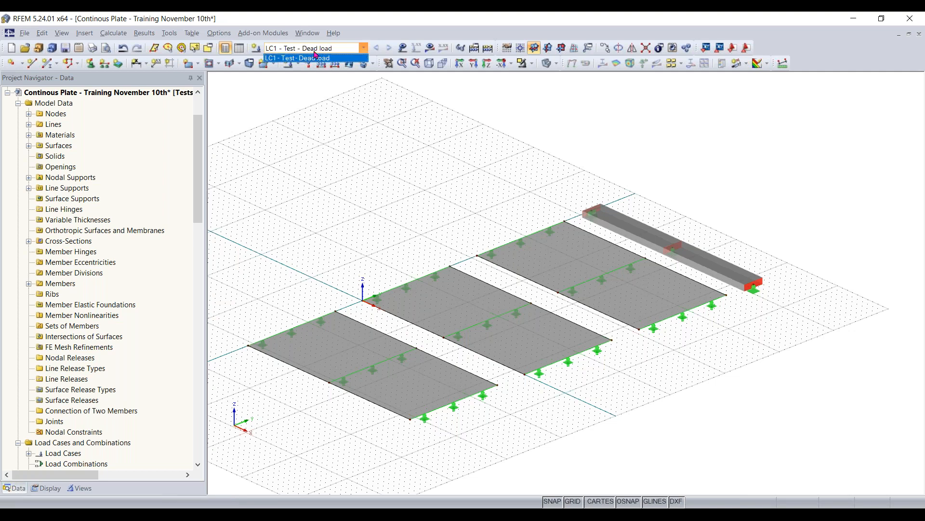
{"action": "left_click", "coordinate": [315, 56]}
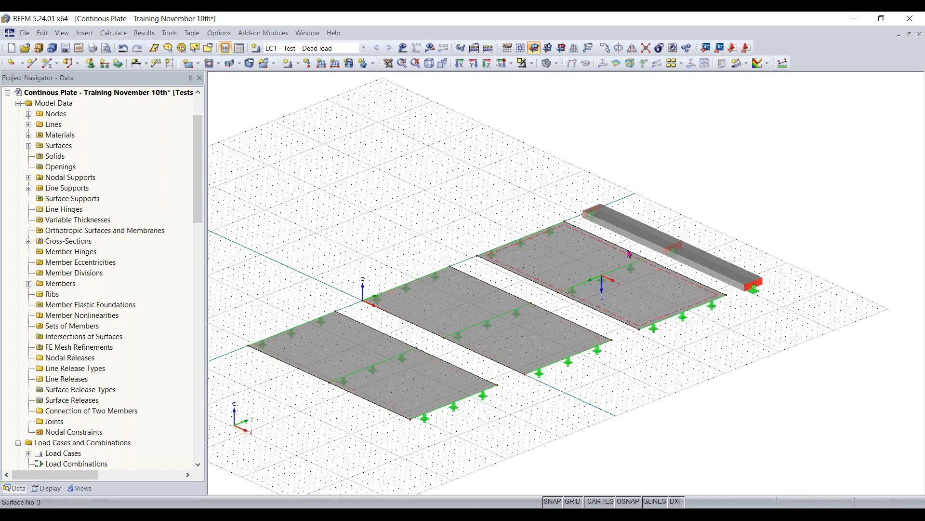
{"action": "left_click", "coordinate": [348, 64]}
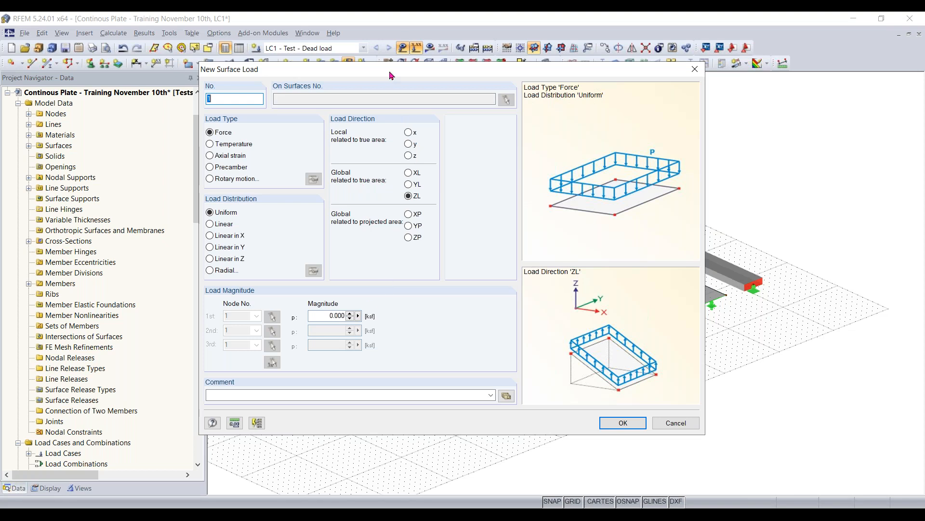
{"action": "left_click_drag", "start_coordinate": [386, 69], "coordinate": [408, 58]}
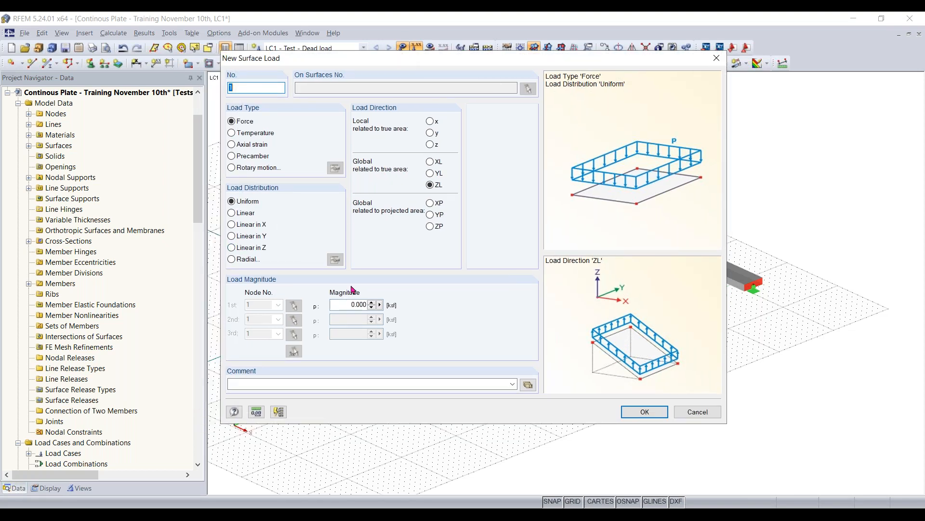
{"action": "left_click", "coordinate": [343, 305]}
{"action": "key", "text": "BackSpace"}
{"action": "type", "text": "-0.210"}
{"action": "left_click", "coordinate": [644, 412]}
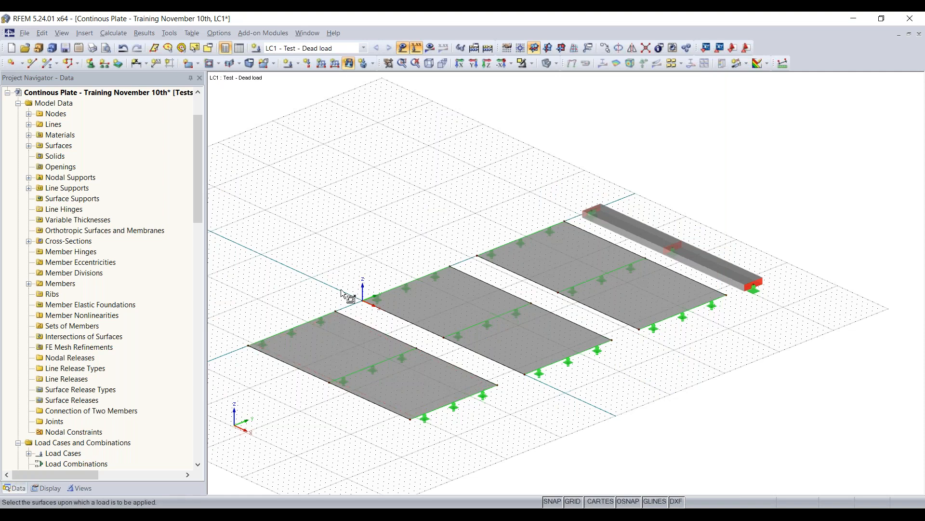
- Apply the new surface load to all three concrete surfaces and end the placement
{"action": "left_click", "coordinate": [344, 338]}
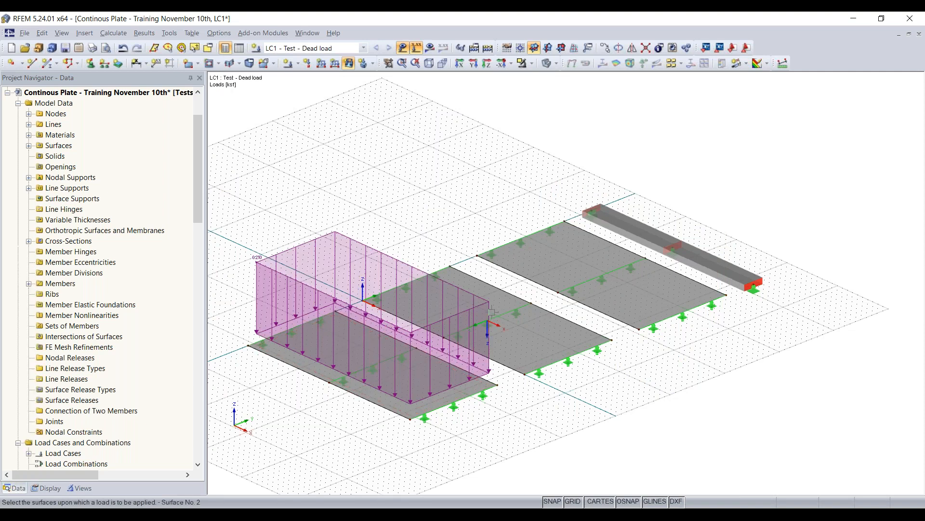
{"action": "left_click", "coordinate": [540, 328]}
{"action": "left_click", "coordinate": [638, 318]}
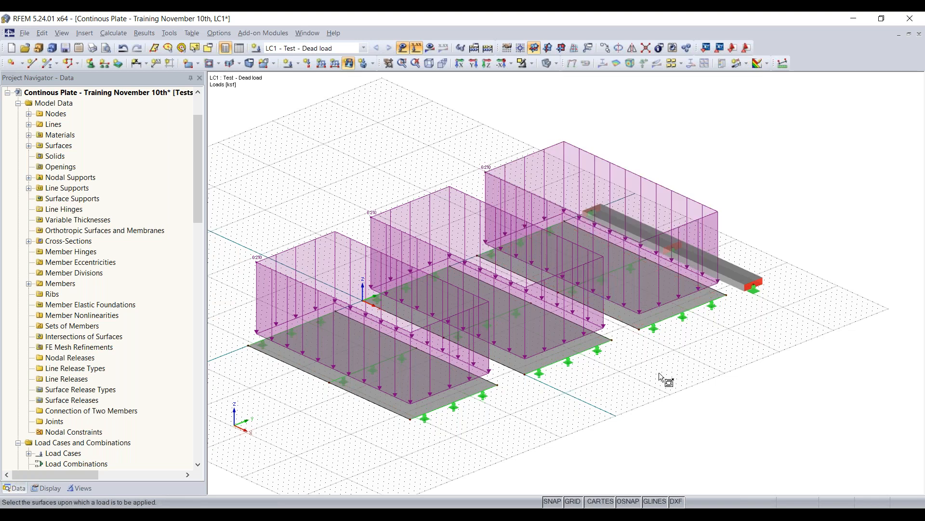
{"action": "key", "text": "Escape"}
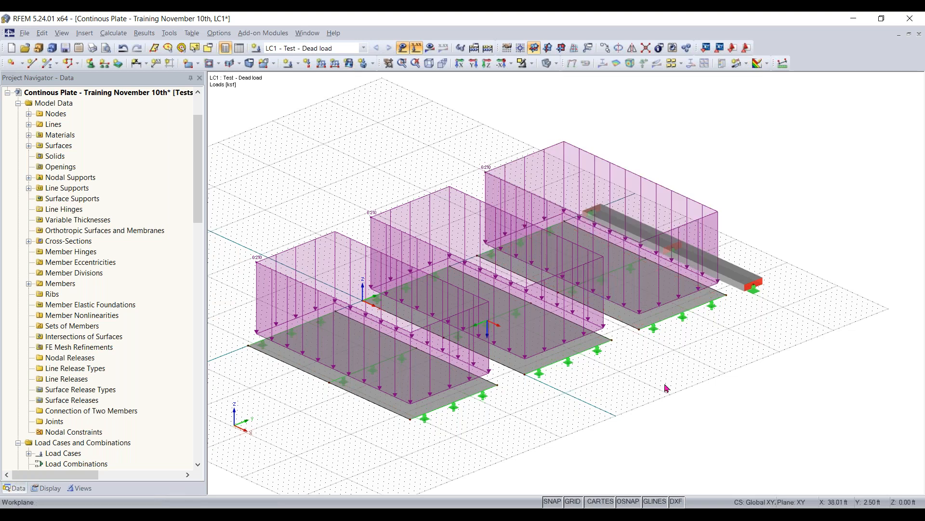
- Define a uniform member force load of -0.210 kip/ft in global direction ZL
{"action": "middle_click_drag", "start_coordinate": [643, 418], "coordinate": [554, 386], "text": "ctrl"}
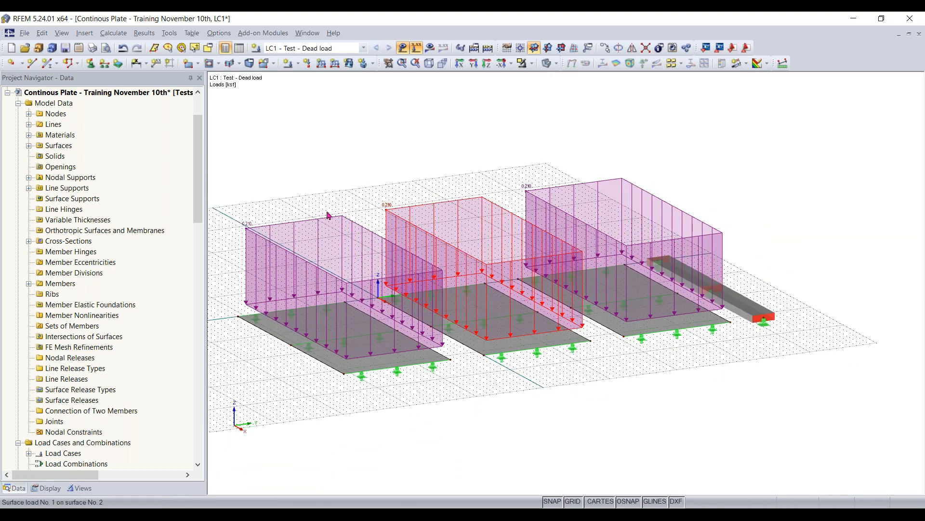
{"action": "middle_click_drag", "start_coordinate": [771, 405], "coordinate": [566, 427], "text": "ctrl"}
{"action": "scroll", "coordinate": [661, 443], "scroll_direction": "down", "scroll_amount": 1}
{"action": "middle_click_drag", "start_coordinate": [661, 443], "coordinate": [600, 416]}
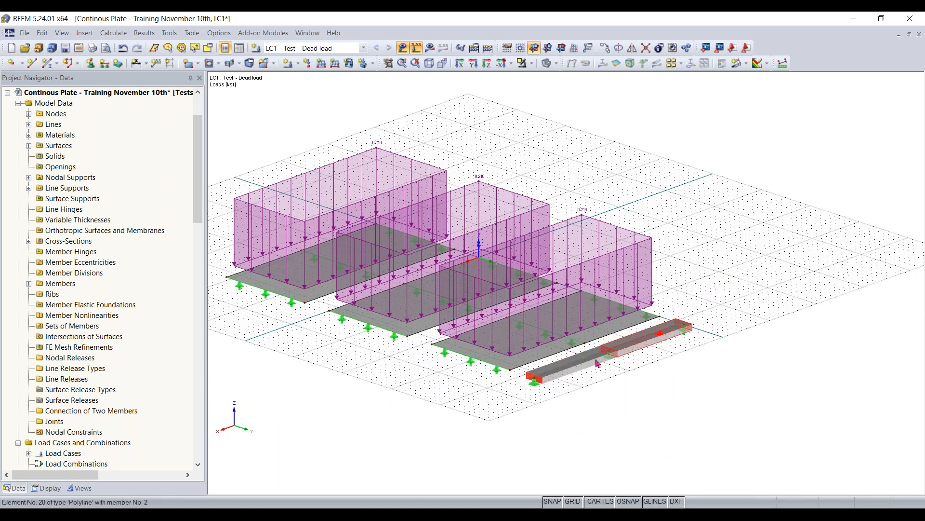
{"action": "scroll", "coordinate": [593, 372], "scroll_direction": "up", "scroll_amount": 3}
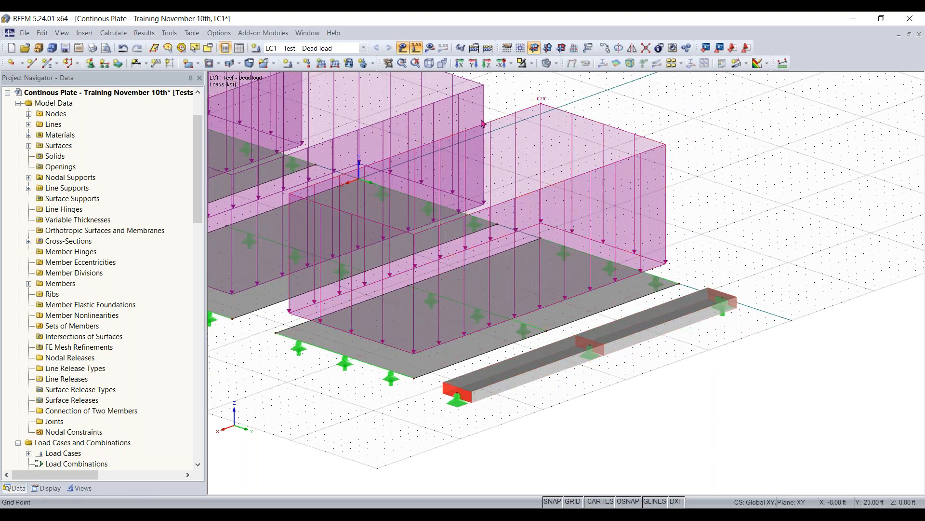
{"action": "left_click", "coordinate": [321, 63]}
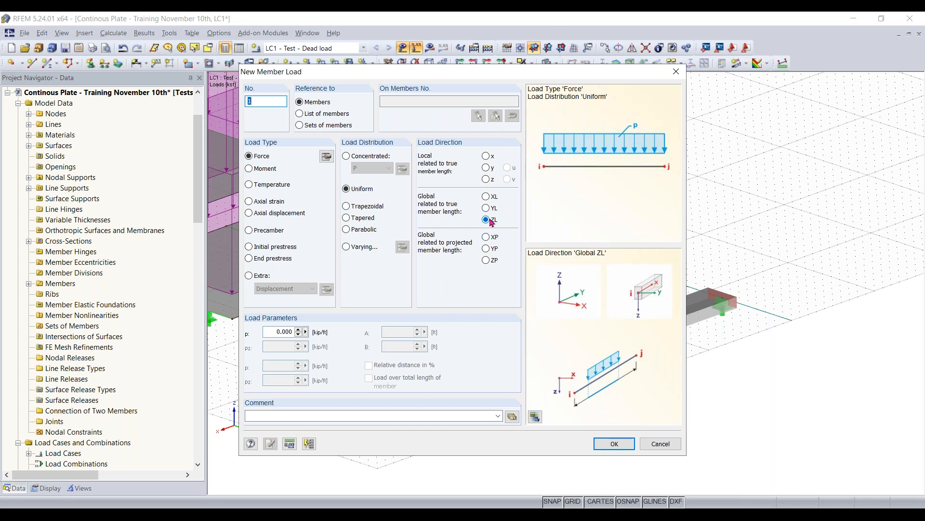
{"action": "left_click", "coordinate": [268, 331]}
{"action": "key", "text": "BackSpace"}
{"action": "left_click", "coordinate": [282, 332]}
{"action": "left_click", "coordinate": [614, 444]}
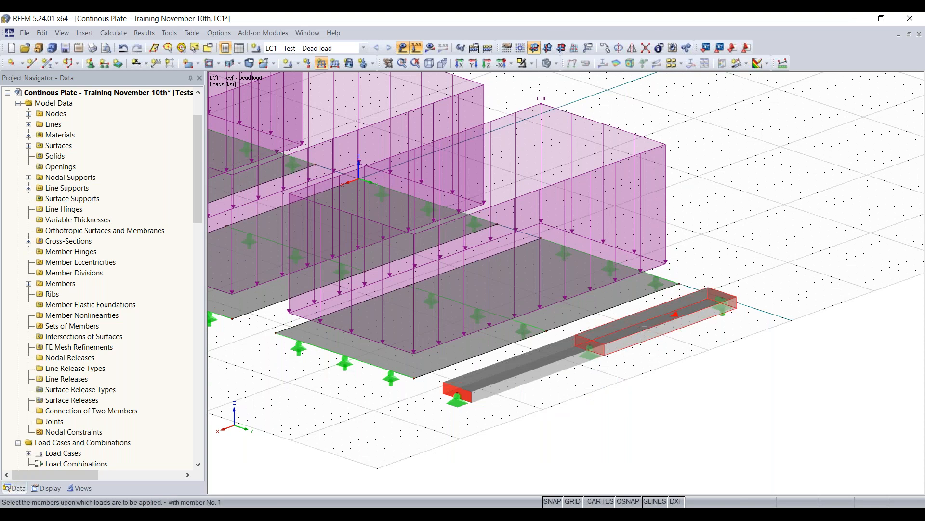
- Apply the new member load to both beam members and end the placement
{"action": "left_click", "coordinate": [645, 330]}
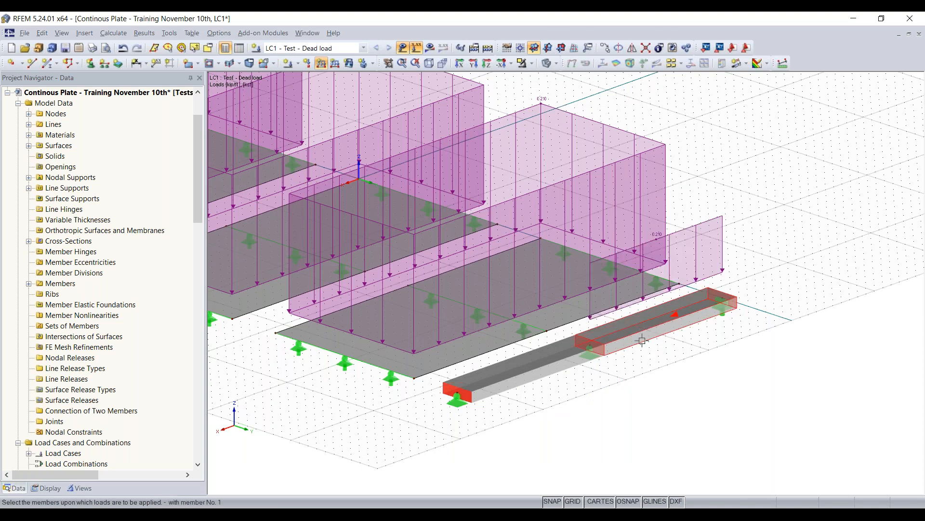
{"action": "left_click", "coordinate": [533, 374]}
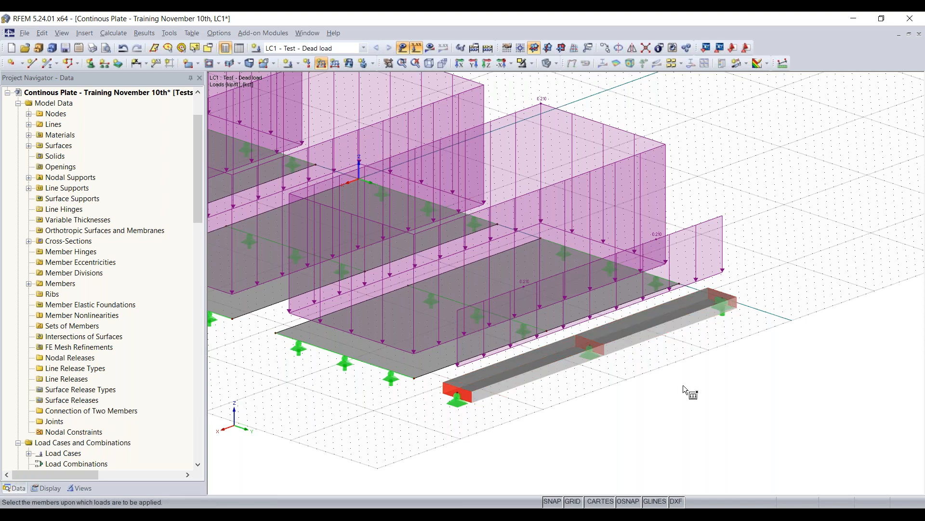
{"action": "key", "text": "Escape"}
- Examine the load eccentricity options of a new member load, trying side offsets at the member start and returning to the centred position
{"action": "scroll", "coordinate": [680, 389], "scroll_direction": "down", "scroll_amount": 2}
{"action": "middle_click_drag", "start_coordinate": [675, 386], "coordinate": [748, 382]}
{"action": "scroll", "coordinate": [699, 400], "scroll_direction": "down", "scroll_amount": 1}
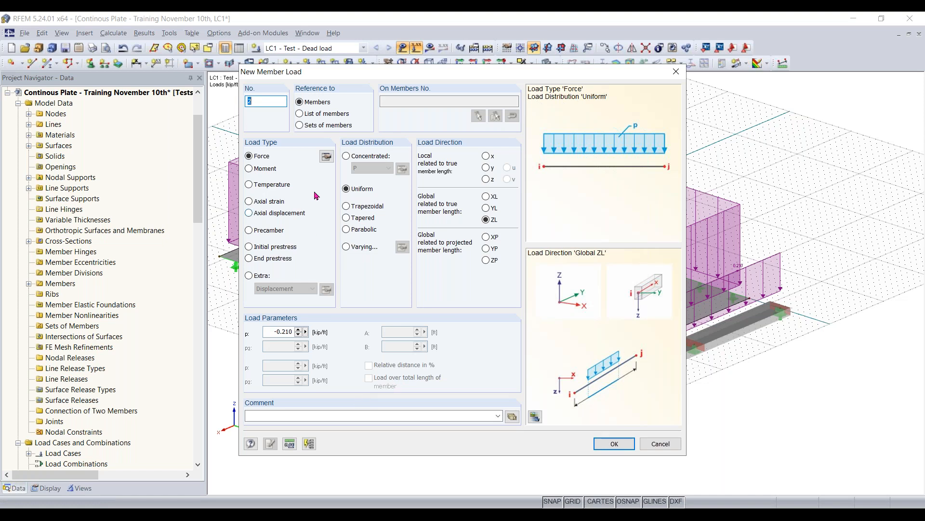
{"action": "left_click", "coordinate": [326, 157]}
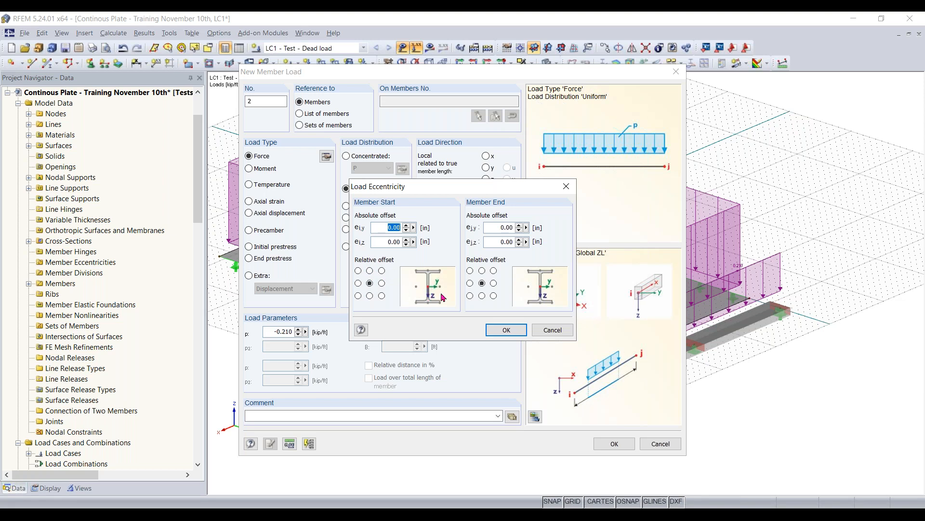
{"action": "left_click", "coordinate": [383, 284]}
{"action": "left_click", "coordinate": [357, 284]}
{"action": "left_click", "coordinate": [369, 283]}
{"action": "left_click", "coordinate": [369, 283]}
{"action": "left_click", "coordinate": [507, 330]}
{"action": "left_click", "coordinate": [327, 156]}
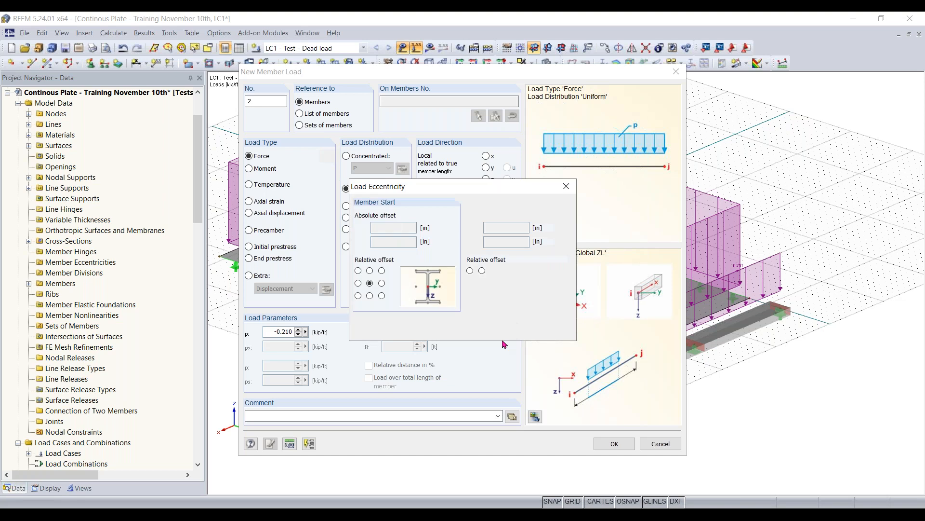
{"action": "left_click", "coordinate": [523, 331]}
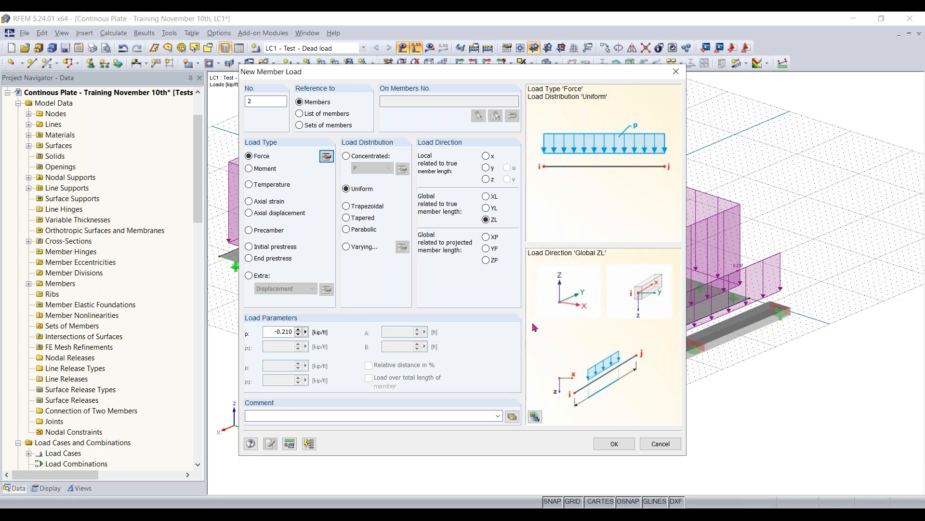
{"action": "left_click", "coordinate": [614, 444]}
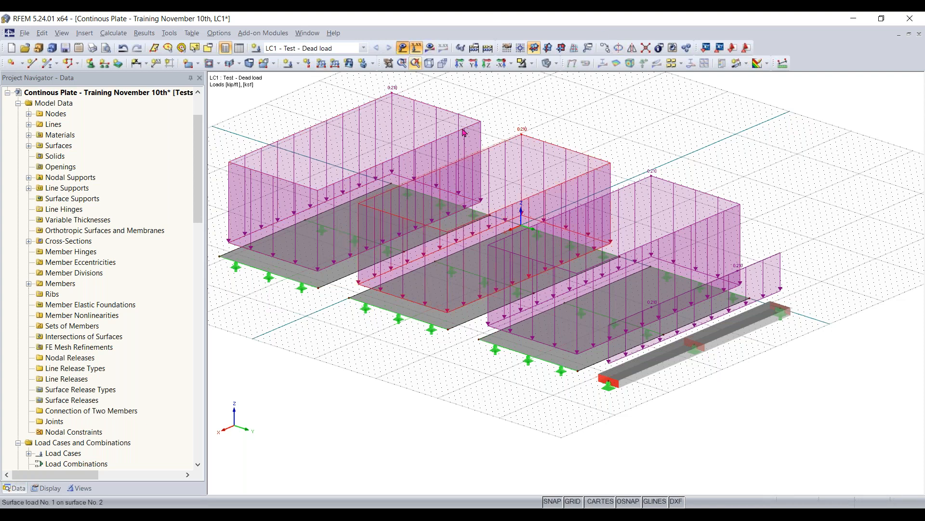
- Hide the load display and generate the FE mesh for the plate model
{"action": "left_click", "coordinate": [403, 48]}
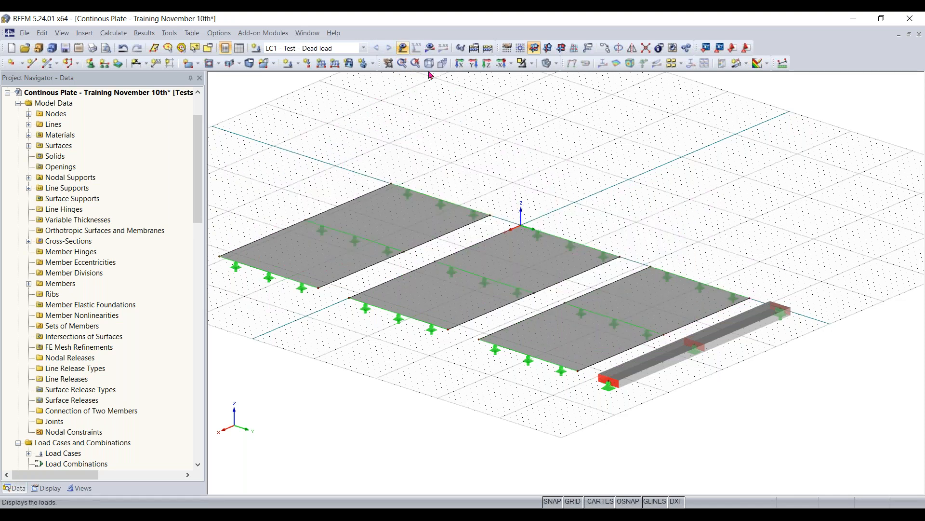
{"action": "middle_click_drag", "start_coordinate": [415, 378], "coordinate": [411, 399], "text": "ctrl"}
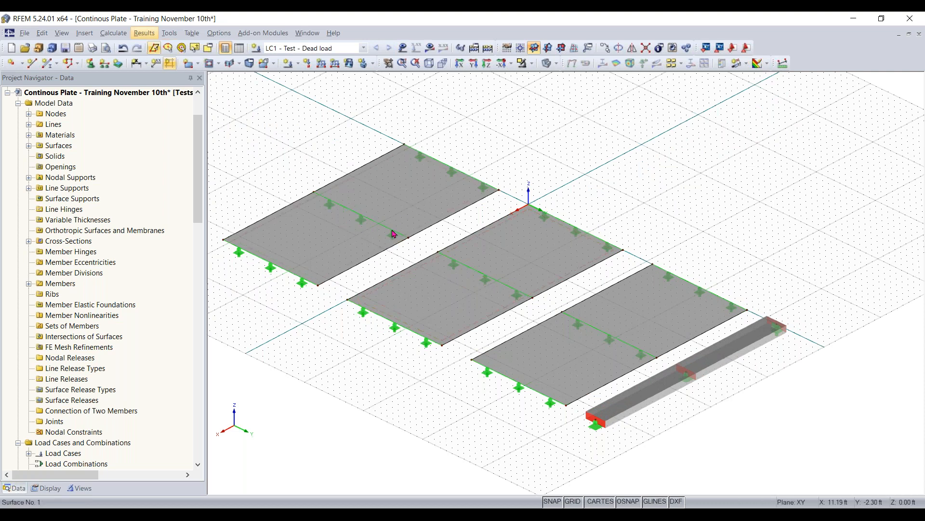
{"action": "left_click", "coordinate": [116, 34]}
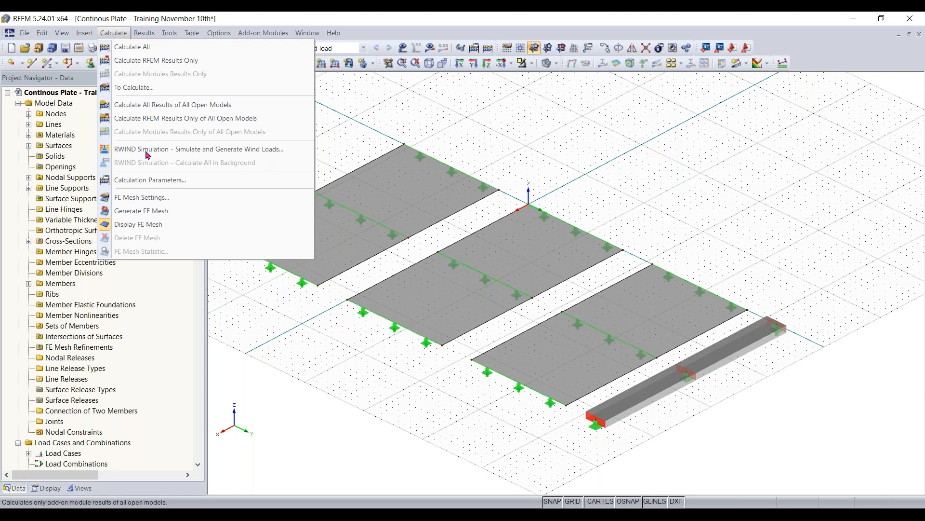
{"action": "left_click", "coordinate": [150, 216]}
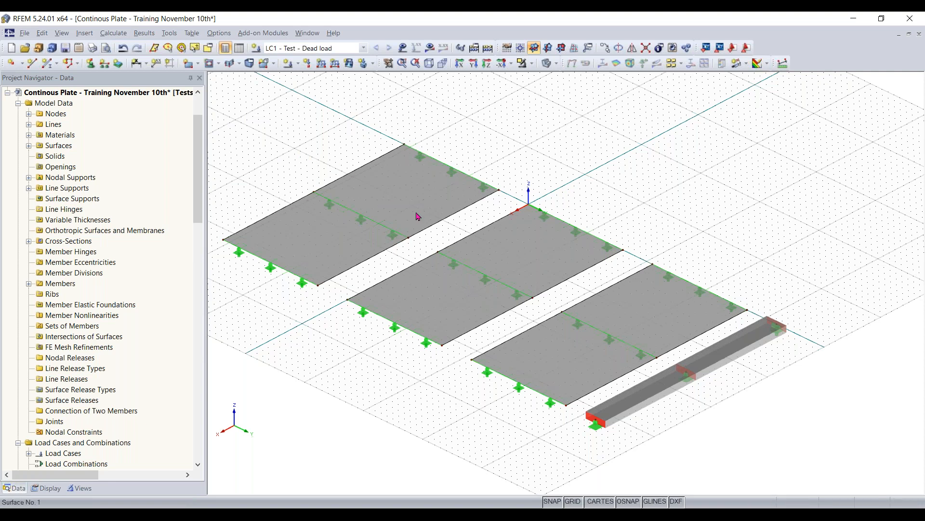
{"action": "scroll", "coordinate": [557, 375], "scroll_direction": "up", "scroll_amount": 6}
{"action": "scroll", "coordinate": [558, 375], "scroll_direction": "down", "scroll_amount": 6}
{"action": "middle_click_drag", "start_coordinate": [557, 375], "coordinate": [579, 360]}
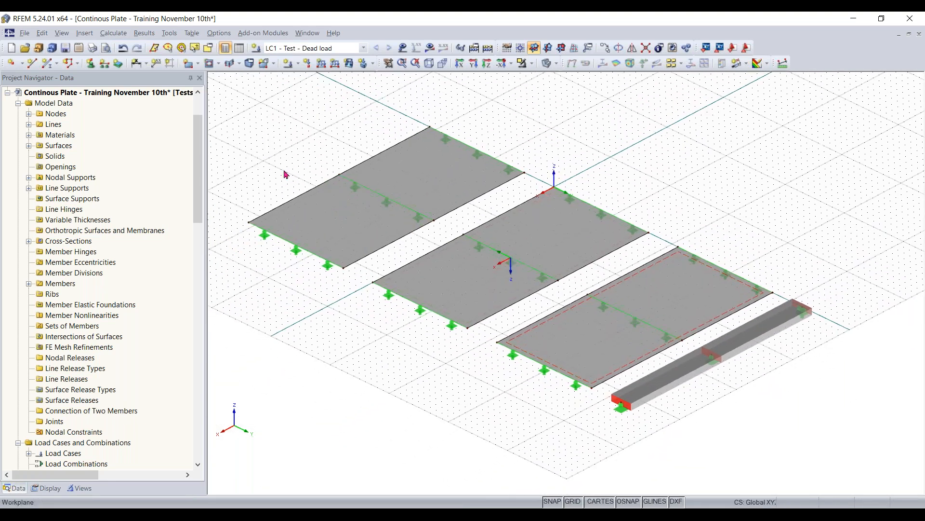
- Check the FE mesh display settings for members, surfaces and solids
{"action": "left_click", "coordinate": [113, 33]}
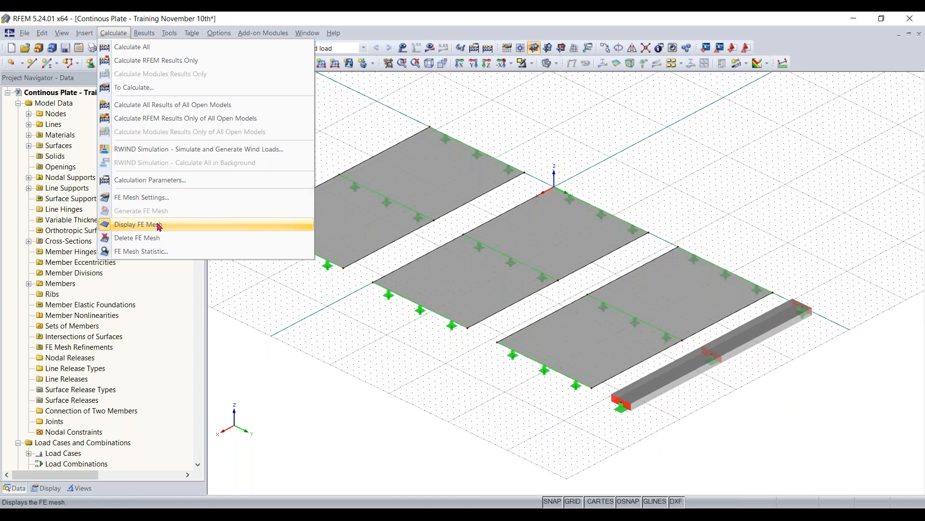
{"action": "left_click", "coordinate": [380, 333]}
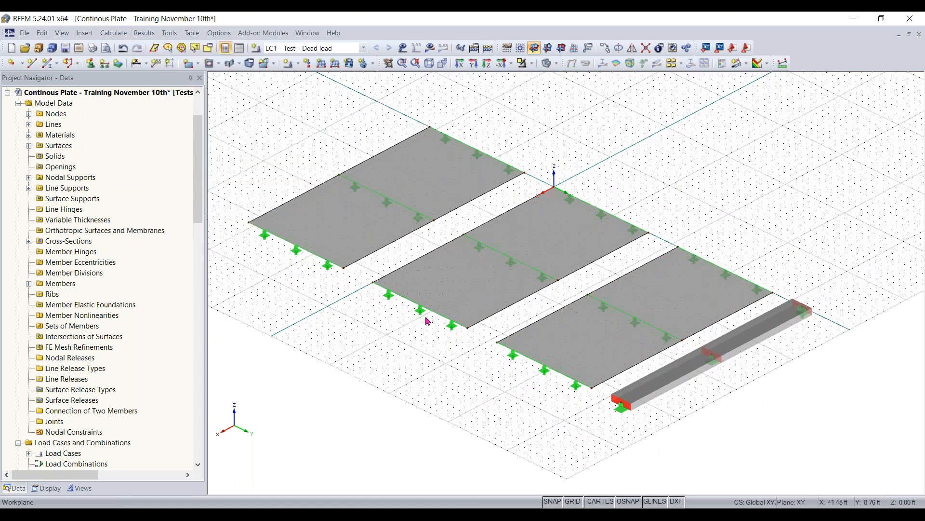
{"action": "scroll", "coordinate": [440, 286], "scroll_direction": "up", "scroll_amount": 6}
{"action": "scroll", "coordinate": [440, 289], "scroll_direction": "down", "scroll_amount": 7}
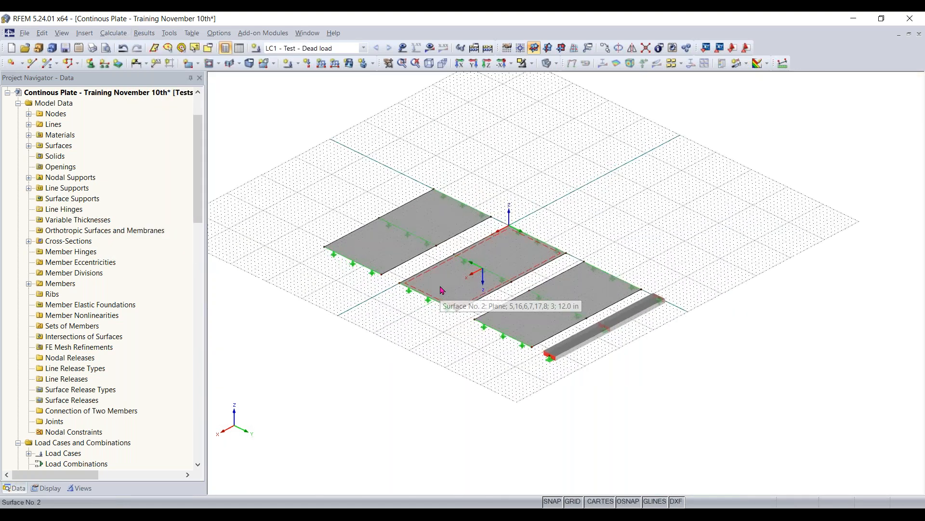
{"action": "scroll", "coordinate": [440, 289], "scroll_direction": "up", "scroll_amount": 3}
{"action": "scroll", "coordinate": [632, 354], "scroll_direction": "up", "scroll_amount": 1}
{"action": "middle_click_drag", "start_coordinate": [404, 375], "coordinate": [502, 383]}
{"action": "left_click", "coordinate": [45, 488]}
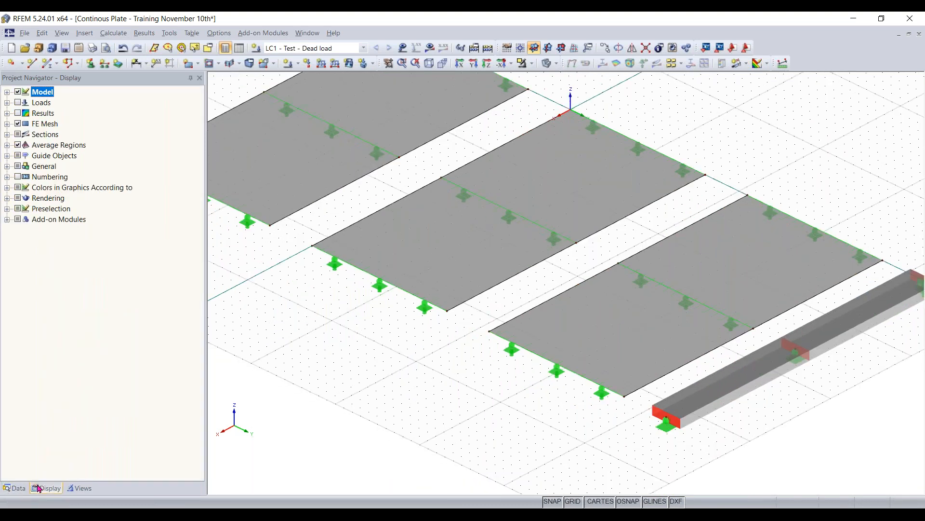
{"action": "left_click", "coordinate": [7, 92]}
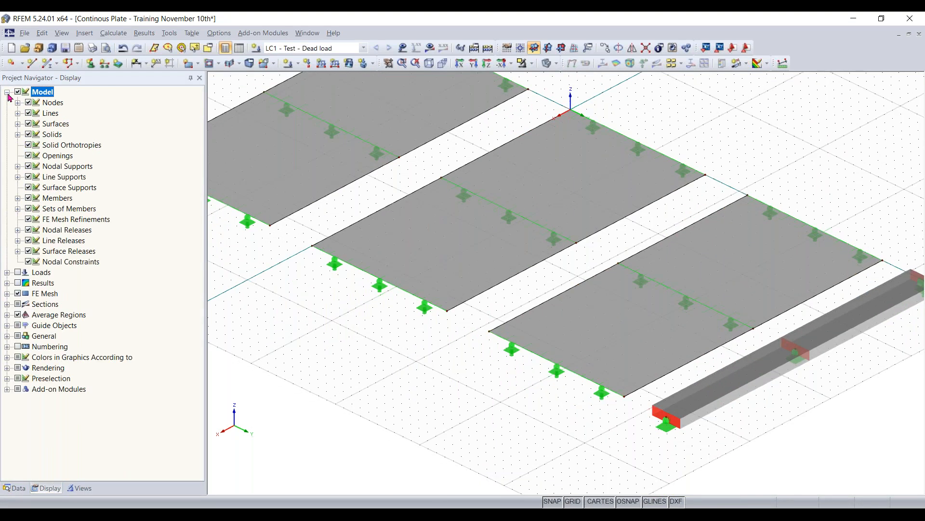
{"action": "left_click", "coordinate": [7, 293]}
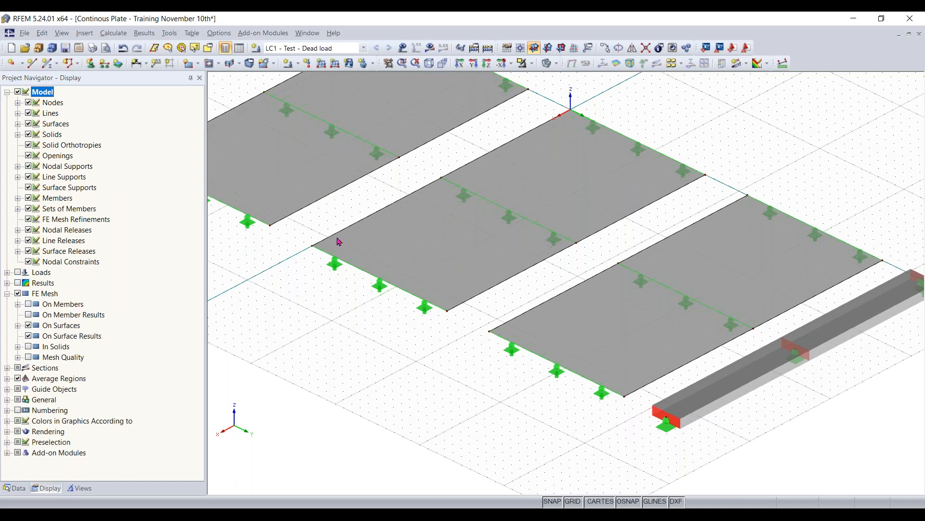
- Show the model as a wireframe and examine the FE mesh on all three surfaces
{"action": "scroll", "coordinate": [502, 206], "scroll_direction": "down", "scroll_amount": 3}
{"action": "left_click", "coordinate": [548, 63]}
{"action": "middle_click_drag", "start_coordinate": [289, 236], "coordinate": [389, 281]}
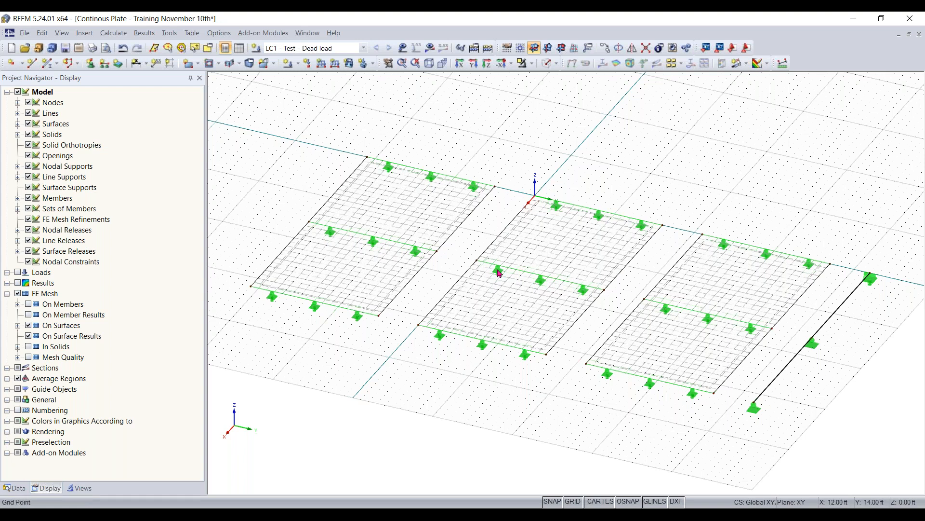
{"action": "scroll", "coordinate": [346, 272], "scroll_direction": "up", "scroll_amount": 6}
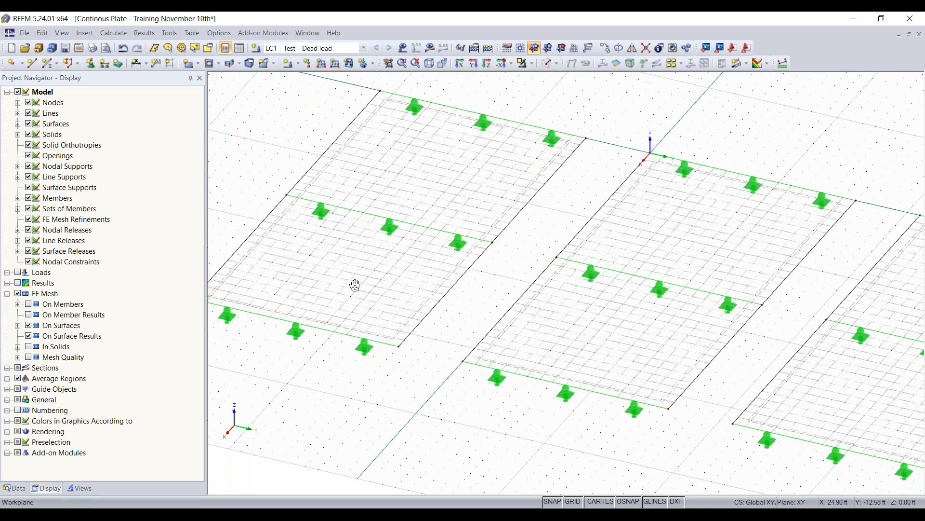
{"action": "scroll", "coordinate": [409, 292], "scroll_direction": "up", "scroll_amount": 2}
{"action": "middle_click_drag", "start_coordinate": [449, 294], "coordinate": [543, 305]}
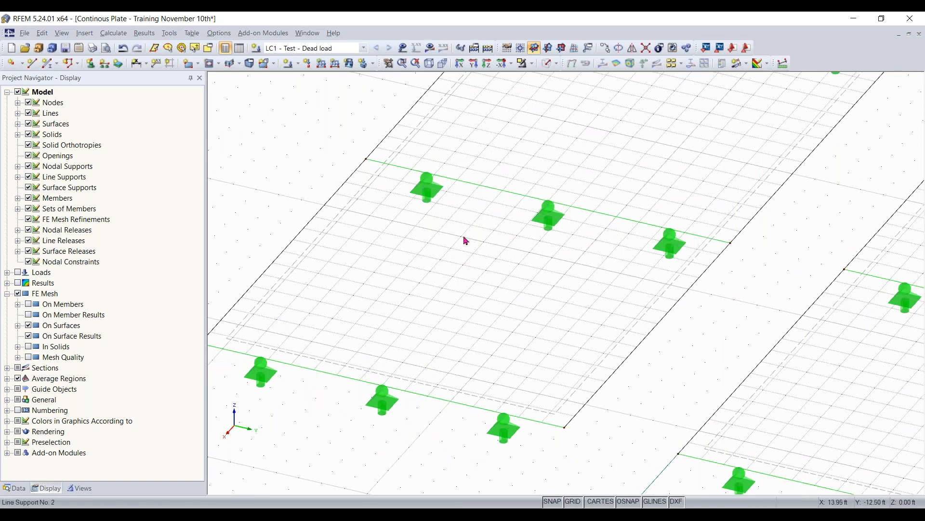
{"action": "scroll", "coordinate": [704, 347], "scroll_direction": "down", "scroll_amount": 4}
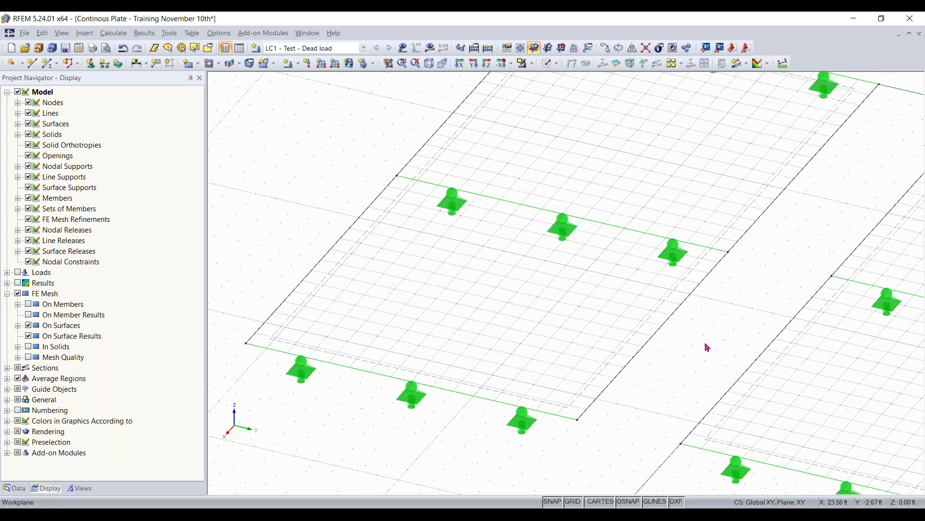
{"action": "middle_click_drag", "start_coordinate": [704, 349], "coordinate": [384, 275]}
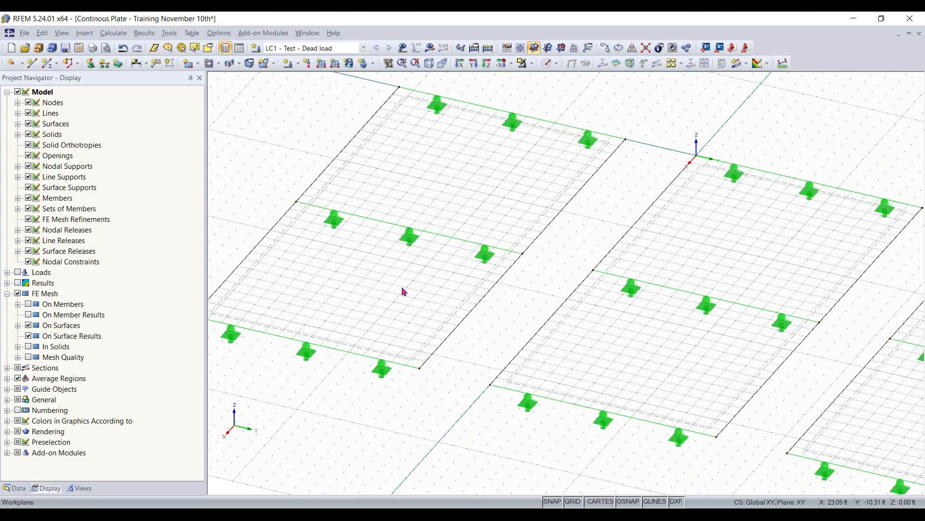
{"action": "scroll", "coordinate": [404, 292], "scroll_direction": "down", "scroll_amount": 1}
{"action": "middle_click_drag", "start_coordinate": [423, 291], "coordinate": [694, 289], "text": "ctrl"}
{"action": "middle_click_drag", "start_coordinate": [627, 219], "coordinate": [500, 126]}
{"action": "scroll", "coordinate": [581, 188], "scroll_direction": "down", "scroll_amount": 2}
{"action": "middle_click_drag", "start_coordinate": [581, 188], "coordinate": [581, 246]}
{"action": "middle_click_drag", "start_coordinate": [581, 246], "coordinate": [628, 244], "text": "ctrl"}
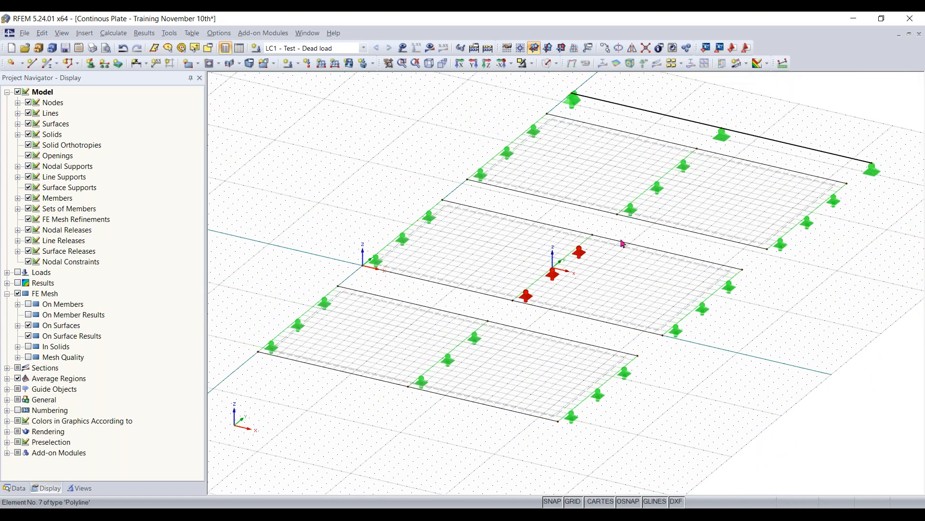
{"action": "scroll", "coordinate": [624, 244], "scroll_direction": "up", "scroll_amount": 1}
- Change the model rendering to solid display mode and return to the model data tree
{"action": "left_click", "coordinate": [15, 488]}
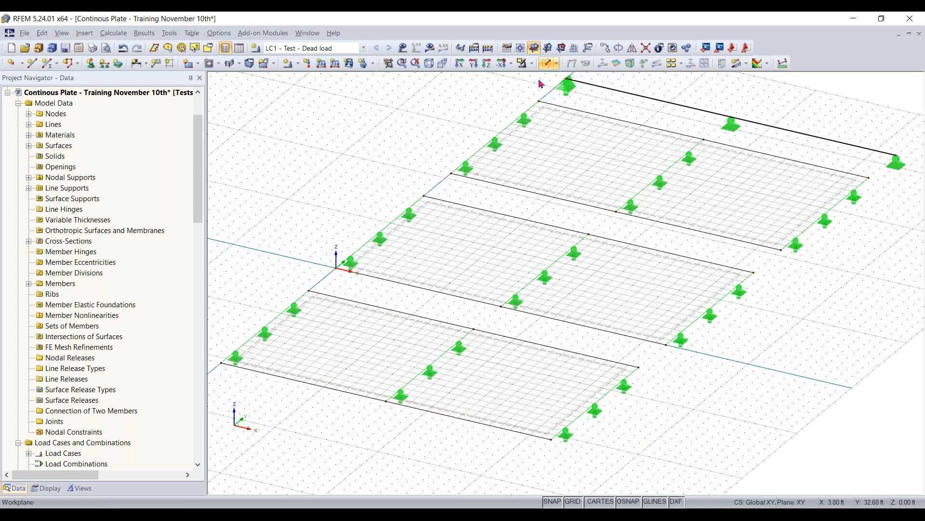
{"action": "left_click", "coordinate": [547, 64]}
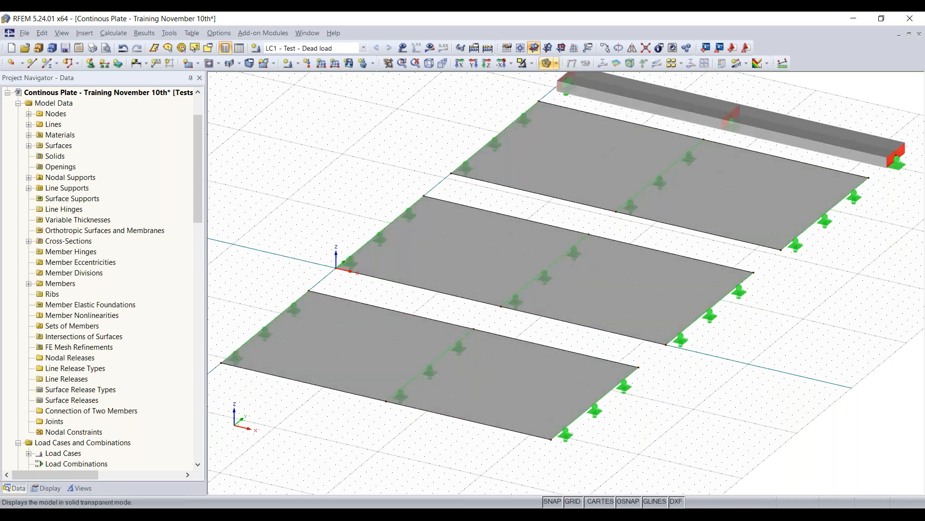
{"action": "left_click", "coordinate": [547, 64]}
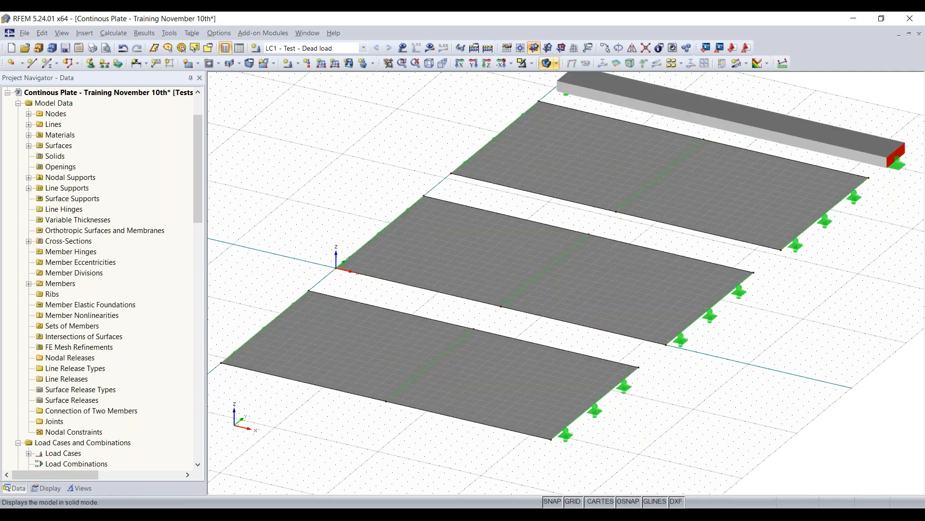
{"action": "scroll", "coordinate": [708, 260], "scroll_direction": "down", "scroll_amount": 2}
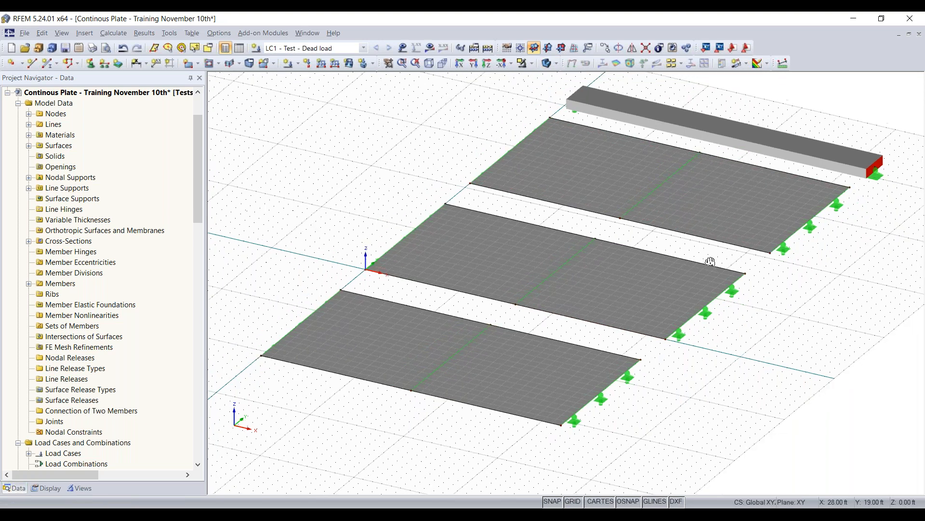
{"action": "scroll", "coordinate": [463, 443], "scroll_direction": "up", "scroll_amount": 3}
{"action": "scroll", "coordinate": [433, 429], "scroll_direction": "down", "scroll_amount": 2}
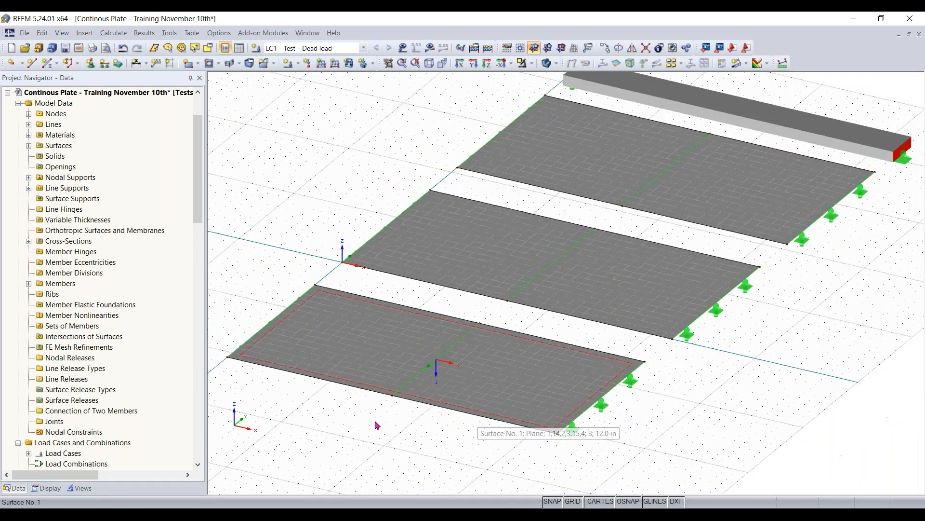
{"action": "right_click", "coordinate": [462, 409]}
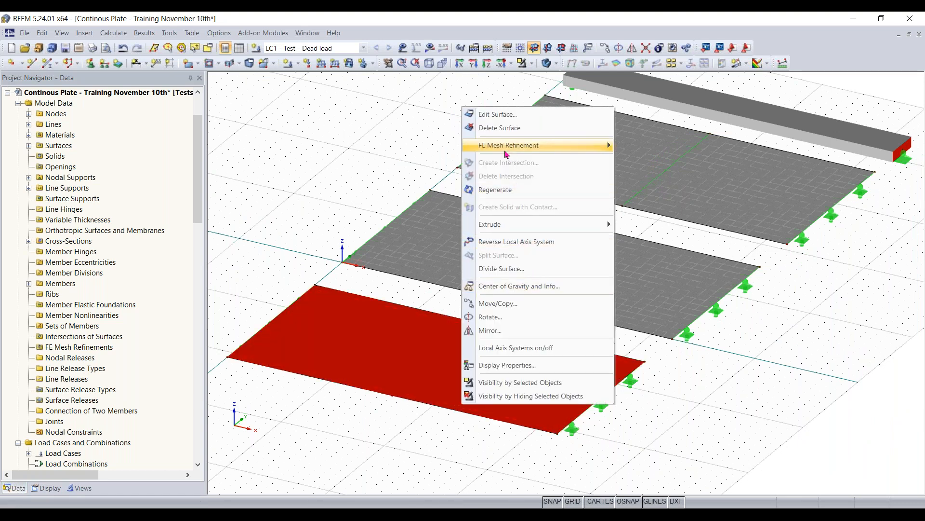
{"action": "mouse_move", "coordinate": [512, 151]}
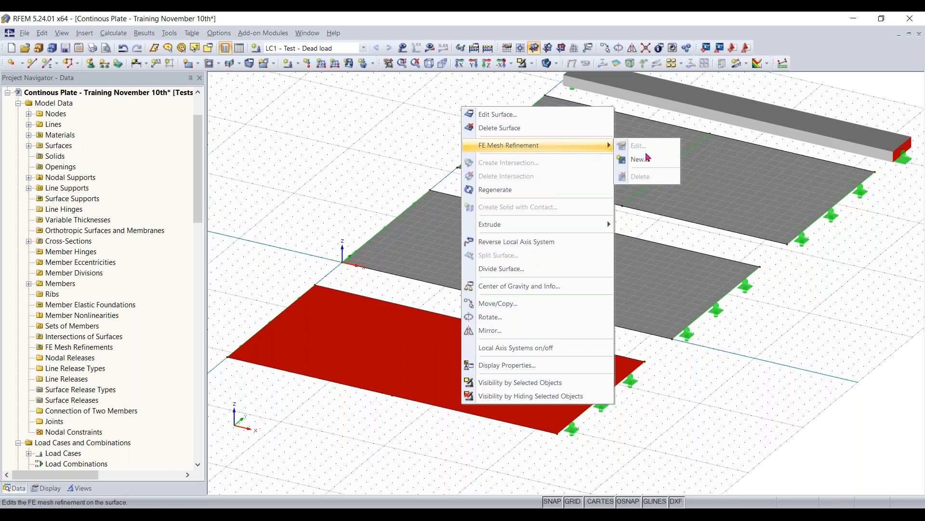
{"action": "left_click", "coordinate": [373, 156]}
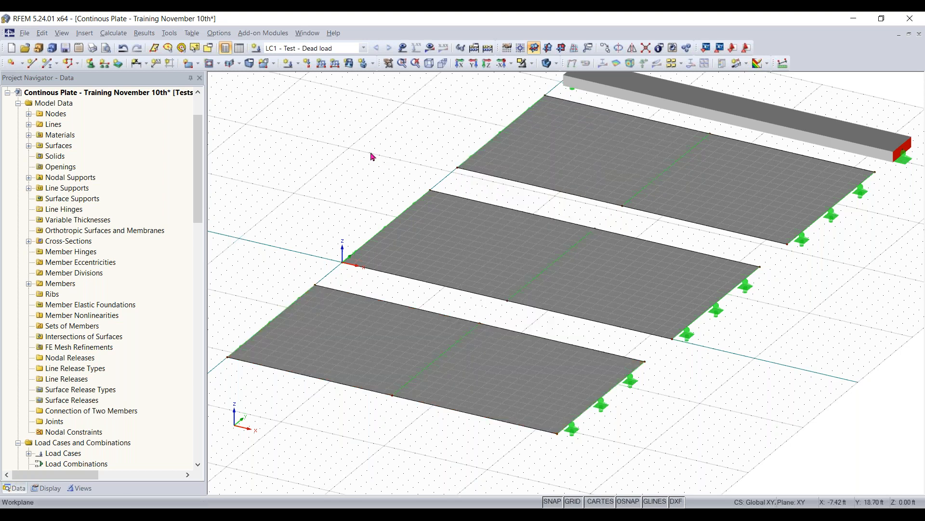
- Start a new FE mesh refinement from the model data and set it to apply to a surface
{"action": "left_click_drag", "start_coordinate": [200, 178], "coordinate": [201, 230]}
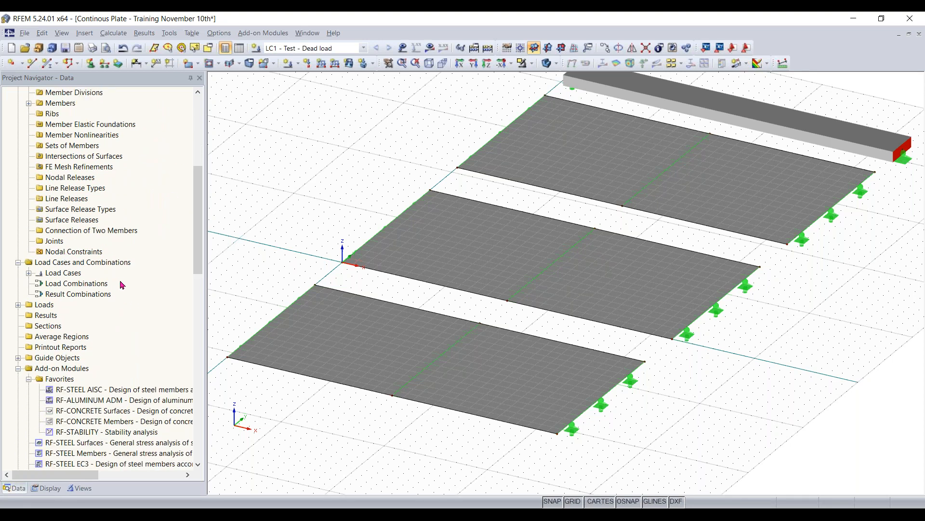
{"action": "scroll", "coordinate": [68, 244], "scroll_direction": "up", "scroll_amount": 2}
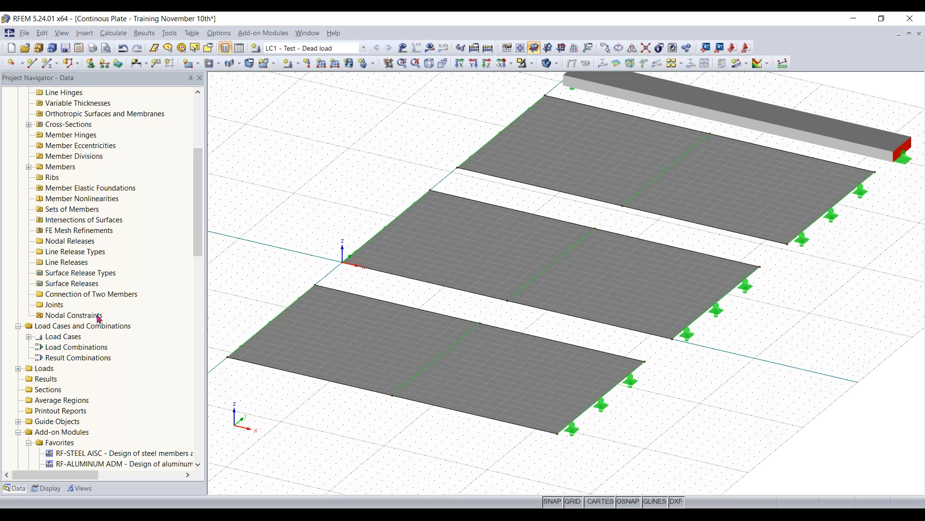
{"action": "scroll", "coordinate": [76, 264], "scroll_direction": "up", "scroll_amount": 2}
{"action": "left_click", "coordinate": [75, 253]}
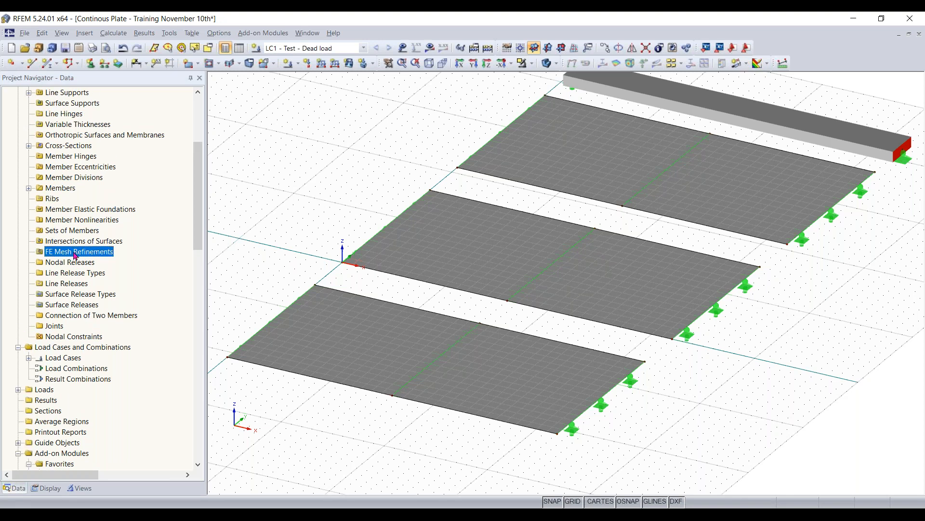
{"action": "right_click", "coordinate": [76, 253]}
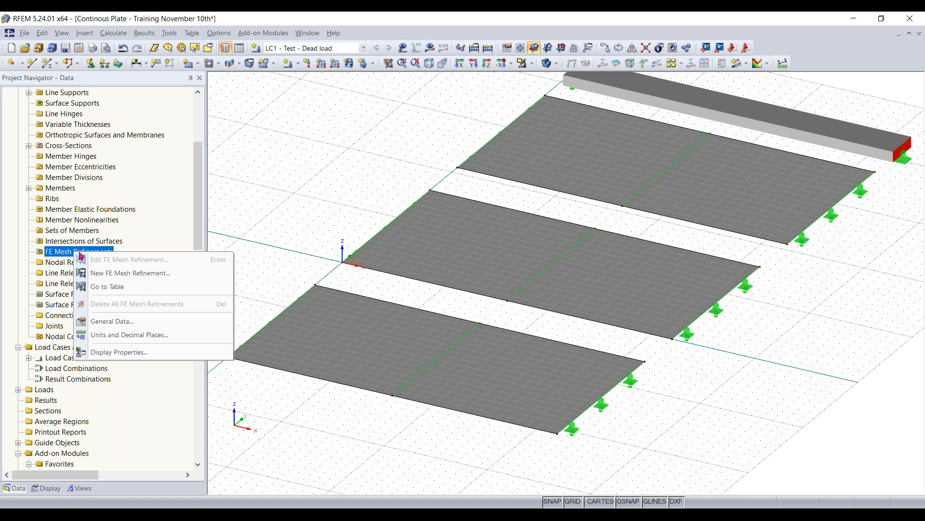
{"action": "left_click", "coordinate": [137, 273]}
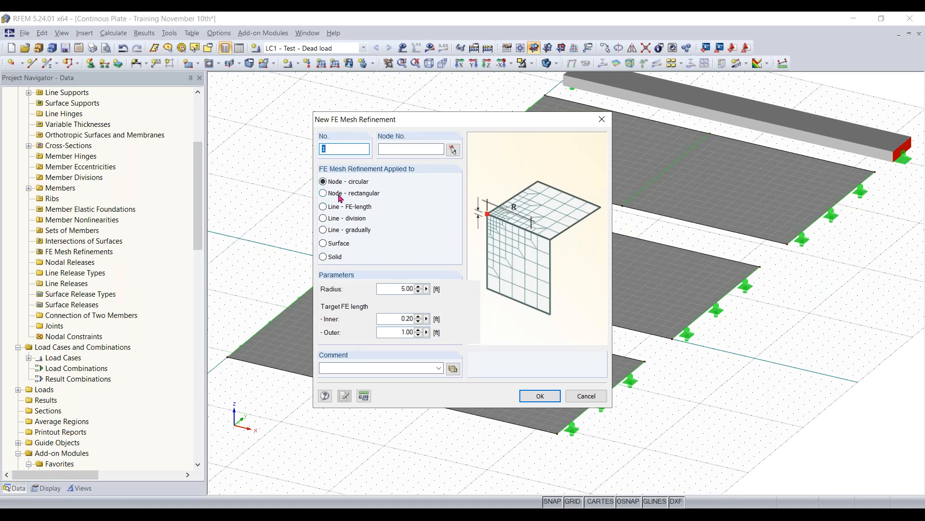
{"action": "left_click", "coordinate": [326, 245]}
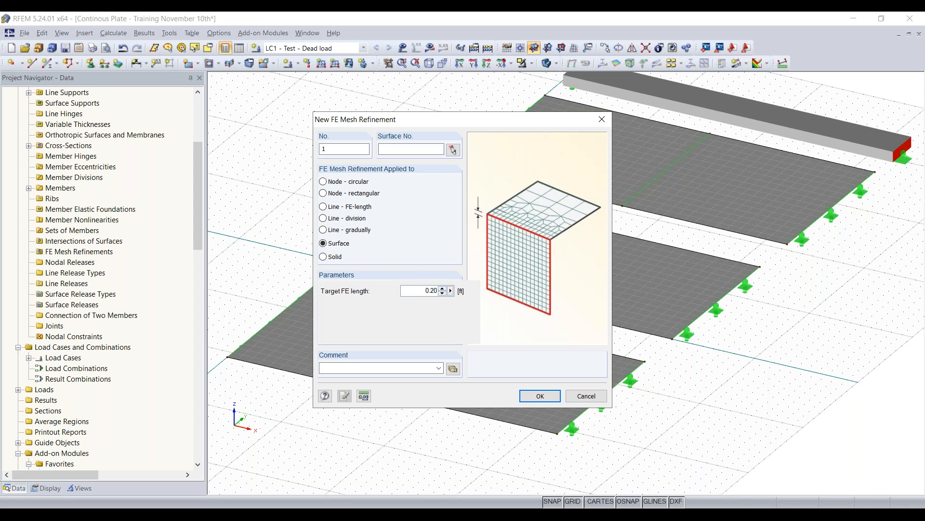
{"action": "left_click", "coordinate": [541, 395]}
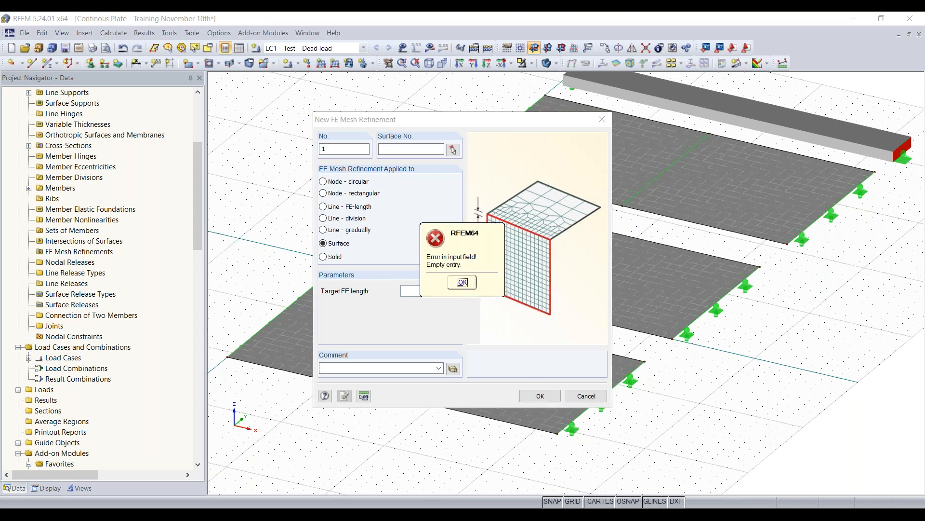
{"action": "left_click", "coordinate": [462, 282]}
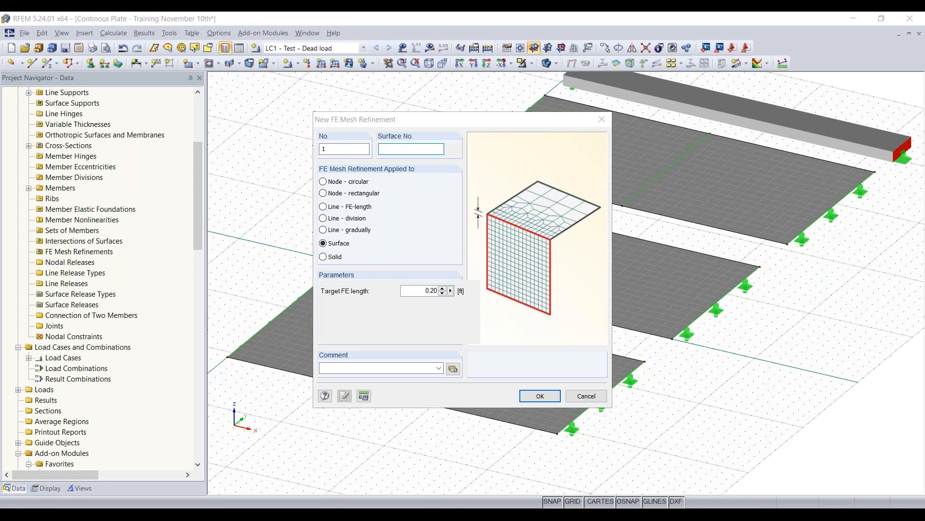
- Pick surface 1 in the model as the surface for the mesh refinement
{"action": "left_click", "coordinate": [454, 151]}
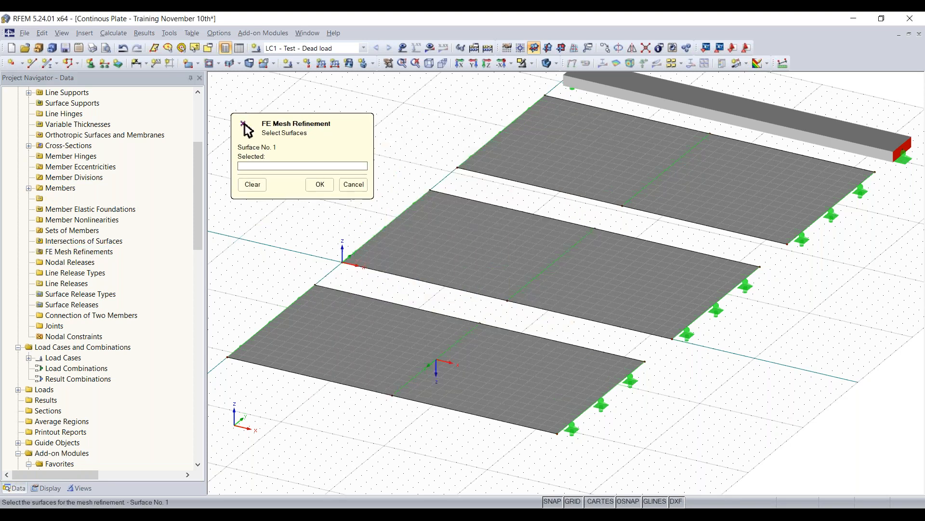
{"action": "left_click", "coordinate": [387, 364]}
{"action": "left_click", "coordinate": [317, 182]}
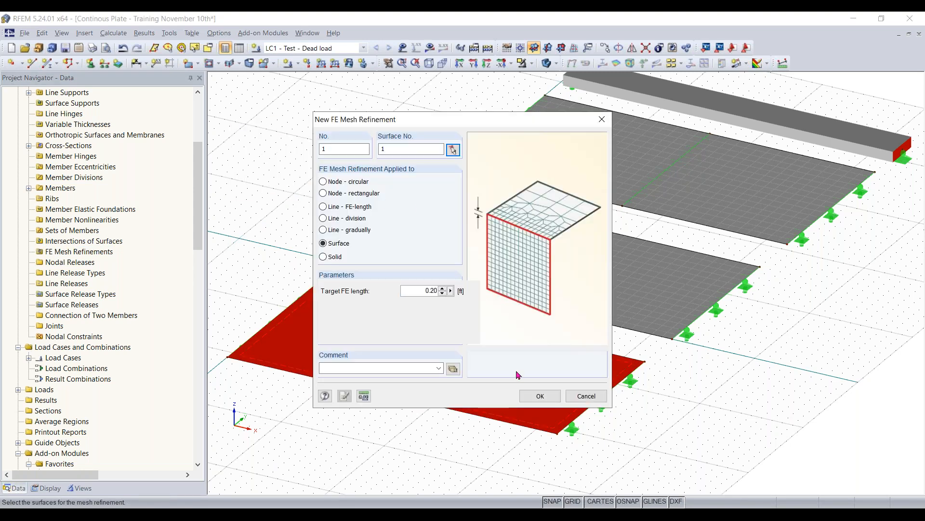
- Create the surface 1 mesh refinement with a 0.20 ft target FE length and generate the FE mesh
{"action": "left_click", "coordinate": [540, 395]}
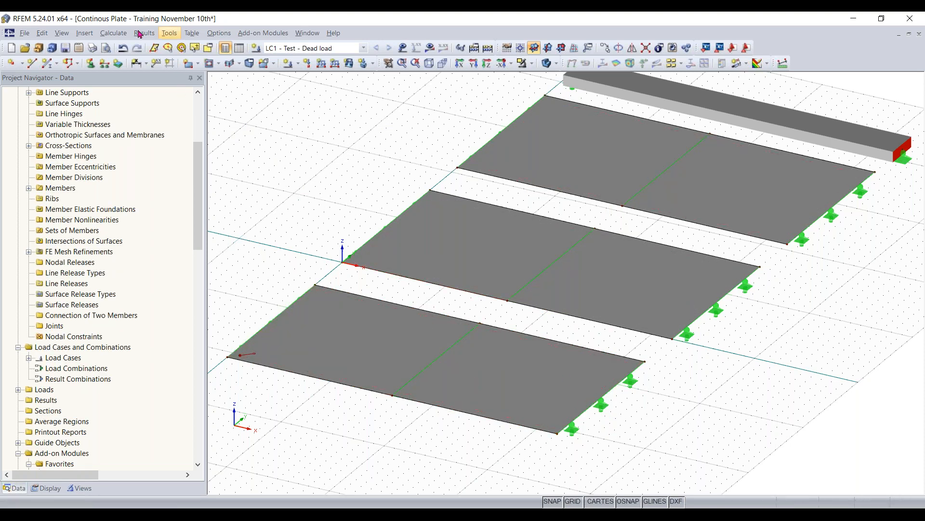
{"action": "left_click", "coordinate": [113, 32]}
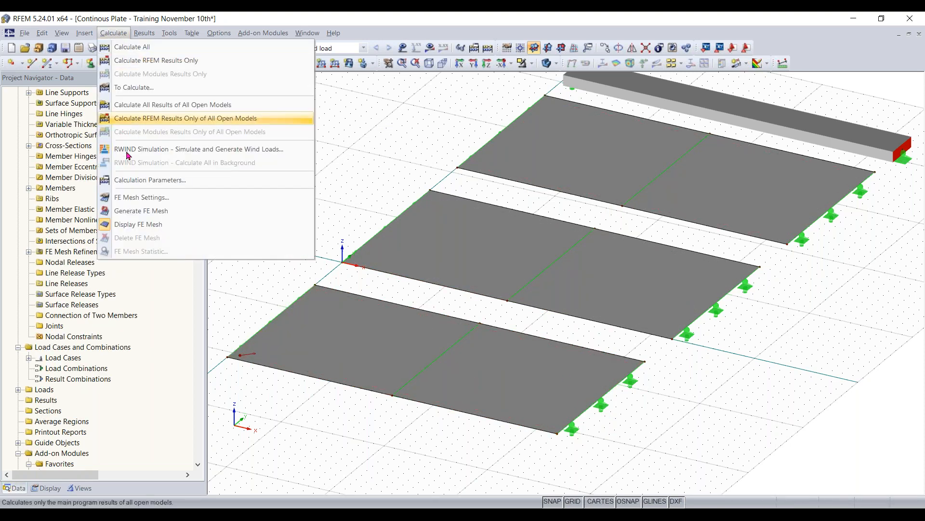
{"action": "left_click", "coordinate": [142, 215]}
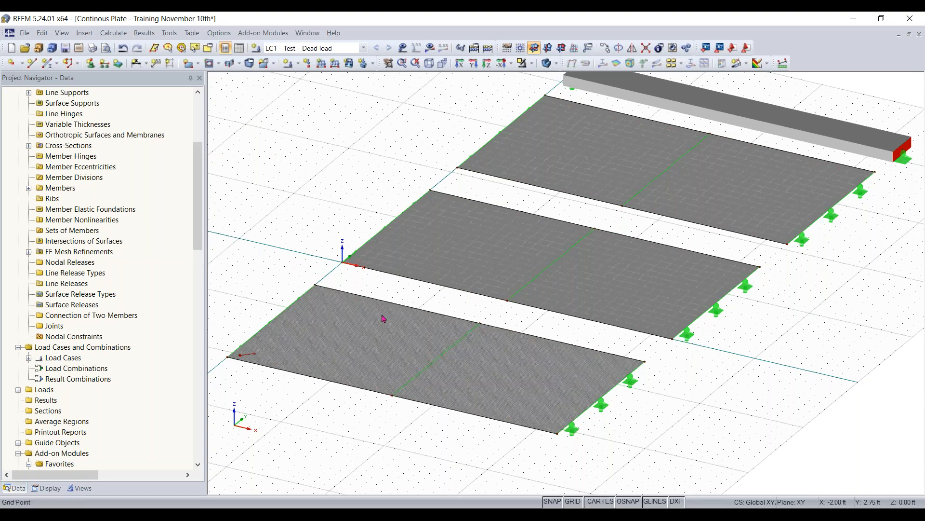
- Examine the refined FE mesh on surface 1 and compare it with the mesh on the other surfaces
{"action": "scroll", "coordinate": [554, 330], "scroll_direction": "up", "scroll_amount": 5}
{"action": "middle_click_drag", "start_coordinate": [568, 364], "coordinate": [372, 331]}
{"action": "scroll", "coordinate": [479, 423], "scroll_direction": "up", "scroll_amount": 1}
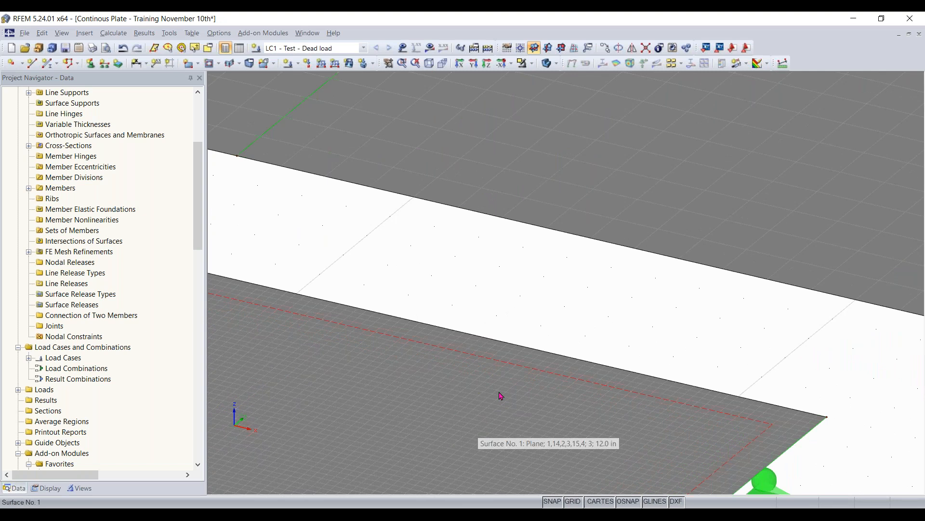
{"action": "scroll", "coordinate": [485, 422], "scroll_direction": "up", "scroll_amount": 3}
{"action": "middle_click_drag", "start_coordinate": [486, 421], "coordinate": [498, 334]}
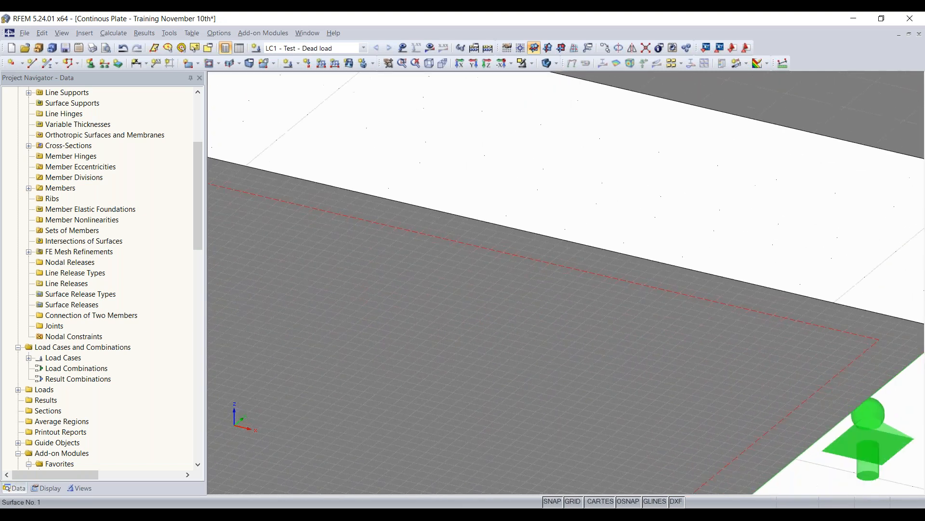
{"action": "scroll", "coordinate": [508, 326], "scroll_direction": "down", "scroll_amount": 2}
{"action": "scroll", "coordinate": [510, 324], "scroll_direction": "down", "scroll_amount": 2}
{"action": "middle_click_drag", "start_coordinate": [719, 97], "coordinate": [562, 303]}
{"action": "scroll", "coordinate": [615, 261], "scroll_direction": "down", "scroll_amount": 3}
{"action": "scroll", "coordinate": [615, 259], "scroll_direction": "up", "scroll_amount": 1}
{"action": "scroll", "coordinate": [615, 259], "scroll_direction": "down", "scroll_amount": 1}
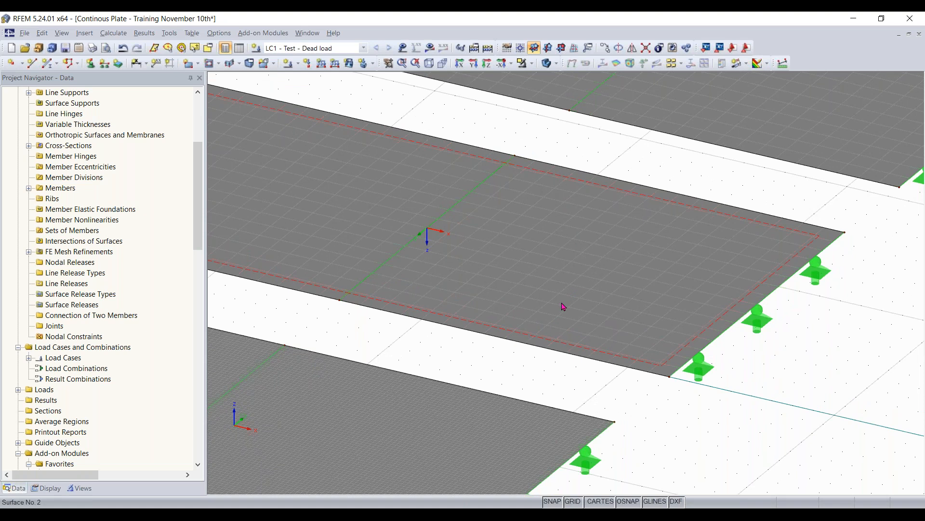
{"action": "scroll", "coordinate": [704, 197], "scroll_direction": "down", "scroll_amount": 3}
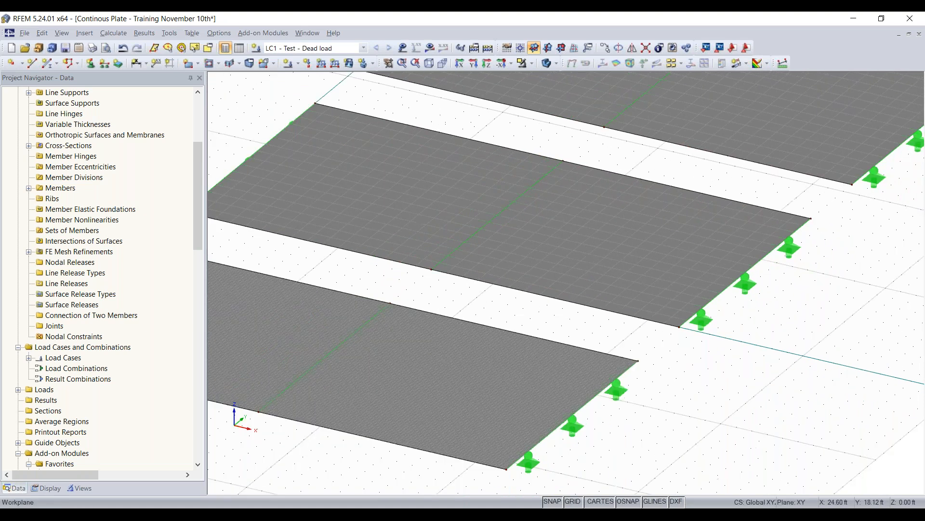
{"action": "scroll", "coordinate": [553, 316], "scroll_direction": "down", "scroll_amount": 1}
- Add a new FE mesh refinement to surface 2 with a target FE length of 0.4 ft
{"action": "right_click", "coordinate": [553, 316]}
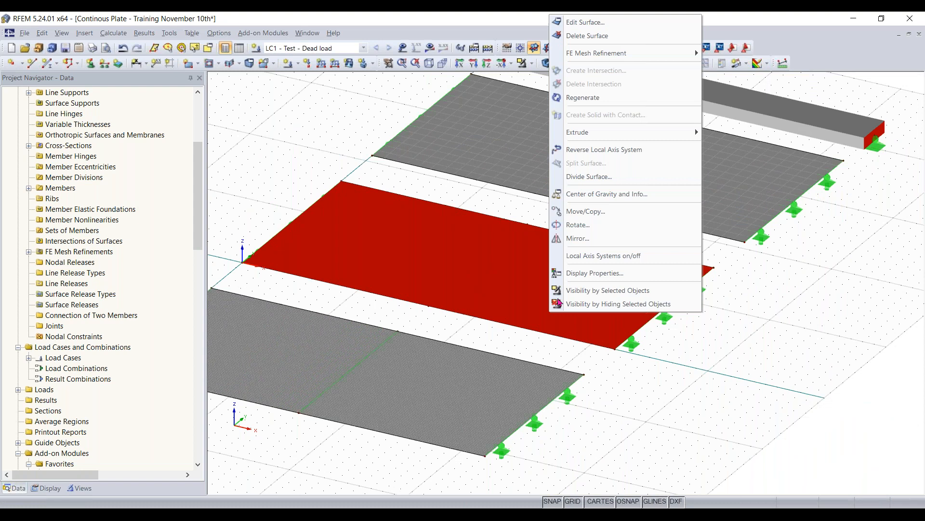
{"action": "mouse_move", "coordinate": [622, 56]}
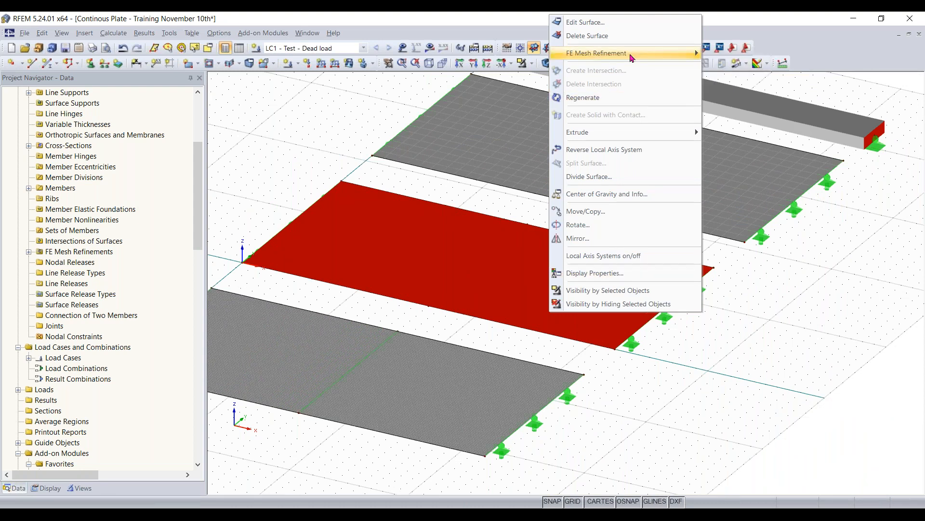
{"action": "left_click", "coordinate": [729, 68]}
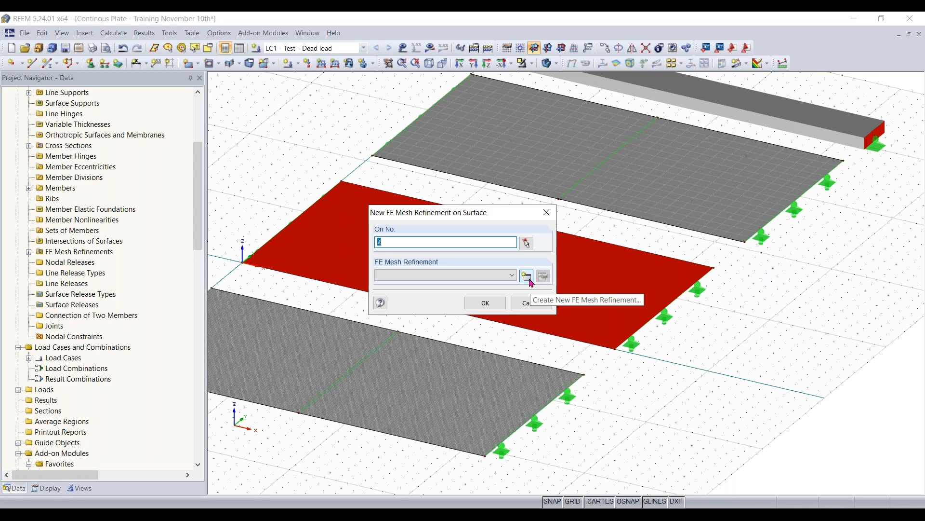
{"action": "left_click", "coordinate": [530, 281]}
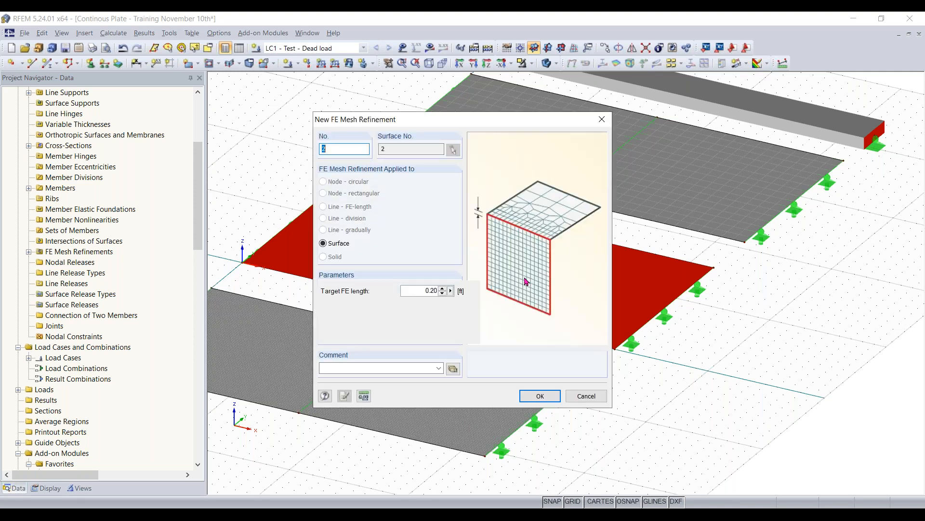
{"action": "double_click", "coordinate": [425, 293]}
{"action": "type", "text": "0."}
{"action": "left_click", "coordinate": [539, 395]}
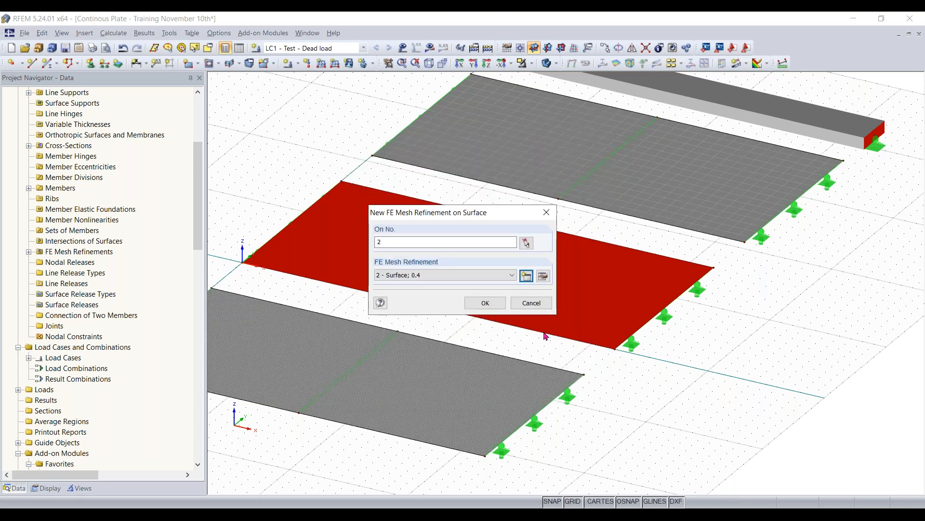
{"action": "left_click", "coordinate": [484, 303]}
{"action": "left_click", "coordinate": [778, 299]}
- Add a new FE mesh refinement to surface 3 with a target FE length of 0.6 ft
{"action": "right_click", "coordinate": [679, 219]}
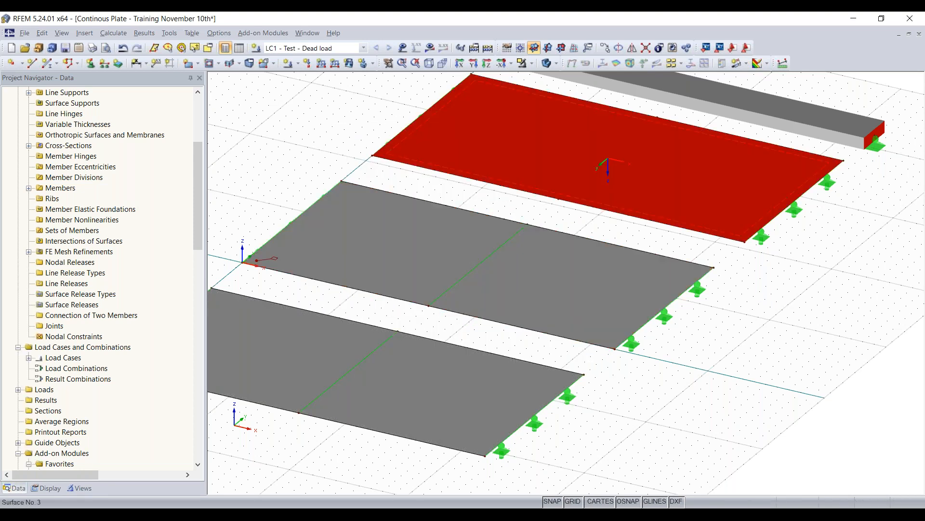
{"action": "mouse_move", "coordinate": [737, 52]}
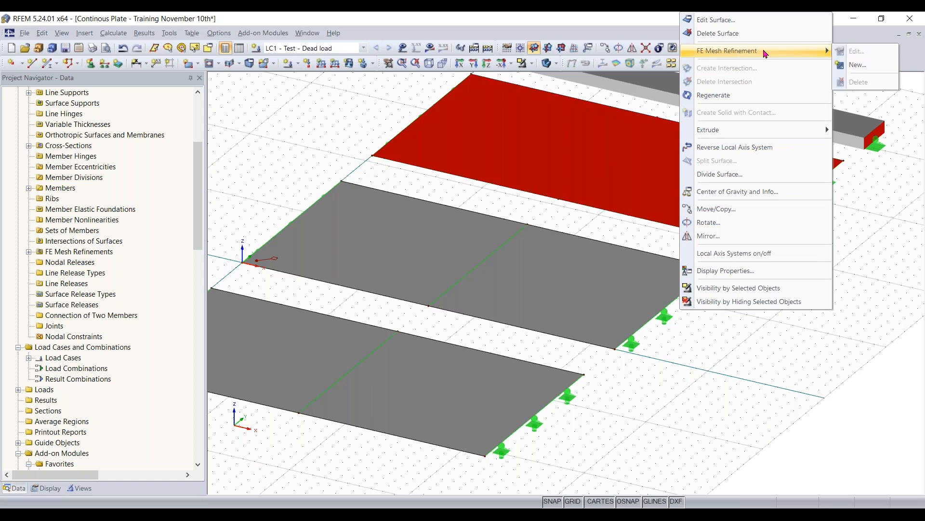
{"action": "left_click", "coordinate": [858, 64]}
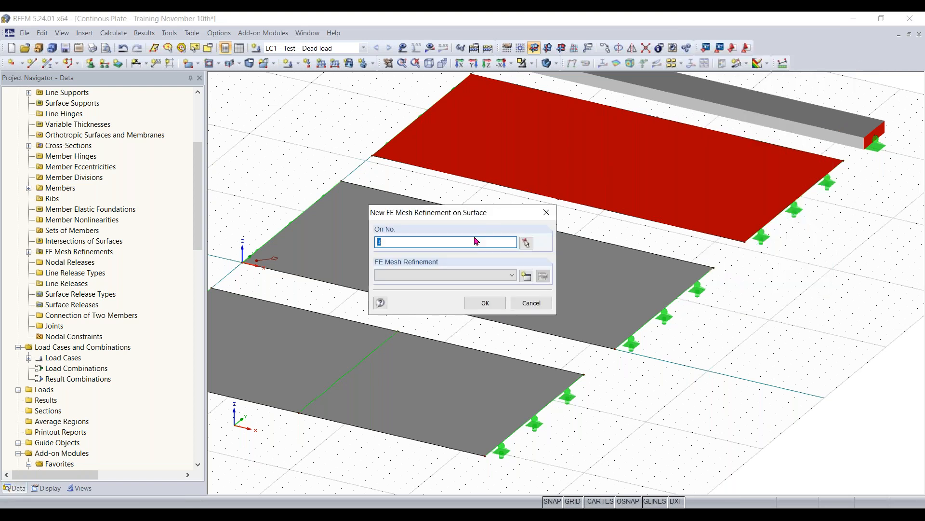
{"action": "left_click", "coordinate": [512, 275]}
{"action": "left_click", "coordinate": [514, 275]}
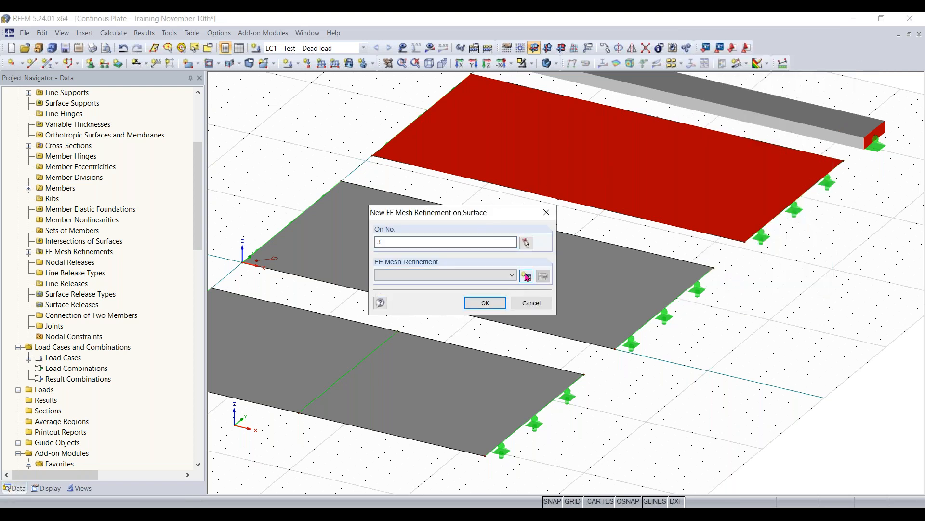
{"action": "left_click", "coordinate": [526, 276]}
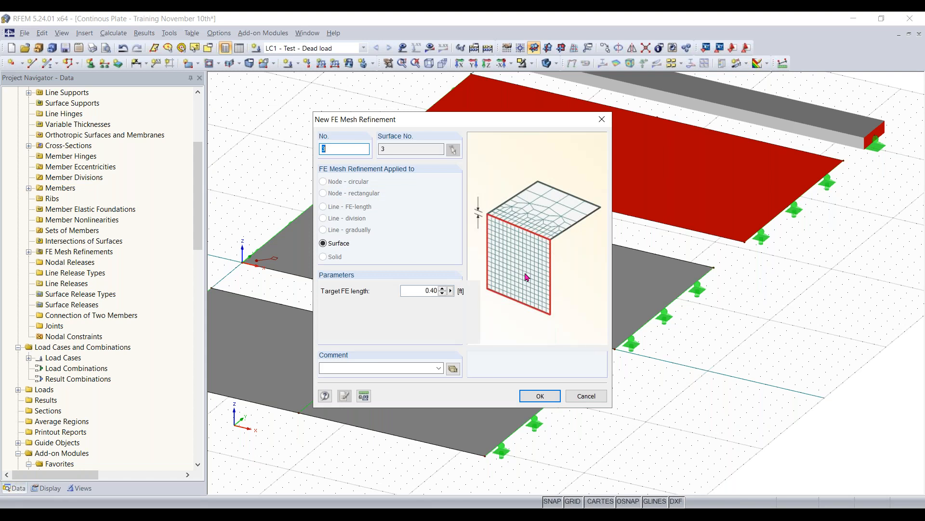
{"action": "left_click_drag", "start_coordinate": [411, 291], "coordinate": [486, 287]}
{"action": "type", "text": "0.6"}
{"action": "key", "text": "Return"}
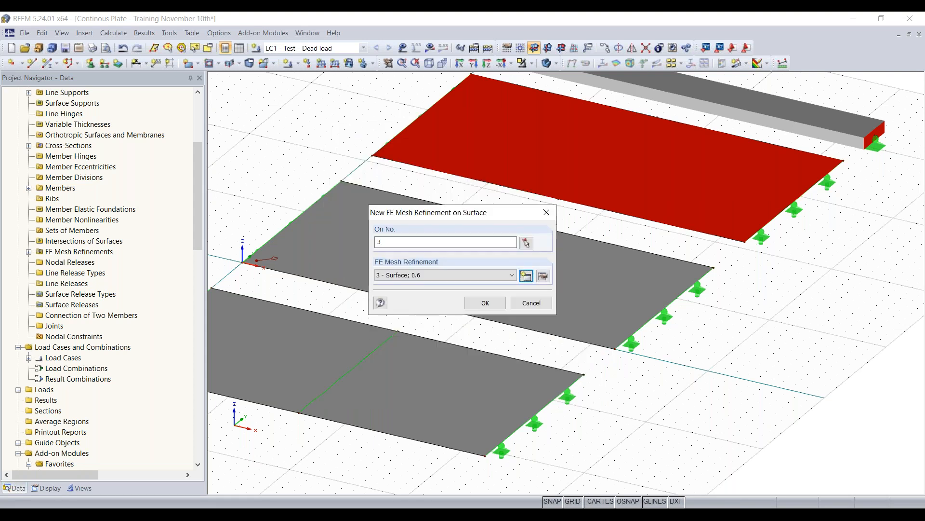
{"action": "left_click", "coordinate": [485, 304]}
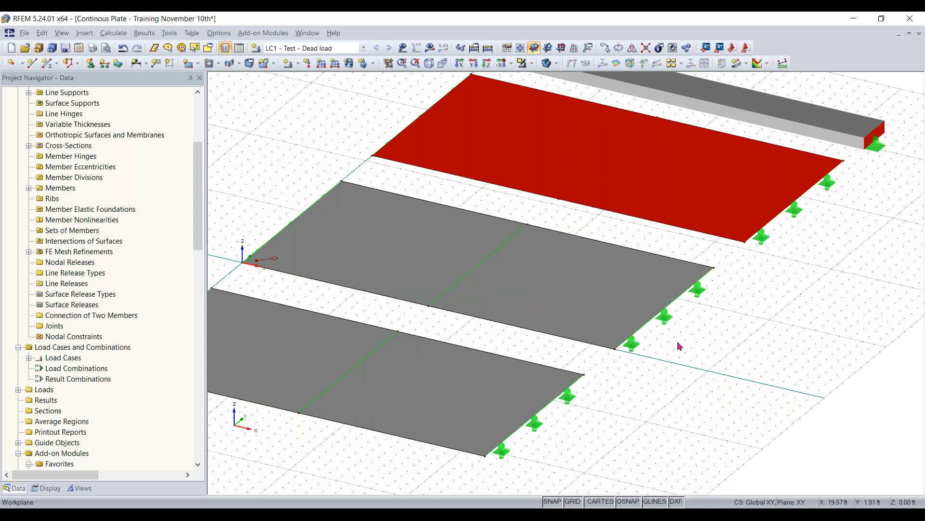
- Start a new numerically defined section through the surfaces and name it AA
{"action": "scroll", "coordinate": [715, 364], "scroll_direction": "down", "scroll_amount": 3}
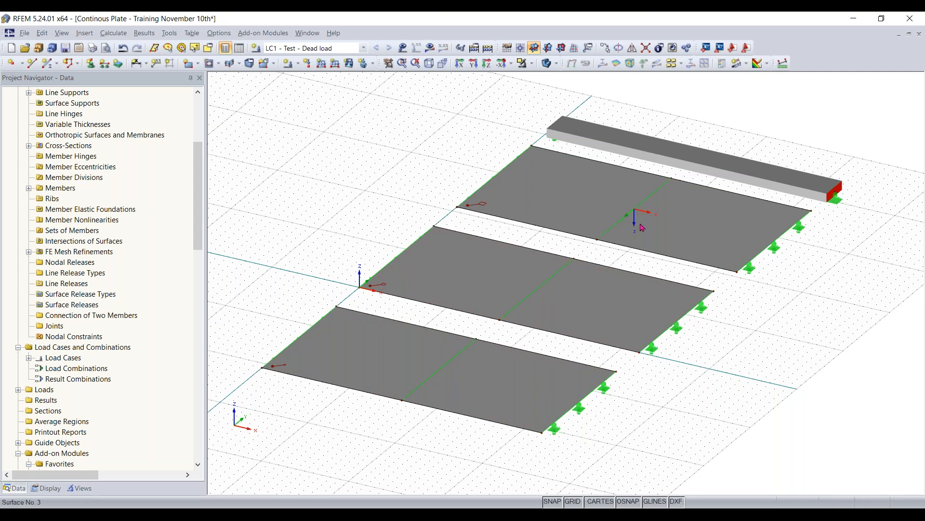
{"action": "left_click", "coordinate": [747, 63]}
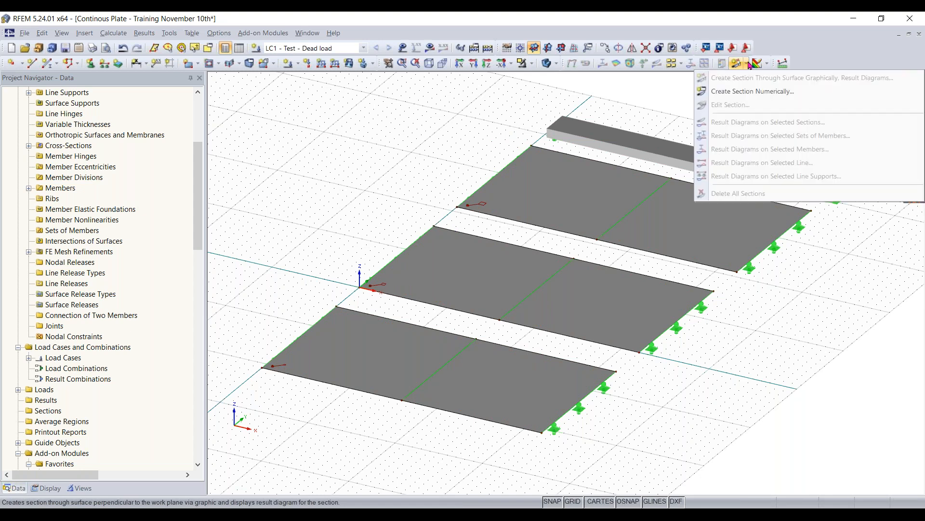
{"action": "left_click", "coordinate": [744, 91]}
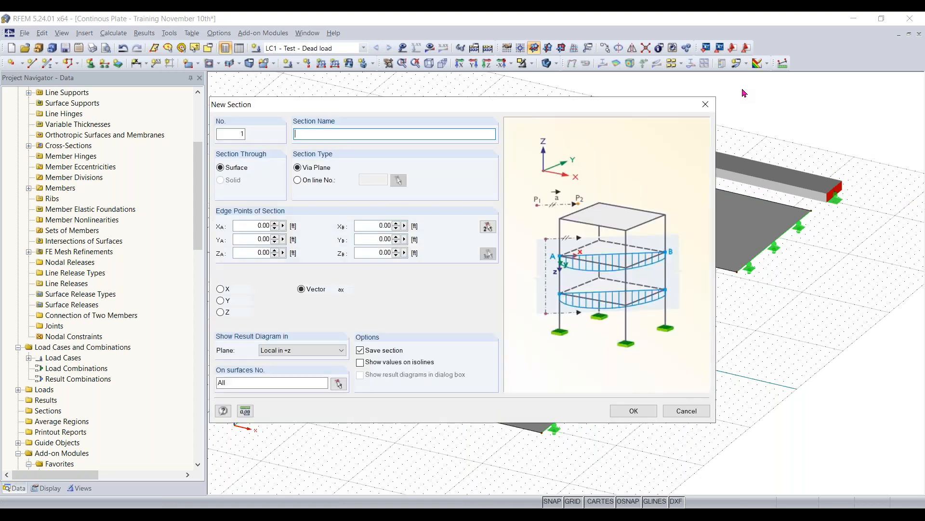
{"action": "left_click_drag", "start_coordinate": [491, 104], "coordinate": [495, 98]}
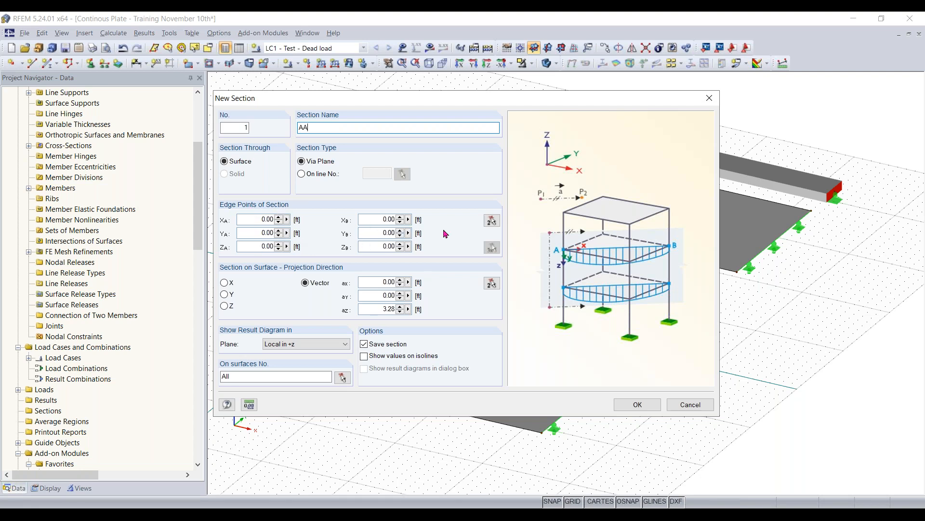
- Pick section AA's edge points at the end-edge midpoints of surface 1, from (0, -13, 0) to (32, -13, 0) ft
{"action": "left_click", "coordinate": [492, 221]}
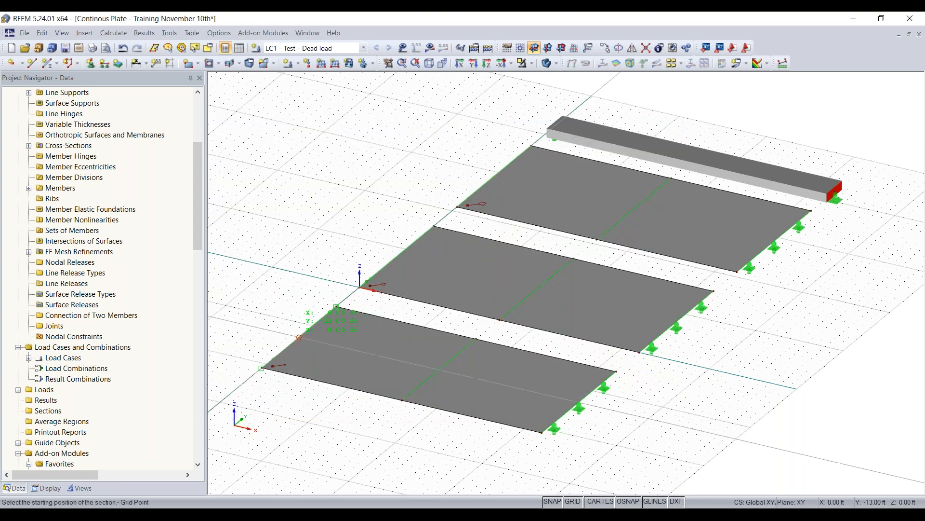
{"action": "scroll", "coordinate": [336, 306], "scroll_direction": "up", "scroll_amount": 3}
{"action": "middle_click_drag", "start_coordinate": [277, 333], "coordinate": [351, 339]}
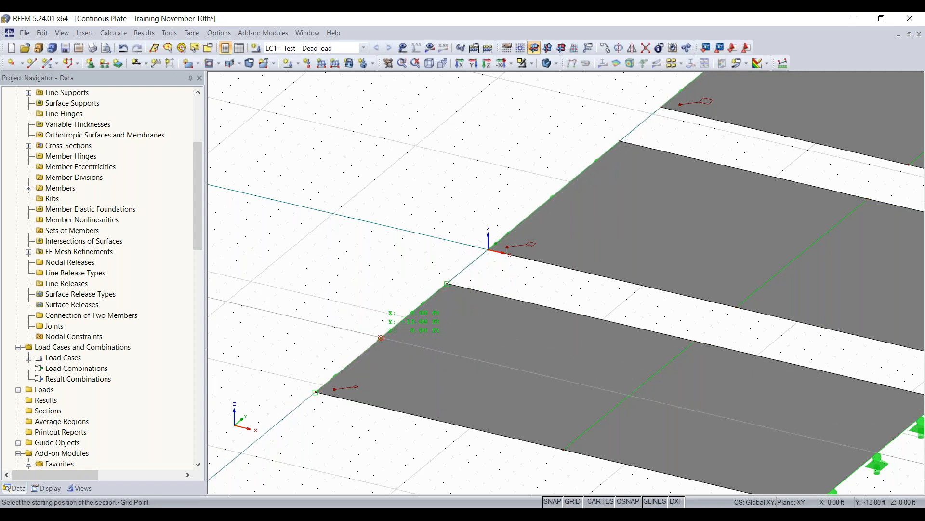
{"action": "left_click", "coordinate": [380, 337]}
{"action": "scroll", "coordinate": [381, 337], "scroll_direction": "down", "scroll_amount": 1}
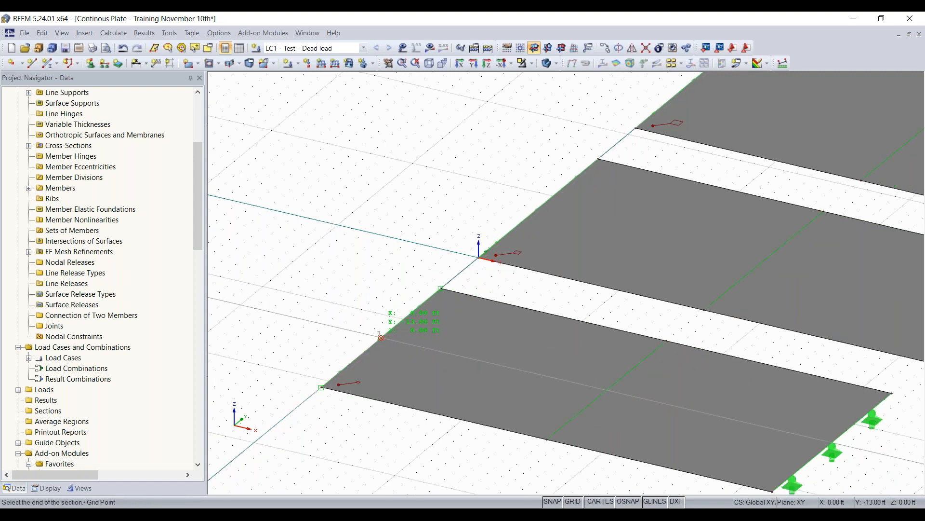
{"action": "middle_click_drag", "start_coordinate": [508, 367], "coordinate": [365, 330]}
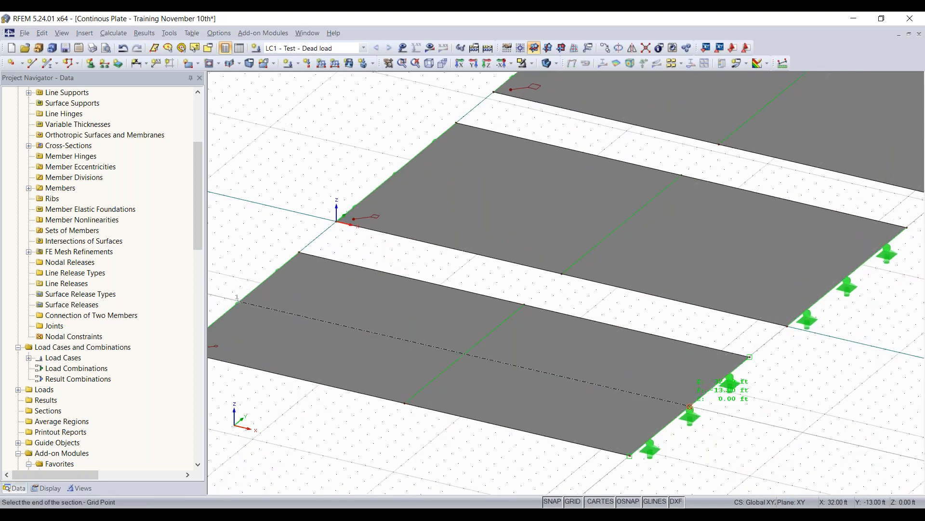
{"action": "left_click", "coordinate": [690, 406]}
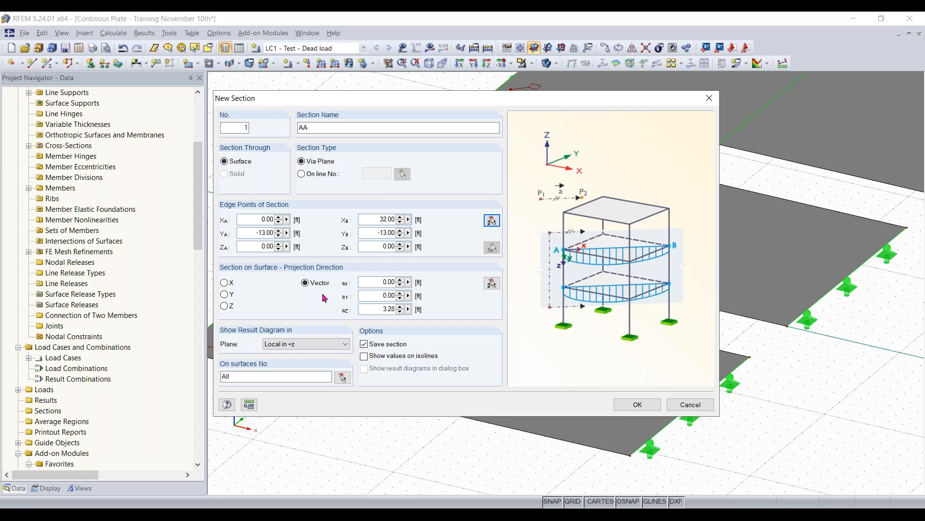
- Keep the result diagram plane as Local in +z on all surfaces and create the section
{"action": "left_click", "coordinate": [304, 345]}
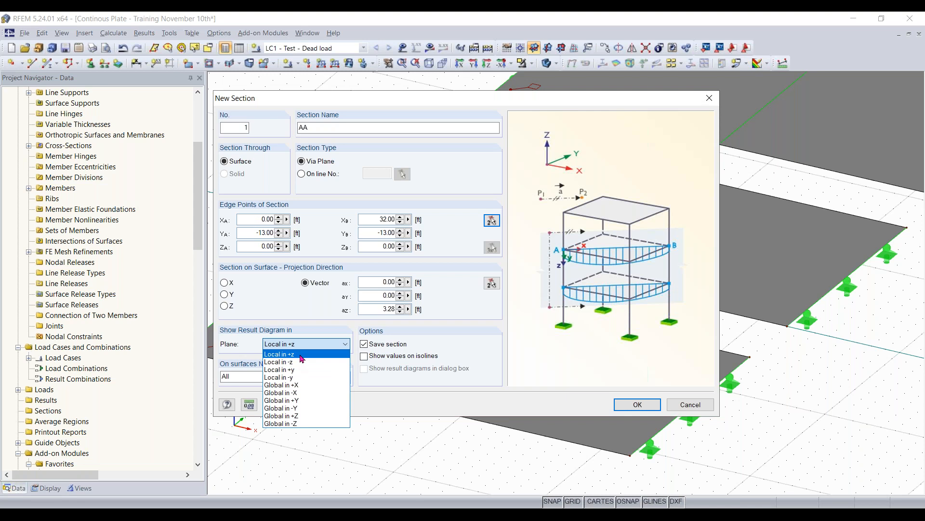
{"action": "left_click", "coordinate": [301, 355]}
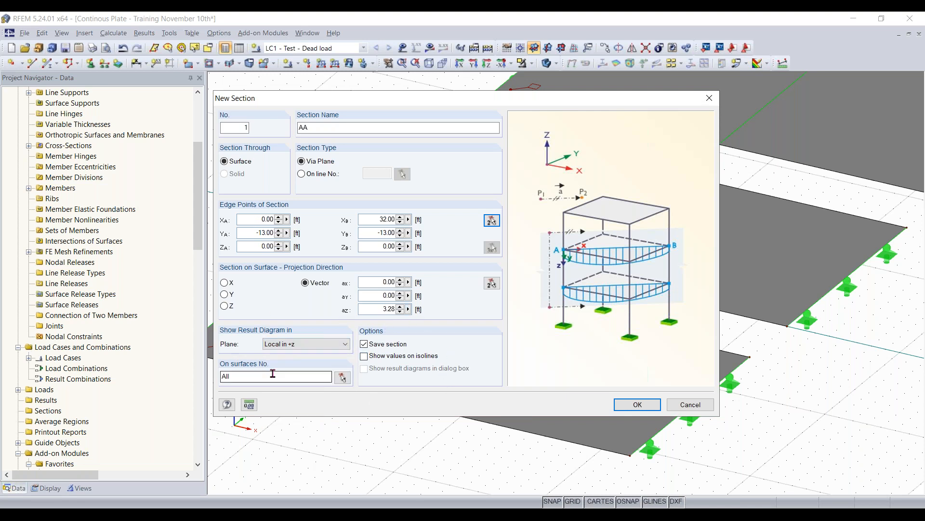
{"action": "left_click", "coordinate": [634, 404]}
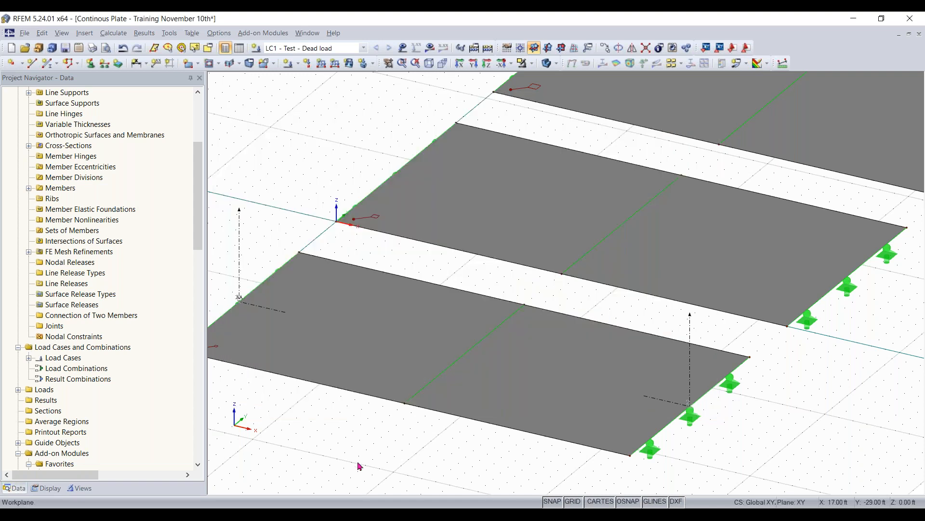
- Copy section AA from surface 1 to the centreline of the middle surface
{"action": "scroll", "coordinate": [361, 453], "scroll_direction": "down", "scroll_amount": 2}
{"action": "middle_click_drag", "start_coordinate": [350, 470], "coordinate": [418, 446]}
{"action": "scroll", "coordinate": [379, 390], "scroll_direction": "down", "scroll_amount": 1}
{"action": "scroll", "coordinate": [316, 290], "scroll_direction": "up", "scroll_amount": 1}
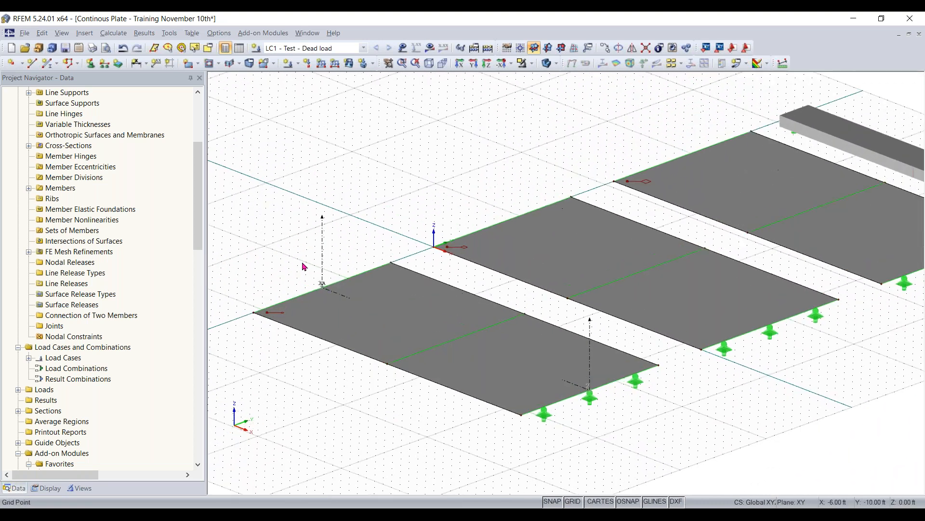
{"action": "middle_click_drag", "start_coordinate": [694, 412], "coordinate": [467, 374]}
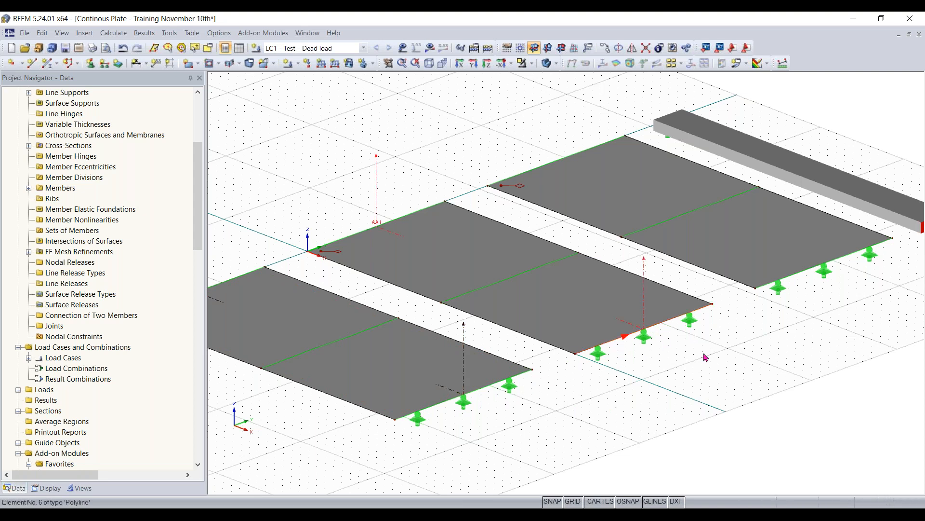
- Copy the middle surface's section to surface 3, placing its end at X 32 ft, Y 29 ft
{"action": "middle_click_drag", "start_coordinate": [666, 375], "coordinate": [562, 412]}
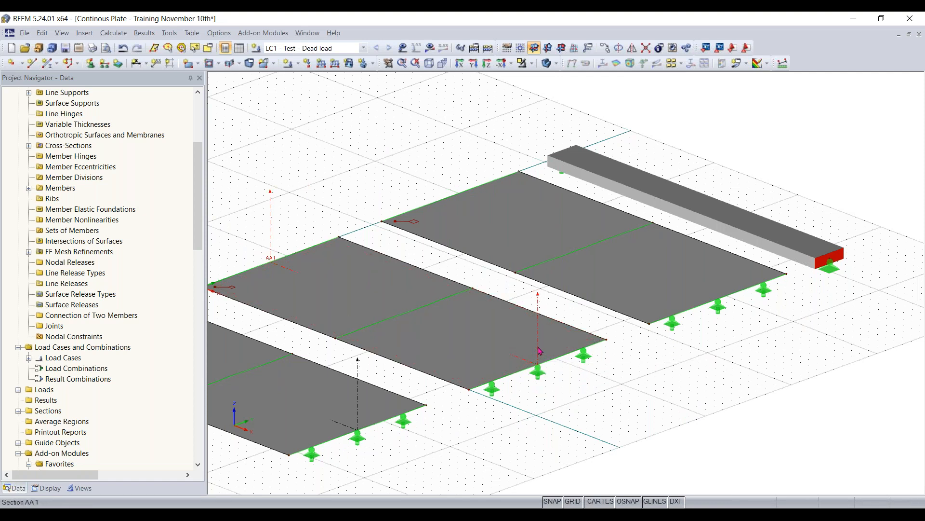
{"action": "left_click", "coordinate": [717, 303]}
{"action": "scroll", "coordinate": [660, 414], "scroll_direction": "down", "scroll_amount": 3}
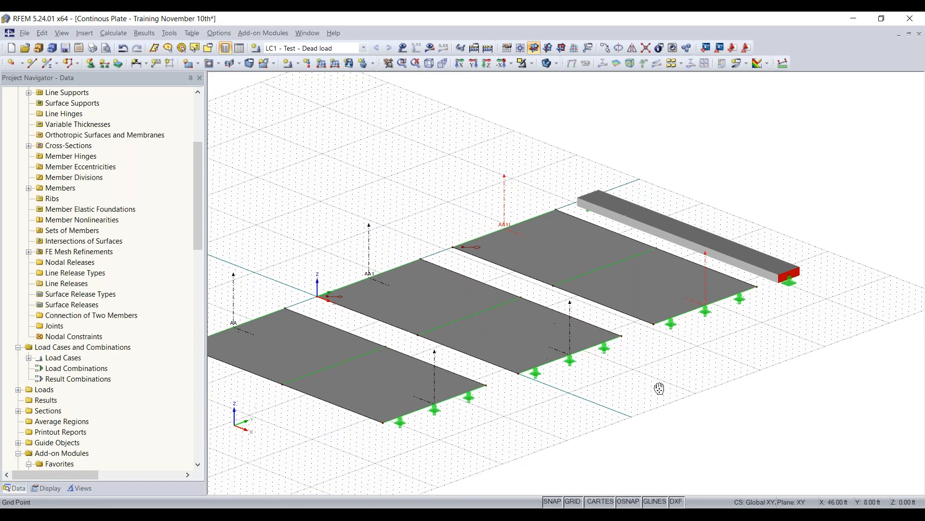
- Examine the section lines copied across the three plate surfaces beside the beam
{"action": "middle_click_drag", "start_coordinate": [658, 384], "coordinate": [698, 318]}
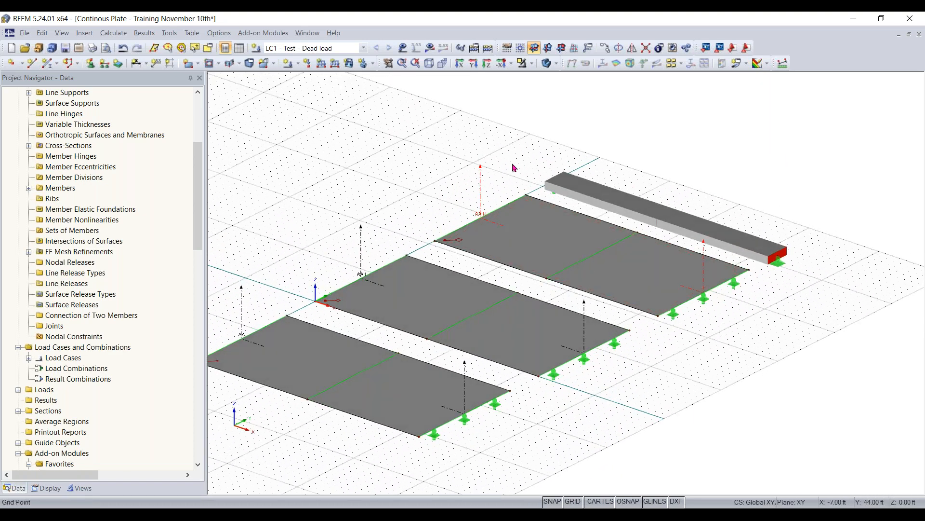
{"action": "scroll", "coordinate": [634, 345], "scroll_direction": "down", "scroll_amount": 2}
{"action": "middle_click_drag", "start_coordinate": [650, 351], "coordinate": [612, 351]}
{"action": "scroll", "coordinate": [612, 350], "scroll_direction": "up", "scroll_amount": 3}
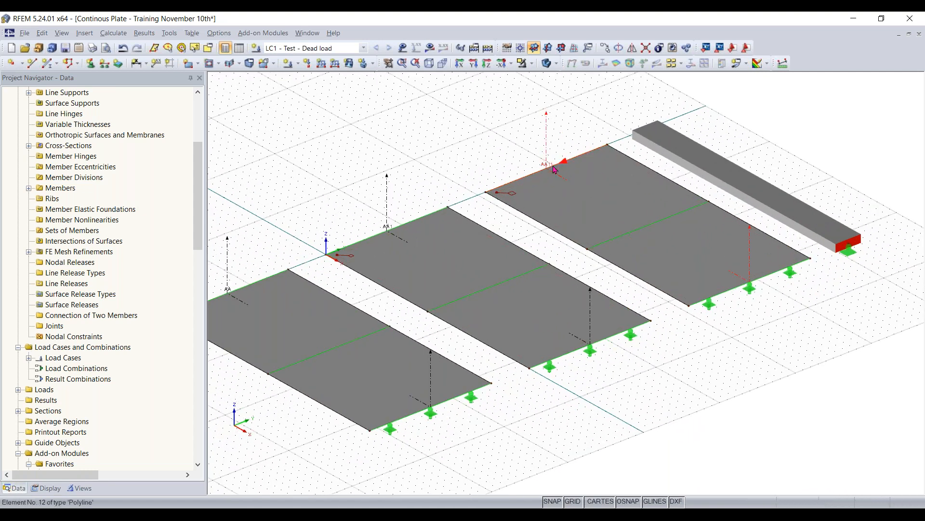
{"action": "scroll", "coordinate": [371, 227], "scroll_direction": "up", "scroll_amount": 5}
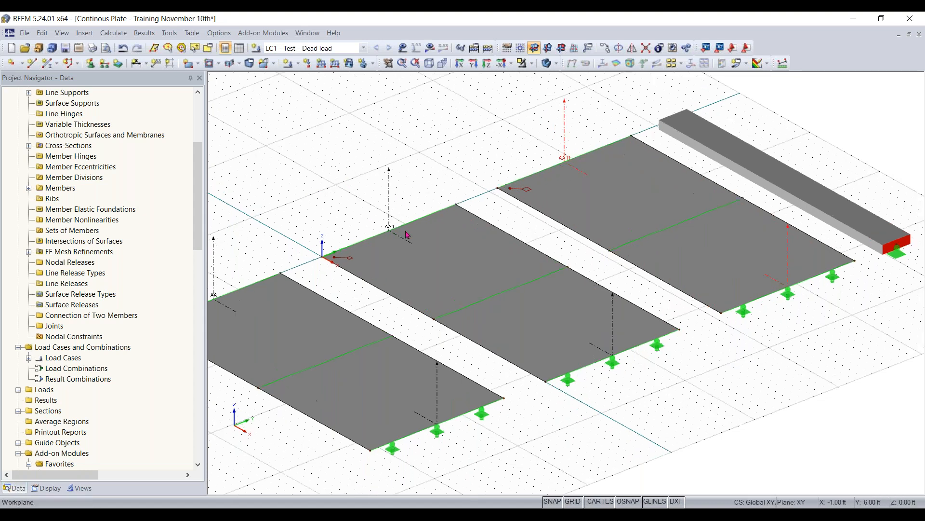
{"action": "scroll", "coordinate": [379, 231], "scroll_direction": "down", "scroll_amount": 2}
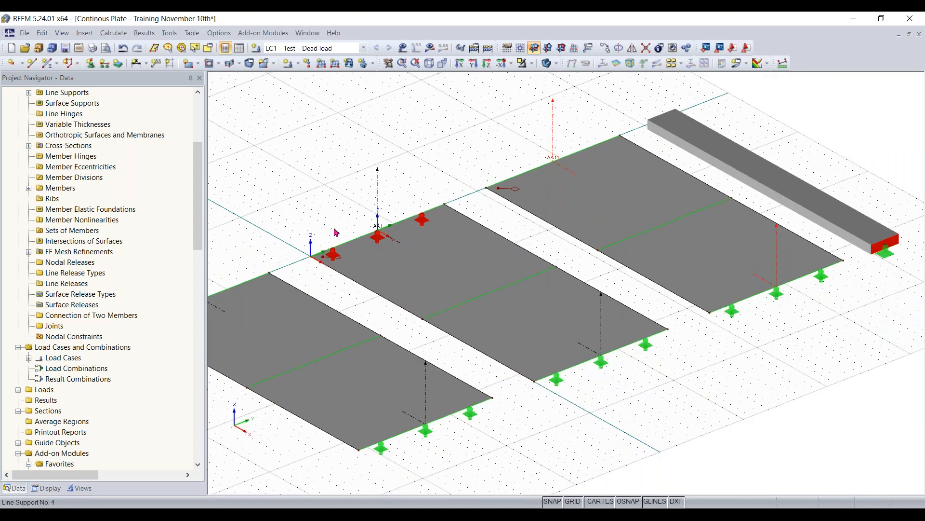
{"action": "middle_click_drag", "start_coordinate": [311, 227], "coordinate": [400, 220]}
- Rename section 2 on the middle surface to AB
{"action": "scroll", "coordinate": [125, 299], "scroll_direction": "down", "scroll_amount": 1}
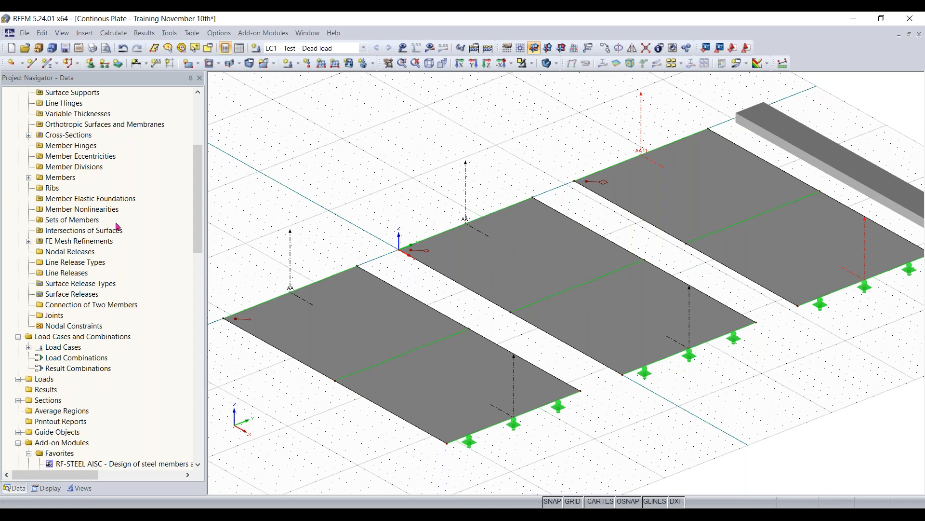
{"action": "scroll", "coordinate": [118, 227], "scroll_direction": "down", "scroll_amount": 2}
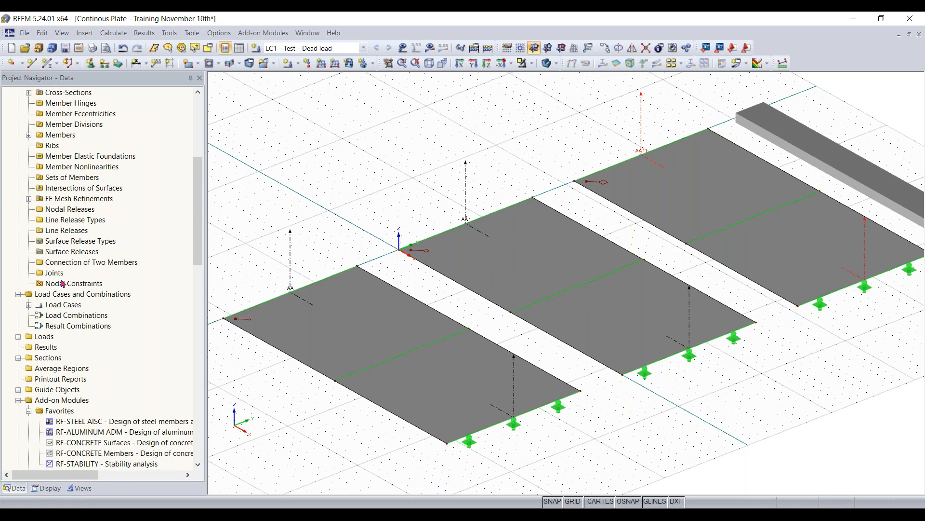
{"action": "scroll", "coordinate": [62, 283], "scroll_direction": "down", "scroll_amount": 2}
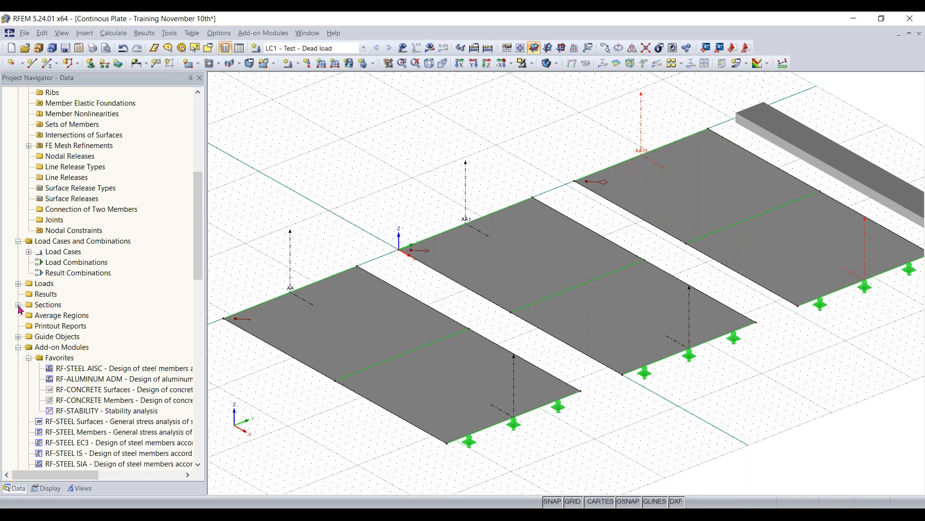
{"action": "left_click", "coordinate": [18, 306]}
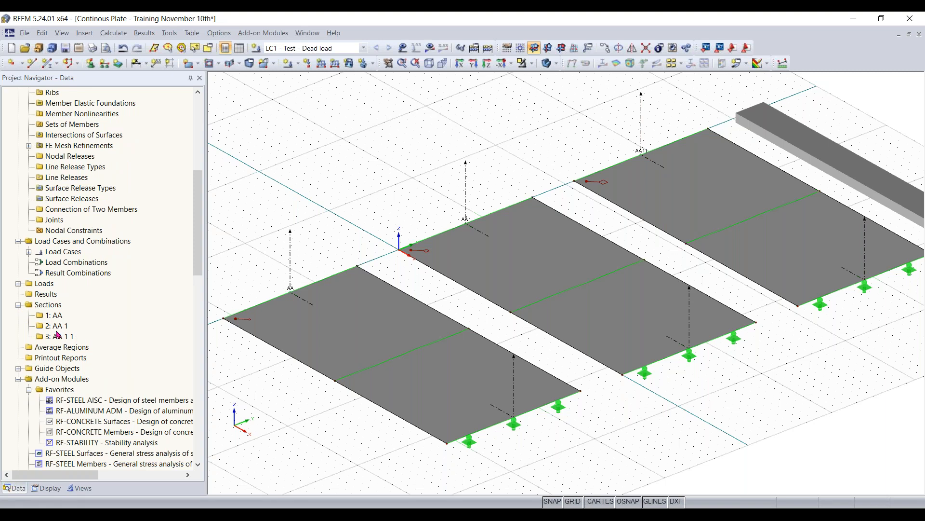
{"action": "right_click", "coordinate": [61, 330]}
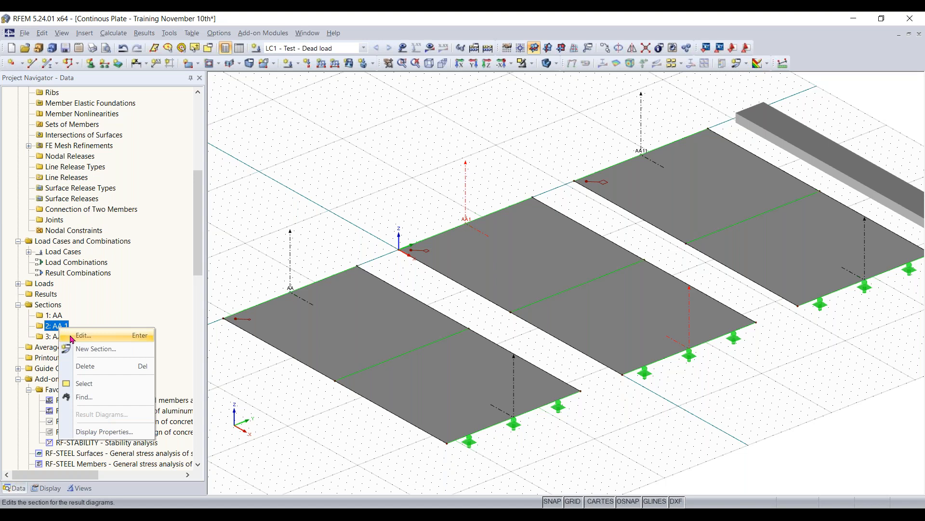
{"action": "left_click", "coordinate": [71, 337]}
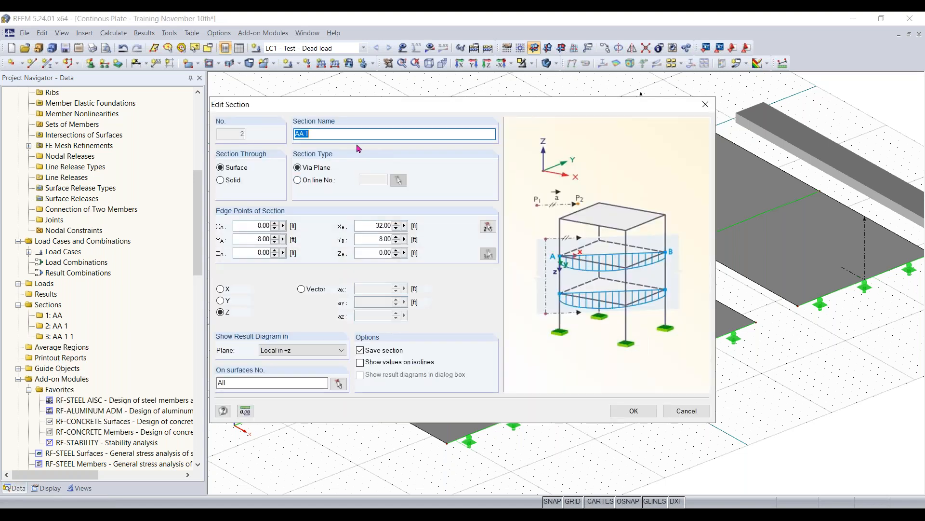
{"action": "left_click", "coordinate": [347, 137]}
{"action": "type", "text": "B"}
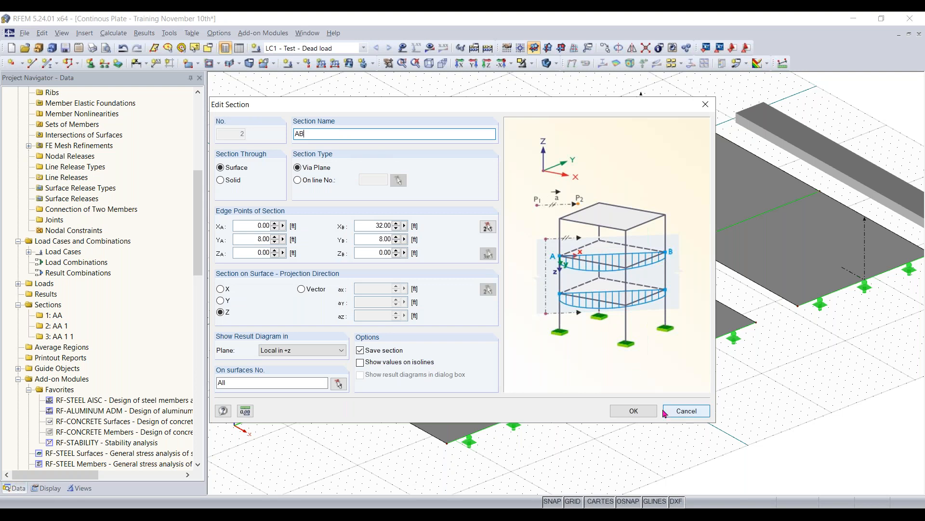
{"action": "left_click", "coordinate": [632, 411]}
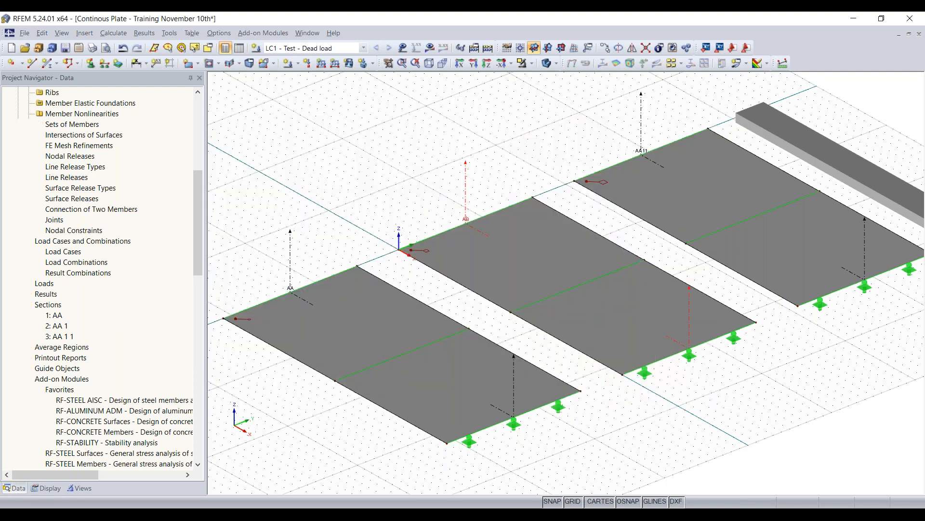
- Rename section 3 on surface 3 to AC
{"action": "right_click", "coordinate": [63, 337]}
{"action": "left_click", "coordinate": [117, 339]}
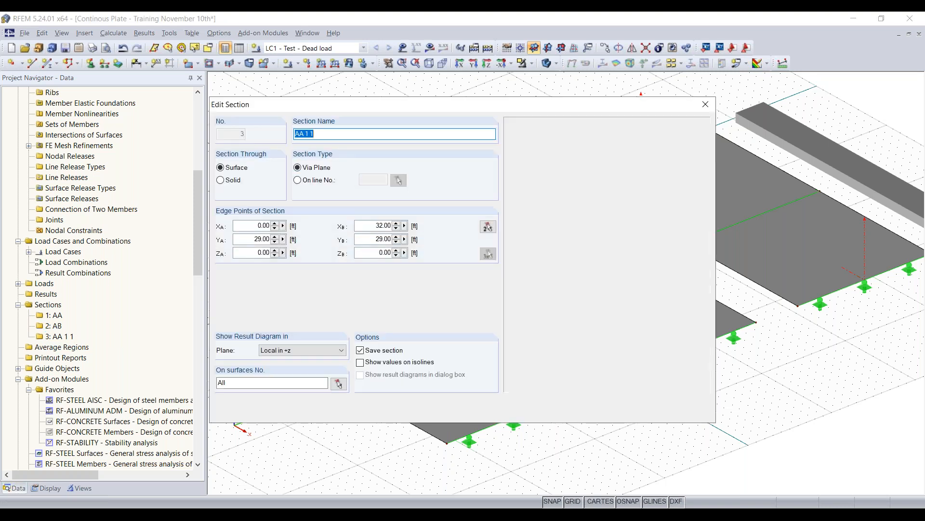
{"action": "left_click", "coordinate": [349, 131]}
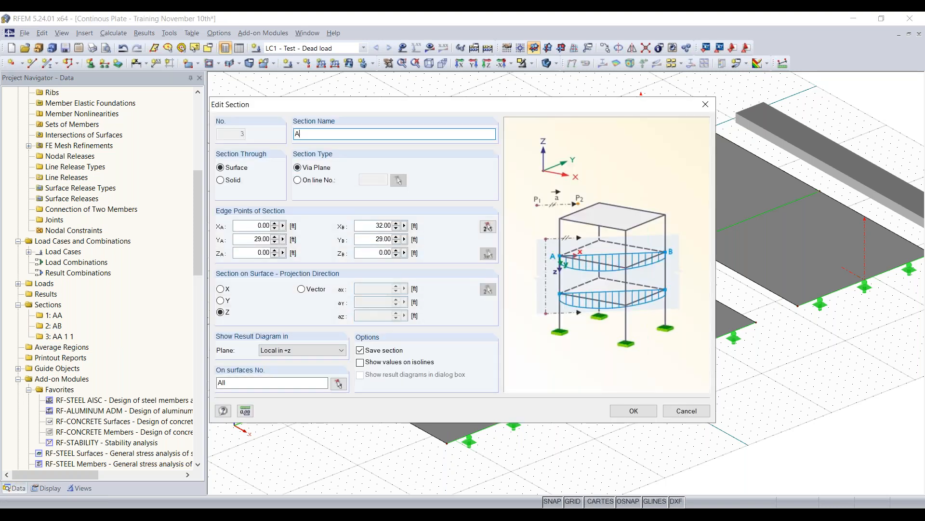
{"action": "left_click", "coordinate": [633, 411]}
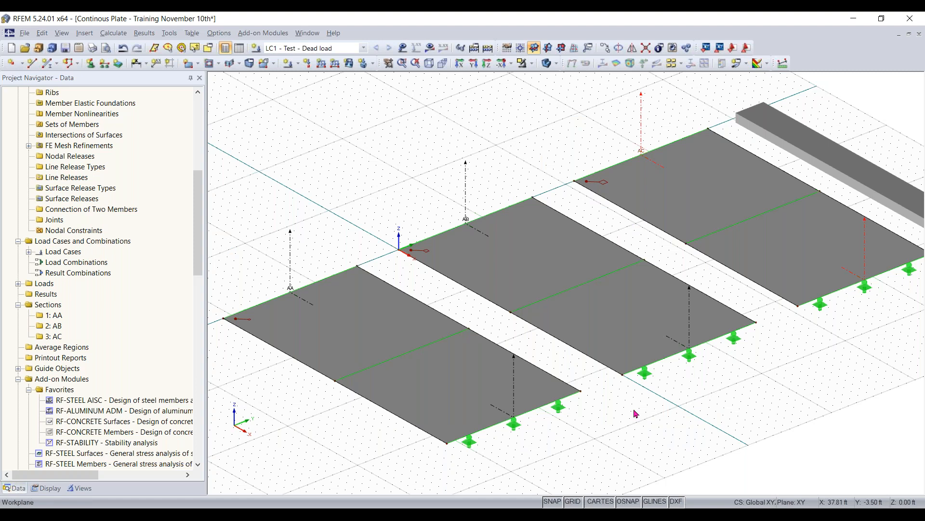
- Show the LC1 dead loads on the plates and beam to check them, and hide them again
{"action": "scroll", "coordinate": [635, 413], "scroll_direction": "down", "scroll_amount": 2}
{"action": "scroll", "coordinate": [586, 405], "scroll_direction": "down", "scroll_amount": 3}
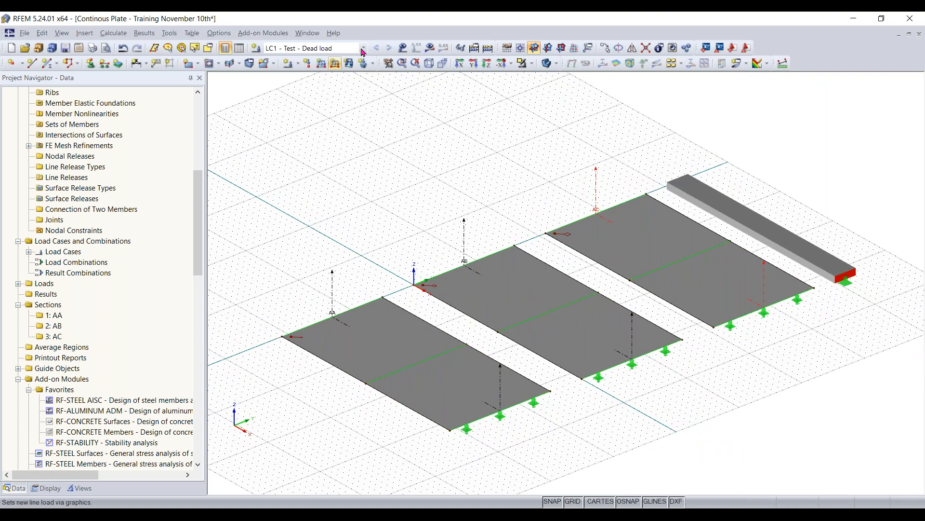
{"action": "left_click", "coordinate": [402, 48]}
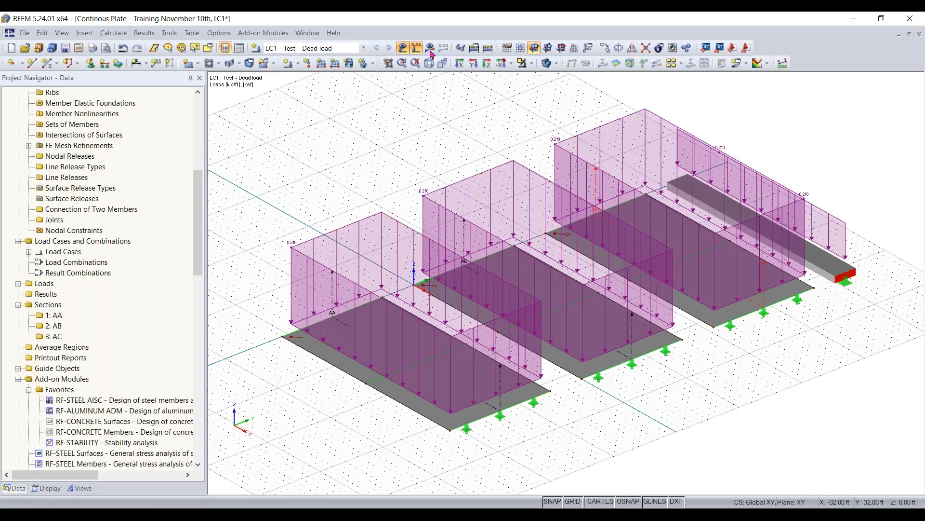
{"action": "left_click", "coordinate": [403, 48]}
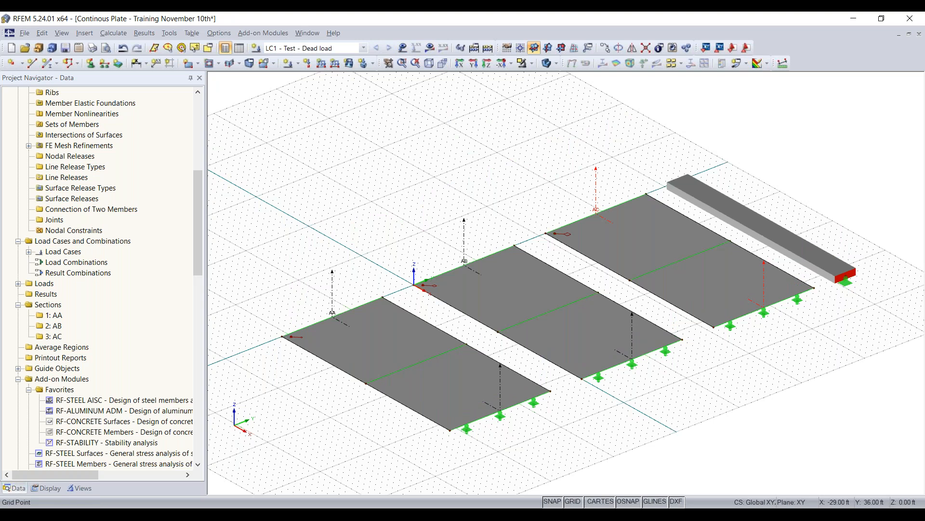
- Calculate all results of the model and move the results panel clear of the beam
{"action": "middle_click_drag", "start_coordinate": [476, 209], "coordinate": [446, 163]}
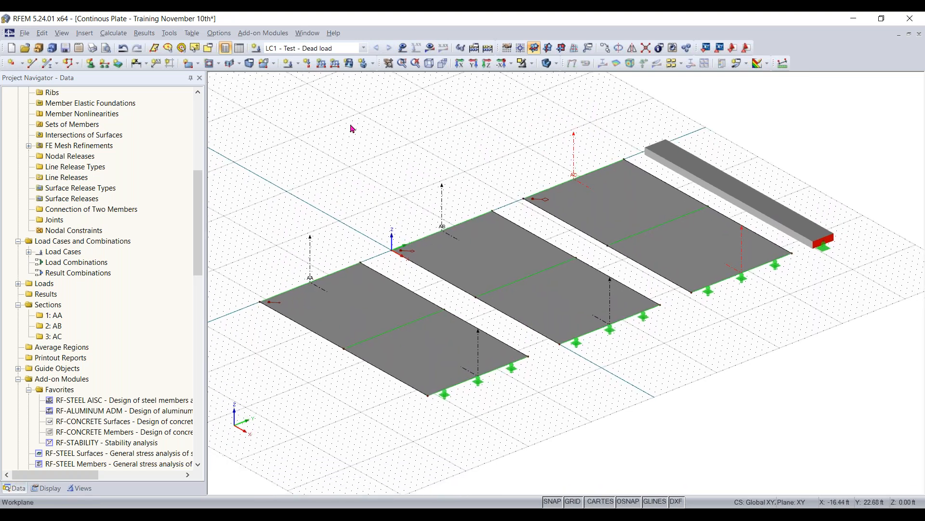
{"action": "left_click", "coordinate": [113, 33]}
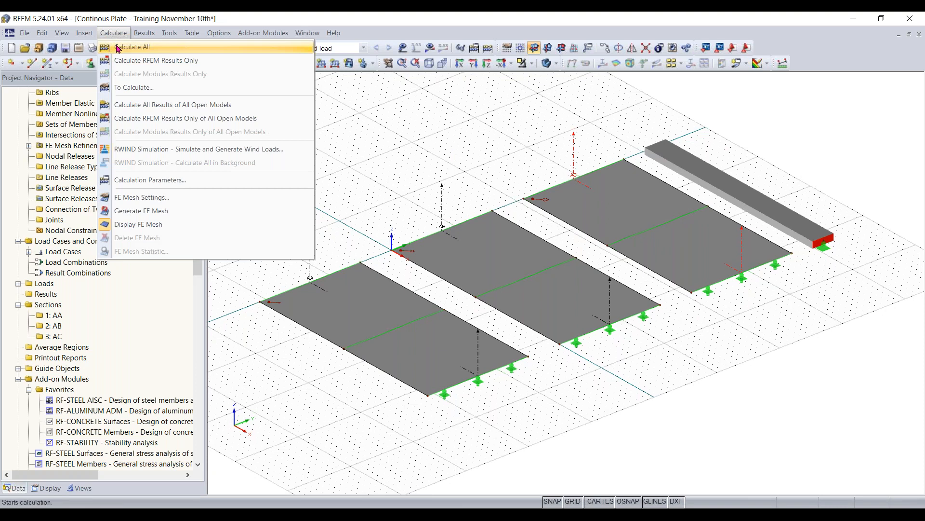
{"action": "left_click", "coordinate": [313, 69]}
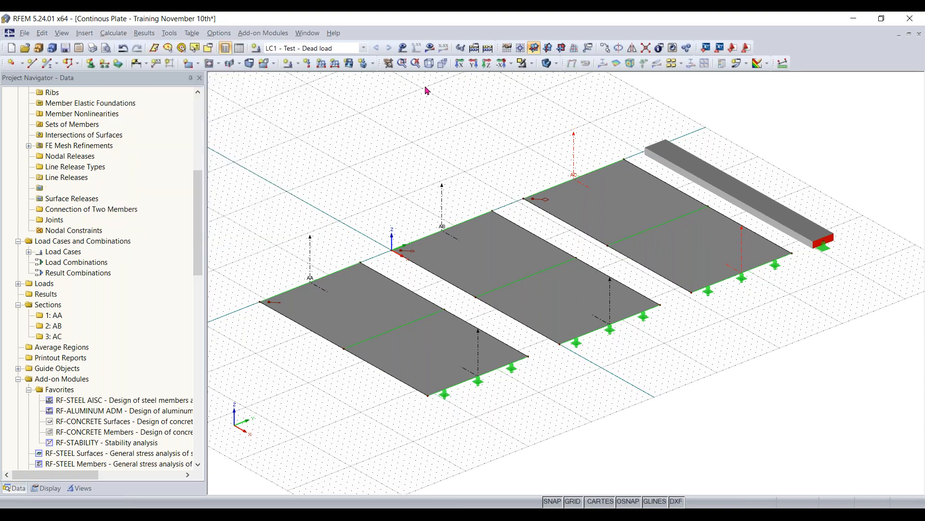
{"action": "left_click", "coordinate": [491, 50]}
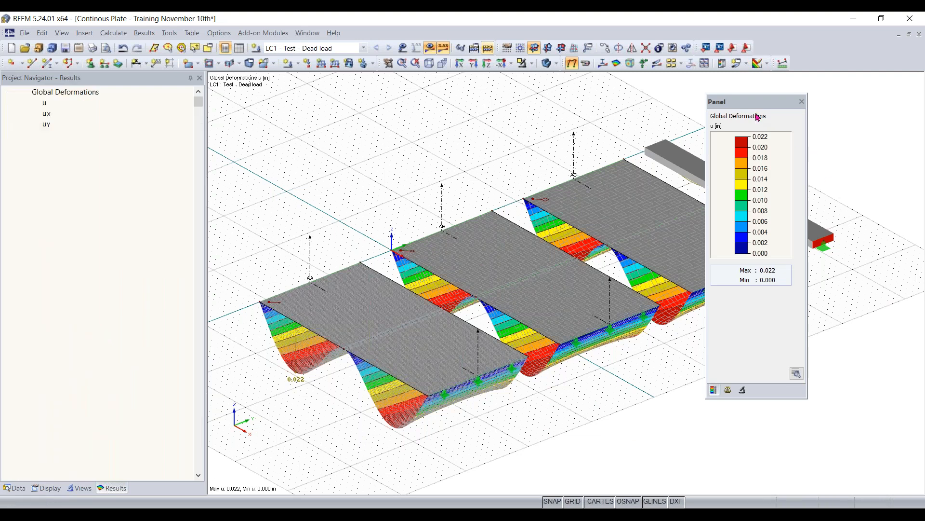
{"action": "left_click_drag", "start_coordinate": [879, 107], "coordinate": [878, 96]}
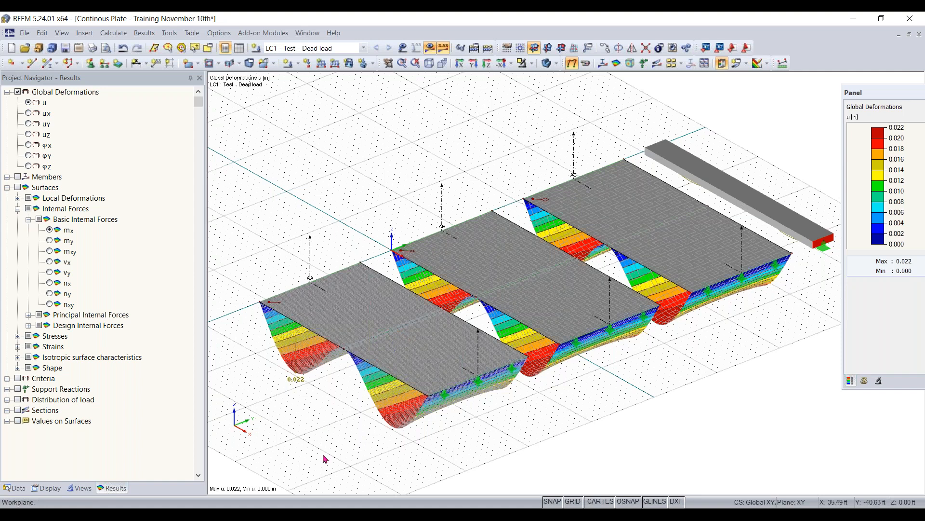
- Display the model in solid transparent mode so the deformed shapes of the plates and beam show through
{"action": "middle_click_drag", "start_coordinate": [329, 452], "coordinate": [268, 340], "text": "ctrl"}
{"action": "middle_click_drag", "start_coordinate": [793, 390], "coordinate": [550, 419], "text": "ctrl"}
{"action": "scroll", "coordinate": [808, 307], "scroll_direction": "up", "scroll_amount": 5}
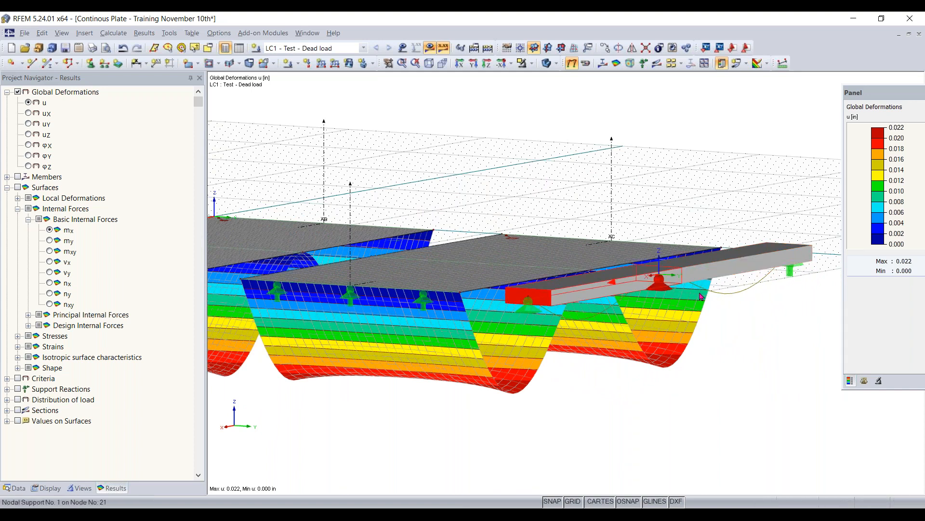
{"action": "left_click", "coordinate": [547, 65]}
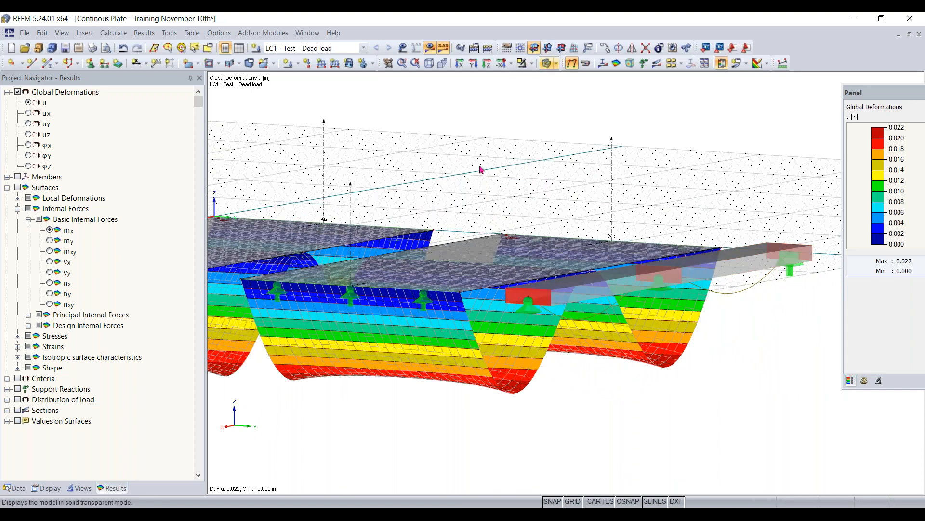
- Turn off the work plane grid, keeping all three deformed plates and the beam in view
{"action": "middle_click_drag", "start_coordinate": [523, 189], "coordinate": [382, 169], "text": "ctrl"}
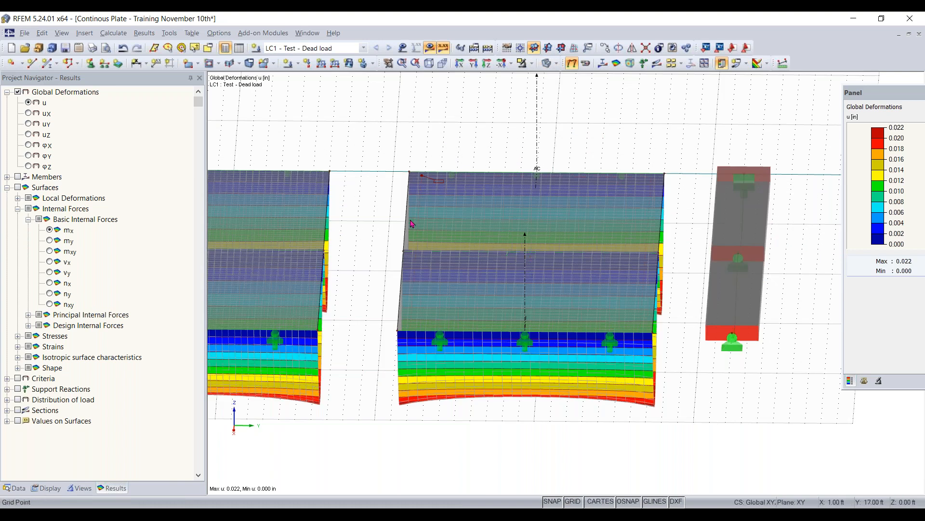
{"action": "scroll", "coordinate": [386, 208], "scroll_direction": "down", "scroll_amount": 2}
{"action": "scroll", "coordinate": [384, 262], "scroll_direction": "down", "scroll_amount": 1}
{"action": "middle_click_drag", "start_coordinate": [384, 262], "coordinate": [579, 282]}
{"action": "middle_click_drag", "start_coordinate": [579, 282], "coordinate": [687, 333], "text": "ctrl"}
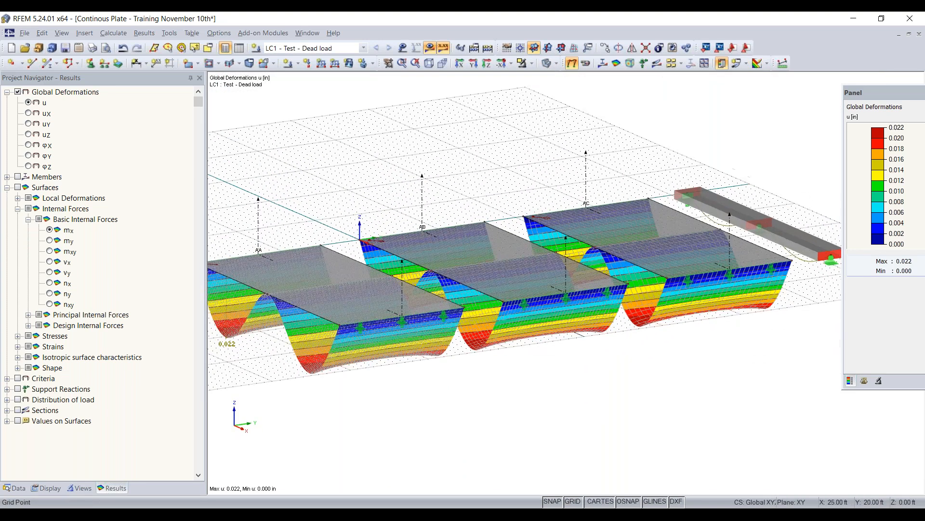
{"action": "scroll", "coordinate": [687, 333], "scroll_direction": "up", "scroll_amount": 1}
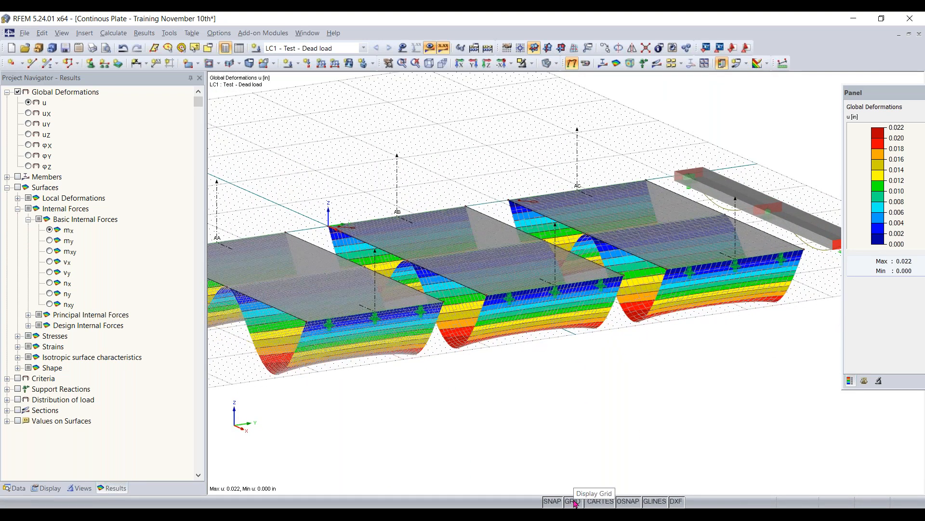
{"action": "left_click", "coordinate": [574, 501]}
{"action": "scroll", "coordinate": [526, 421], "scroll_direction": "down", "scroll_amount": 1}
{"action": "scroll", "coordinate": [526, 421], "scroll_direction": "down", "scroll_amount": 3}
{"action": "middle_click_drag", "start_coordinate": [524, 418], "coordinate": [567, 427]}
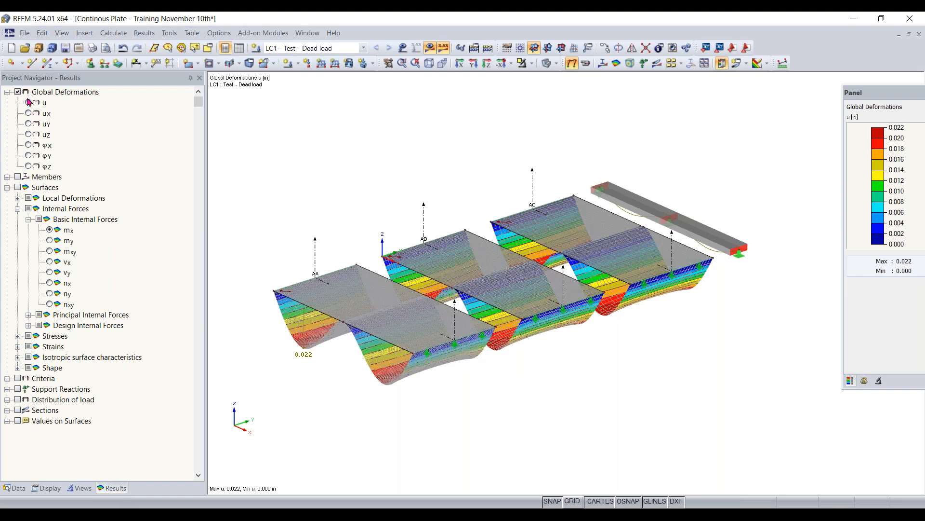
- Turn on the member results to show the beam's internal moment My
{"action": "left_click", "coordinate": [6, 177]}
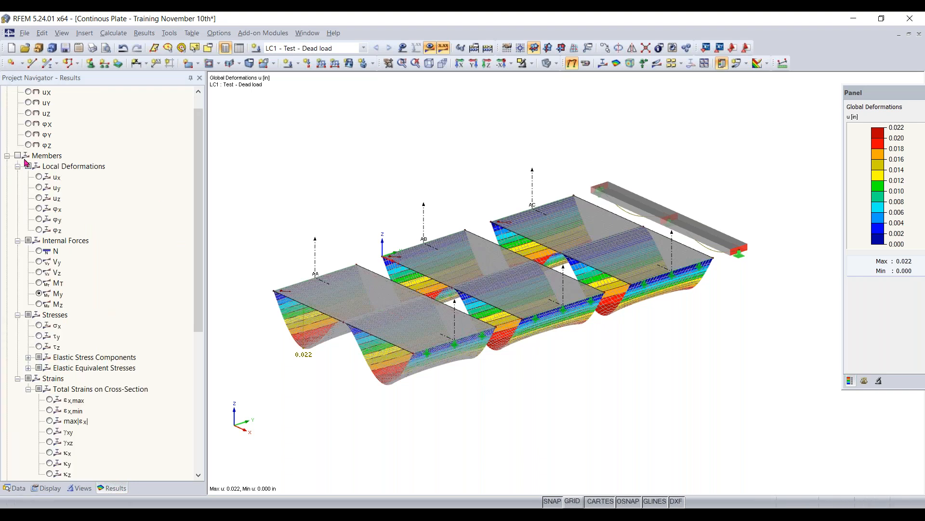
{"action": "left_click", "coordinate": [18, 155]}
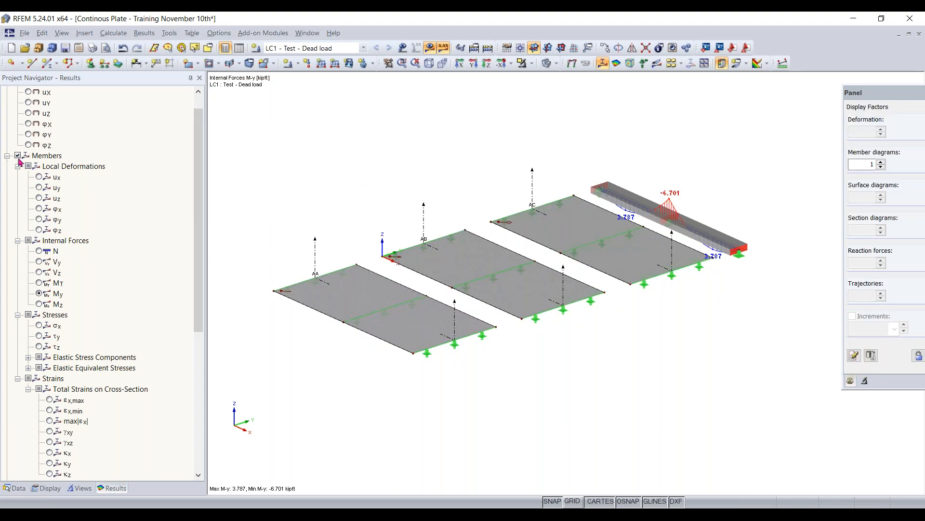
{"action": "scroll", "coordinate": [19, 161], "scroll_direction": "up", "scroll_amount": 1}
{"action": "scroll", "coordinate": [33, 186], "scroll_direction": "down", "scroll_amount": 2}
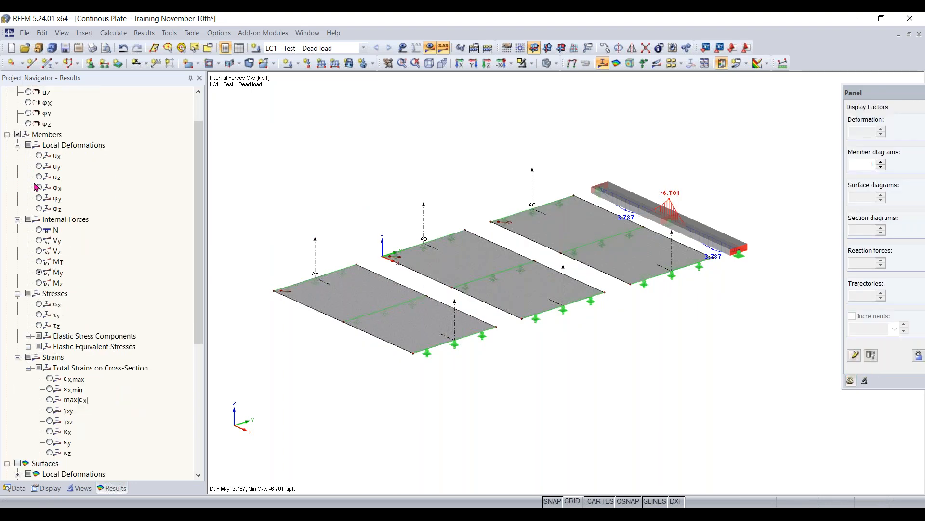
- Check the beam's axial force N diagram and return to the moment My
{"action": "left_click", "coordinate": [38, 231]}
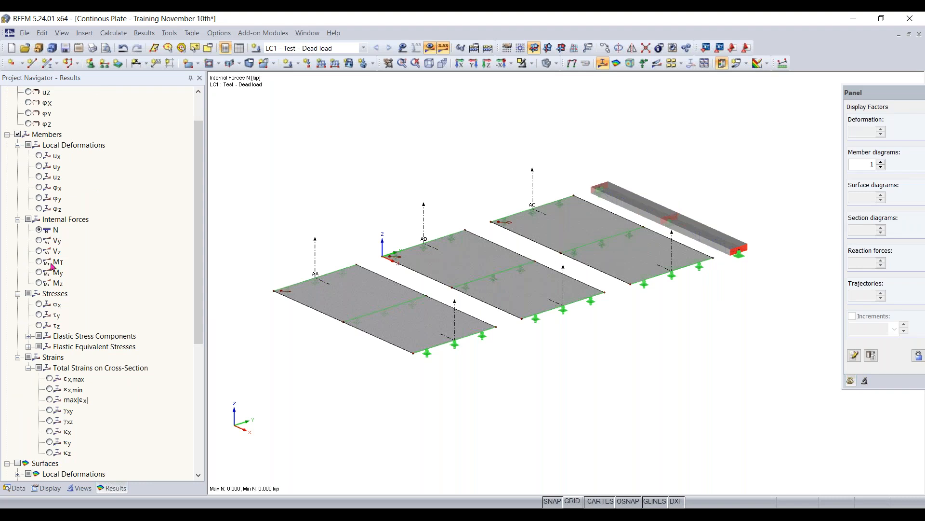
{"action": "left_click", "coordinate": [38, 272]}
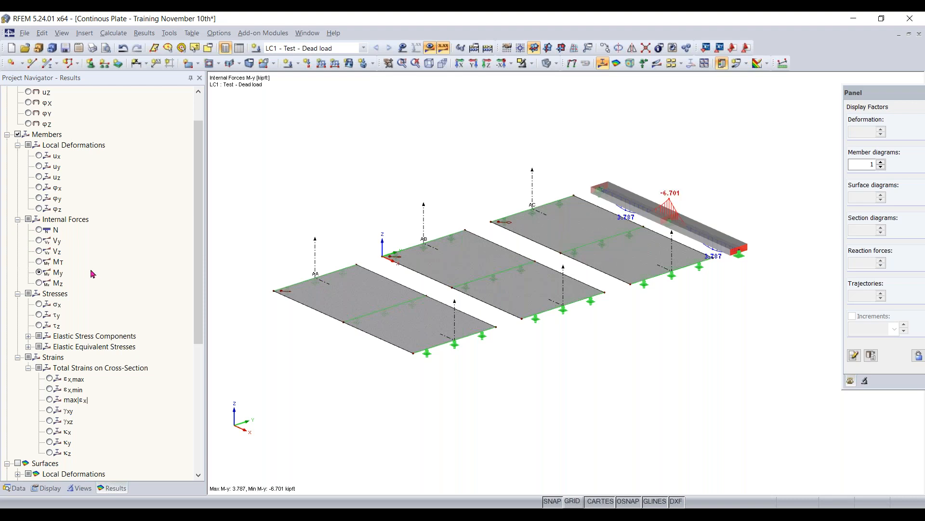
{"action": "scroll", "coordinate": [609, 316], "scroll_direction": "up", "scroll_amount": 5}
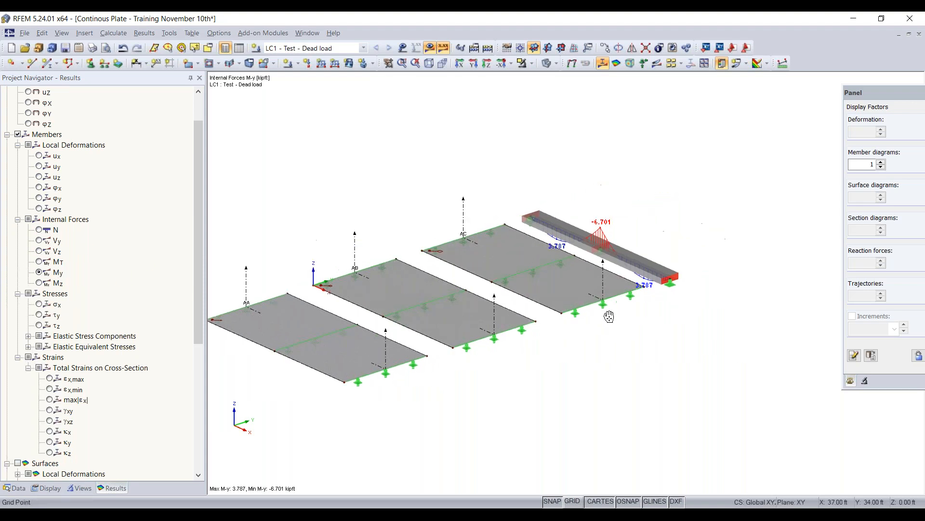
- Turn on the surface results to show the basic internal force mx on the three plates alongside the beam's My diagram
{"action": "scroll", "coordinate": [540, 232], "scroll_direction": "up", "scroll_amount": 1}
{"action": "middle_click_drag", "start_coordinate": [482, 165], "coordinate": [442, 178]}
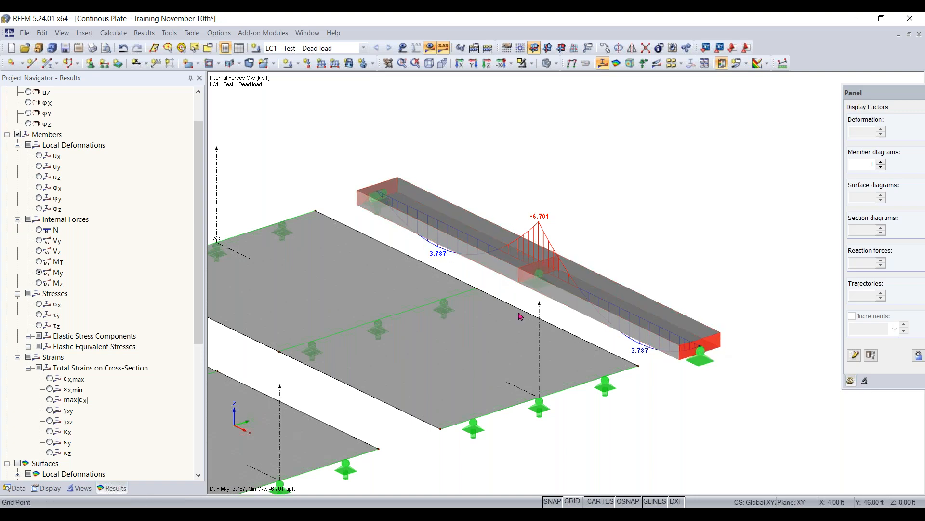
{"action": "scroll", "coordinate": [620, 342], "scroll_direction": "down", "scroll_amount": 3}
{"action": "scroll", "coordinate": [628, 276], "scroll_direction": "down", "scroll_amount": 1}
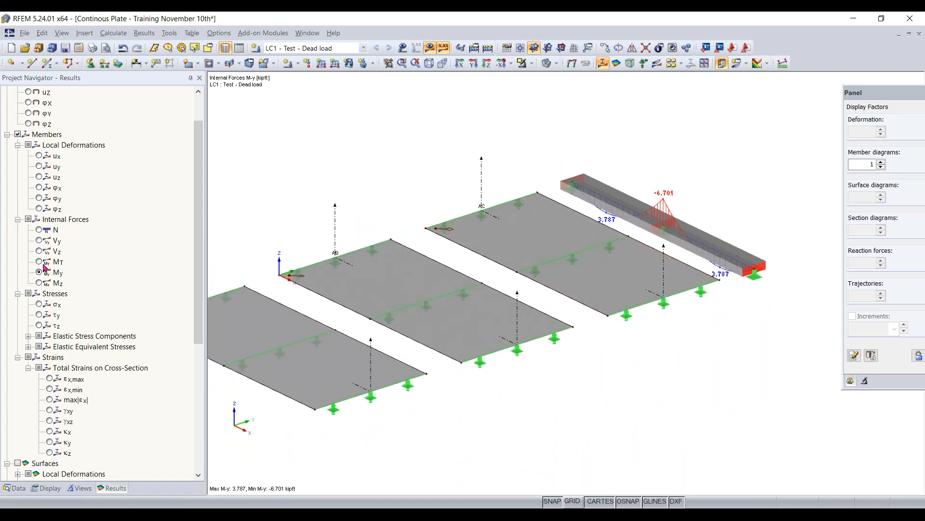
{"action": "scroll", "coordinate": [44, 268], "scroll_direction": "down", "scroll_amount": 4}
{"action": "scroll", "coordinate": [45, 268], "scroll_direction": "down", "scroll_amount": 3}
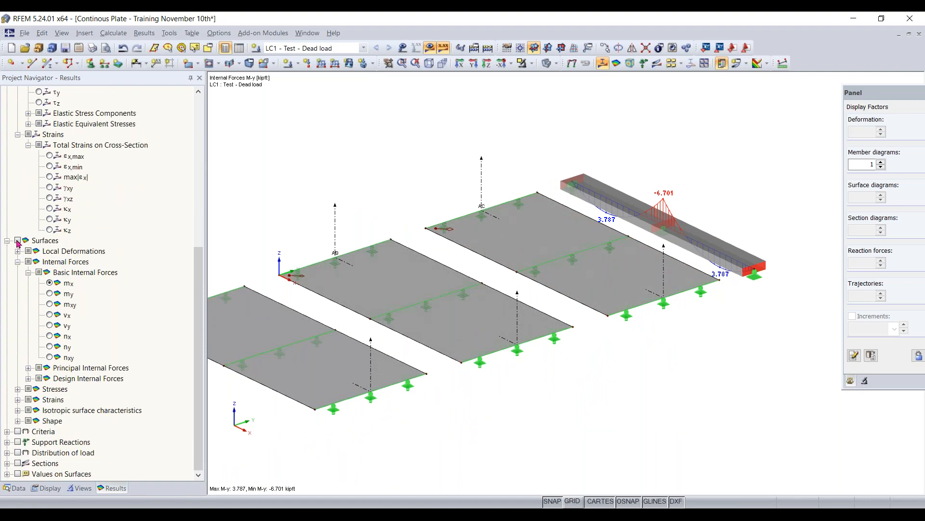
{"action": "left_click", "coordinate": [18, 135]}
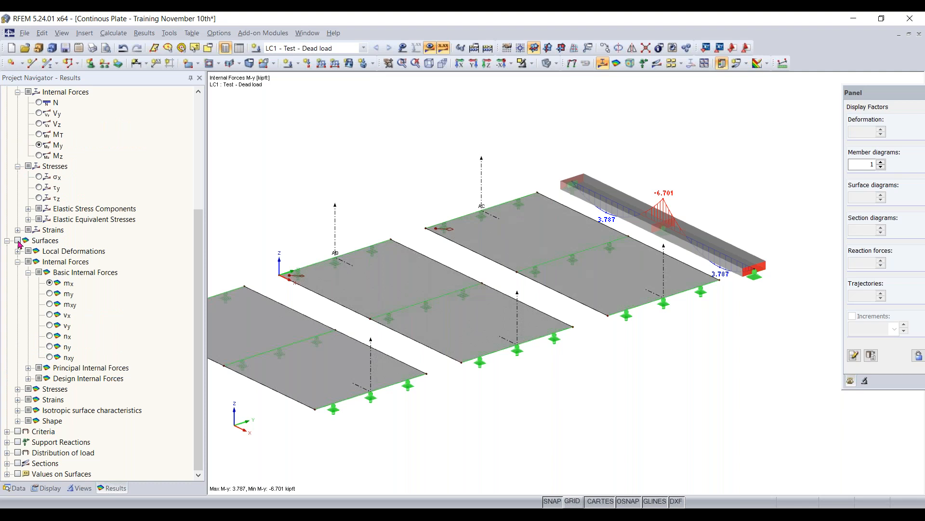
{"action": "left_click", "coordinate": [18, 240]}
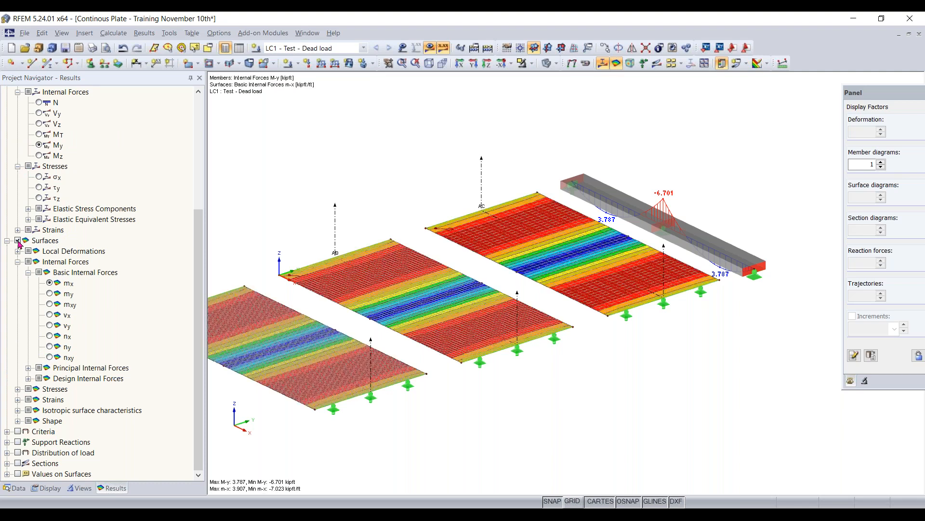
- Turn on the section results to show the mx diagrams along sections AA, AB and AC on the plates
{"action": "scroll", "coordinate": [302, 366], "scroll_direction": "down", "scroll_amount": 8}
{"action": "middle_click_drag", "start_coordinate": [302, 367], "coordinate": [407, 346]}
{"action": "scroll", "coordinate": [450, 346], "scroll_direction": "up", "scroll_amount": 5}
{"action": "scroll", "coordinate": [434, 355], "scroll_direction": "up", "scroll_amount": 5}
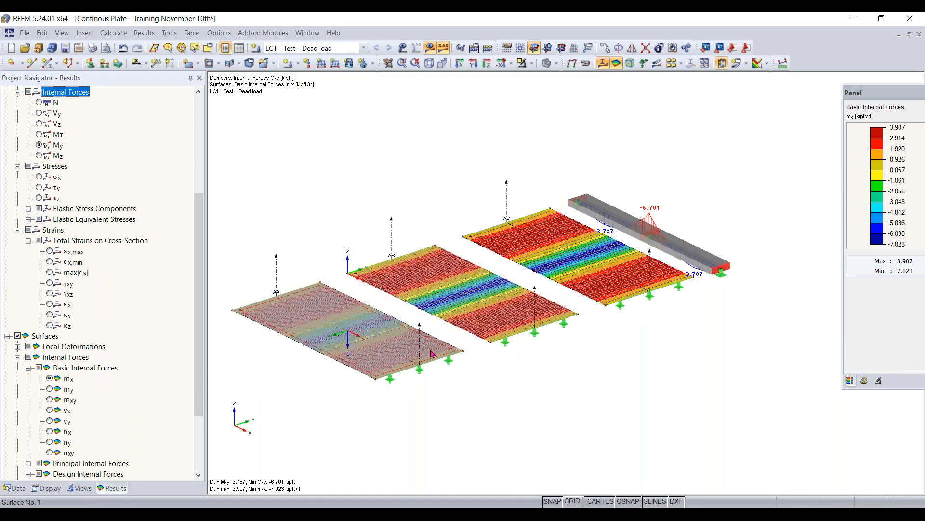
{"action": "middle_click_drag", "start_coordinate": [432, 355], "coordinate": [480, 380]}
{"action": "scroll", "coordinate": [481, 382], "scroll_direction": "up", "scroll_amount": 2}
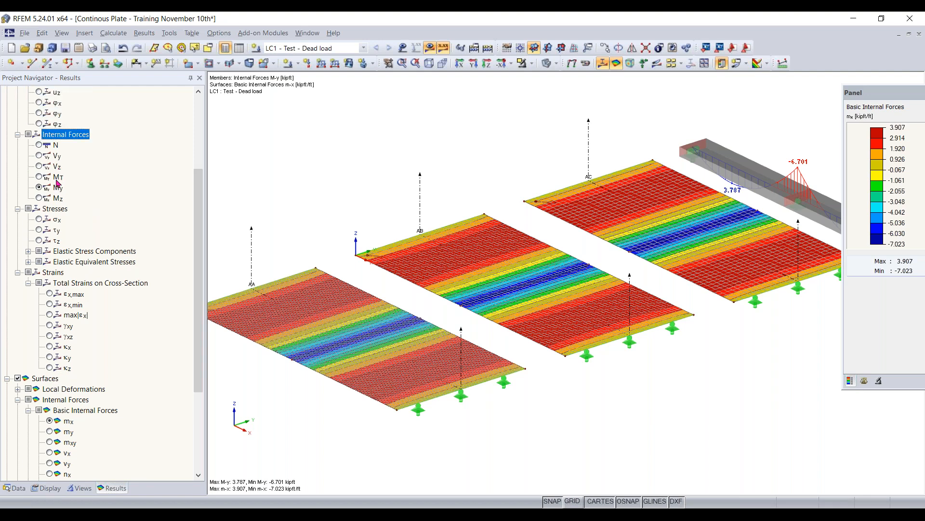
{"action": "scroll", "coordinate": [54, 303], "scroll_direction": "down", "scroll_amount": 4}
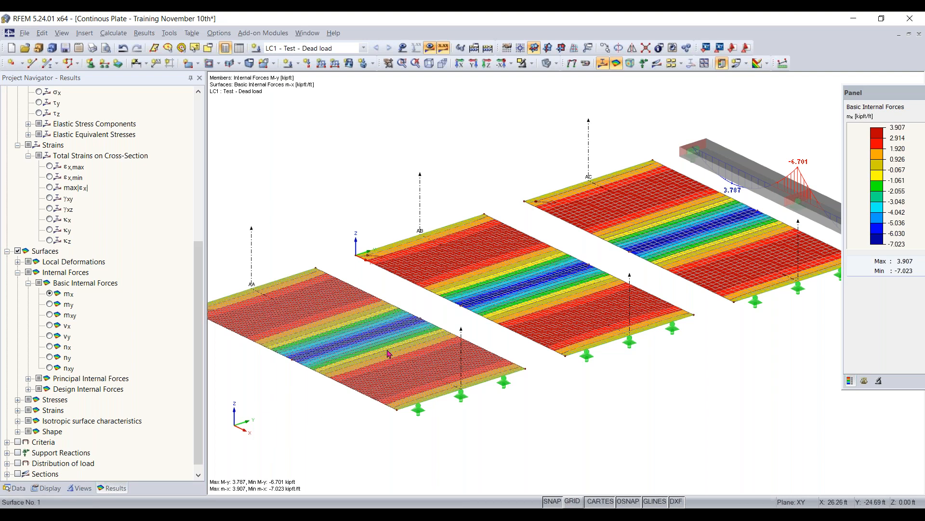
{"action": "left_click", "coordinate": [251, 245]}
{"action": "left_click", "coordinate": [428, 200]}
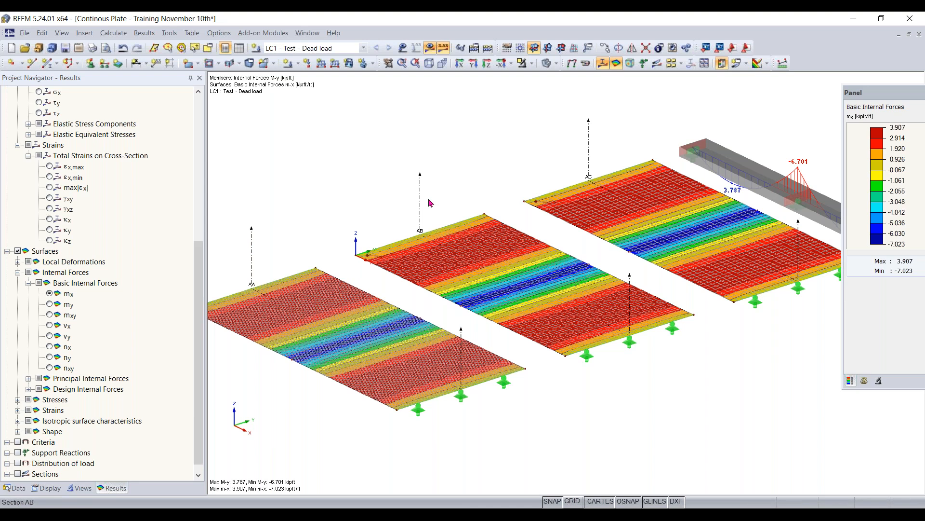
{"action": "scroll", "coordinate": [81, 261], "scroll_direction": "down", "scroll_amount": 1}
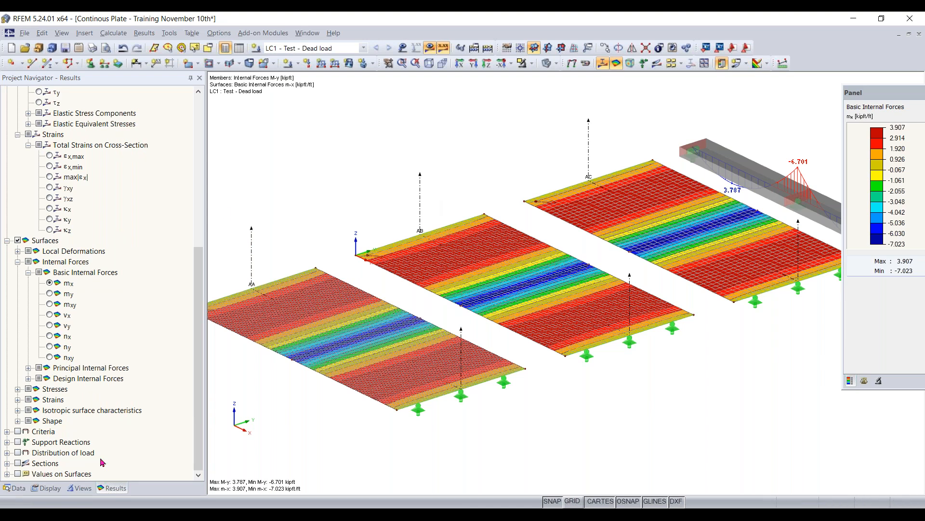
{"action": "left_click", "coordinate": [17, 464]}
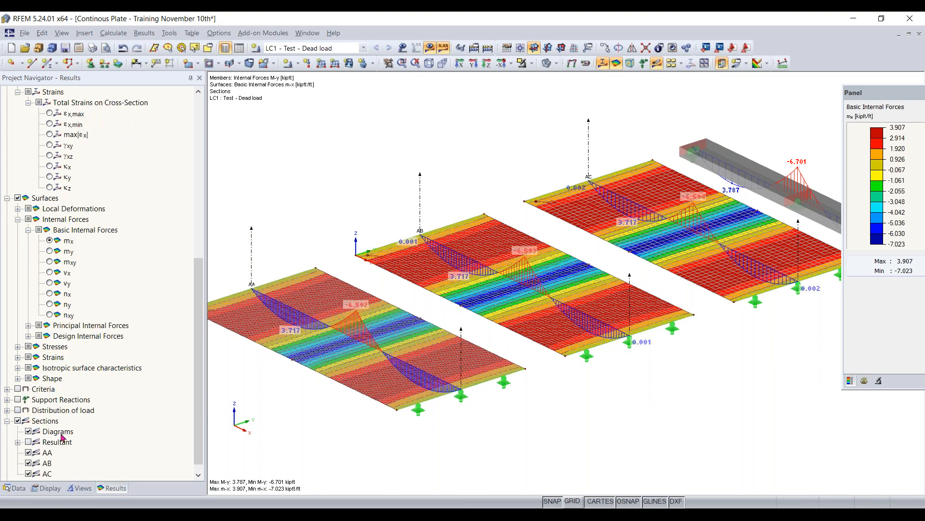
{"action": "scroll", "coordinate": [62, 435], "scroll_direction": "down", "scroll_amount": 1}
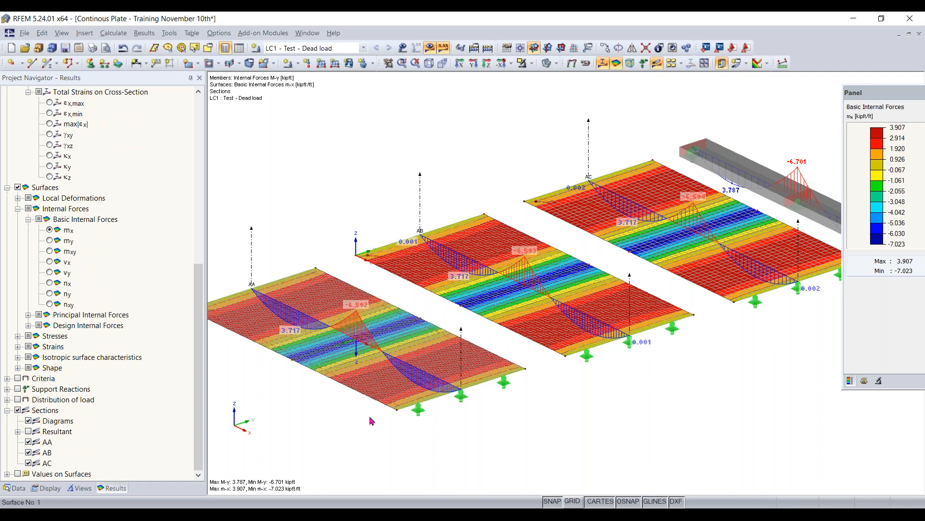
- Compare the moment diagrams of sections AA, AB and AC with the beam's My diagram from several viewing angles
{"action": "middle_click_drag", "start_coordinate": [404, 462], "coordinate": [461, 450]}
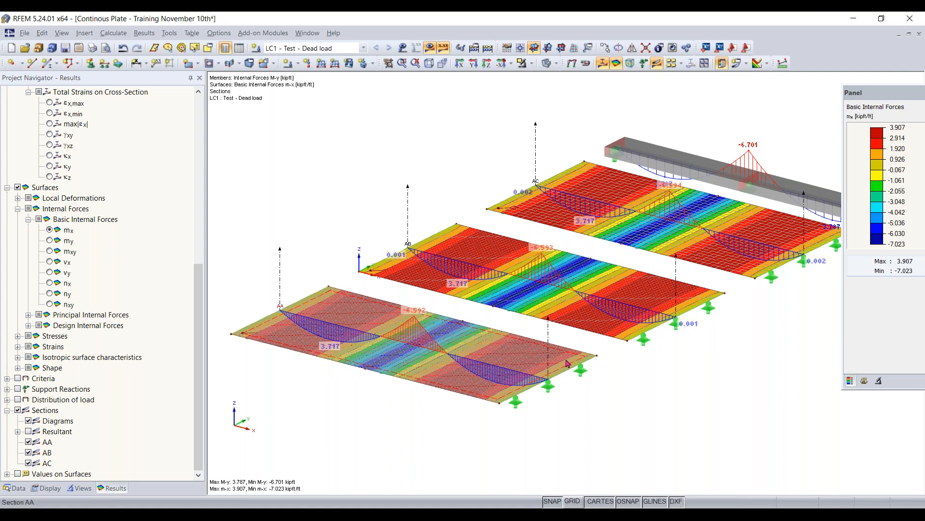
{"action": "middle_click_drag", "start_coordinate": [755, 186], "coordinate": [676, 177]}
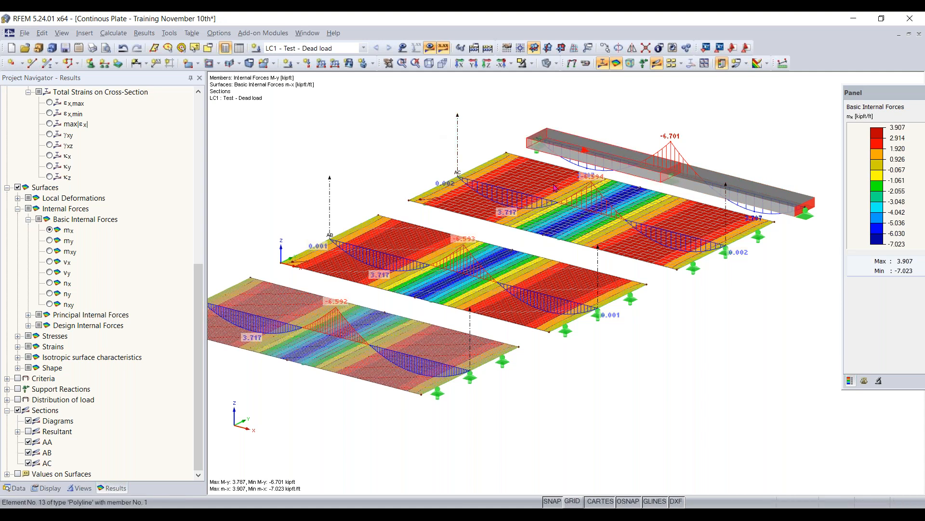
{"action": "middle_click_drag", "start_coordinate": [692, 160], "coordinate": [791, 97], "text": "ctrl"}
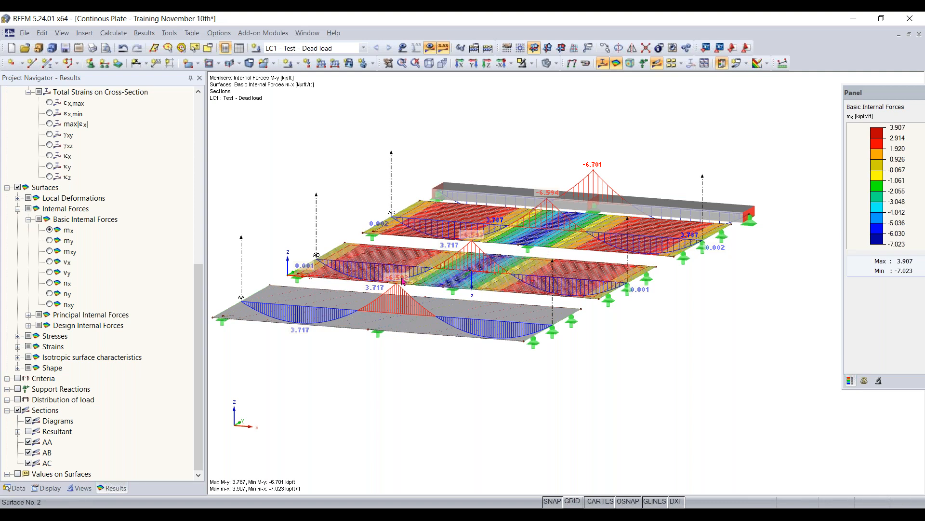
{"action": "scroll", "coordinate": [398, 279], "scroll_direction": "up", "scroll_amount": 1}
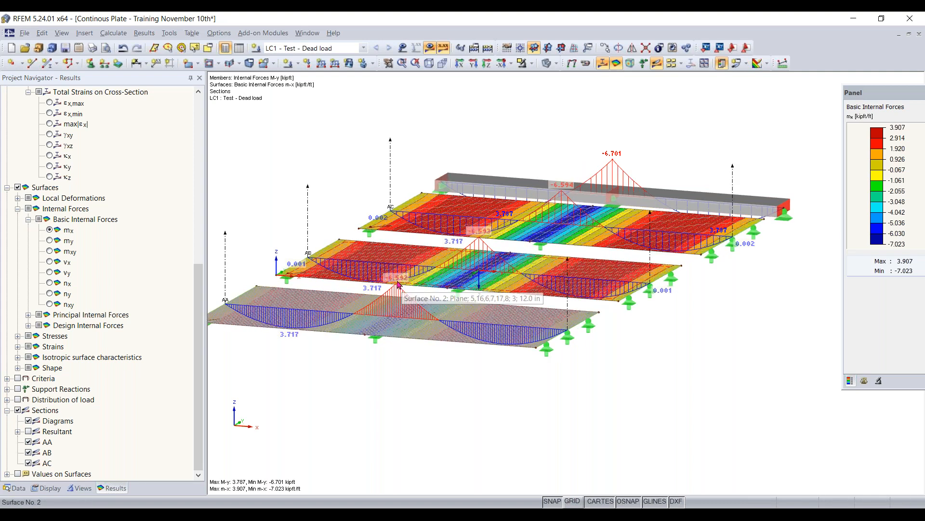
{"action": "middle_click_drag", "start_coordinate": [430, 287], "coordinate": [397, 298], "text": "ctrl"}
{"action": "right_click", "coordinate": [398, 297]}
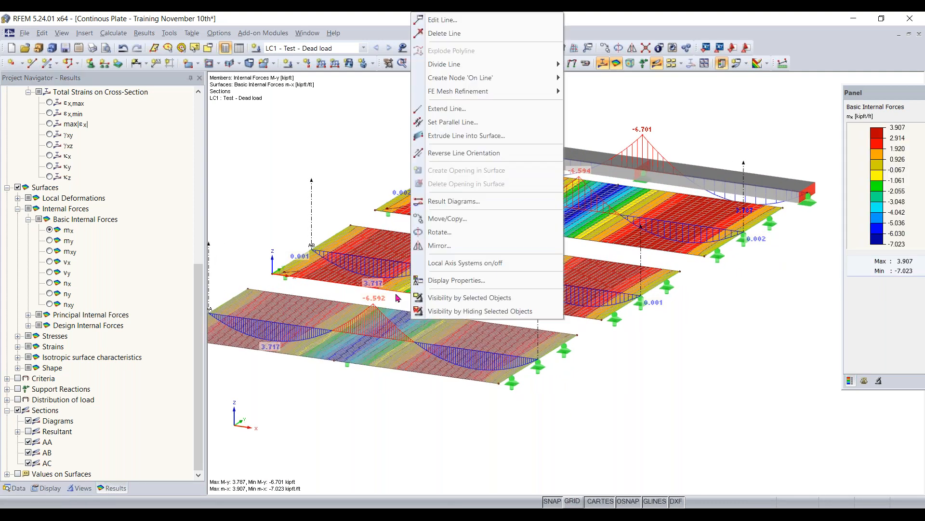
{"action": "left_click", "coordinate": [397, 296]}
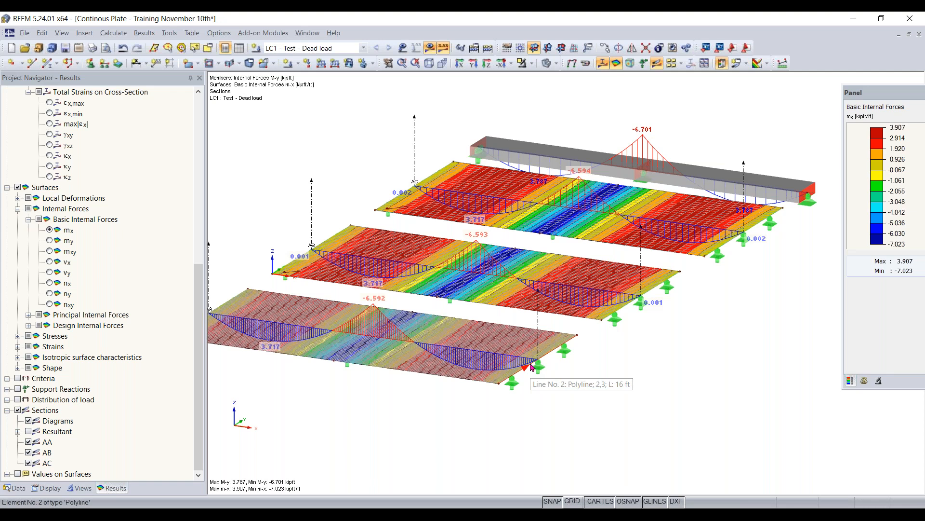
{"action": "scroll", "coordinate": [292, 165], "scroll_direction": "down", "scroll_amount": 1}
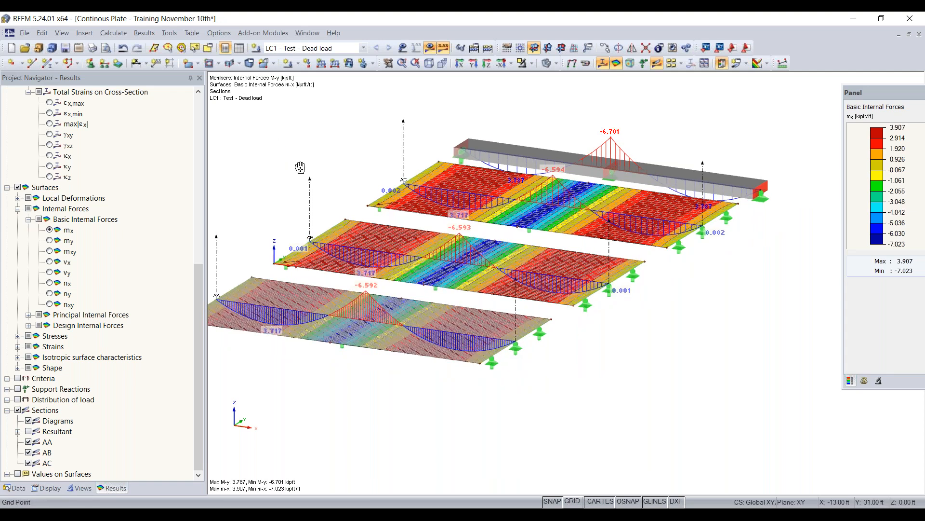
{"action": "middle_click_drag", "start_coordinate": [298, 167], "coordinate": [347, 183]}
- Deactivate the shear stiffness of members in the global calculation parameters, accept deleting the existing results, and recalculate load case LC1
{"action": "left_click", "coordinate": [112, 34]}
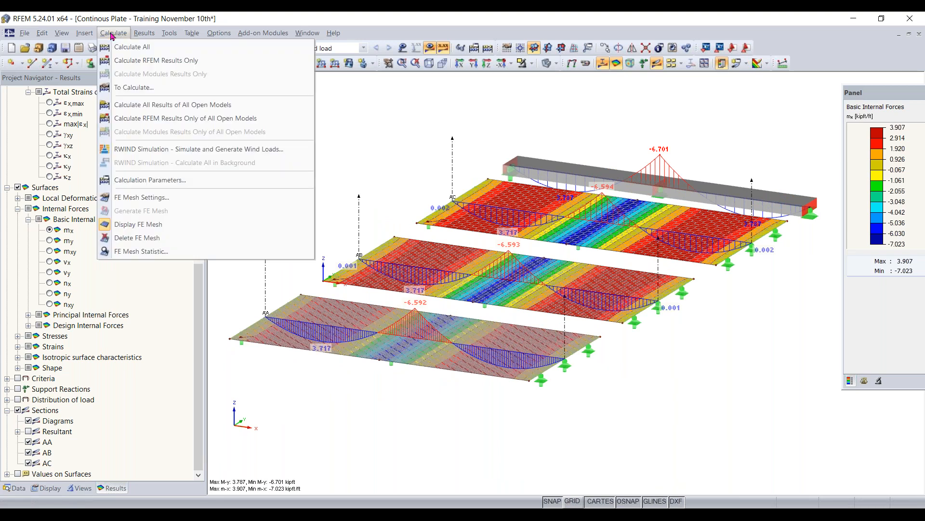
{"action": "left_click", "coordinate": [158, 185]}
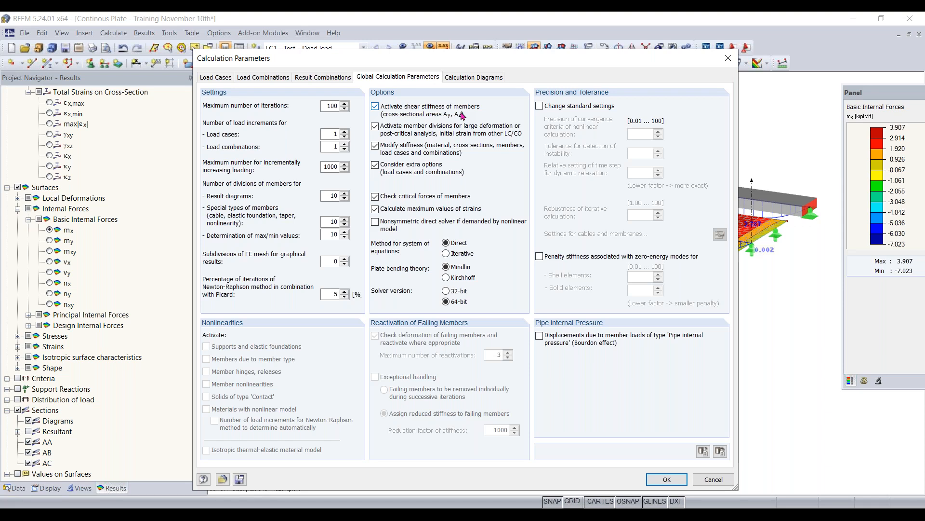
{"action": "left_click", "coordinate": [422, 113]}
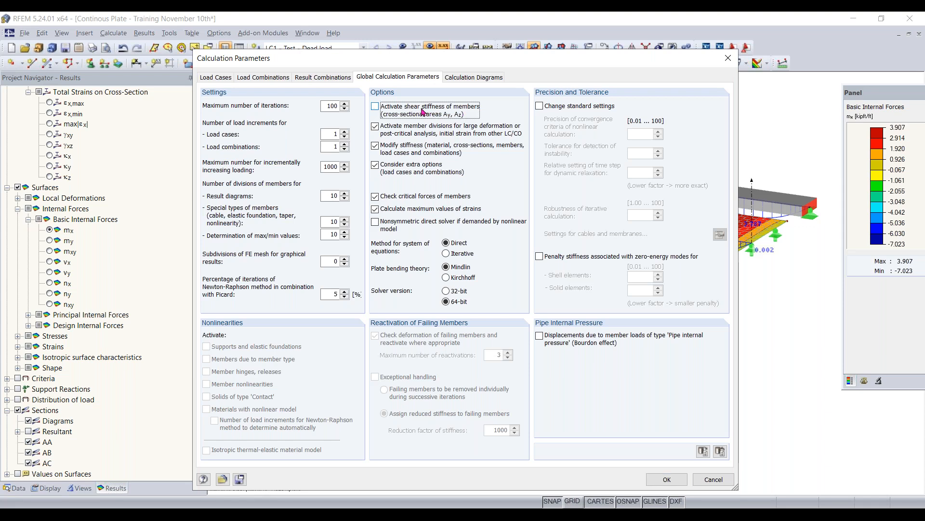
{"action": "left_click", "coordinate": [665, 479]}
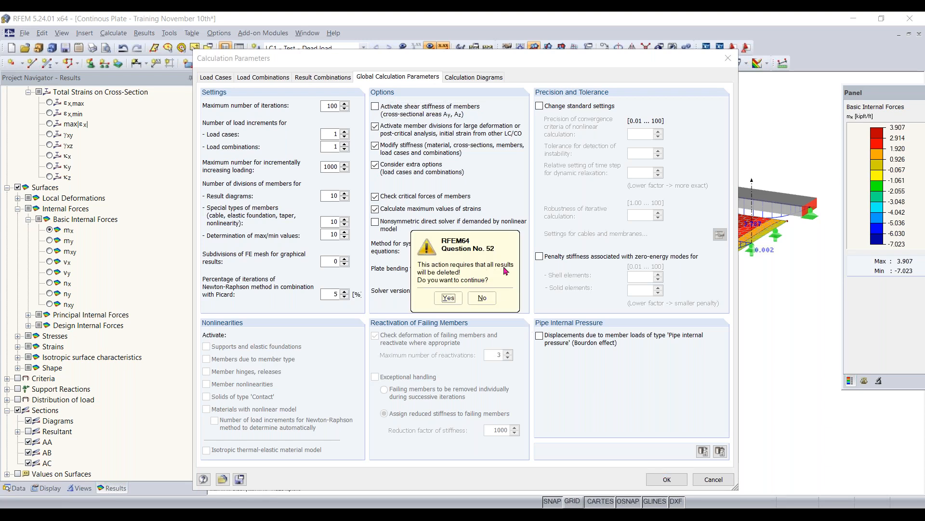
{"action": "left_click", "coordinate": [440, 300]}
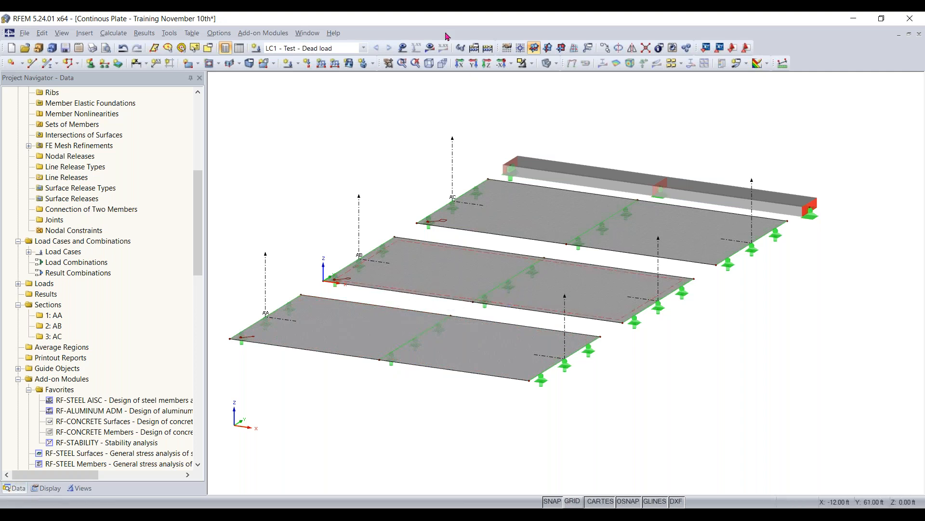
{"action": "left_click", "coordinate": [430, 48]}
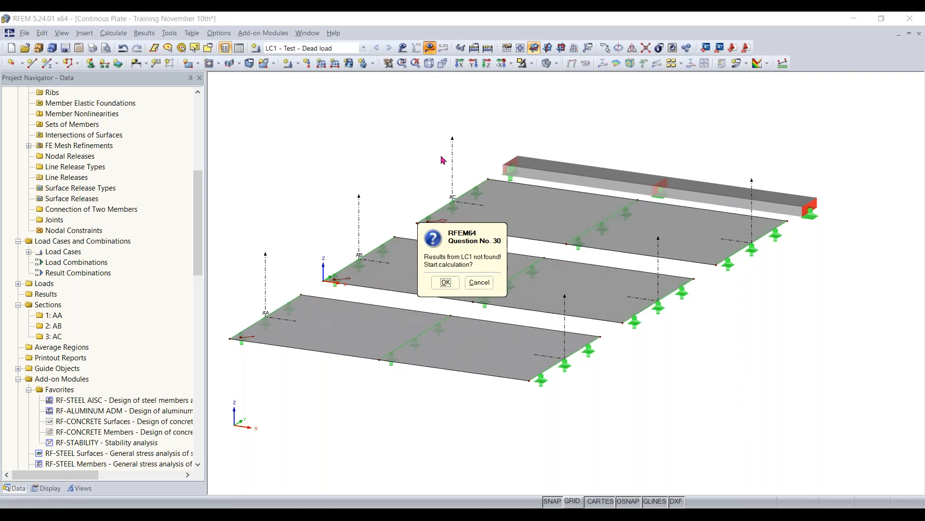
{"action": "left_click", "coordinate": [445, 282]}
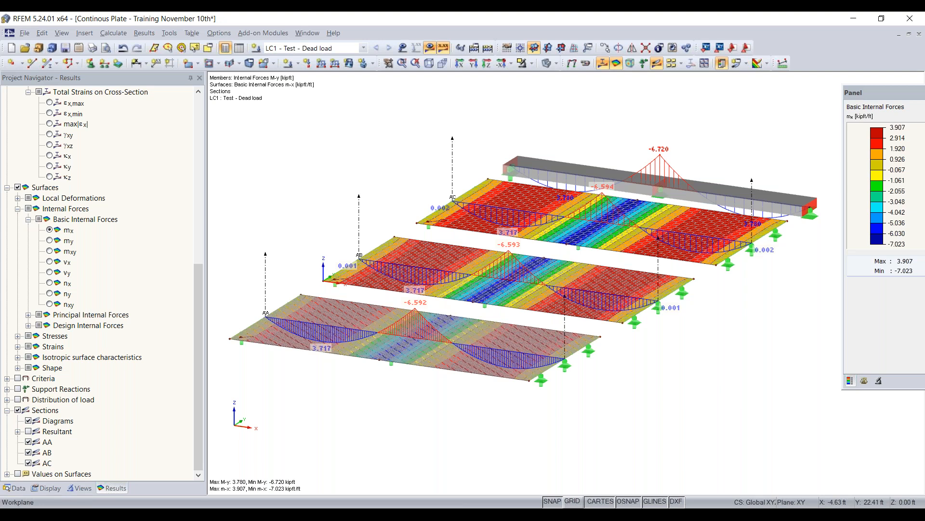
{"action": "left_click", "coordinate": [921, 55]}
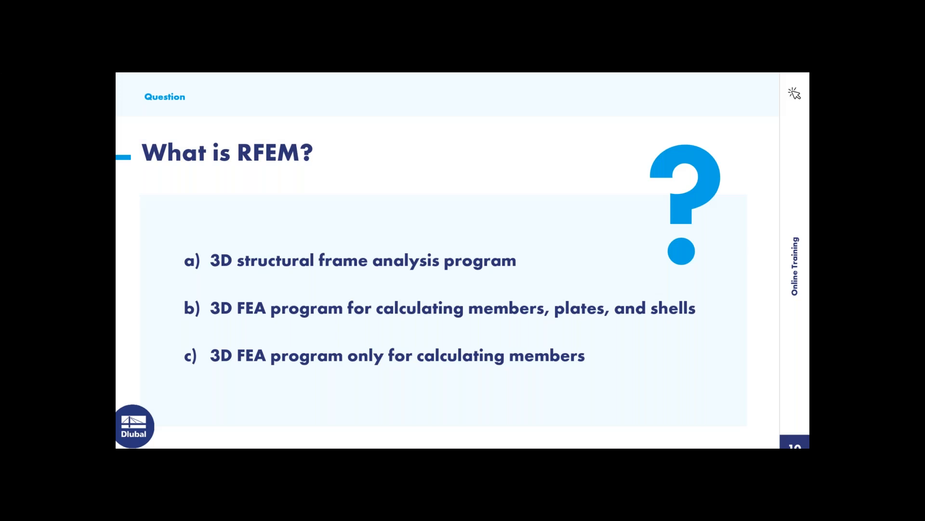
{"action": "key", "text": "Right"}
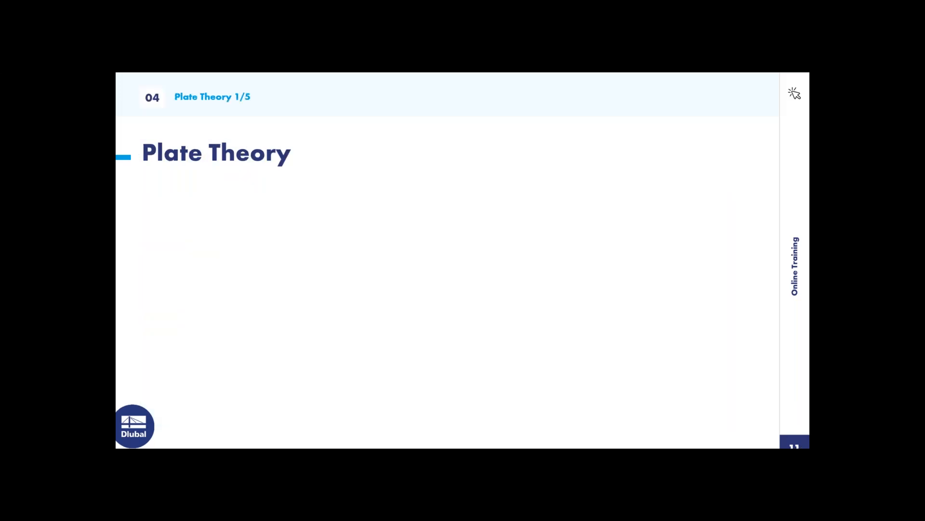
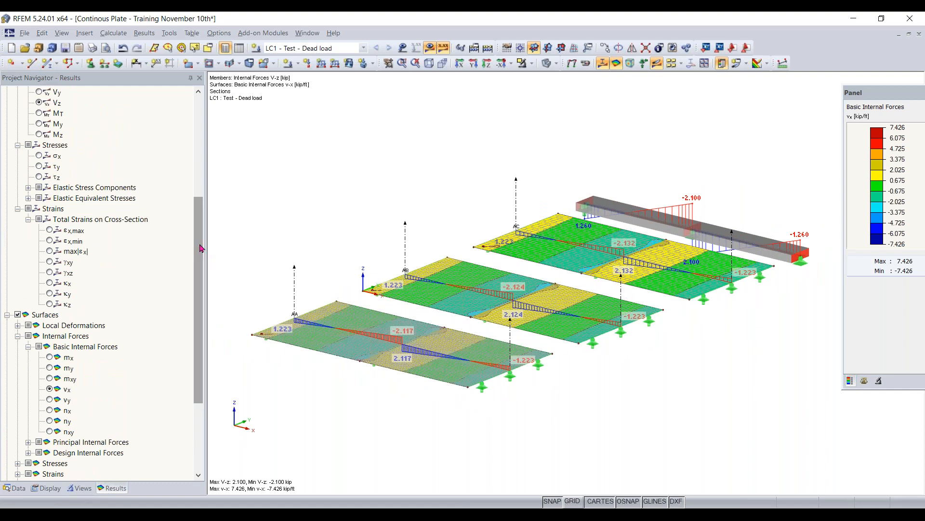
- Create a new 3D model named "Euler Case 1 - Training November 10th" in the Tests project
{"action": "left_click", "coordinate": [14, 488]}
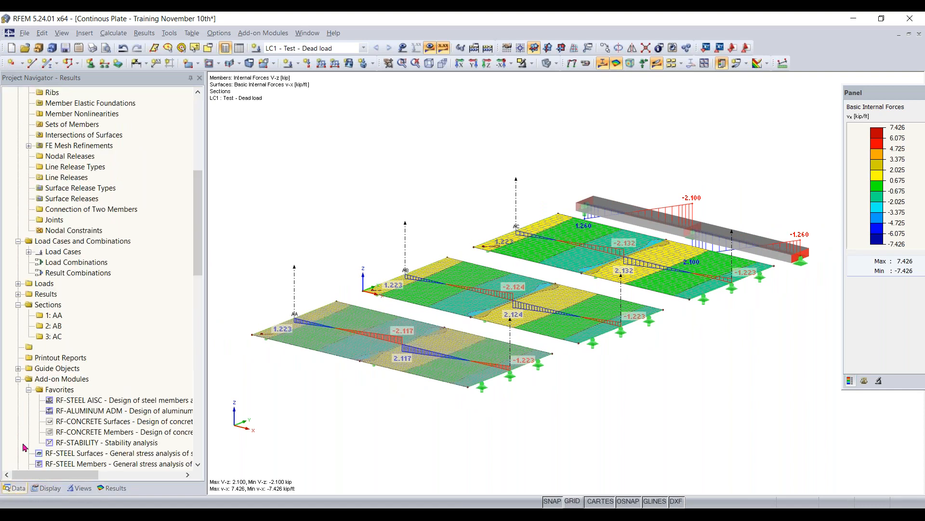
{"action": "left_click", "coordinate": [10, 51]}
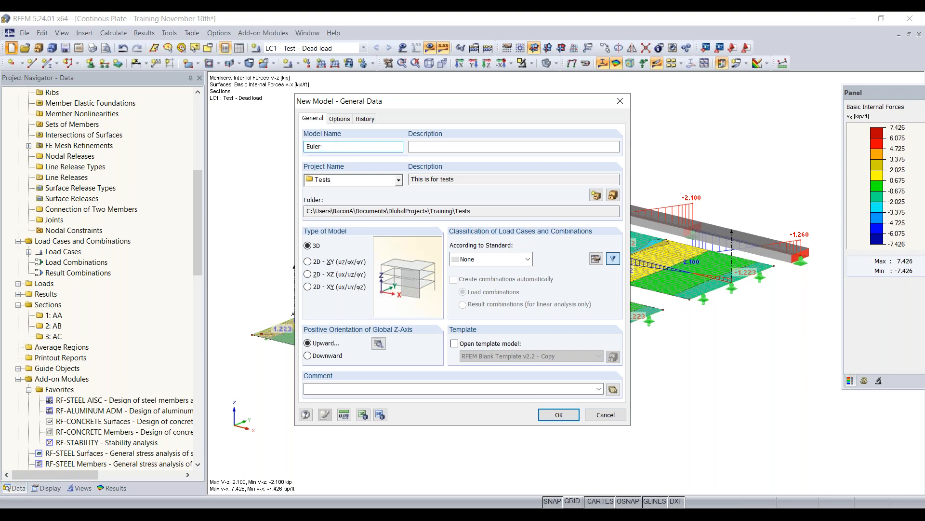
{"action": "type", "text": "Case 1 - Training November 10th"}
{"action": "left_click", "coordinate": [559, 414]}
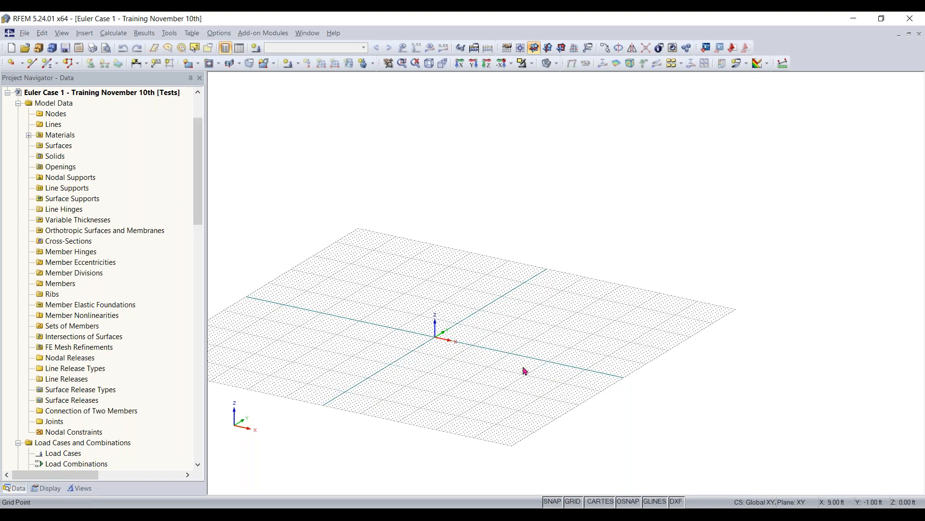
- Begin a new single member and filter the rolled I-section library to AISC 15 wide I-sections with parallel flanges
{"action": "left_click", "coordinate": [48, 64]}
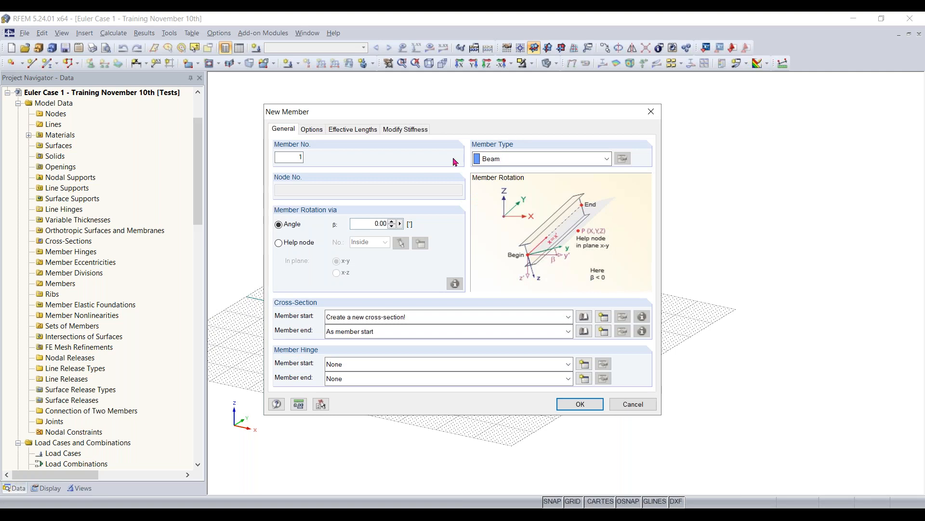
{"action": "left_click", "coordinate": [584, 317]}
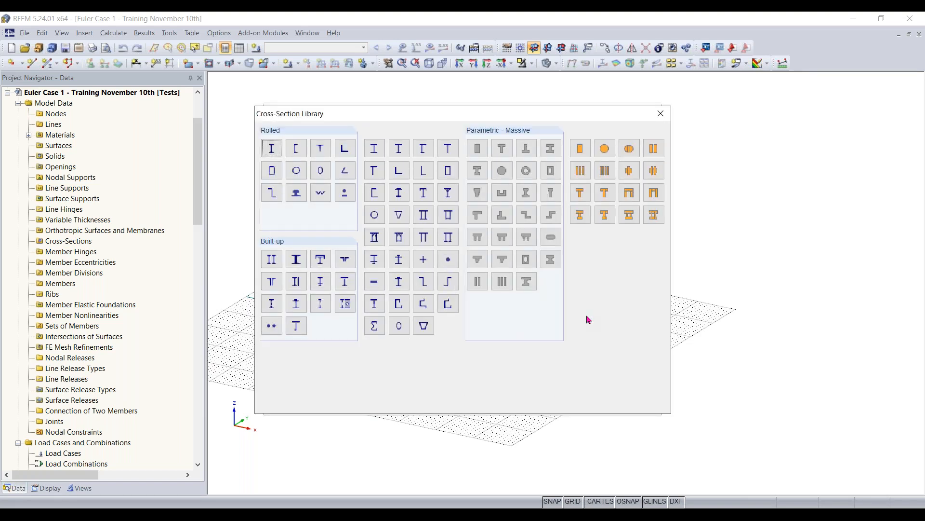
{"action": "left_click", "coordinate": [273, 152]}
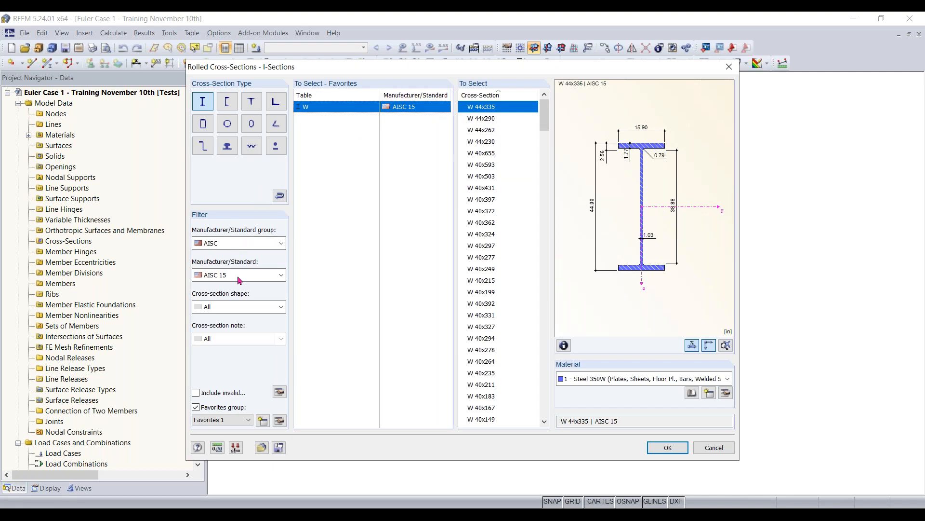
{"action": "left_click", "coordinate": [249, 243]}
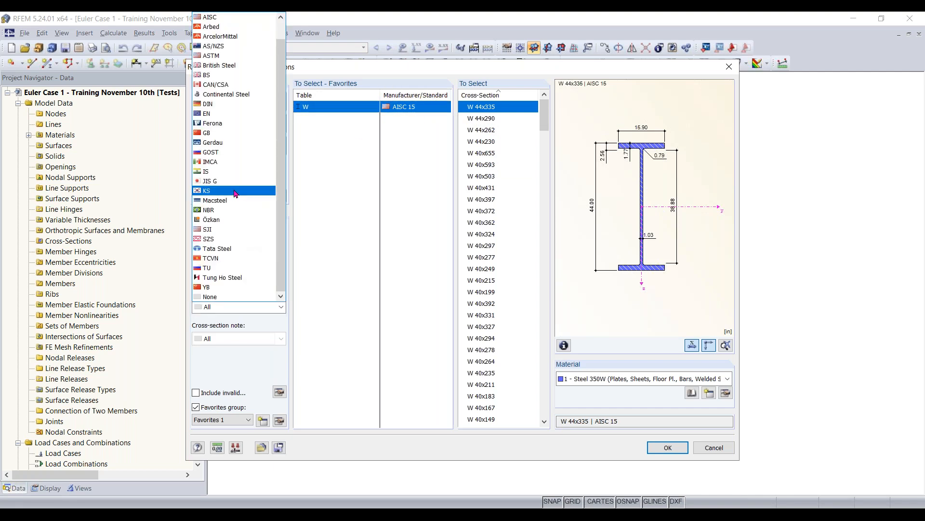
{"action": "scroll", "coordinate": [236, 193], "scroll_direction": "up", "scroll_amount": 1}
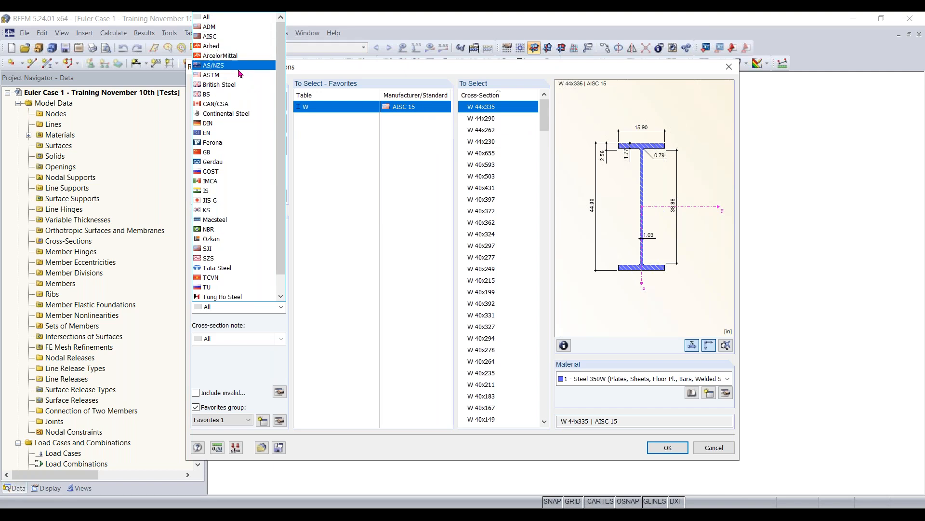
{"action": "scroll", "coordinate": [281, 191], "scroll_direction": "down", "scroll_amount": 1}
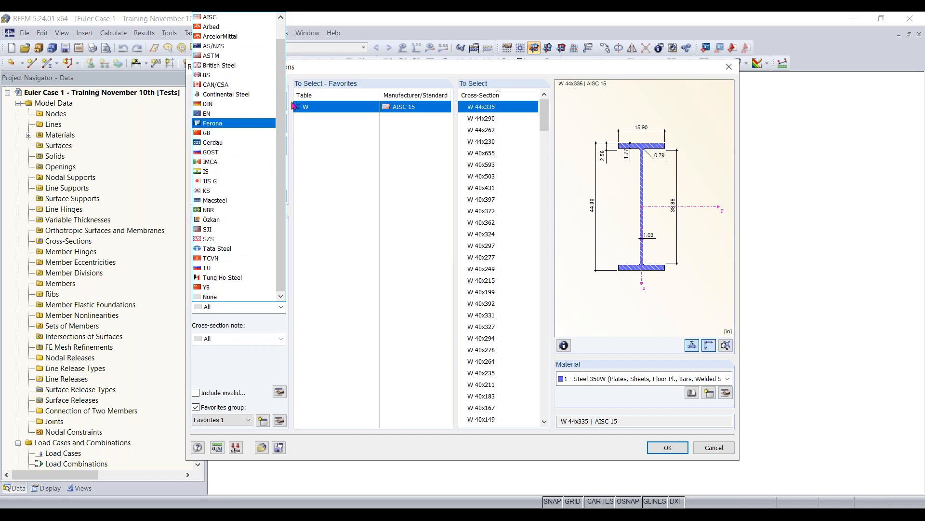
{"action": "scroll", "coordinate": [215, 74], "scroll_direction": "up", "scroll_amount": 1}
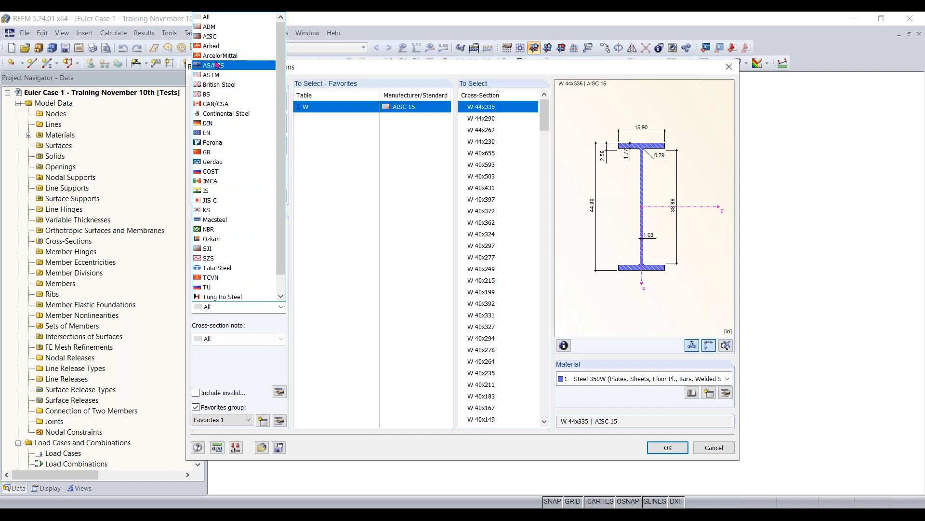
{"action": "left_click", "coordinate": [217, 38]}
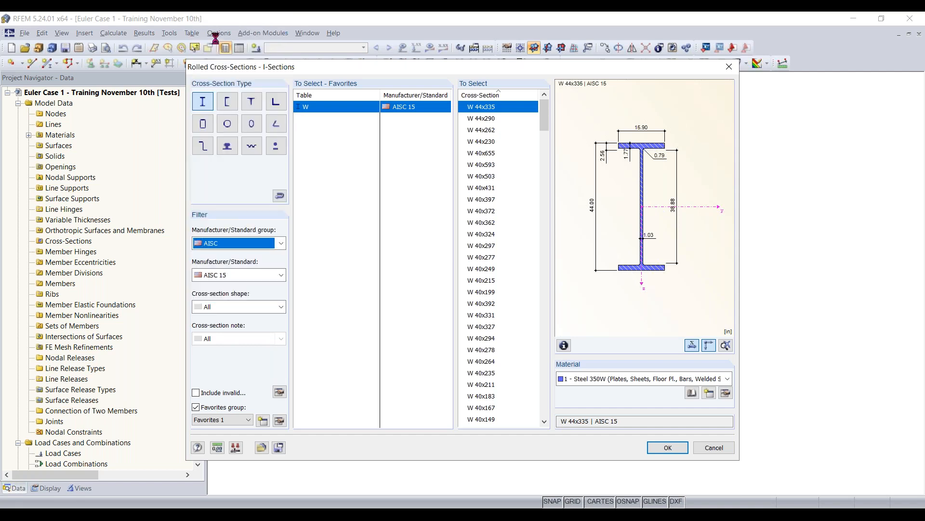
{"action": "left_click", "coordinate": [244, 278]}
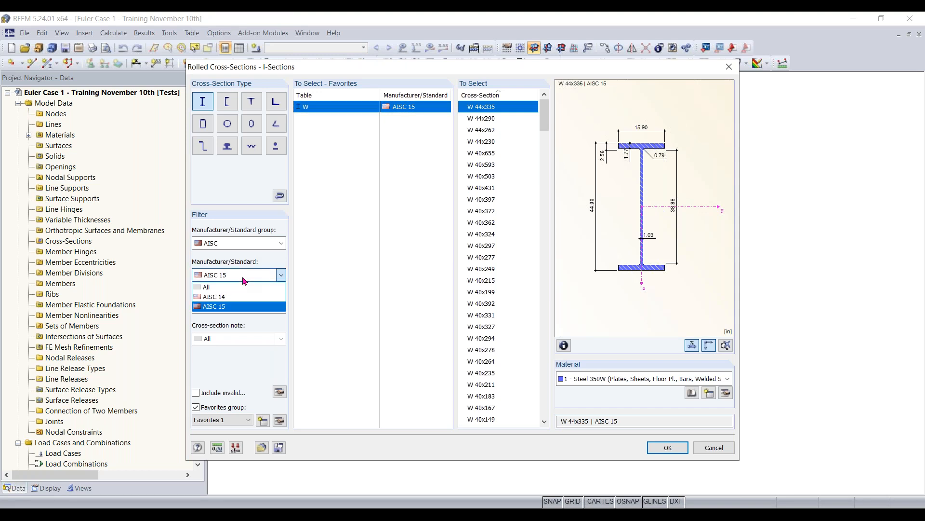
{"action": "left_click", "coordinate": [230, 310]}
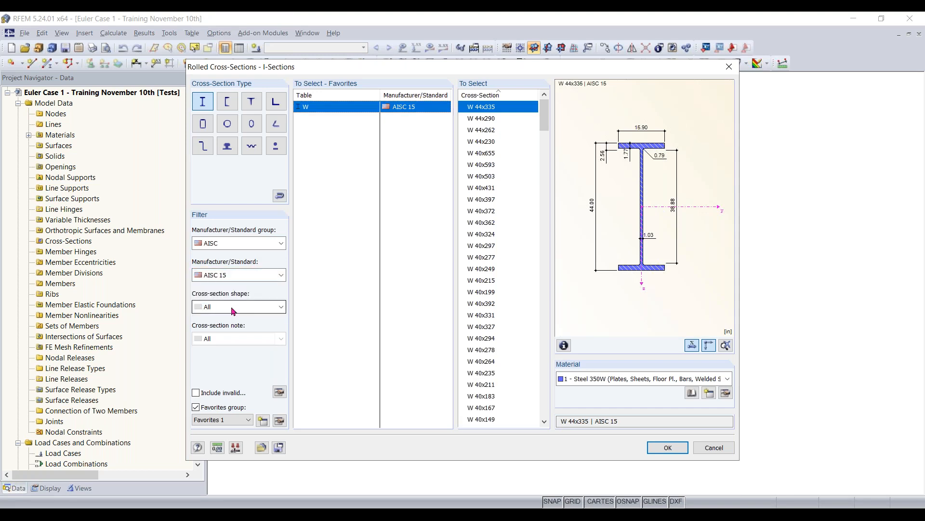
{"action": "left_click", "coordinate": [233, 309]}
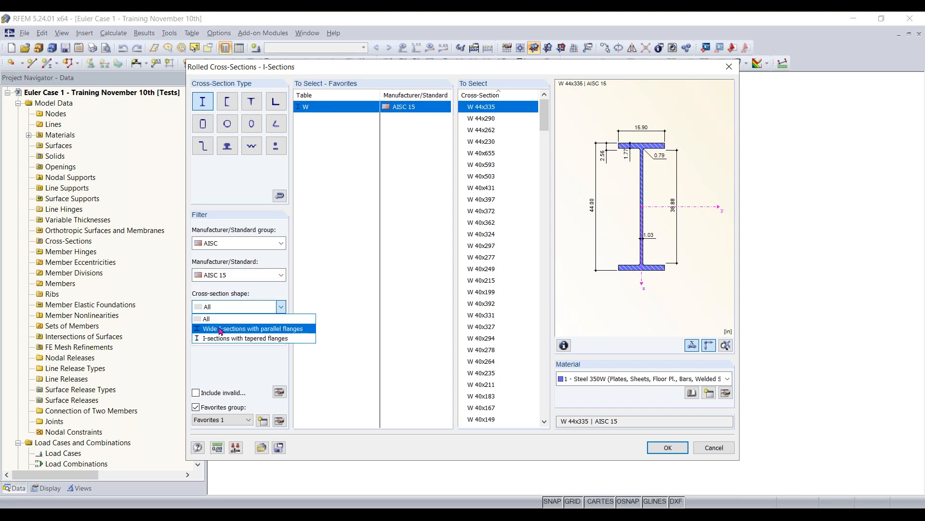
{"action": "left_click", "coordinate": [229, 327]}
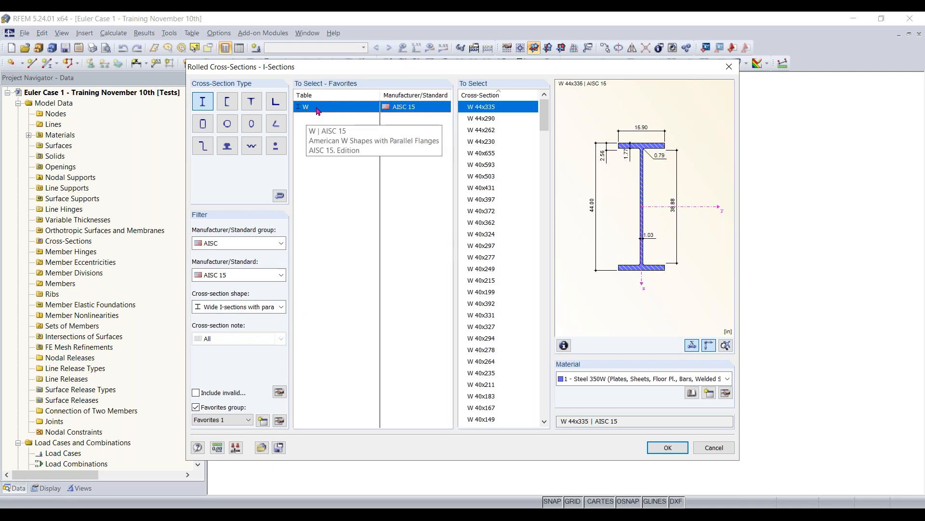
- Choose the W 12x35 cross-section for the member
{"action": "left_click_drag", "start_coordinate": [545, 119], "coordinate": [549, 355]}
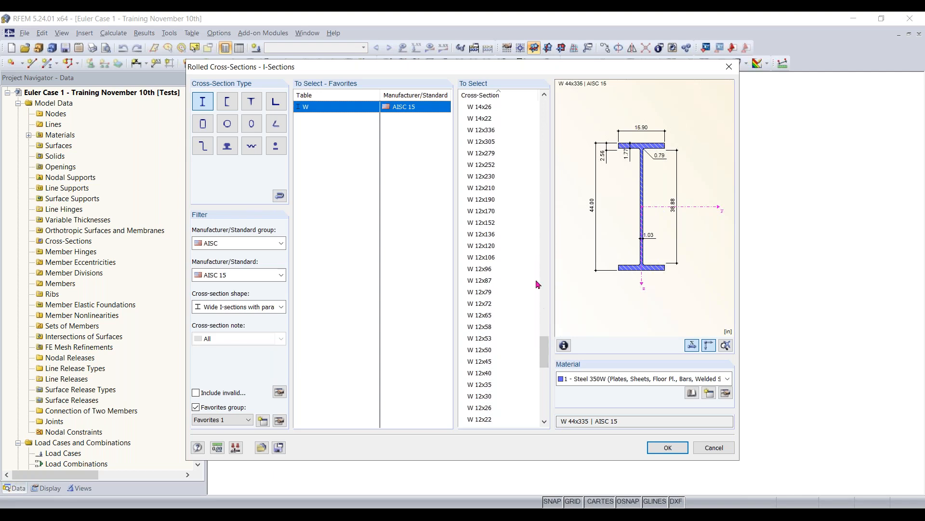
{"action": "scroll", "coordinate": [493, 401], "scroll_direction": "down", "scroll_amount": 1}
{"action": "left_click", "coordinate": [486, 361]}
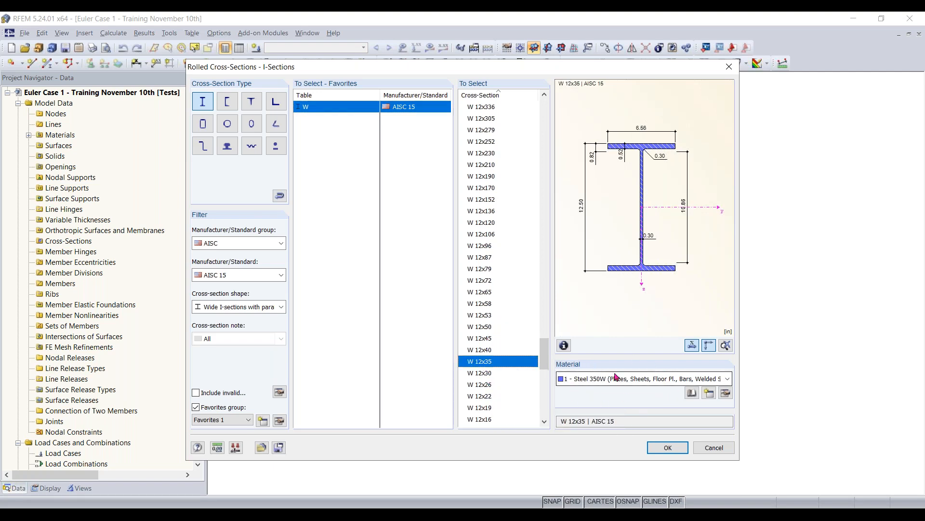
- Open the material library for the cross-section and filter the steels to the ASTM group, standard ANSI/AISC 360-16:2016
{"action": "left_click", "coordinate": [684, 379]}
{"action": "left_click", "coordinate": [690, 389]}
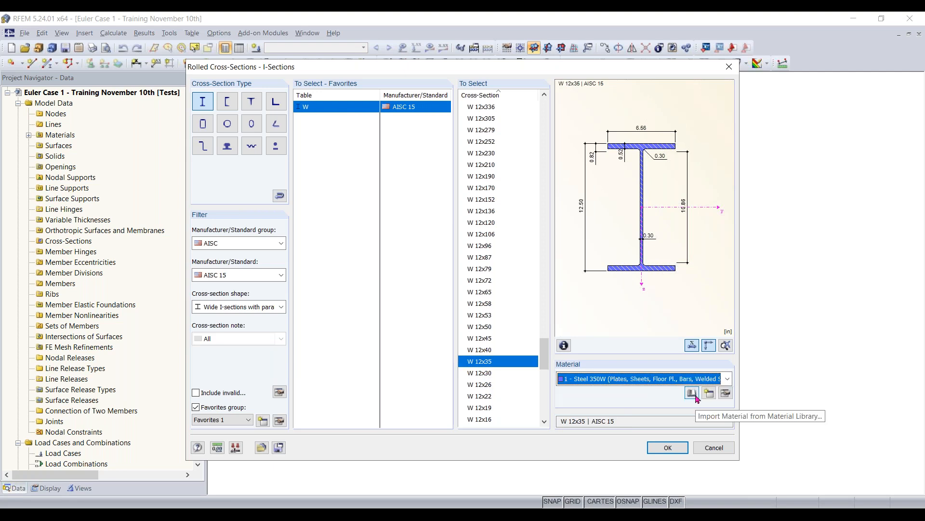
{"action": "left_click", "coordinate": [696, 396]}
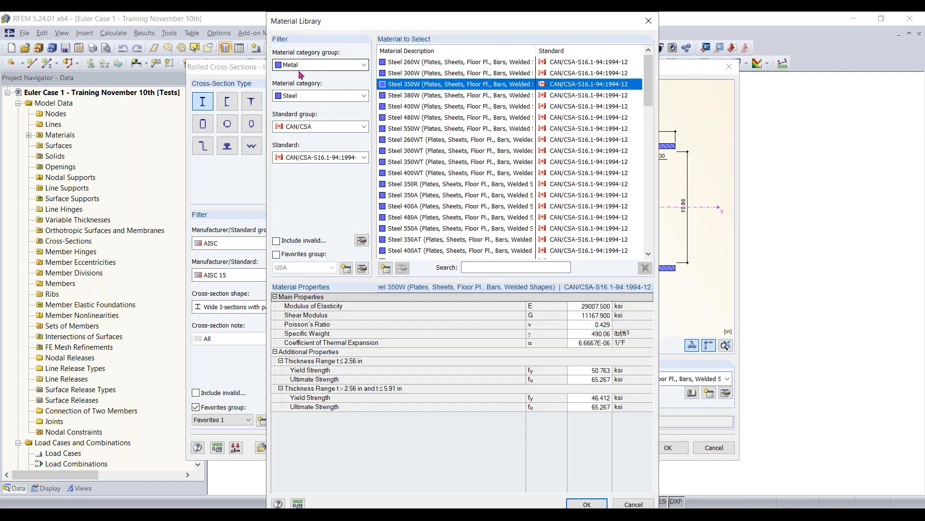
{"action": "left_click", "coordinate": [303, 96]}
{"action": "left_click", "coordinate": [303, 96]}
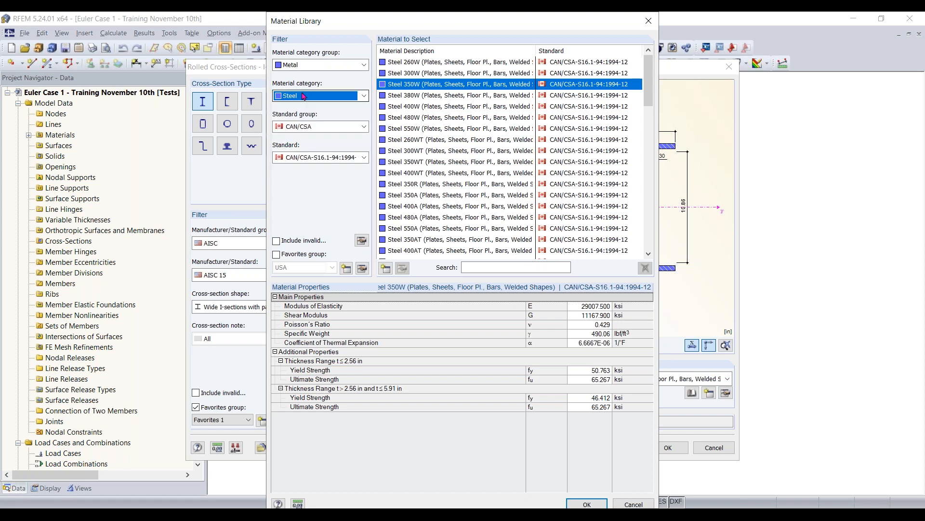
{"action": "left_click", "coordinate": [301, 127]}
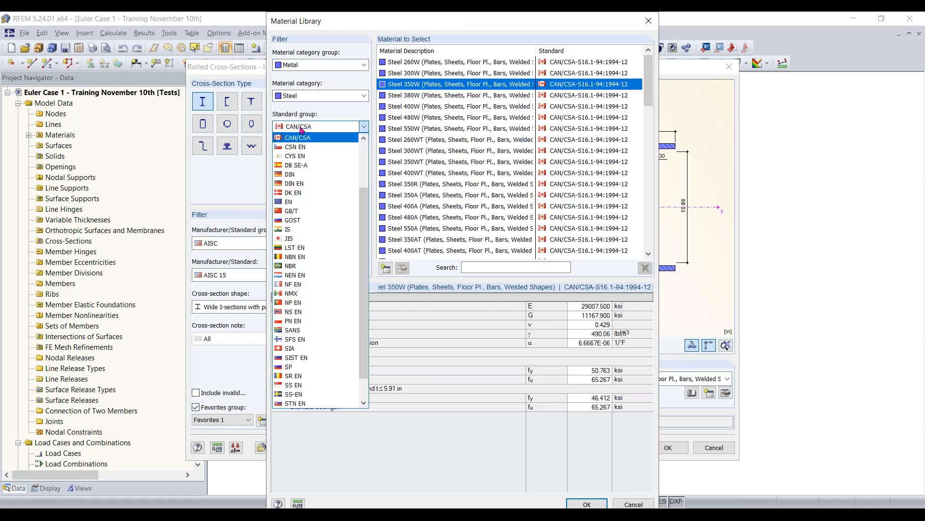
{"action": "scroll", "coordinate": [294, 167], "scroll_direction": "up", "scroll_amount": 3}
{"action": "left_click", "coordinate": [296, 167]}
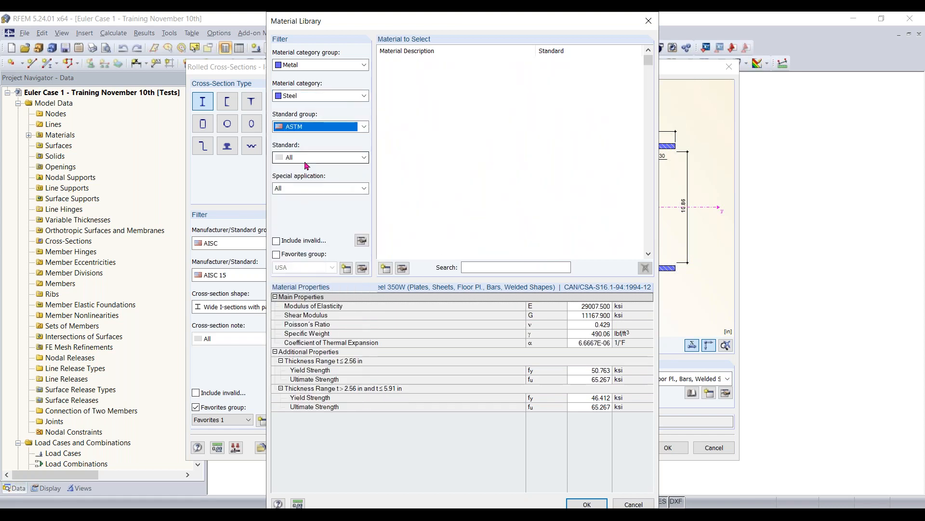
{"action": "left_click", "coordinate": [309, 158]}
{"action": "left_click", "coordinate": [318, 188]}
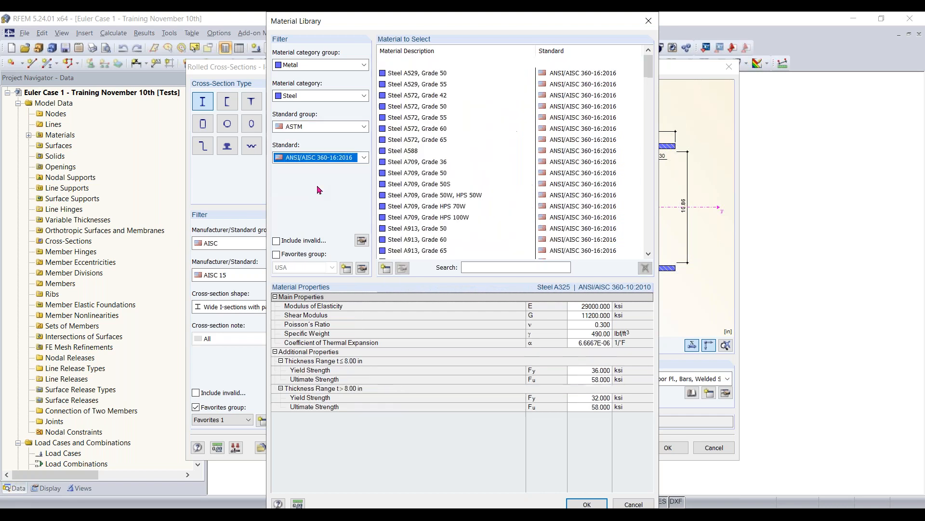
- Assign Steel A992 as the material and accept the W 12x35 cross-section for the member start
{"action": "scroll", "coordinate": [470, 148], "scroll_direction": "down", "scroll_amount": 3}
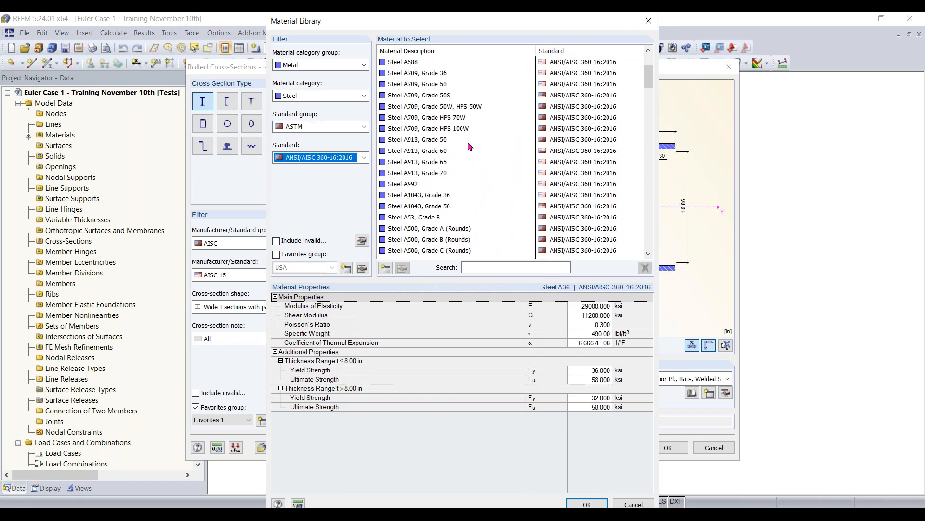
{"action": "scroll", "coordinate": [470, 147], "scroll_direction": "down", "scroll_amount": 1}
{"action": "left_click", "coordinate": [584, 163]}
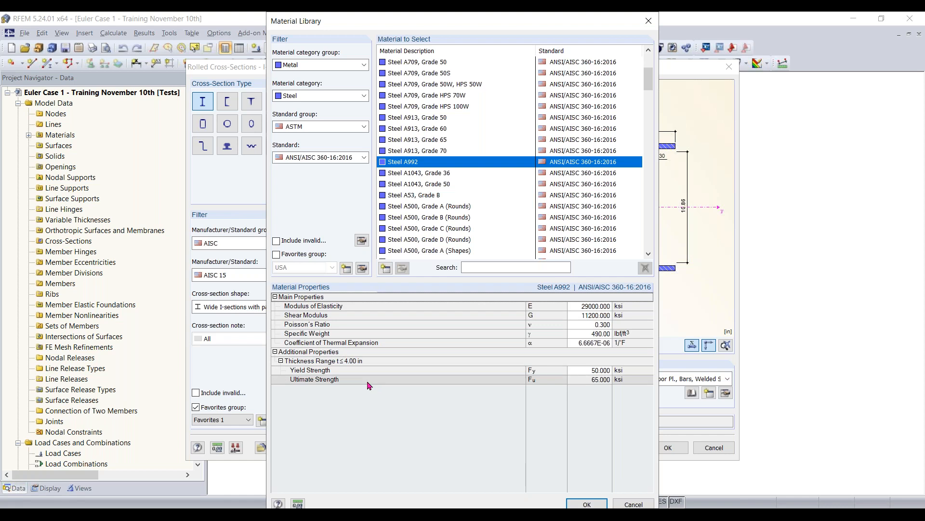
{"action": "left_click", "coordinate": [586, 504]}
{"action": "left_click", "coordinate": [667, 446]}
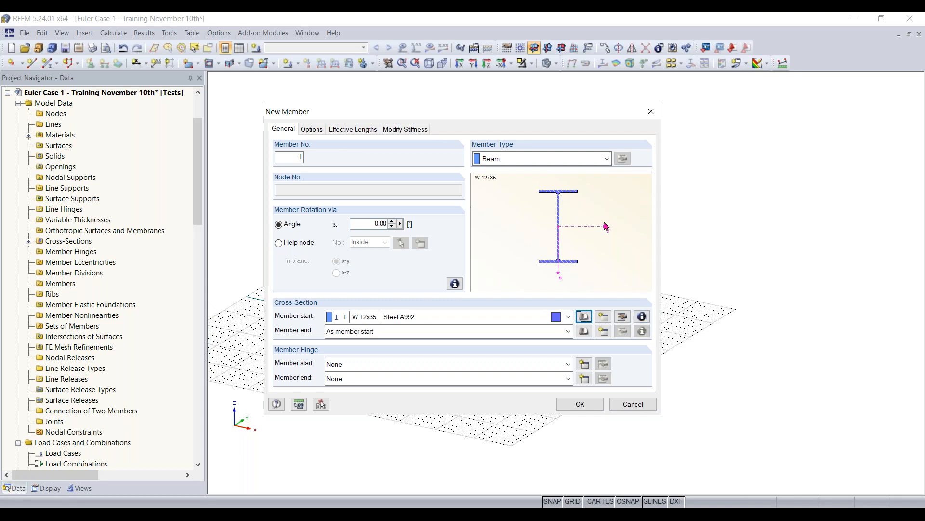
- Review the cross-section properties of the W 12x35, including its areas and moments of inertia
{"action": "left_click", "coordinate": [642, 317]}
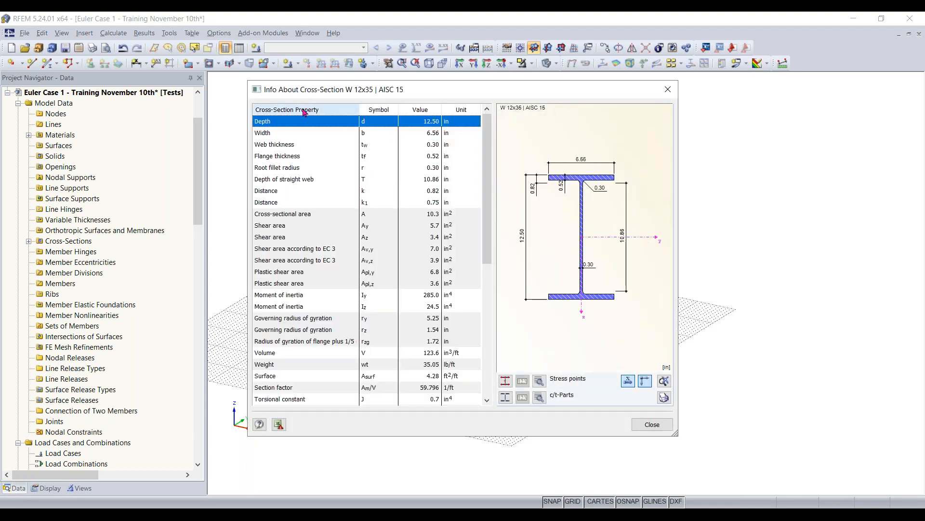
{"action": "left_click_drag", "start_coordinate": [489, 153], "coordinate": [488, 176]}
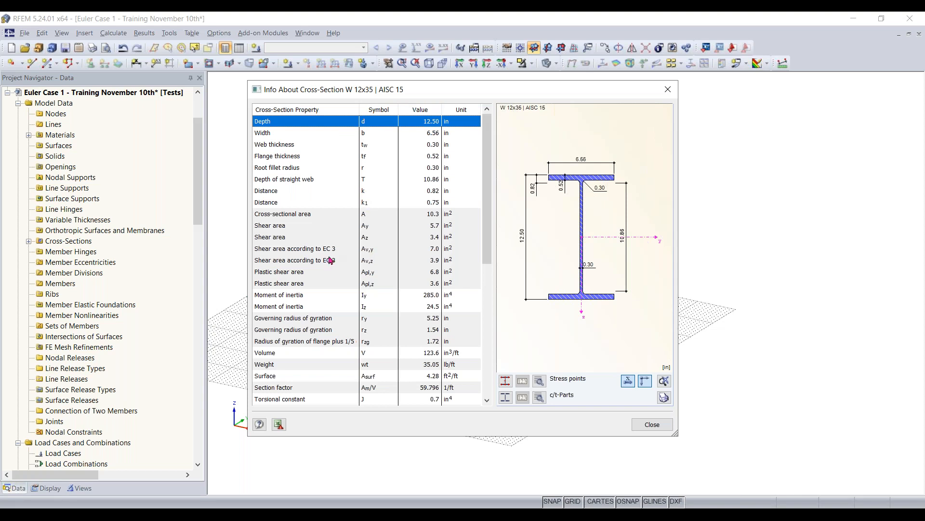
{"action": "scroll", "coordinate": [331, 260], "scroll_direction": "down", "scroll_amount": 2}
{"action": "scroll", "coordinate": [339, 210], "scroll_direction": "up", "scroll_amount": 2}
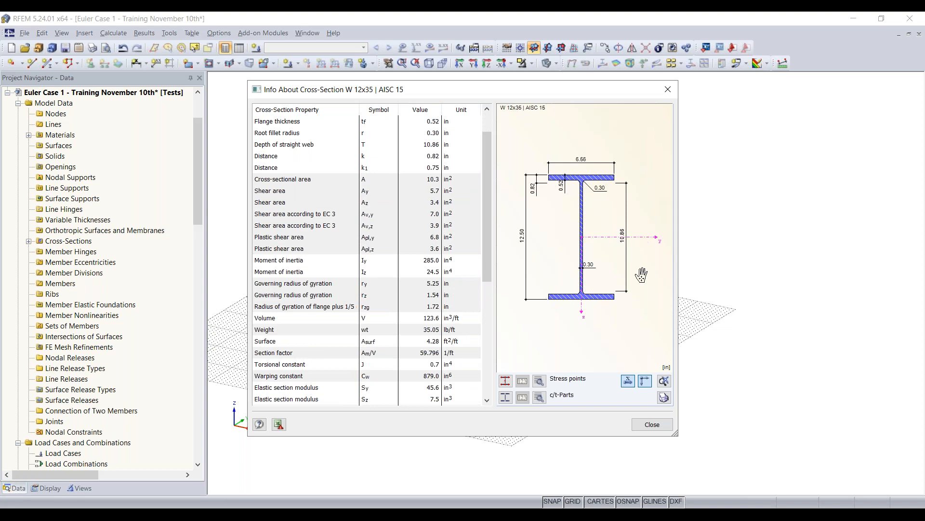
{"action": "left_click", "coordinate": [651, 425]}
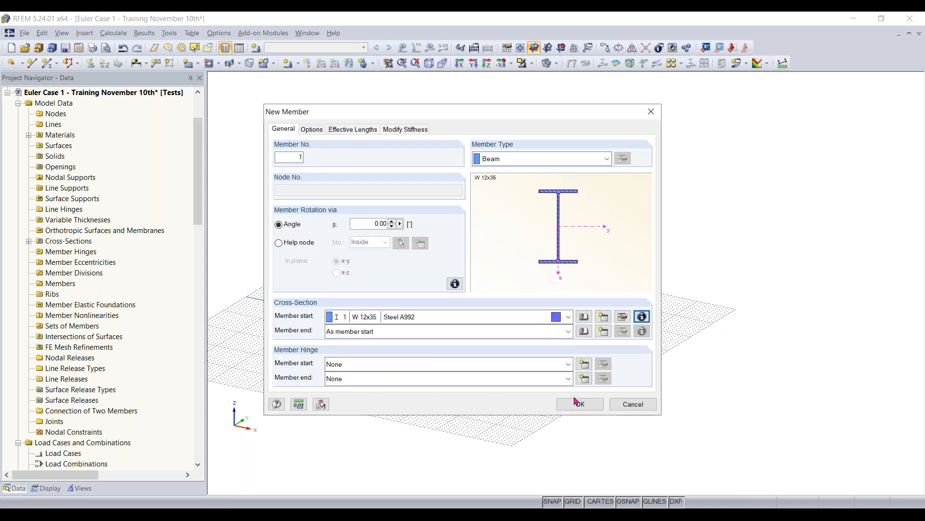
- Accept the W 12x35 Steel A992 beam definition and begin placing the member as a single line
{"action": "left_click", "coordinate": [579, 403]}
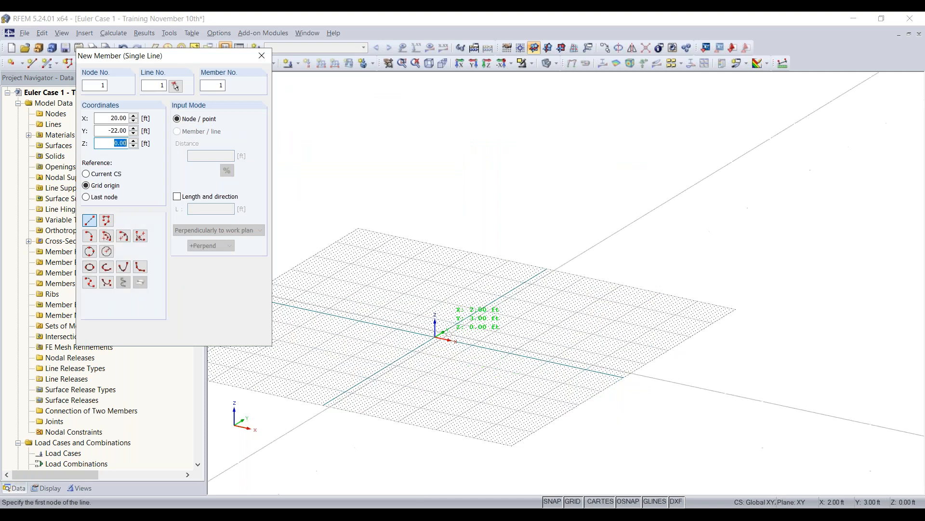
{"action": "scroll", "coordinate": [446, 349], "scroll_direction": "up", "scroll_amount": 3}
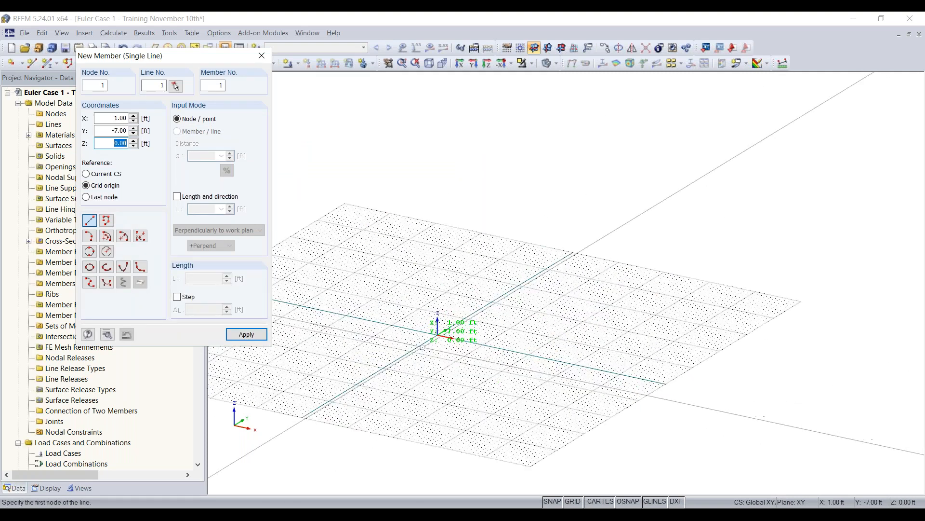
{"action": "scroll", "coordinate": [423, 347], "scroll_direction": "up", "scroll_amount": 4}
{"action": "scroll", "coordinate": [502, 336], "scroll_direction": "down", "scroll_amount": 4}
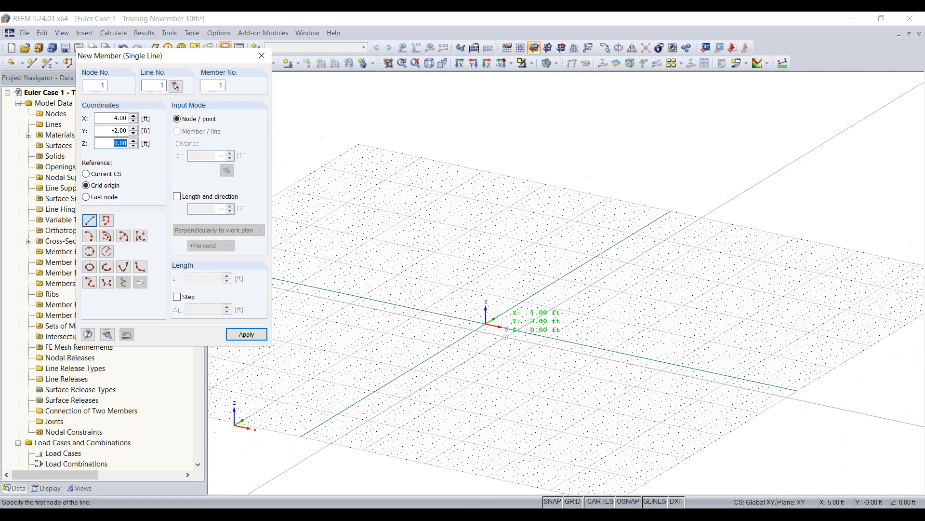
{"action": "middle_click_drag", "start_coordinate": [510, 344], "coordinate": [465, 370]}
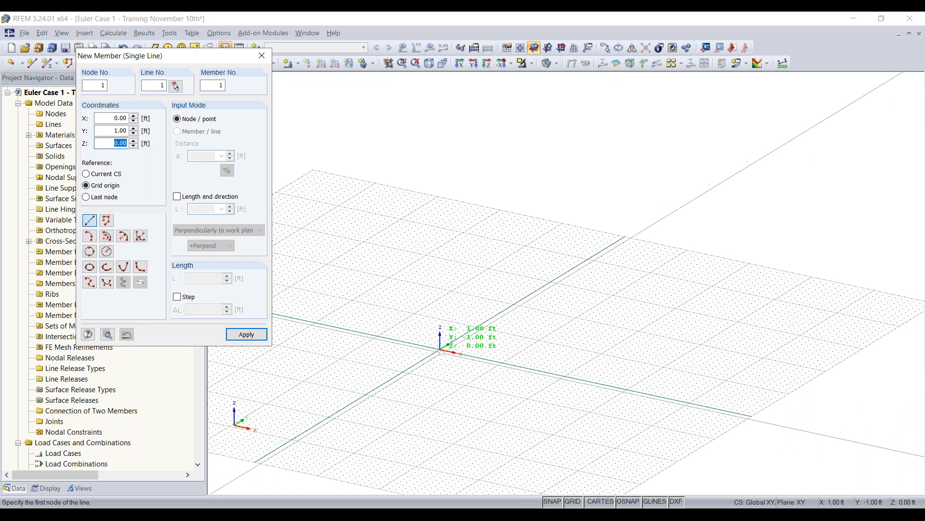
{"action": "left_click_drag", "start_coordinate": [183, 57], "coordinate": [147, 42]}
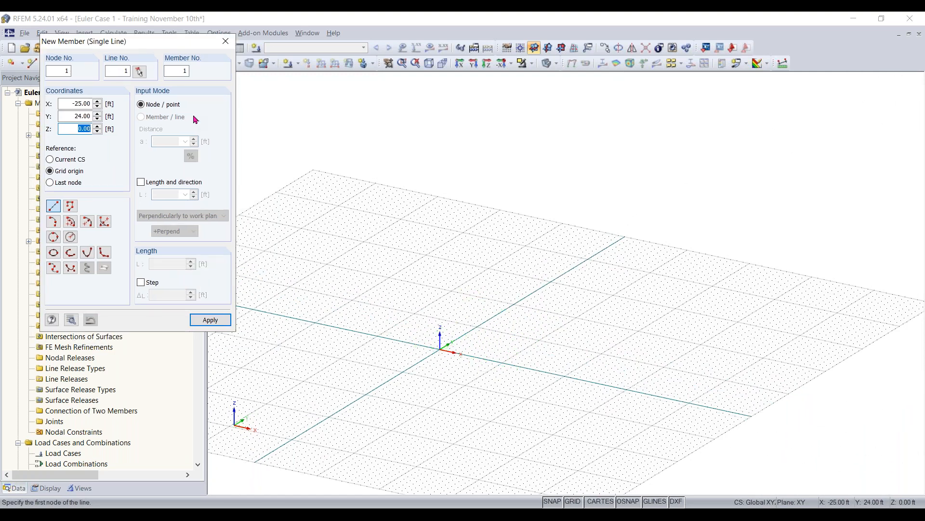
{"action": "scroll", "coordinate": [405, 314], "scroll_direction": "down", "scroll_amount": 3}
{"action": "scroll", "coordinate": [511, 303], "scroll_direction": "up", "scroll_amount": 2}
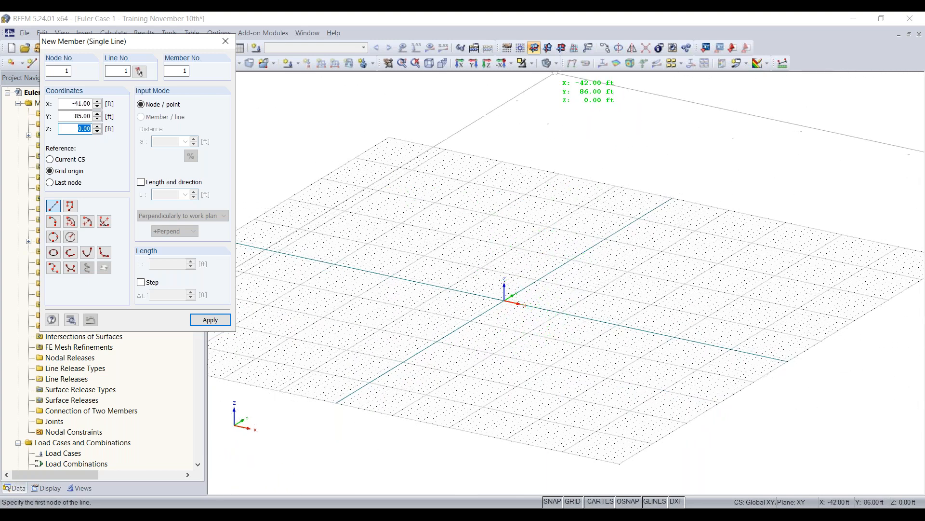
- Switch the work plane to YZ and XZ in turn, and return it to XY
{"action": "left_click", "coordinate": [547, 48]}
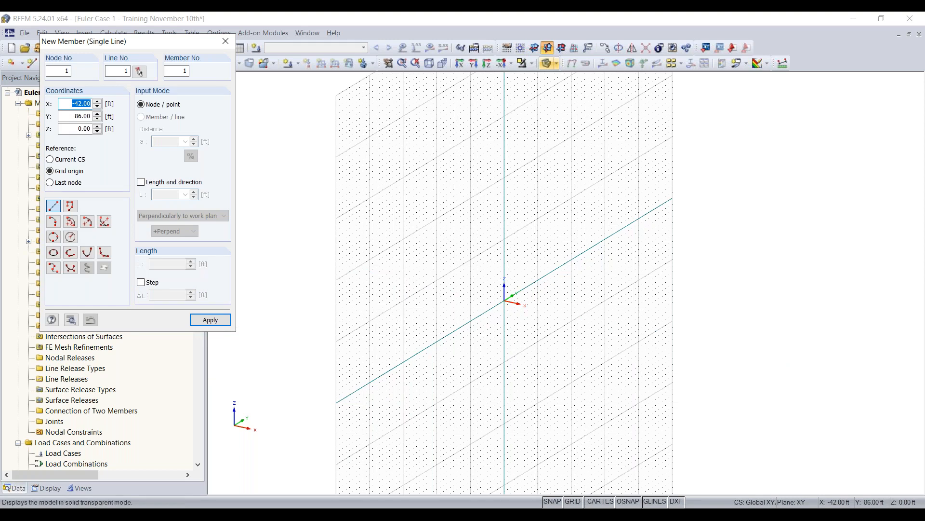
{"action": "left_click", "coordinate": [561, 52]}
{"action": "left_click", "coordinate": [561, 51]}
{"action": "scroll", "coordinate": [502, 224], "scroll_direction": "down", "scroll_amount": 7}
{"action": "middle_click_drag", "start_coordinate": [500, 224], "coordinate": [499, 251]}
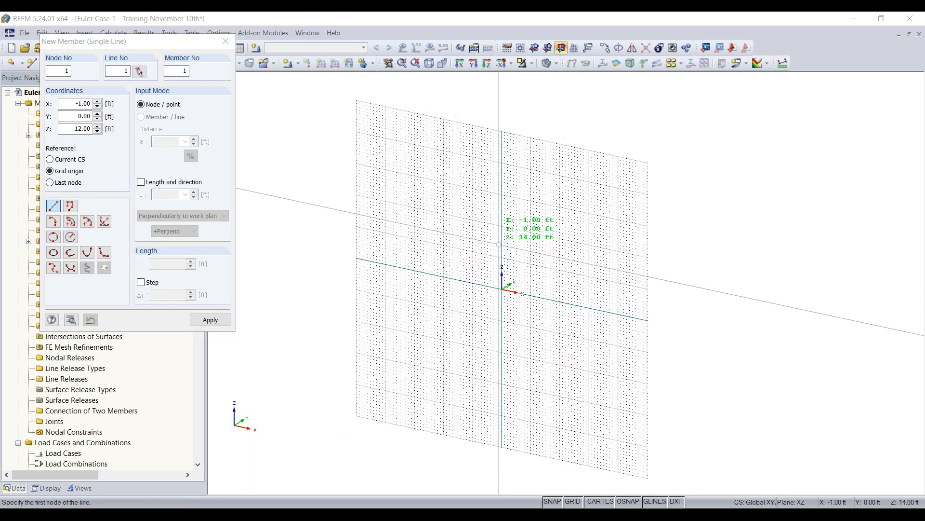
{"action": "left_click", "coordinate": [534, 49]}
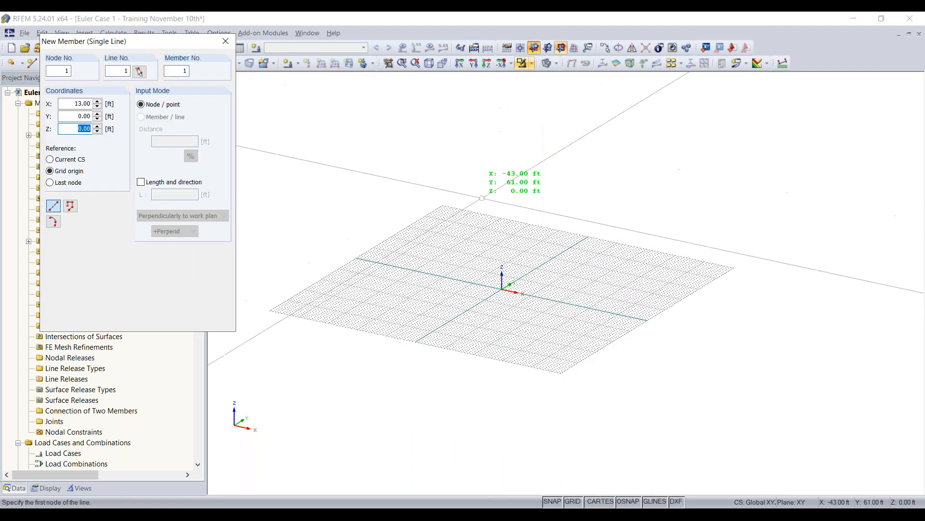
- Try placing the member from the grid origin by length and direction, 30 ft long and perpendicular to the XY work plane in the positive direction
{"action": "left_click_drag", "start_coordinate": [199, 86], "coordinate": [269, 99]}
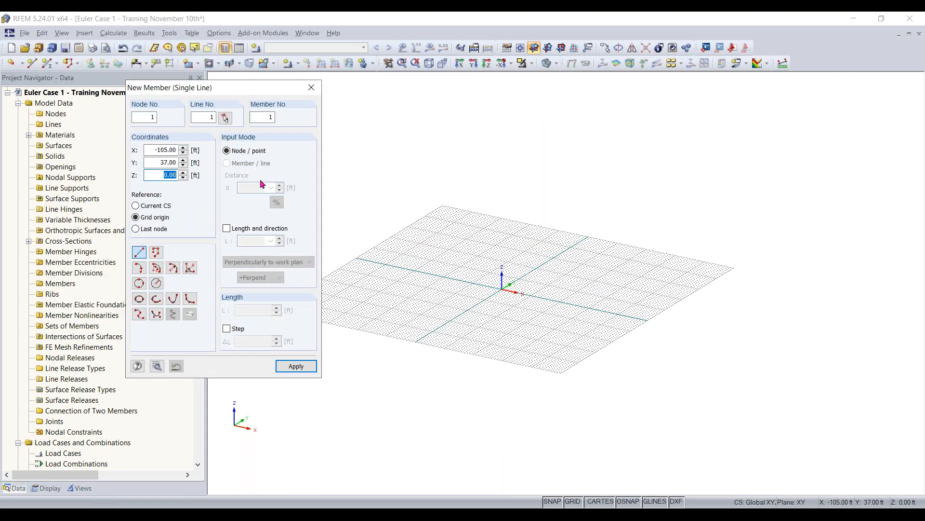
{"action": "left_click", "coordinate": [227, 230]}
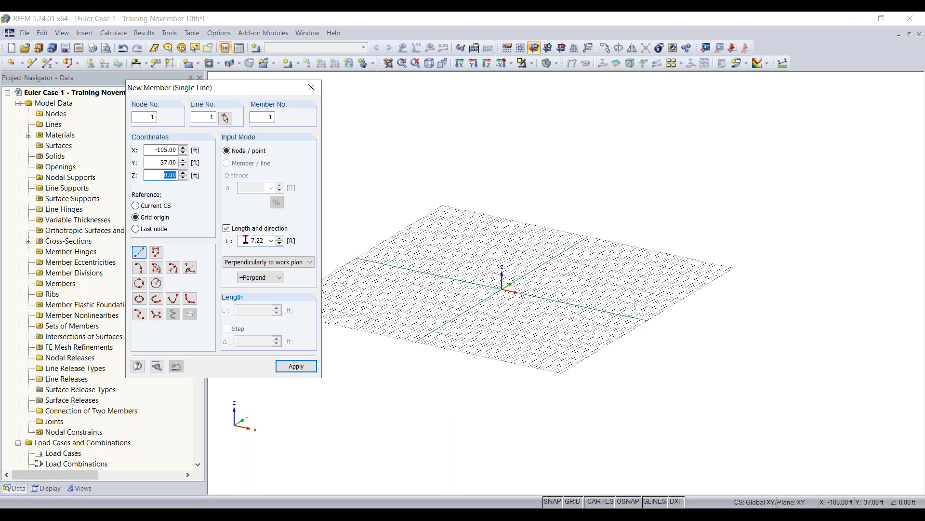
{"action": "left_click", "coordinate": [246, 240]}
{"action": "type", "text": "30"}
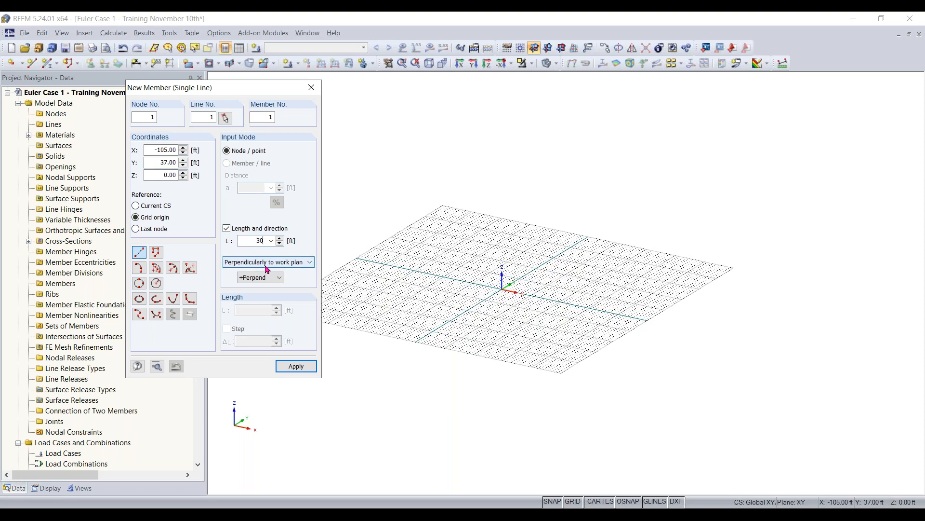
{"action": "left_click", "coordinate": [288, 263]}
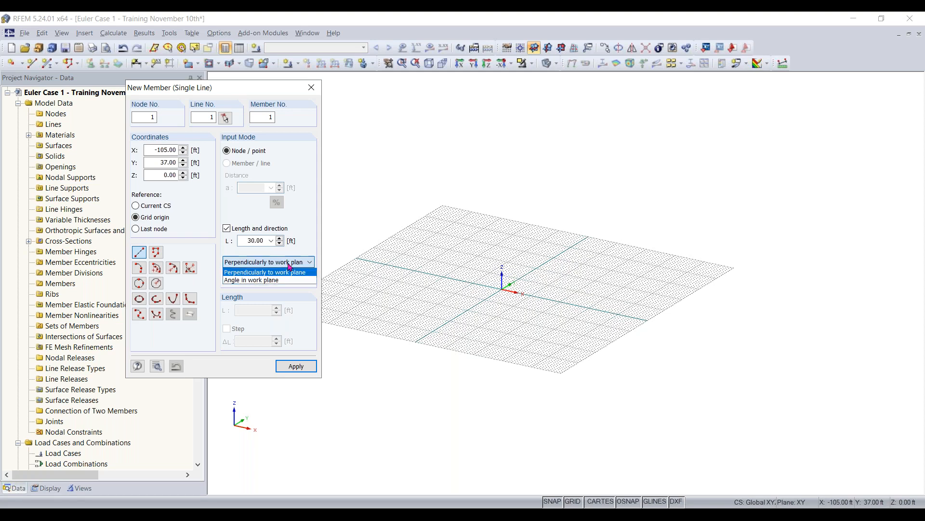
{"action": "left_click", "coordinate": [296, 273]}
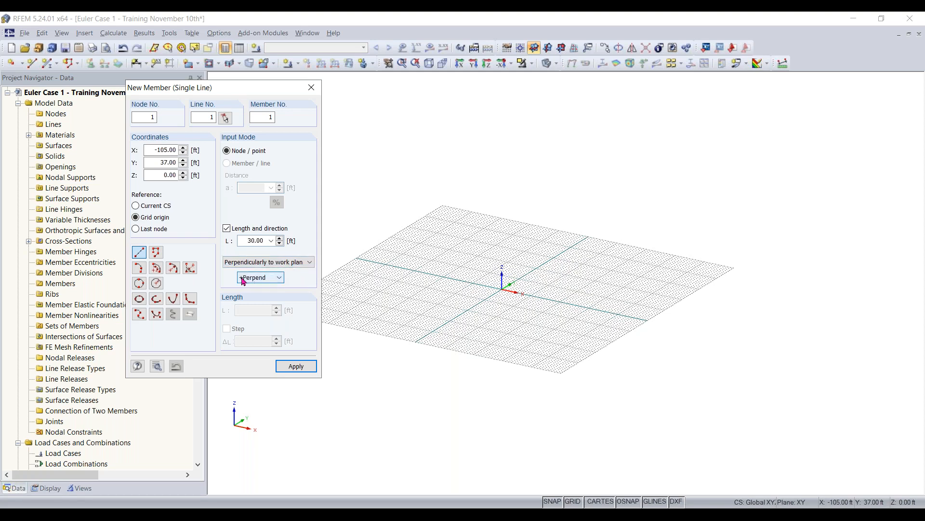
{"action": "left_click", "coordinate": [502, 289]}
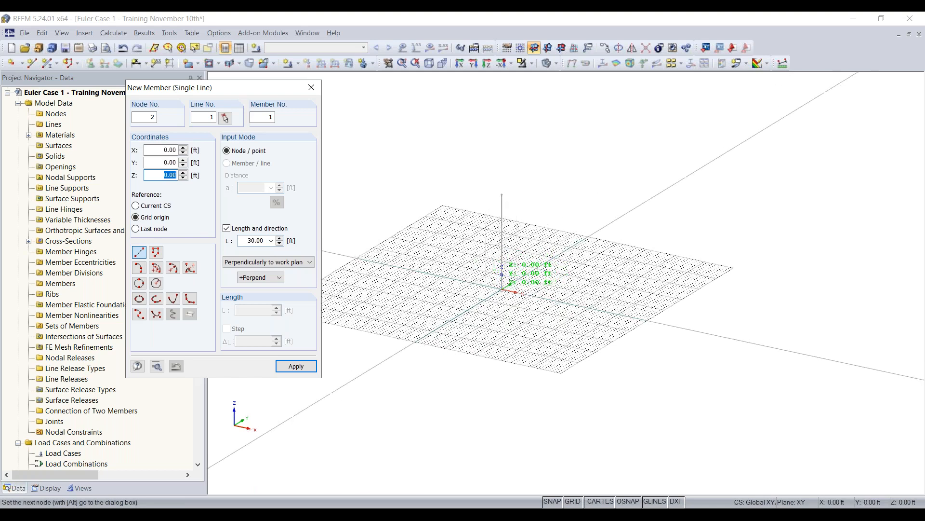
{"action": "scroll", "coordinate": [501, 289], "scroll_direction": "up", "scroll_amount": 3}
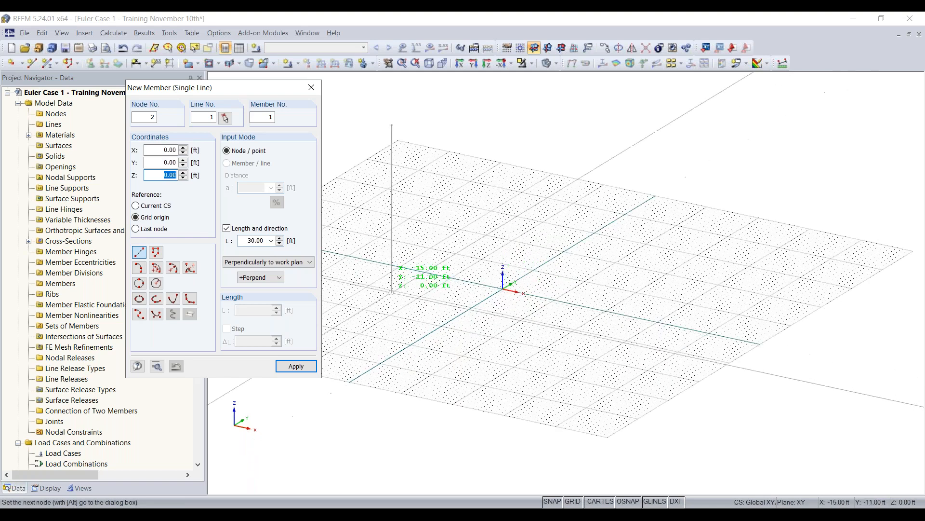
{"action": "left_click", "coordinate": [226, 229]}
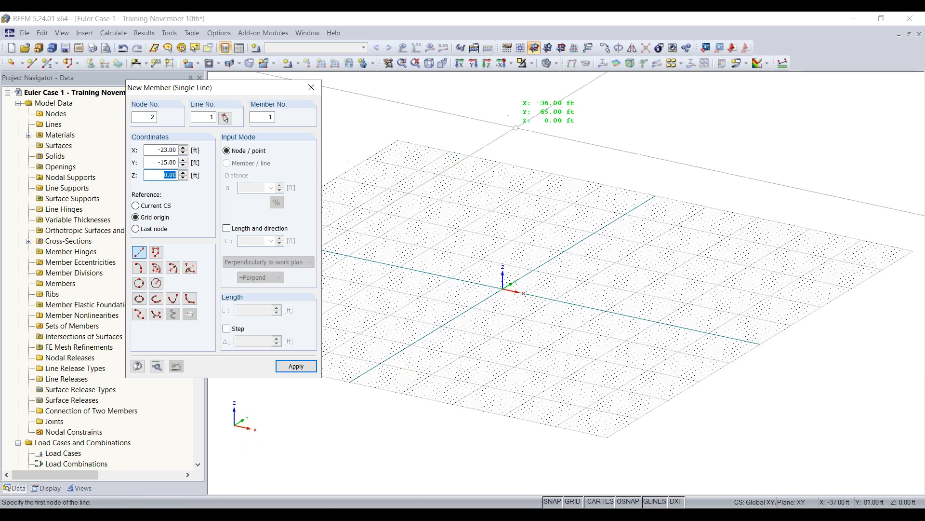
- Set the work plane to YZ and draw a vertical member from the origin up to Z = 30 ft
{"action": "left_click", "coordinate": [548, 49]}
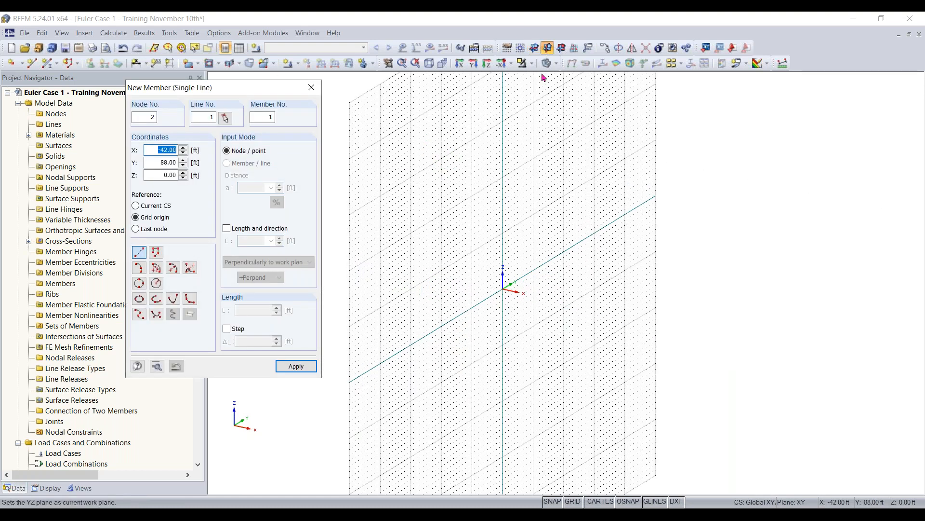
{"action": "scroll", "coordinate": [502, 278], "scroll_direction": "up", "scroll_amount": 1}
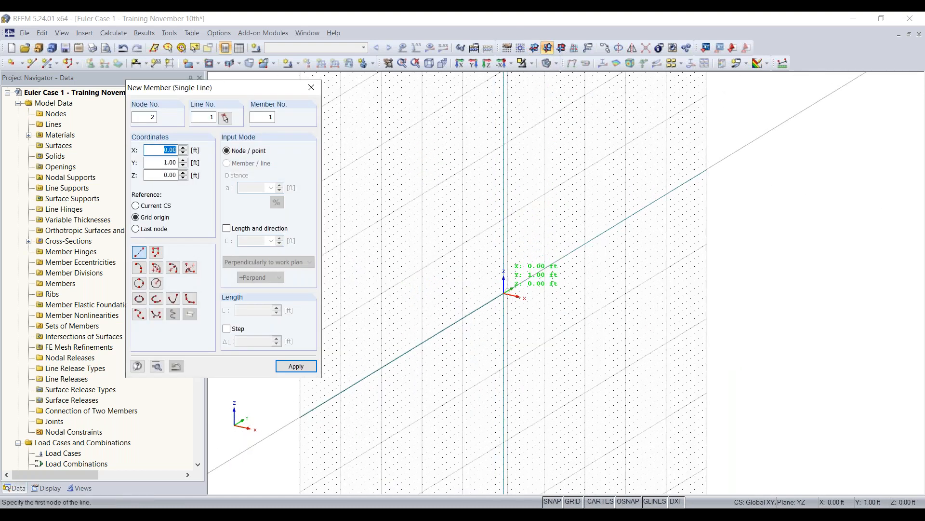
{"action": "left_click", "coordinate": [504, 293]}
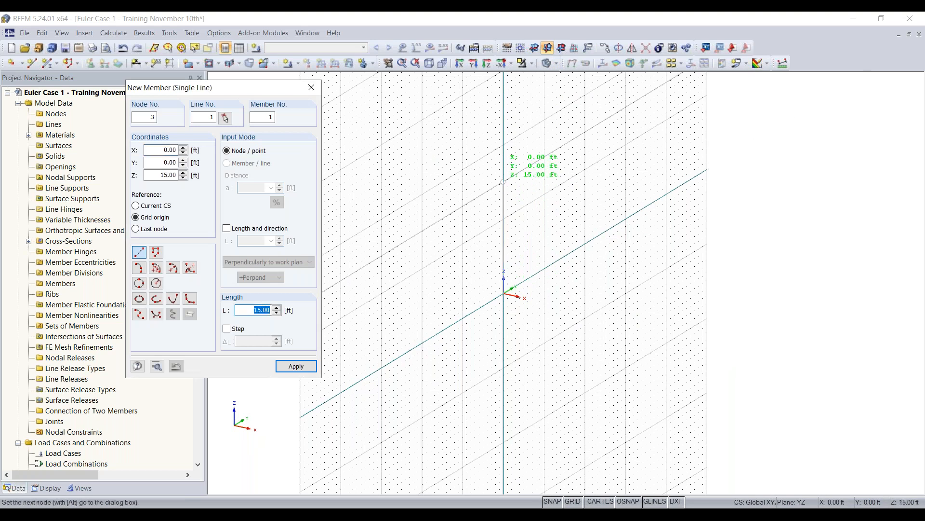
{"action": "middle_click_drag", "start_coordinate": [504, 107], "coordinate": [483, 144]}
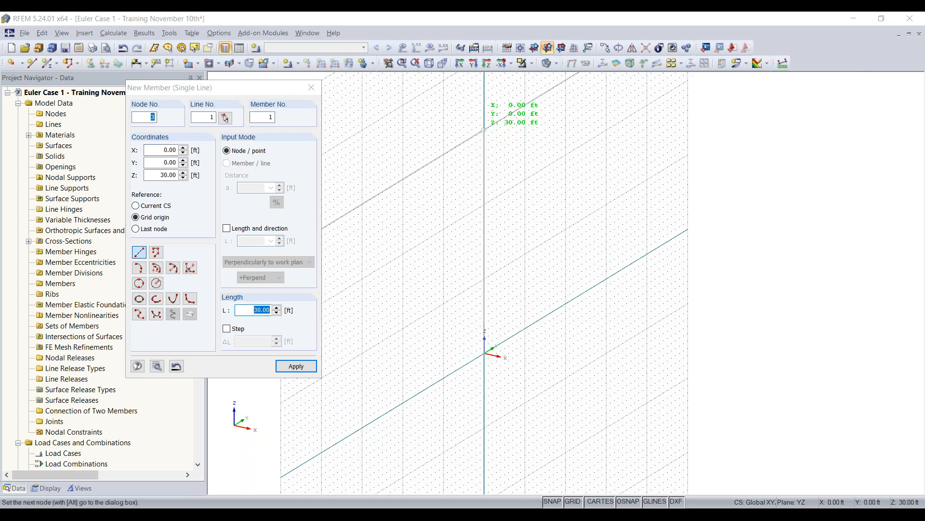
{"action": "left_click", "coordinate": [483, 143]}
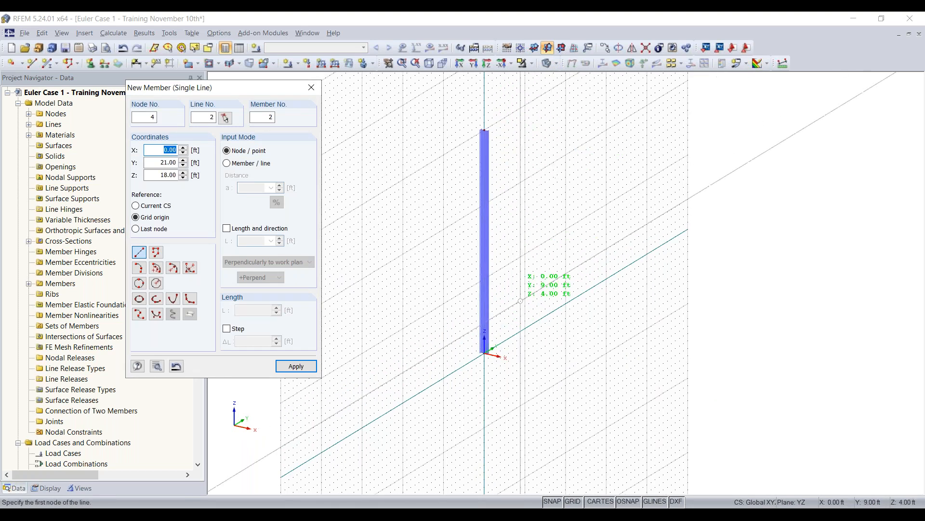
{"action": "key", "text": "Escape"}
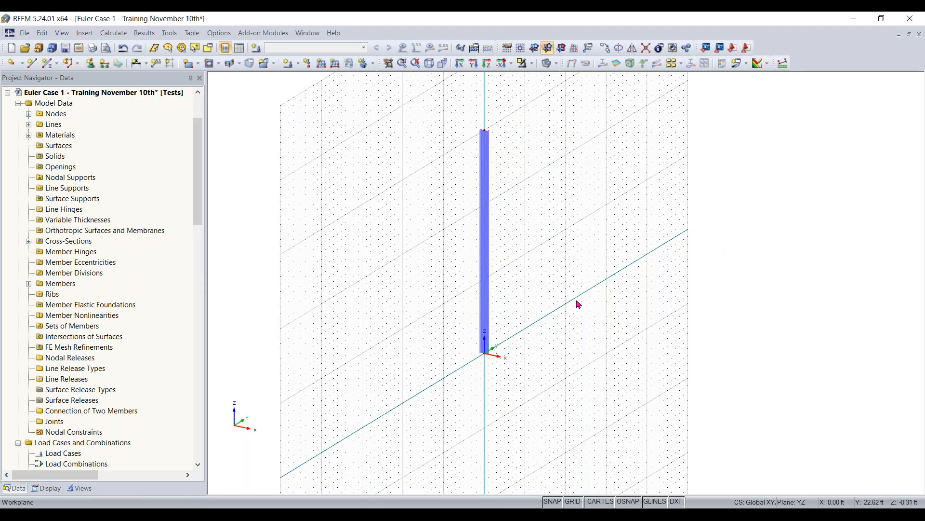
- Try selection windows drawn in both directions around the lower part of the column, and clear the selection
{"action": "scroll", "coordinate": [470, 400], "scroll_direction": "up", "scroll_amount": 3}
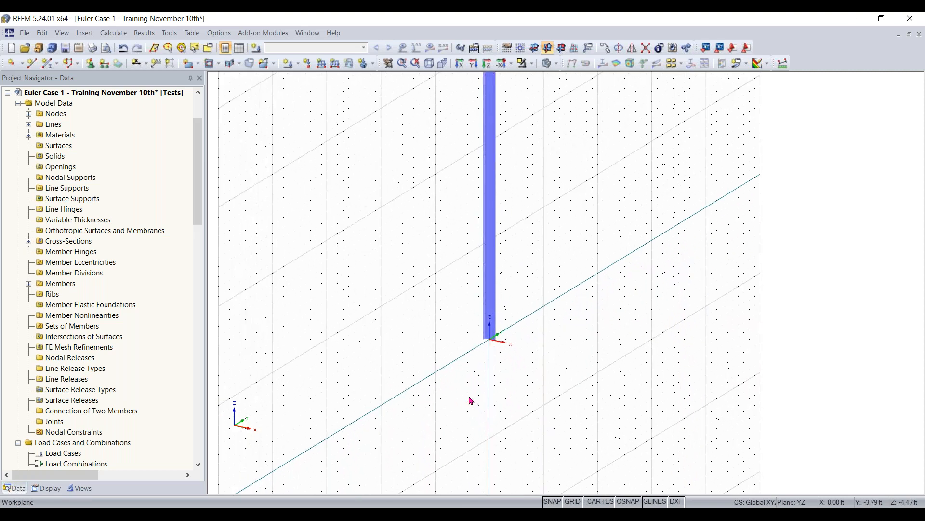
{"action": "left_click_drag", "start_coordinate": [456, 371], "coordinate": [682, 249]}
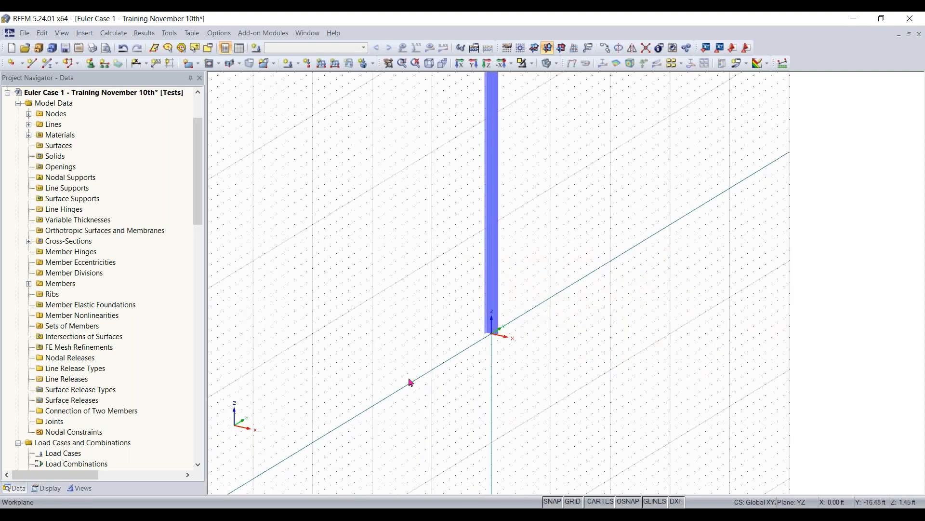
{"action": "scroll", "coordinate": [463, 345], "scroll_direction": "down", "scroll_amount": 4}
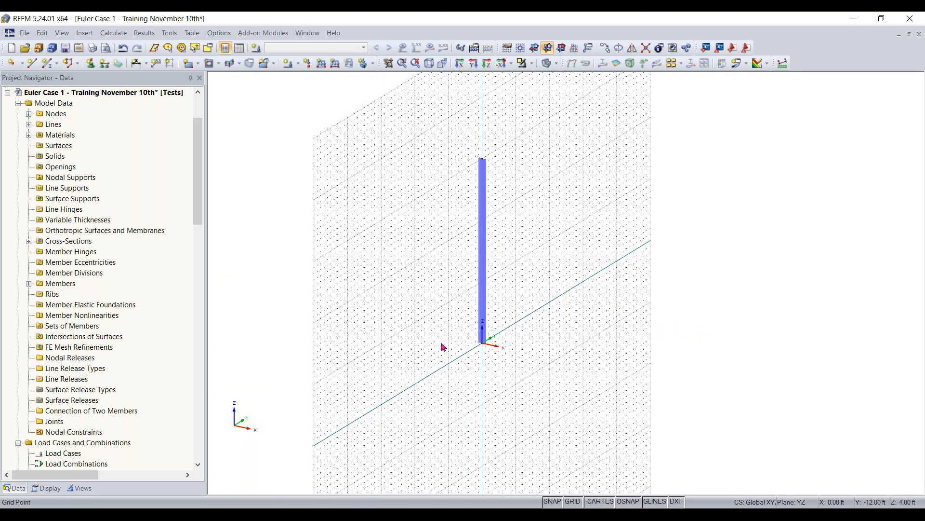
{"action": "scroll", "coordinate": [500, 353], "scroll_direction": "up", "scroll_amount": 2}
{"action": "left_click_drag", "start_coordinate": [601, 320], "coordinate": [617, 306]}
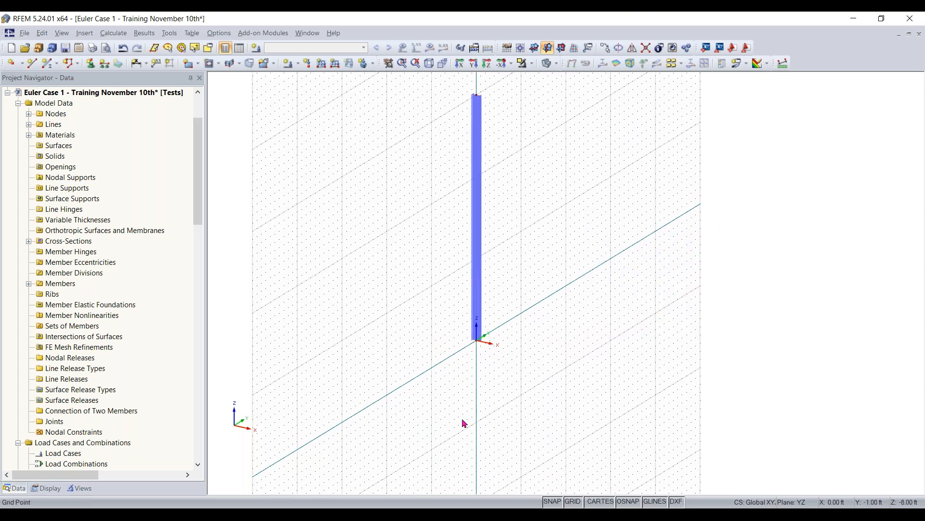
{"action": "left_click_drag", "start_coordinate": [419, 412], "coordinate": [588, 254]}
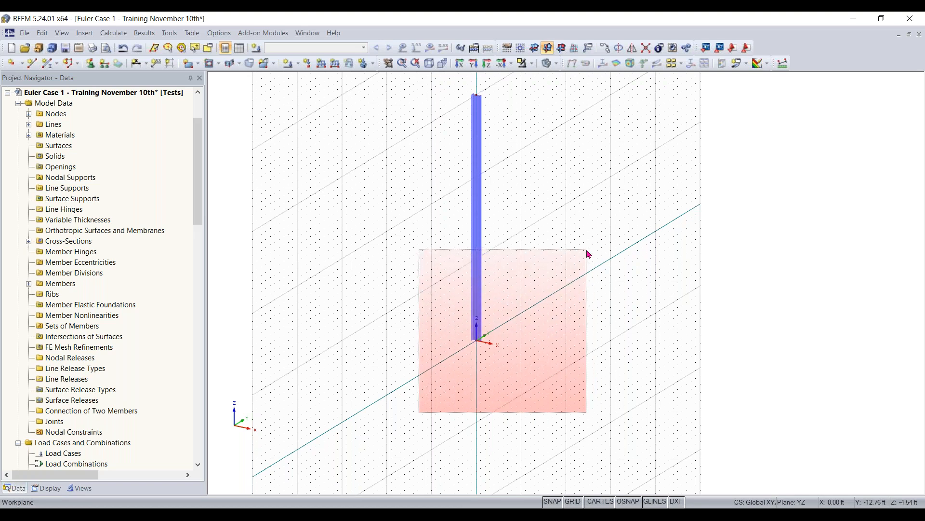
{"action": "left_click_drag", "start_coordinate": [589, 254], "coordinate": [588, 254]}
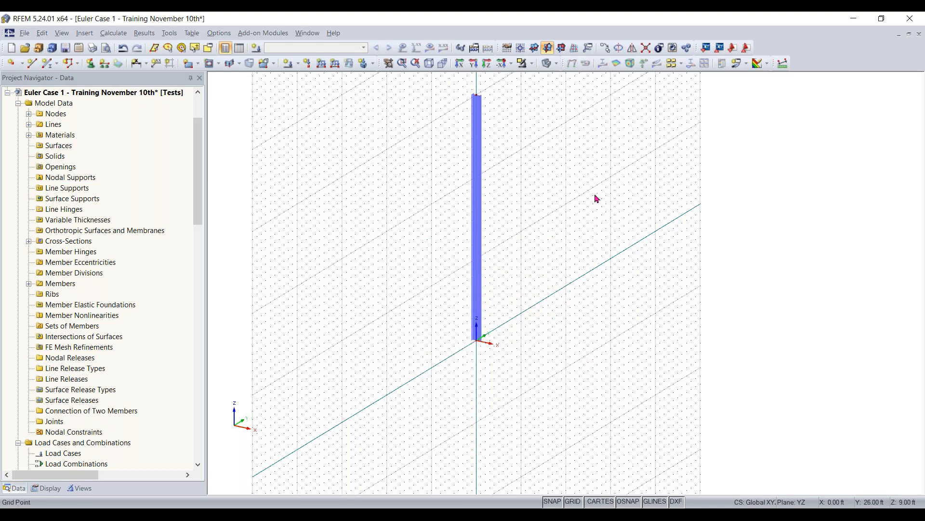
{"action": "left_click_drag", "start_coordinate": [590, 194], "coordinate": [312, 458]}
{"action": "key", "text": "Escape"}
{"action": "left_click_drag", "start_coordinate": [396, 417], "coordinate": [669, 213]}
- Assign a Rigid nodal support to the node at the column's base
{"action": "scroll", "coordinate": [477, 344], "scroll_direction": "up", "scroll_amount": 2}
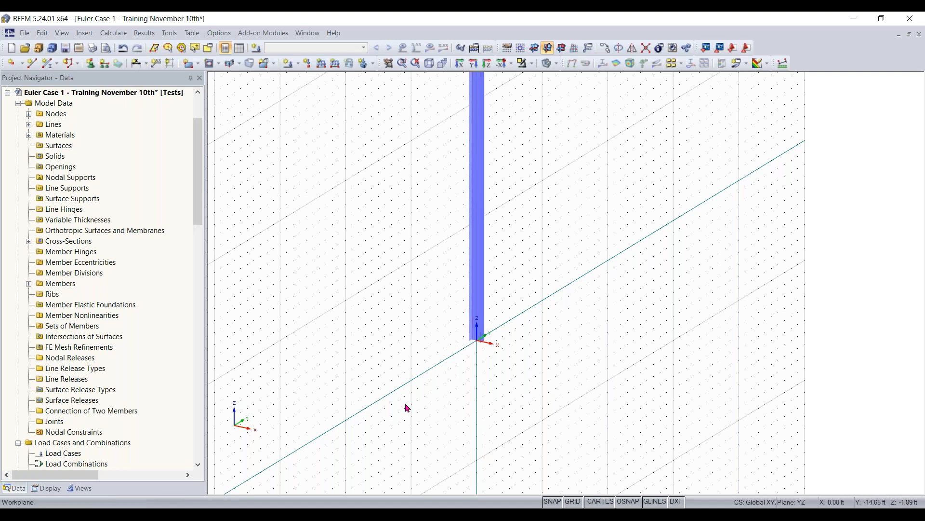
{"action": "left_click", "coordinate": [477, 337]}
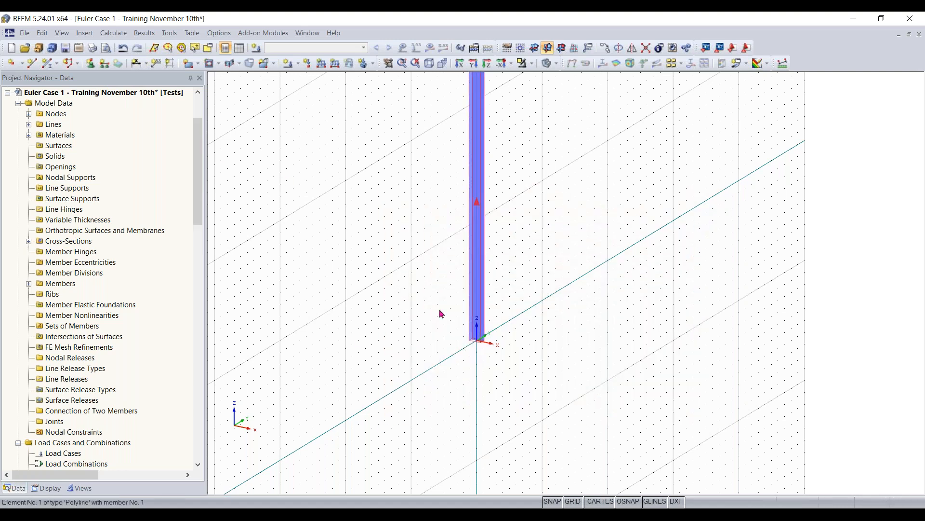
{"action": "left_click", "coordinate": [90, 65]}
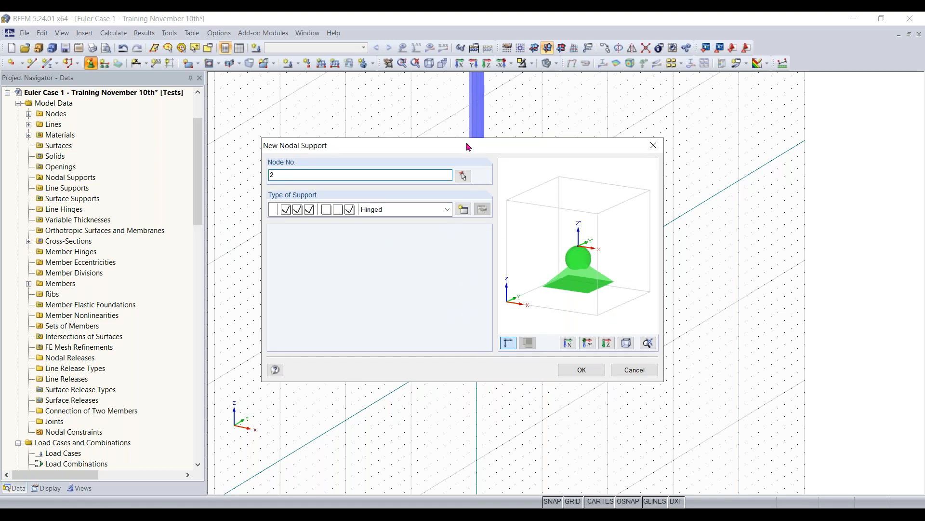
{"action": "left_click", "coordinate": [447, 213]}
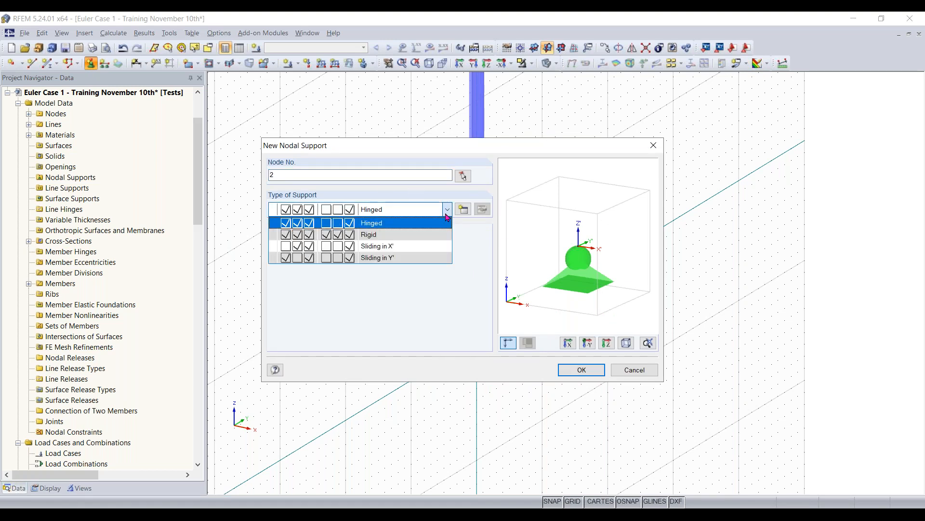
{"action": "left_click", "coordinate": [428, 235]}
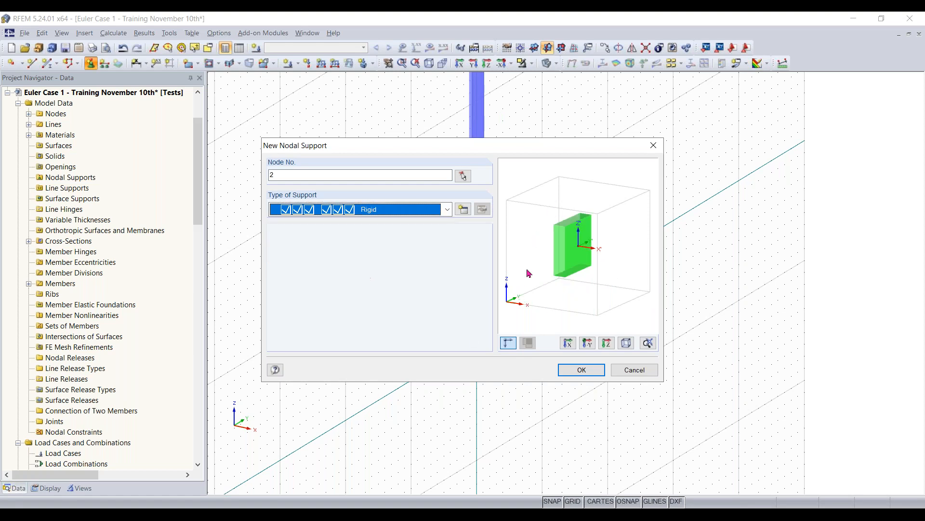
{"action": "left_click", "coordinate": [582, 369]}
{"action": "scroll", "coordinate": [480, 356], "scroll_direction": "up", "scroll_amount": 3}
{"action": "scroll", "coordinate": [481, 356], "scroll_direction": "up", "scroll_amount": 2}
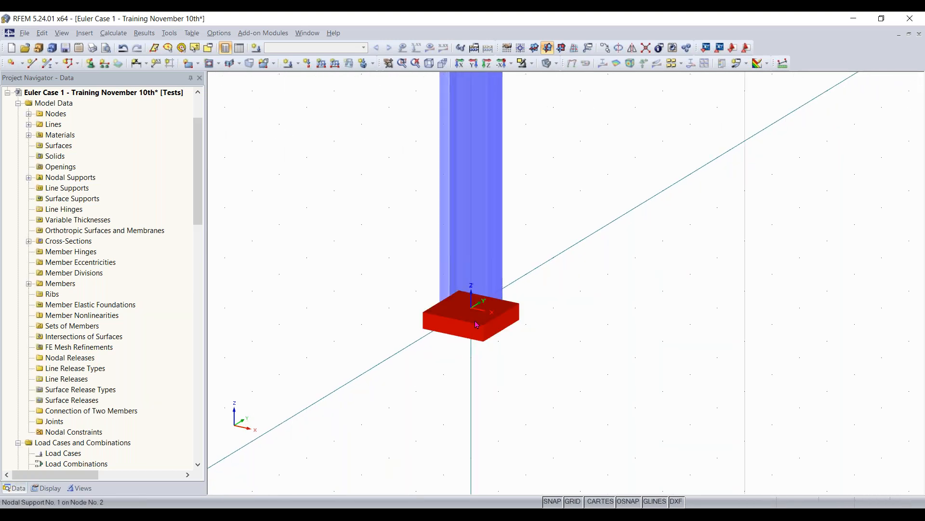
{"action": "scroll", "coordinate": [476, 323], "scroll_direction": "down", "scroll_amount": 10}
{"action": "scroll", "coordinate": [475, 311], "scroll_direction": "up", "scroll_amount": 4}
{"action": "middle_click_drag", "start_coordinate": [518, 265], "coordinate": [507, 287]}
{"action": "scroll", "coordinate": [506, 287], "scroll_direction": "up", "scroll_amount": 1}
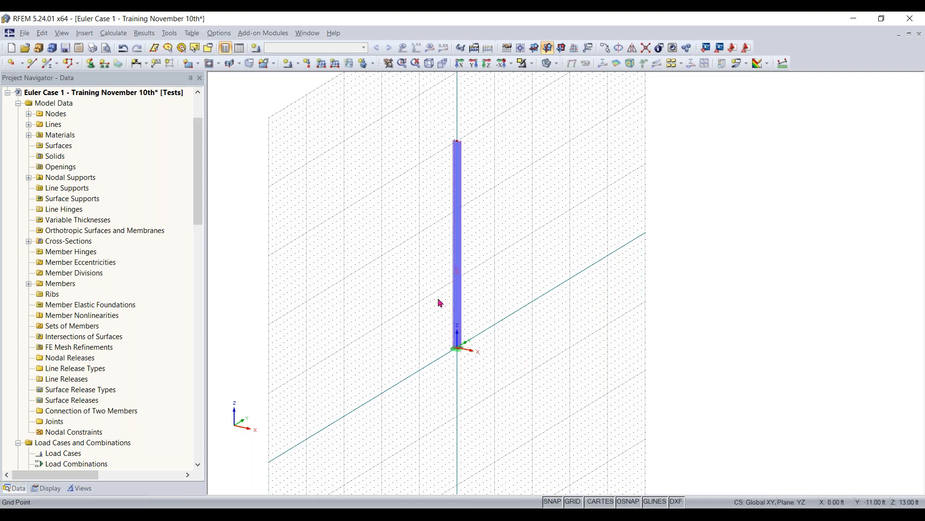
{"action": "scroll", "coordinate": [504, 325], "scroll_direction": "up", "scroll_amount": 1}
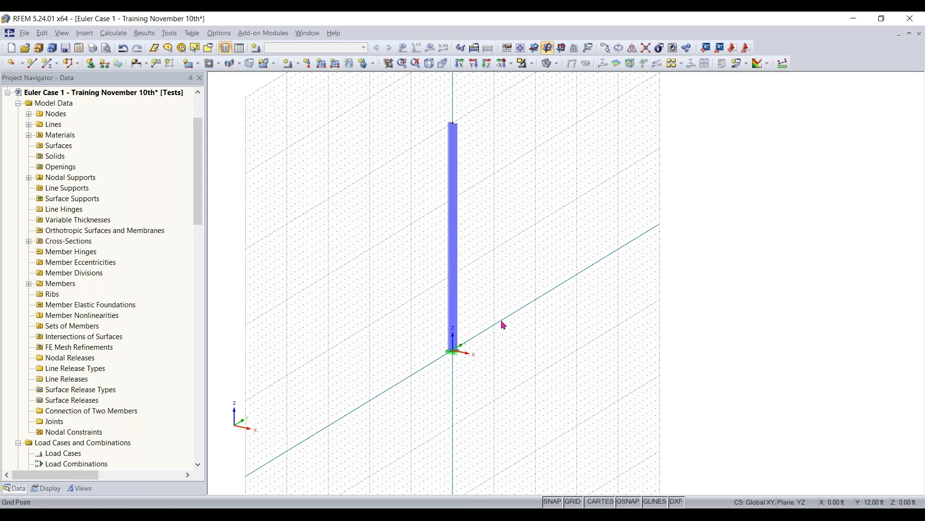
{"action": "middle_click_drag", "start_coordinate": [503, 327], "coordinate": [526, 349]}
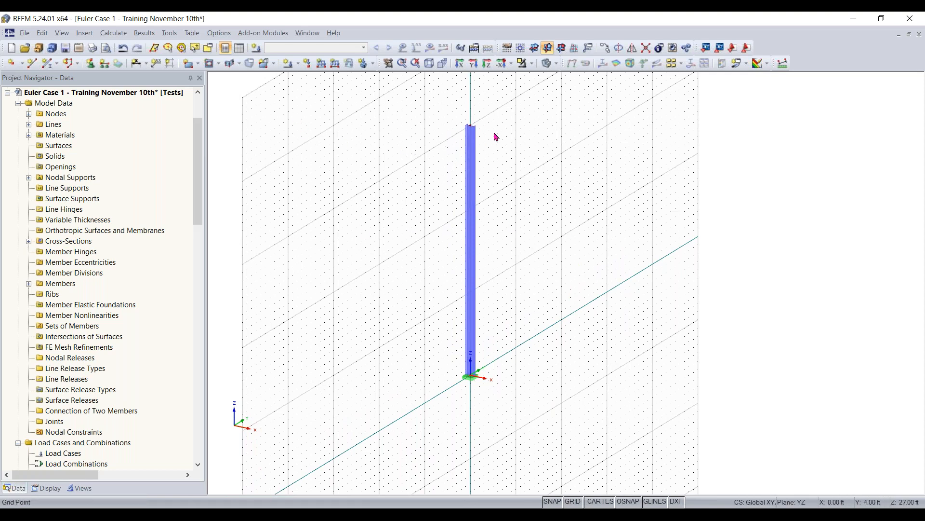
{"action": "scroll", "coordinate": [409, 203], "scroll_direction": "down", "scroll_amount": 2}
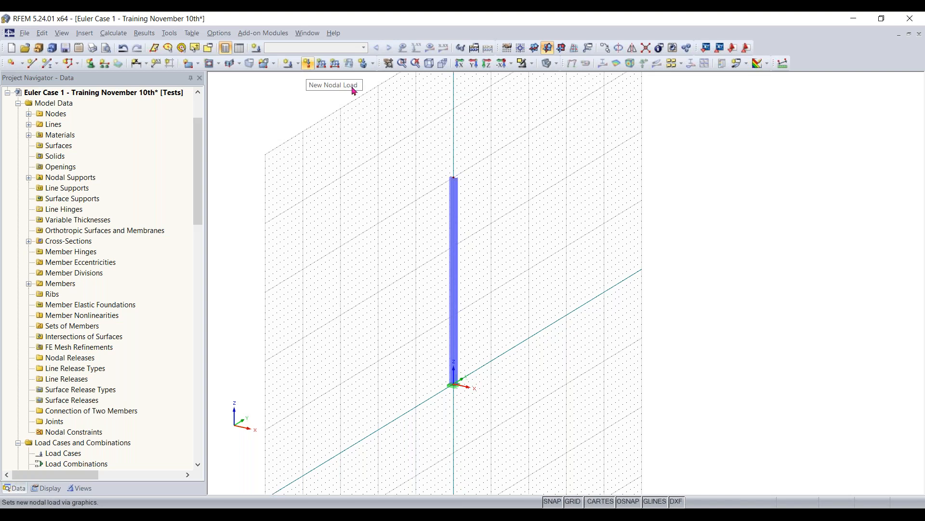
- Create the Dead load case LC1 described as "Test - Dead load" with self-weight inactive
{"action": "left_click", "coordinate": [308, 63]}
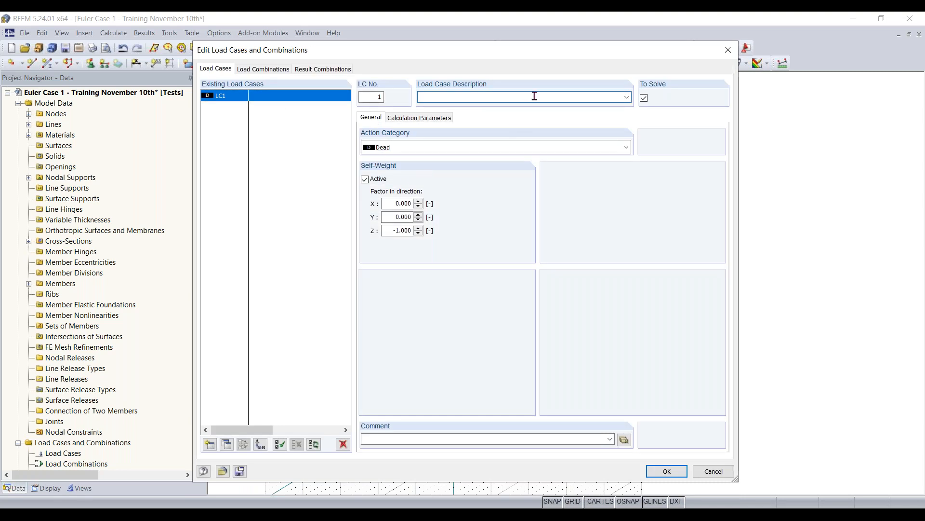
{"action": "type", "text": "Test - Dead load"}
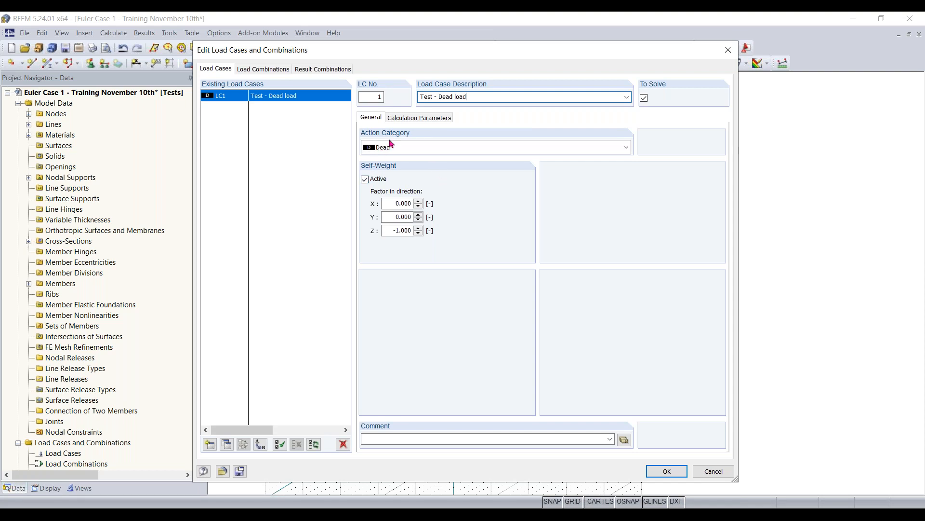
{"action": "left_click", "coordinate": [373, 185]}
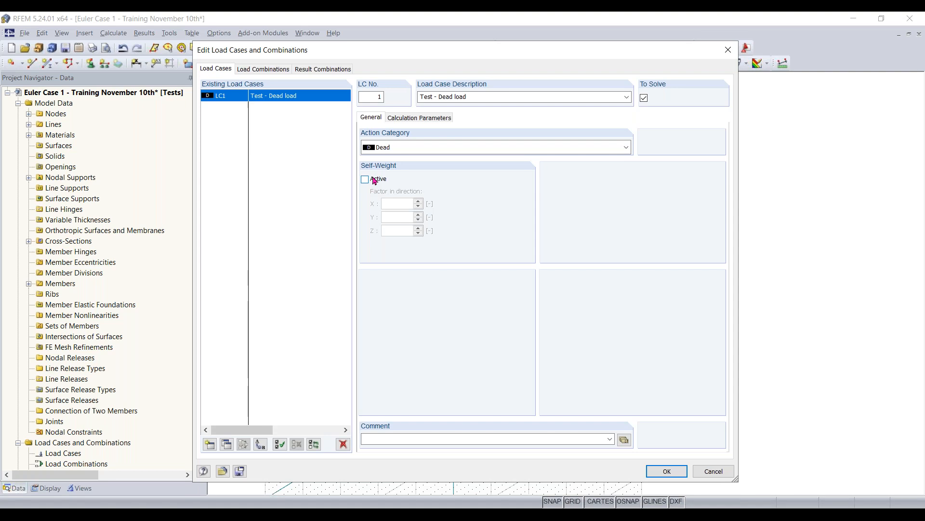
{"action": "left_click", "coordinate": [659, 473]}
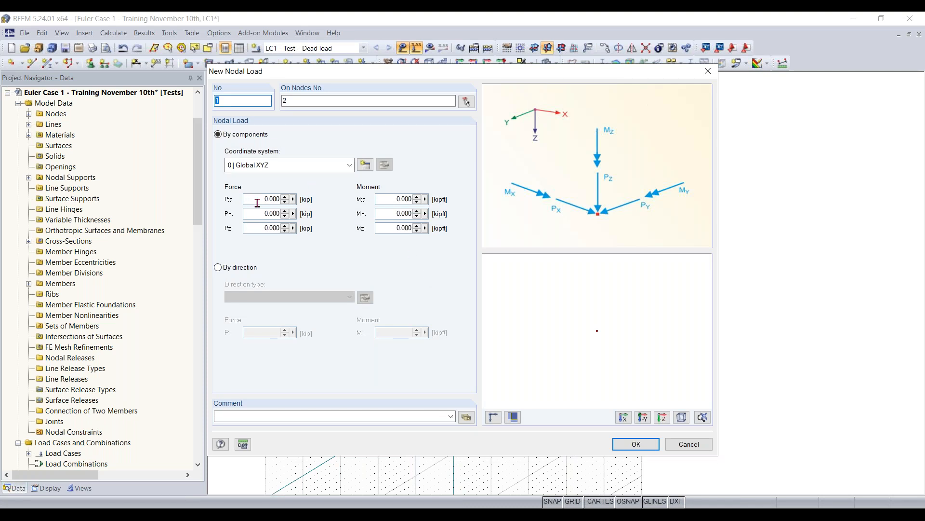
- Define a nodal load with PX = 2 kip and PZ = -5 kip on the column's base node
{"action": "left_click", "coordinate": [271, 229]}
{"action": "type", "text": "-5"}
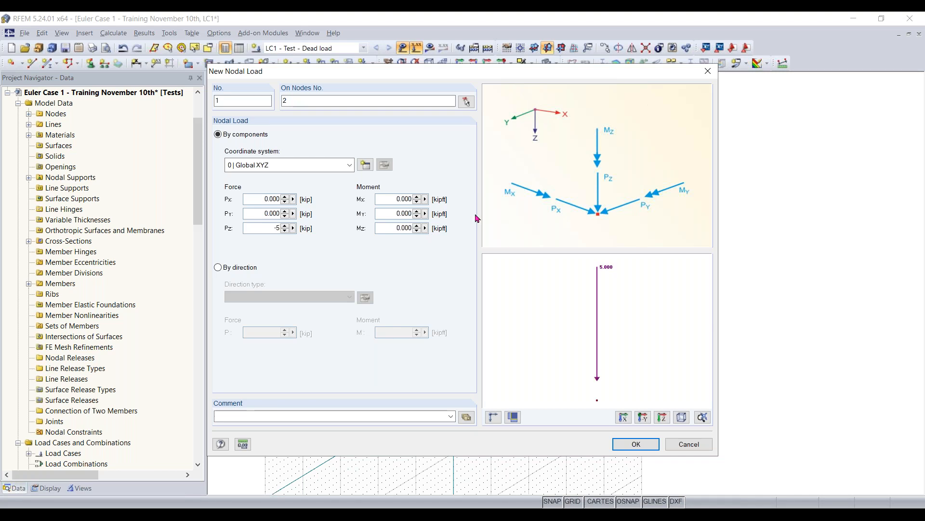
{"action": "left_click", "coordinate": [256, 198]}
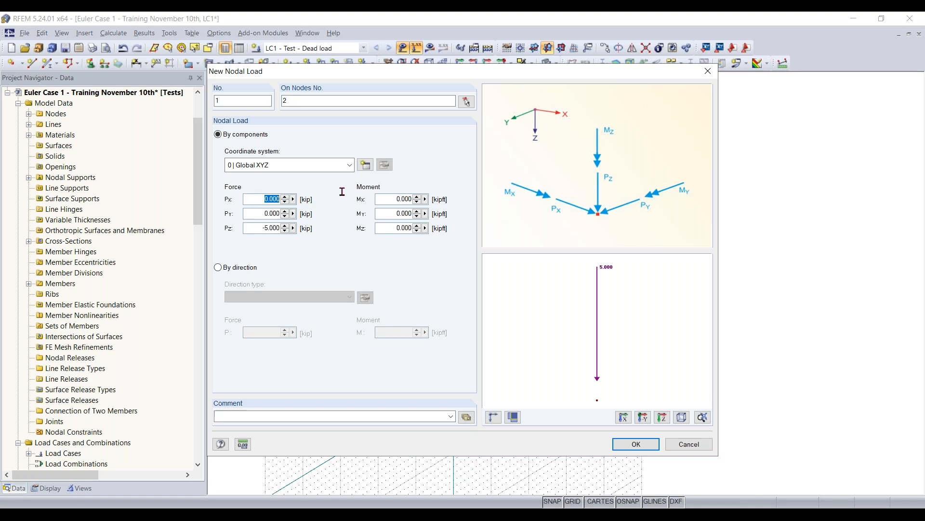
{"action": "type", "text": "2"}
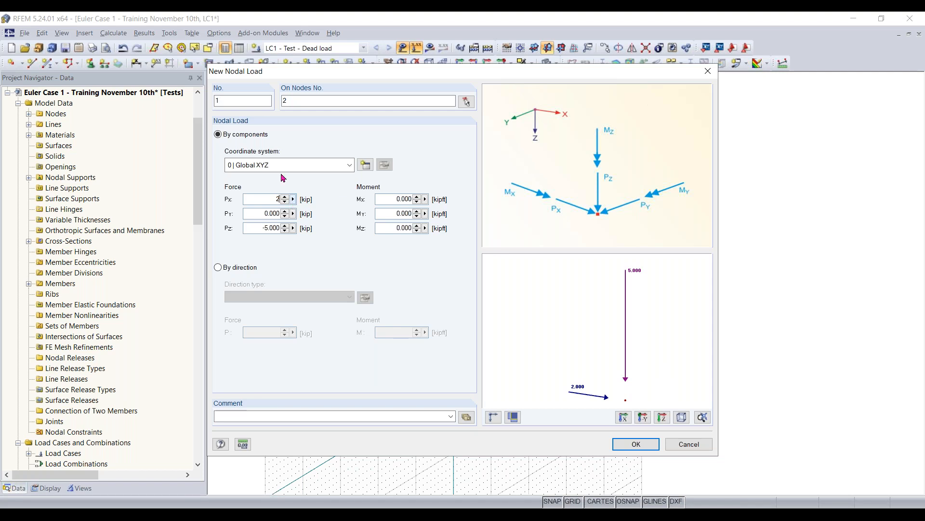
{"action": "left_click", "coordinate": [637, 443]}
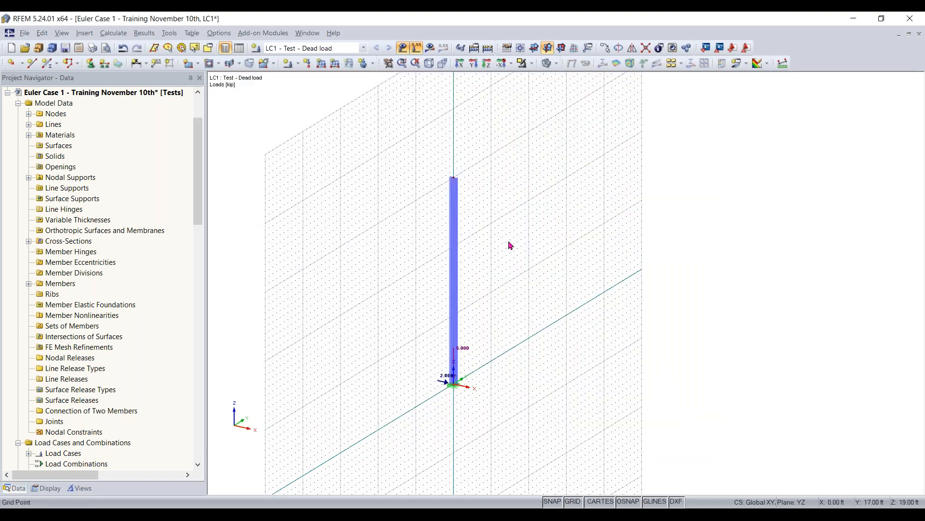
{"action": "scroll", "coordinate": [458, 400], "scroll_direction": "up", "scroll_amount": 2}
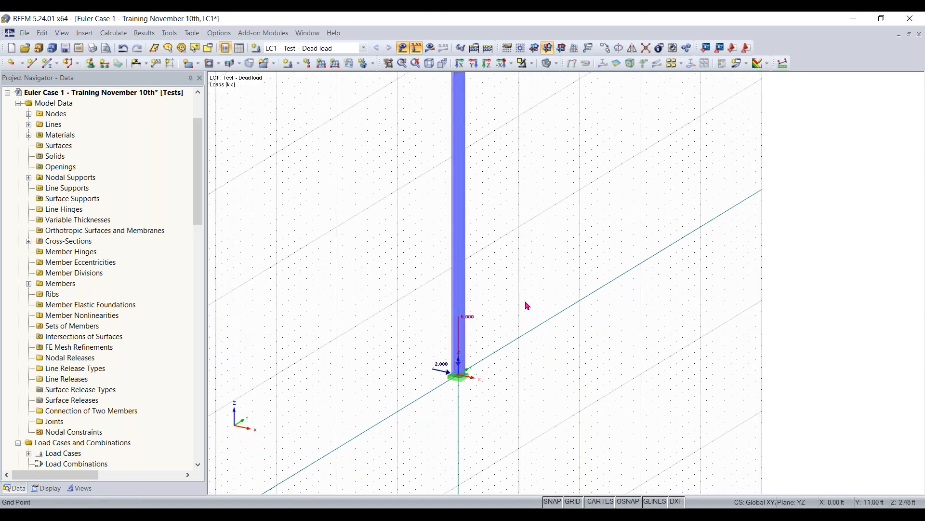
{"action": "scroll", "coordinate": [525, 305], "scroll_direction": "down", "scroll_amount": 1}
{"action": "scroll", "coordinate": [560, 195], "scroll_direction": "down", "scroll_amount": 1}
{"action": "middle_click_drag", "start_coordinate": [560, 195], "coordinate": [507, 233]}
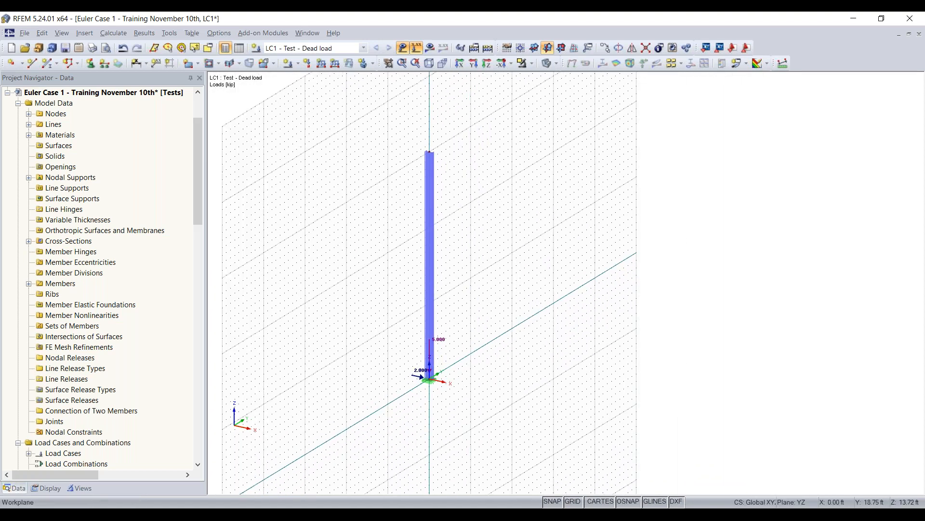
- Move the nodal load from the column's base node to its top node at Z = 30 ft
{"action": "key", "text": "ctrl+z"}
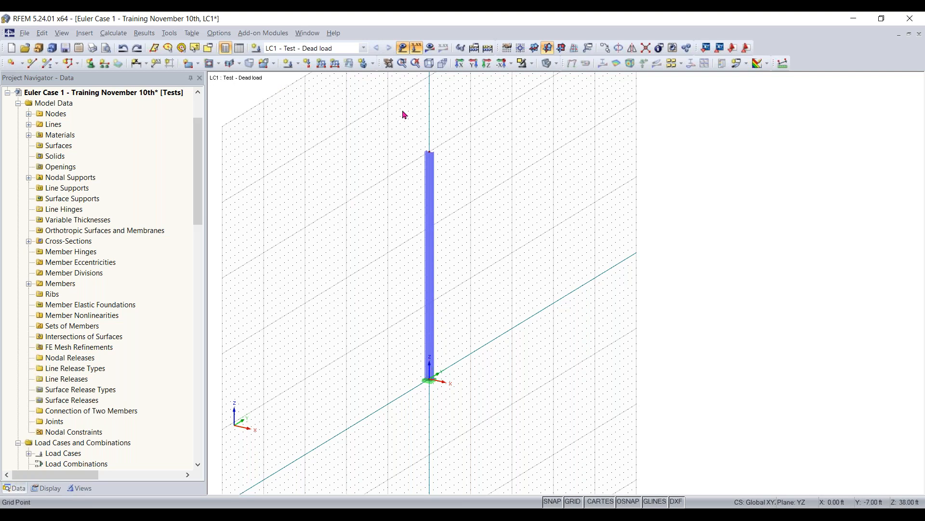
{"action": "key", "text": "ctrl+y"}
{"action": "scroll", "coordinate": [418, 370], "scroll_direction": "up", "scroll_amount": 2}
{"action": "scroll", "coordinate": [417, 366], "scroll_direction": "down", "scroll_amount": 3}
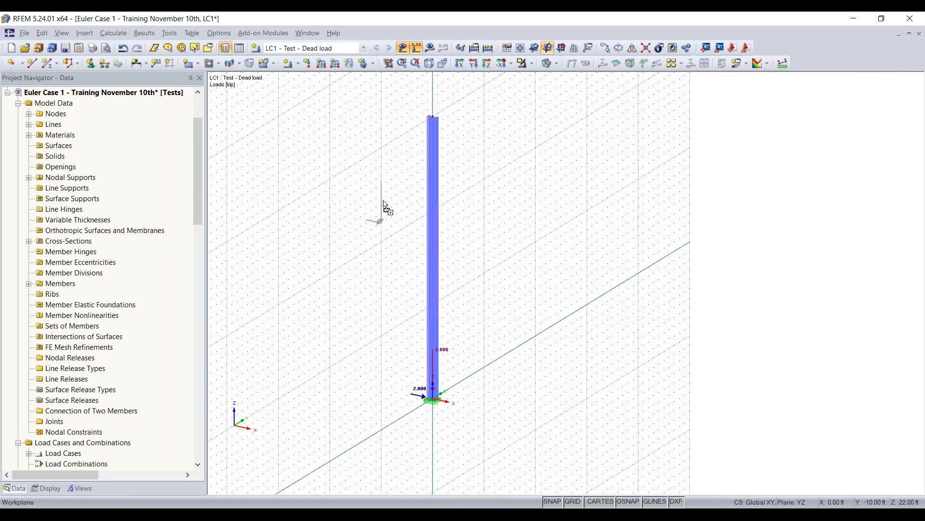
{"action": "left_click", "coordinate": [432, 115]}
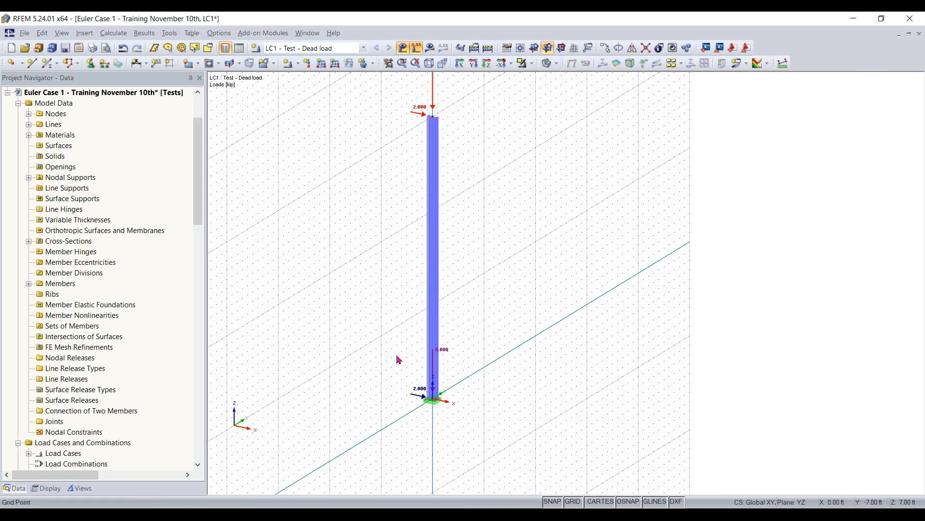
{"action": "key", "text": "Escape"}
{"action": "scroll", "coordinate": [379, 277], "scroll_direction": "down", "scroll_amount": 1}
{"action": "middle_click_drag", "start_coordinate": [404, 229], "coordinate": [390, 262]}
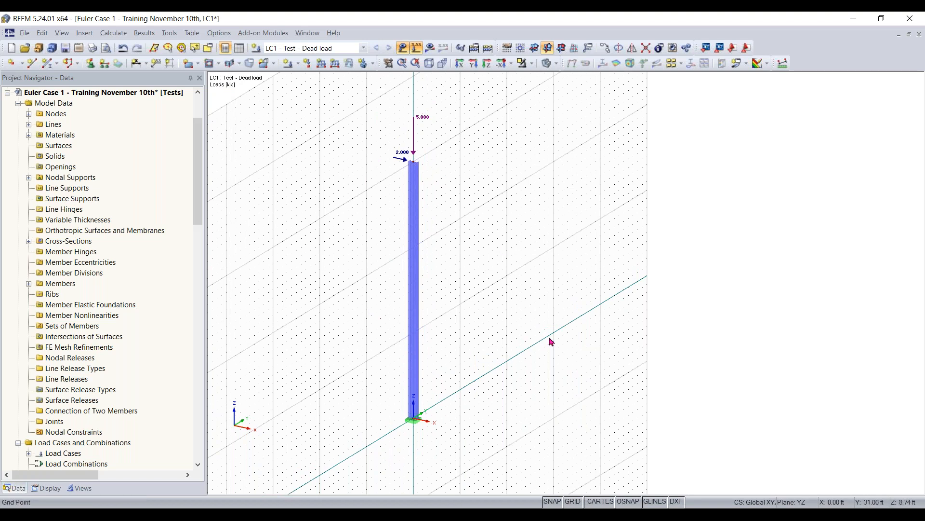
- Set the work plane to XY and calculate the load case to display the column's global deformations
{"action": "left_click", "coordinate": [534, 47]}
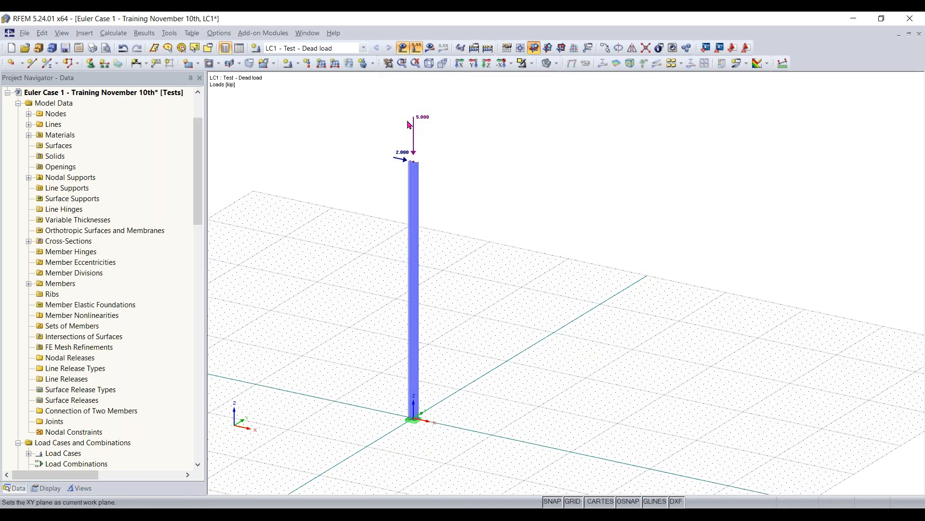
{"action": "middle_click_drag", "start_coordinate": [341, 283], "coordinate": [405, 284]}
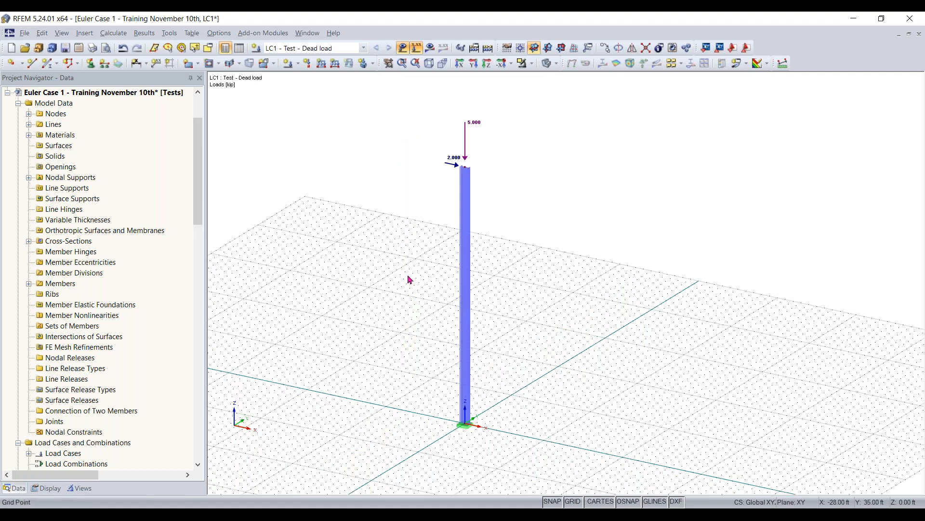
{"action": "left_click", "coordinate": [489, 48]}
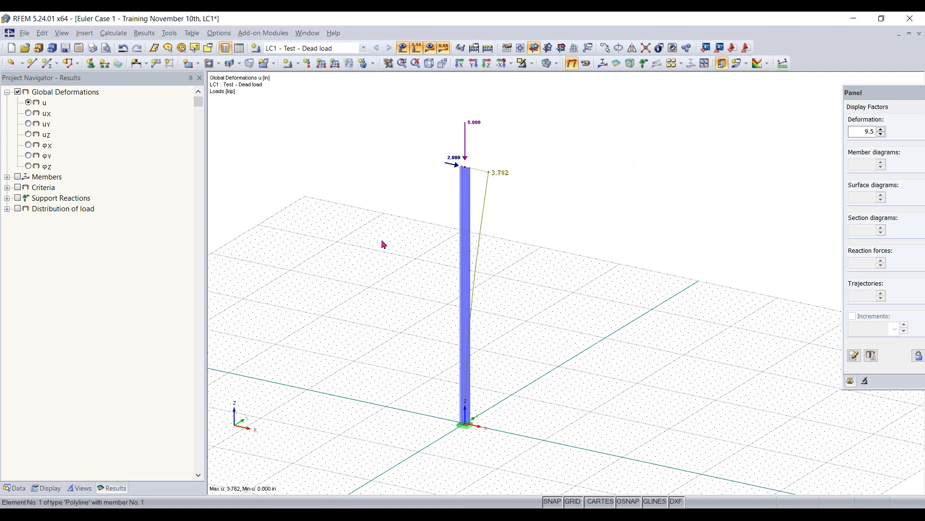
- Display the member bending moment My and examine its diagram along the column, including in the X-direction view
{"action": "left_click", "coordinate": [18, 177]}
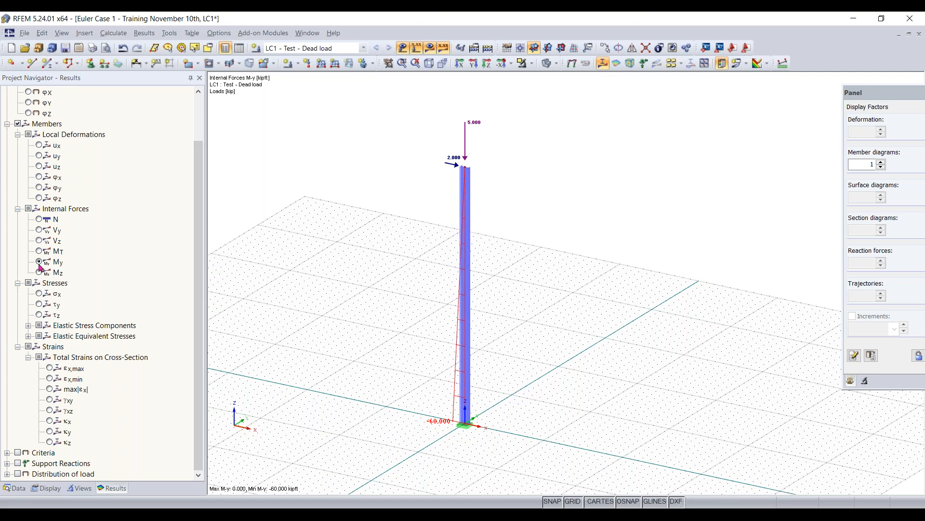
{"action": "middle_click_drag", "start_coordinate": [444, 432], "coordinate": [495, 410], "text": "ctrl"}
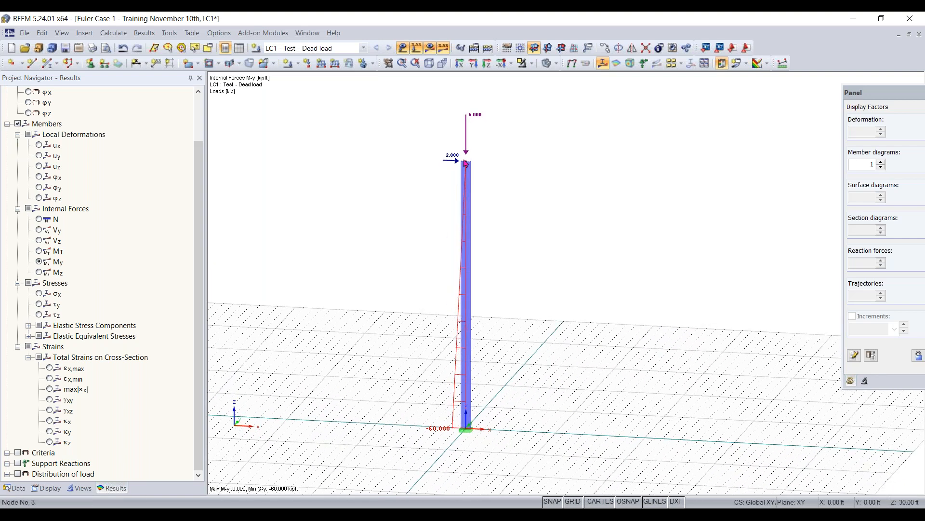
{"action": "scroll", "coordinate": [449, 438], "scroll_direction": "up", "scroll_amount": 2}
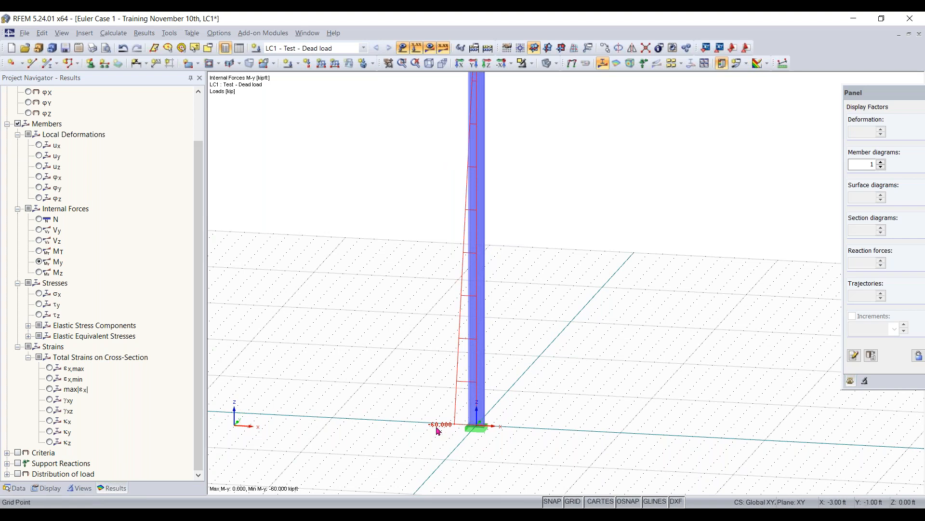
{"action": "scroll", "coordinate": [562, 201], "scroll_direction": "down", "scroll_amount": 3}
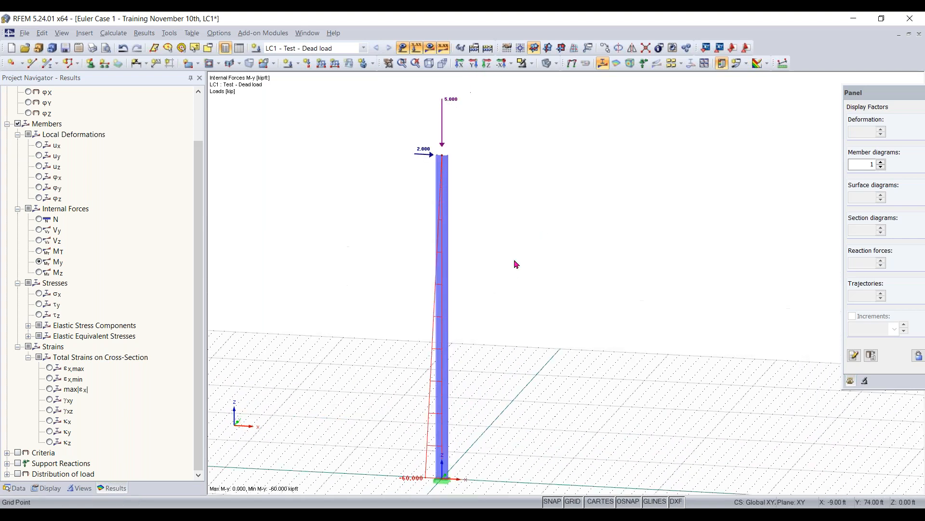
{"action": "scroll", "coordinate": [124, 193], "scroll_direction": "up", "scroll_amount": 2}
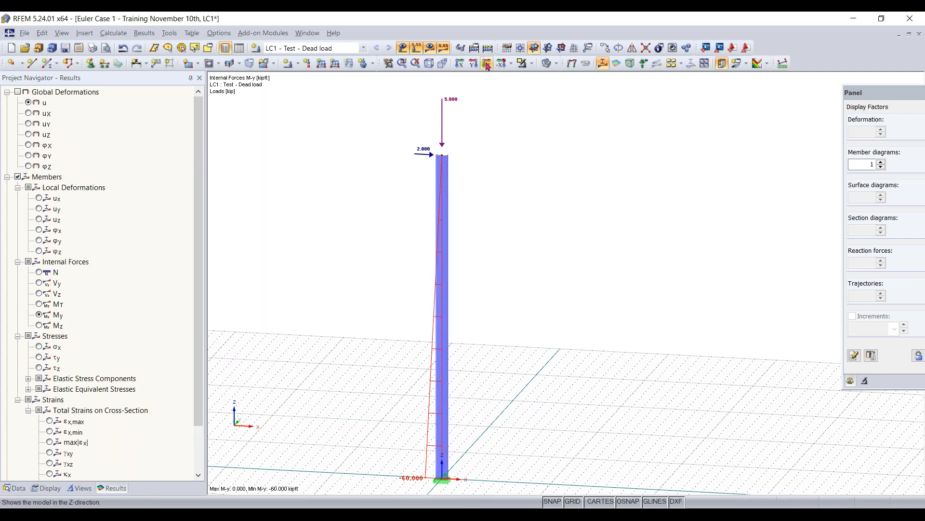
{"action": "left_click", "coordinate": [461, 64]}
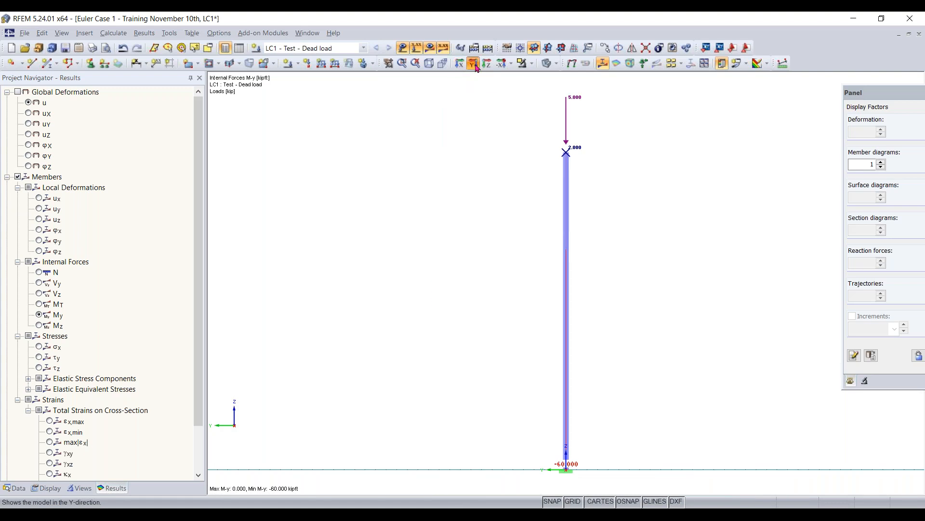
{"action": "left_click", "coordinate": [474, 64]}
{"action": "left_click", "coordinate": [460, 63]}
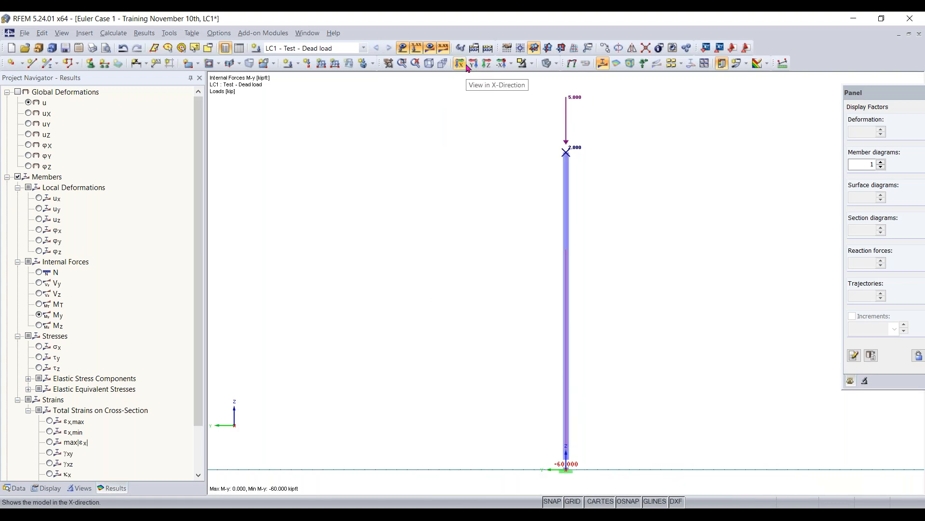
- Display the global deformation uX in the Y-direction view and move the display factors panel further inside the workspace
{"action": "left_click", "coordinate": [18, 92]}
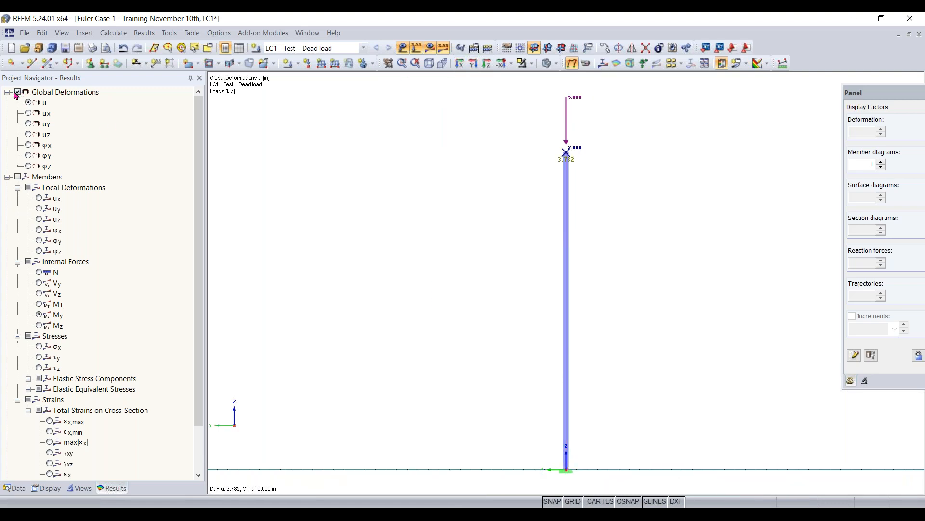
{"action": "left_click", "coordinate": [473, 64]}
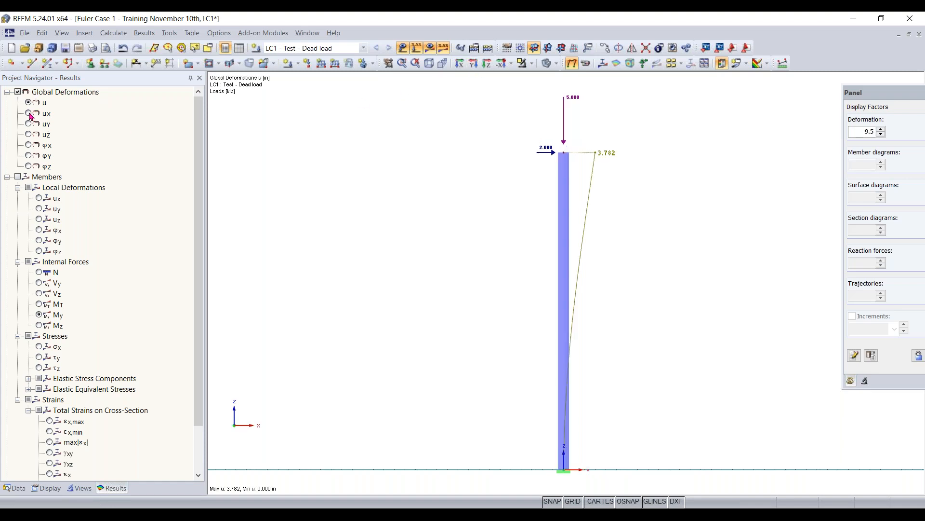
{"action": "left_click", "coordinate": [29, 114]}
{"action": "left_click_drag", "start_coordinate": [870, 96], "coordinate": [774, 107]}
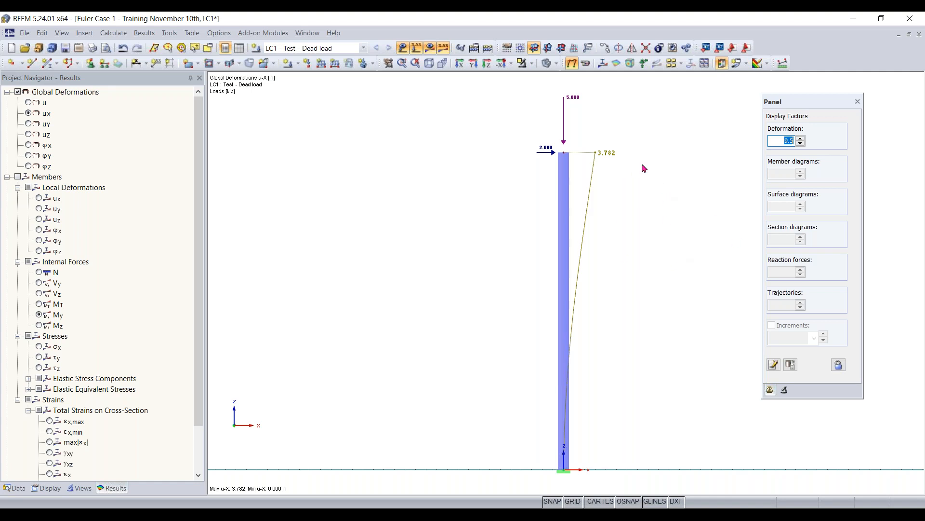
{"action": "middle_click_drag", "start_coordinate": [674, 201], "coordinate": [632, 214]}
{"action": "scroll", "coordinate": [632, 214], "scroll_direction": "down", "scroll_amount": 1}
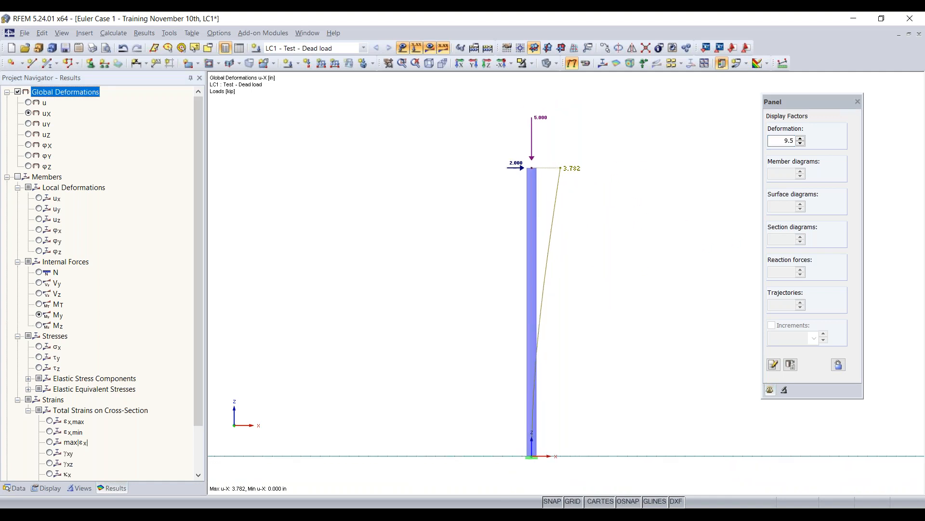
{"action": "scroll", "coordinate": [508, 321], "scroll_direction": "up", "scroll_amount": 1}
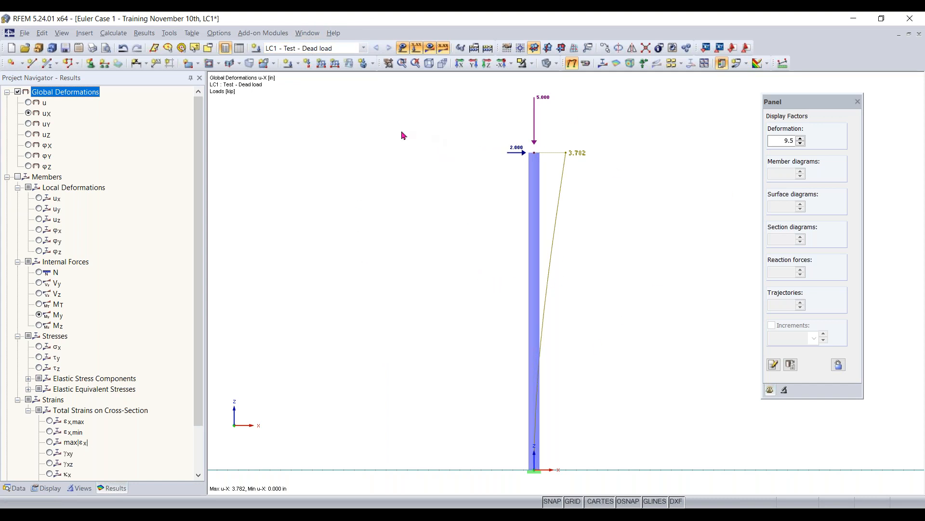
- Set load case LC1's method of analysis to second-order analysis (P-Delta / P-delta)
{"action": "left_click", "coordinate": [298, 67]}
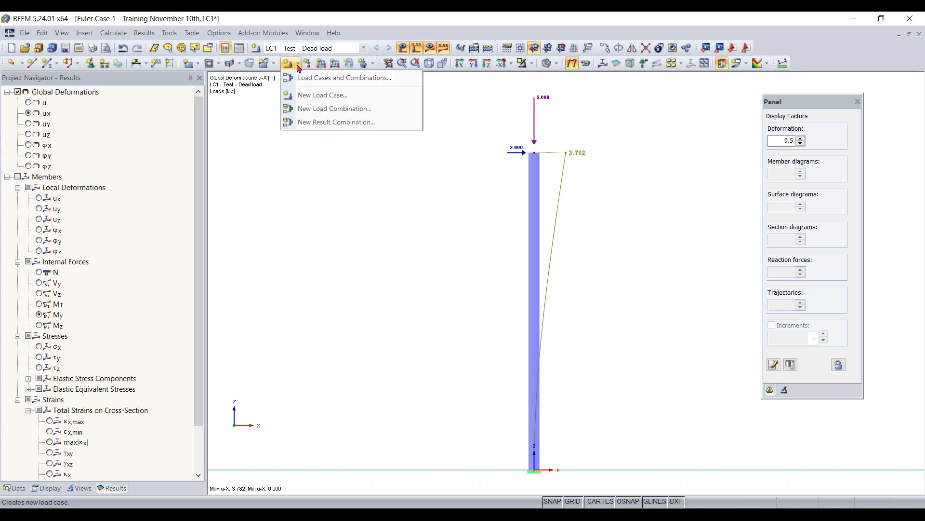
{"action": "left_click", "coordinate": [299, 79]}
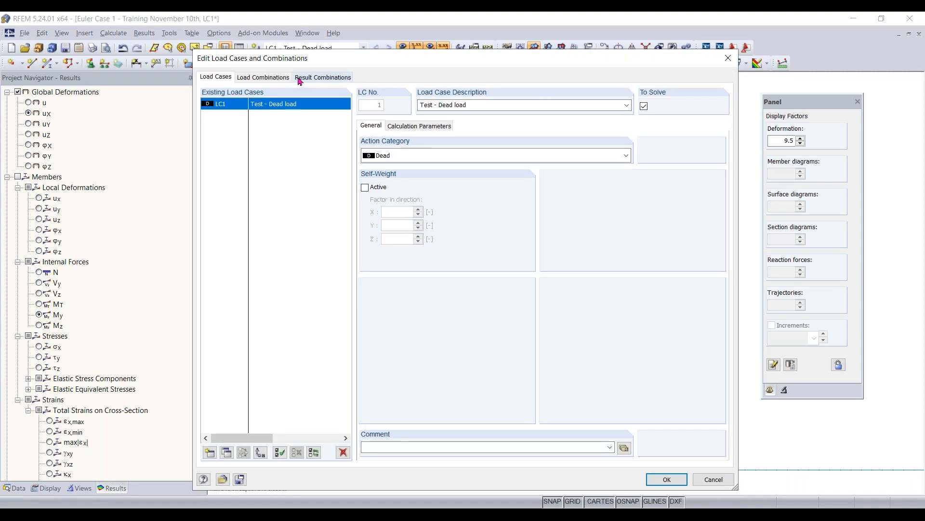
{"action": "left_click", "coordinate": [409, 130]}
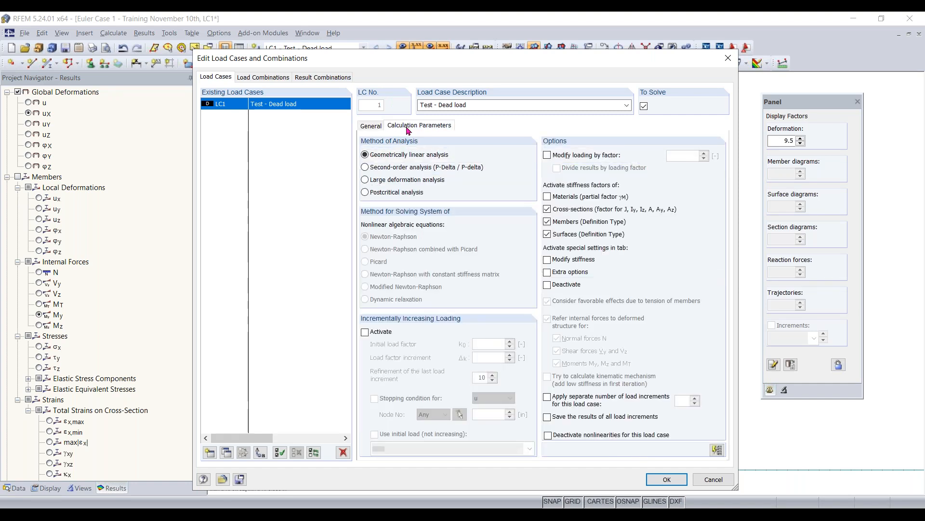
{"action": "left_click", "coordinate": [370, 126]}
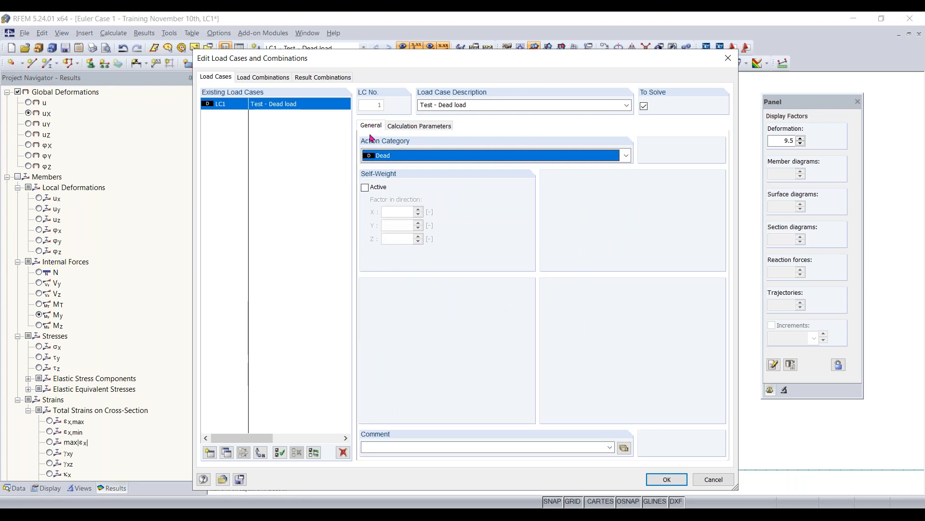
{"action": "left_click", "coordinate": [410, 127]}
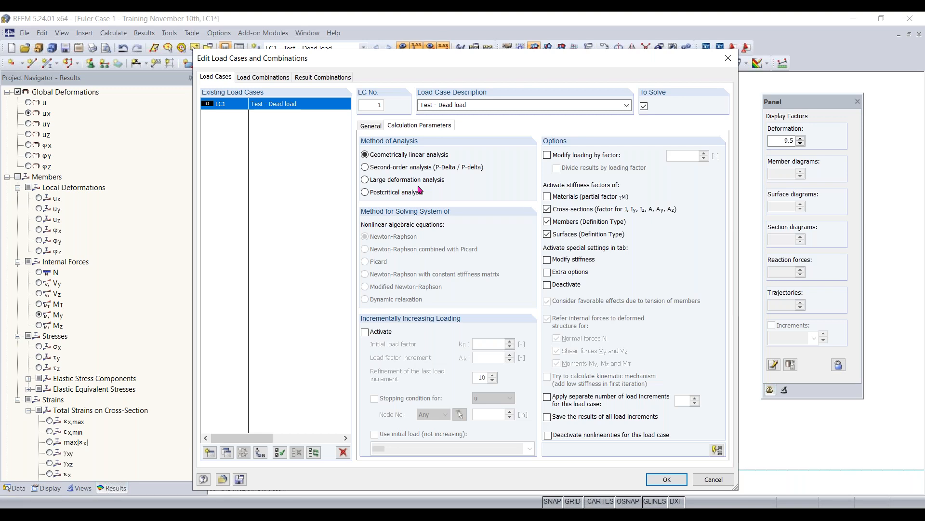
{"action": "left_click", "coordinate": [473, 173]}
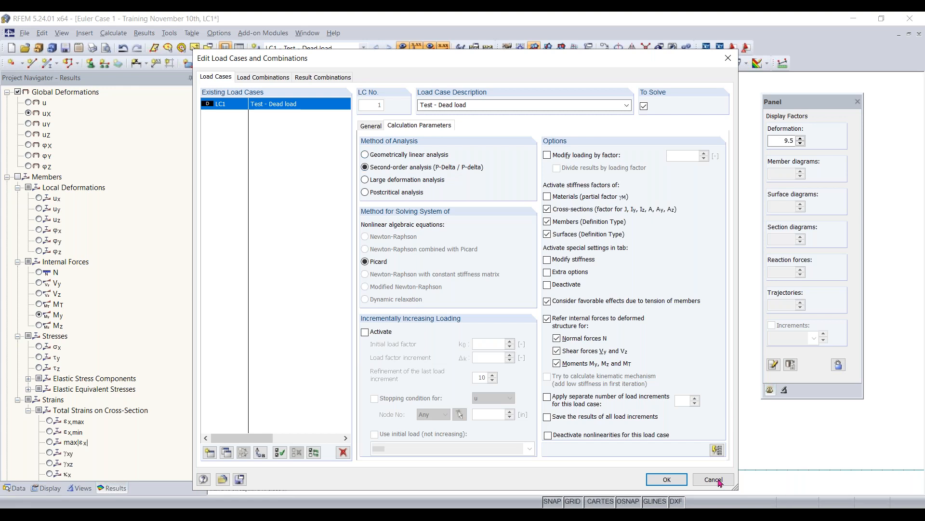
{"action": "left_click", "coordinate": [667, 479]}
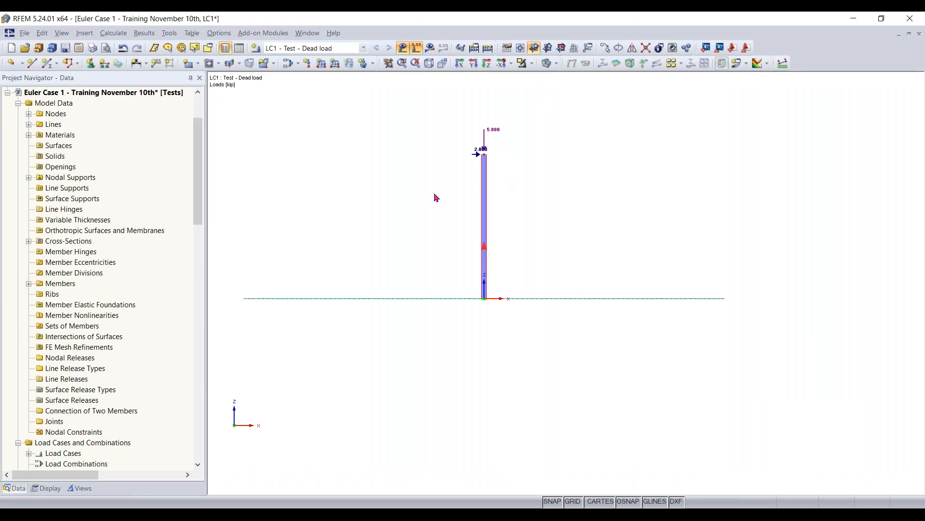
- Recalculate load case LC1 and view the global deformation uX, followed by the column's bending moment My diagram
{"action": "left_click", "coordinate": [429, 47]}
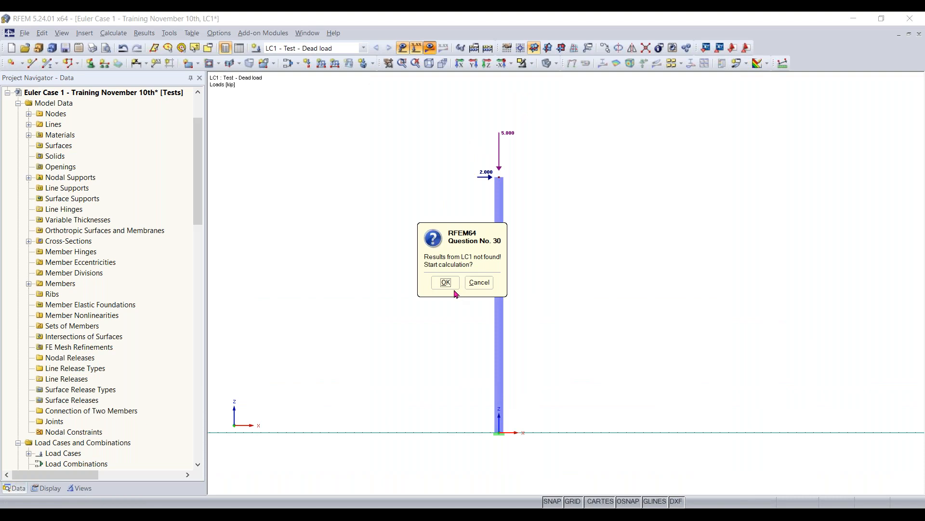
{"action": "left_click", "coordinate": [445, 285]}
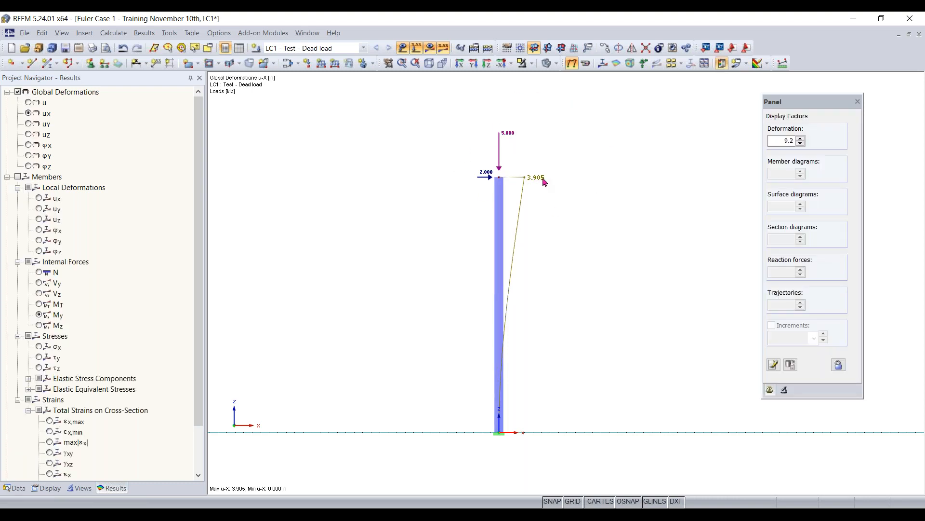
{"action": "scroll", "coordinate": [536, 183], "scroll_direction": "up", "scroll_amount": 1}
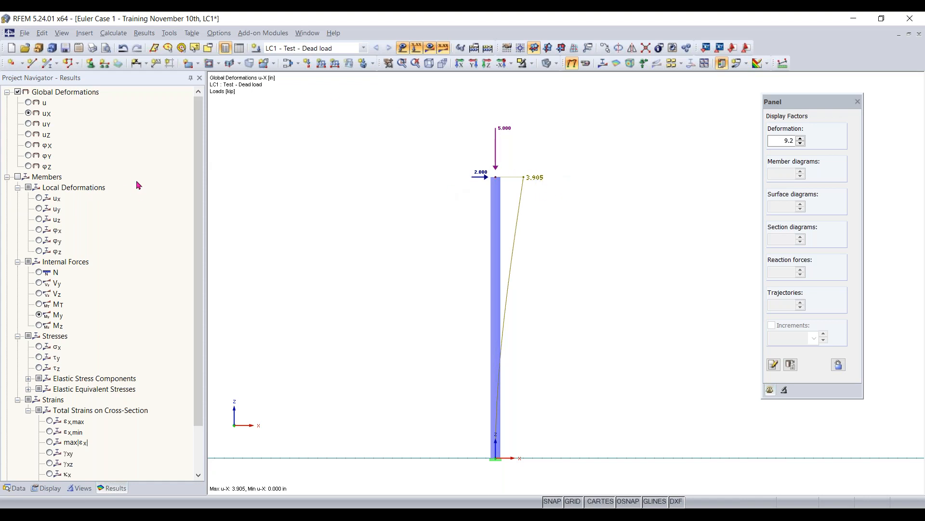
{"action": "left_click", "coordinate": [19, 177]}
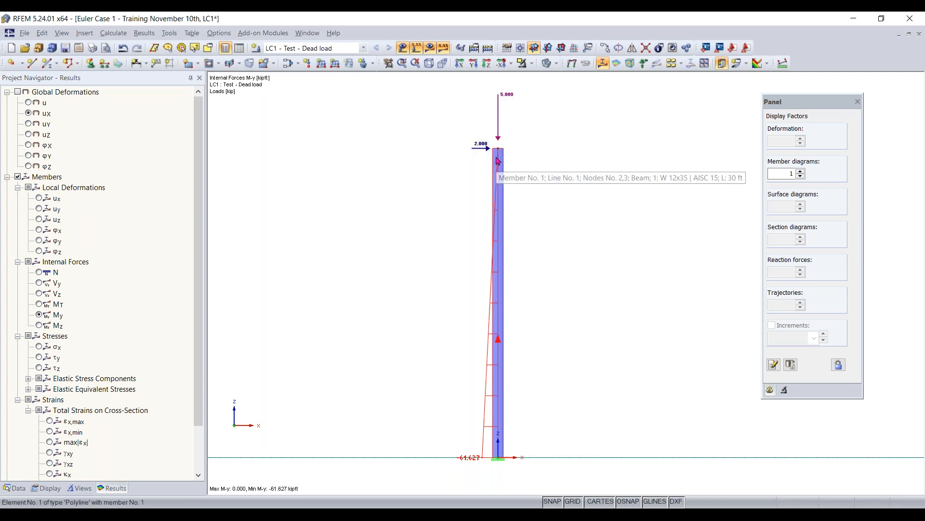
- Review the member types available for the column and keep it as Beam
{"action": "double_click", "coordinate": [501, 223]}
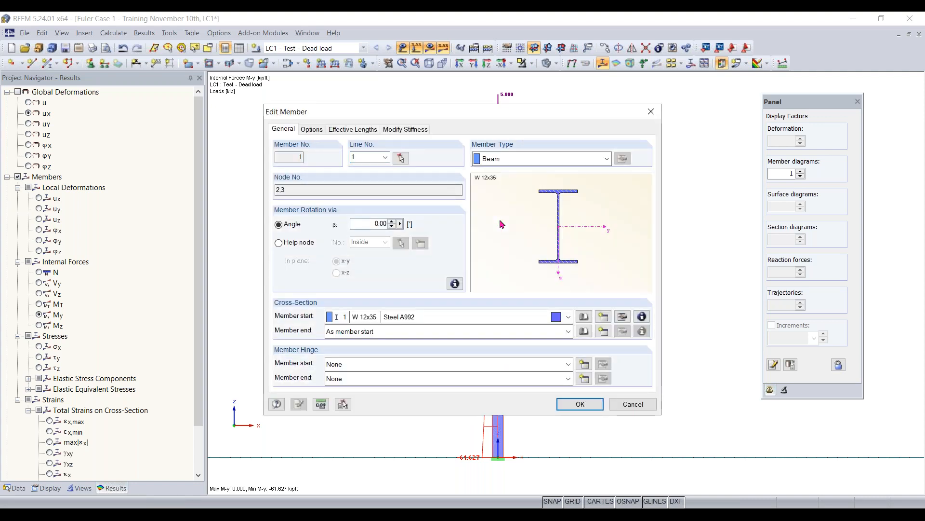
{"action": "left_click", "coordinate": [518, 158]}
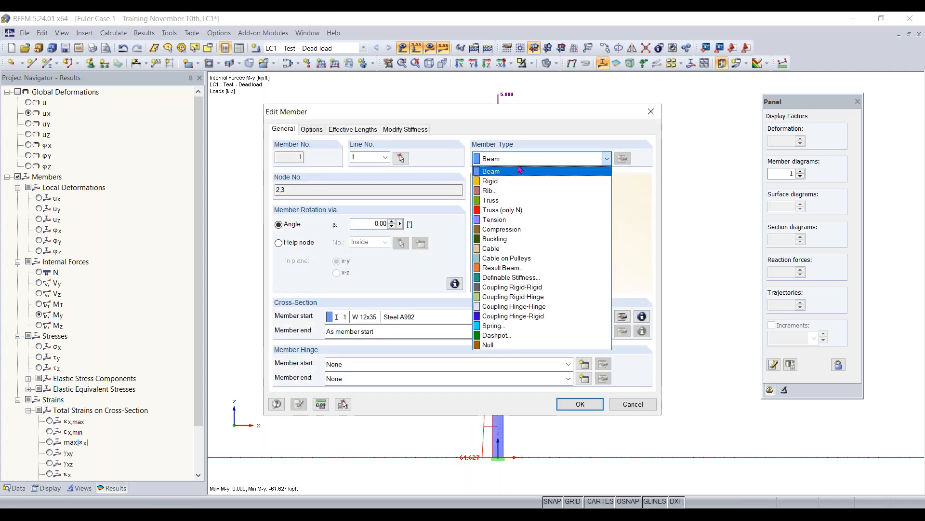
{"action": "left_click", "coordinate": [512, 158]}
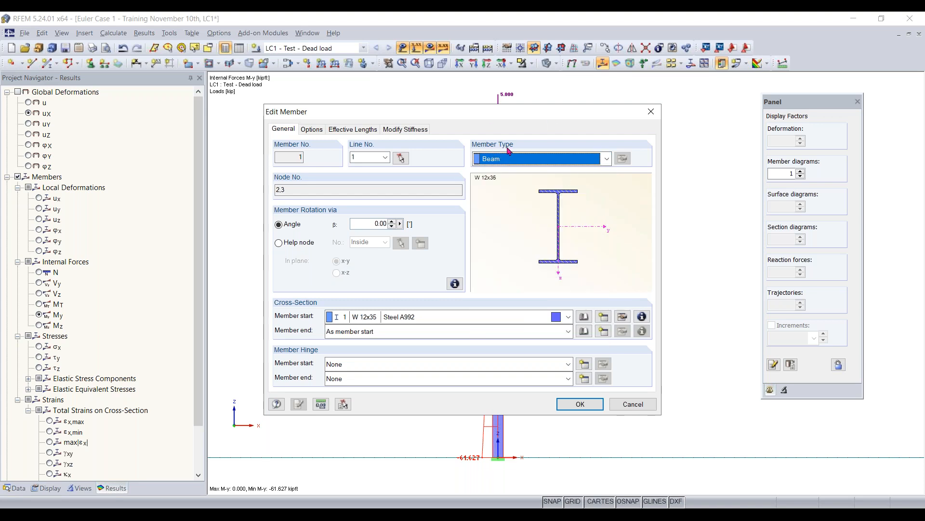
{"action": "left_click", "coordinate": [510, 158]}
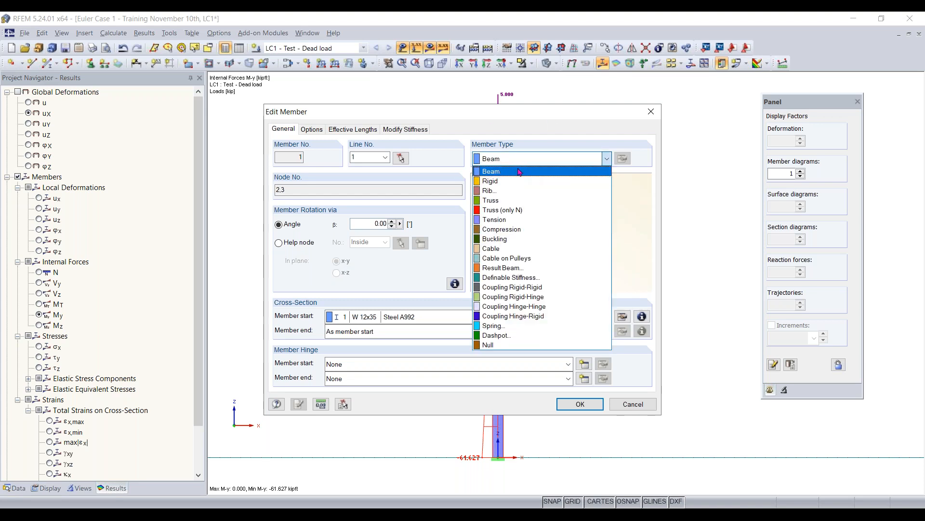
{"action": "left_click", "coordinate": [510, 169]}
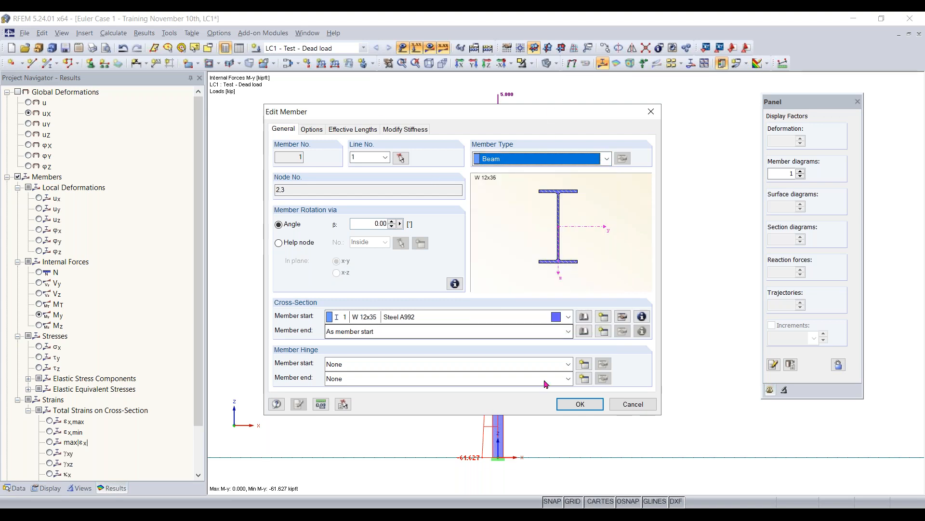
{"action": "left_click", "coordinate": [574, 407]}
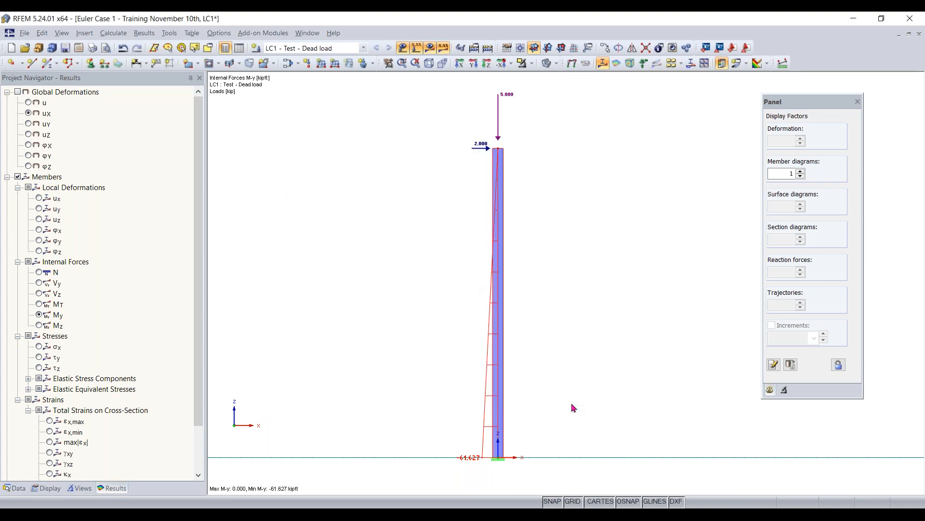
- Edit the nodal load at the column's top, setting PX to 0 kip and PZ to -0.100 kip
{"action": "scroll", "coordinate": [558, 211], "scroll_direction": "down", "scroll_amount": 1}
{"action": "middle_click_drag", "start_coordinate": [557, 211], "coordinate": [440, 256]}
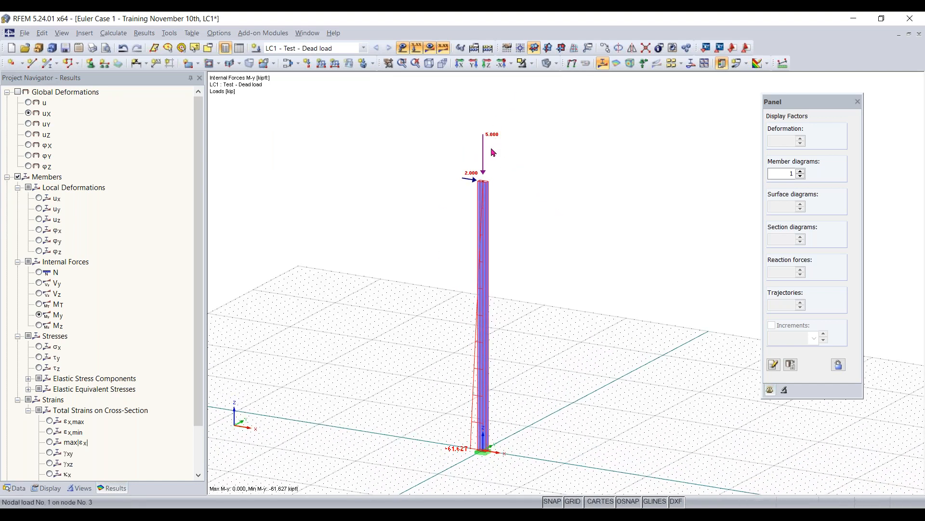
{"action": "mouse_move", "coordinate": [491, 143]}
{"action": "double_click", "coordinate": [488, 139]}
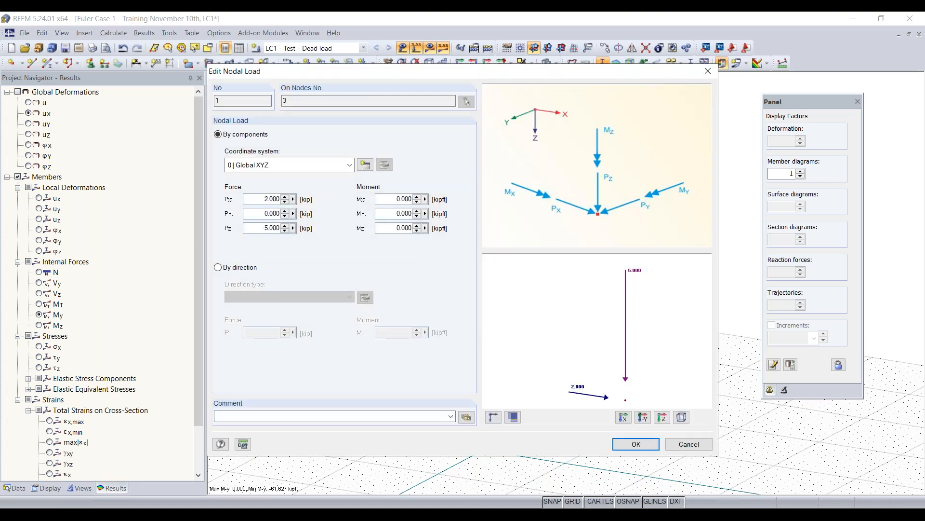
{"action": "double_click", "coordinate": [256, 201]}
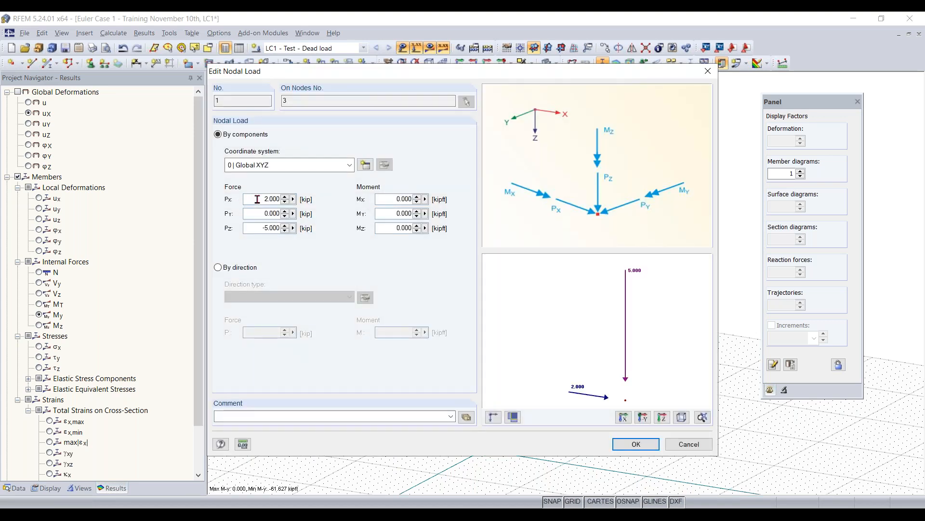
{"action": "type", "text": "00"}
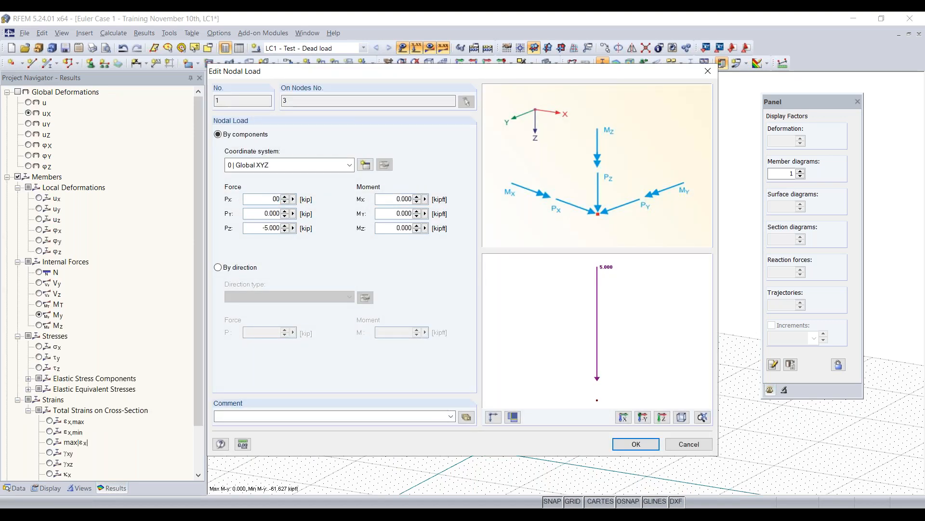
{"action": "double_click", "coordinate": [260, 228]}
{"action": "key", "text": "BackSpace"}
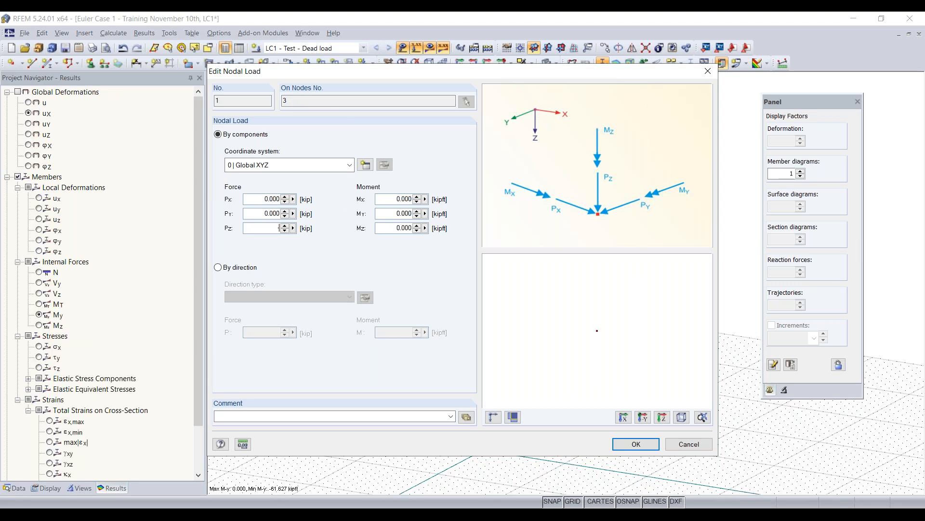
{"action": "type", "text": "-0.100"}
{"action": "left_click", "coordinate": [635, 444]}
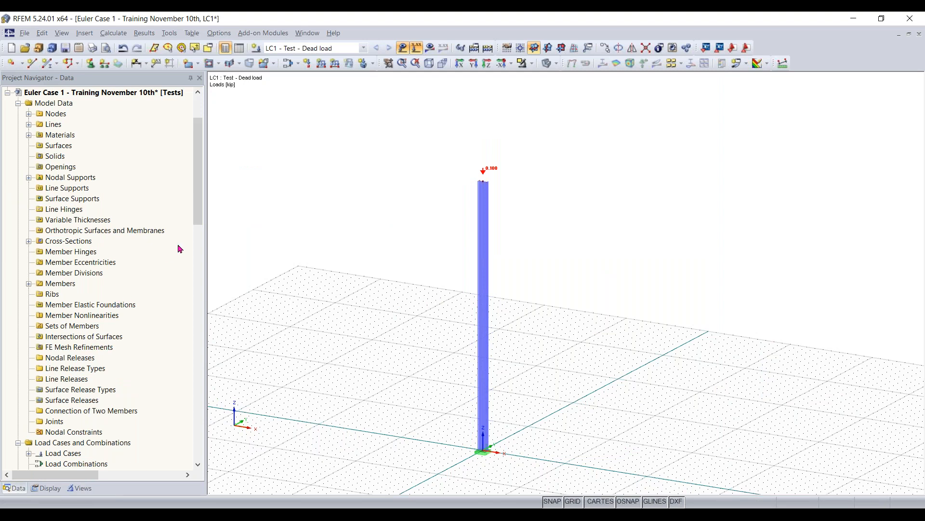
- Look through the available add-on modules and start the RF-STABILITY stability analysis
{"action": "left_click_drag", "start_coordinate": [198, 188], "coordinate": [191, 304]}
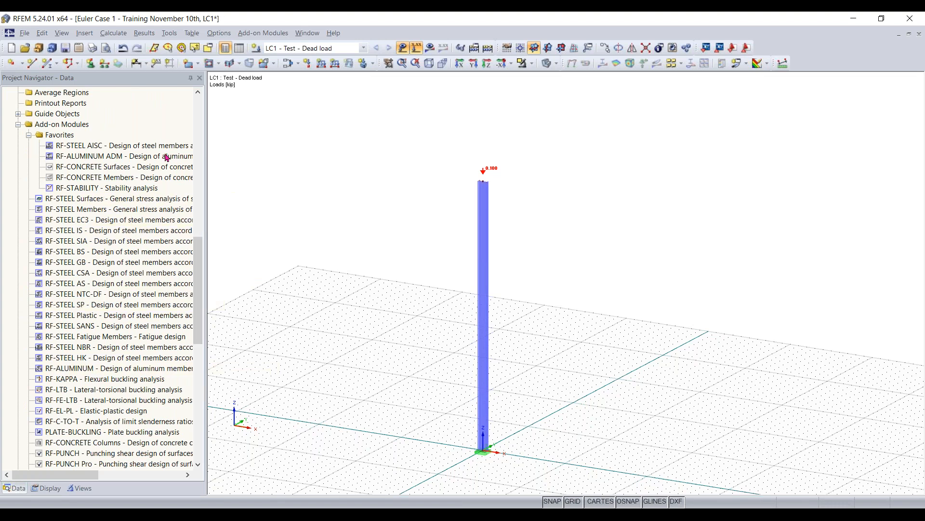
{"action": "left_click_drag", "start_coordinate": [198, 284], "coordinate": [213, 270]}
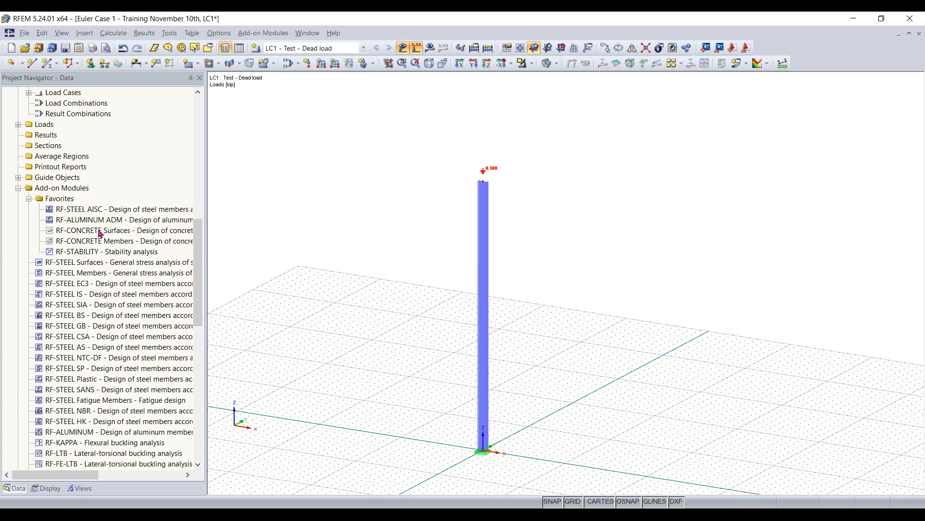
{"action": "right_click", "coordinate": [89, 271]}
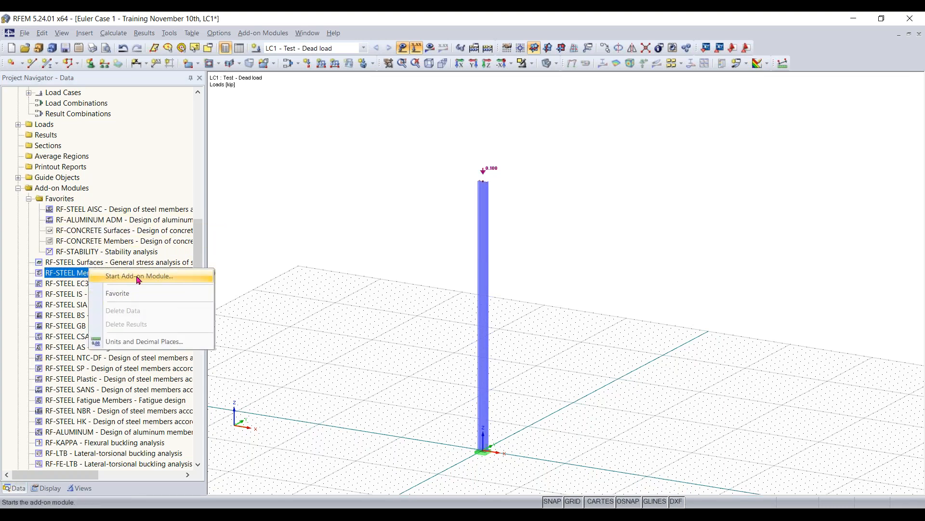
{"action": "left_click", "coordinate": [74, 219]}
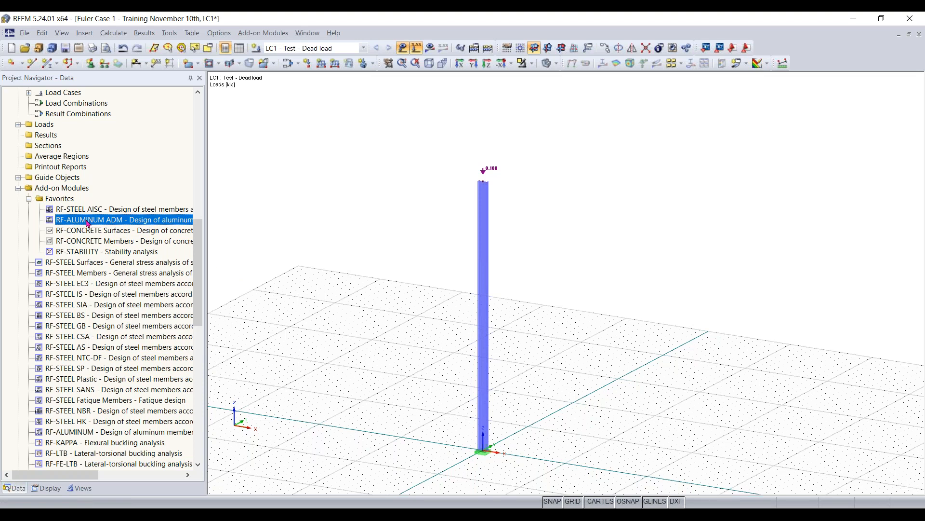
{"action": "scroll", "coordinate": [91, 381], "scroll_direction": "down", "scroll_amount": 5}
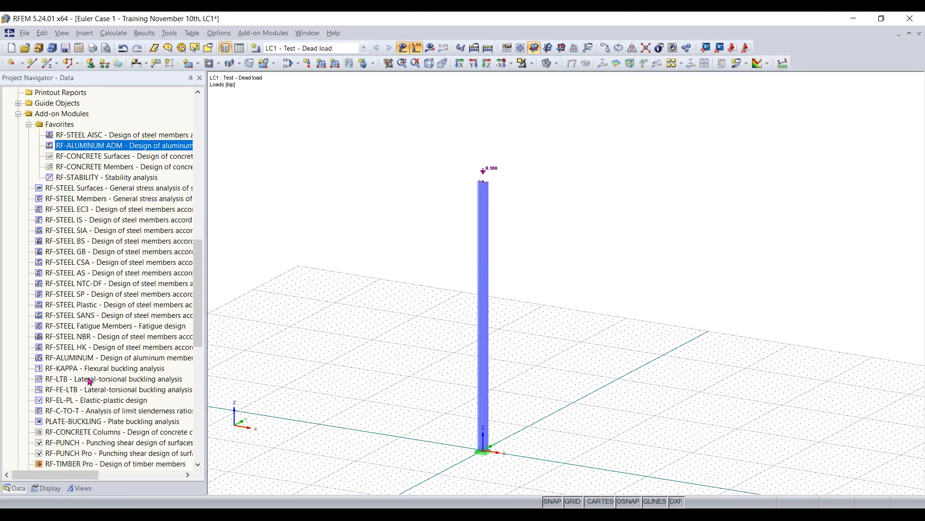
{"action": "scroll", "coordinate": [93, 371], "scroll_direction": "down", "scroll_amount": 2}
{"action": "scroll", "coordinate": [84, 361], "scroll_direction": "up", "scroll_amount": 20}
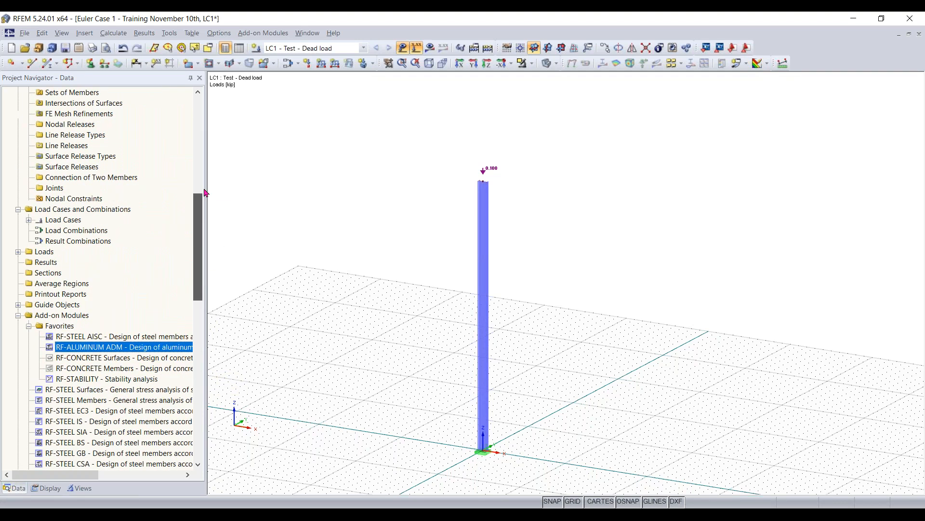
{"action": "left_click", "coordinate": [267, 33]}
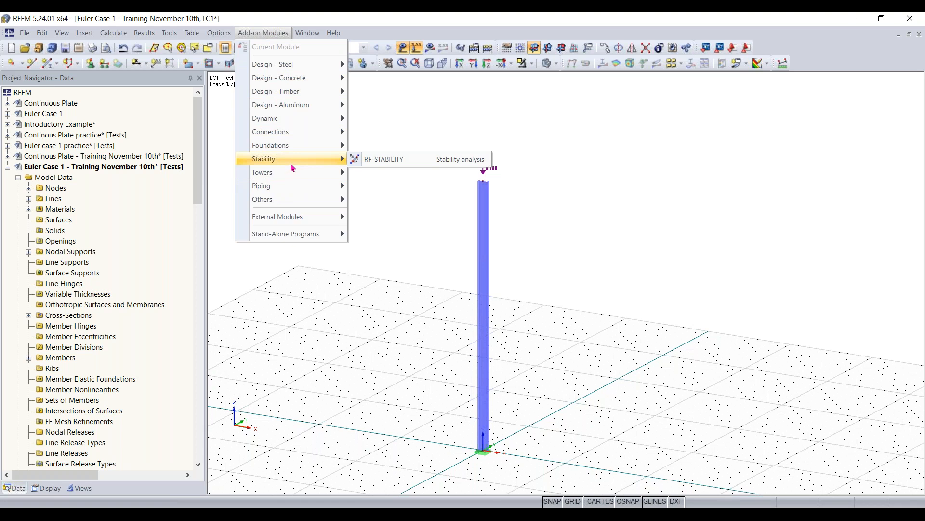
{"action": "left_click", "coordinate": [375, 160]}
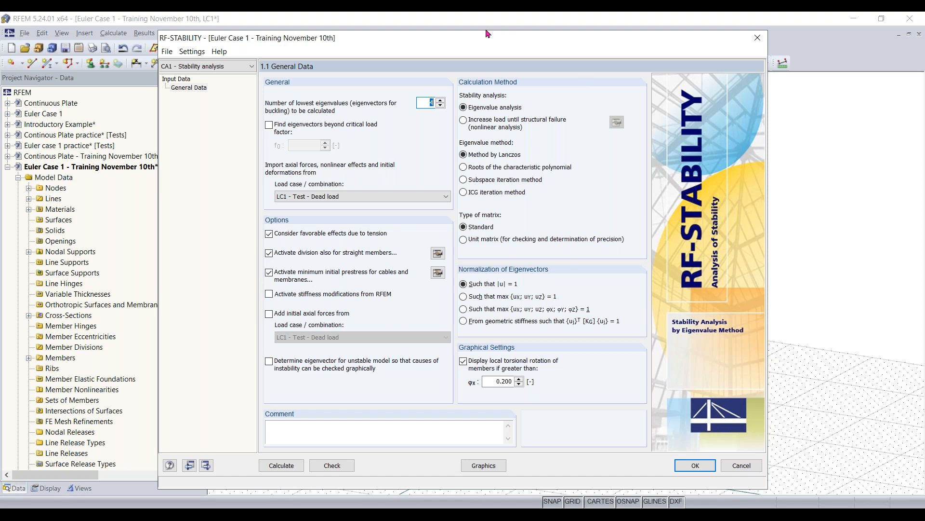
- Deactivate the minimum initial prestress for cables and membranes, and set the minimum number of divisions for straight members to 10
{"action": "mouse_move", "coordinate": [486, 40]}
{"action": "left_mouse_down"}
{"action": "mouse_move", "coordinate": [507, 41]}
{"action": "mouse_move", "coordinate": [487, 42]}
{"action": "left_mouse_up"}
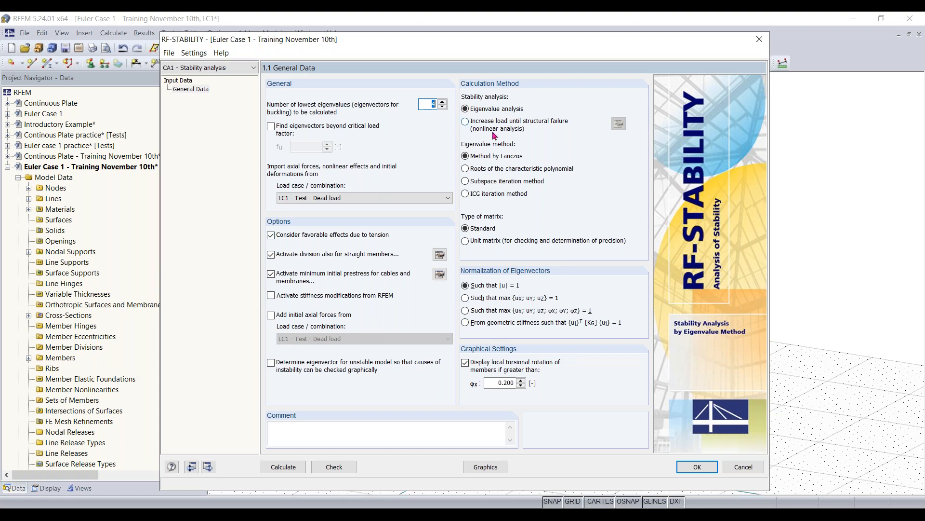
{"action": "left_click", "coordinate": [331, 279]}
{"action": "left_click", "coordinate": [439, 256]}
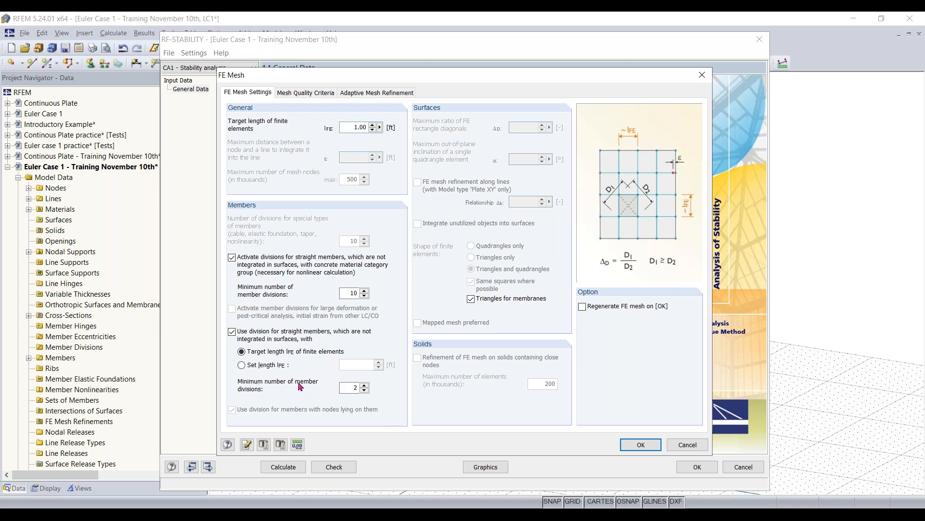
{"action": "double_click", "coordinate": [350, 388]}
{"action": "type", "text": "10"}
{"action": "left_click", "coordinate": [641, 446]}
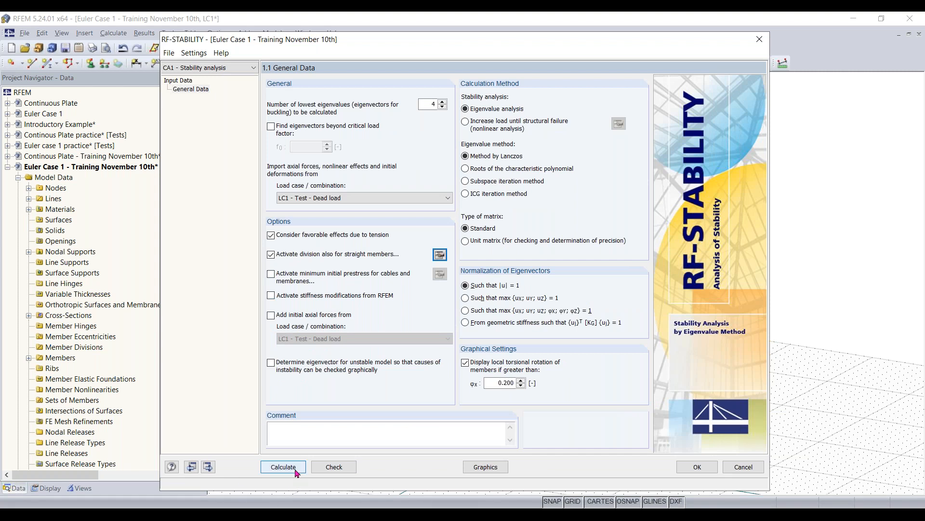
- Import the axial forces from LC1 - Test - Dead load and run the stability calculation
{"action": "left_click", "coordinate": [336, 197]}
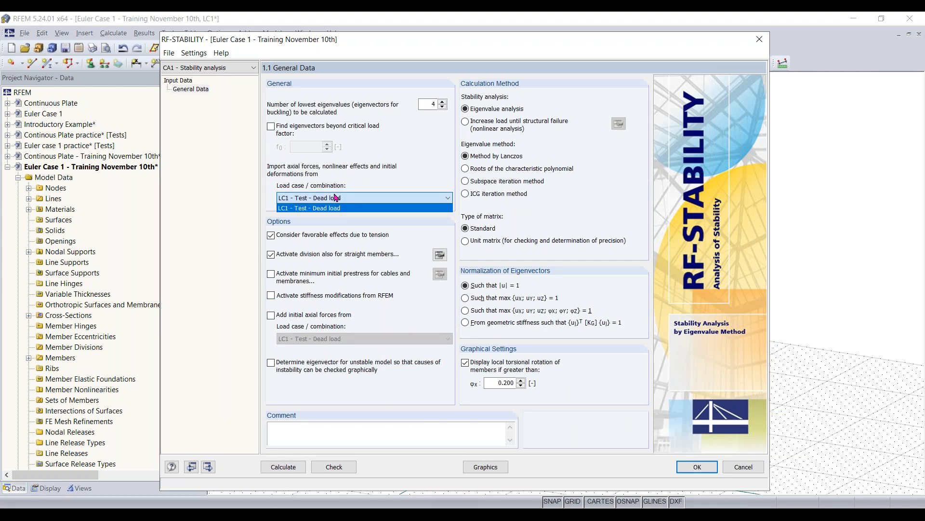
{"action": "left_click", "coordinate": [339, 206]}
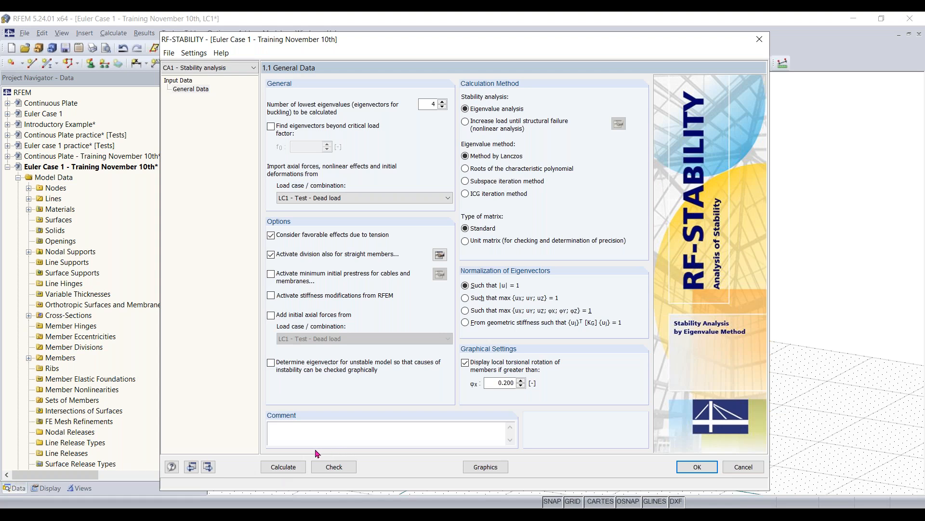
{"action": "left_click", "coordinate": [274, 471]}
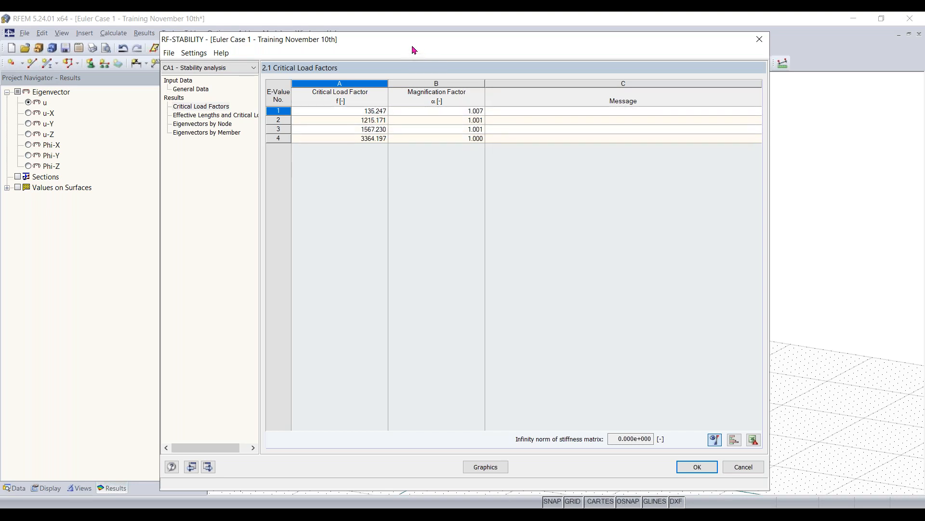
- Review the critical load factors, followed by the column's effective lengths and critical loads
{"action": "mouse_move", "coordinate": [412, 46]}
{"action": "left_mouse_down"}
{"action": "mouse_move", "coordinate": [466, 171]}
{"action": "mouse_move", "coordinate": [495, 198]}
{"action": "mouse_move", "coordinate": [492, 229]}
{"action": "left_mouse_up"}
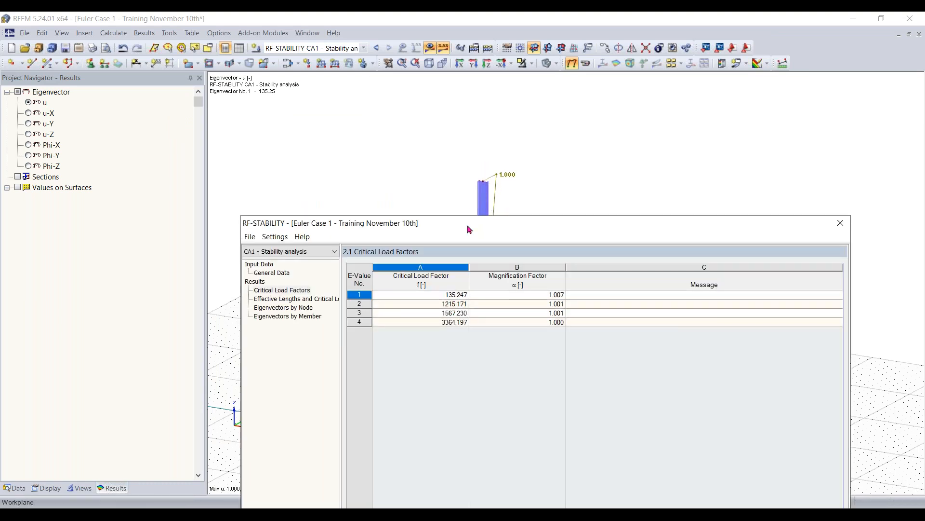
{"action": "left_click_drag", "start_coordinate": [506, 223], "coordinate": [435, 46]}
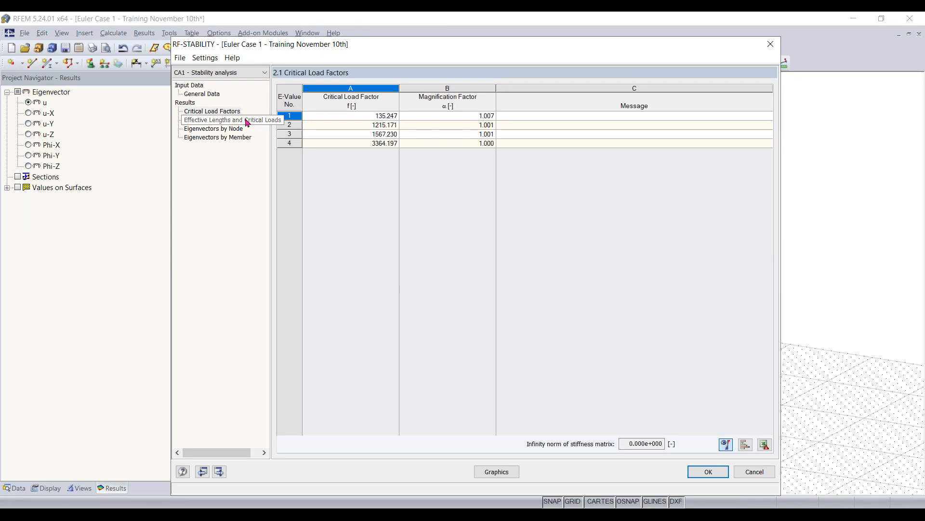
{"action": "left_click", "coordinate": [219, 113]}
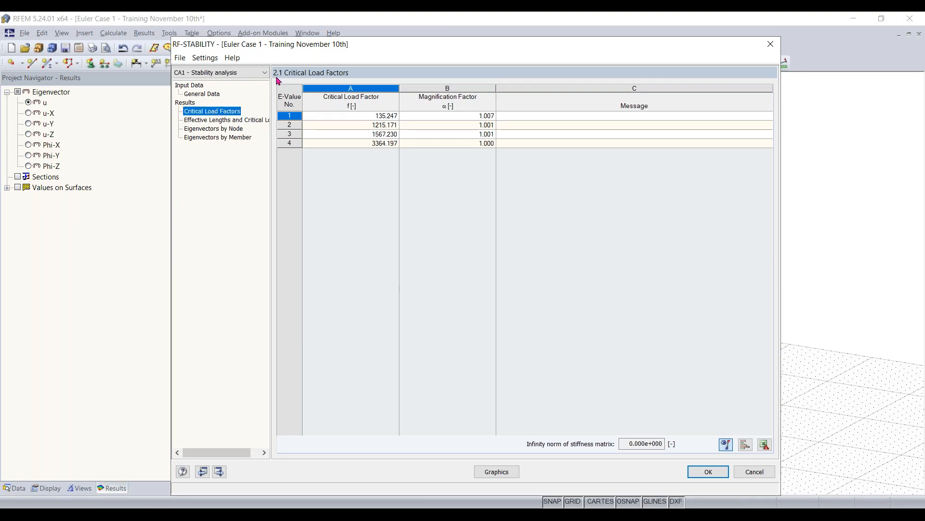
{"action": "left_click", "coordinate": [212, 120]}
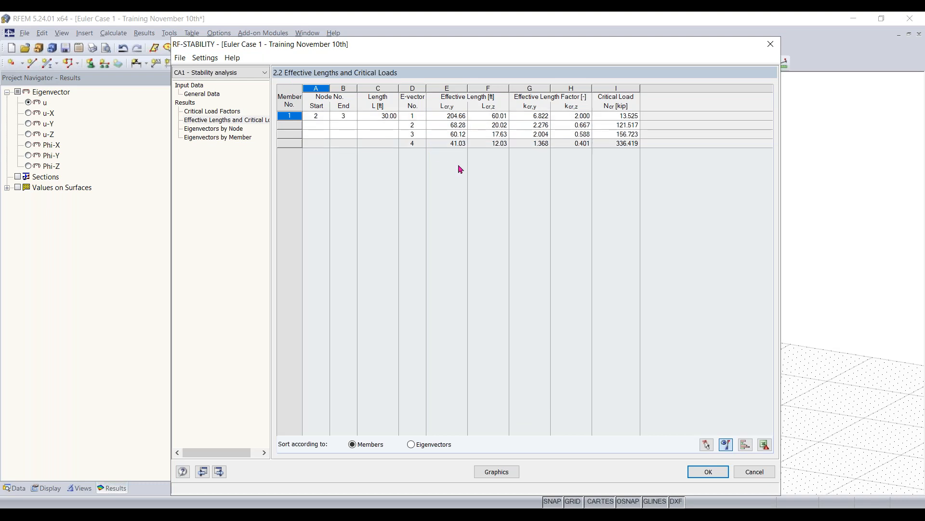
- Show the eigenvector results graphically on the model and display the member deformation as coloured cross-sections
{"action": "left_click", "coordinate": [497, 473]}
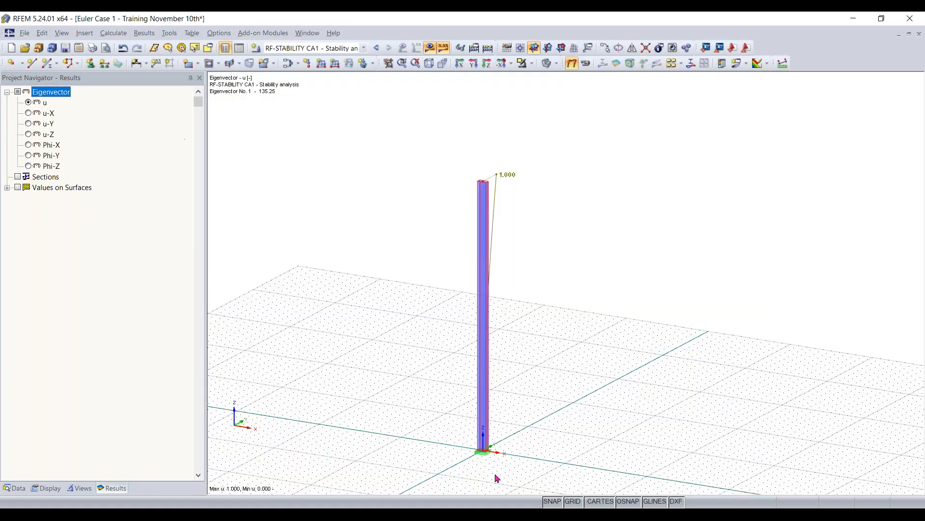
{"action": "middle_click_drag", "start_coordinate": [569, 372], "coordinate": [398, 346], "text": "ctrl"}
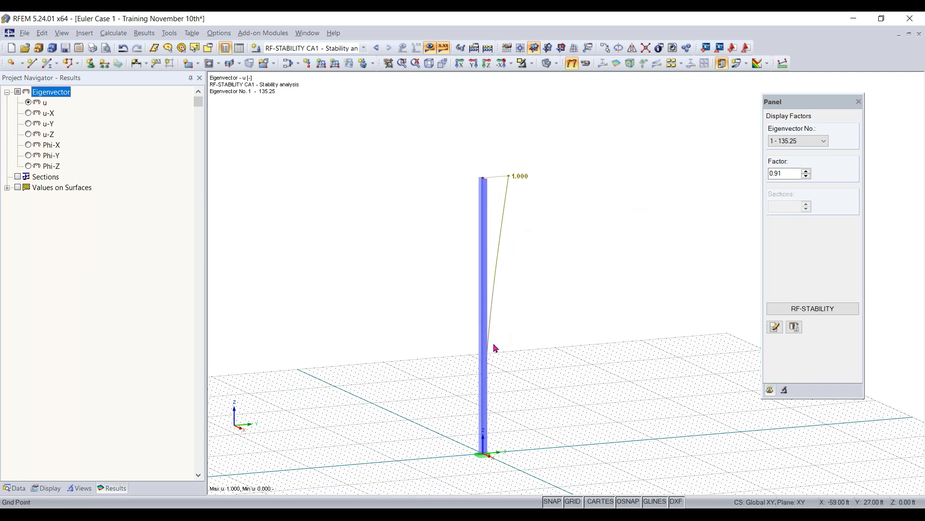
{"action": "left_click", "coordinate": [52, 489]}
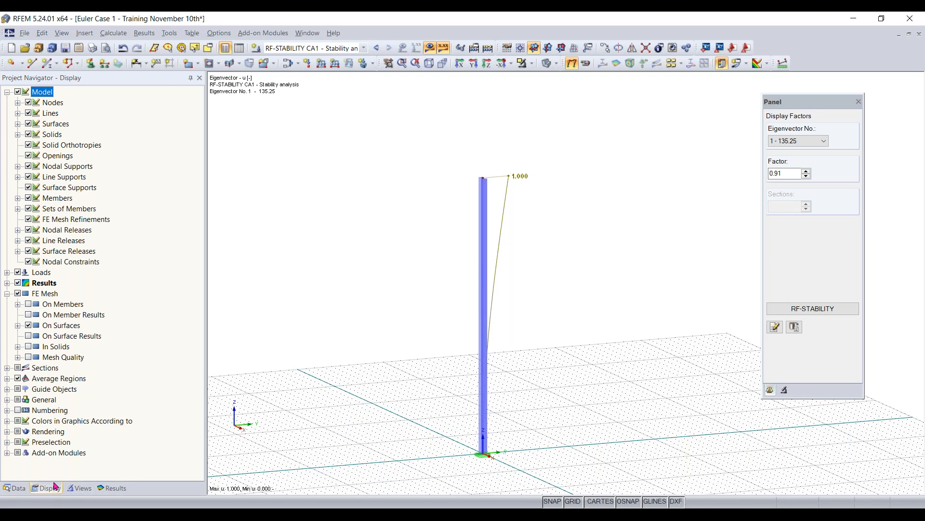
{"action": "left_click", "coordinate": [7, 284]}
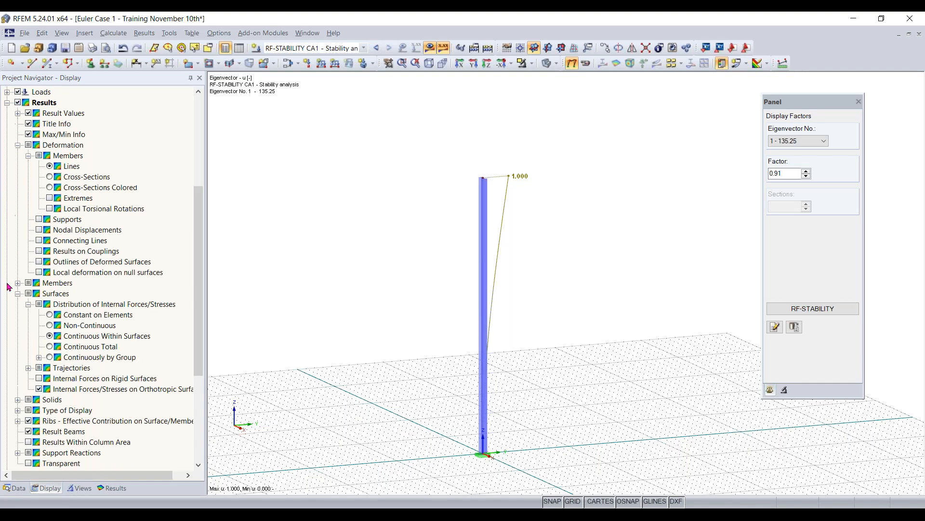
{"action": "left_click", "coordinate": [18, 145]}
{"action": "left_click", "coordinate": [17, 145]}
{"action": "left_click", "coordinate": [50, 188]}
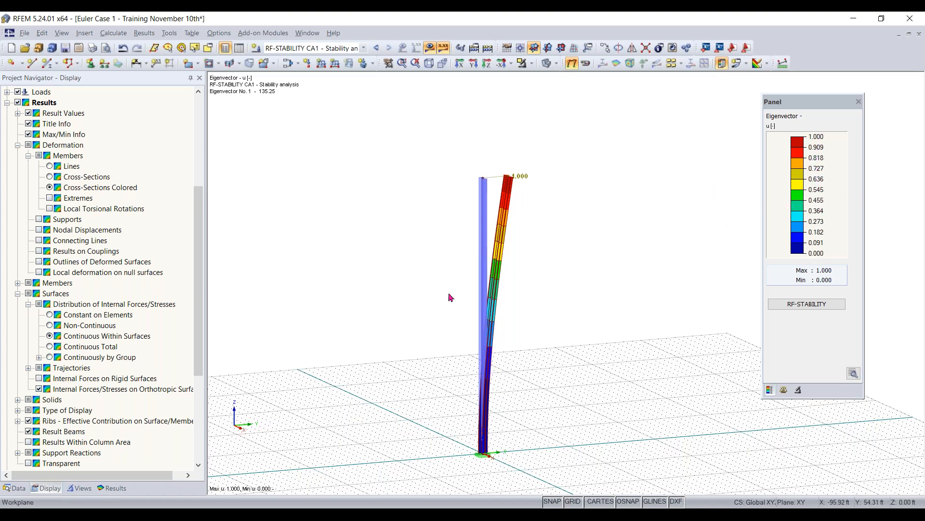
- Look through the result display's settings for display factors and member filtering
{"action": "left_click", "coordinate": [15, 487]}
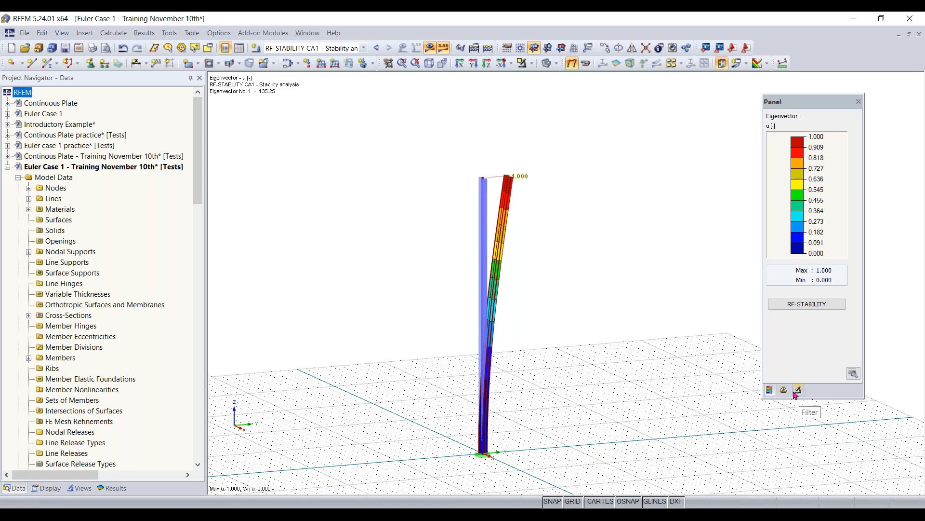
{"action": "left_click_drag", "start_coordinate": [793, 99], "coordinate": [756, 110]}
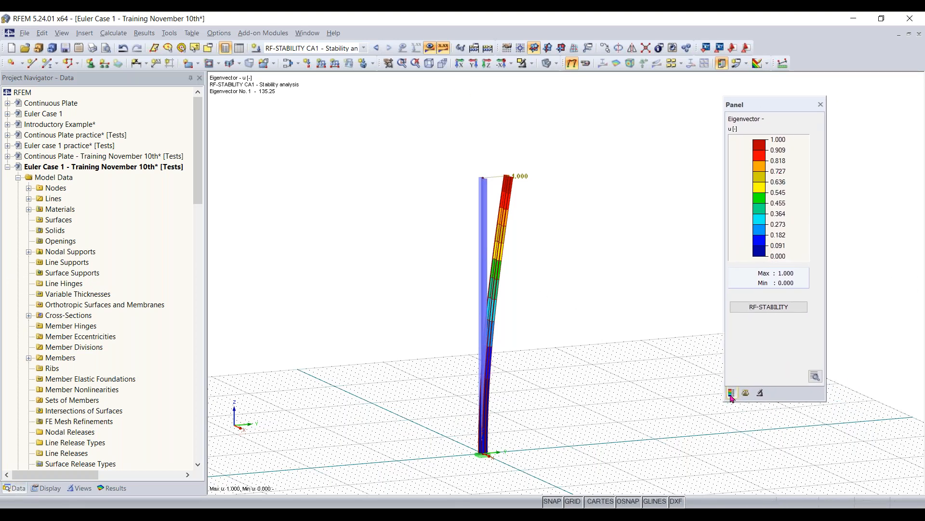
{"action": "left_click", "coordinate": [747, 393]}
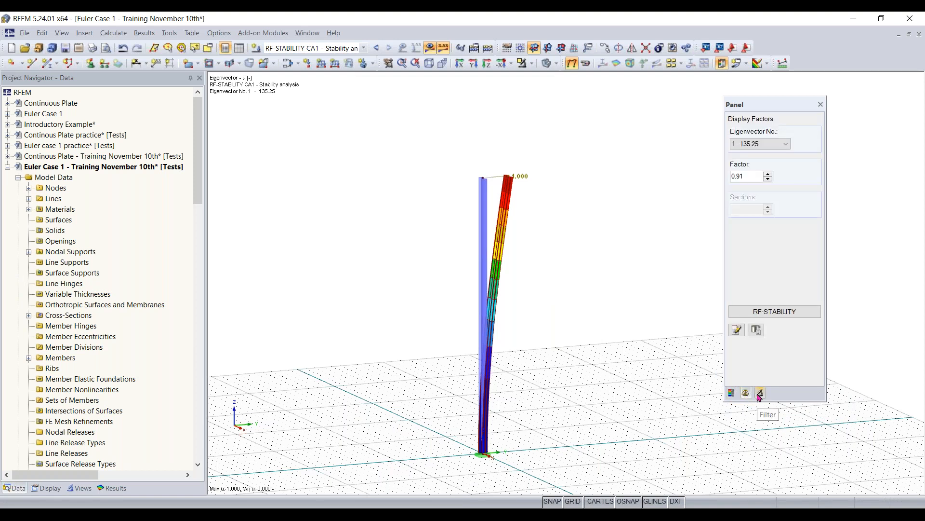
{"action": "left_click", "coordinate": [760, 393]}
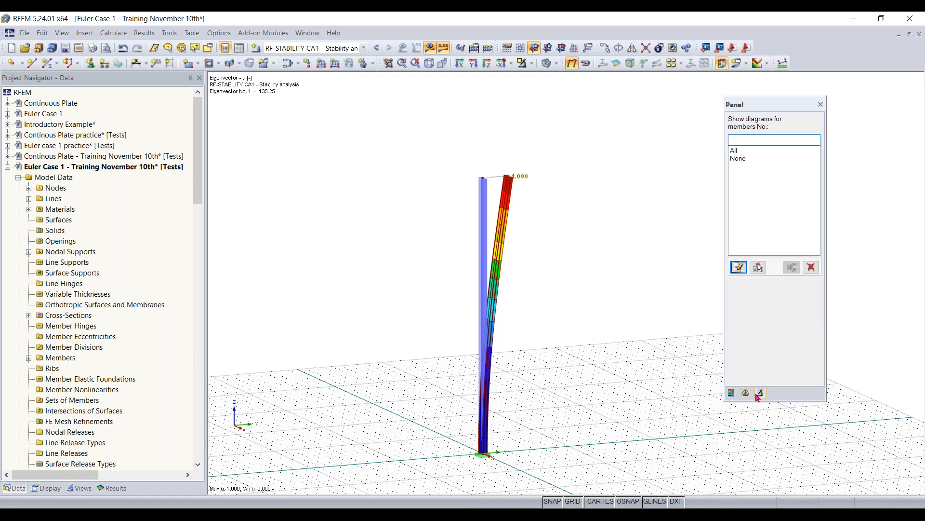
{"action": "left_click", "coordinate": [745, 393]}
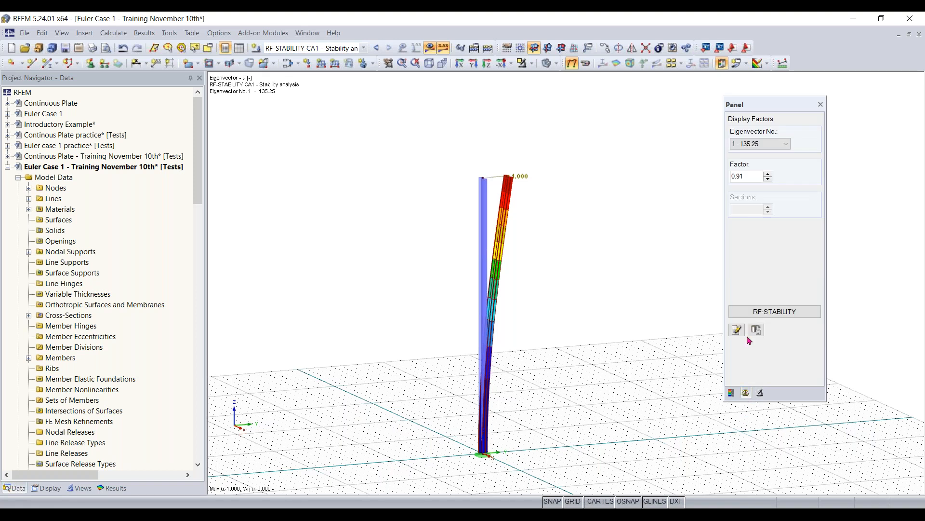
- View the column's buckling shapes for eigenvectors 2, 3 and 4, and return to eigenvector 1
{"action": "left_click", "coordinate": [756, 145]}
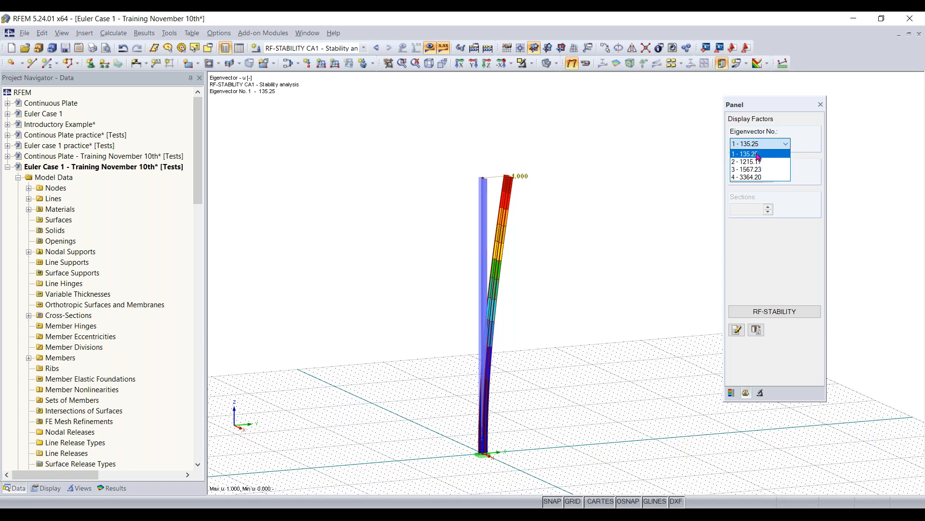
{"action": "left_click", "coordinate": [757, 162]}
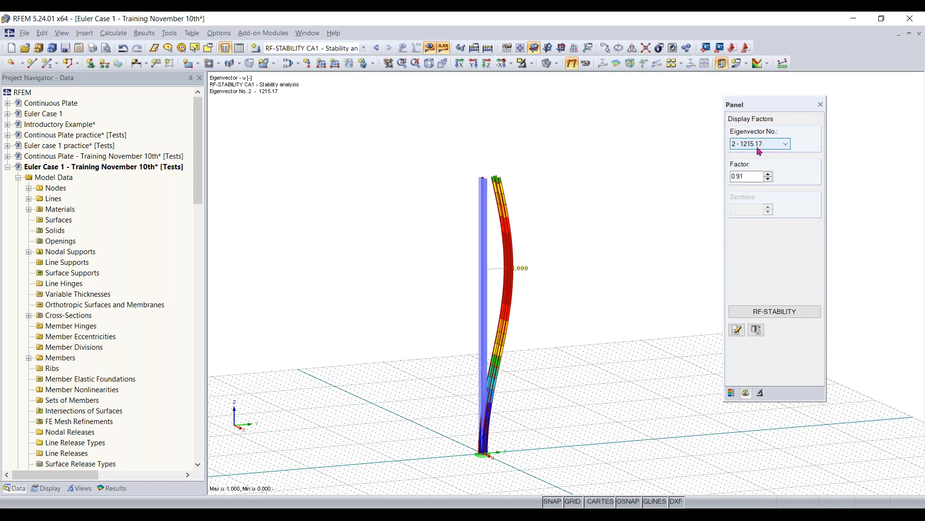
{"action": "left_click", "coordinate": [760, 145]}
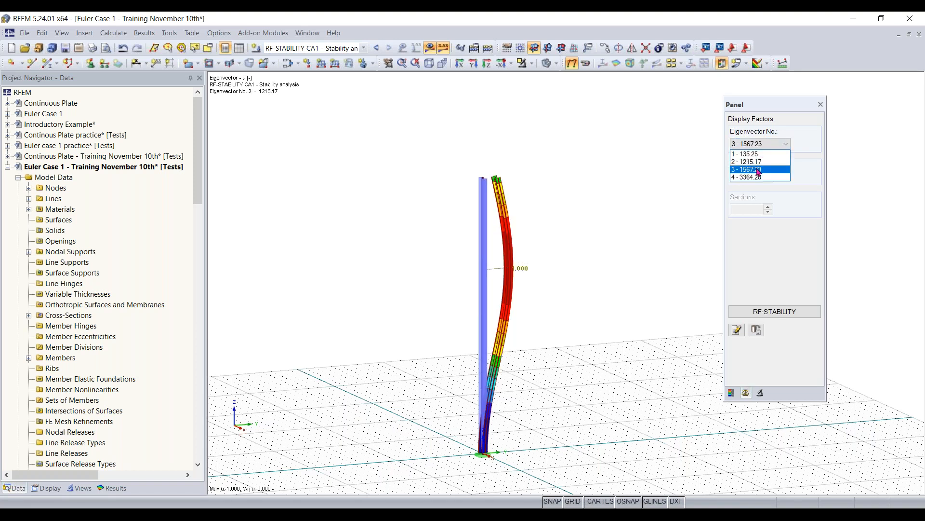
{"action": "left_click", "coordinate": [757, 169]}
{"action": "left_click", "coordinate": [762, 146]}
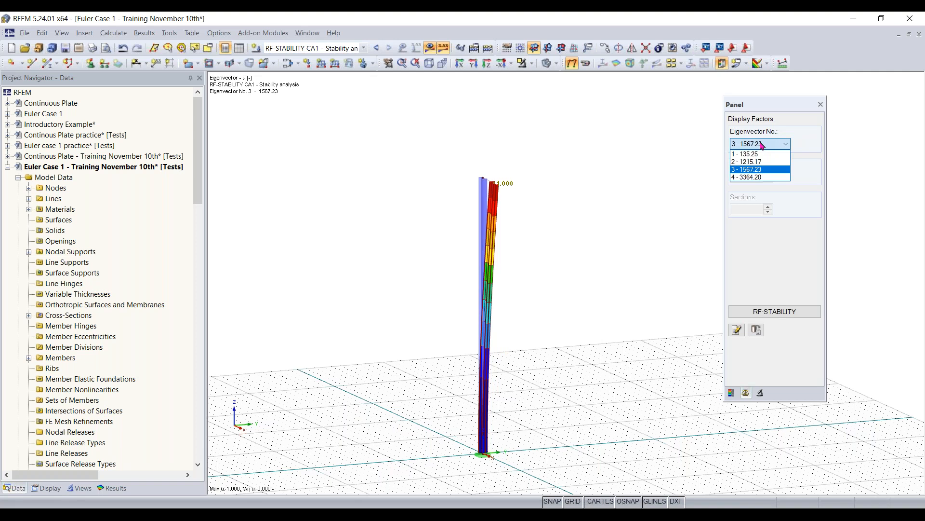
{"action": "left_click", "coordinate": [758, 177]}
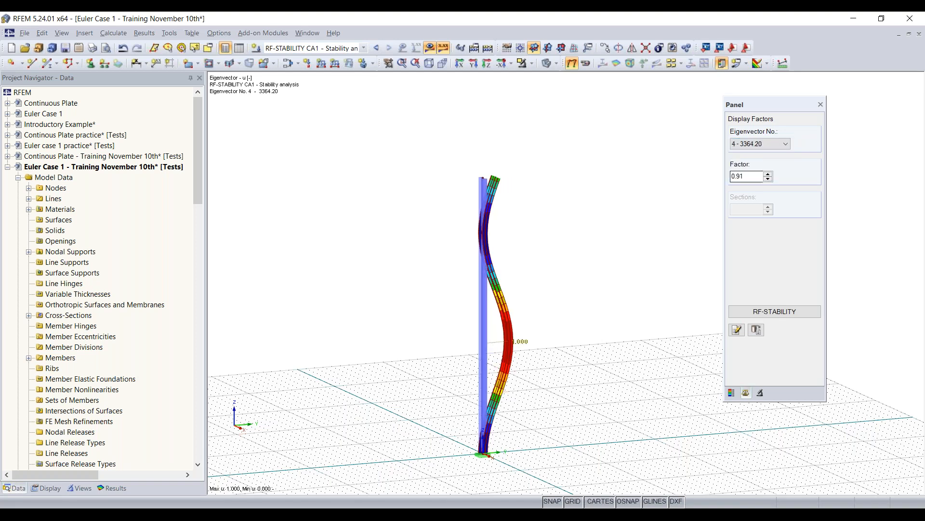
{"action": "left_click", "coordinate": [759, 145]}
{"action": "left_click", "coordinate": [758, 154]}
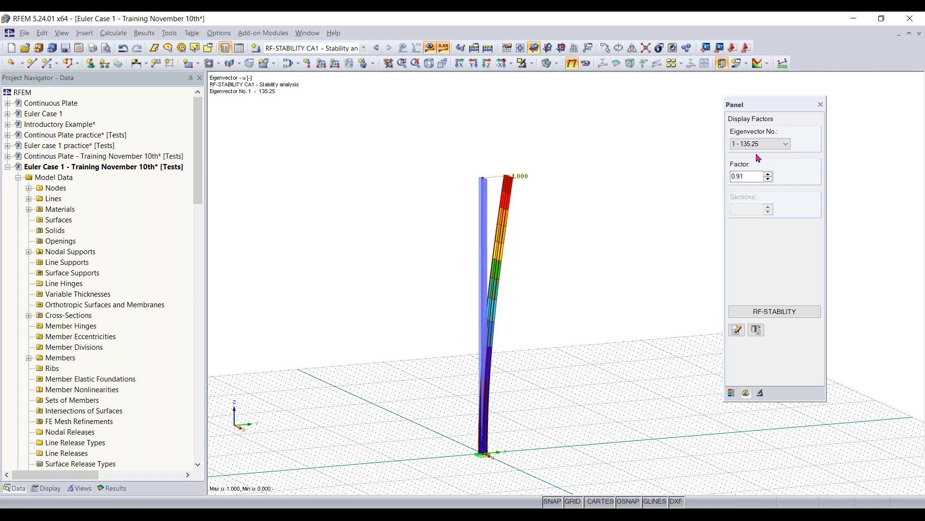
- Set the display factor of the first eigenvector's deformation to 1
{"action": "scroll", "coordinate": [743, 177], "scroll_direction": "down", "scroll_amount": 1}
{"action": "left_click", "coordinate": [560, 196]}
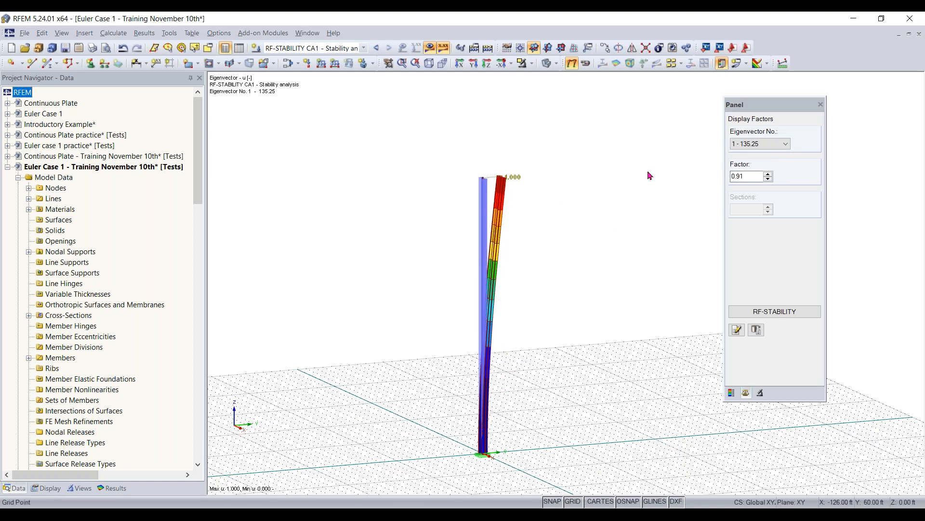
{"action": "scroll", "coordinate": [745, 189], "scroll_direction": "up", "scroll_amount": 1}
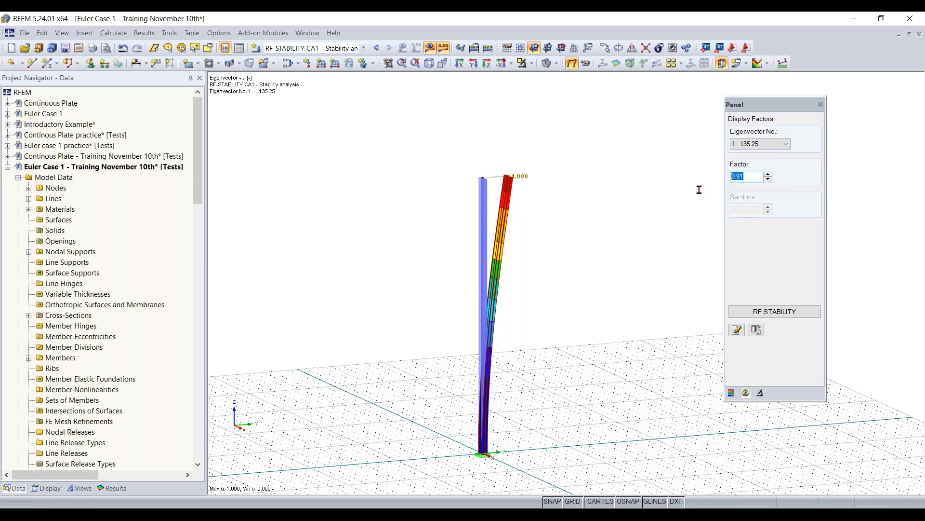
{"action": "type", "text": "1."}
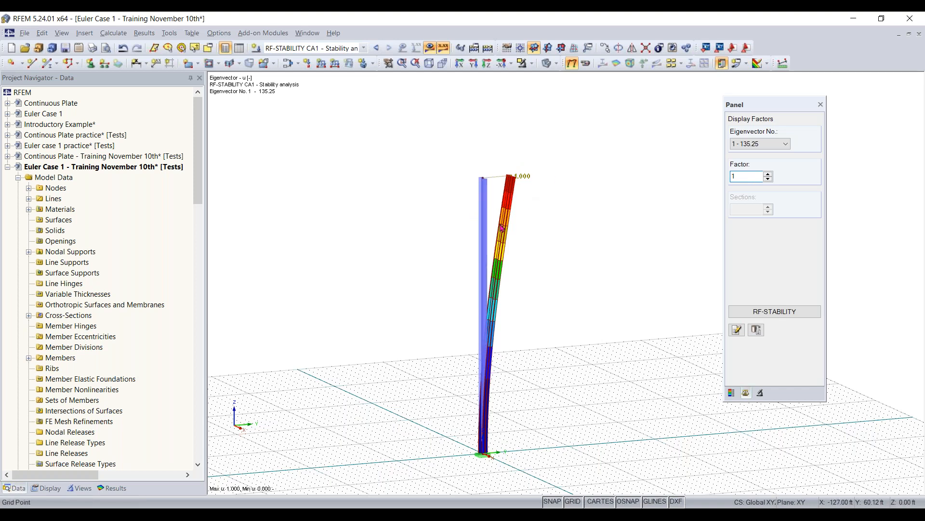
- Examine the first buckling shape closely against the undeformed column to compare its direction with the cross-section's axes
{"action": "middle_click_drag", "start_coordinate": [581, 214], "coordinate": [488, 217], "text": "ctrl"}
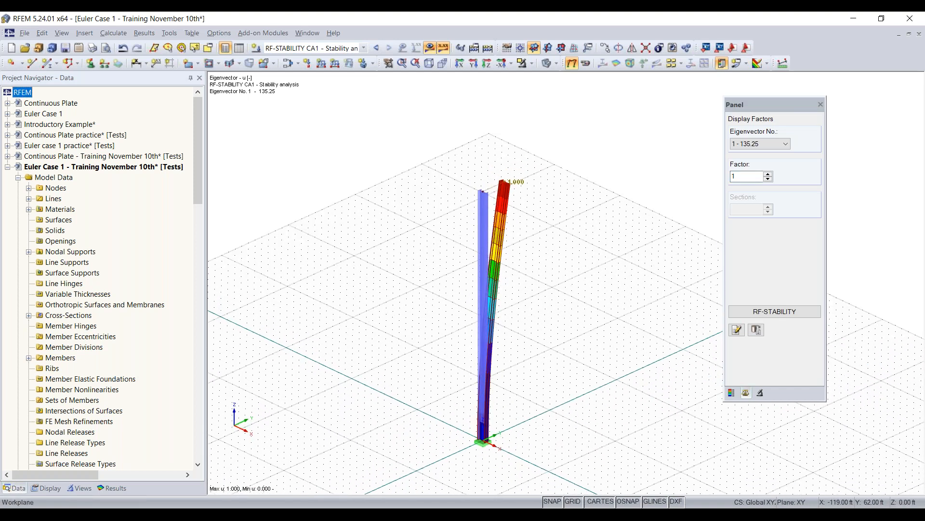
{"action": "scroll", "coordinate": [489, 216], "scroll_direction": "up", "scroll_amount": 5}
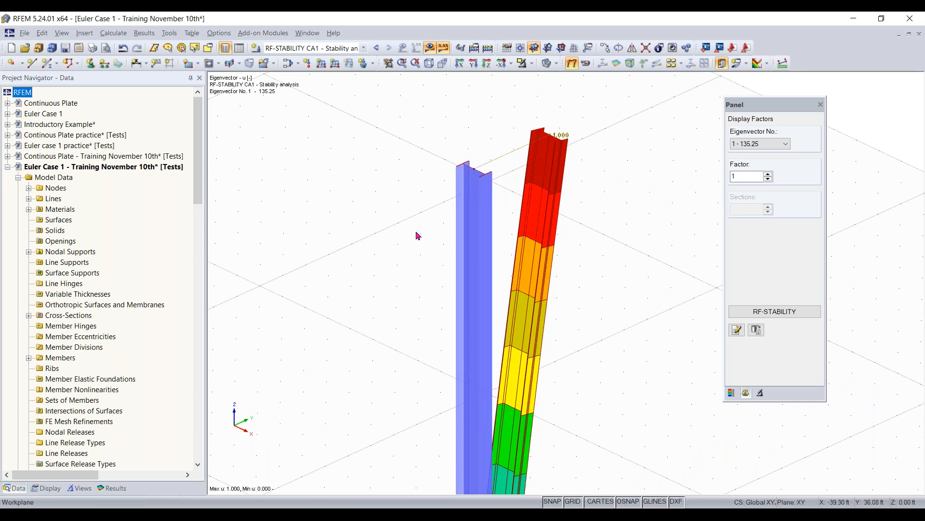
{"action": "scroll", "coordinate": [472, 264], "scroll_direction": "down", "scroll_amount": 3}
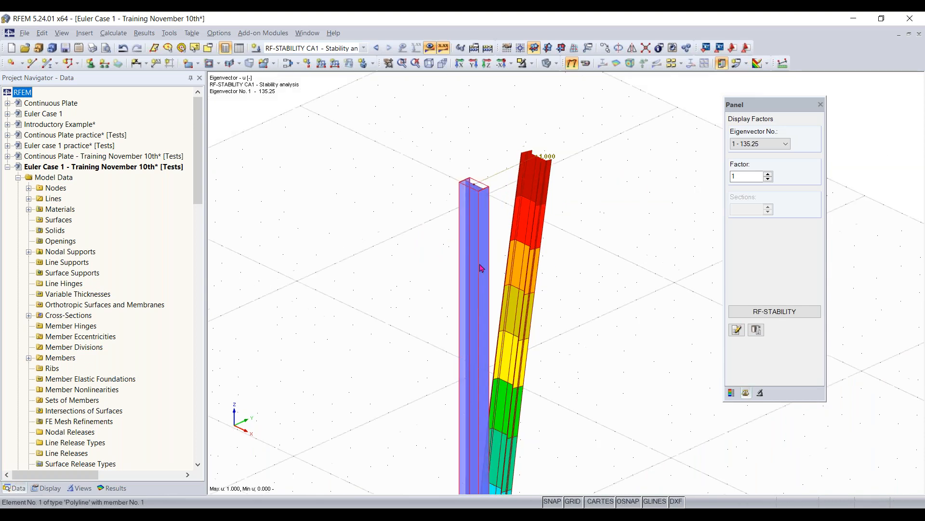
{"action": "middle_click_drag", "start_coordinate": [475, 265], "coordinate": [489, 214], "text": "ctrl"}
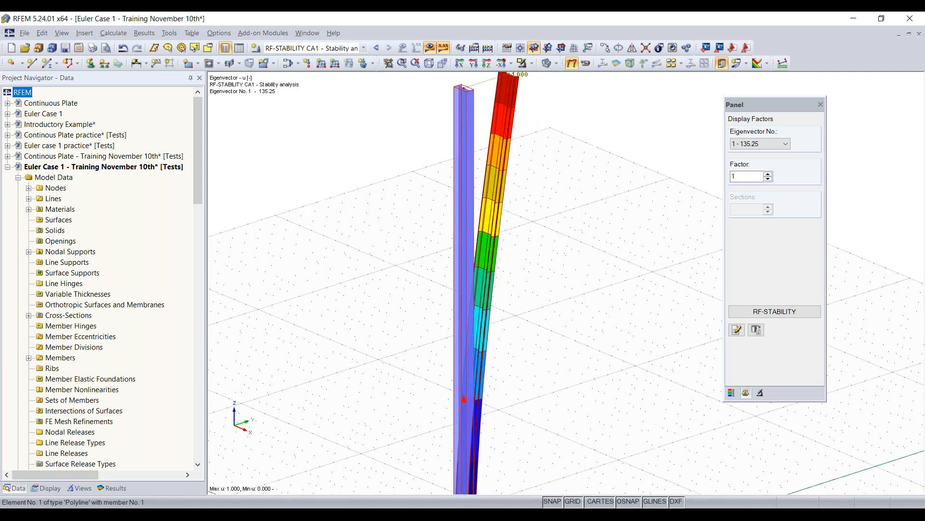
- Display the column member's local axis system and compare it with the direction of the first buckling shape
{"action": "right_click", "coordinate": [472, 221]}
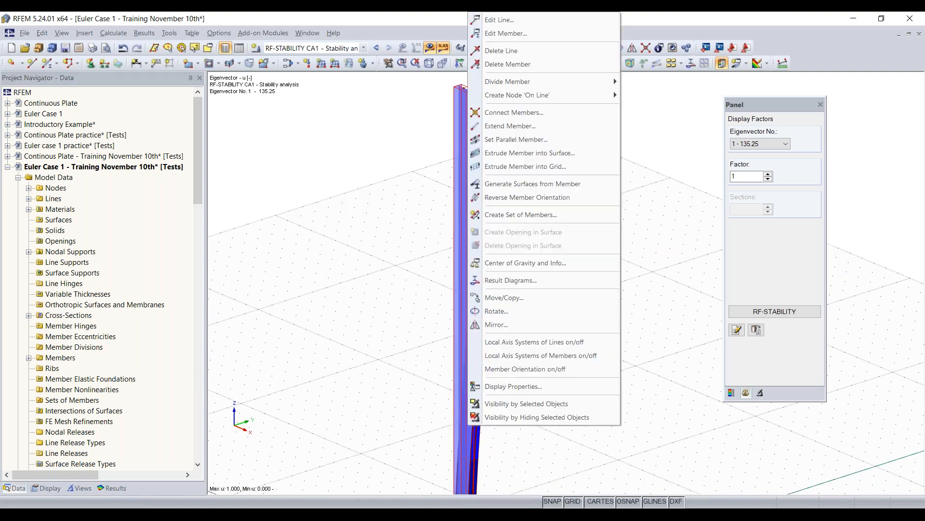
{"action": "left_click", "coordinate": [530, 343]}
{"action": "right_click", "coordinate": [465, 398]}
{"action": "left_click", "coordinate": [515, 341]}
{"action": "right_click", "coordinate": [477, 305]}
{"action": "left_click", "coordinate": [501, 354]}
{"action": "scroll", "coordinate": [503, 350], "scroll_direction": "down", "scroll_amount": 1}
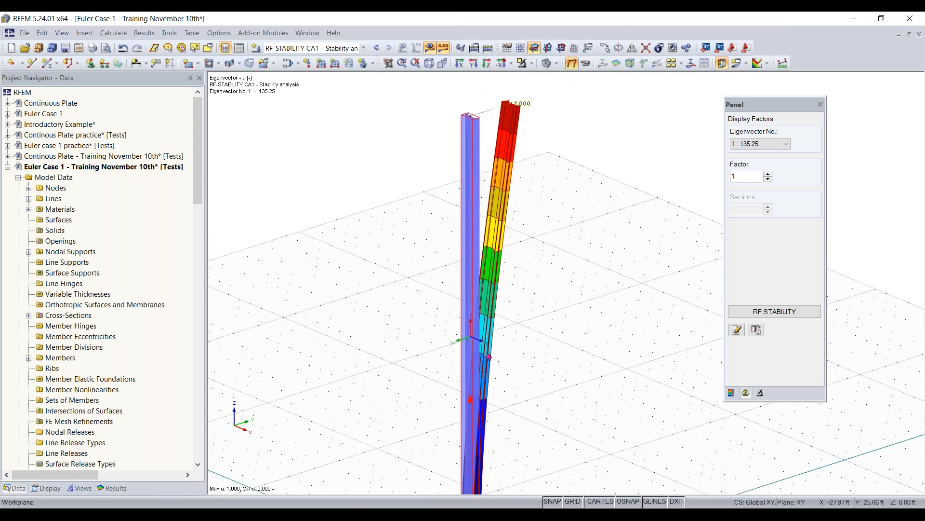
{"action": "scroll", "coordinate": [477, 346], "scroll_direction": "up", "scroll_amount": 1}
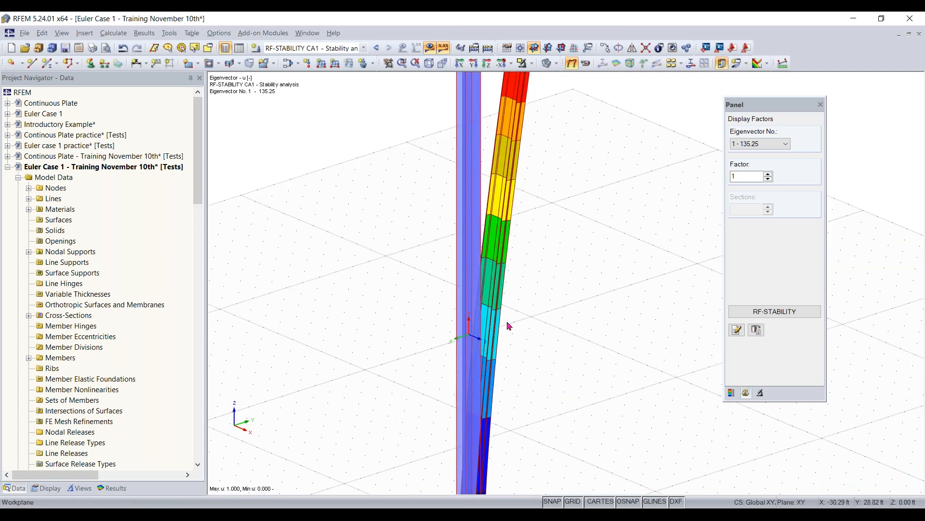
{"action": "scroll", "coordinate": [508, 326], "scroll_direction": "down", "scroll_amount": 2}
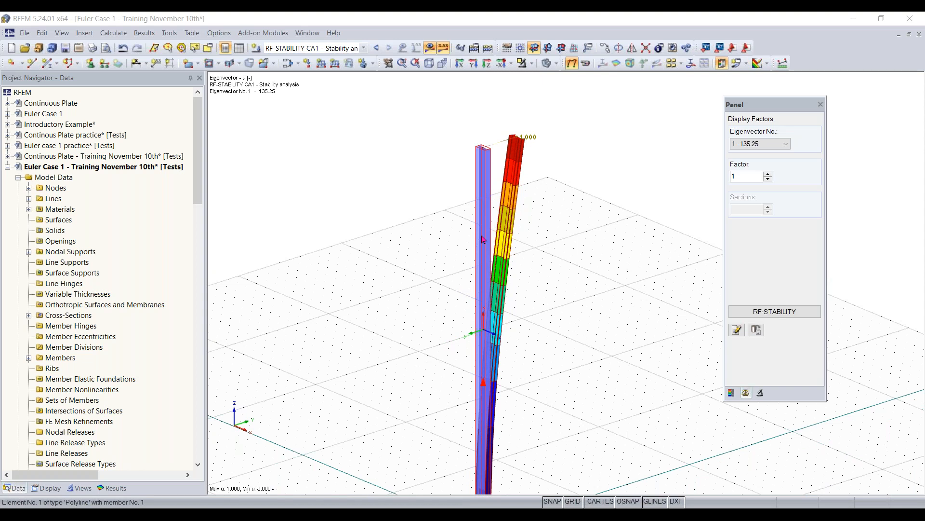
- Look up the cross-section properties of the column's W 12x35 section, including its moments of inertia about both axes
{"action": "double_click", "coordinate": [483, 239]}
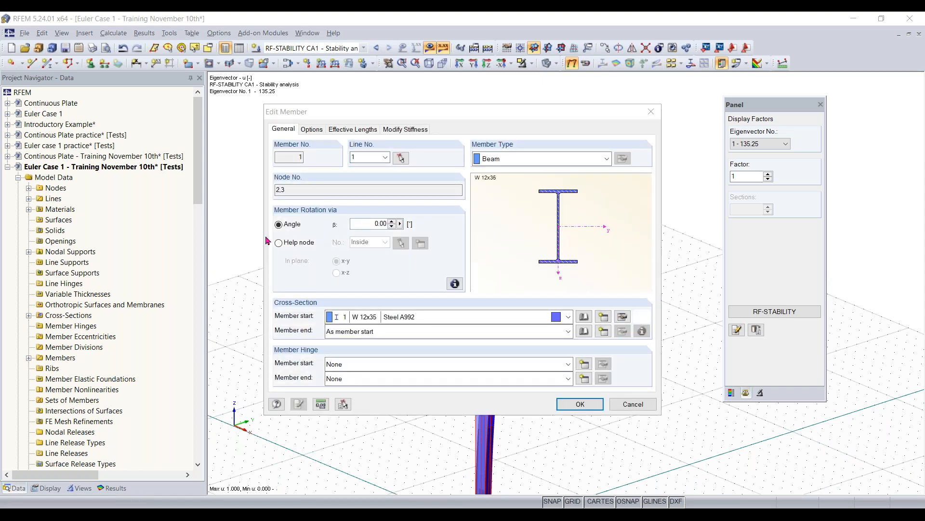
{"action": "scroll", "coordinate": [336, 263], "scroll_direction": "down", "scroll_amount": 3}
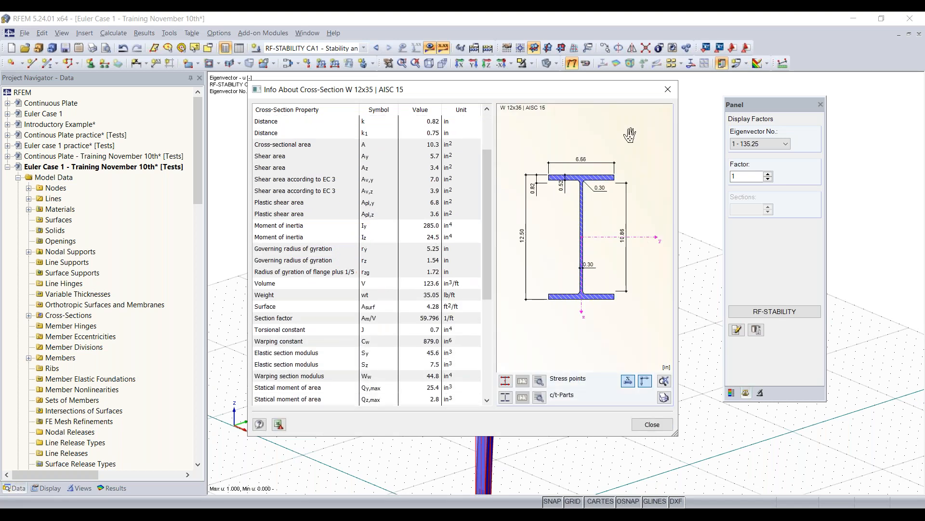
{"action": "left_click", "coordinate": [652, 423]}
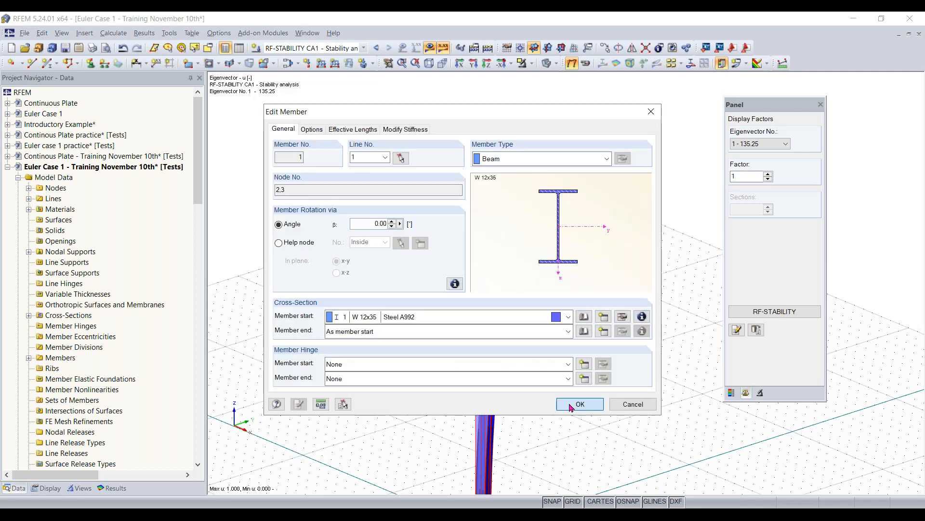
{"action": "left_click", "coordinate": [571, 406]}
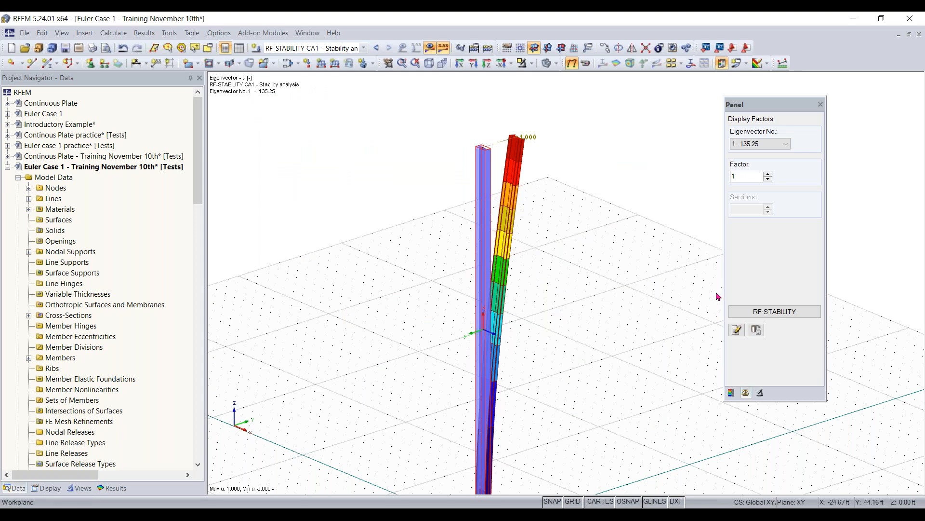
- Review the critical load factors and the general calculation settings of the RF-STABILITY analysis
{"action": "left_click", "coordinate": [770, 313]}
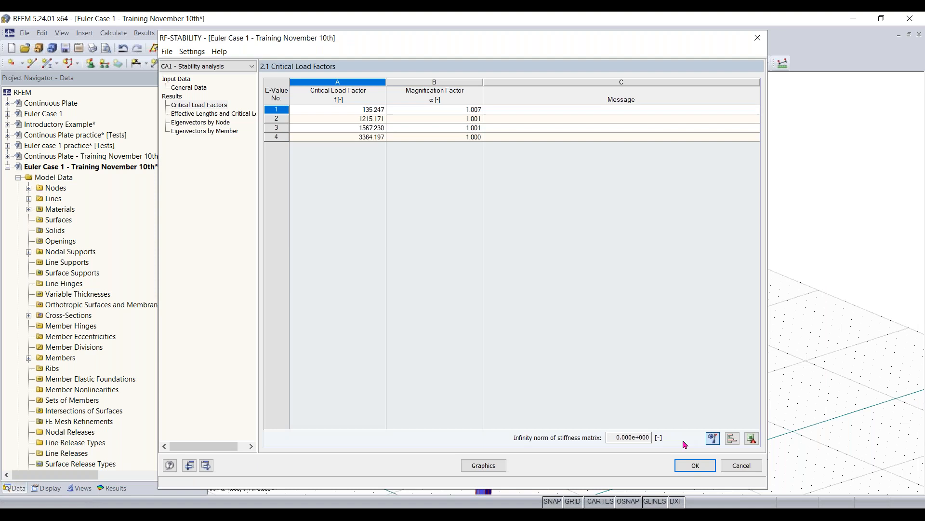
{"action": "left_click", "coordinate": [695, 465]}
{"action": "scroll", "coordinate": [555, 345], "scroll_direction": "down", "scroll_amount": 3}
{"action": "middle_click_drag", "start_coordinate": [550, 374], "coordinate": [552, 343]}
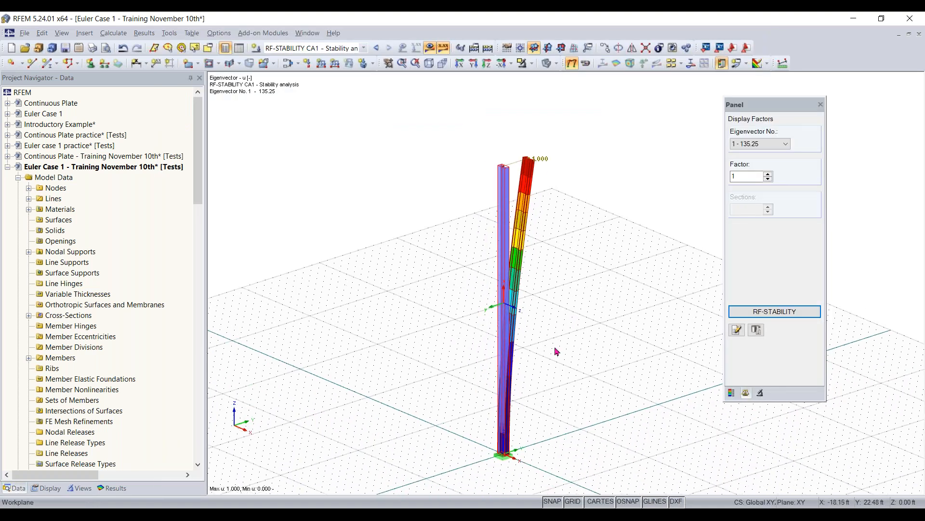
{"action": "left_click", "coordinate": [793, 317]}
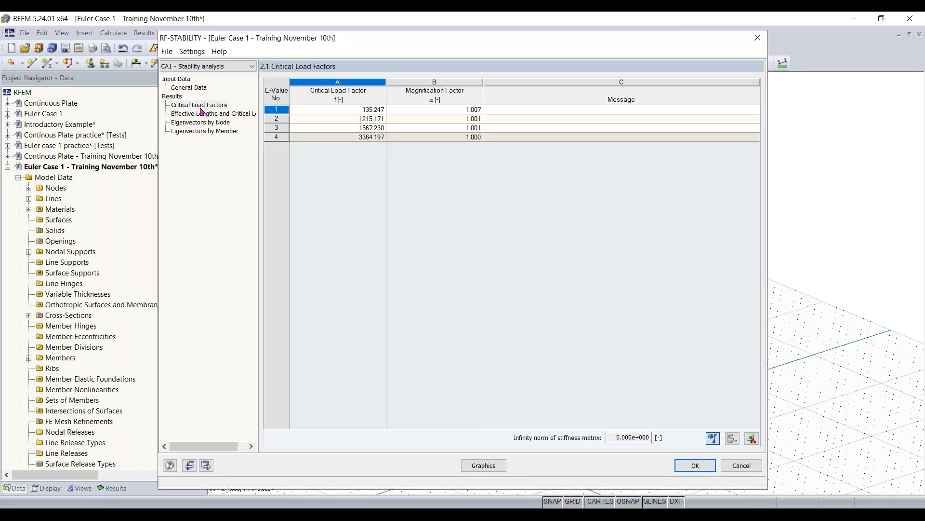
{"action": "left_click", "coordinate": [200, 108]}
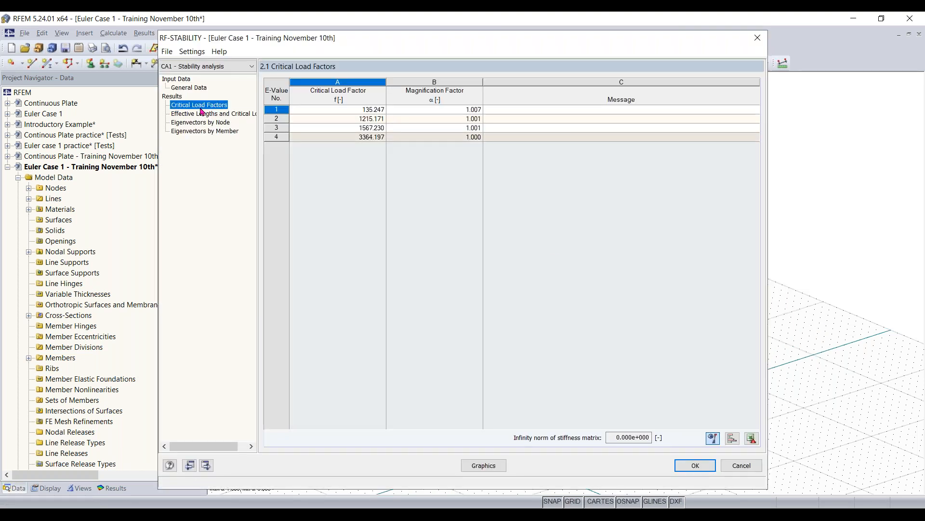
{"action": "left_click", "coordinate": [193, 88]}
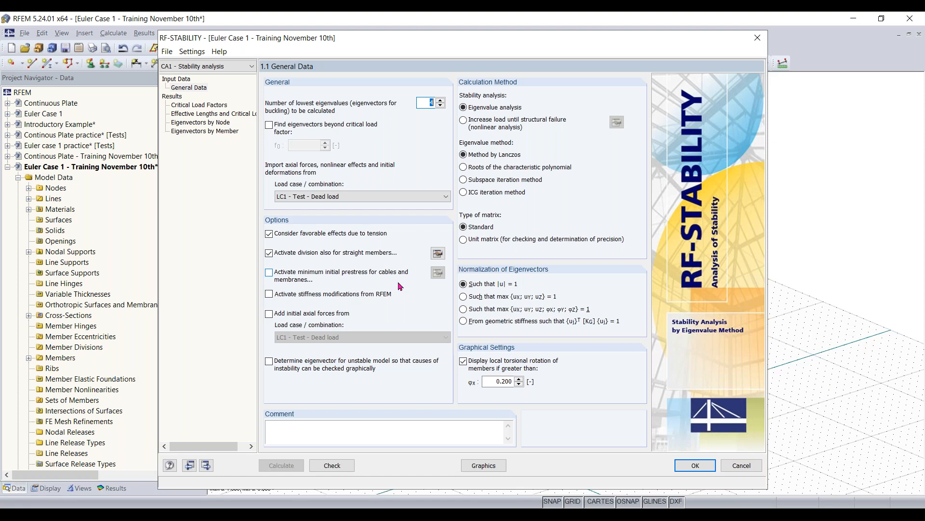
{"action": "left_click", "coordinate": [695, 465]}
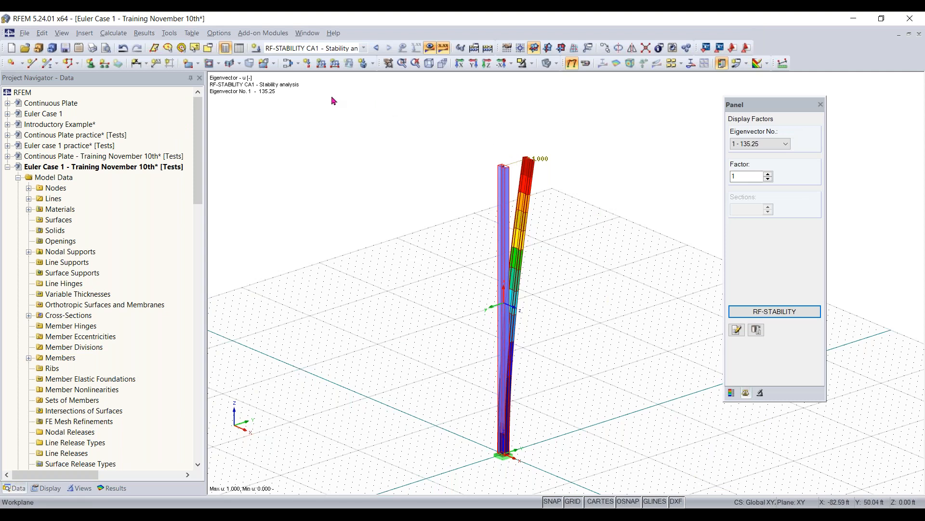
- Compare the calculation parameters of load case LC1 with those of load combination CO1, focusing on the method of analysis
{"action": "left_click", "coordinate": [288, 65]}
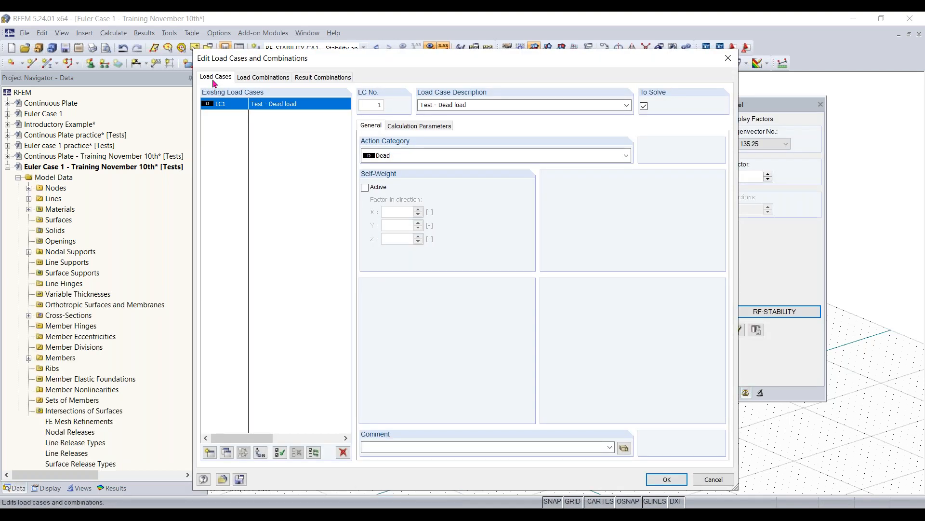
{"action": "left_click", "coordinate": [405, 126]}
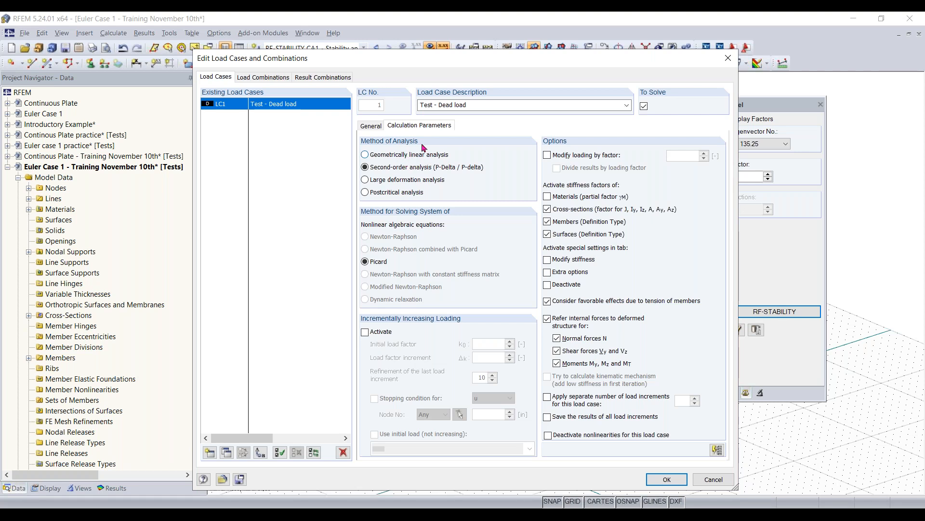
{"action": "left_click", "coordinate": [272, 79]}
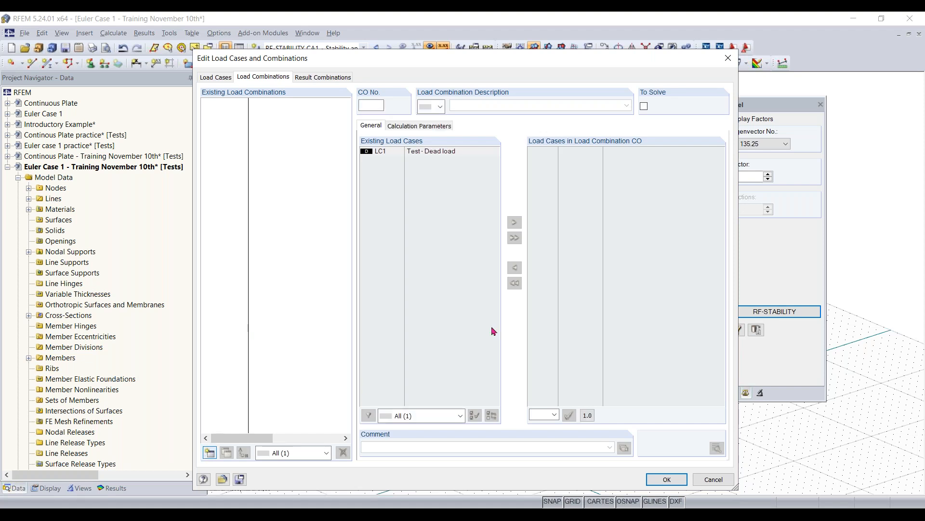
{"action": "left_click", "coordinate": [421, 126]}
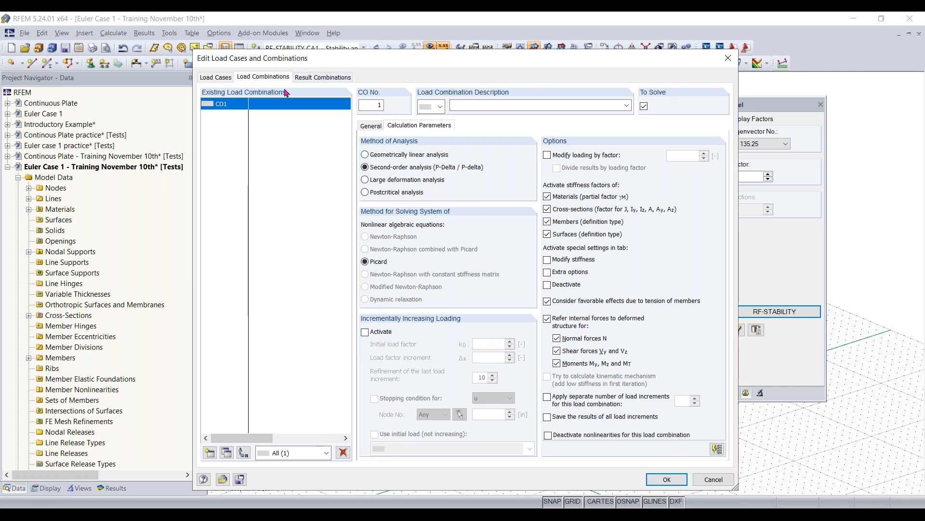
{"action": "left_click", "coordinate": [222, 80]}
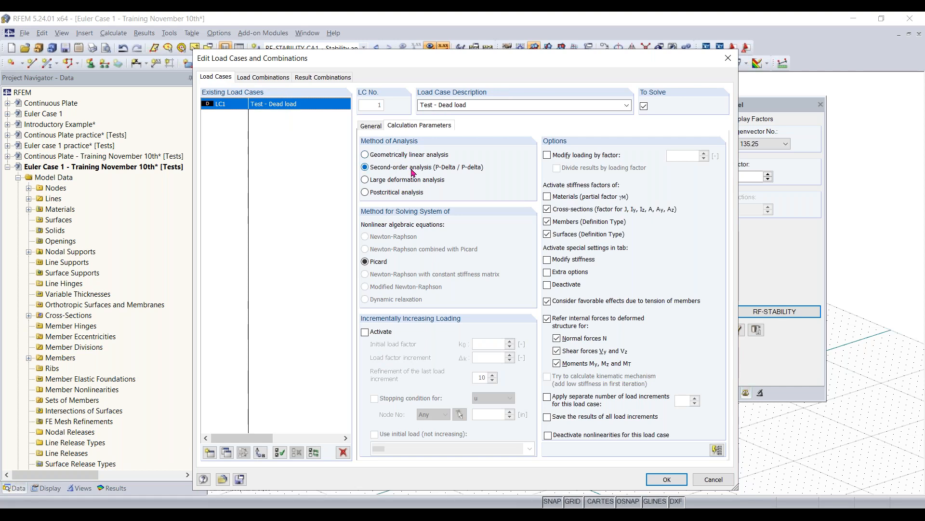
{"action": "left_click", "coordinate": [269, 79]}
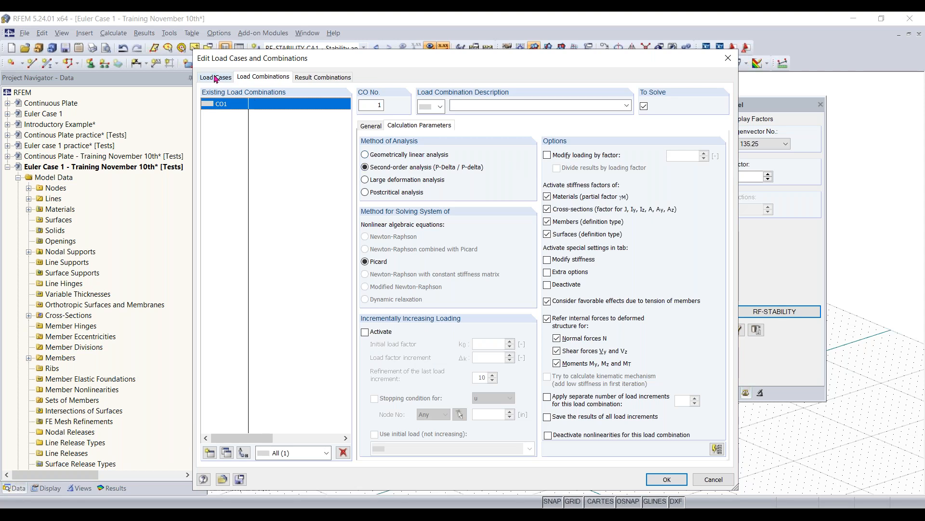
- Try the large deformation analysis method on load combination CO1 and delete the combination
{"action": "left_click", "coordinate": [403, 185]}
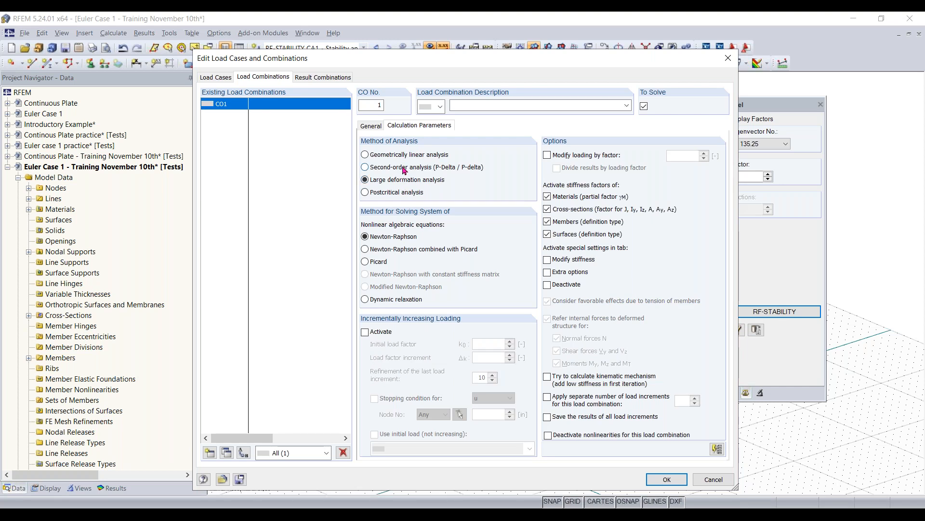
{"action": "left_click", "coordinate": [404, 168]}
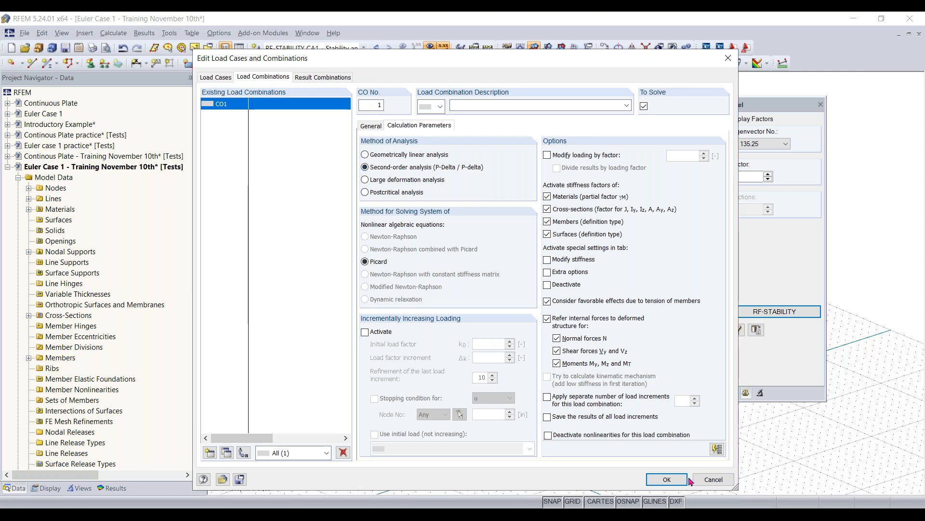
{"action": "left_click", "coordinate": [347, 455]}
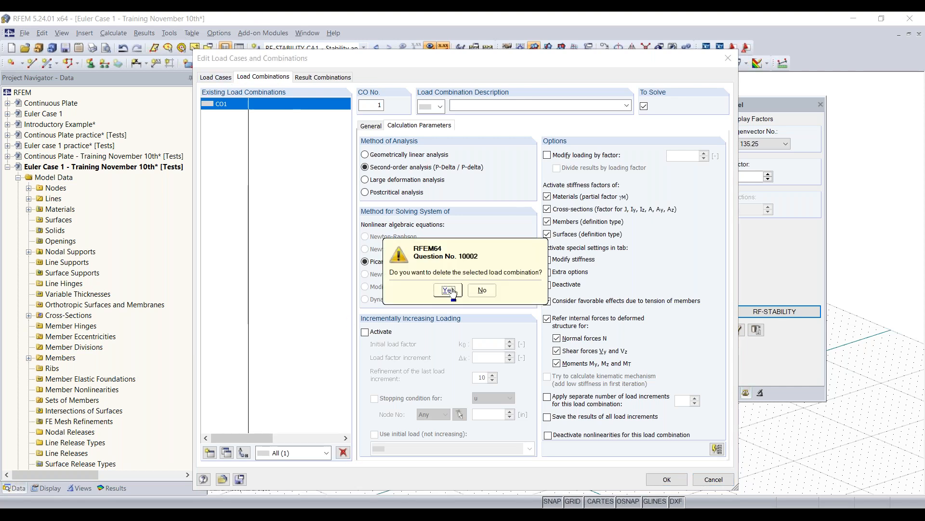
{"action": "left_click", "coordinate": [442, 288]}
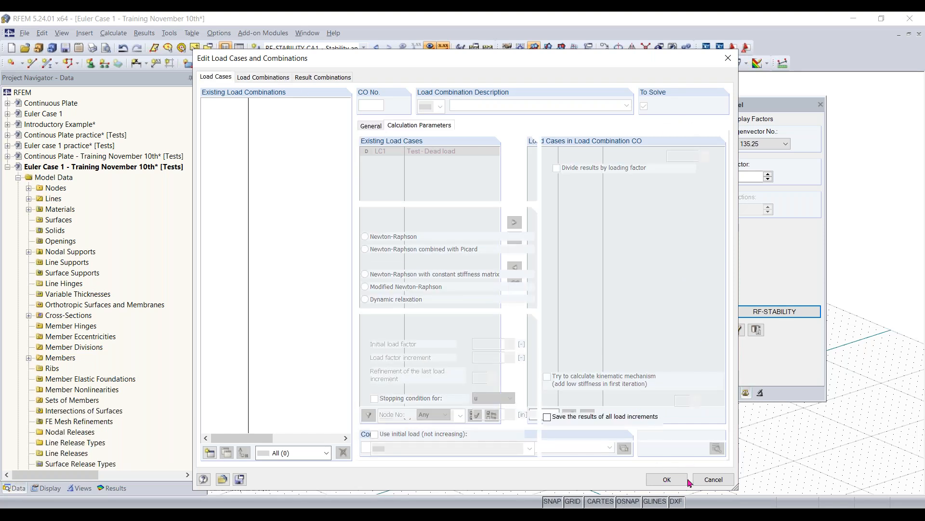
{"action": "left_click", "coordinate": [709, 479]}
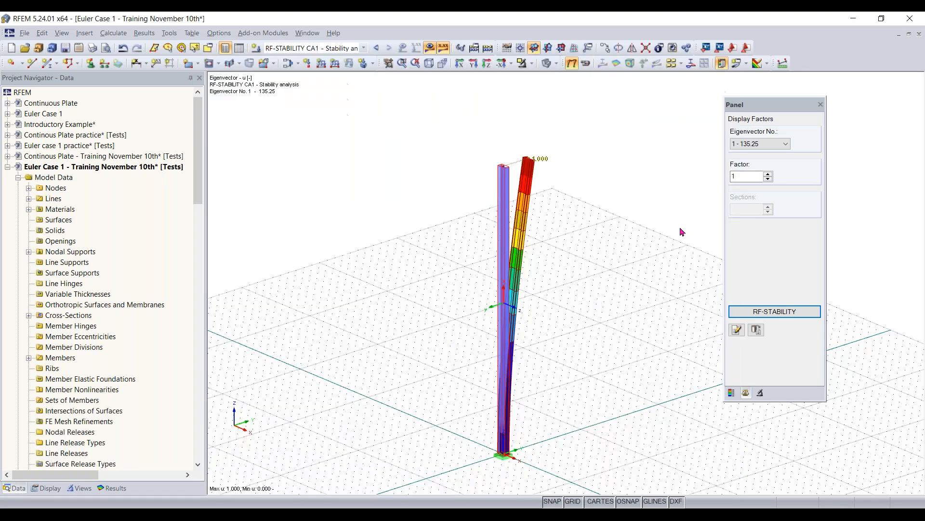
- Review the column's effective lengths, effective length factors and critical loads for each eigenvector in RF-STABILITY
{"action": "left_click", "coordinate": [787, 312]}
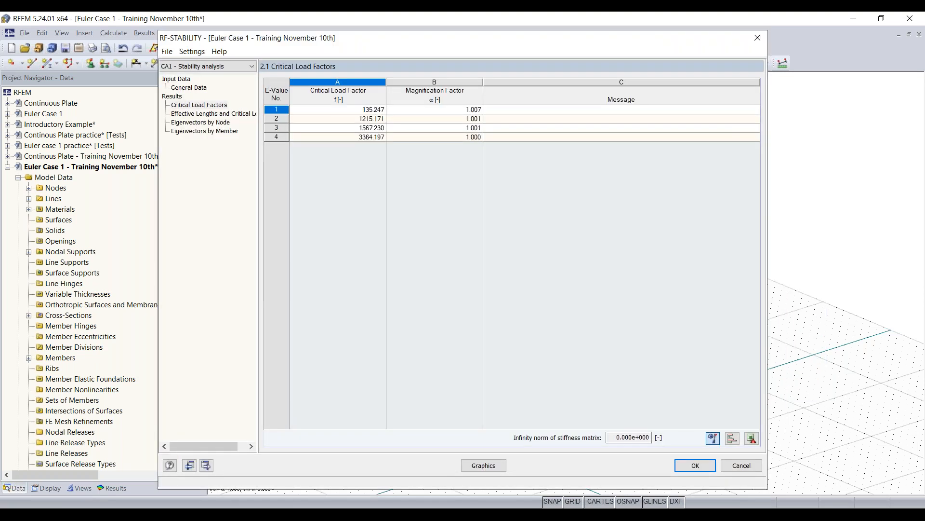
{"action": "left_click", "coordinate": [222, 114]}
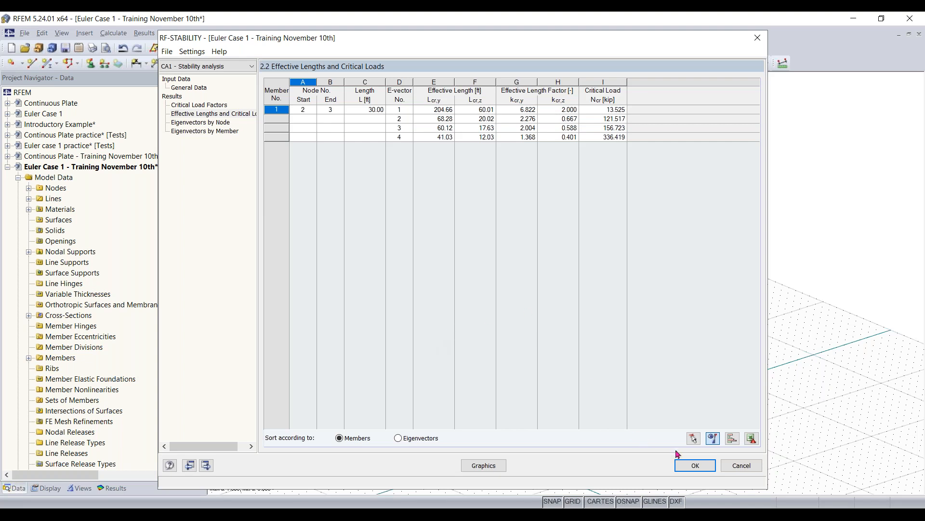
{"action": "left_click", "coordinate": [729, 466]}
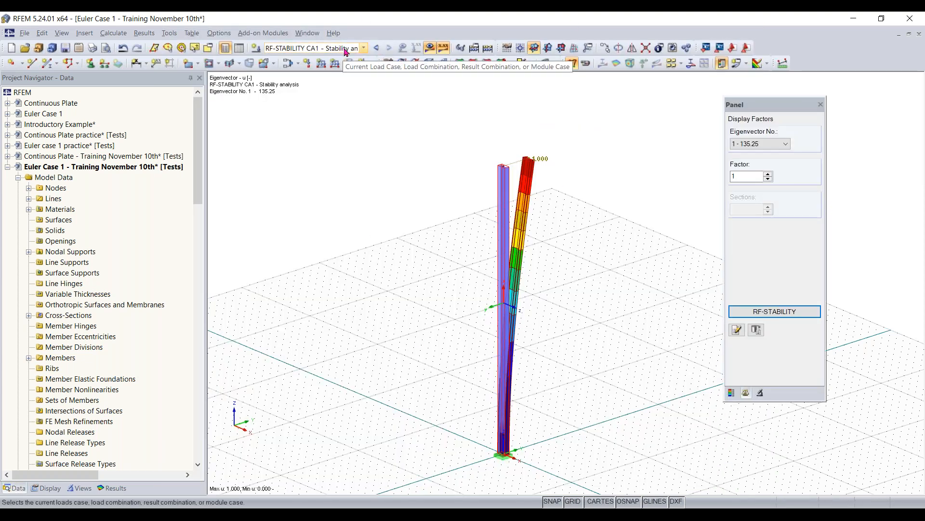
- Switch the displayed results between load case LC1 and the RF-STABILITY stability analysis, finishing on LC1
{"action": "left_click", "coordinate": [344, 49]}
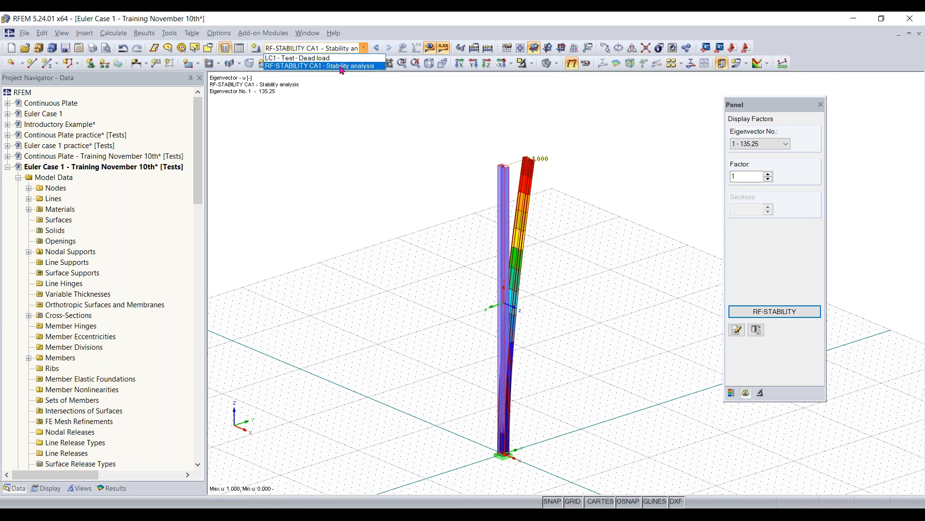
{"action": "left_click", "coordinate": [347, 47]}
{"action": "left_click", "coordinate": [340, 49]}
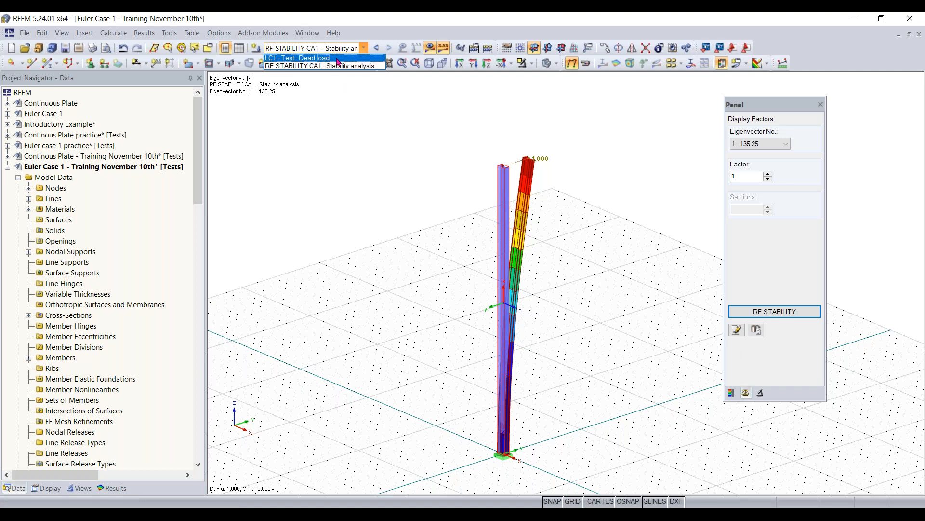
{"action": "left_click", "coordinate": [340, 58]}
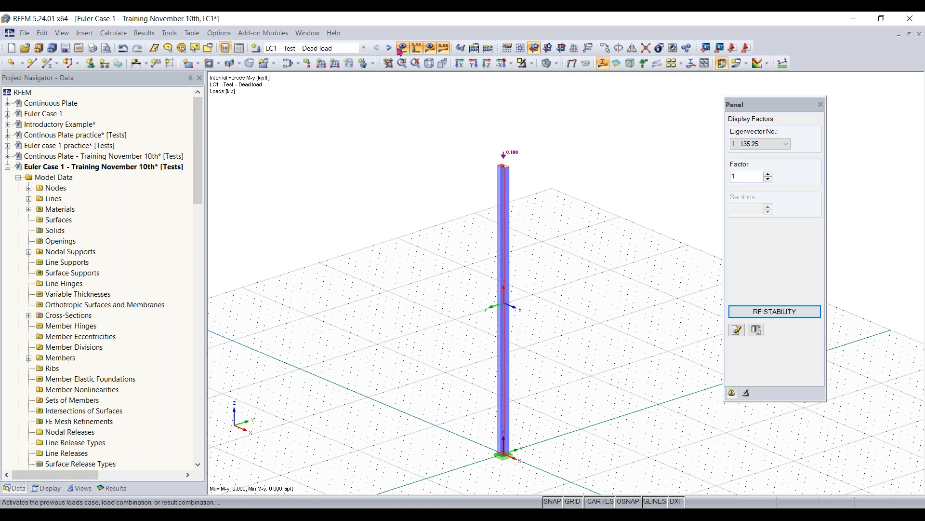
{"action": "left_click", "coordinate": [390, 48]}
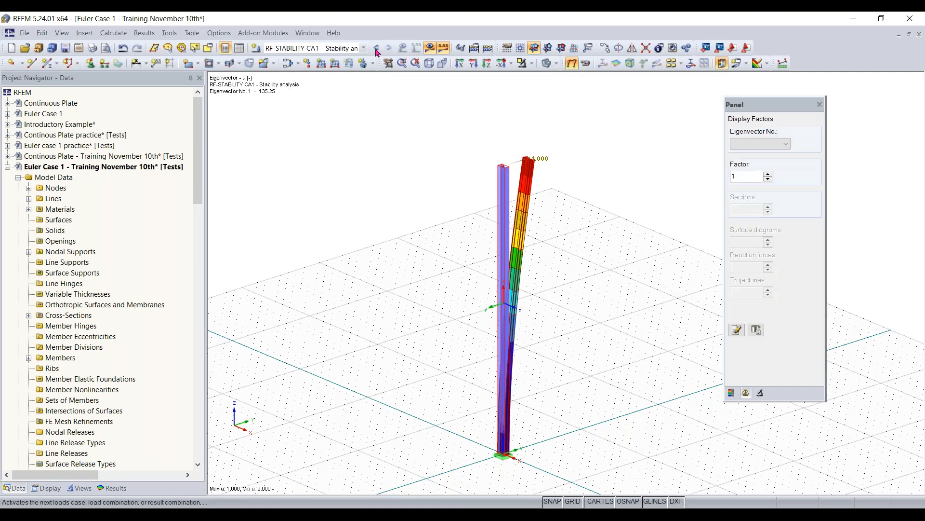
{"action": "left_click", "coordinate": [375, 48]}
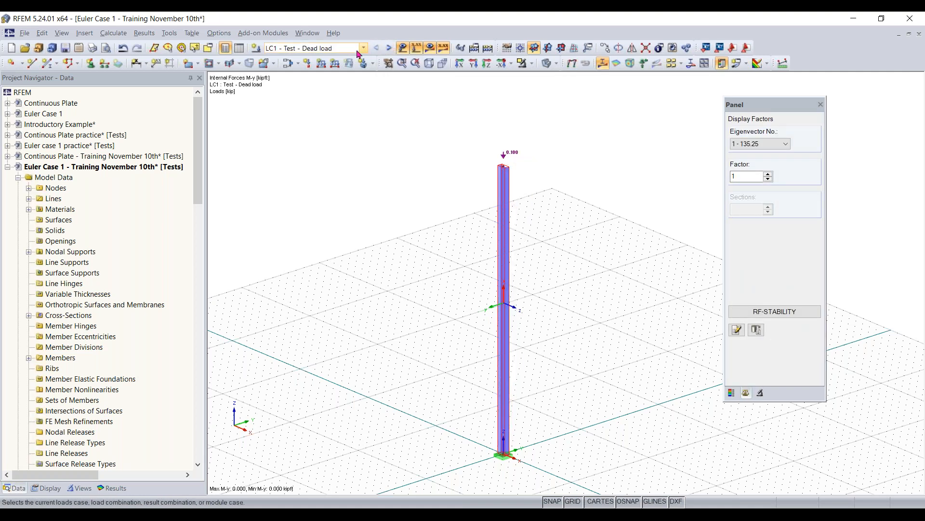
{"action": "left_click", "coordinate": [361, 49]}
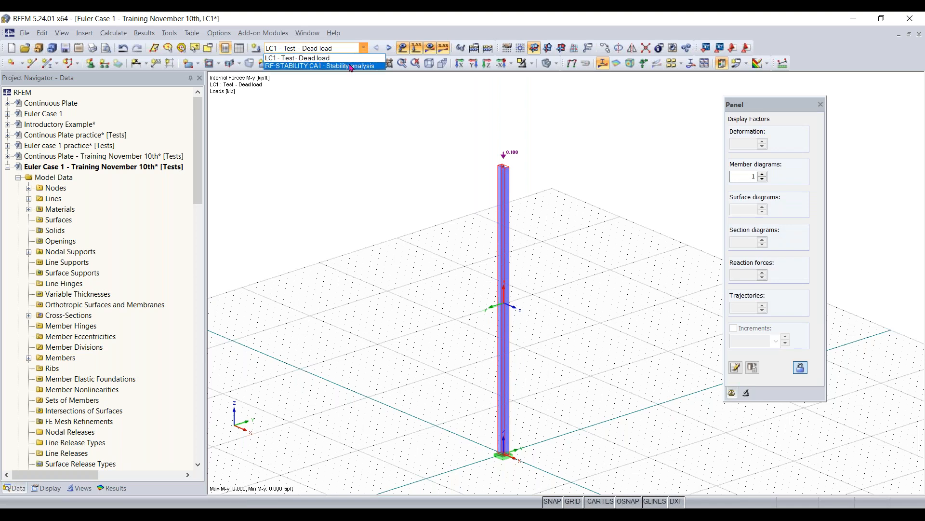
{"action": "left_click", "coordinate": [342, 62]}
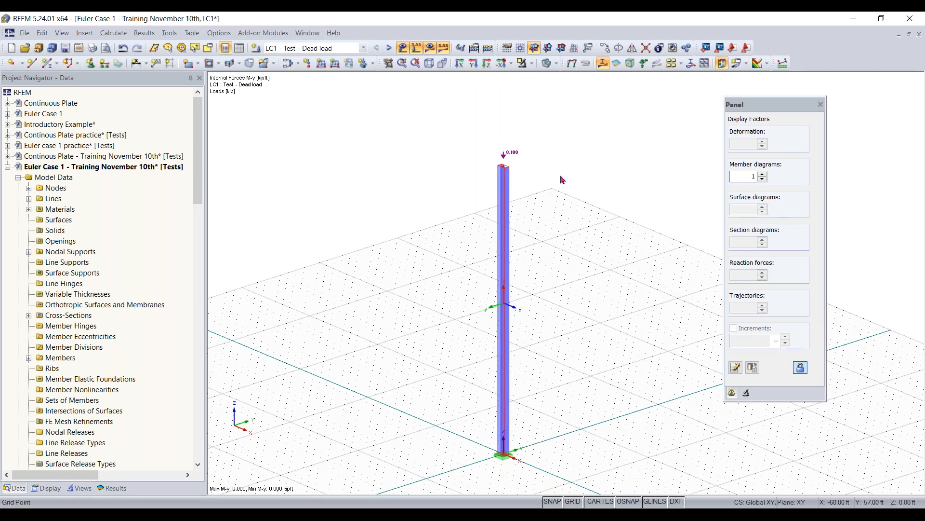
- Set the vertical force PZ of the nodal load at the column's upper end to -14 kip
{"action": "scroll", "coordinate": [569, 207], "scroll_direction": "up", "scroll_amount": 3}
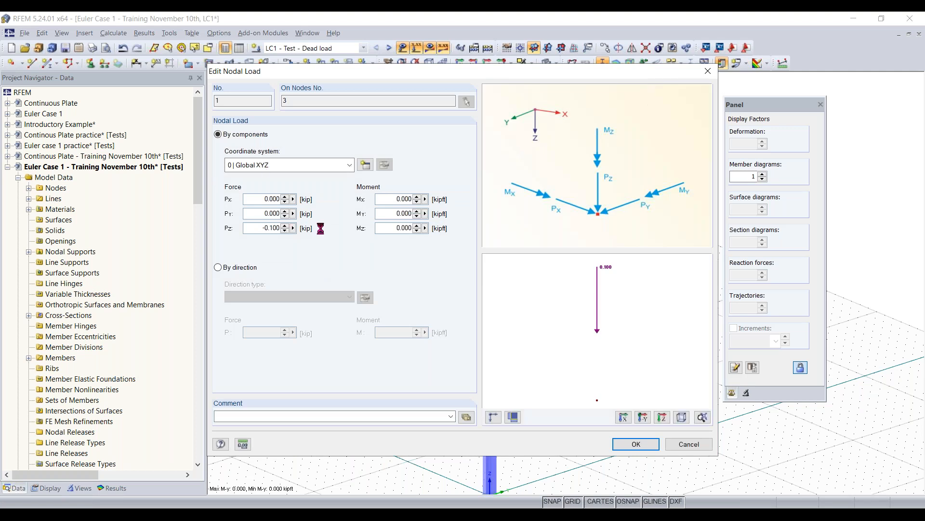
{"action": "double_click", "coordinate": [271, 228]}
{"action": "type", "text": "-14"}
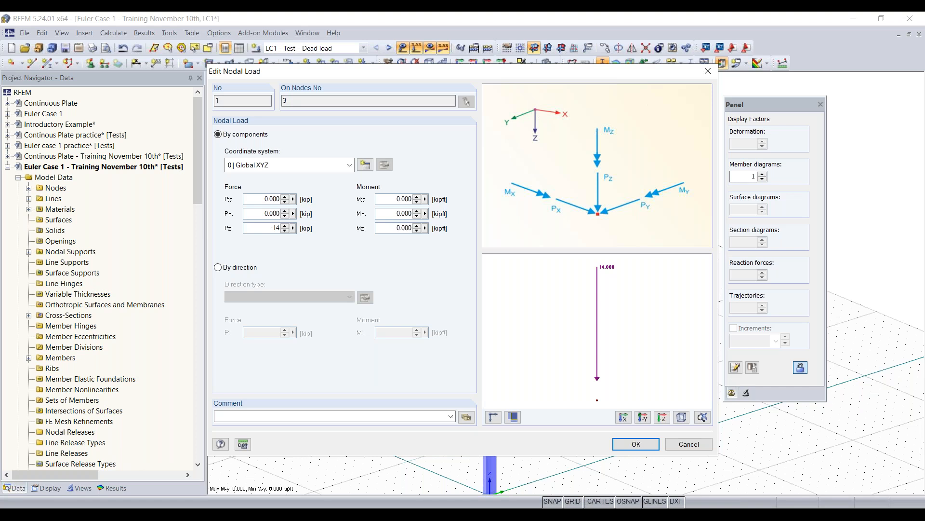
{"action": "left_click", "coordinate": [633, 443]}
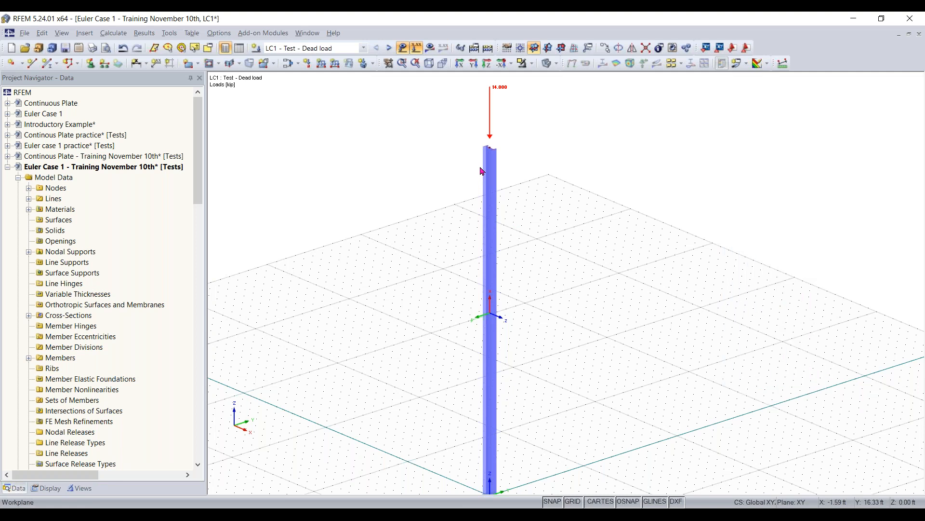
{"action": "scroll", "coordinate": [469, 194], "scroll_direction": "up", "scroll_amount": 3}
{"action": "middle_click_drag", "start_coordinate": [469, 201], "coordinate": [456, 228]}
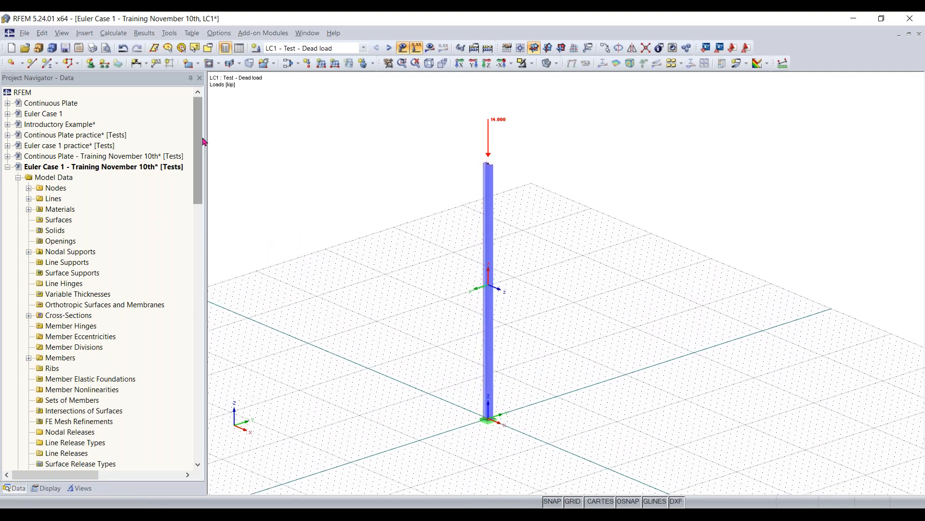
- Switch to the stability analysis case CA1 and try to calculate RF-STABILITY with the axial forces from LC1
{"action": "left_click_drag", "start_coordinate": [203, 142], "coordinate": [225, 85]}
{"action": "left_click", "coordinate": [336, 49]}
{"action": "left_click", "coordinate": [337, 67]}
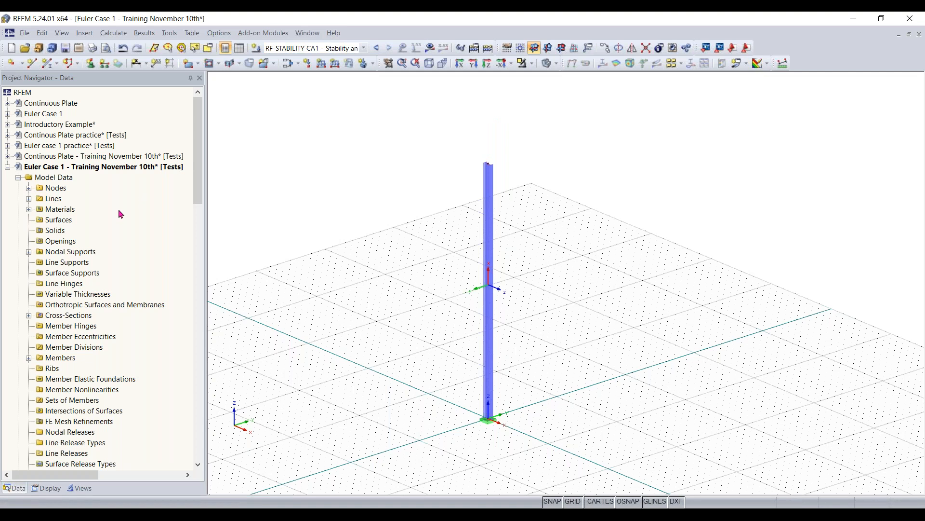
{"action": "scroll", "coordinate": [120, 214], "scroll_direction": "down", "scroll_amount": 2}
{"action": "scroll", "coordinate": [244, 264], "scroll_direction": "down", "scroll_amount": 3}
{"action": "scroll", "coordinate": [312, 331], "scroll_direction": "up", "scroll_amount": 3}
{"action": "scroll", "coordinate": [143, 321], "scroll_direction": "down", "scroll_amount": 3}
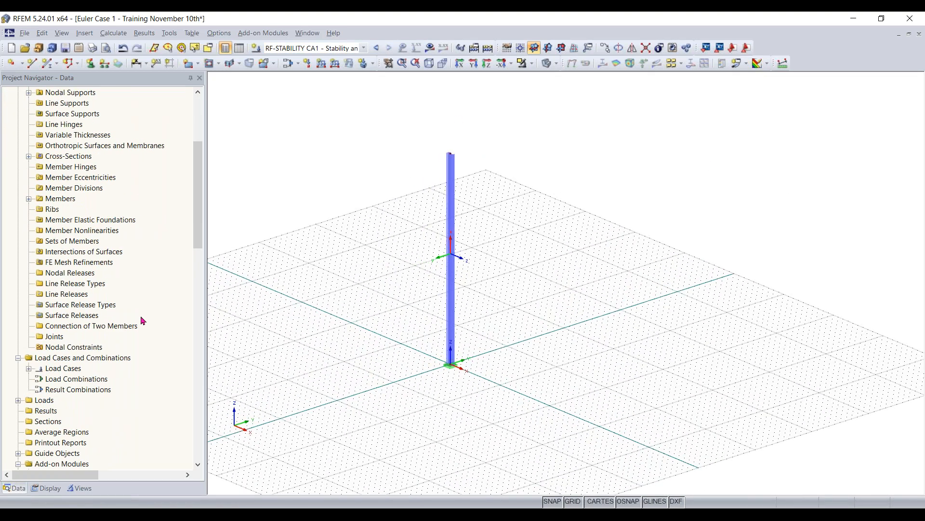
{"action": "scroll", "coordinate": [143, 320], "scroll_direction": "down", "scroll_amount": 5}
{"action": "double_click", "coordinate": [97, 359]}
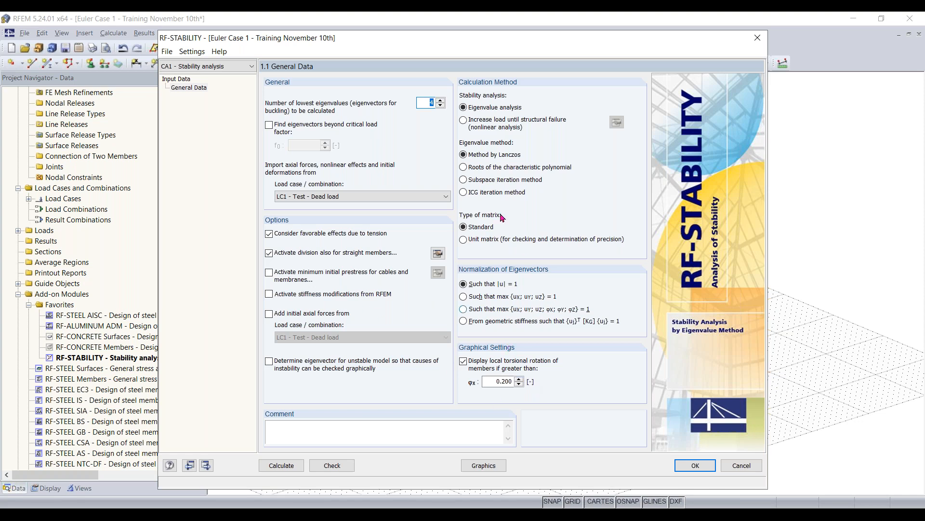
{"action": "left_click", "coordinate": [283, 466]}
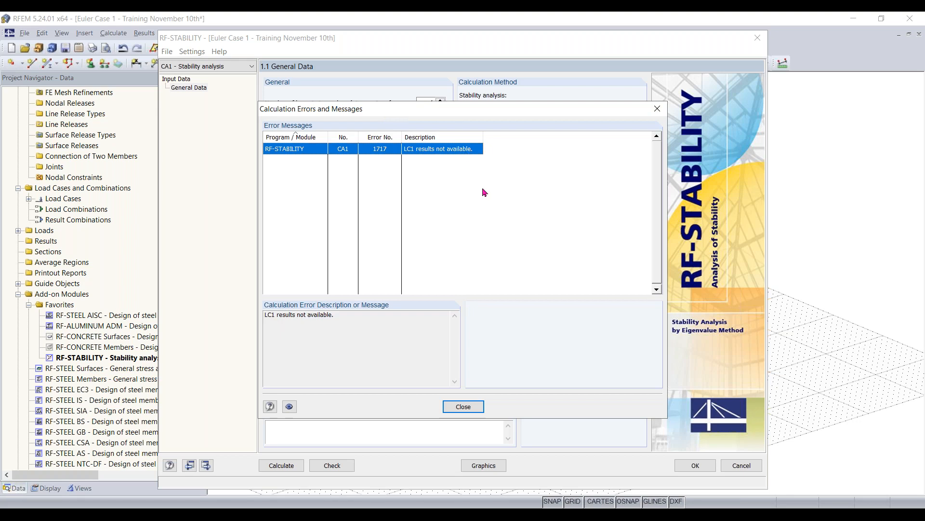
{"action": "left_click", "coordinate": [469, 406]}
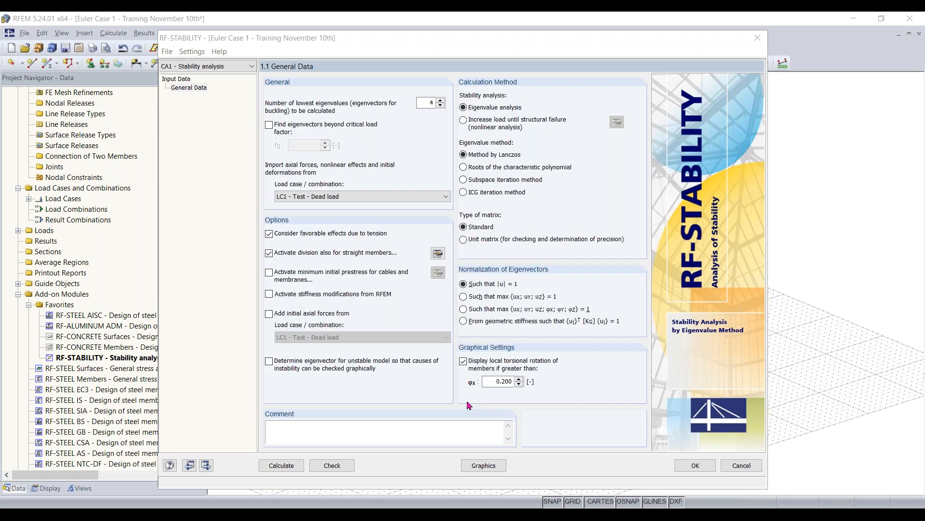
{"action": "left_click", "coordinate": [695, 465]}
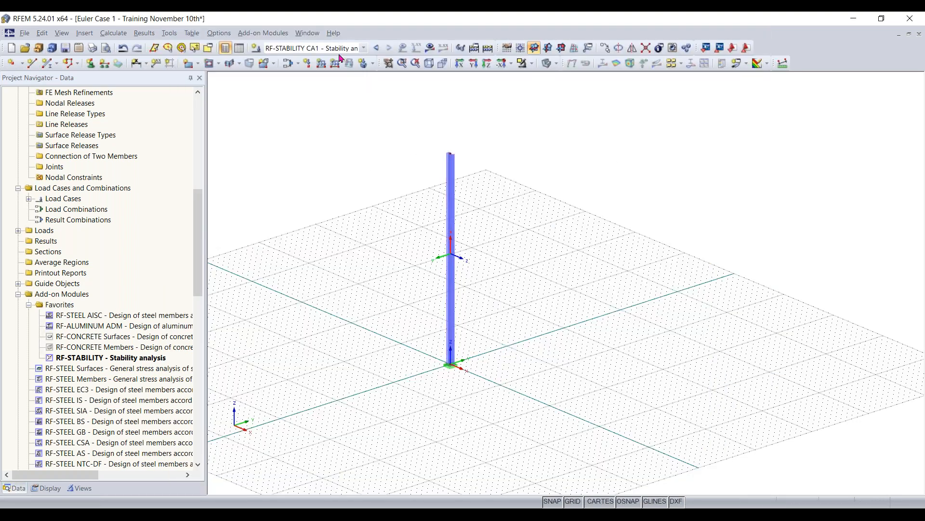
- Try to calculate the results of load case LC1 and read the calculation error description
{"action": "left_click", "coordinate": [364, 48]}
{"action": "left_click", "coordinate": [322, 59]}
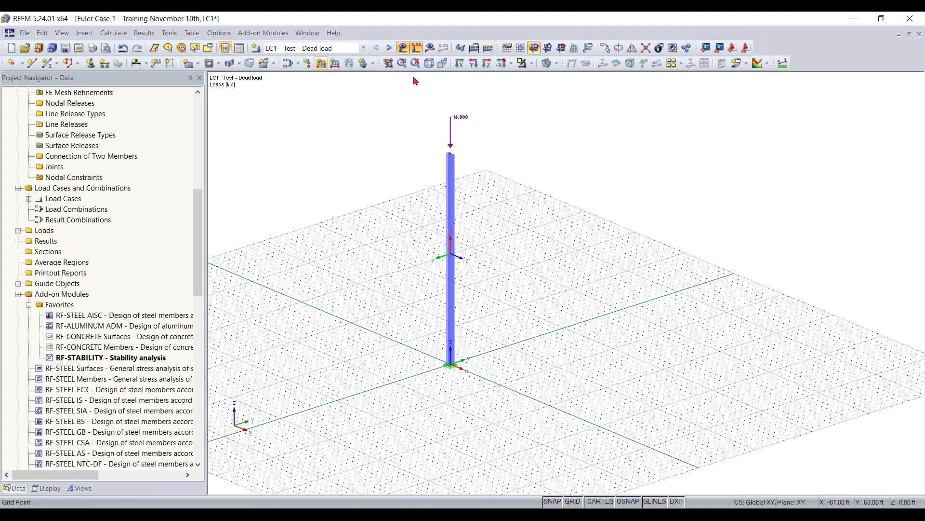
{"action": "left_click", "coordinate": [430, 48]}
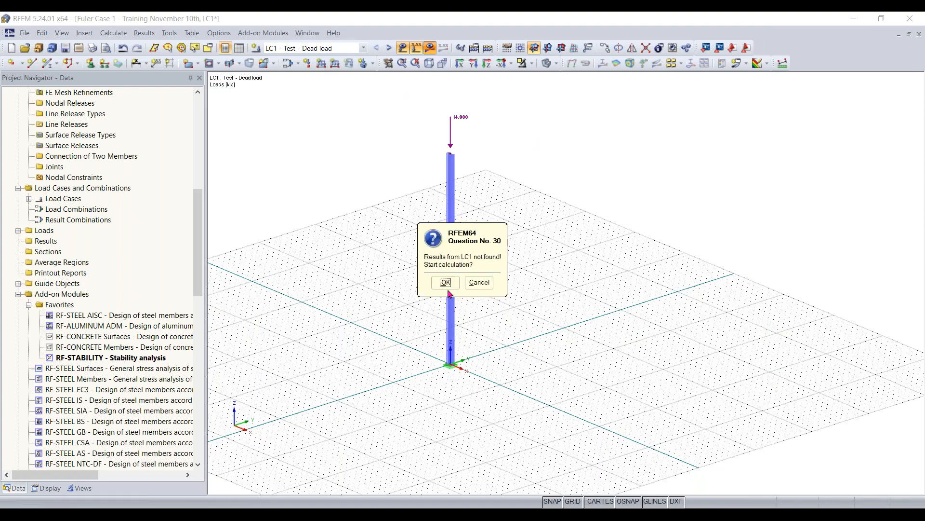
{"action": "left_click", "coordinate": [445, 282]}
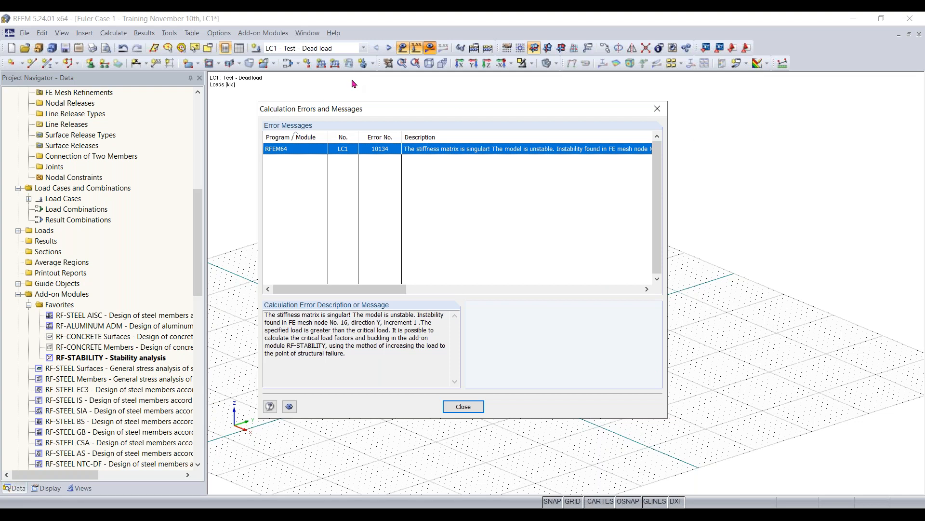
{"action": "left_click_drag", "start_coordinate": [414, 110], "coordinate": [423, 95]}
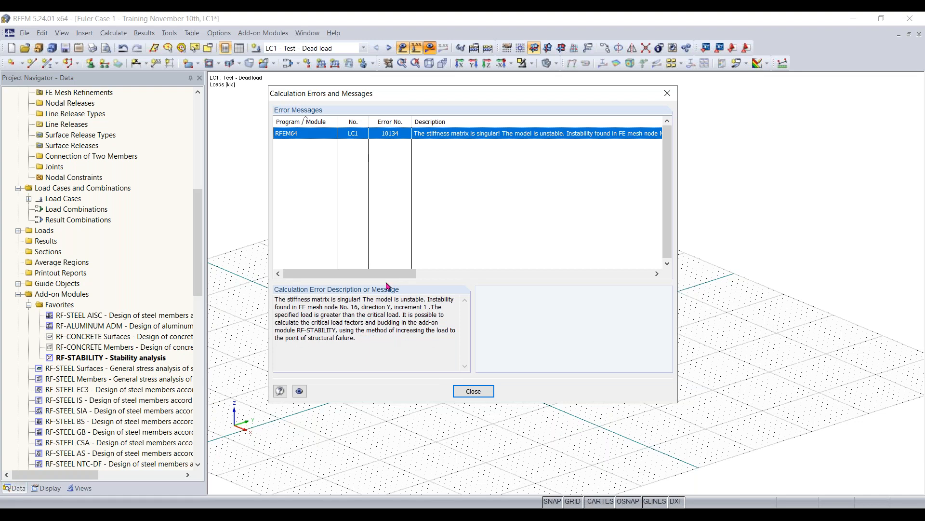
{"action": "left_click", "coordinate": [473, 391]}
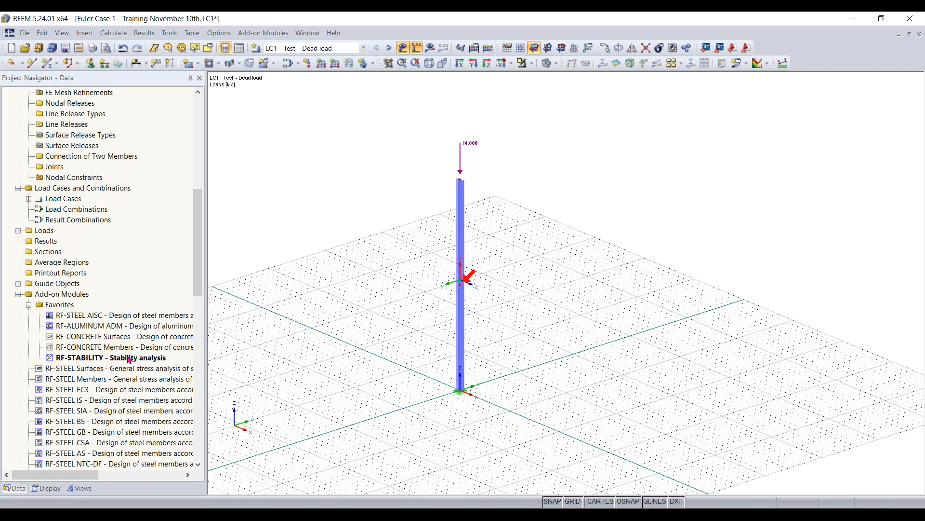
- Set the method of analysis for load case LC1 to geometrically linear analysis
{"action": "left_click", "coordinate": [287, 66]}
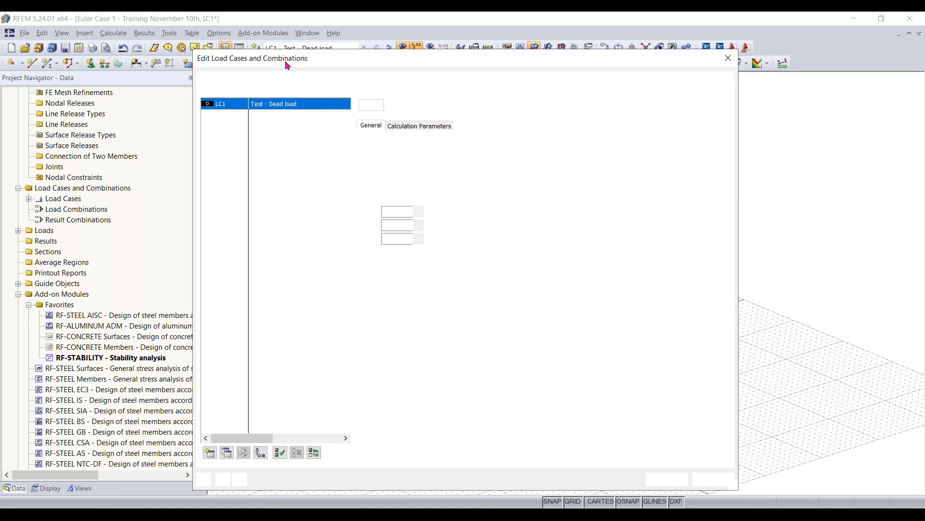
{"action": "left_click", "coordinate": [417, 126]}
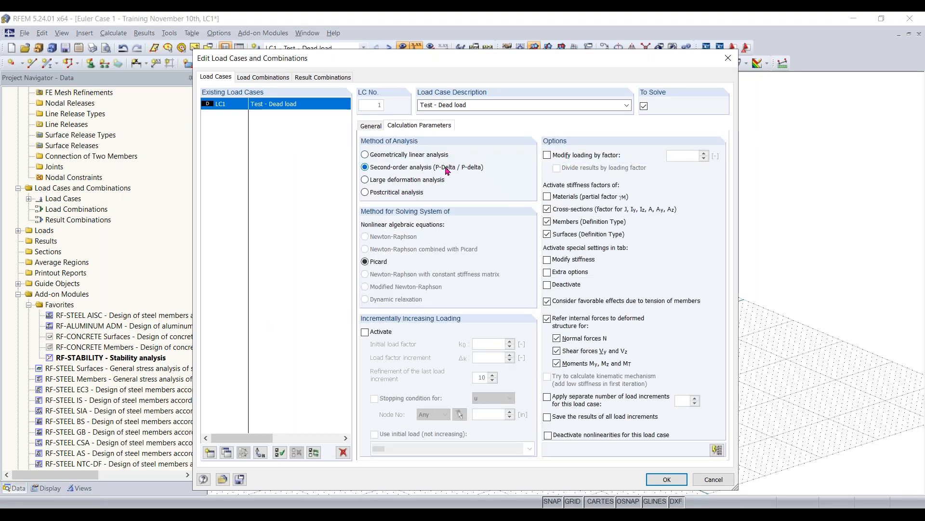
{"action": "left_click", "coordinate": [365, 155]}
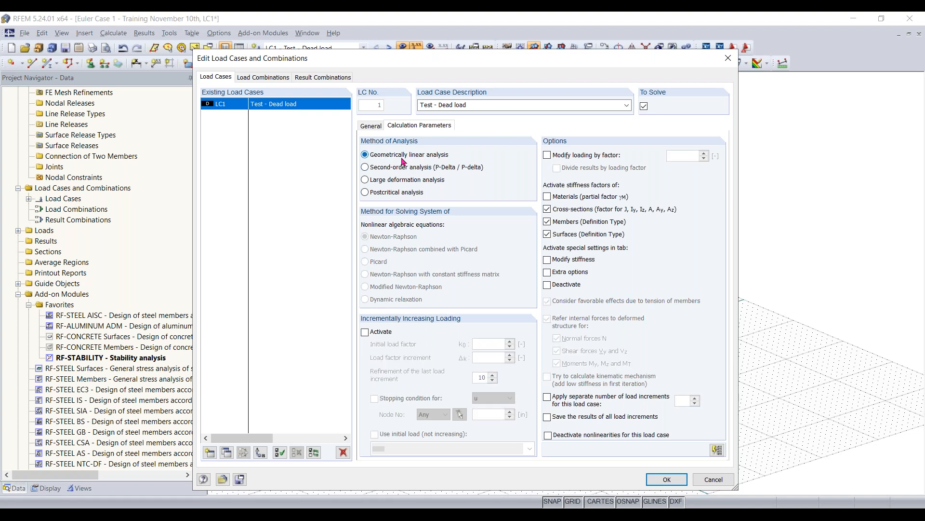
{"action": "left_click", "coordinate": [669, 480]}
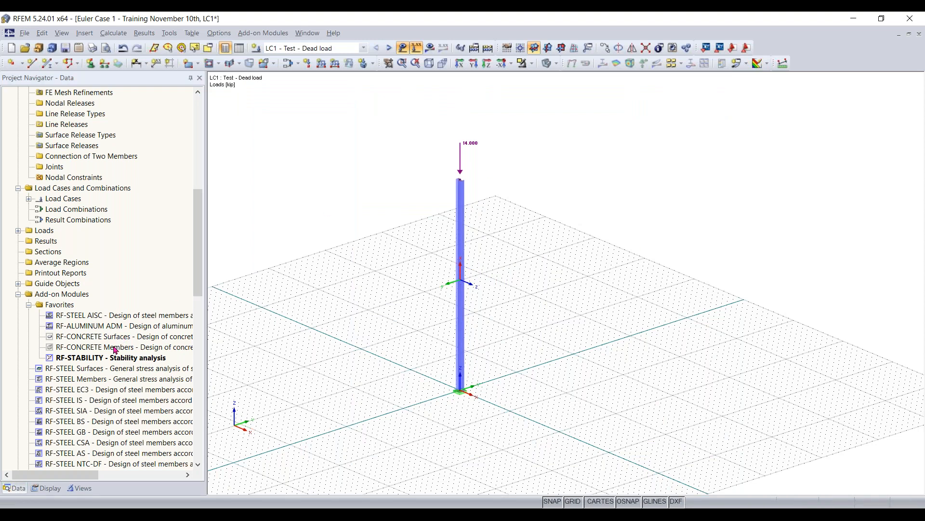
- Calculate the RF-STABILITY case CA1 with load case LC1 and review the critical load factors
{"action": "double_click", "coordinate": [107, 360]}
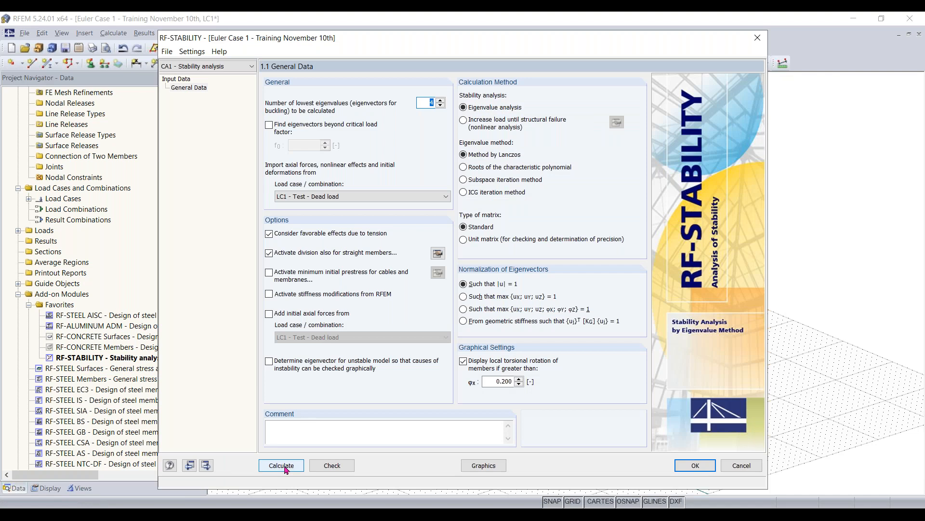
{"action": "left_click", "coordinate": [284, 467]}
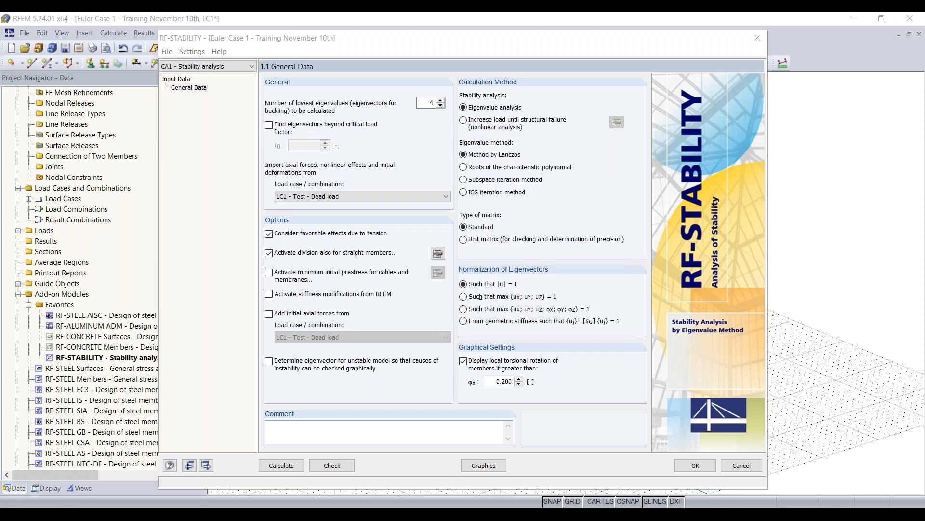
{"action": "left_click", "coordinate": [192, 106]}
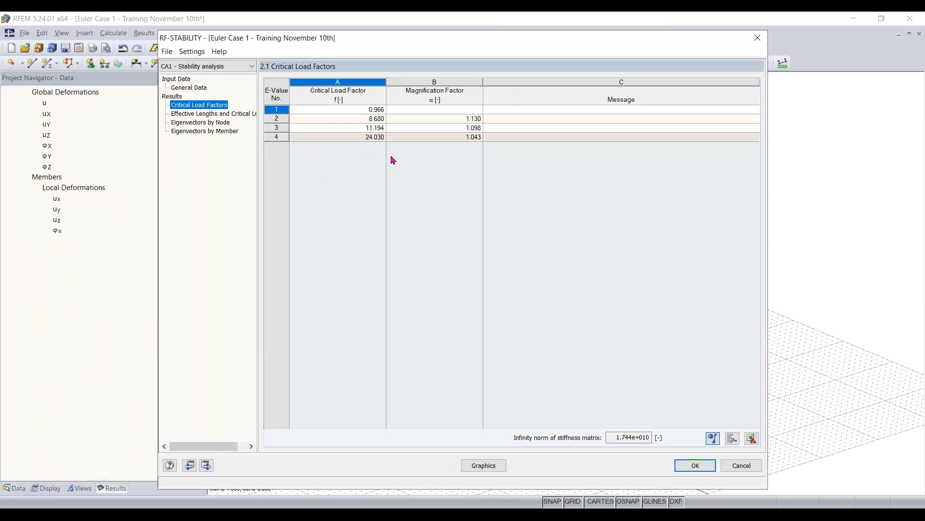
{"action": "left_click", "coordinate": [376, 112]}
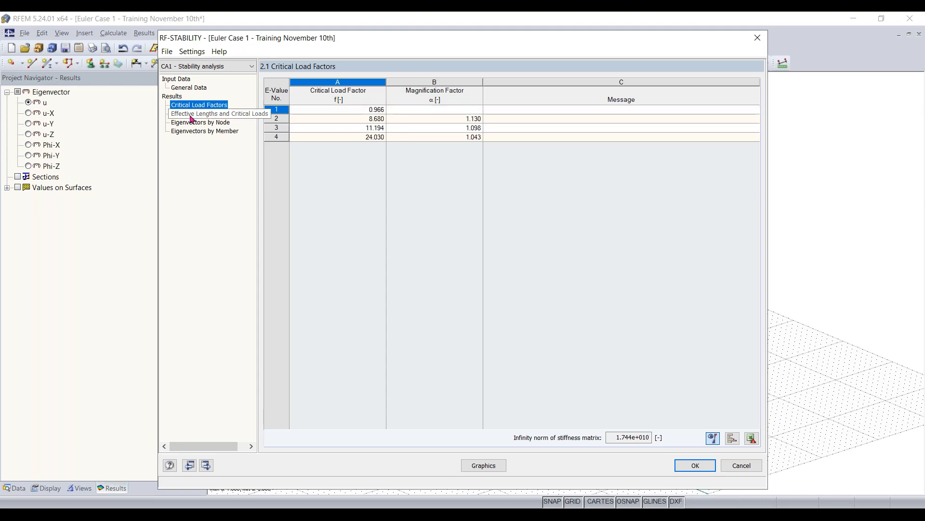
- Display the column's first eigenvector graphically in the model view
{"action": "left_click", "coordinate": [494, 466]}
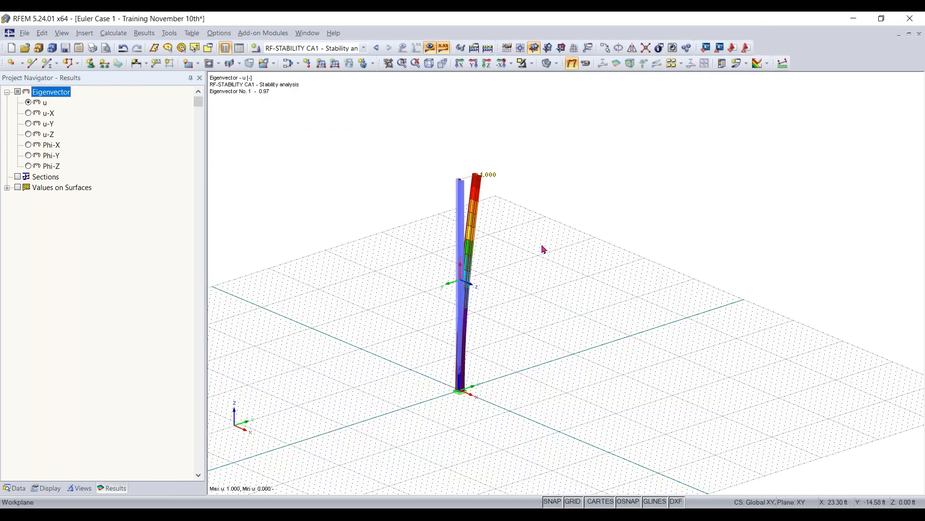
{"action": "middle_click_drag", "start_coordinate": [537, 274], "coordinate": [556, 275], "text": "ctrl"}
{"action": "left_click", "coordinate": [366, 132]}
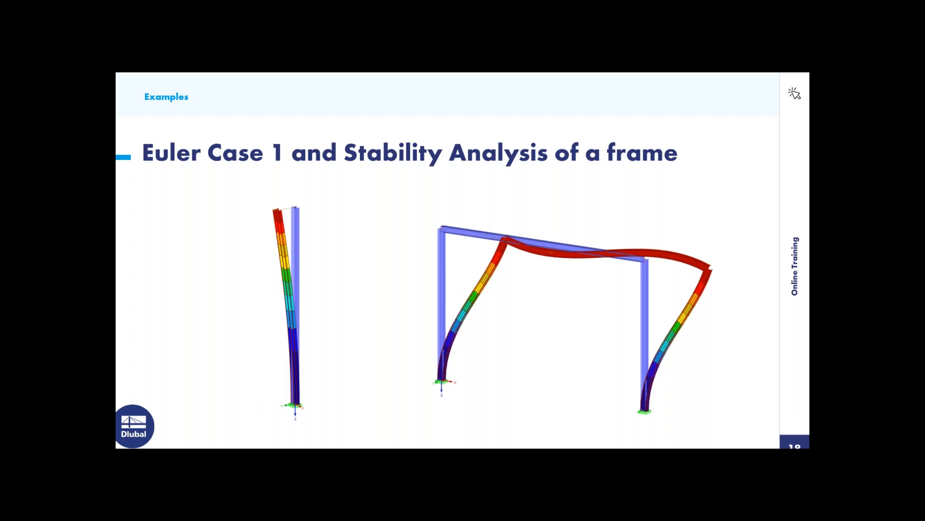
{"action": "key", "text": "Right"}
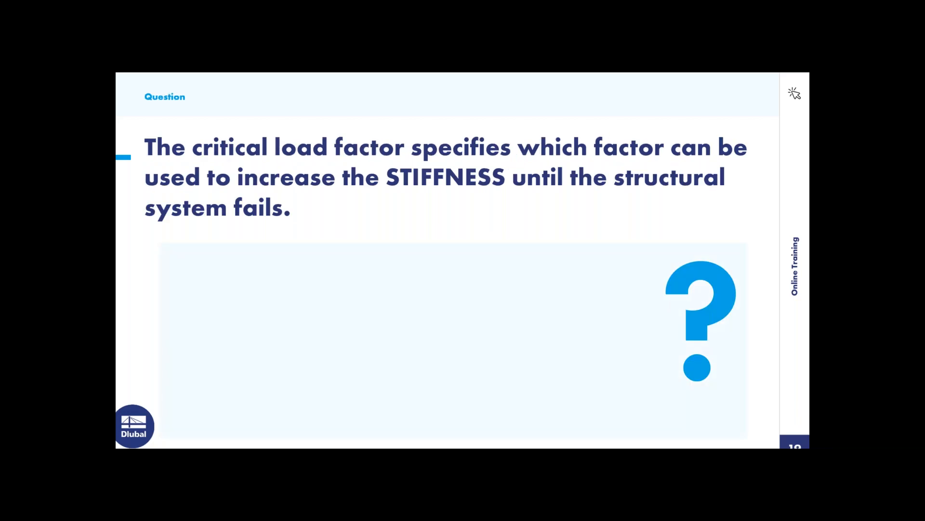
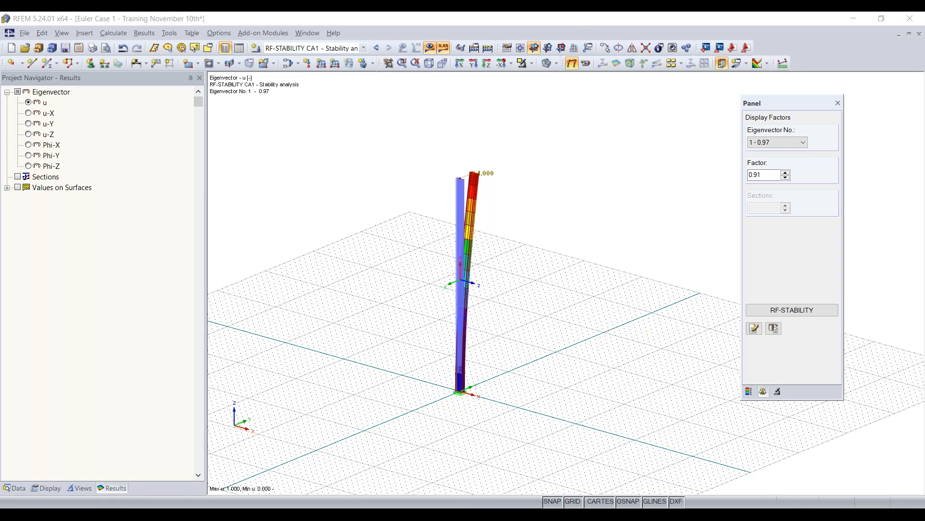
- Save the model, and save a copy of it on the Desktop as "Moment frame analysis - Training November 10th.rf5"
{"action": "left_click", "coordinate": [66, 49]}
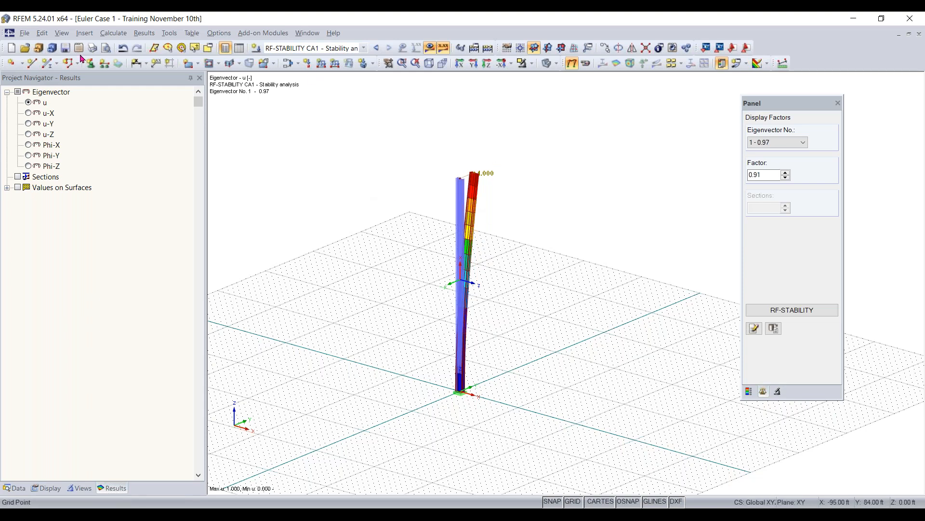
{"action": "left_click", "coordinate": [24, 33]}
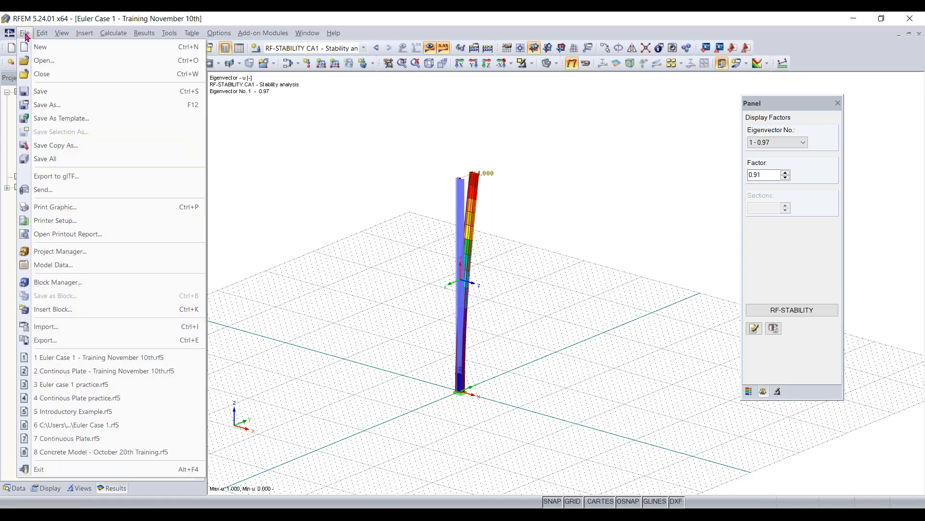
{"action": "left_click", "coordinate": [60, 146]}
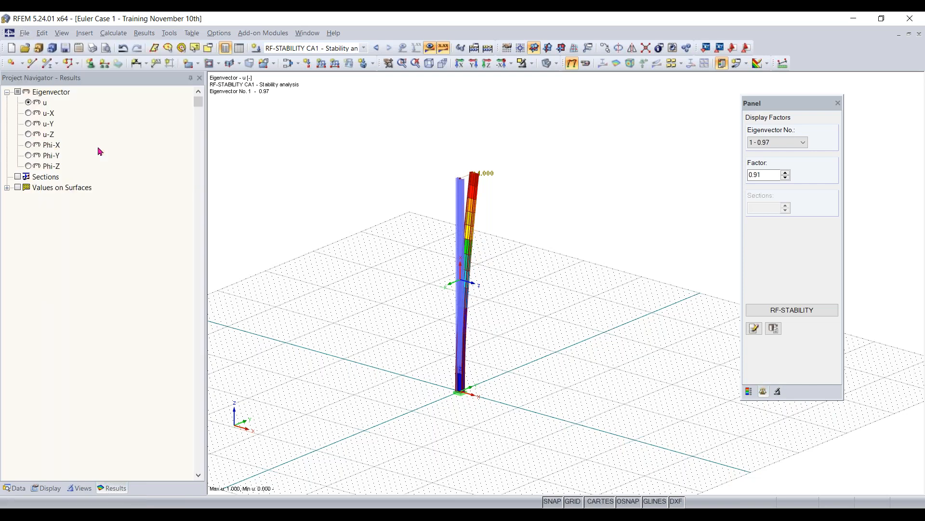
{"action": "left_click", "coordinate": [480, 329]}
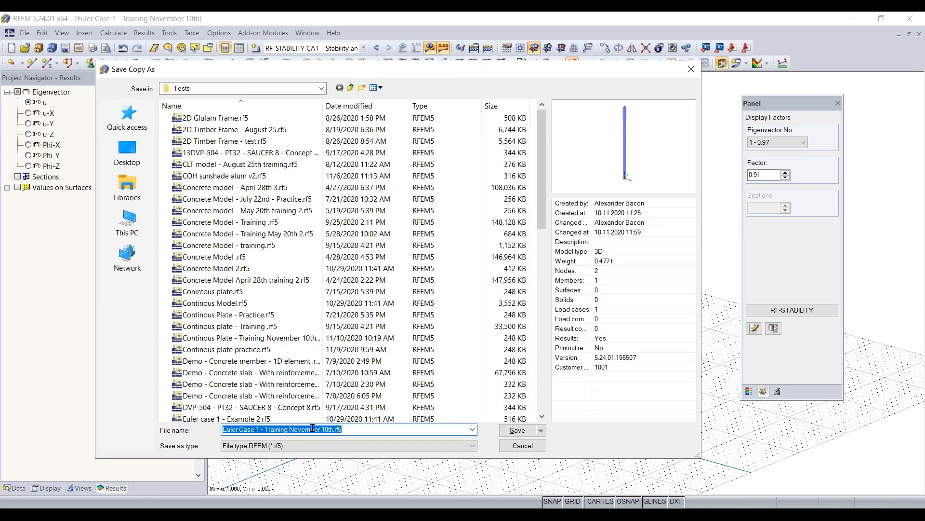
{"action": "left_click", "coordinate": [314, 429]}
{"action": "left_click", "coordinate": [259, 429]}
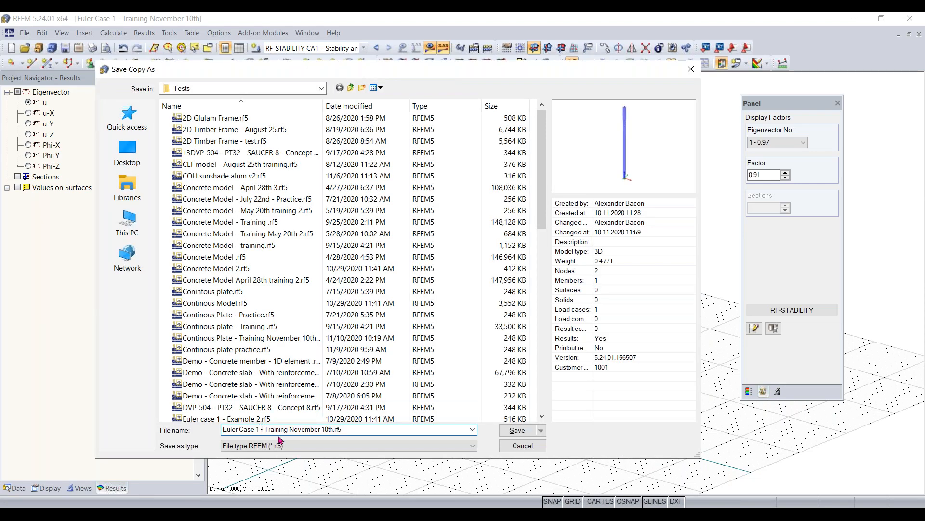
{"action": "key", "text": "BackSpace"}
{"action": "key", "text": "BackSpace"}
{"action": "key", "text": "BackSpace"}
{"action": "key", "text": "BackSpace"}
{"action": "key", "text": "BackSpace"}
{"action": "key", "text": "BackSpace"}
{"action": "key", "text": "BackSpace"}
{"action": "key", "text": "BackSpace"}
{"action": "key", "text": "BackSpace"}
{"action": "key", "text": "BackSpace"}
{"action": "key", "text": "BackSpace"}
{"action": "key", "text": "BackSpace"}
{"action": "type", "text": "Moment frame"}
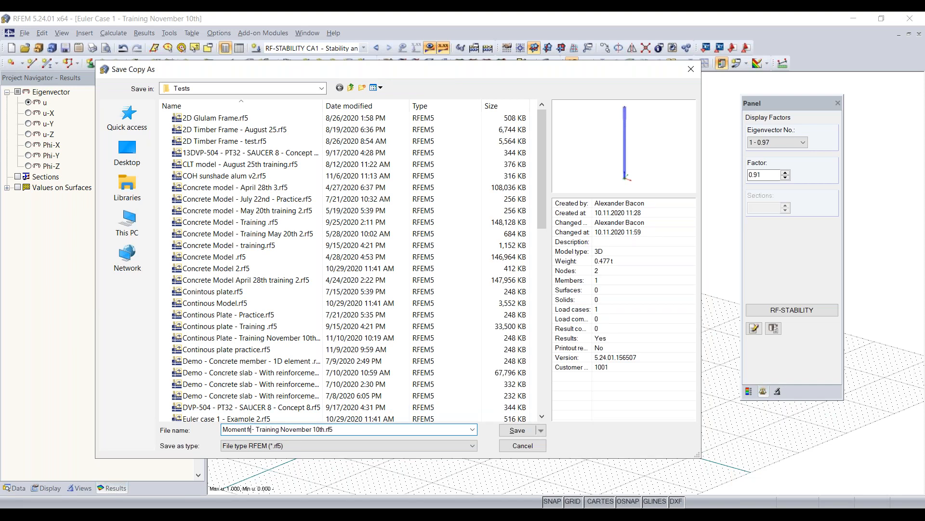
{"action": "type", "text": " analysis"}
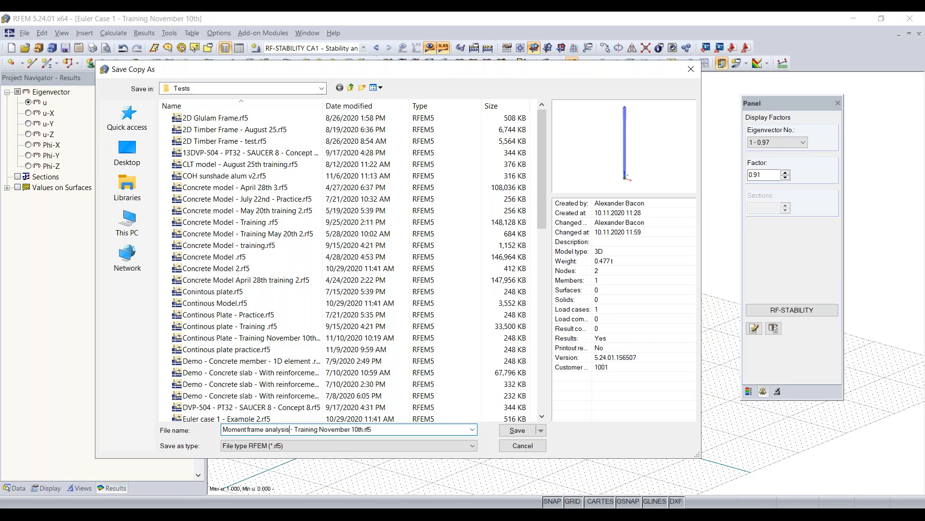
{"action": "left_click", "coordinate": [128, 149]}
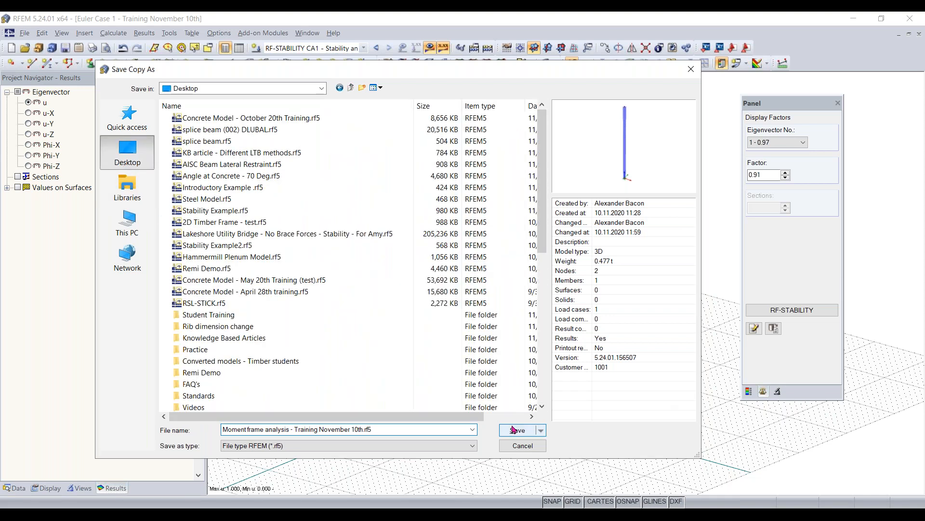
{"action": "left_click", "coordinate": [513, 430]}
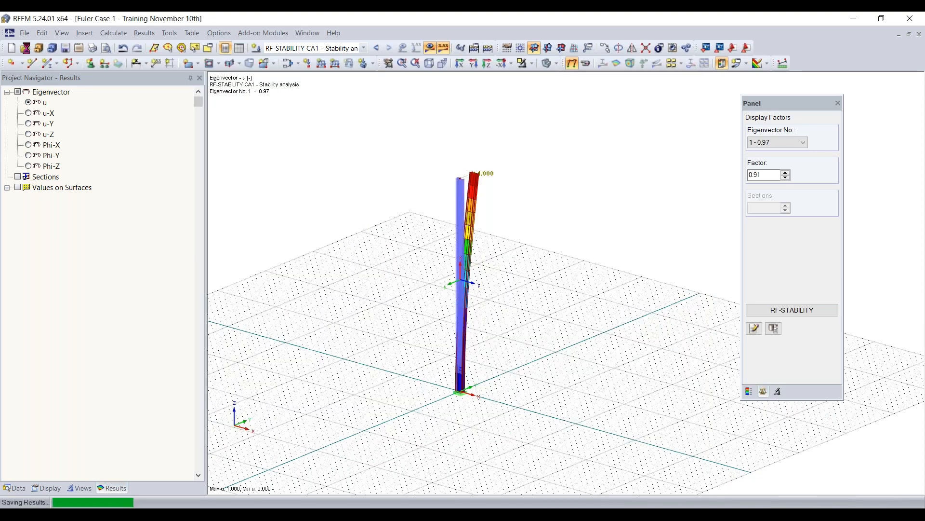
- Open the model copy "Moment frame analysis - Training November 10th.rf5" from the Desktop
{"action": "left_click", "coordinate": [24, 48]}
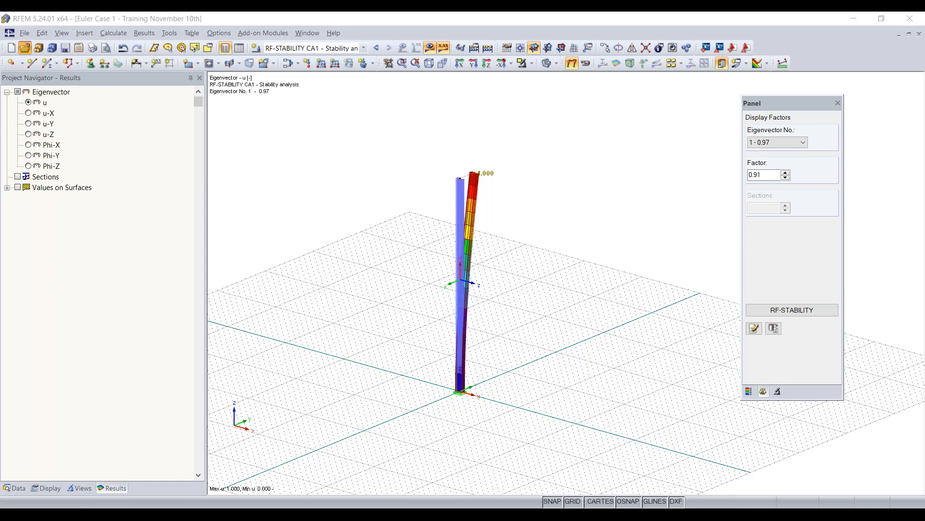
{"action": "left_click", "coordinate": [248, 121]}
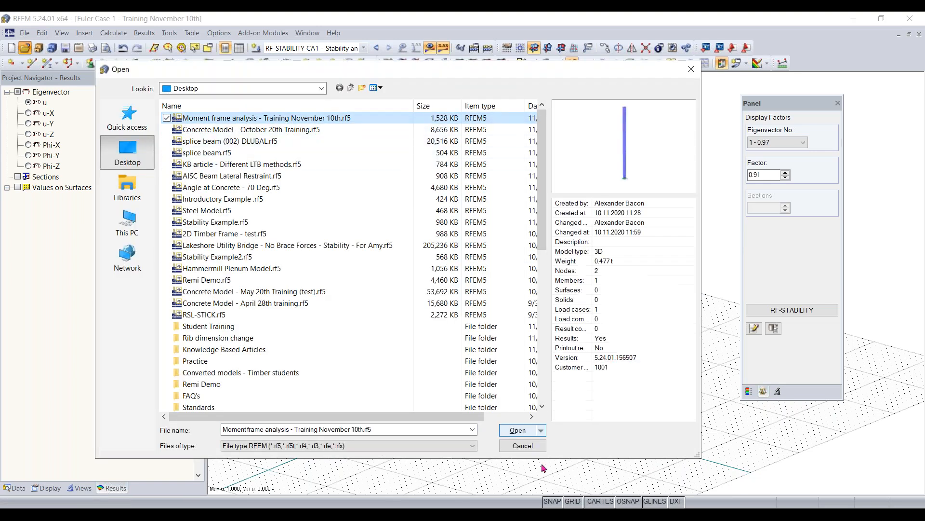
{"action": "left_click", "coordinate": [518, 430]}
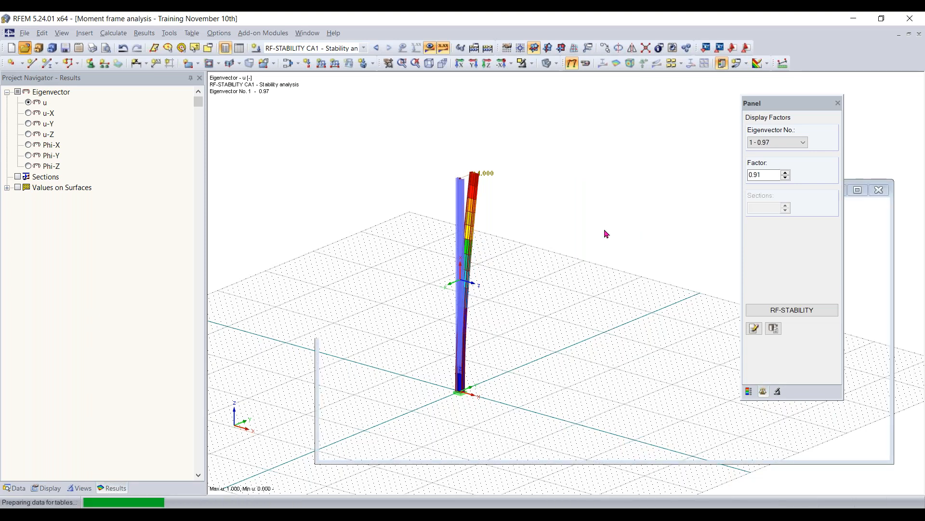
{"action": "middle_click_drag", "start_coordinate": [556, 289], "coordinate": [510, 311]}
- Hide the eigenvector results and make load case LC1 - Test - Dead load the current one
{"action": "left_click", "coordinate": [430, 48]}
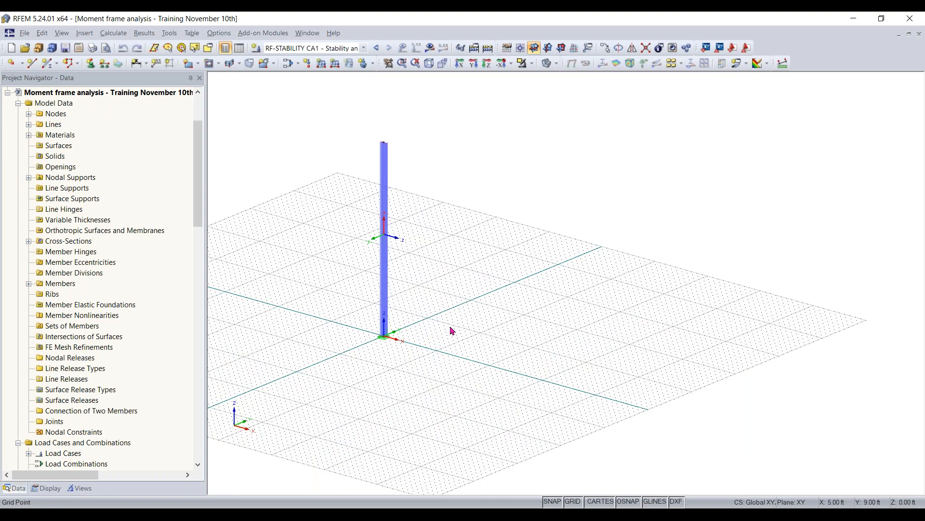
{"action": "left_click", "coordinate": [430, 47]}
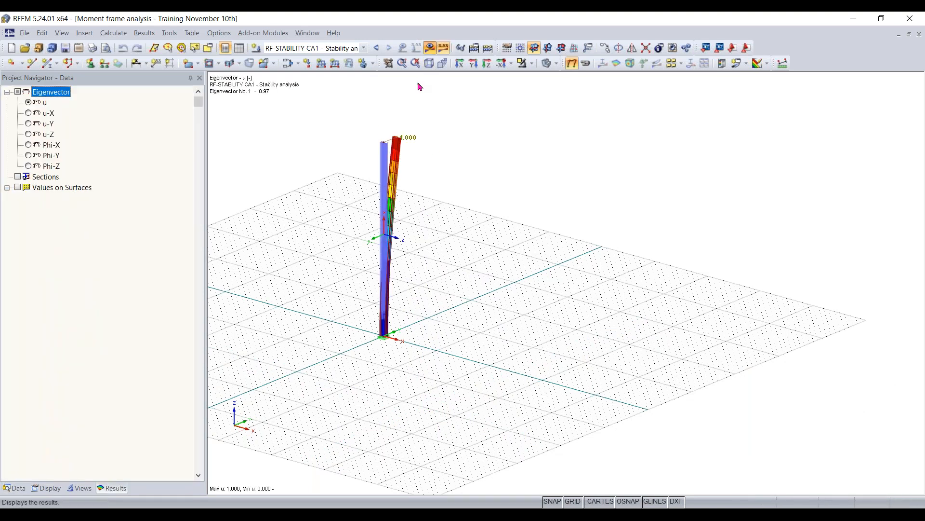
{"action": "left_click", "coordinate": [430, 48]}
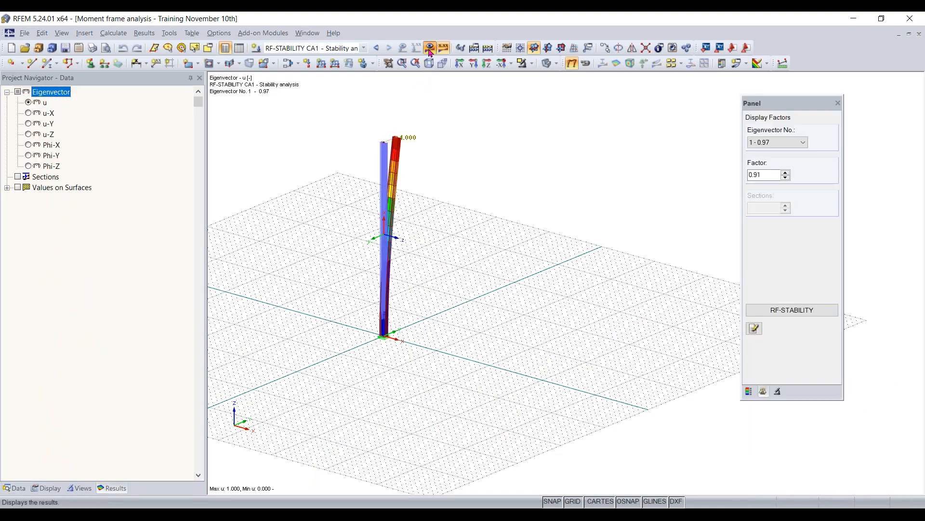
{"action": "left_click", "coordinate": [320, 51]}
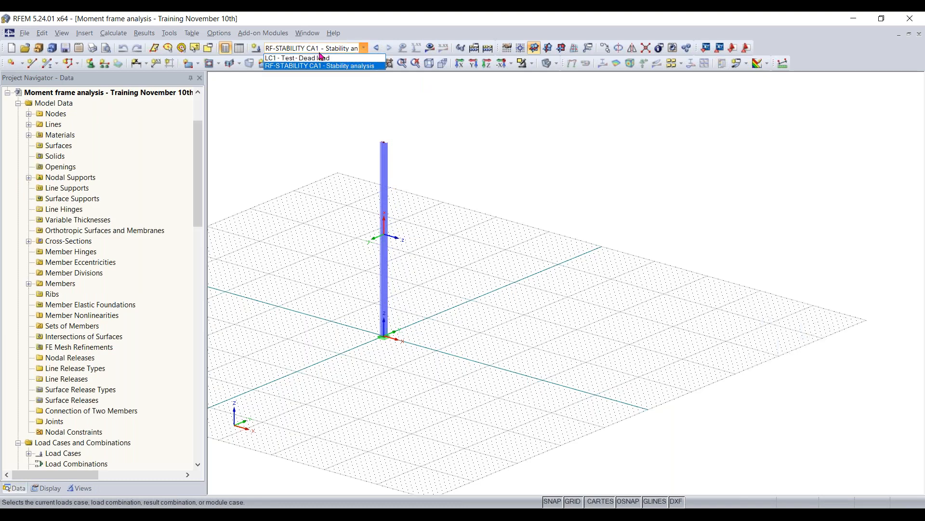
{"action": "left_click", "coordinate": [321, 58]}
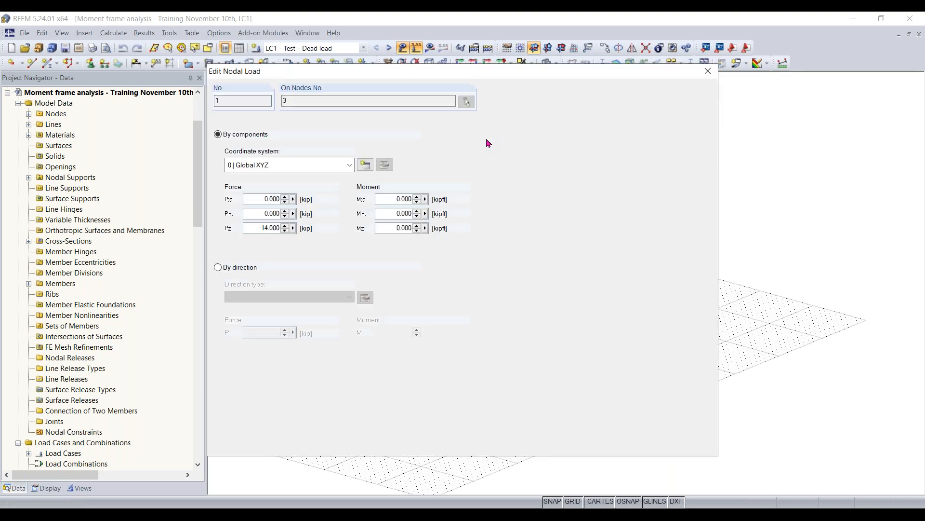
- Set the Z-force of the nodal load at the column's top node to -5 kip
{"action": "double_click", "coordinate": [264, 228]}
{"action": "key", "text": "BackSpace"}
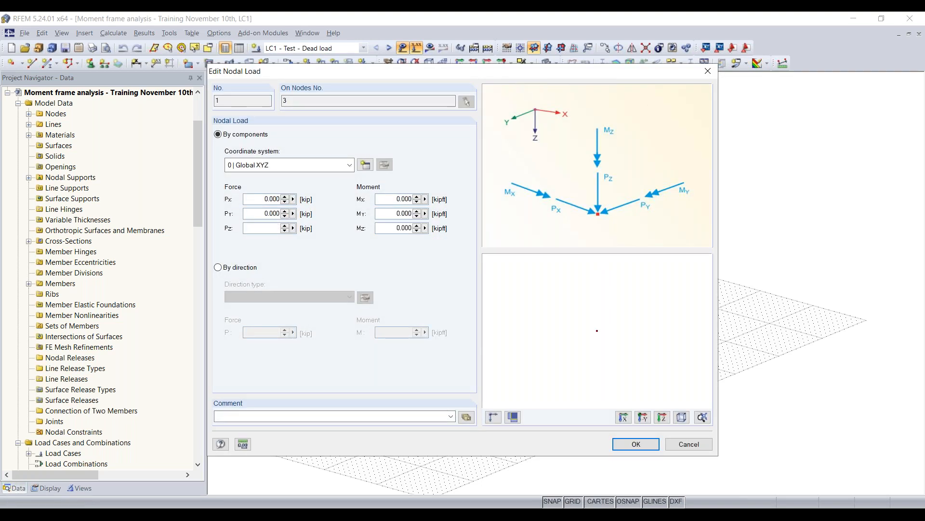
{"action": "type", "text": "-5"}
{"action": "left_click", "coordinate": [635, 443]}
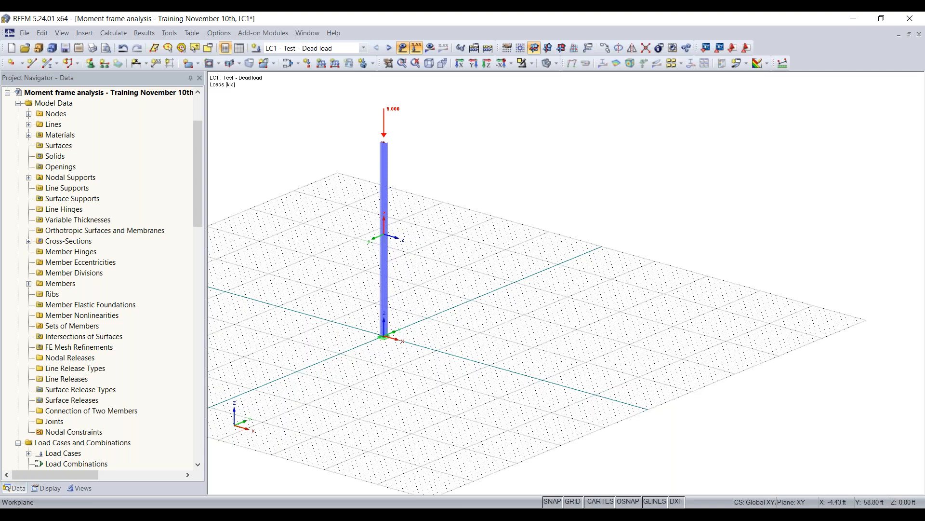
- Copy the column with its base support and nodal load 10 ft along the global X-axis
{"action": "scroll", "coordinate": [407, 147], "scroll_direction": "down", "scroll_amount": 2}
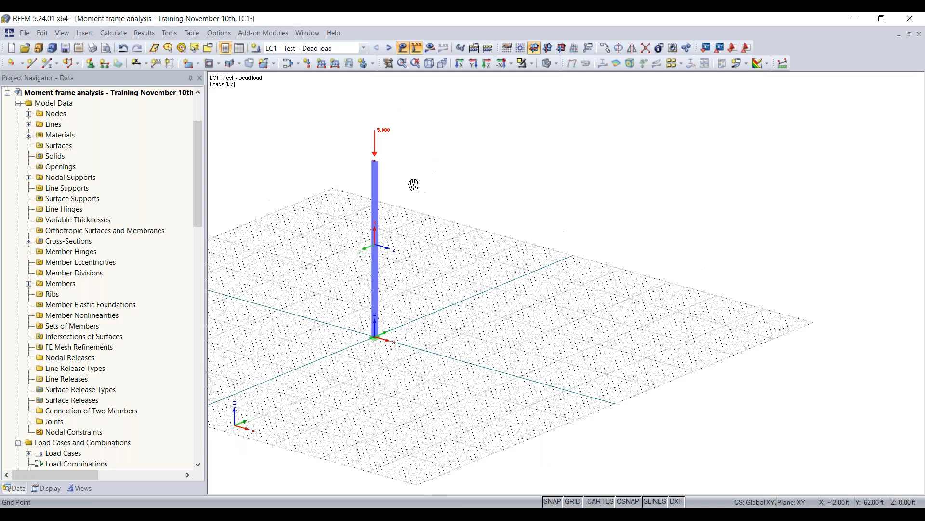
{"action": "left_click_drag", "start_coordinate": [431, 121], "coordinate": [324, 369]}
{"action": "scroll", "coordinate": [363, 354], "scroll_direction": "up", "scroll_amount": 3}
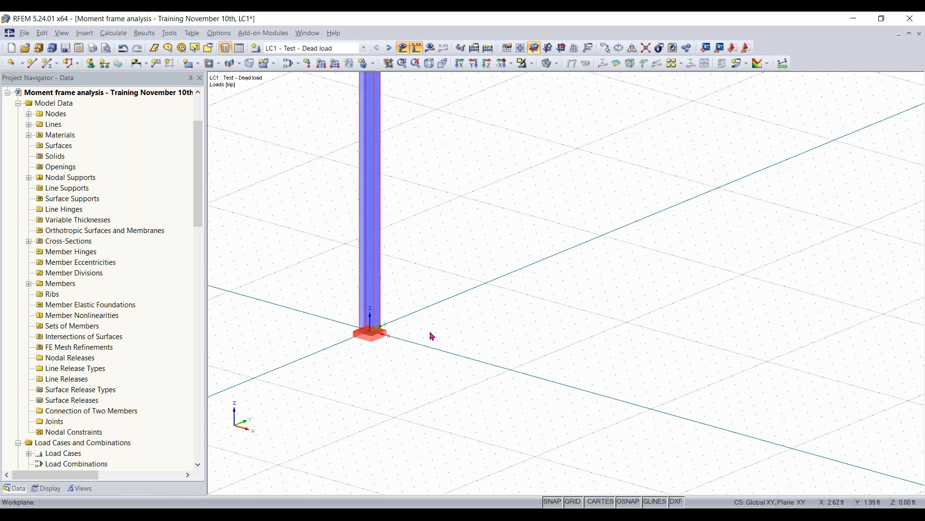
{"action": "scroll", "coordinate": [430, 332], "scroll_direction": "down", "scroll_amount": 6}
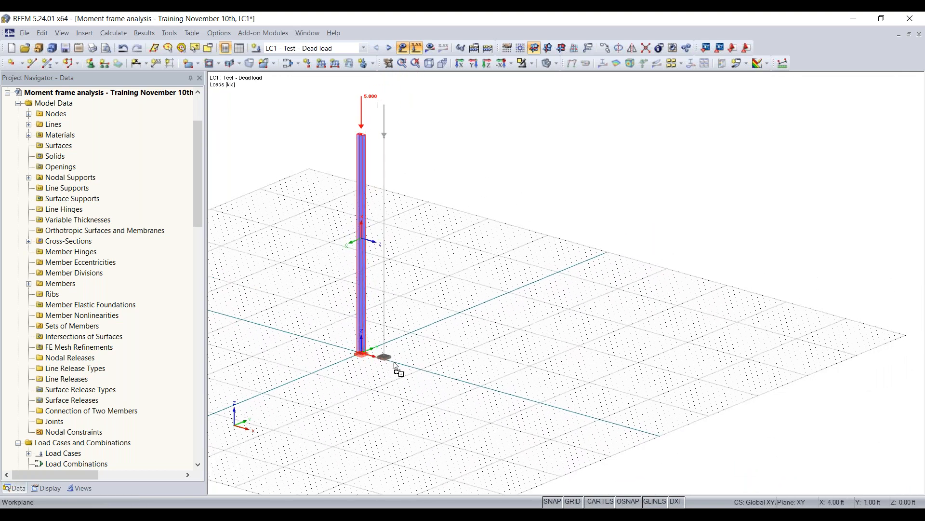
{"action": "left_click", "coordinate": [422, 371]}
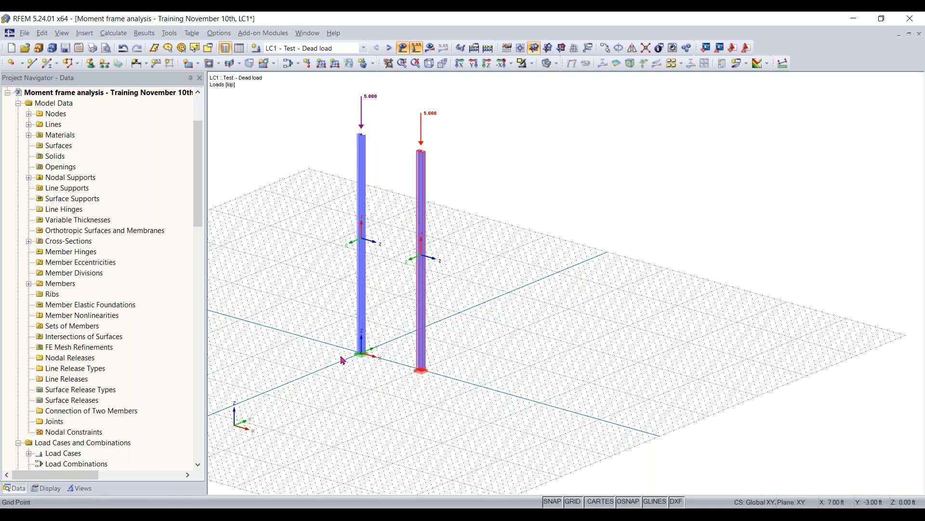
{"action": "scroll", "coordinate": [472, 374], "scroll_direction": "down", "scroll_amount": 1}
{"action": "scroll", "coordinate": [503, 416], "scroll_direction": "up", "scroll_amount": 1}
{"action": "left_click", "coordinate": [547, 355]}
{"action": "middle_click_drag", "start_coordinate": [485, 385], "coordinate": [393, 420]}
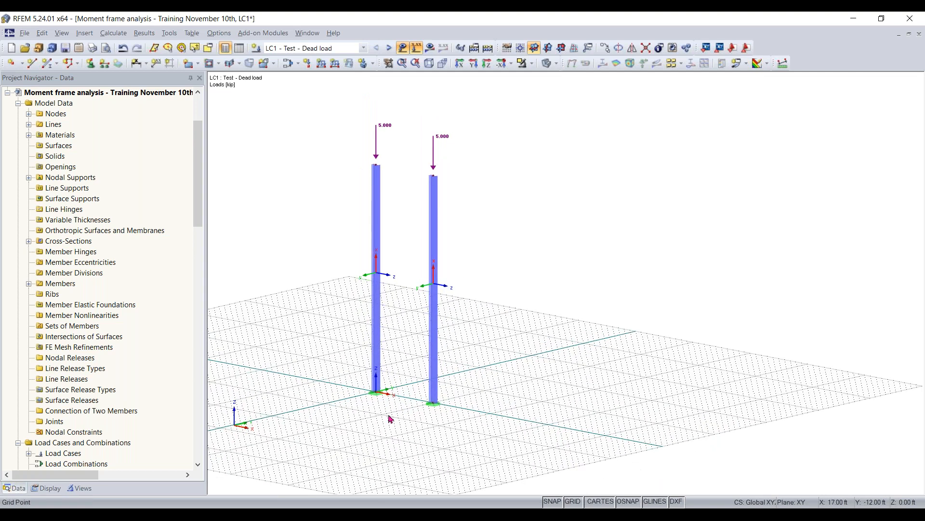
- Set the Z coordinate of both columns' top nodes to 10 ft
{"action": "left_click_drag", "start_coordinate": [319, 211], "coordinate": [504, 155]}
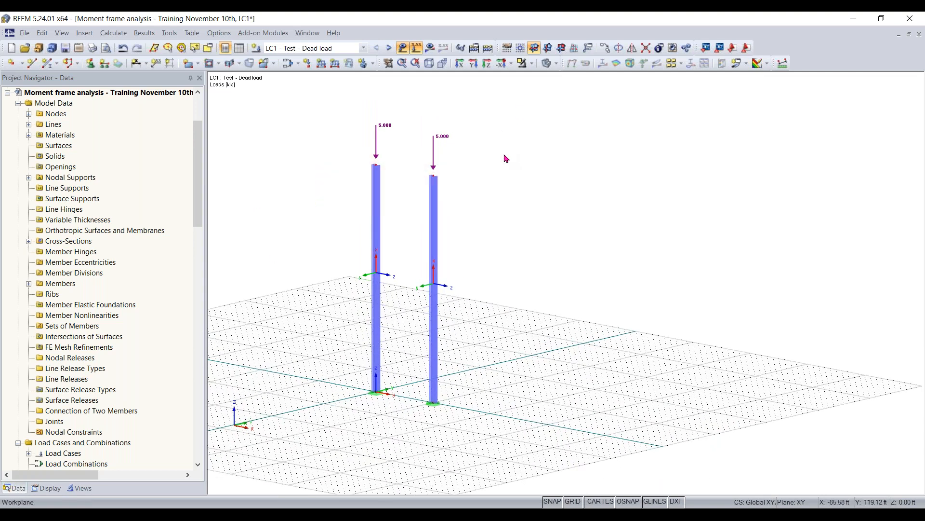
{"action": "double_click", "coordinate": [434, 176]}
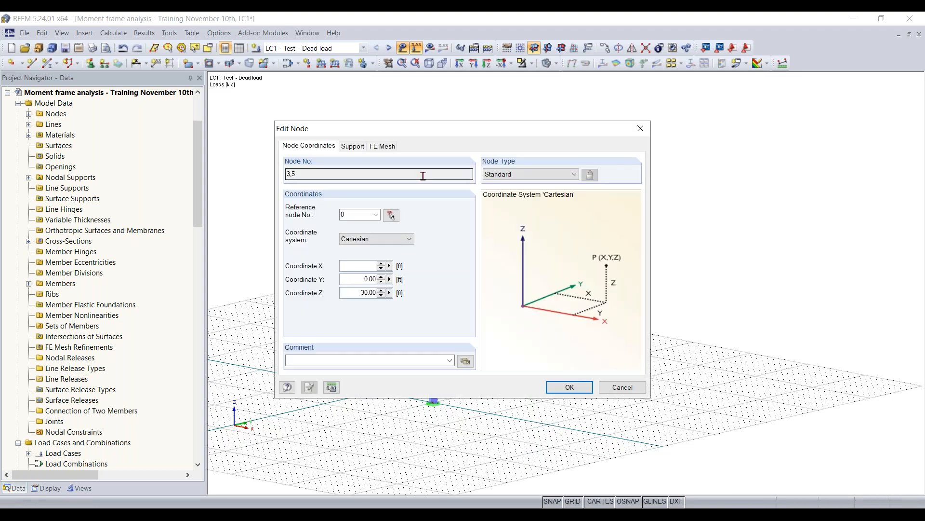
{"action": "left_click", "coordinate": [288, 176]}
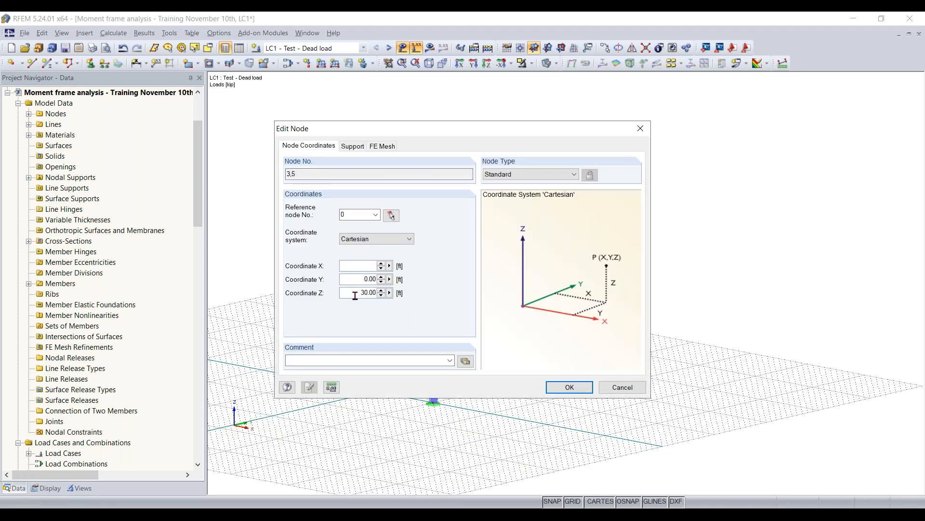
{"action": "double_click", "coordinate": [370, 292]}
{"action": "type", "text": "10"}
{"action": "key", "text": "Return"}
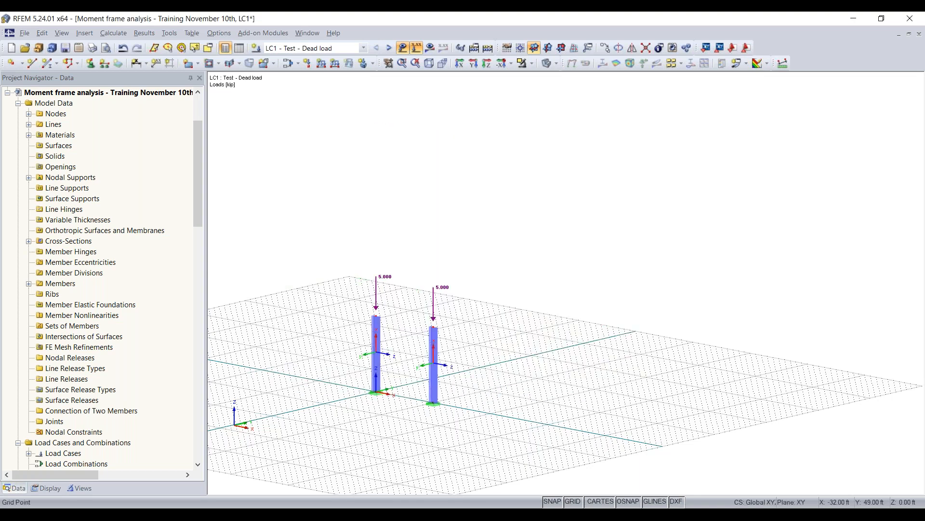
- Start a new beam member and assign it the rolled AISC 15 section W 8x15 in Steel A992
{"action": "scroll", "coordinate": [391, 417], "scroll_direction": "up", "scroll_amount": 5}
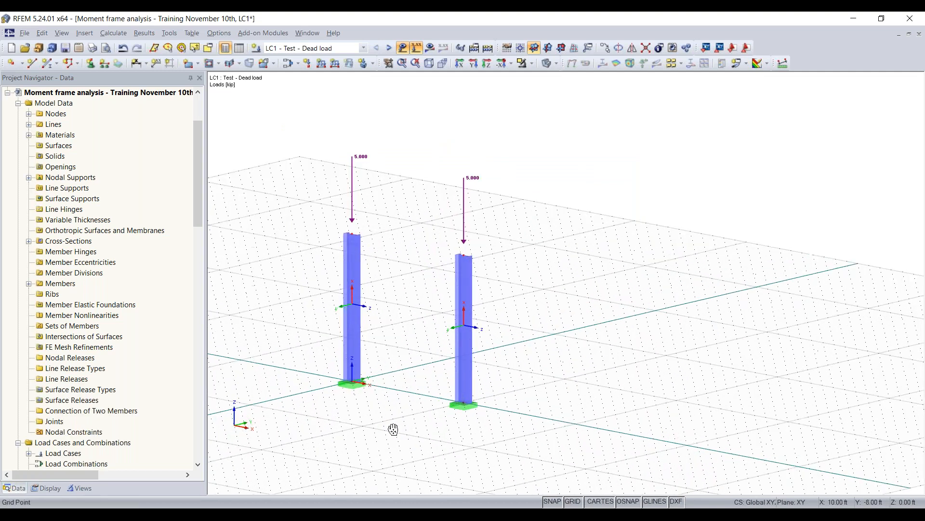
{"action": "middle_click_drag", "start_coordinate": [467, 429], "coordinate": [442, 444]}
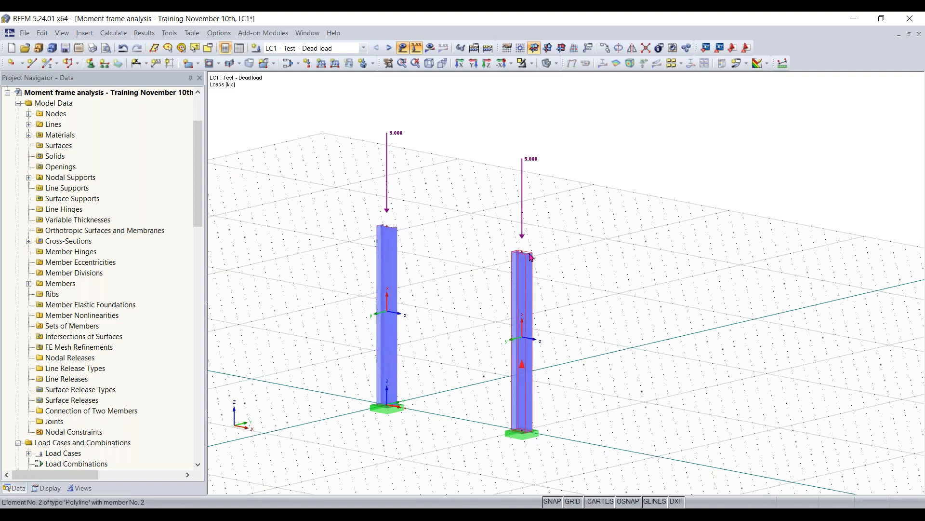
{"action": "left_click", "coordinate": [47, 65]}
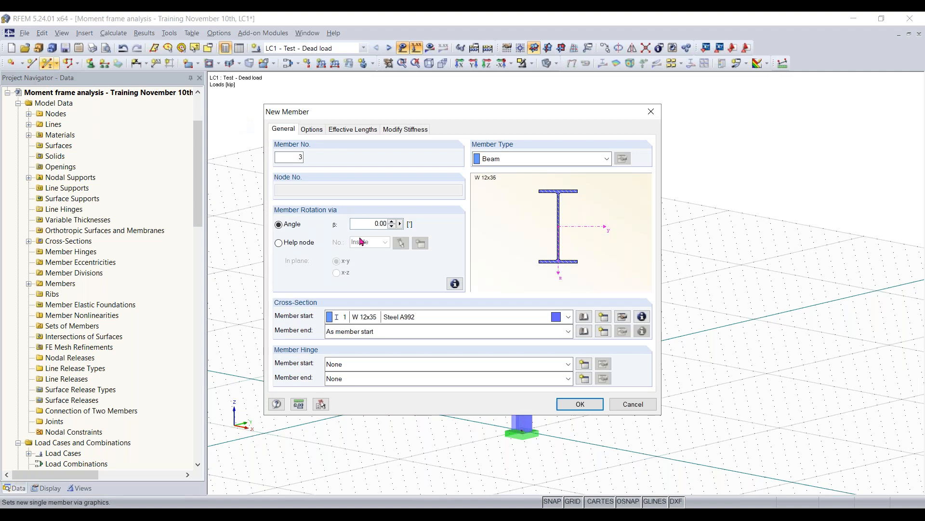
{"action": "left_click", "coordinate": [585, 320]}
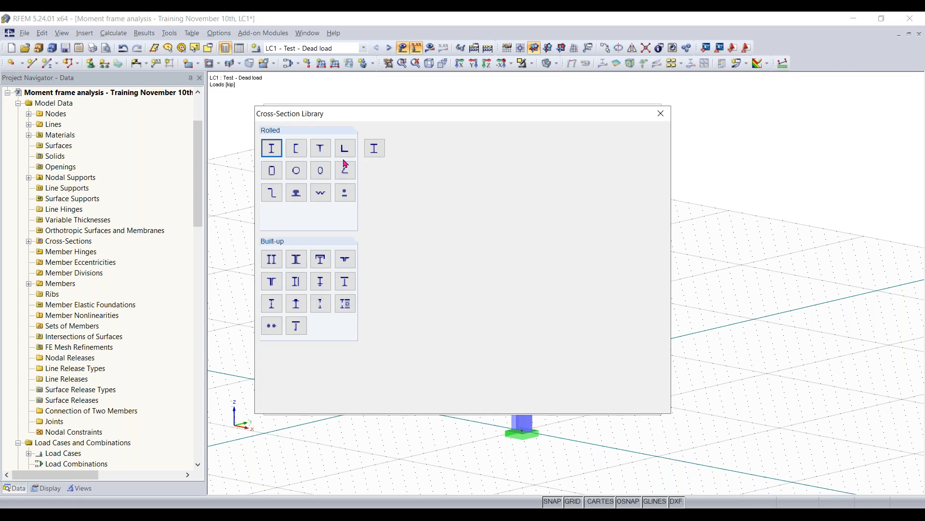
{"action": "left_click", "coordinate": [277, 153]}
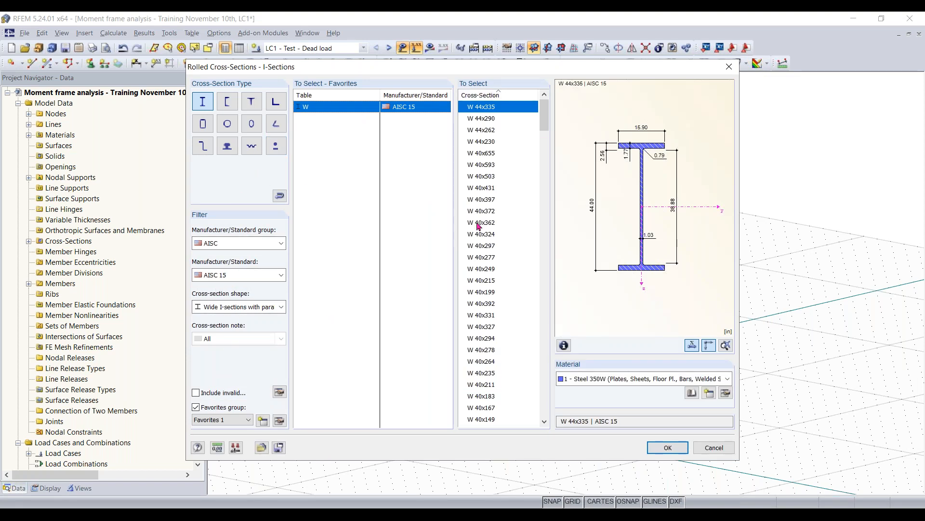
{"action": "scroll", "coordinate": [536, 144], "scroll_direction": "down", "scroll_amount": 3}
{"action": "left_click_drag", "start_coordinate": [545, 137], "coordinate": [543, 402]}
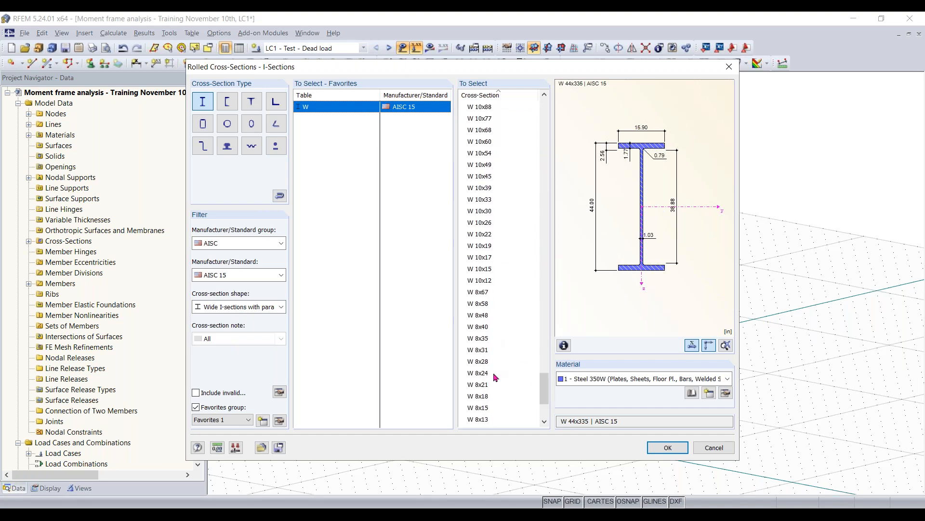
{"action": "left_click", "coordinate": [488, 408]}
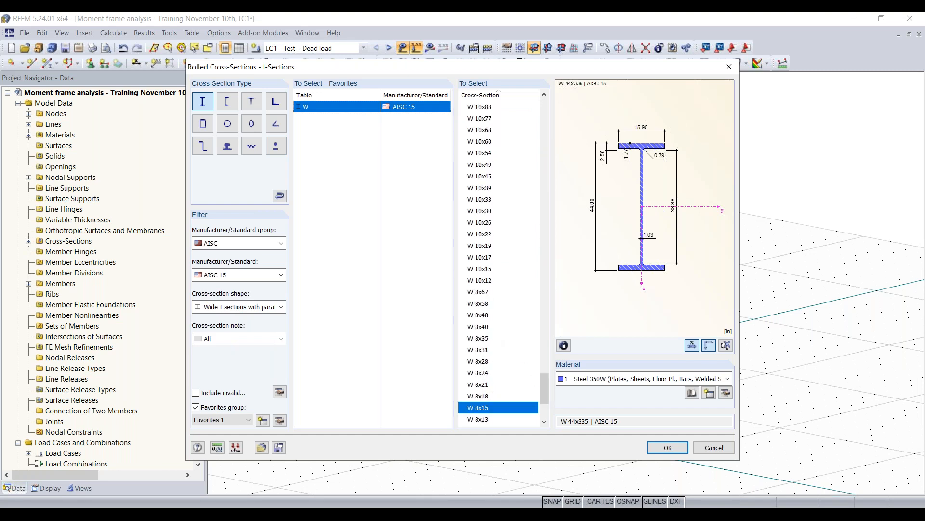
{"action": "left_click", "coordinate": [627, 379]}
{"action": "left_click", "coordinate": [607, 410]}
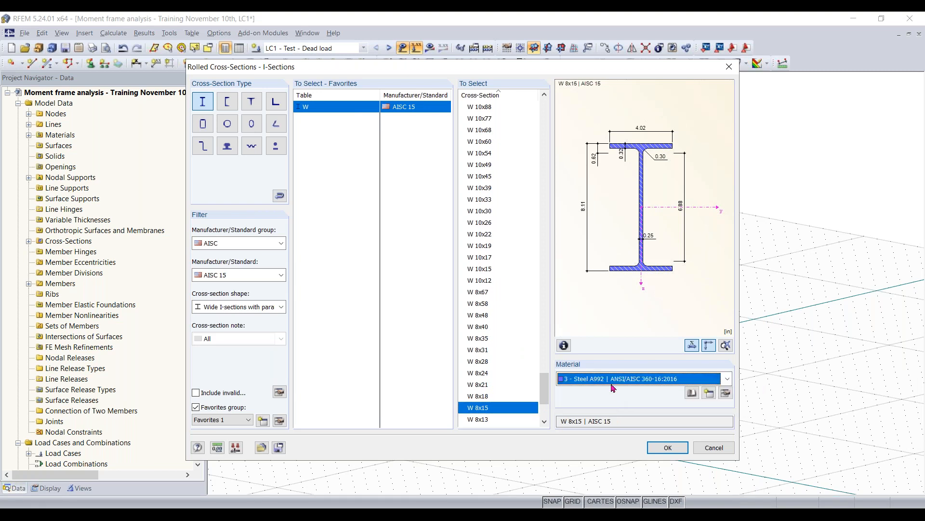
{"action": "left_click", "coordinate": [670, 448]}
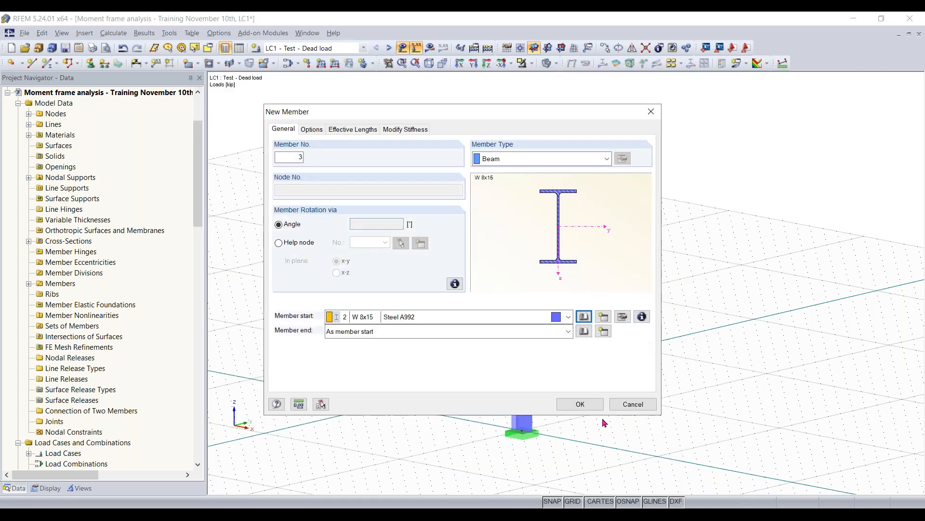
- Place the W 8x15 beam between the top nodes of the two columns
{"action": "left_click", "coordinate": [583, 404]}
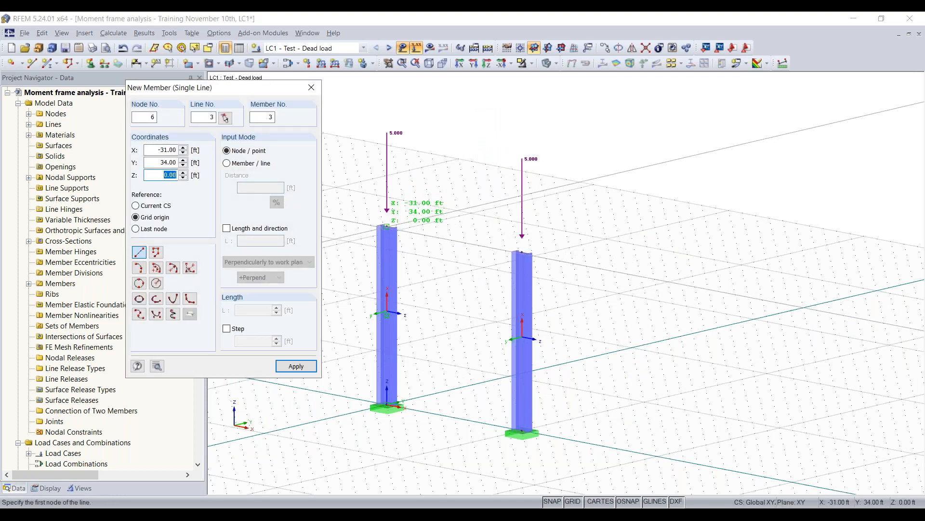
{"action": "left_click", "coordinate": [387, 226]}
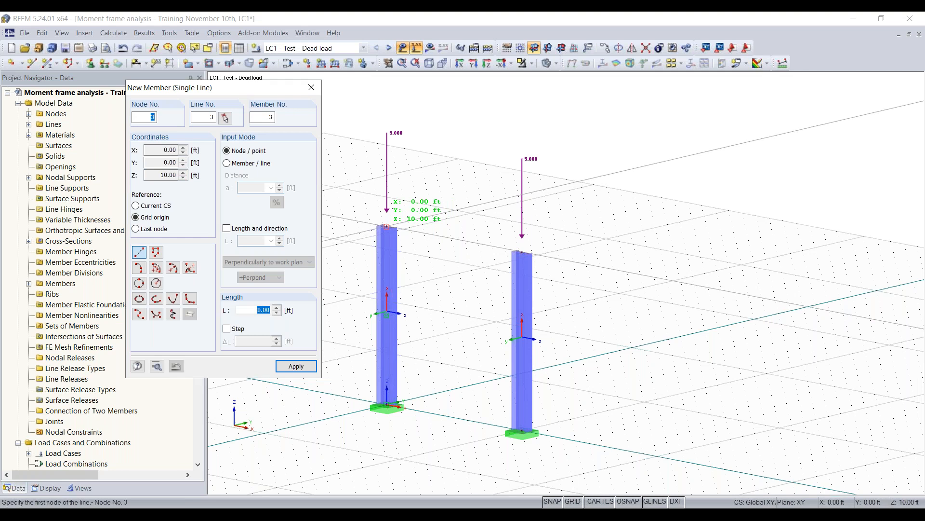
{"action": "left_click", "coordinate": [530, 248]}
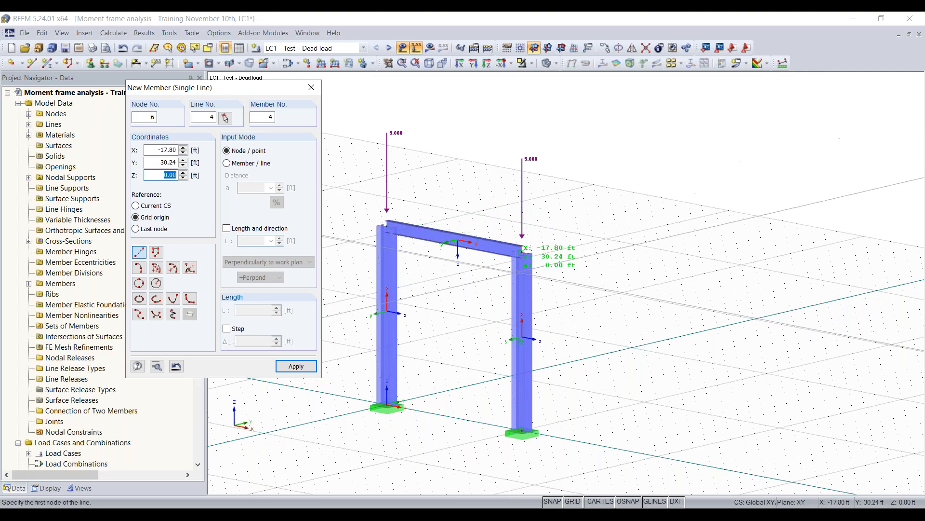
{"action": "key", "text": "Escape"}
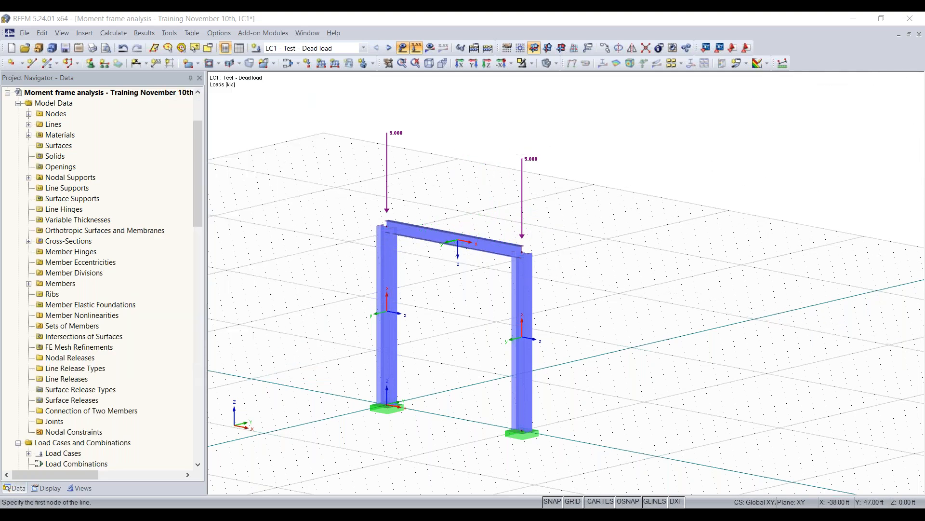
- Apply a uniform downward member load of 3 kip/ft in the global ZL direction to the connecting beam
{"action": "middle_click_drag", "start_coordinate": [475, 310], "coordinate": [427, 305], "text": "ctrl"}
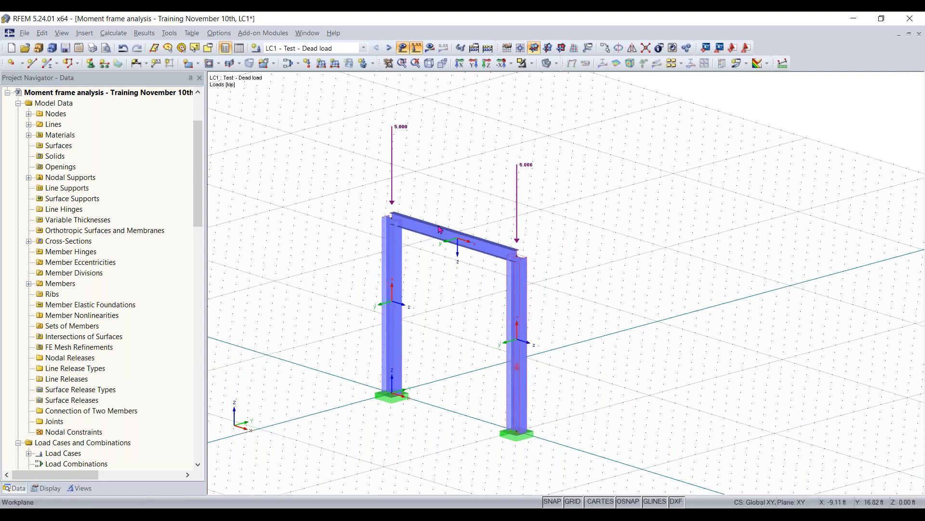
{"action": "middle_click_drag", "start_coordinate": [463, 203], "coordinate": [465, 176], "text": "ctrl"}
{"action": "right_click", "coordinate": [464, 176]}
{"action": "left_click", "coordinate": [451, 172]}
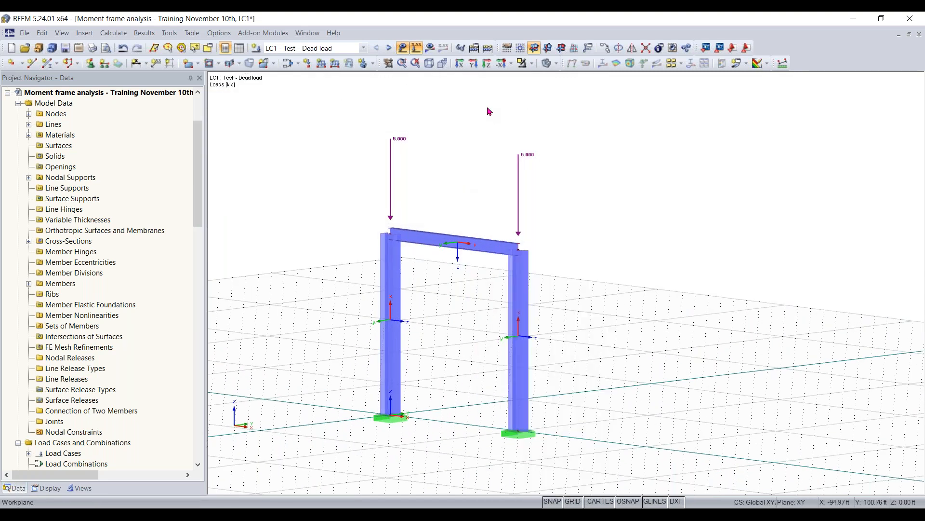
{"action": "left_click", "coordinate": [321, 63]}
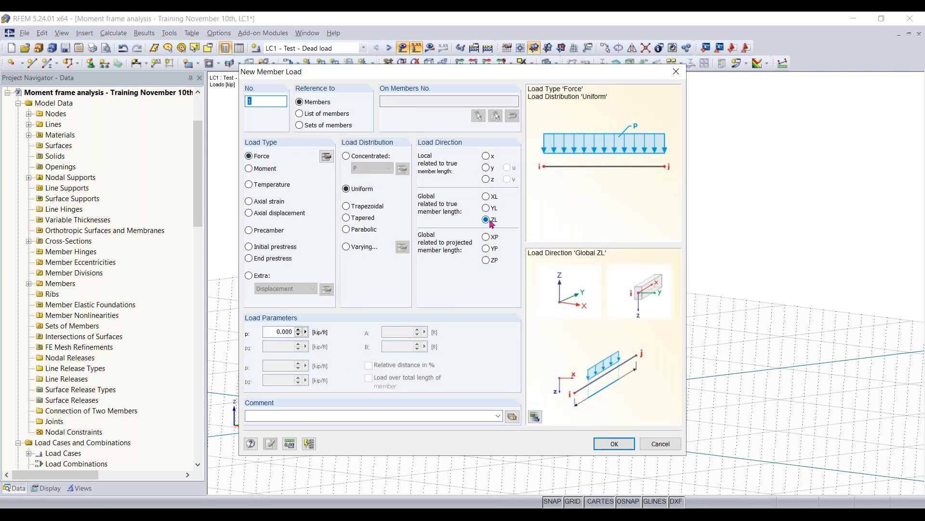
{"action": "left_click", "coordinate": [280, 331]}
{"action": "type", "text": "-"}
{"action": "left_click", "coordinate": [615, 444]}
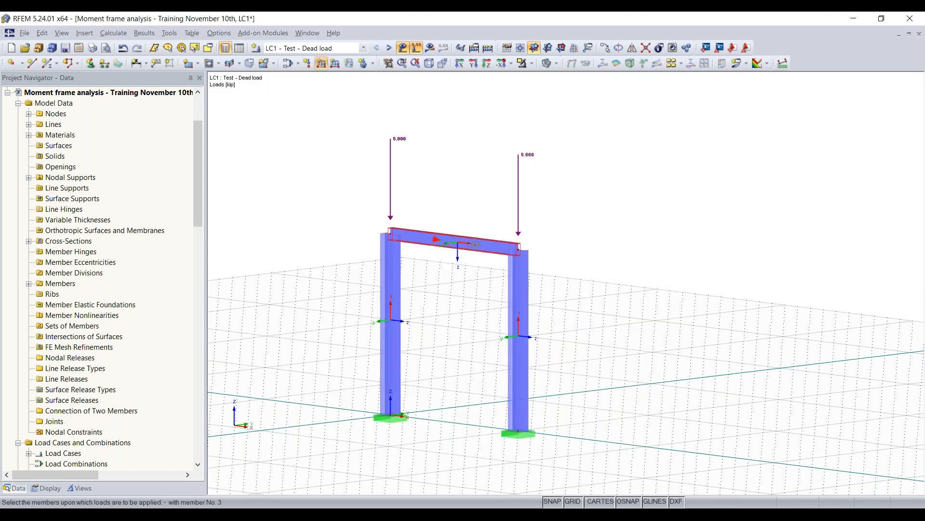
{"action": "left_click", "coordinate": [476, 244]}
{"action": "key", "text": "Escape"}
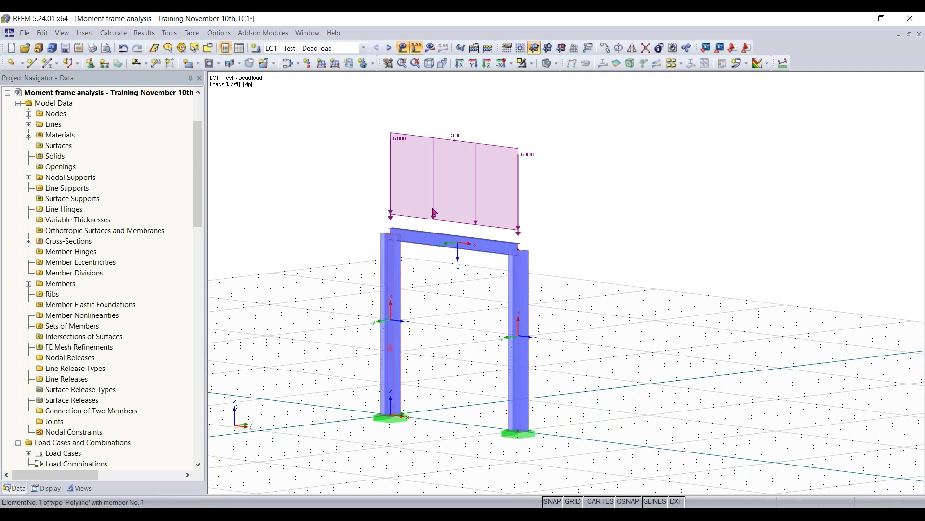
- Run the calculation of load case LC1 - Test - Dead load and show its results
{"action": "middle_click_drag", "start_coordinate": [606, 256], "coordinate": [645, 294], "text": "ctrl"}
{"action": "right_click_drag", "start_coordinate": [645, 294], "coordinate": [656, 313]}
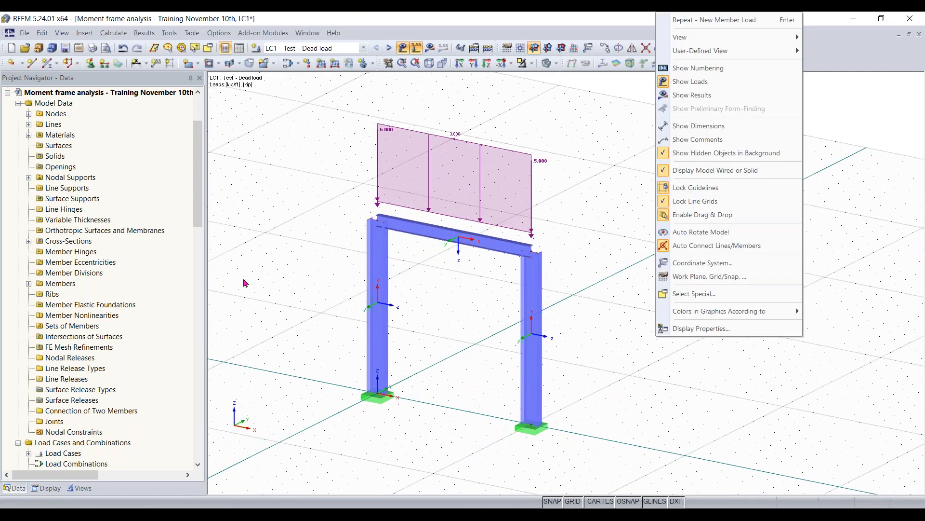
{"action": "left_click", "coordinate": [448, 103]}
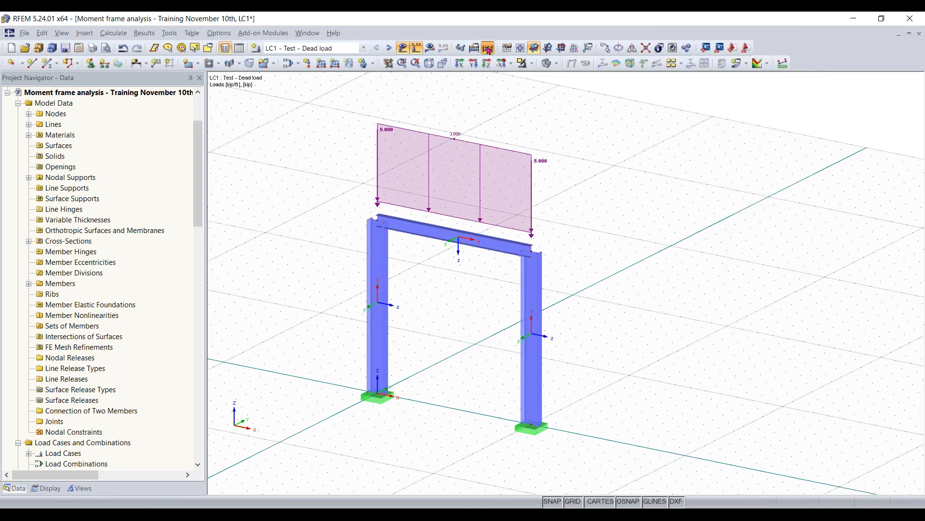
{"action": "left_click", "coordinate": [488, 48]}
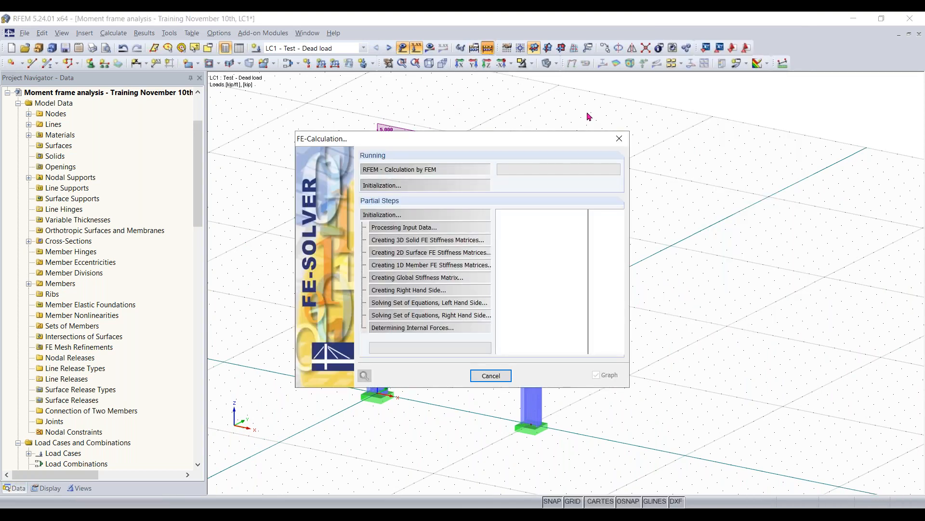
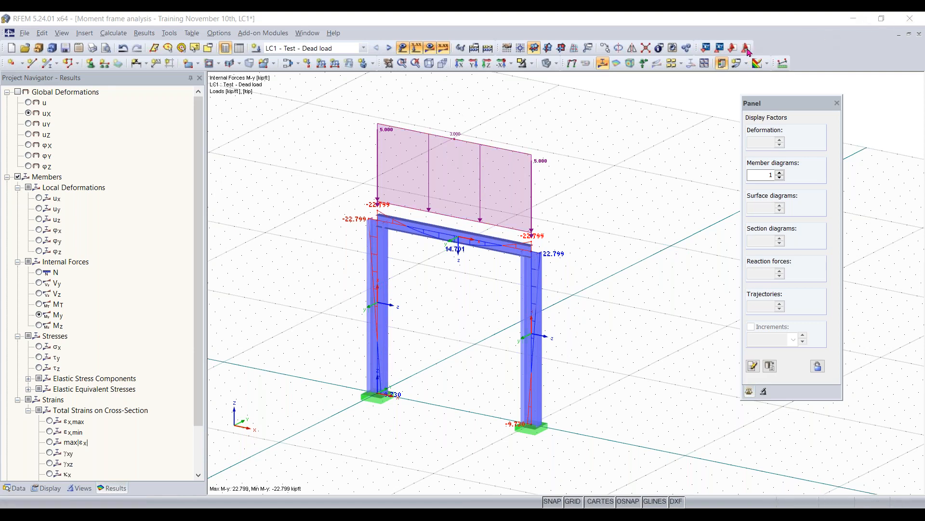
- Display the members' axial force N and shear force Vz diagrams for the dead load case
{"action": "middle_click_drag", "start_coordinate": [458, 323], "coordinate": [501, 311]}
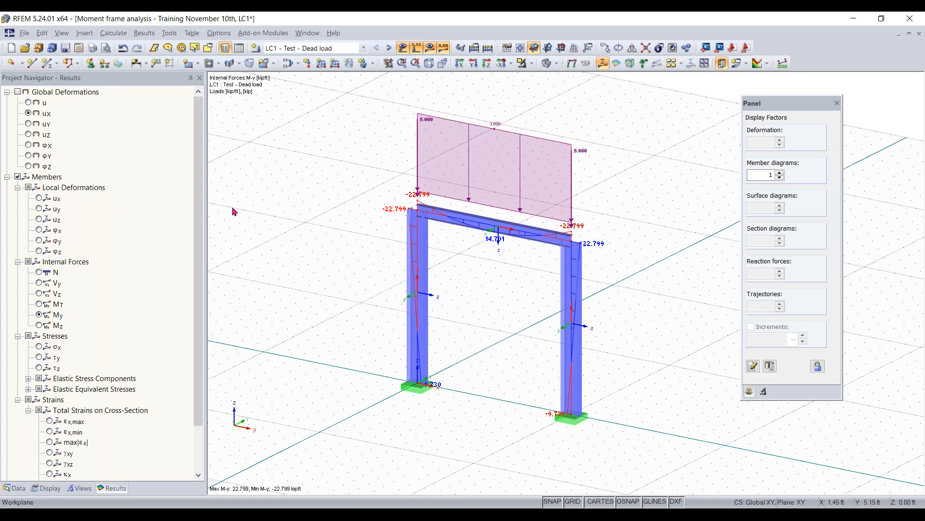
{"action": "scroll", "coordinate": [55, 260], "scroll_direction": "down", "scroll_amount": 1}
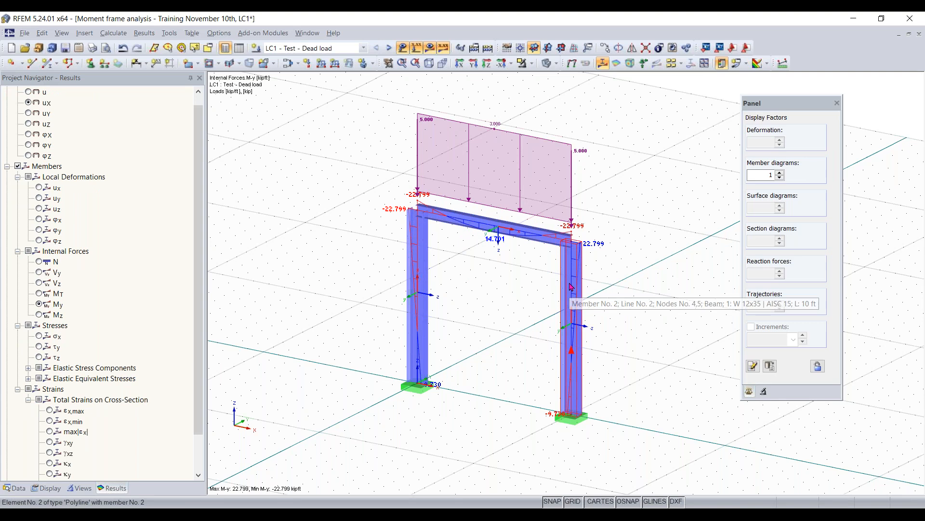
{"action": "left_click", "coordinate": [47, 263]}
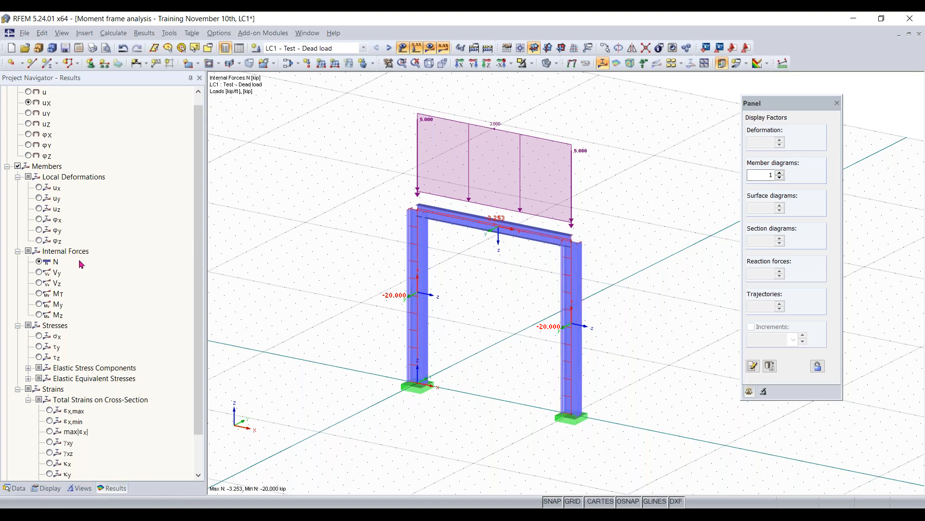
{"action": "left_click", "coordinate": [39, 283]}
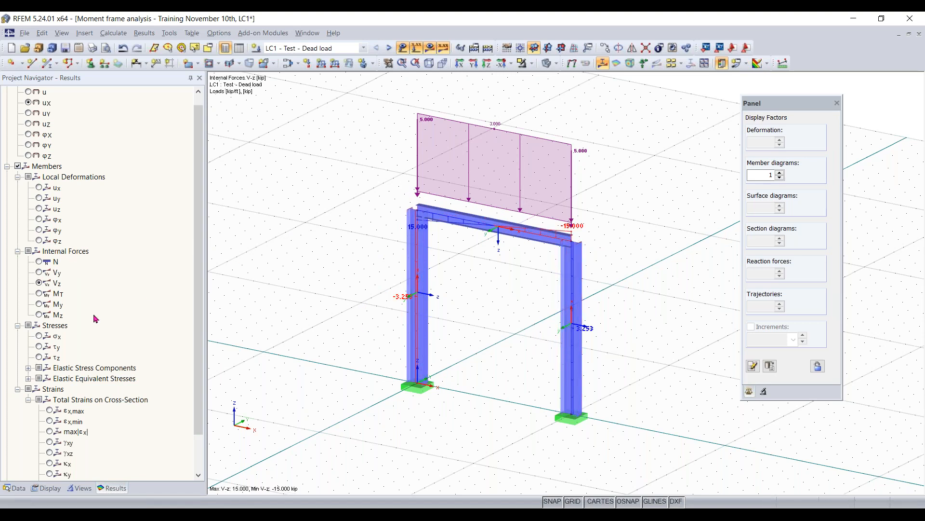
- Turn on the global deformations and show the total deformation u of the frame
{"action": "scroll", "coordinate": [96, 319], "scroll_direction": "up", "scroll_amount": 1}
{"action": "left_click", "coordinate": [18, 92]}
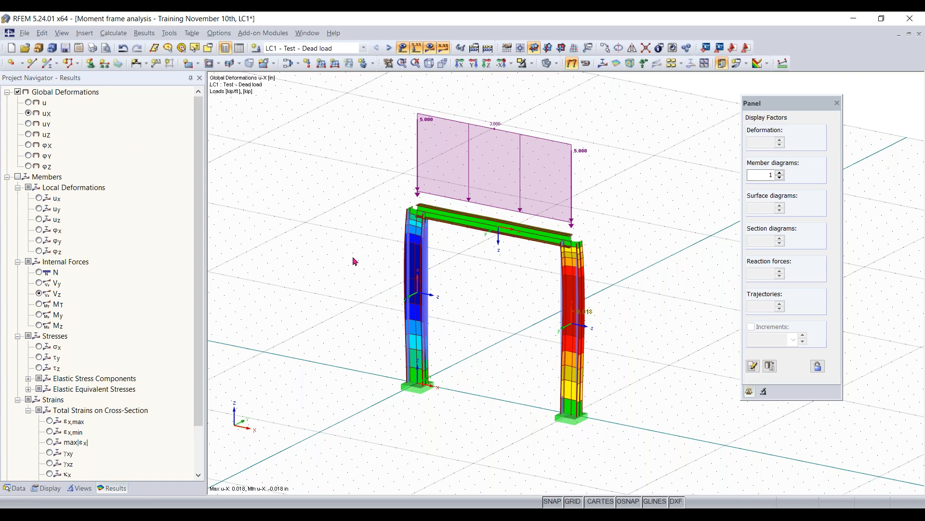
{"action": "left_click", "coordinate": [29, 103]}
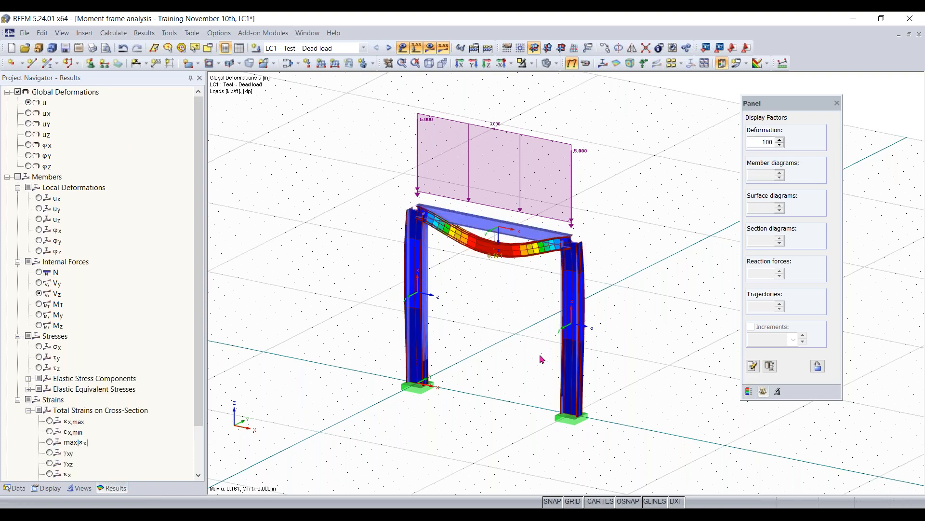
{"action": "middle_click_drag", "start_coordinate": [528, 322], "coordinate": [497, 272], "text": "ctrl"}
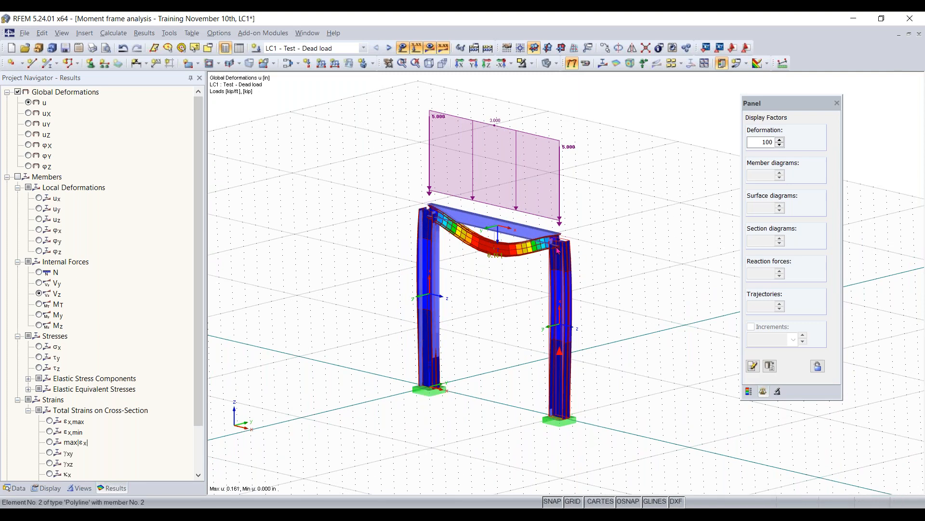
- Turn on the nodal support reactions at the column bases, including the moments Mx', My' and Mz'
{"action": "scroll", "coordinate": [162, 275], "scroll_direction": "down", "scroll_amount": 2}
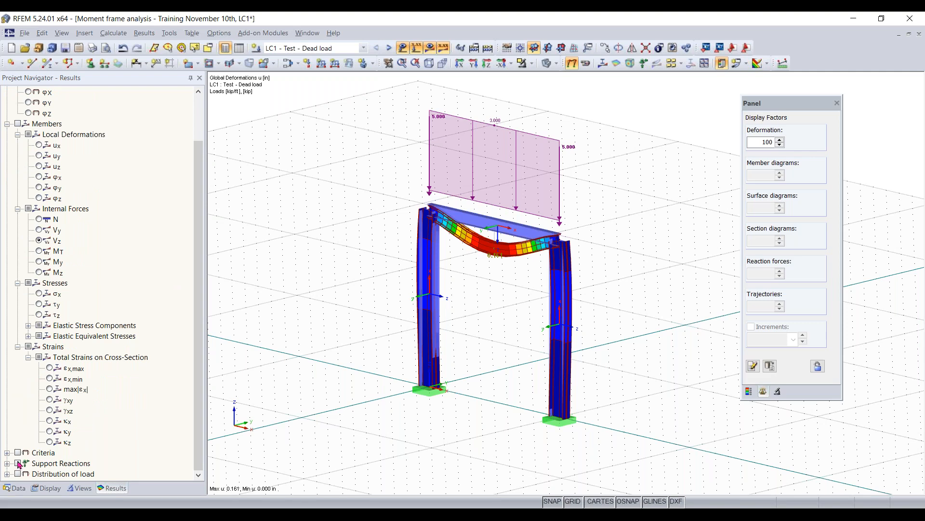
{"action": "left_click", "coordinate": [17, 463]}
{"action": "scroll", "coordinate": [45, 408], "scroll_direction": "down", "scroll_amount": 1}
{"action": "middle_click_drag", "start_coordinate": [382, 374], "coordinate": [383, 210]}
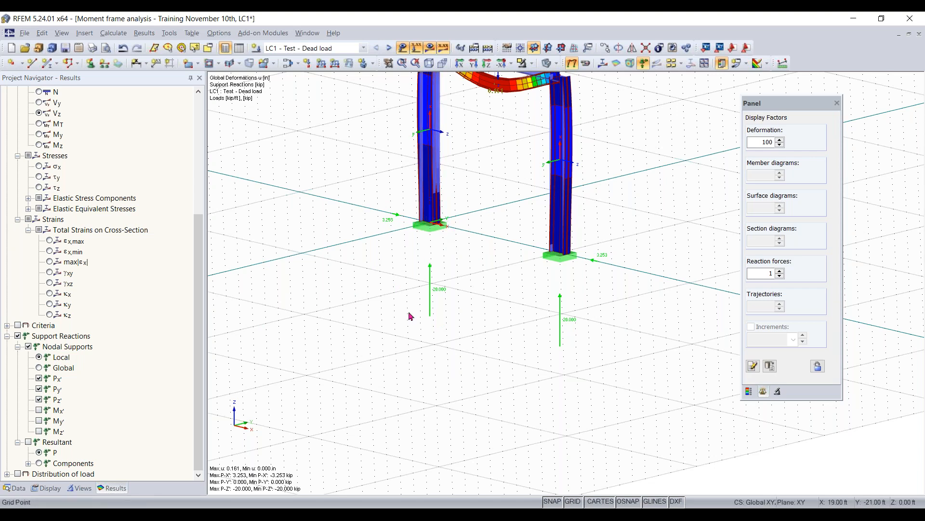
{"action": "left_click", "coordinate": [40, 410]}
{"action": "left_click", "coordinate": [39, 421]}
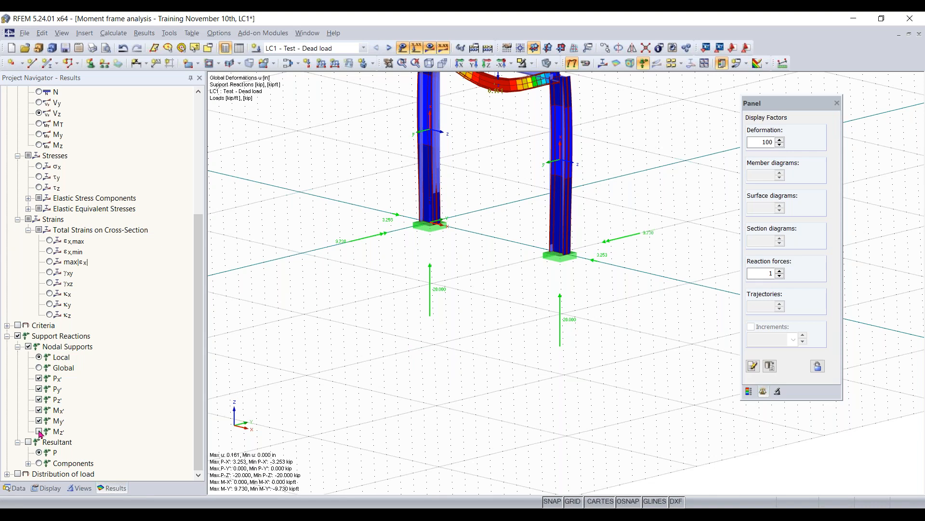
- Hide the support forces Px', Py' and Pz' and inspect the reaction moments at both column bases
{"action": "left_click", "coordinate": [39, 400]}
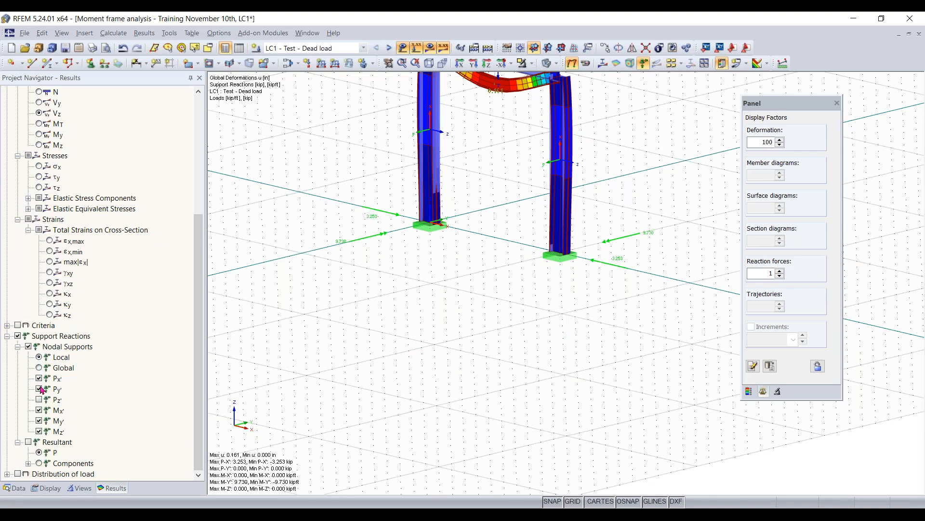
{"action": "left_click", "coordinate": [40, 389]}
{"action": "left_click", "coordinate": [39, 379]}
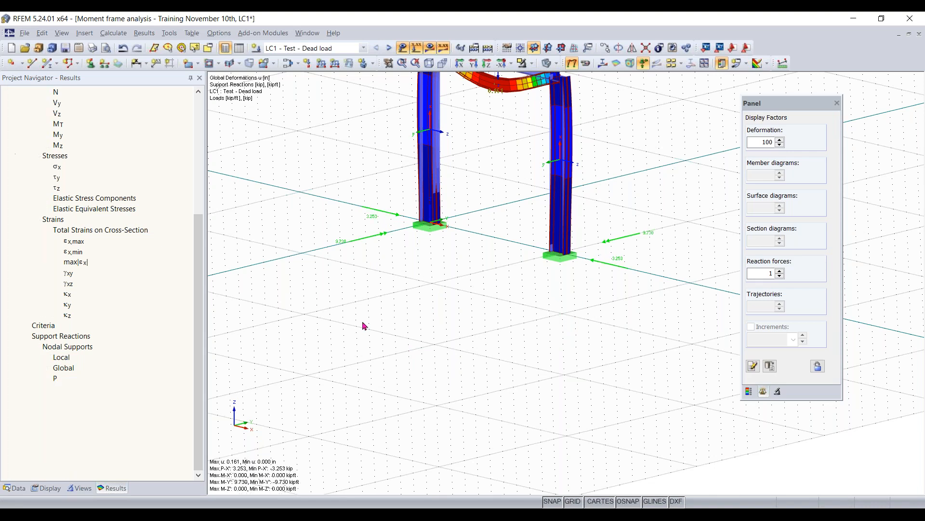
{"action": "middle_click_drag", "start_coordinate": [455, 265], "coordinate": [305, 296]}
{"action": "mouse_move", "coordinate": [506, 281]}
{"action": "middle_mouse_down", "text": "ctrl"}
{"action": "mouse_move", "coordinate": [529, 273]}
{"action": "mouse_move", "coordinate": [503, 285]}
{"action": "middle_mouse_up", "text": "ctrl"}
{"action": "middle_click_drag", "start_coordinate": [413, 315], "coordinate": [400, 336], "text": "ctrl"}
{"action": "right_click", "coordinate": [400, 336]}
{"action": "left_click", "coordinate": [376, 281]}
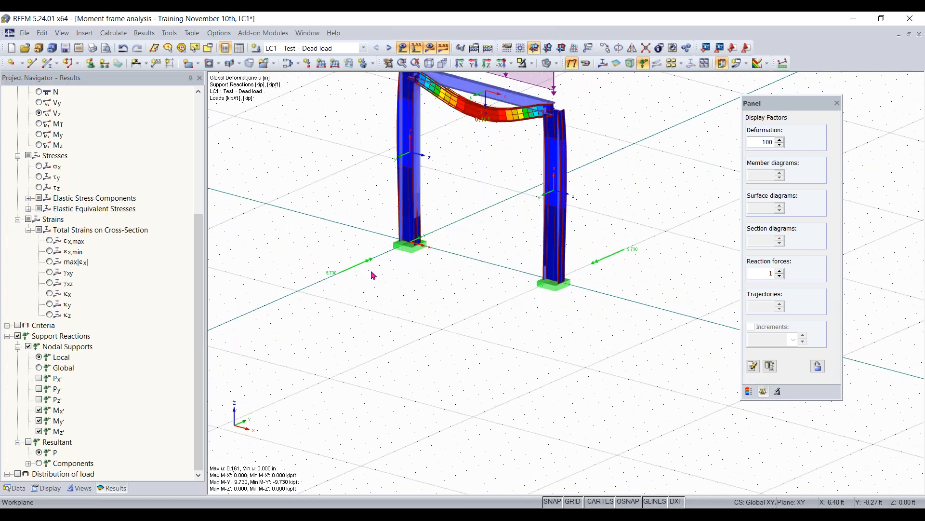
{"action": "scroll", "coordinate": [372, 265], "scroll_direction": "up", "scroll_amount": 3}
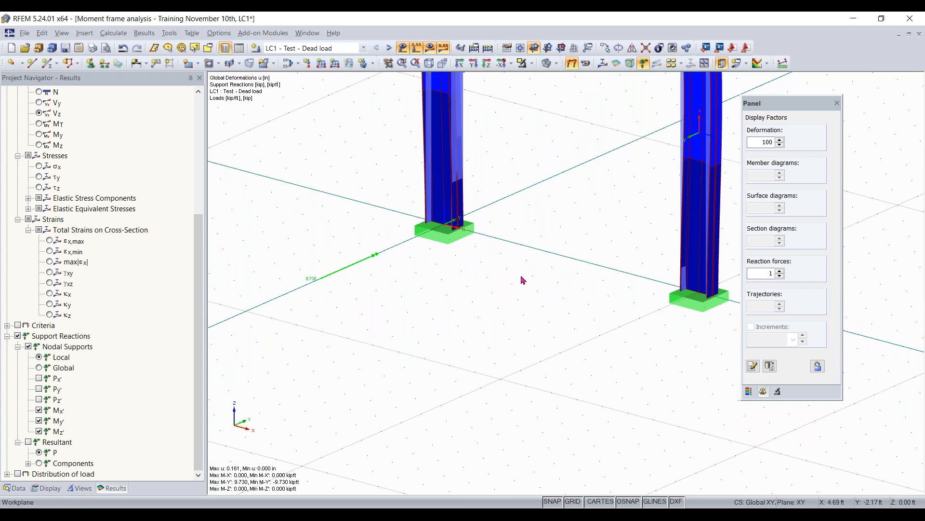
{"action": "scroll", "coordinate": [523, 277], "scroll_direction": "down", "scroll_amount": 5}
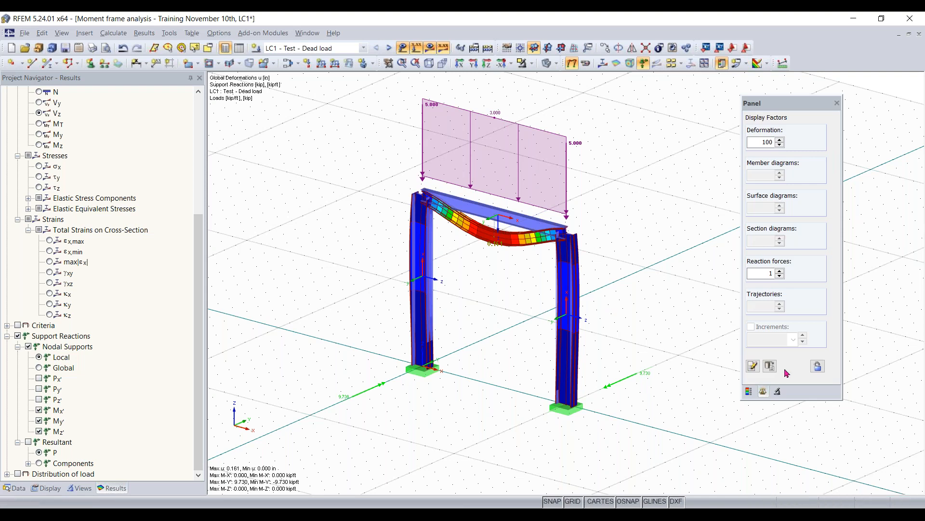
- Show the color scale for the global deformations u
{"action": "left_click", "coordinate": [749, 391]}
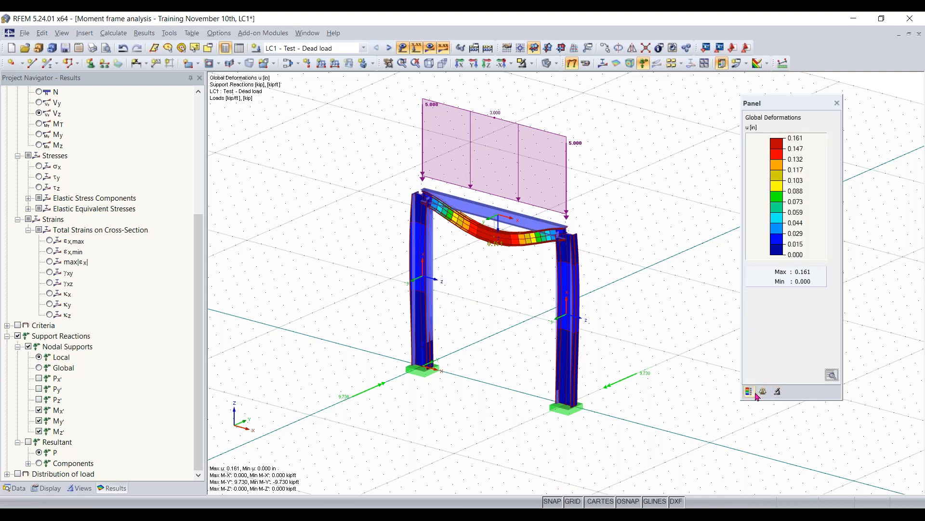
{"action": "left_click", "coordinate": [765, 391]}
{"action": "left_click", "coordinate": [749, 392]}
- Switch the displayed results to RF-STABILITY CA1 - Stability analysis and show its eigenvector display factors
{"action": "left_click", "coordinate": [364, 48]}
{"action": "left_click", "coordinate": [305, 65]}
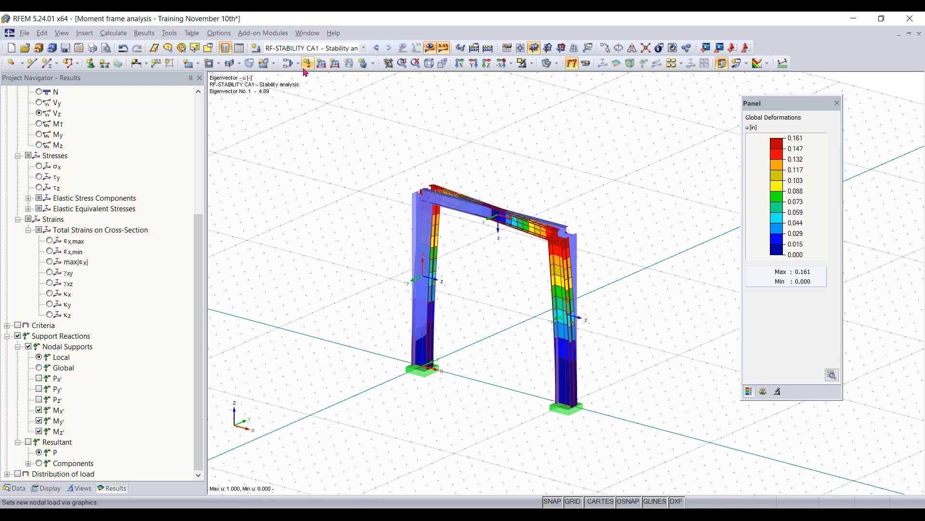
{"action": "left_click", "coordinate": [763, 391]}
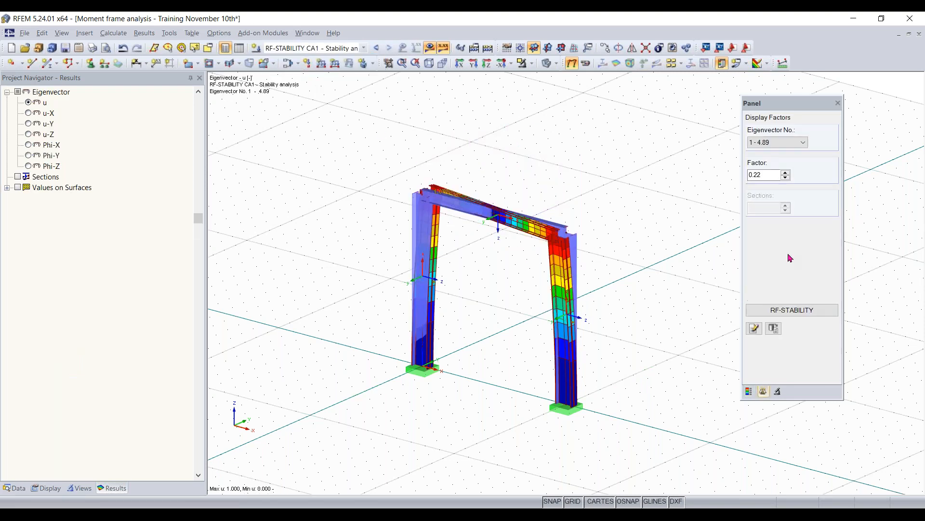
{"action": "middle_click_drag", "start_coordinate": [645, 236], "coordinate": [596, 232], "text": "ctrl"}
- Review the effective lengths and critical load factors in RF-STABILITY and return to the model
{"action": "left_click", "coordinate": [794, 311]}
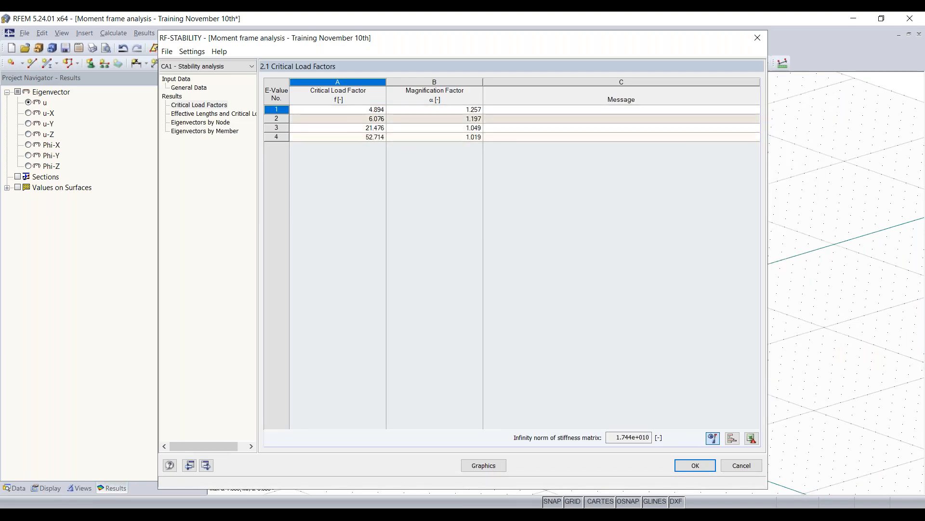
{"action": "left_click", "coordinate": [217, 115]}
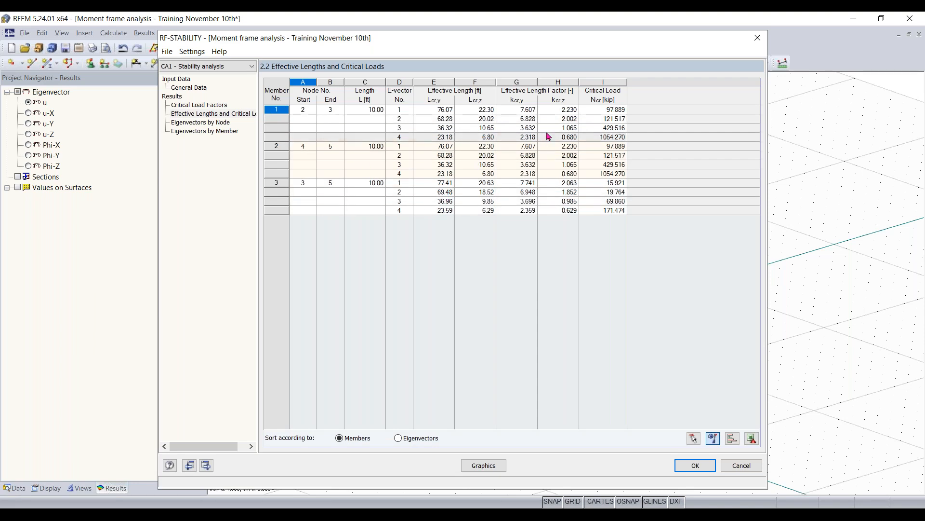
{"action": "left_click", "coordinate": [223, 104]}
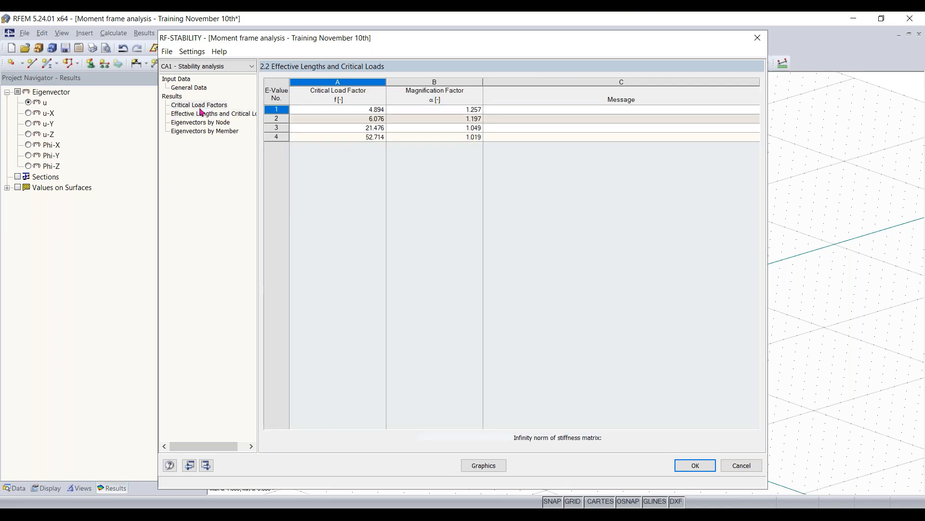
{"action": "left_click", "coordinate": [695, 467]}
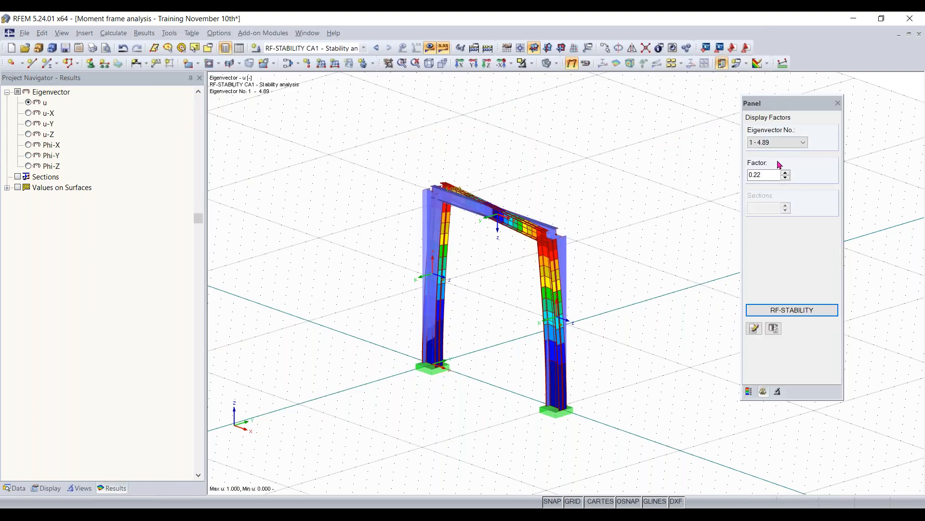
- Display the buckling shapes of eigenvectors 2, 3 and 4, and return to eigenvector 2 for closer inspection
{"action": "left_click", "coordinate": [777, 143]}
{"action": "left_click", "coordinate": [777, 160]}
{"action": "left_click", "coordinate": [777, 142]}
{"action": "left_click", "coordinate": [775, 168]}
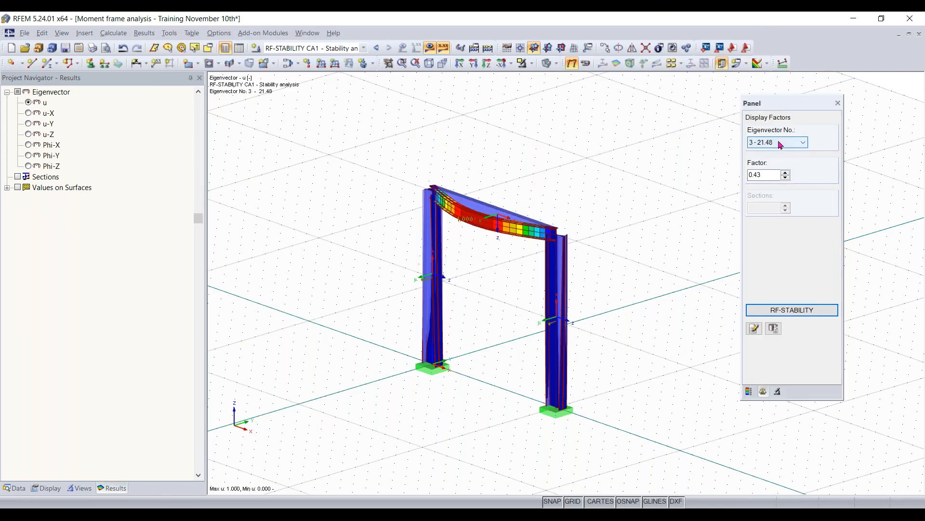
{"action": "left_click", "coordinate": [780, 143]}
{"action": "left_click", "coordinate": [776, 177]}
{"action": "left_click", "coordinate": [771, 144]}
{"action": "left_click", "coordinate": [775, 161]}
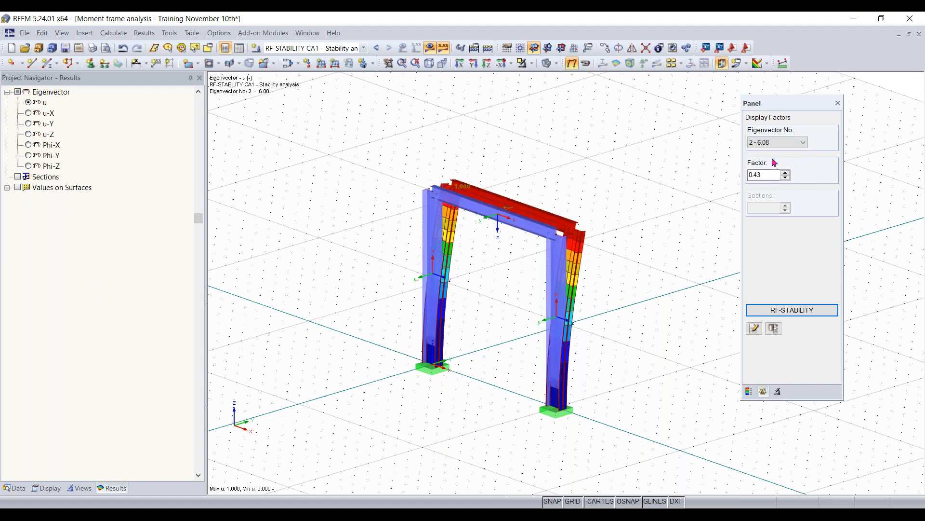
{"action": "middle_click_drag", "start_coordinate": [671, 231], "coordinate": [714, 197], "text": "ctrl"}
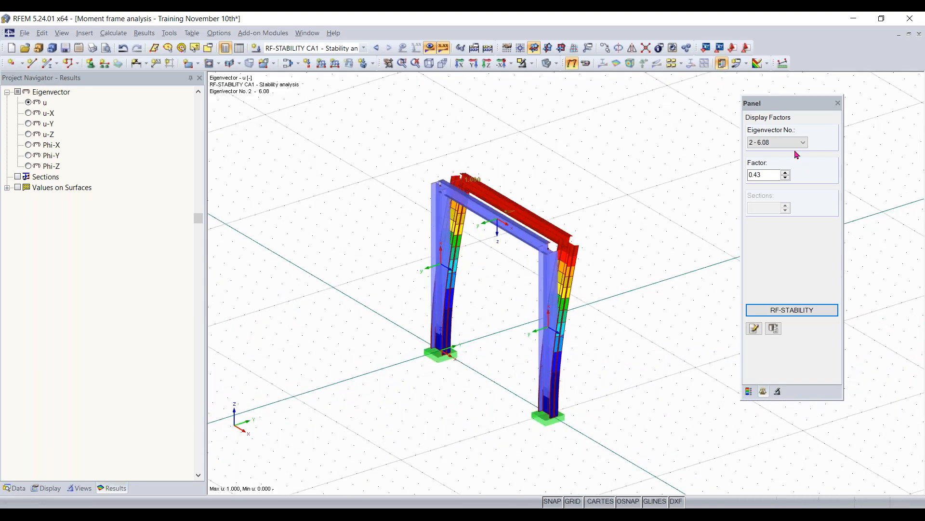
- Compare the buckling shapes of eigenvectors 1 and 3, ending on eigenvector 3
{"action": "left_click", "coordinate": [796, 143]}
{"action": "left_click", "coordinate": [771, 153]}
{"action": "left_click", "coordinate": [781, 143]}
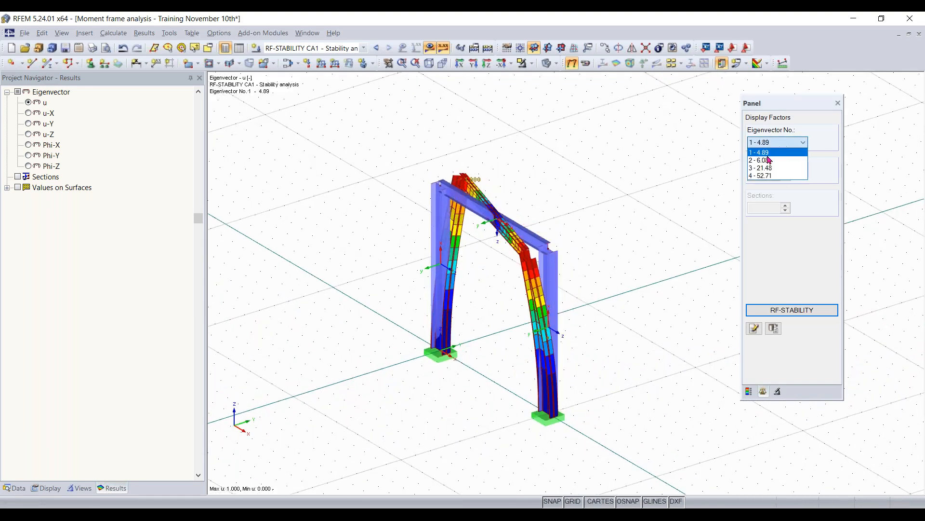
{"action": "left_click", "coordinate": [765, 167]}
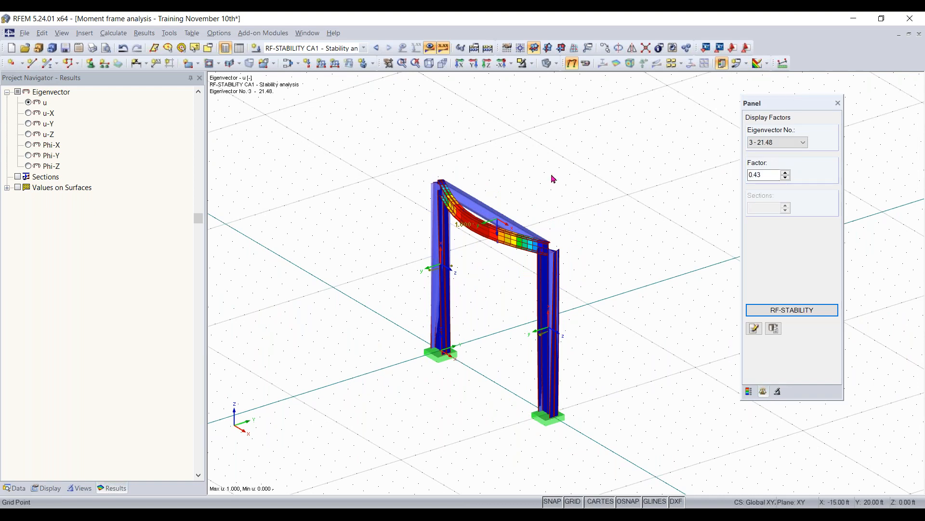
{"action": "mouse_move", "coordinate": [322, 346]}
{"action": "middle_mouse_down", "text": "ctrl"}
{"action": "mouse_move", "coordinate": [438, 291]}
{"action": "mouse_move", "coordinate": [324, 346]}
{"action": "middle_mouse_up", "text": "ctrl"}
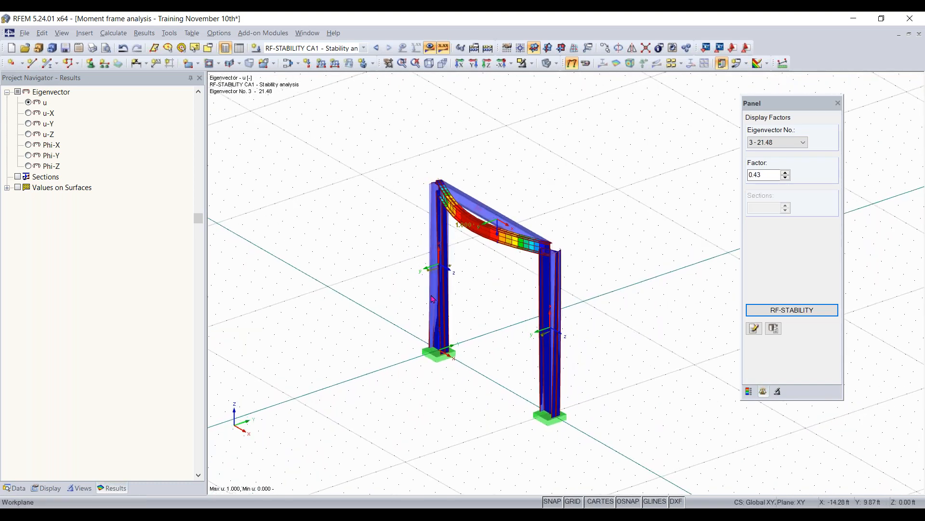
- Select the two top nodes of the frame and start a new nodal support on nodes 3,5
{"action": "right_click_drag", "start_coordinate": [488, 311], "coordinate": [572, 336]}
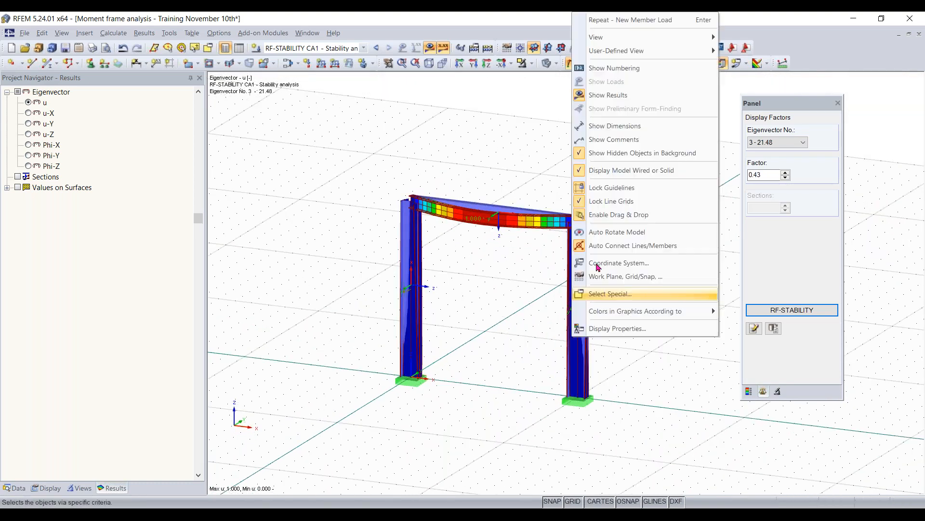
{"action": "left_click", "coordinate": [467, 158]}
{"action": "left_click_drag", "start_coordinate": [653, 159], "coordinate": [452, 124]}
{"action": "left_click_drag", "start_coordinate": [332, 243], "coordinate": [651, 178]}
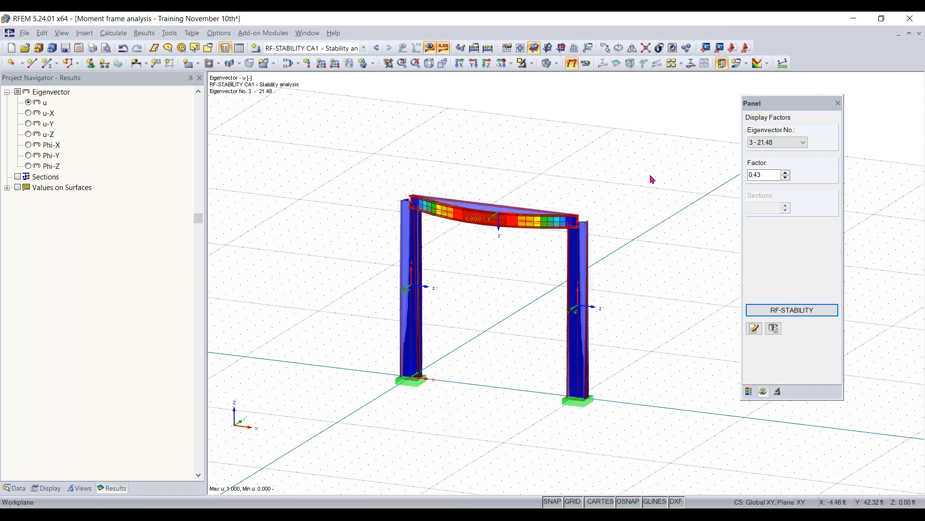
{"action": "left_click", "coordinate": [573, 161]}
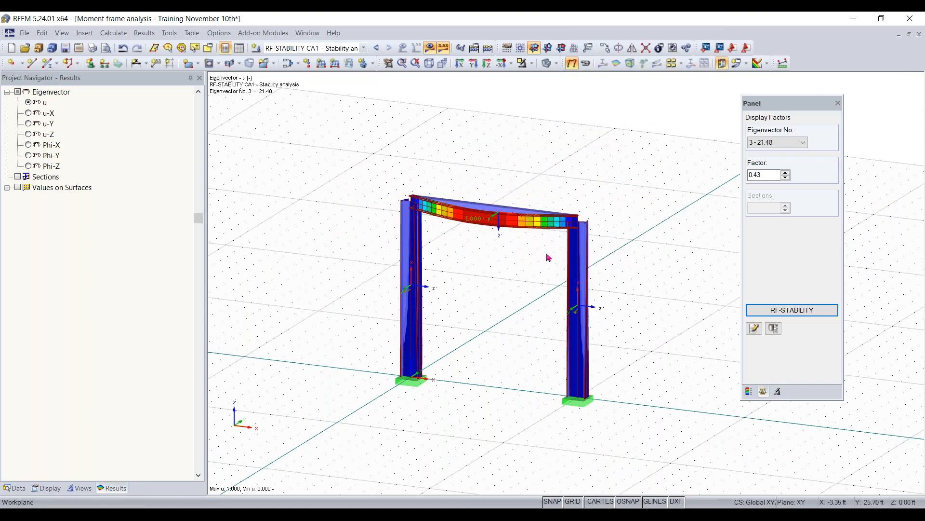
{"action": "left_click_drag", "start_coordinate": [379, 226], "coordinate": [498, 159]}
{"action": "left_click", "coordinate": [90, 66]}
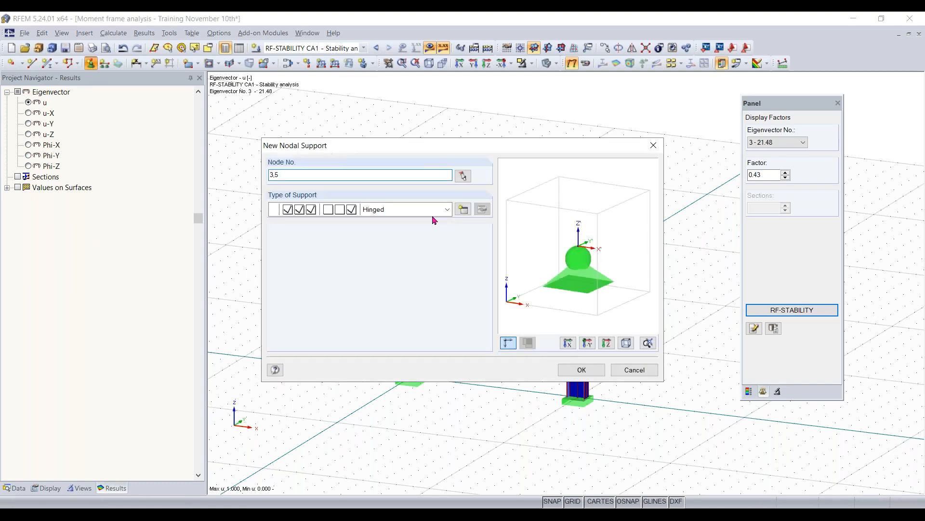
- Define a new support type fixed only in uY, with uX, uZ and all rotations free, and assign it to nodes 3,5
{"action": "left_click", "coordinate": [463, 209]}
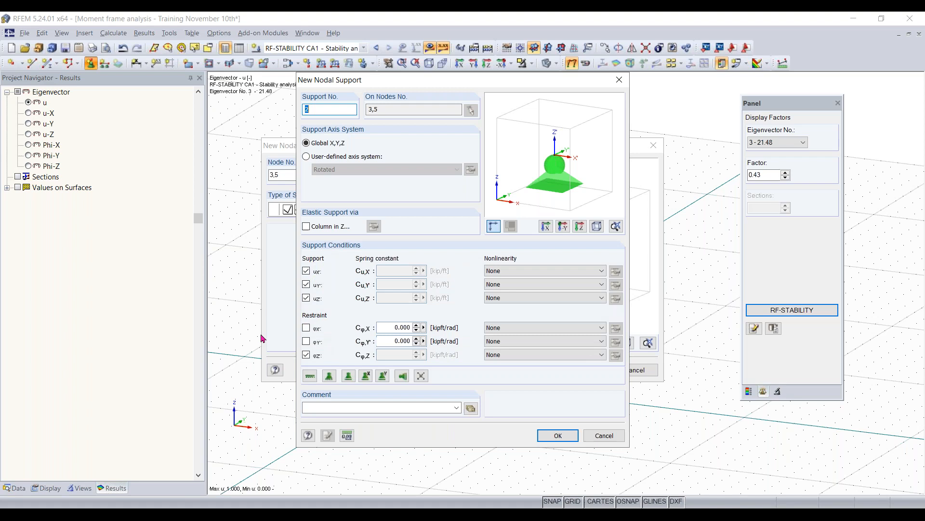
{"action": "left_click", "coordinate": [306, 356]}
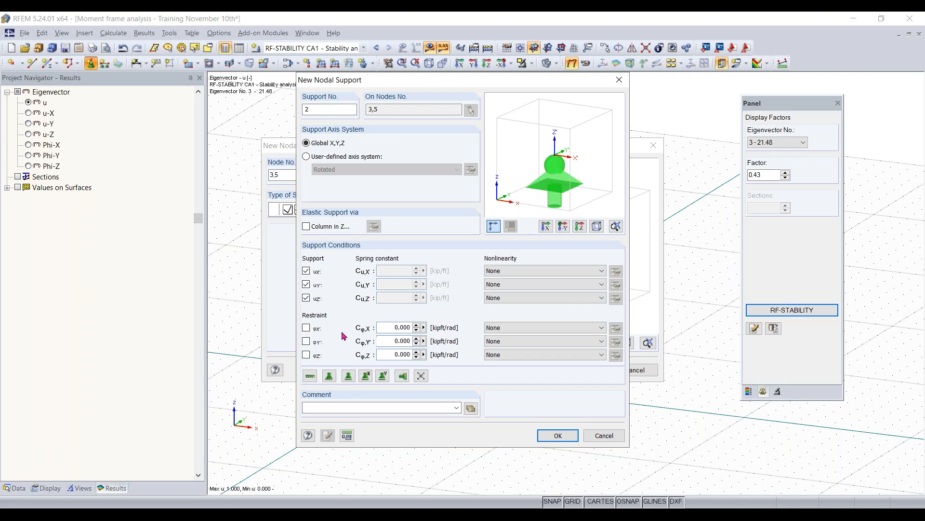
{"action": "left_click", "coordinate": [306, 271]}
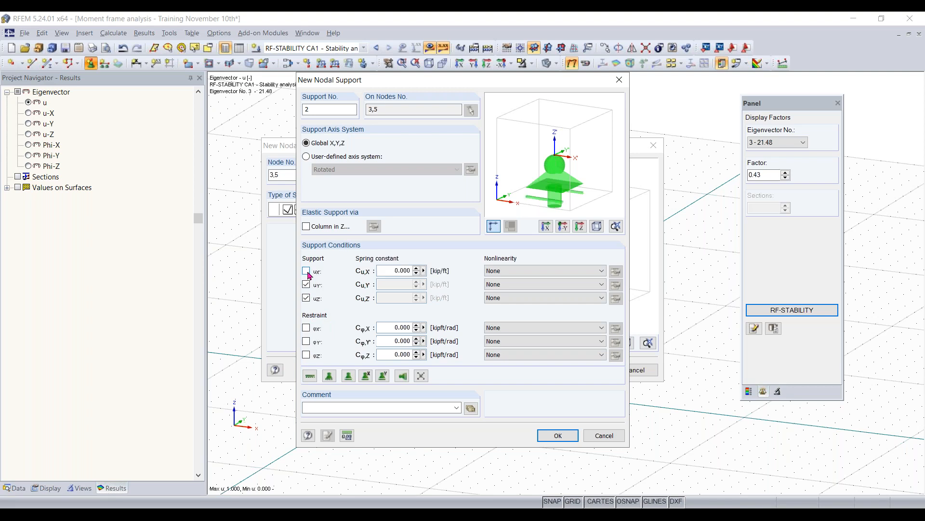
{"action": "left_click", "coordinate": [306, 298]}
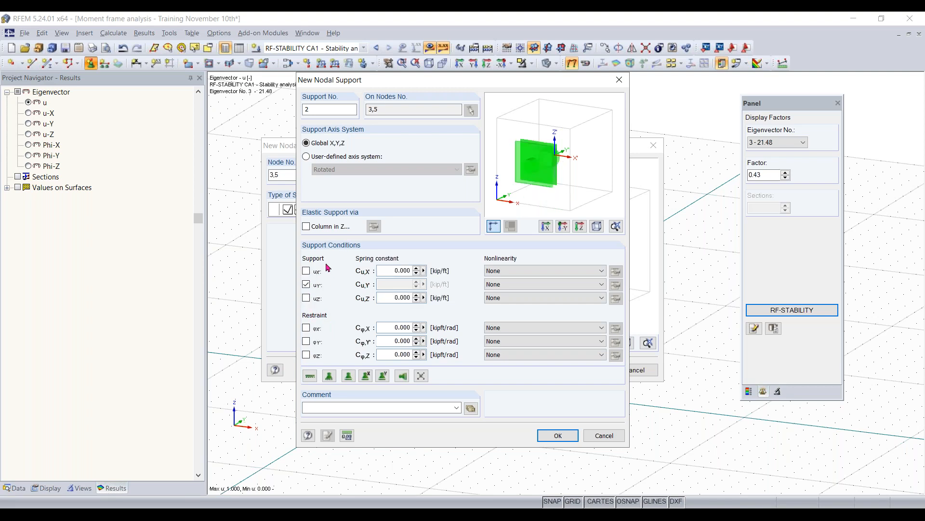
{"action": "left_click", "coordinate": [558, 436]}
{"action": "left_click", "coordinate": [582, 370]}
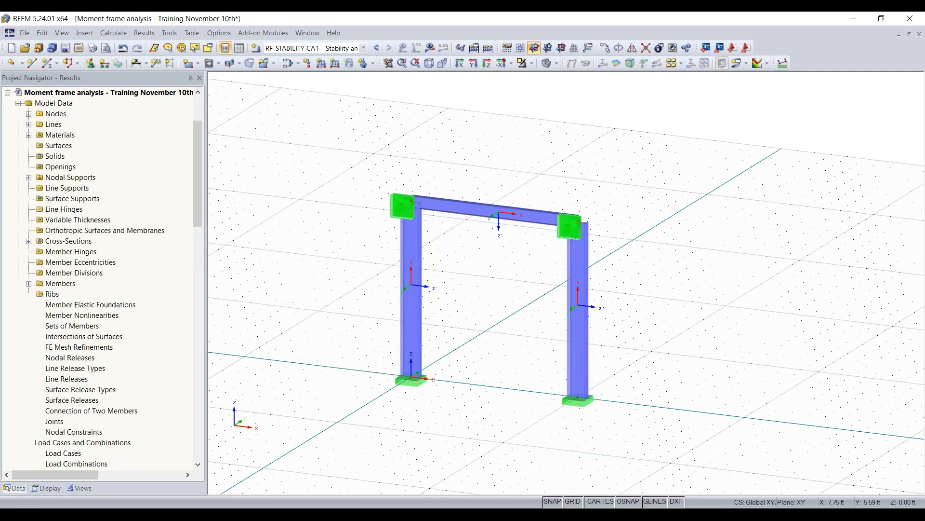
- Recalculate the RF-STABILITY CA1 stability analysis for the frame with the new column-top supports
{"action": "middle_click_drag", "start_coordinate": [471, 256], "coordinate": [299, 248], "text": "ctrl"}
{"action": "middle_click_drag", "start_coordinate": [619, 237], "coordinate": [766, 242], "text": "ctrl"}
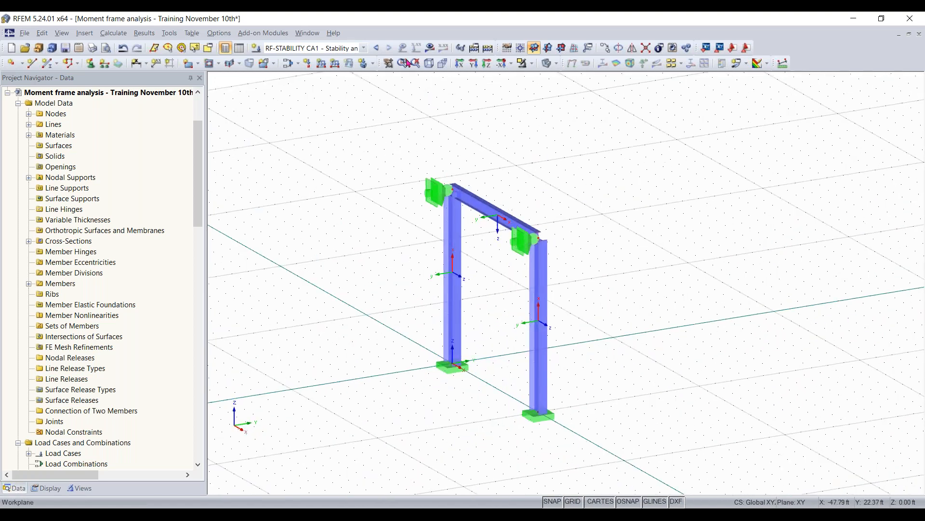
{"action": "left_click", "coordinate": [429, 47]}
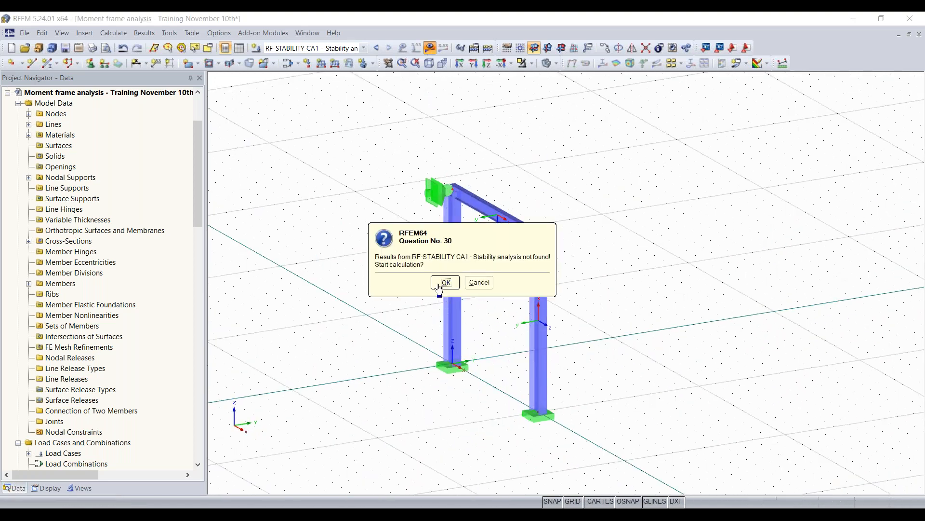
{"action": "left_click", "coordinate": [445, 282]}
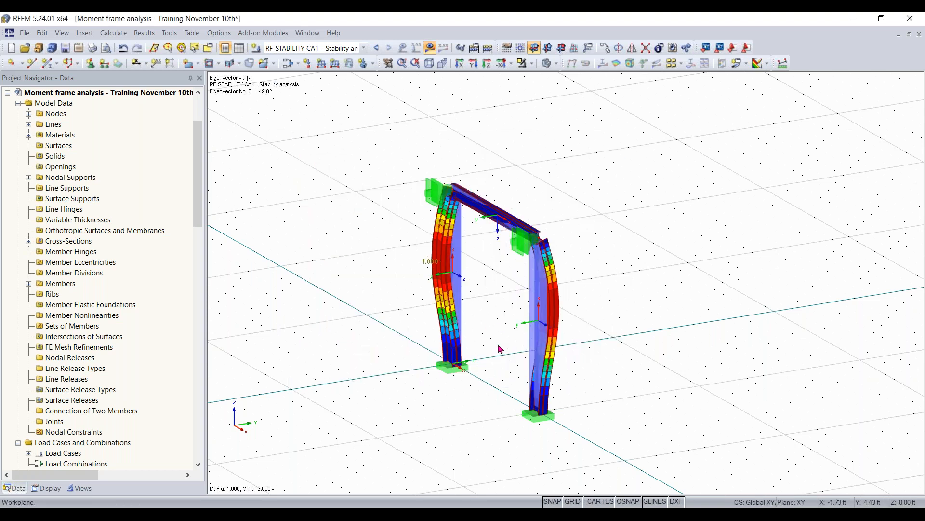
- Display the recalculated buckling shapes of eigenvector 2 and then eigenvector 1
{"action": "middle_click_drag", "start_coordinate": [595, 372], "coordinate": [627, 357], "text": "ctrl"}
{"action": "left_click", "coordinate": [802, 142]}
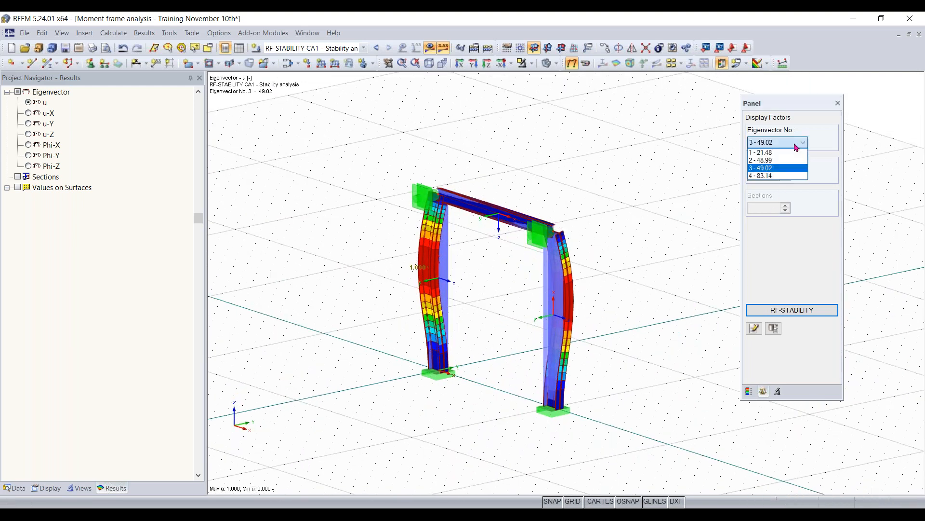
{"action": "left_click", "coordinate": [775, 161]}
{"action": "left_click", "coordinate": [772, 143]}
{"action": "left_click", "coordinate": [770, 153]}
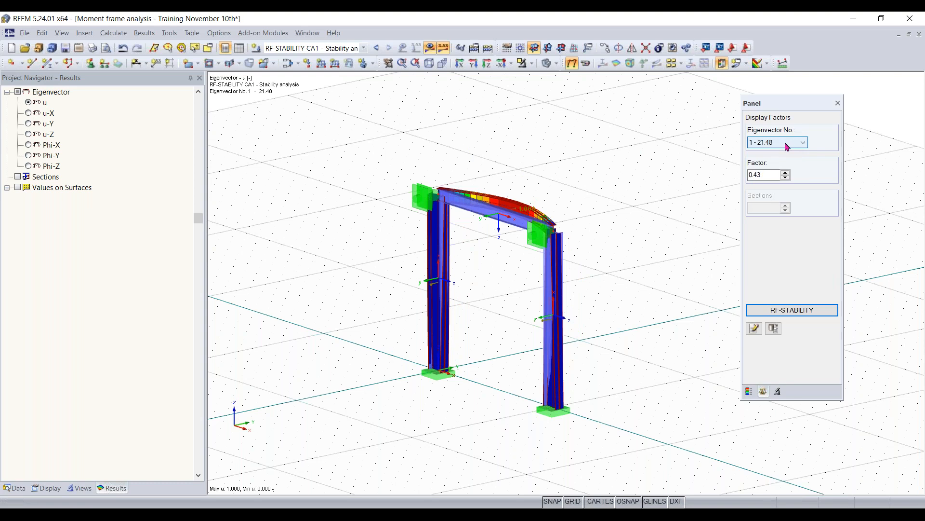
- Display the buckling shape of eigenvector 4, inspect it across the whole frame, and dismiss the display factors panel
{"action": "left_click", "coordinate": [786, 144]}
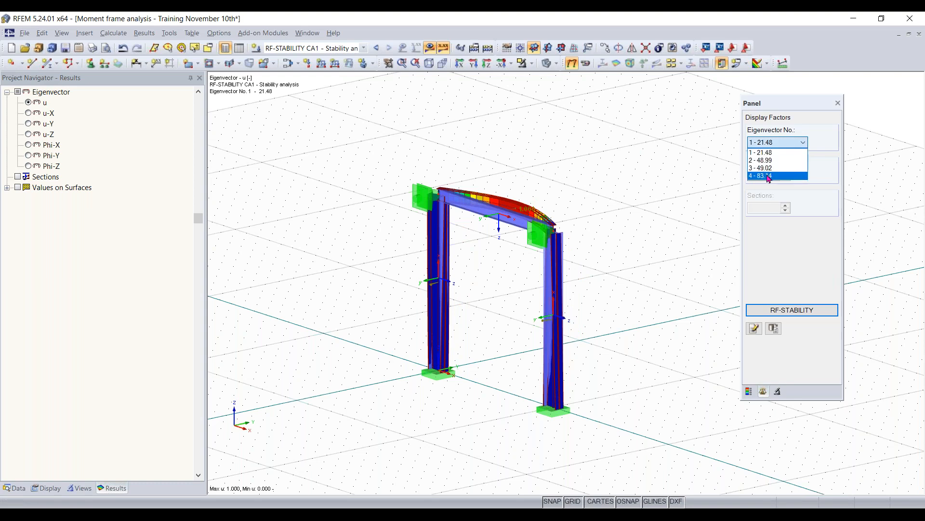
{"action": "left_click", "coordinate": [769, 176]}
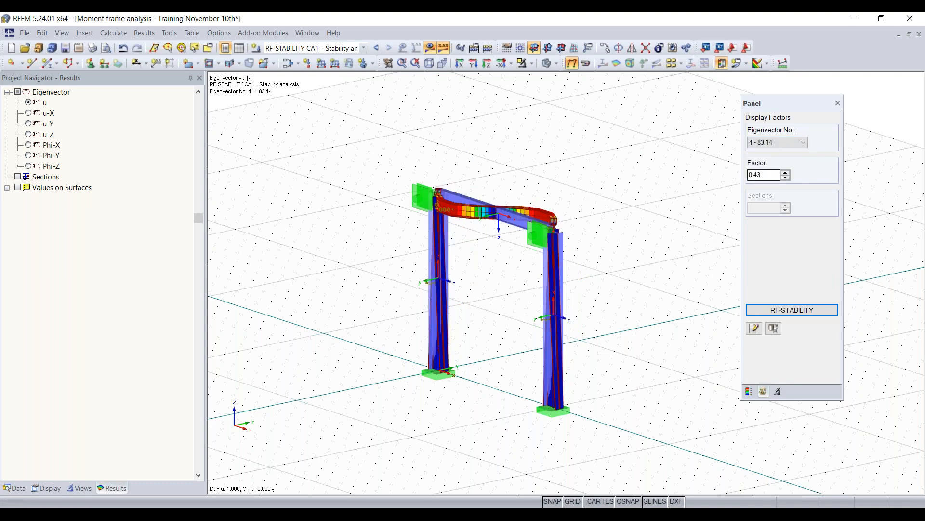
{"action": "middle_click_drag", "start_coordinate": [619, 140], "coordinate": [609, 166], "text": "ctrl"}
{"action": "left_click", "coordinate": [428, 64]}
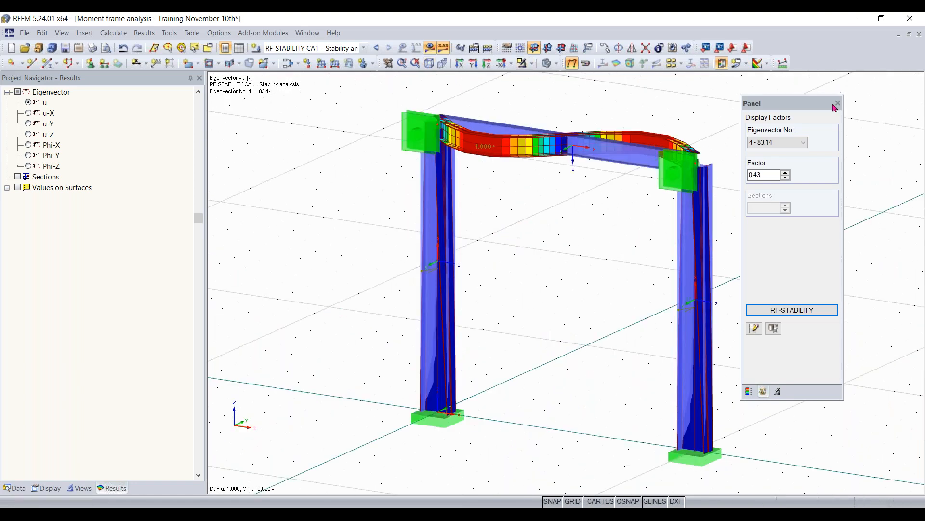
{"action": "left_click_drag", "start_coordinate": [828, 109], "coordinate": [870, 102]}
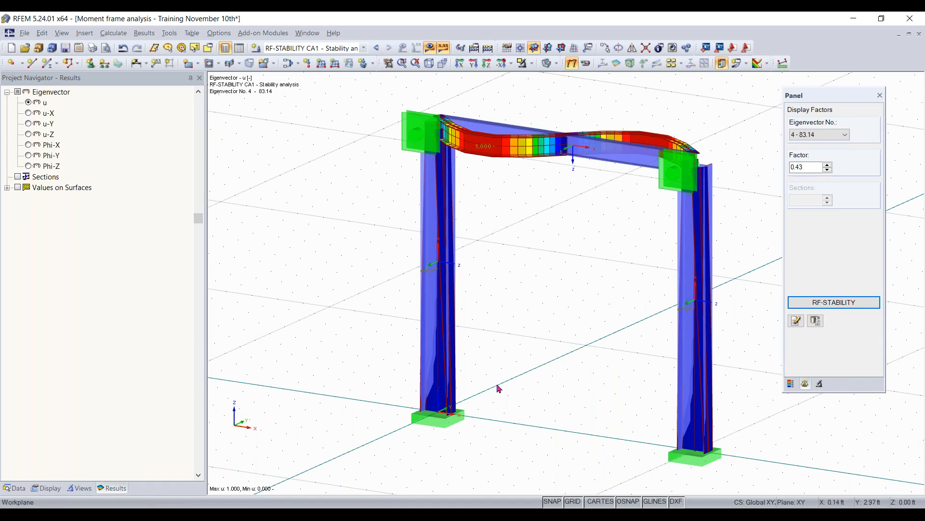
{"action": "left_click", "coordinate": [880, 97]}
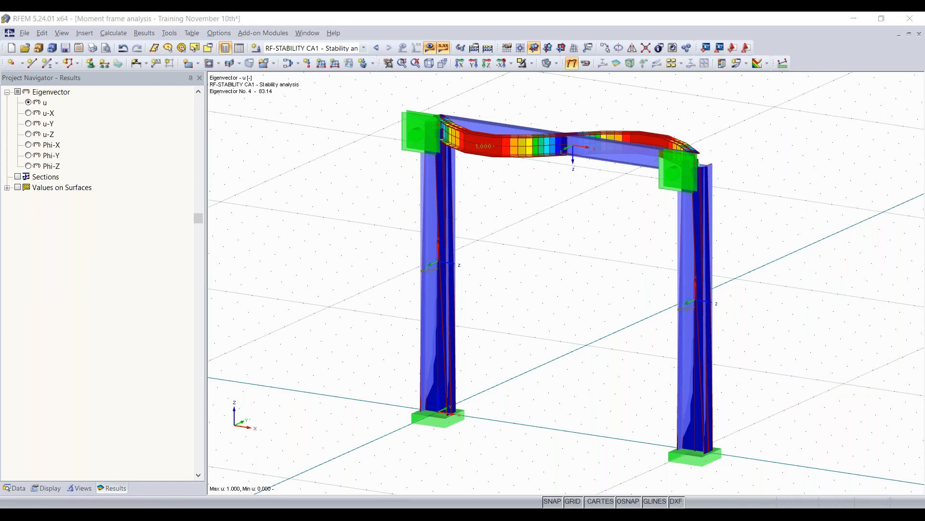
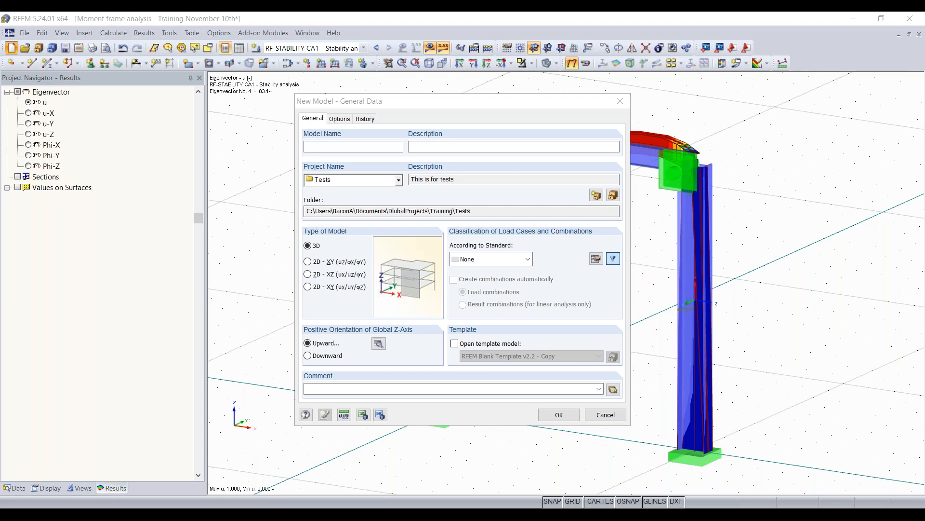
- Name the new model "Concrete Model - Training November 10th"
{"action": "left_click", "coordinate": [354, 146]}
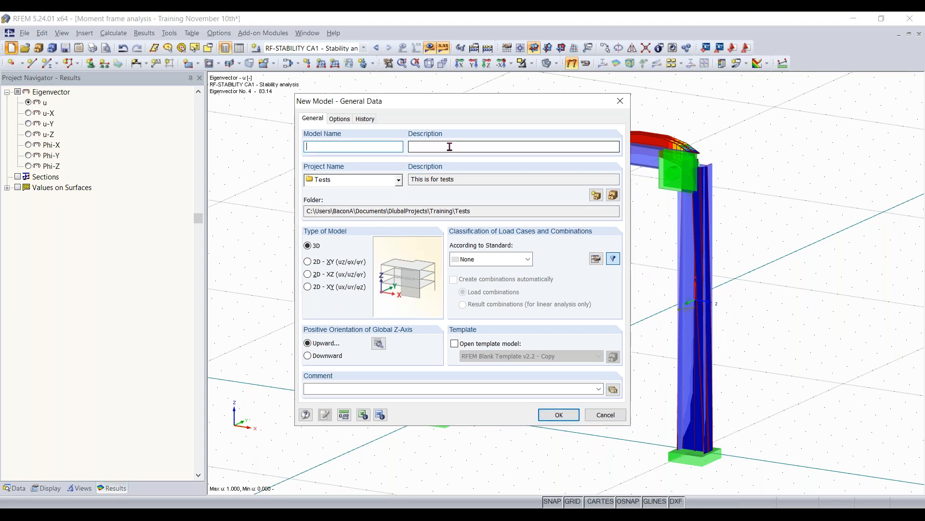
{"action": "type", "text": "C"}
{"action": "type", "text": "oncrete Model - Training November 10th"}
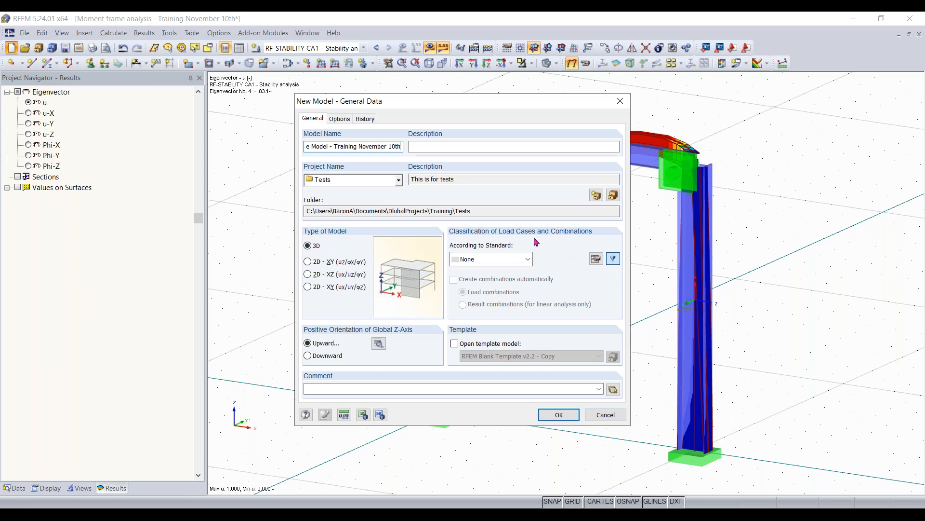
- Classify load cases and combinations according to ASCE 7-16 and have load combinations created automatically
{"action": "left_click", "coordinate": [513, 265]}
{"action": "scroll", "coordinate": [502, 285], "scroll_direction": "up", "scroll_amount": 1}
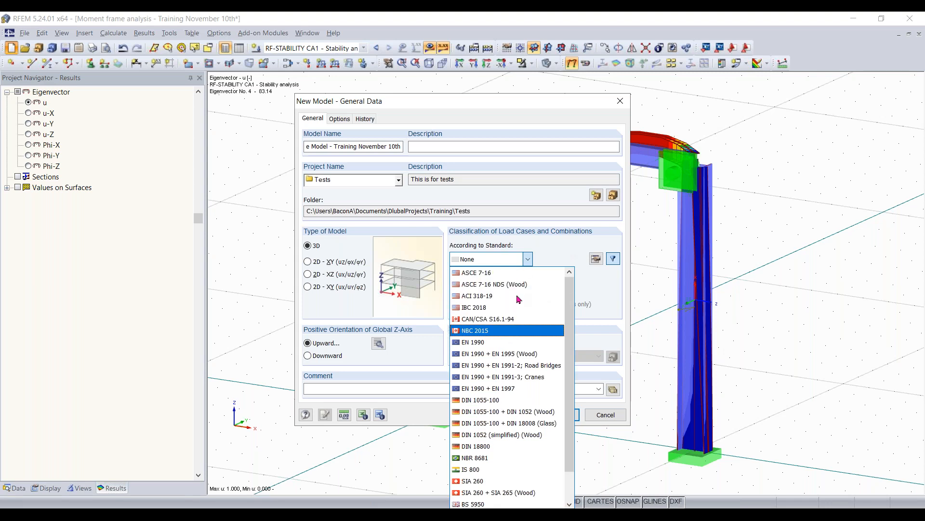
{"action": "left_click", "coordinate": [492, 273]}
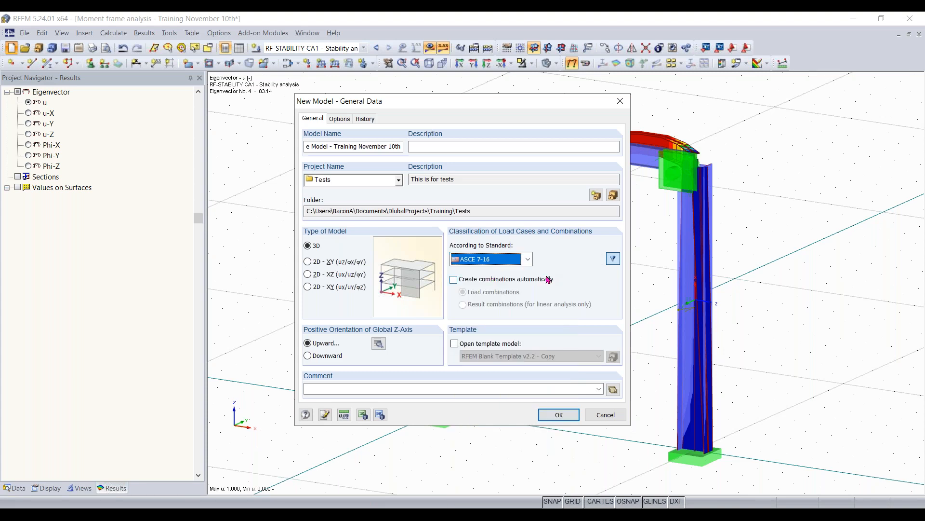
{"action": "left_click", "coordinate": [488, 281]}
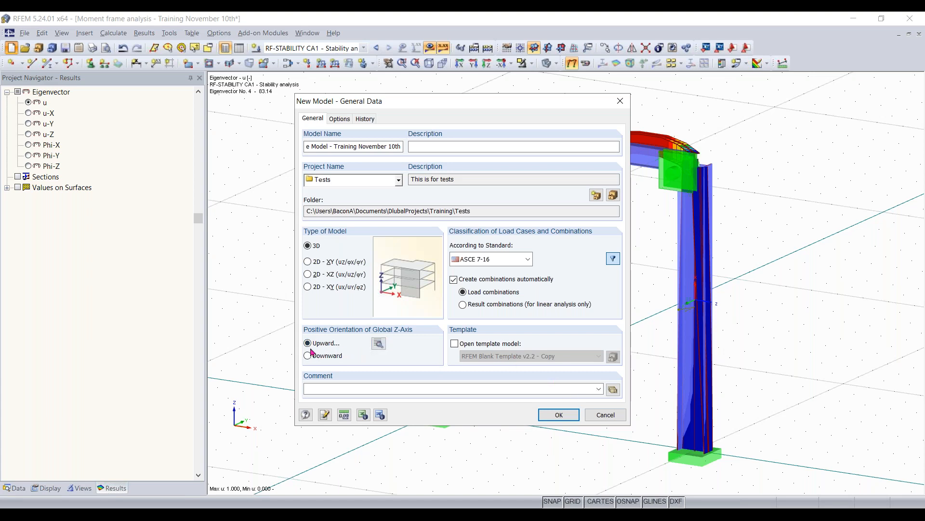
- Confirm Downward as the local z-axis orientation and create the 3D model with the global Z-axis upward
{"action": "left_click", "coordinate": [378, 343]}
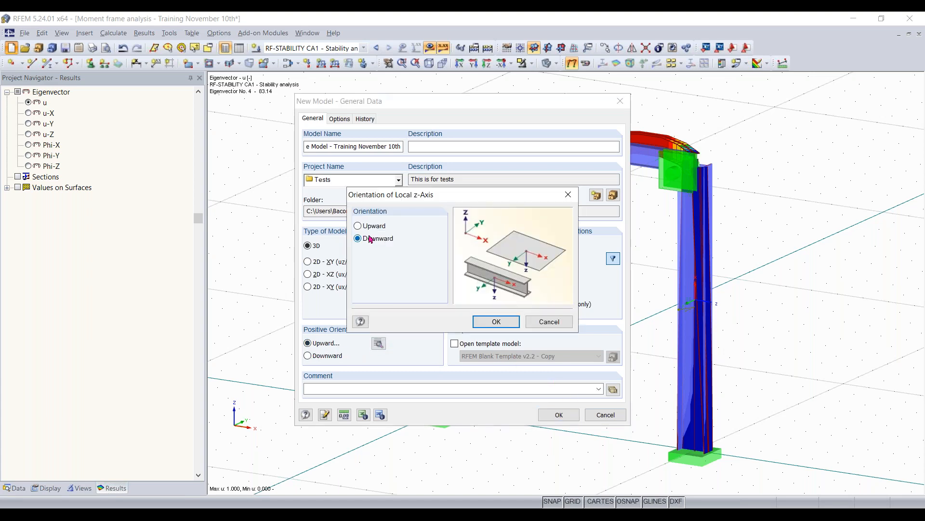
{"action": "left_click", "coordinate": [497, 321]}
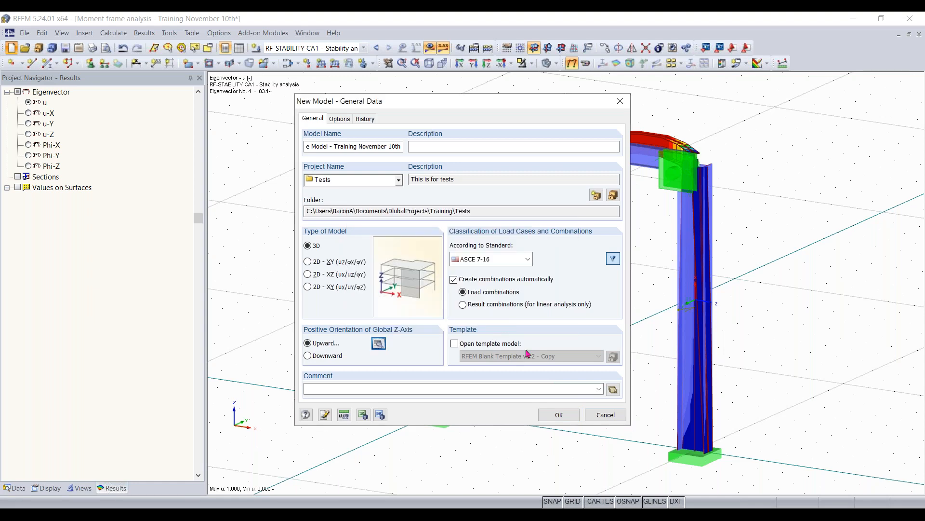
{"action": "left_click", "coordinate": [559, 415]}
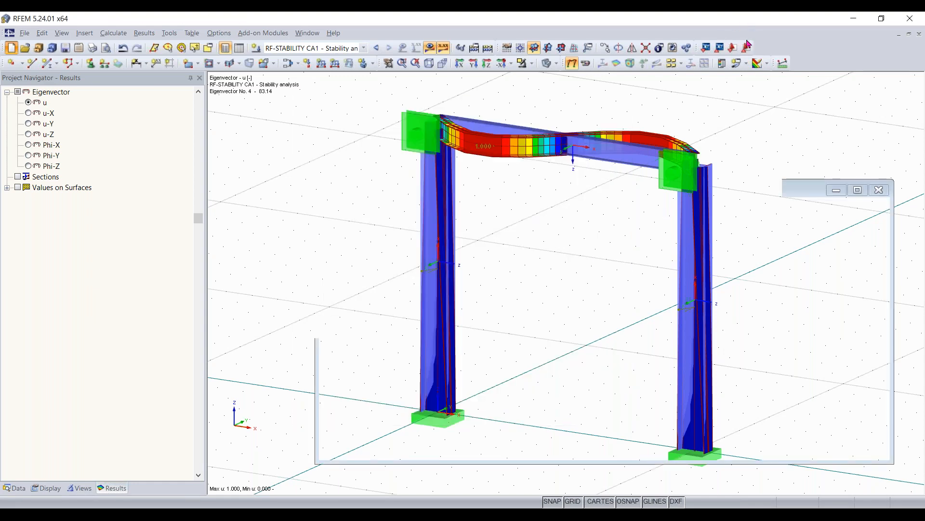
{"action": "middle_click_drag", "start_coordinate": [569, 306], "coordinate": [563, 339]}
{"action": "scroll", "coordinate": [524, 302], "scroll_direction": "up", "scroll_amount": 1}
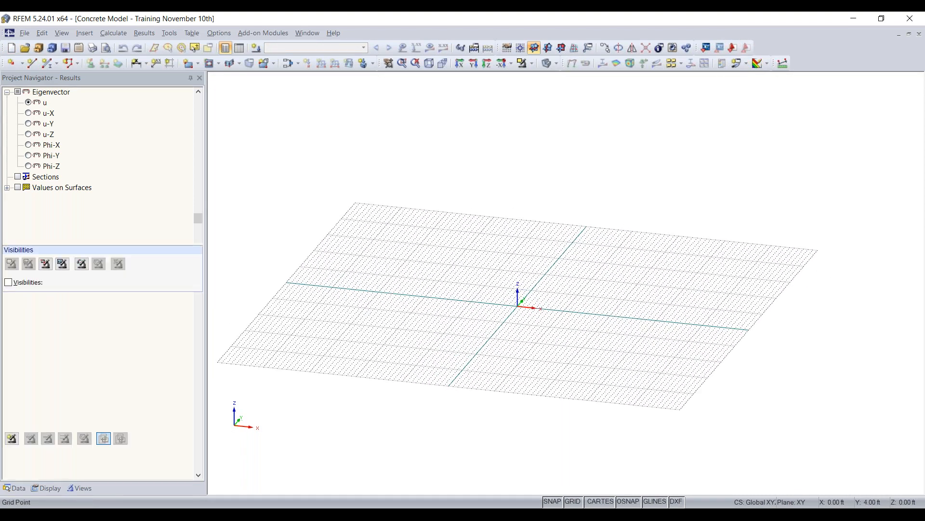
{"action": "scroll", "coordinate": [525, 303], "scroll_direction": "up", "scroll_amount": 3}
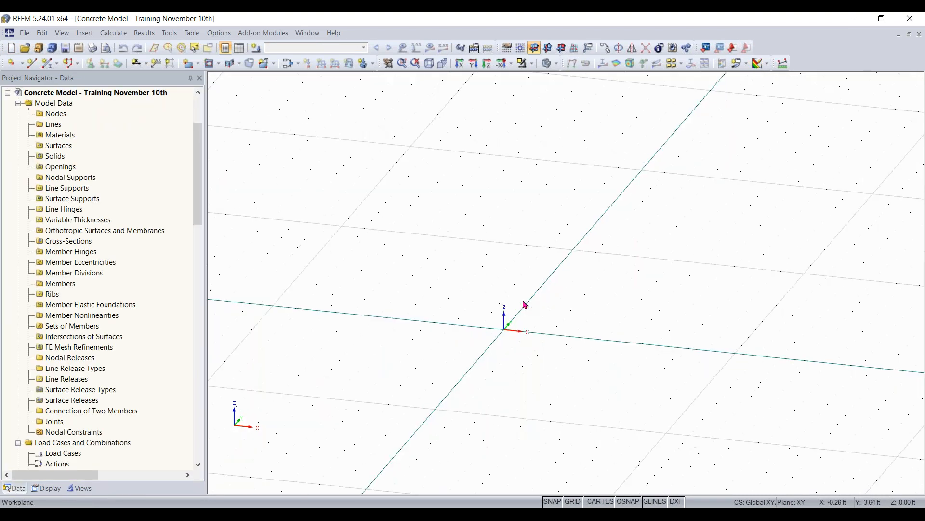
{"action": "scroll", "coordinate": [525, 303], "scroll_direction": "down", "scroll_amount": 5}
{"action": "scroll", "coordinate": [535, 304], "scroll_direction": "up", "scroll_amount": 4}
{"action": "middle_click_drag", "start_coordinate": [575, 310], "coordinate": [546, 341], "text": "ctrl"}
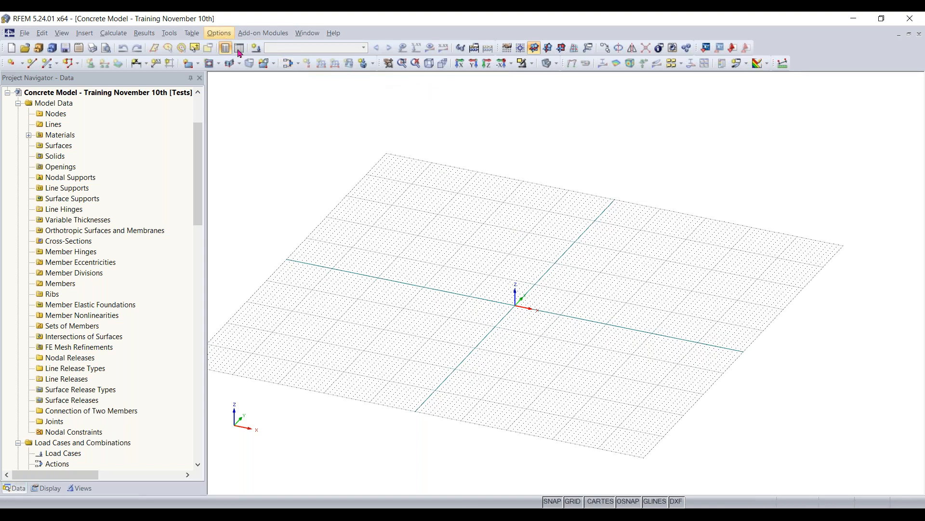
- Review the units and decimal places, the available unit profiles and the load and result units, leaving all settings as they are
{"action": "left_click", "coordinate": [214, 37]}
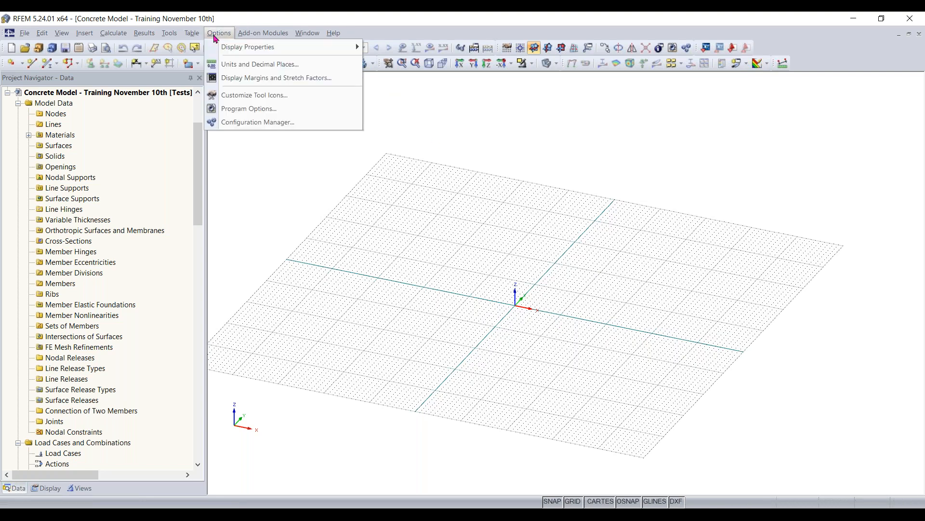
{"action": "left_click", "coordinate": [246, 66]}
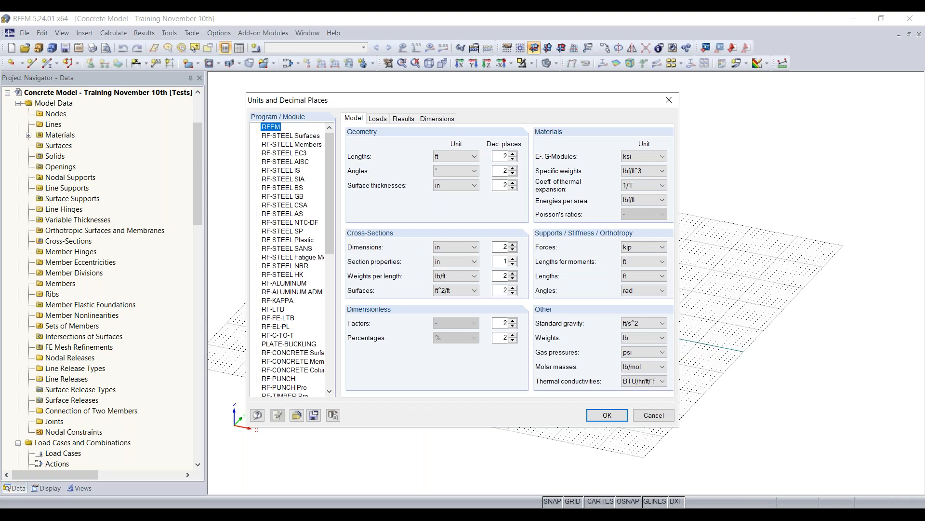
{"action": "left_click", "coordinate": [297, 415]}
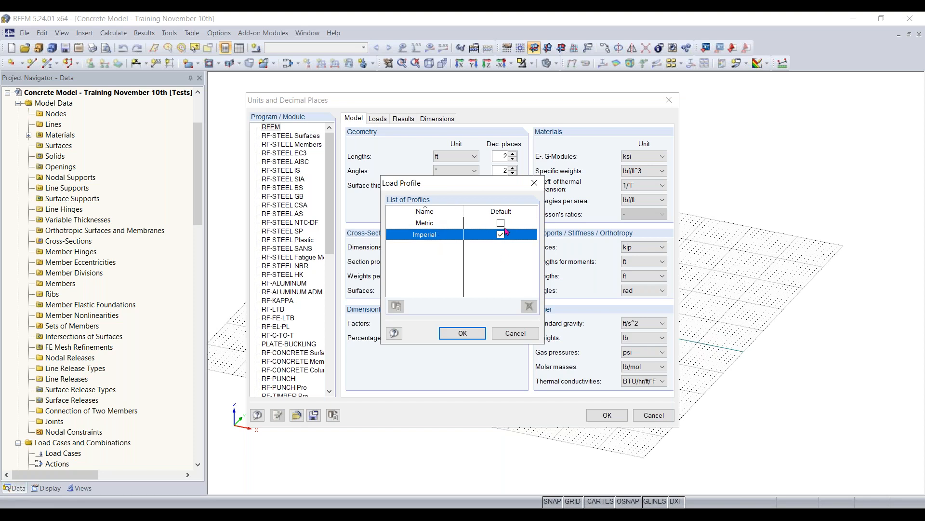
{"action": "left_click", "coordinate": [511, 332]}
{"action": "left_click", "coordinate": [378, 118]}
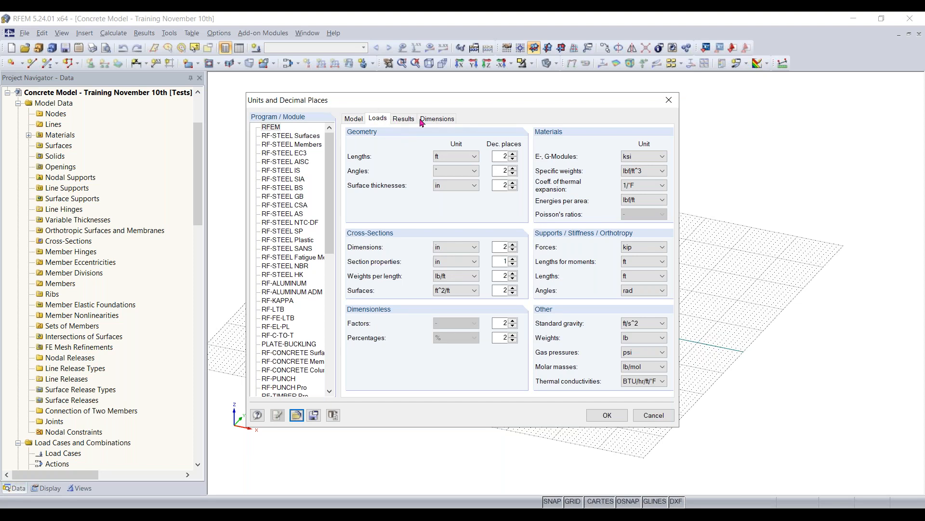
{"action": "left_click", "coordinate": [403, 119]}
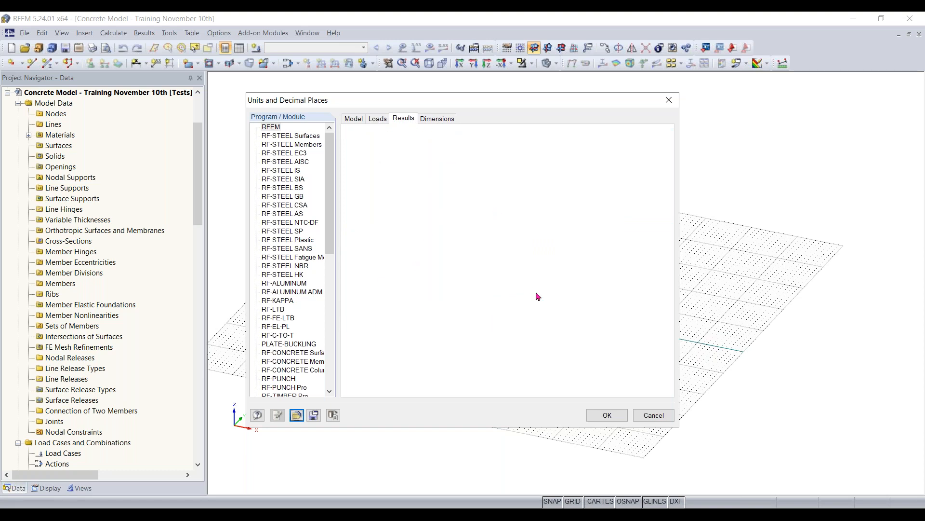
{"action": "left_click", "coordinate": [652, 418]}
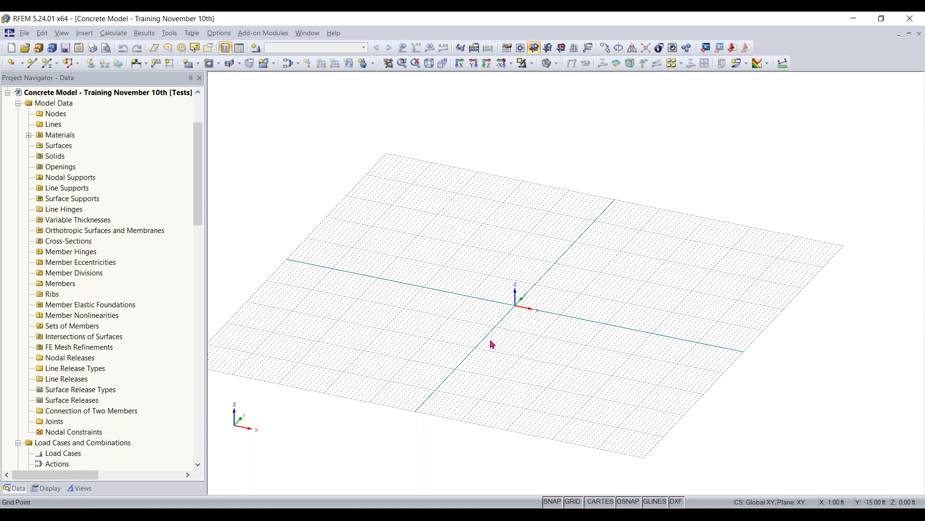
- Switch to a plan view of the work plane, looking in the reverse Z-direction
{"action": "left_click", "coordinate": [512, 65]}
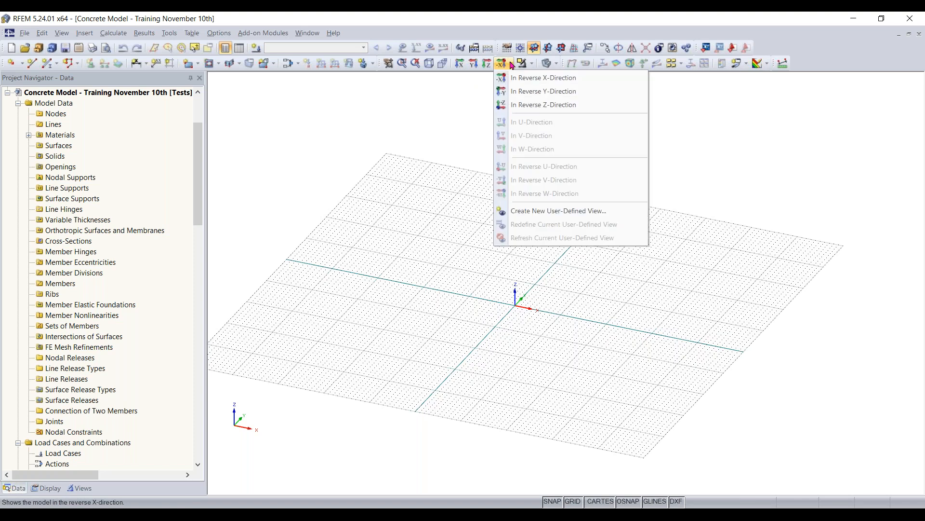
{"action": "left_click", "coordinate": [527, 106]}
{"action": "middle_click_drag", "start_coordinate": [591, 218], "coordinate": [534, 262]}
{"action": "scroll", "coordinate": [548, 232], "scroll_direction": "down", "scroll_amount": 2}
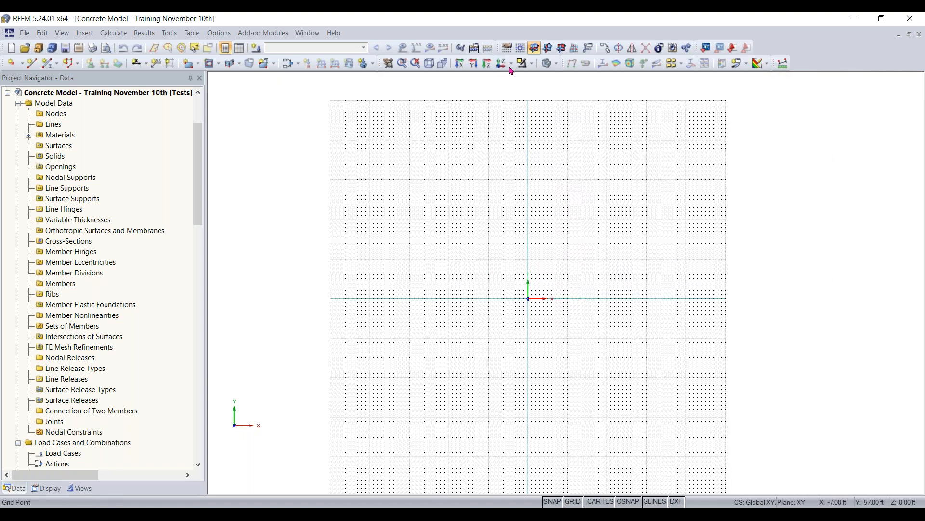
{"action": "scroll", "coordinate": [545, 334], "scroll_direction": "up", "scroll_amount": 2}
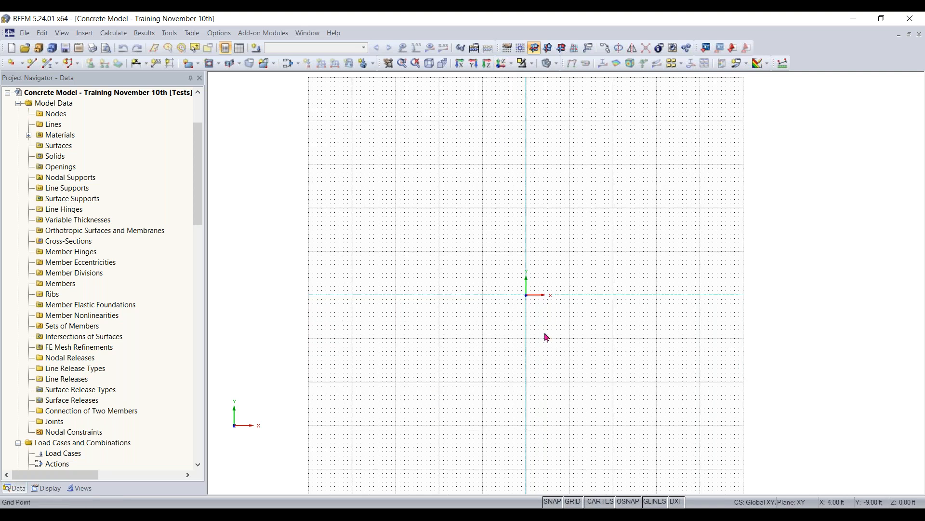
{"action": "middle_click_drag", "start_coordinate": [579, 282], "coordinate": [484, 321]}
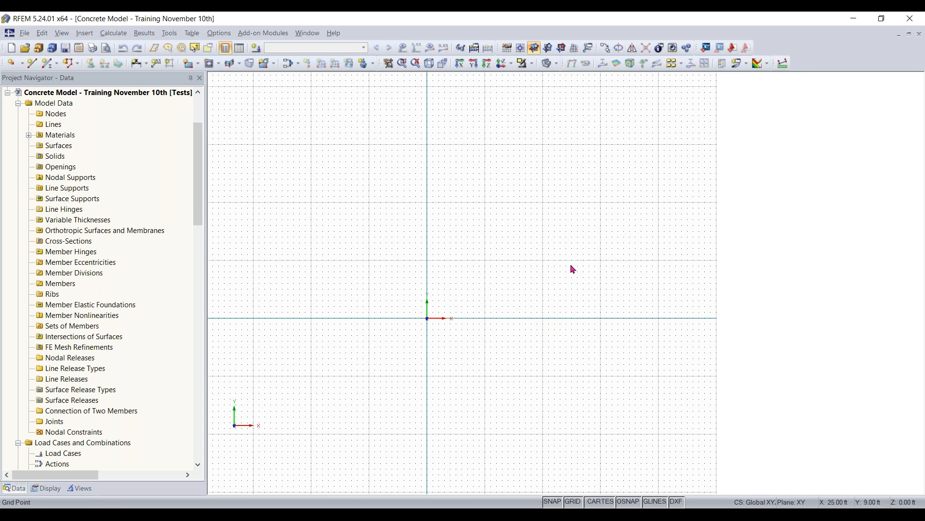
- Make the number of work plane grid points adapt dynamically to the size of the model
{"action": "left_click", "coordinate": [507, 53]}
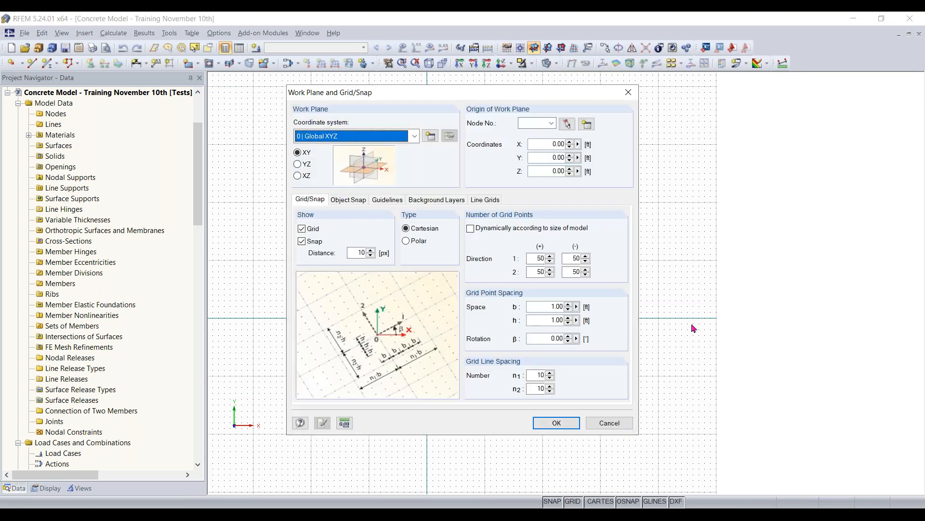
{"action": "left_click", "coordinate": [471, 228]}
{"action": "left_click", "coordinate": [557, 423]}
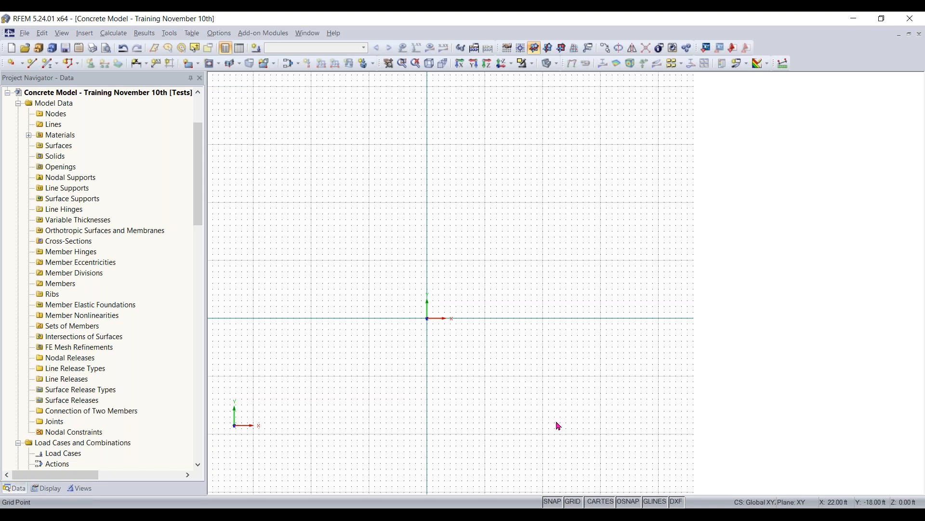
- Start a new rectangular surface and filter the material library for its material to Concrete, standard group ACI, standard ACI 318-19
{"action": "left_click", "coordinate": [190, 65]}
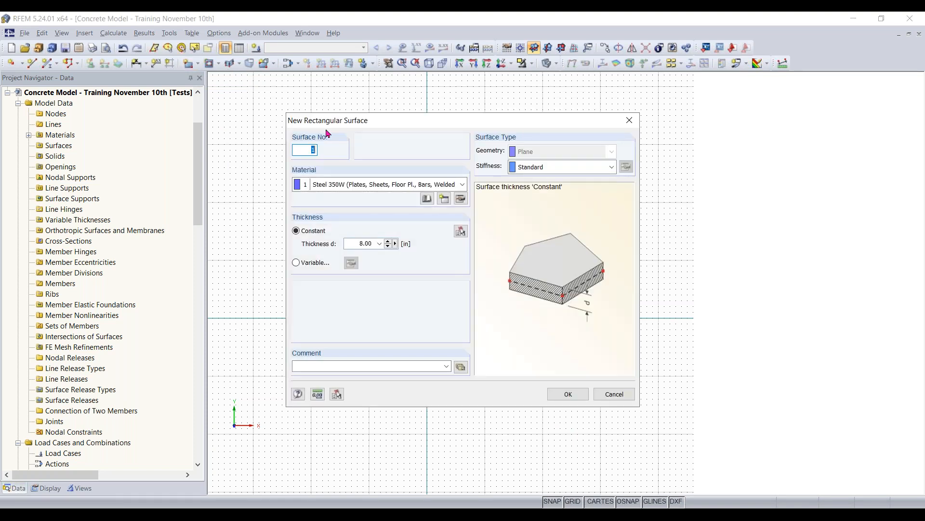
{"action": "left_click", "coordinate": [372, 184]}
{"action": "left_click", "coordinate": [372, 184]}
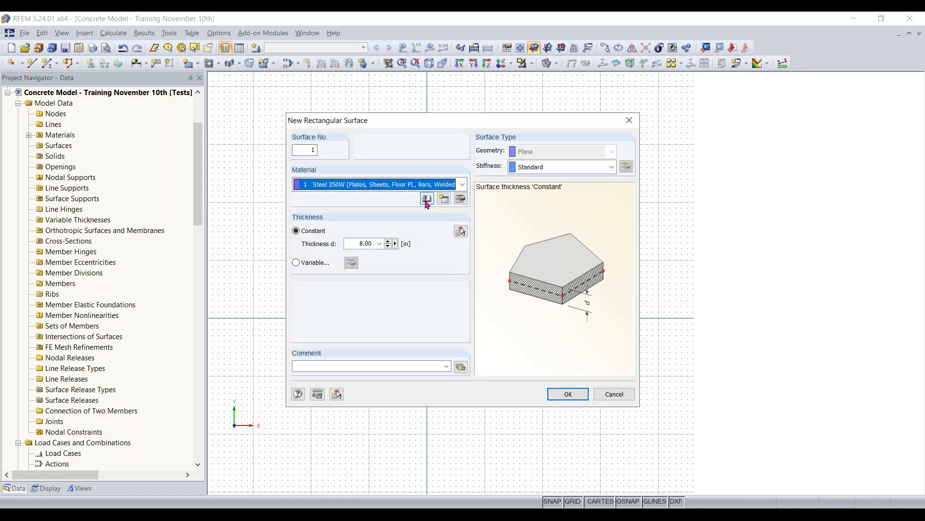
{"action": "left_click", "coordinate": [427, 204]}
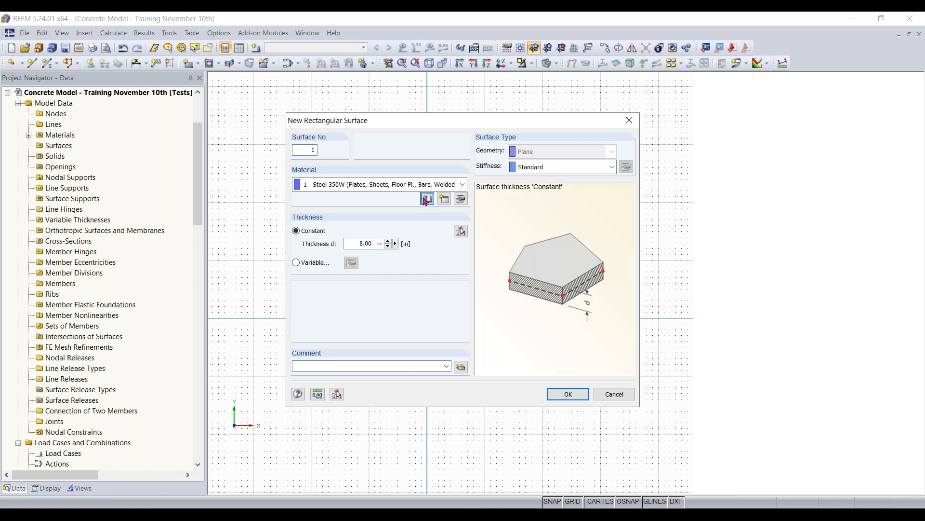
{"action": "left_click", "coordinate": [426, 199]}
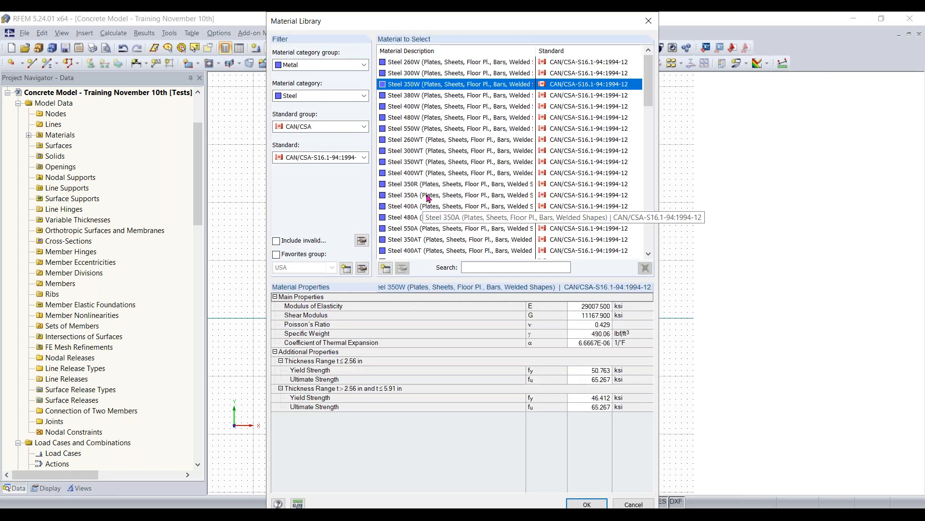
{"action": "left_click", "coordinate": [310, 65]}
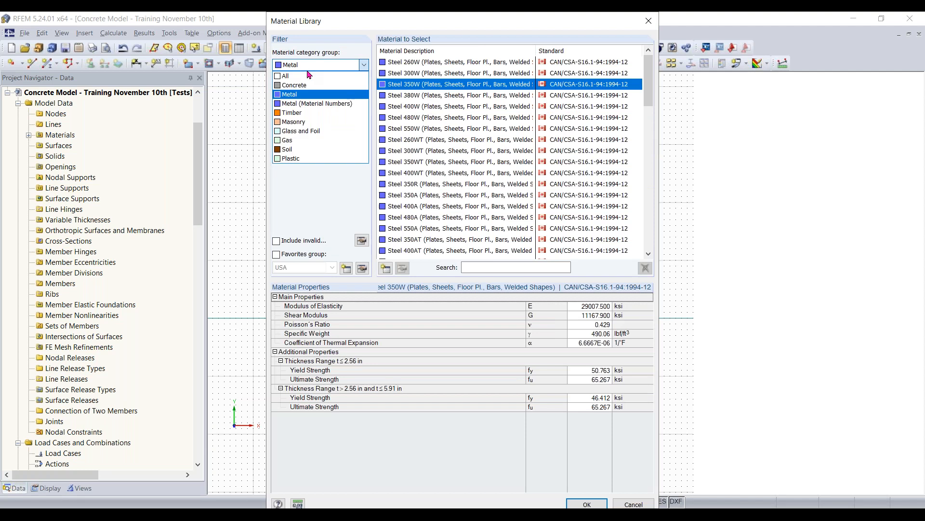
{"action": "left_click", "coordinate": [309, 85]}
{"action": "left_click", "coordinate": [316, 96]}
{"action": "left_click", "coordinate": [316, 116]}
{"action": "left_click", "coordinate": [322, 126]}
{"action": "left_click", "coordinate": [315, 147]}
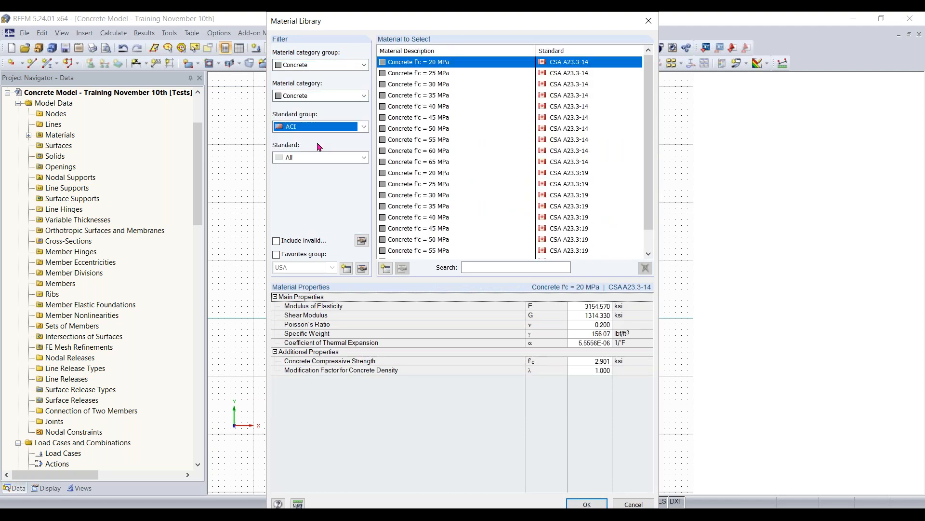
{"action": "left_click", "coordinate": [363, 157]}
{"action": "left_click", "coordinate": [304, 188]}
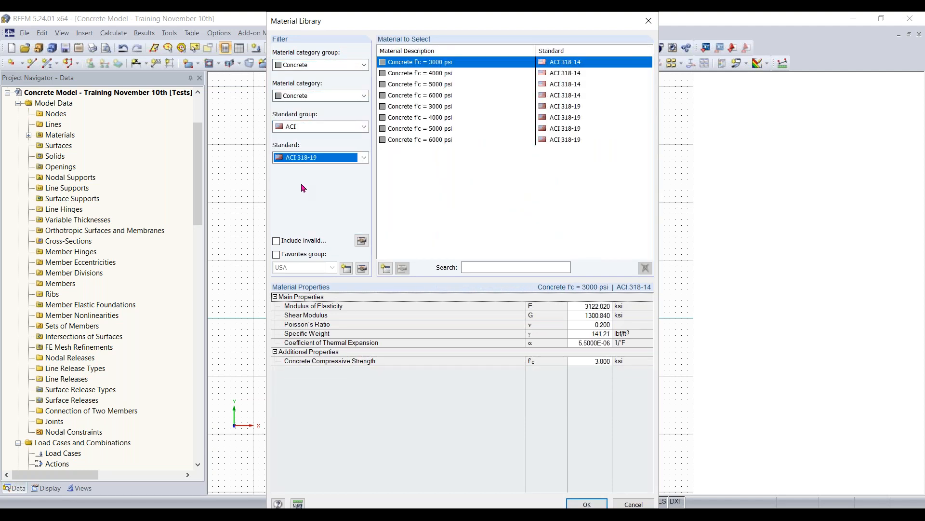
- Assign Concrete f'c = 4000 psi to the surface and accept a constant thickness of 8.00 in
{"action": "left_click", "coordinate": [444, 72]}
{"action": "left_click", "coordinate": [586, 502]}
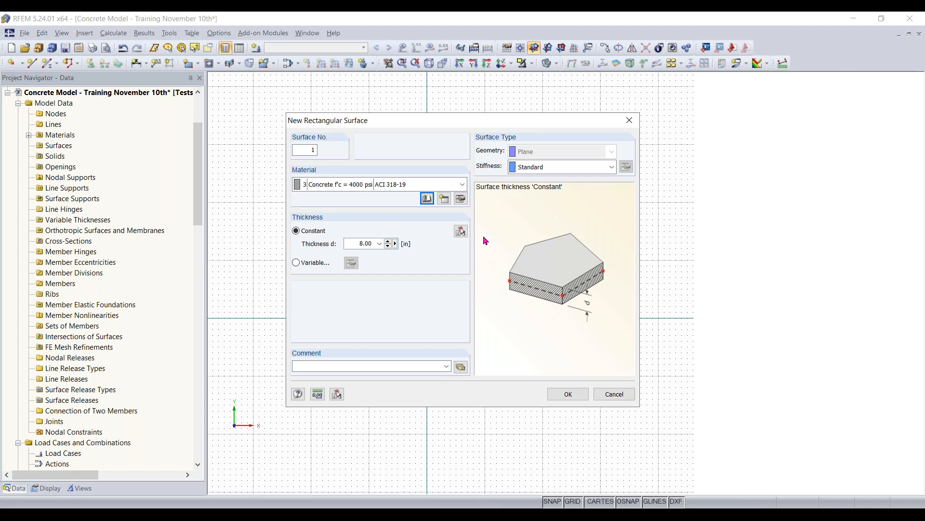
{"action": "left_click", "coordinate": [566, 394]}
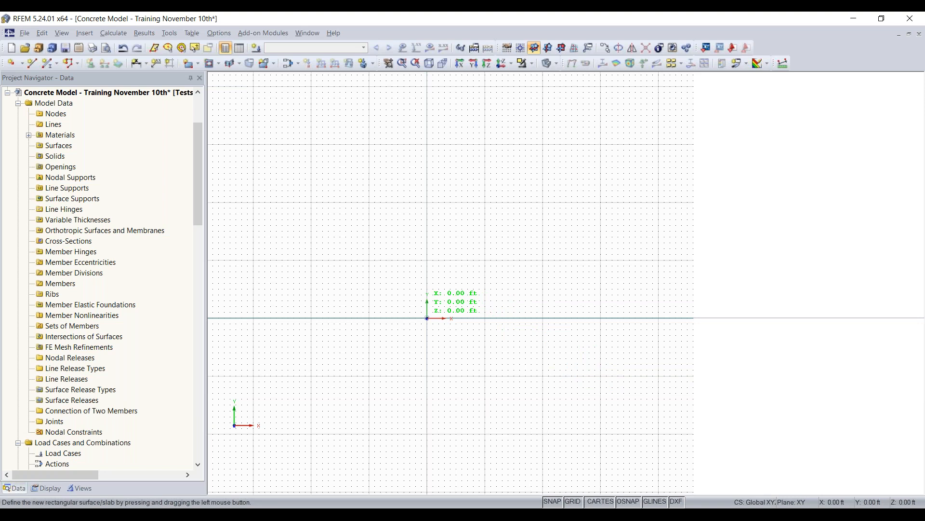
- Draw the rectangular slab surface from the origin to the opposite corner at X 46 ft, Y 40 ft
{"action": "left_click_drag", "start_coordinate": [427, 318], "coordinate": [681, 173]}
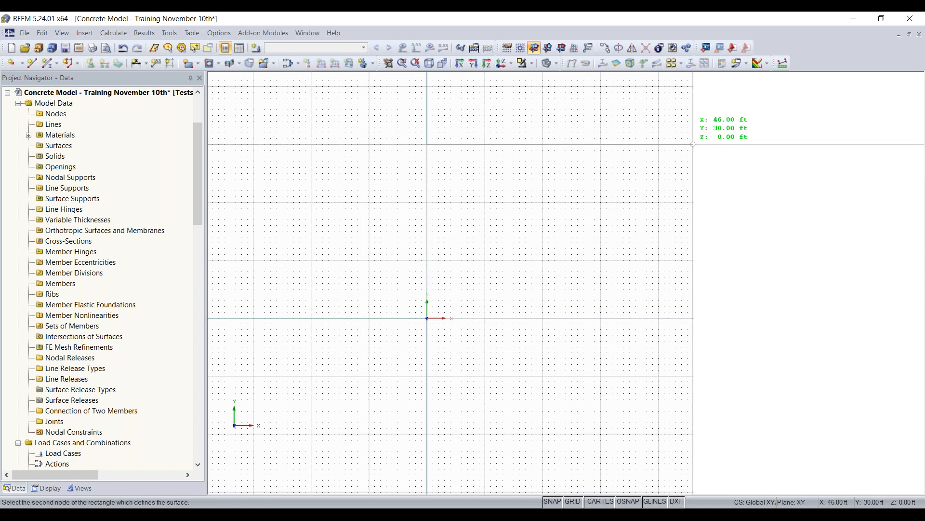
{"action": "left_click", "coordinate": [693, 86]}
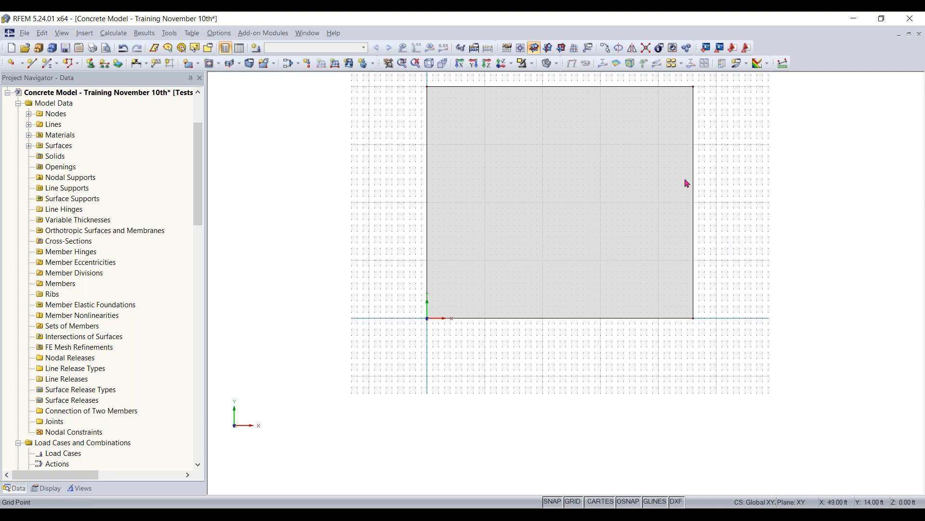
{"action": "middle_click_drag", "start_coordinate": [487, 350], "coordinate": [523, 243]}
{"action": "scroll", "coordinate": [524, 243], "scroll_direction": "up", "scroll_amount": 1}
{"action": "scroll", "coordinate": [451, 387], "scroll_direction": "up", "scroll_amount": 4}
{"action": "middle_click_drag", "start_coordinate": [440, 340], "coordinate": [431, 367]}
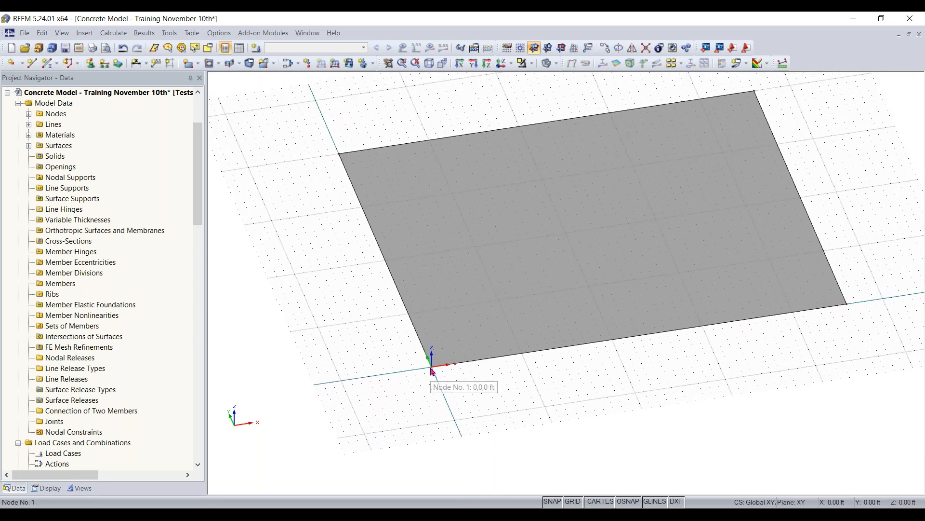
- Copy the slab's origin corner node once with a displacement of dX 2 ft and dY 2 ft
{"action": "left_click", "coordinate": [439, 365]}
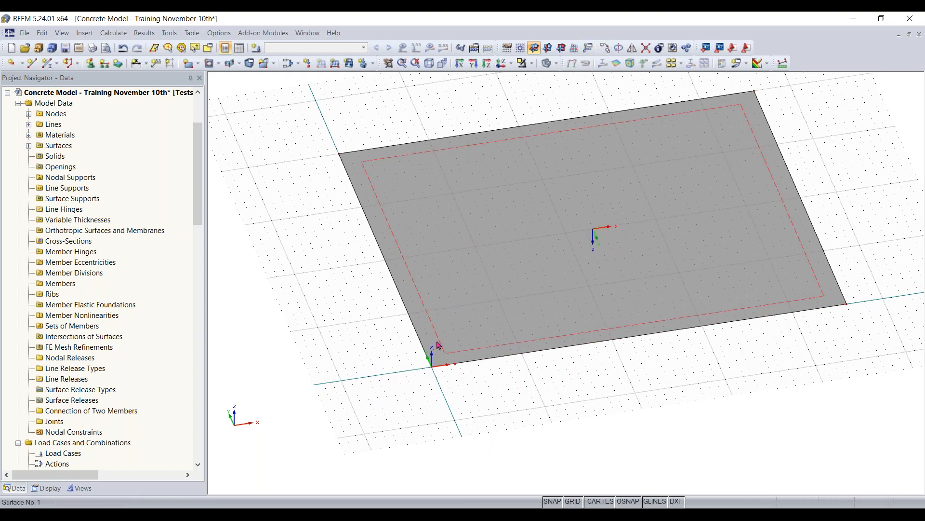
{"action": "right_click", "coordinate": [432, 370]}
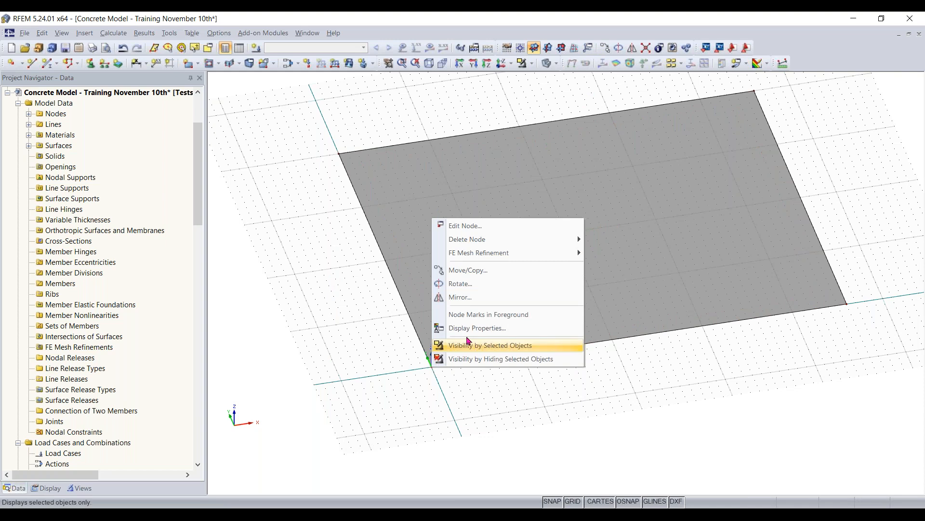
{"action": "left_click", "coordinate": [475, 270]}
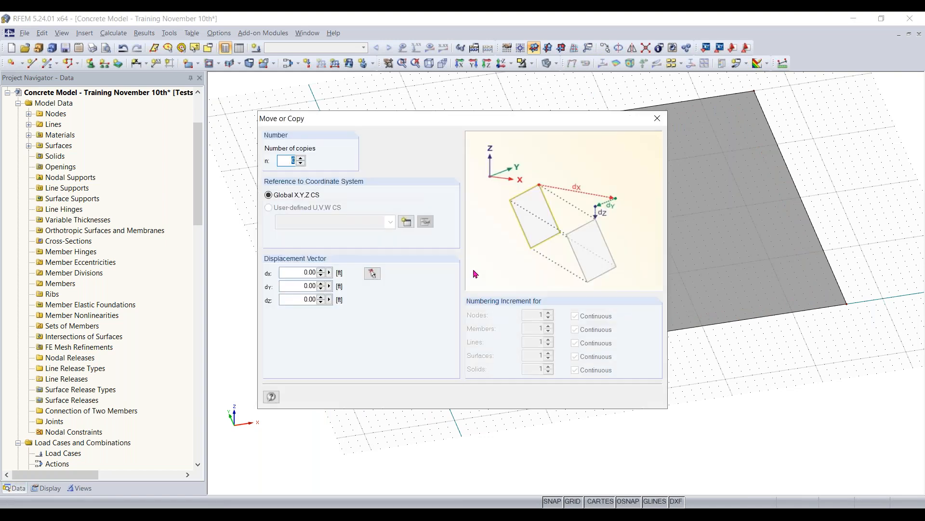
{"action": "left_click", "coordinate": [299, 159]}
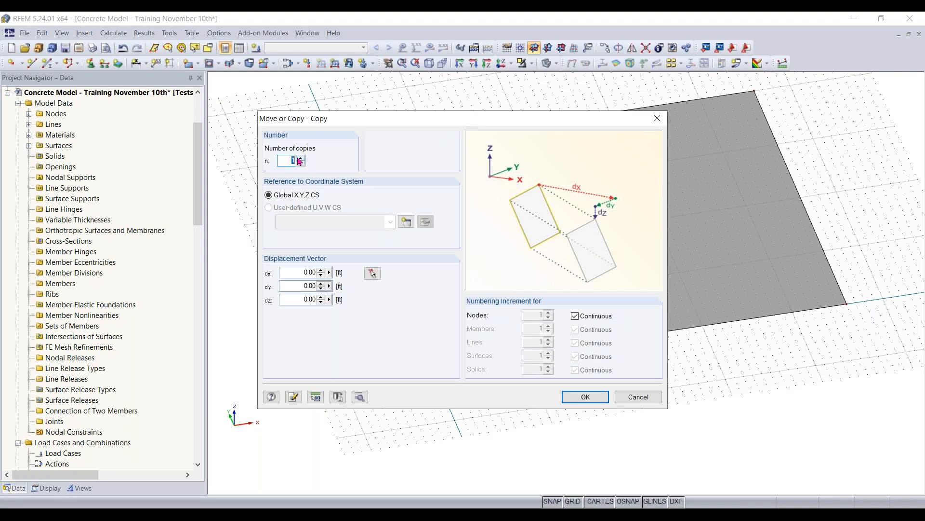
{"action": "left_click", "coordinate": [300, 273]}
{"action": "type", "text": "2"}
{"action": "key", "text": "Tab"}
{"action": "type", "text": "2"}
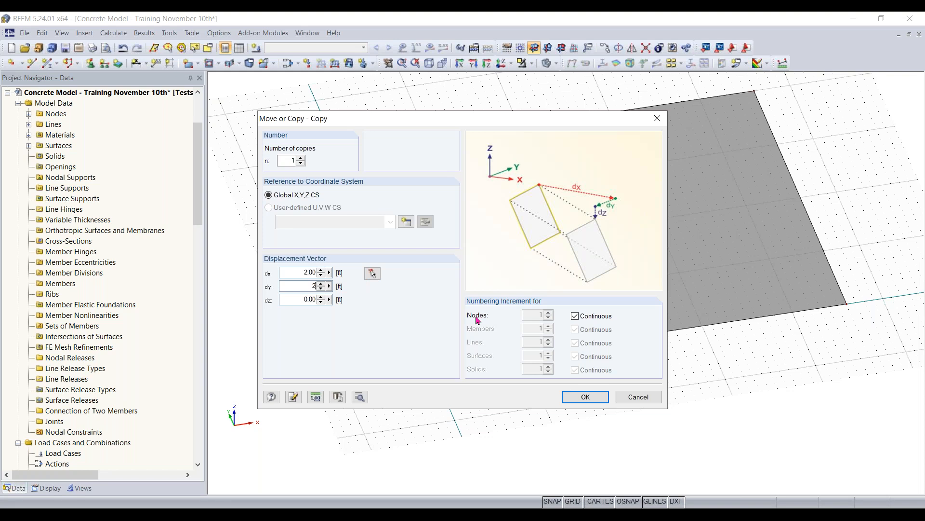
{"action": "left_click", "coordinate": [601, 396]}
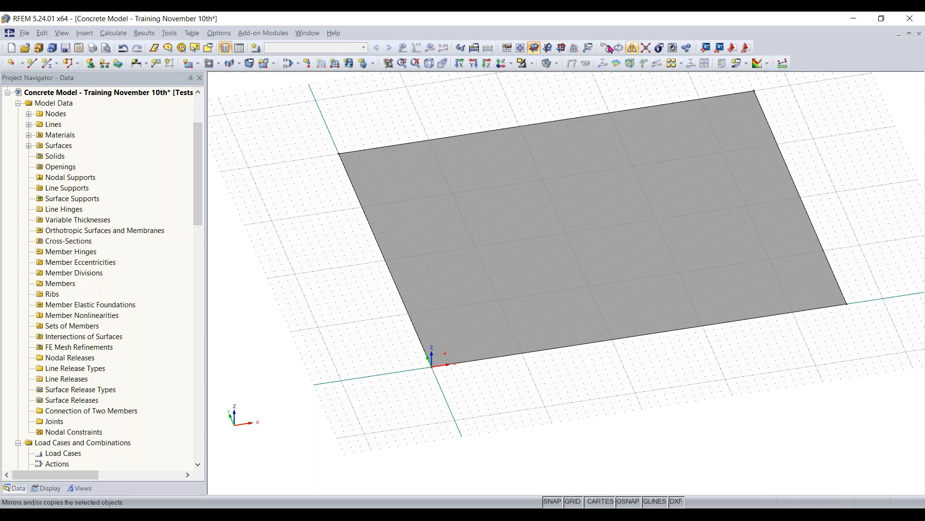
- Copy the new interior node near the origin twice at a spacing of dX 16 ft with dY 0 ft
{"action": "right_click", "coordinate": [445, 354]}
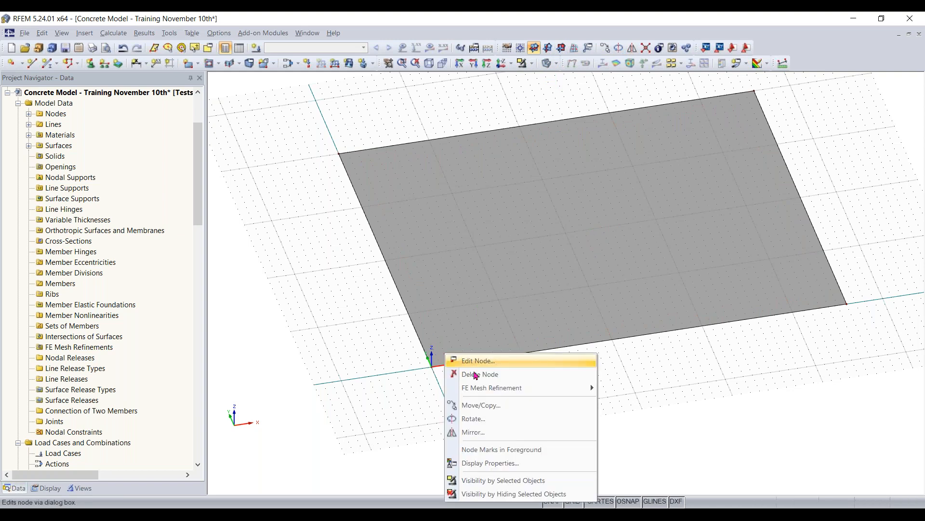
{"action": "left_click", "coordinate": [487, 409]}
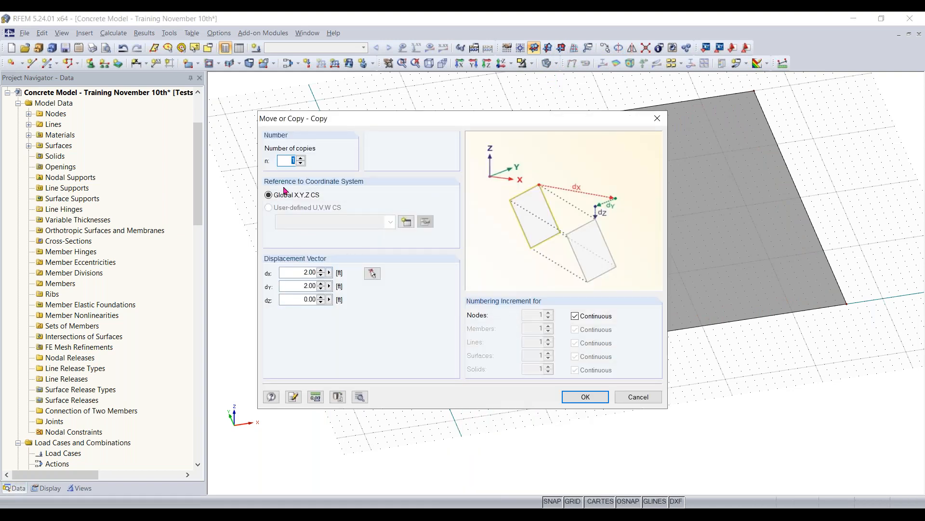
{"action": "double_click", "coordinate": [304, 284]}
{"action": "type", "text": "0"}
{"action": "double_click", "coordinate": [292, 273]}
{"action": "type", "text": "16"}
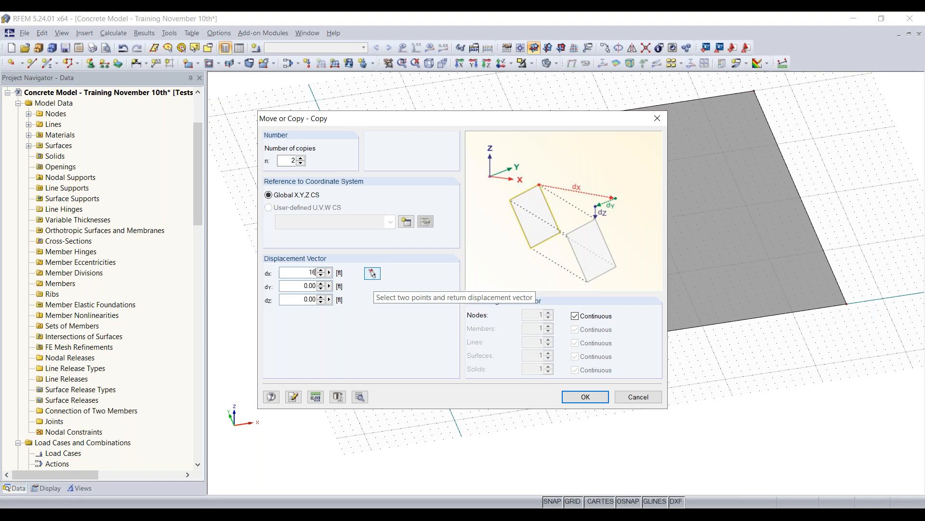
{"action": "left_click", "coordinate": [583, 396]}
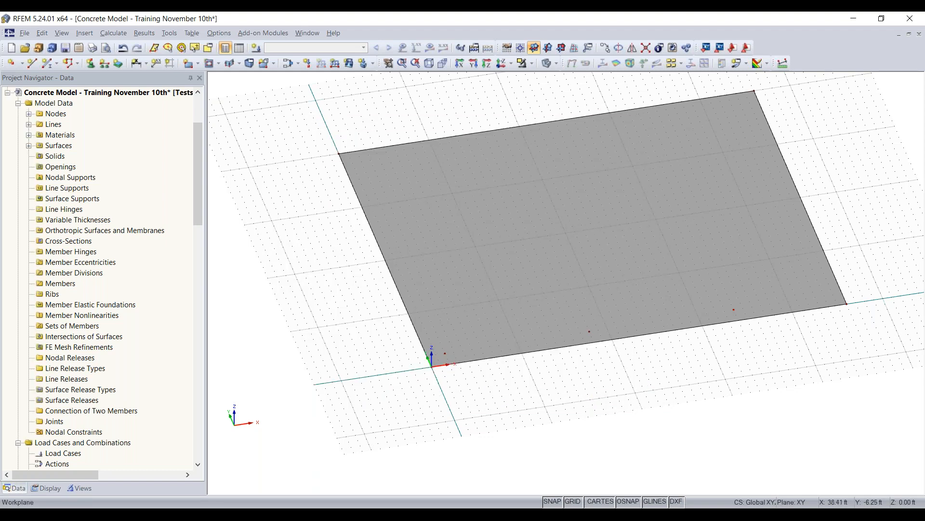
- Copy the interior node farthest along X once in the X direction to place a node at X 44 ft, Y 2 ft
{"action": "middle_click_drag", "start_coordinate": [800, 355], "coordinate": [630, 371], "text": "ctrl"}
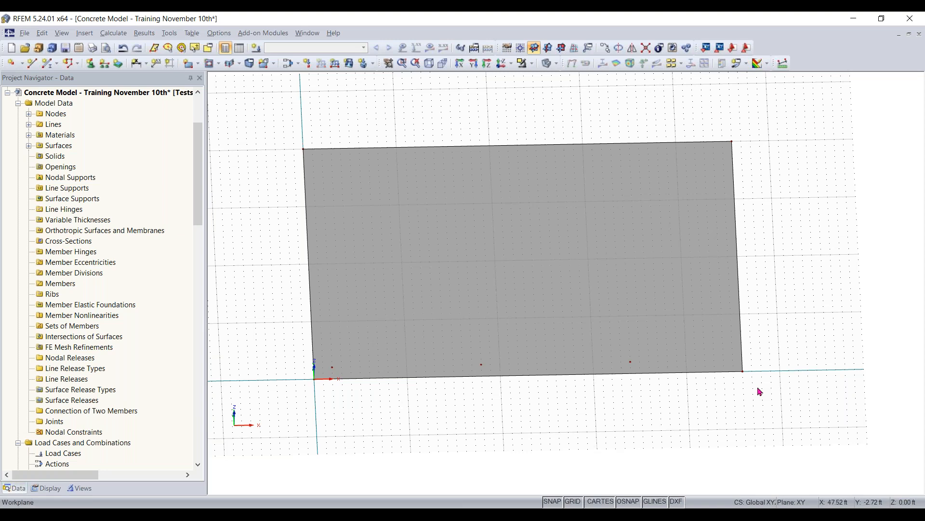
{"action": "right_click", "coordinate": [631, 368]}
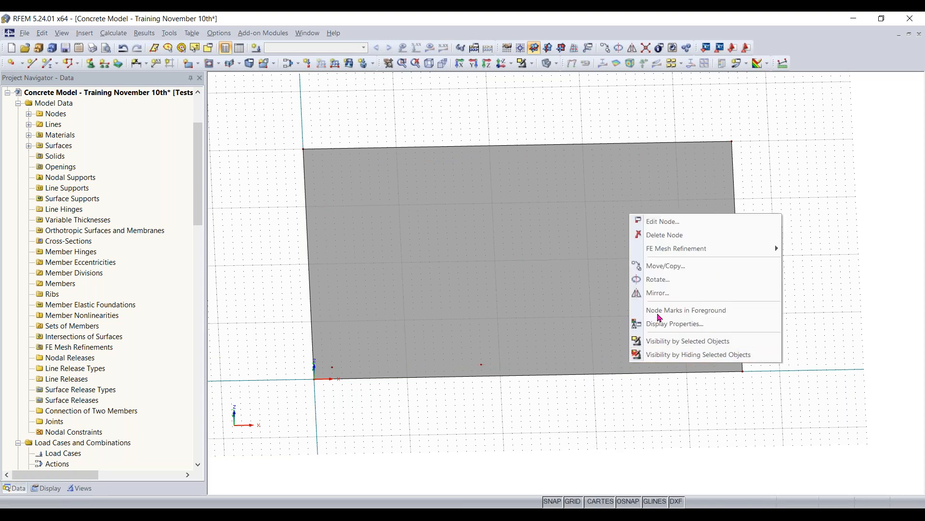
{"action": "left_click", "coordinate": [655, 275]}
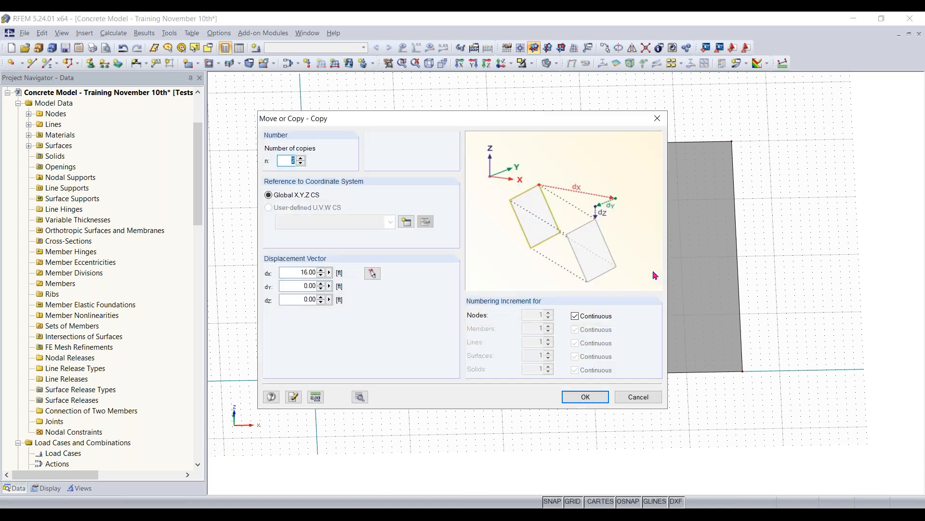
{"action": "left_click", "coordinate": [658, 118]}
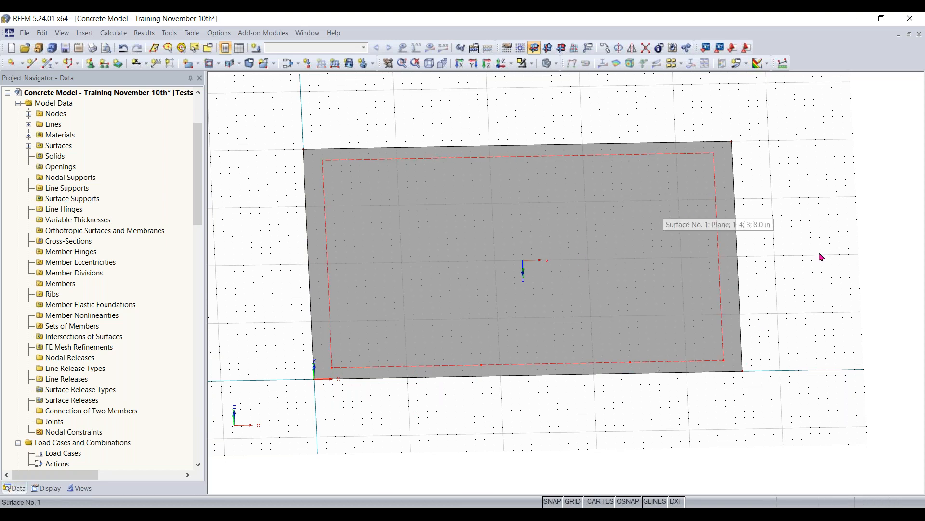
- Select the row of four interior nodes and copy it once with dX 0 ft and dY 16 ft
{"action": "middle_click_drag", "start_coordinate": [847, 253], "coordinate": [848, 259]}
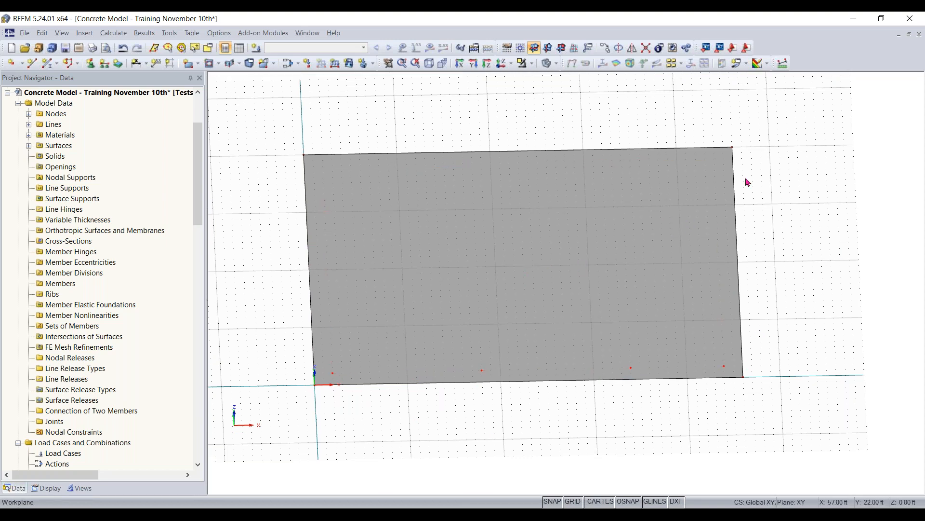
{"action": "left_click", "coordinate": [608, 51]}
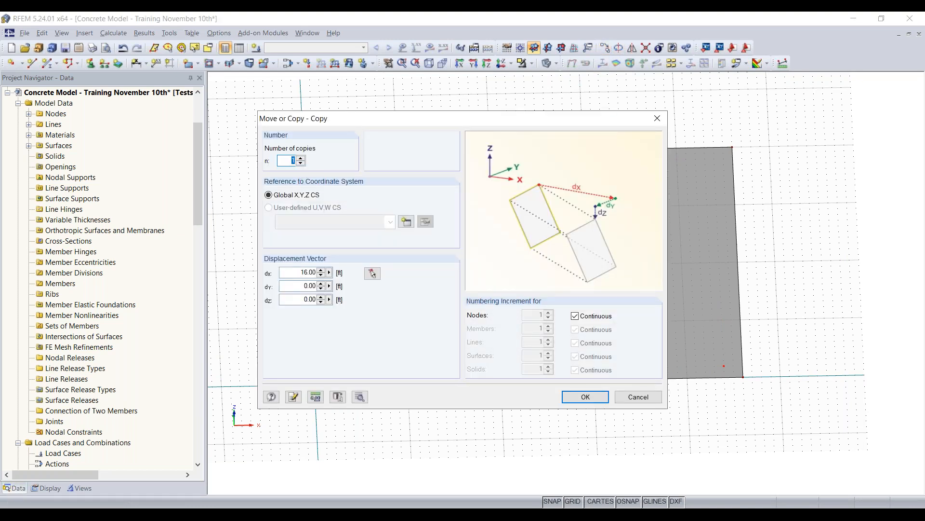
{"action": "key", "text": "Tab"}
{"action": "type", "text": "0"}
{"action": "key", "text": "Tab"}
{"action": "type", "text": "1"}
{"action": "key", "text": "Return"}
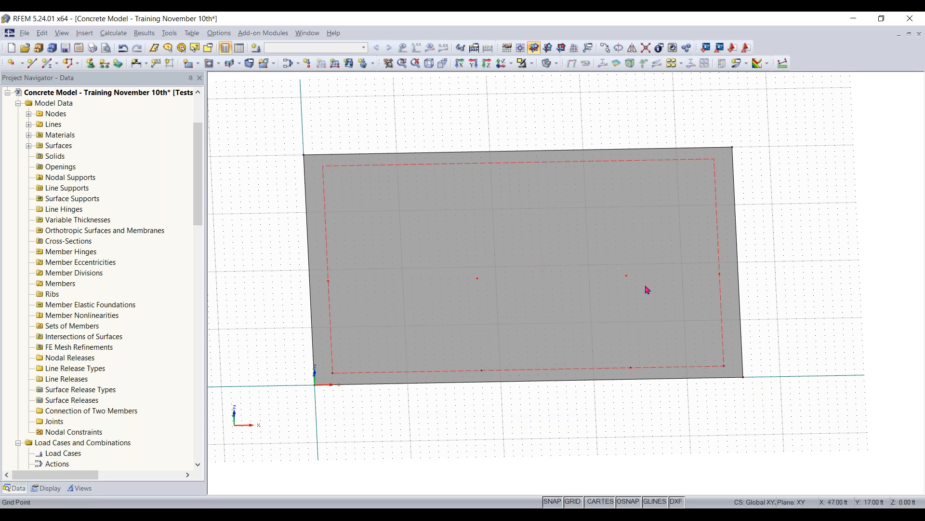
{"action": "left_click", "coordinate": [594, 414]}
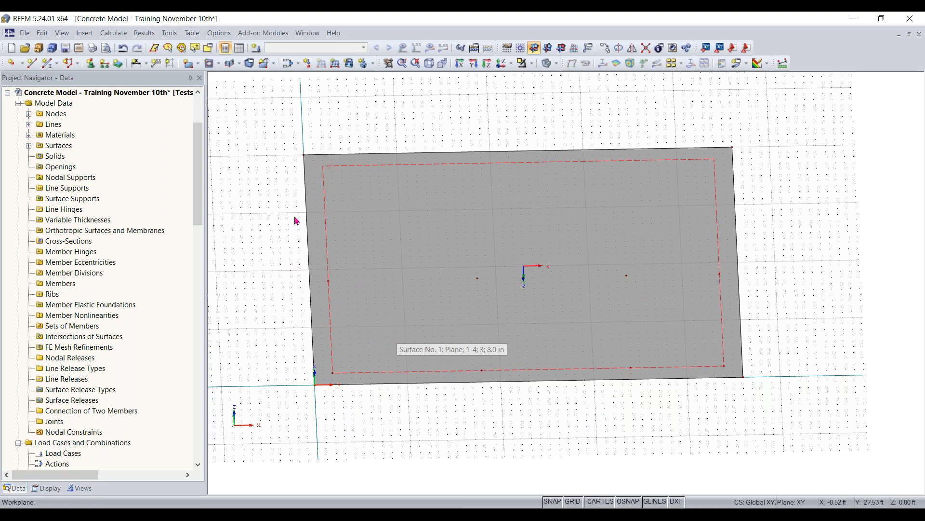
- Turn on object numbering so the slab's nodes, lines and surface are labelled in the model view
{"action": "right_click", "coordinate": [248, 256]}
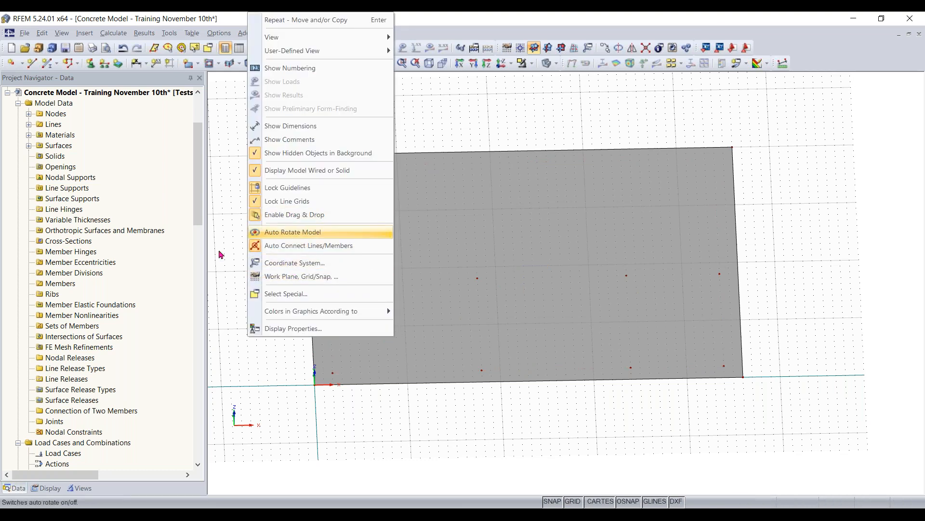
{"action": "left_click", "coordinate": [295, 68]}
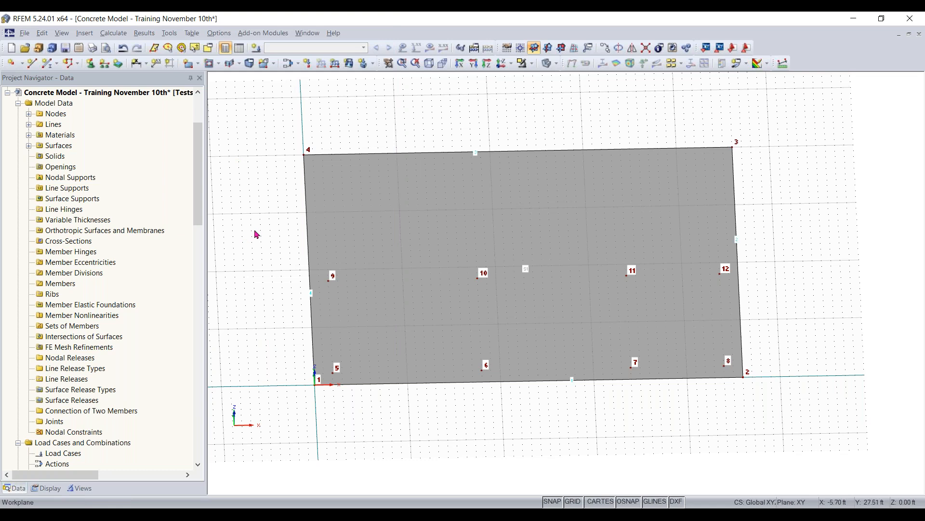
{"action": "middle_click_drag", "start_coordinate": [270, 262], "coordinate": [262, 356]}
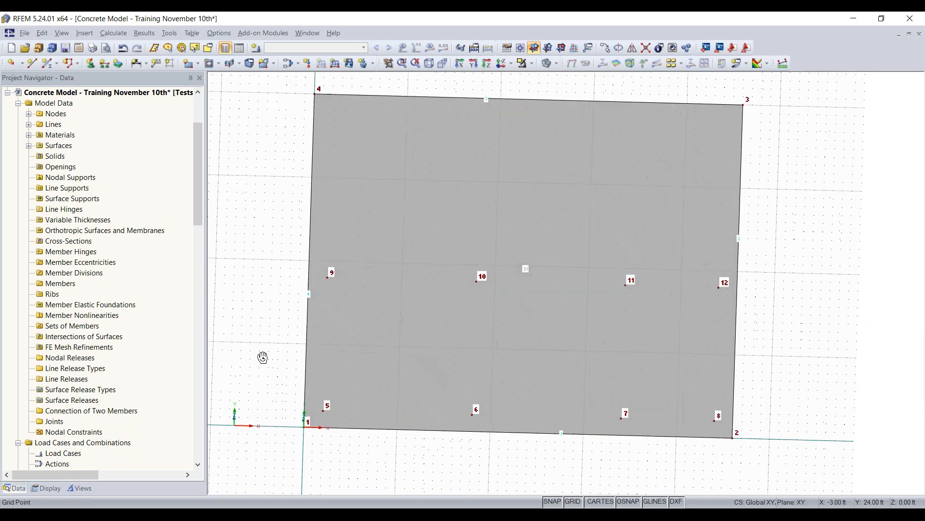
{"action": "middle_click_drag", "start_coordinate": [259, 313], "coordinate": [270, 323]}
{"action": "scroll", "coordinate": [270, 323], "scroll_direction": "up", "scroll_amount": 1}
{"action": "scroll", "coordinate": [444, 287], "scroll_direction": "down", "scroll_amount": 1}
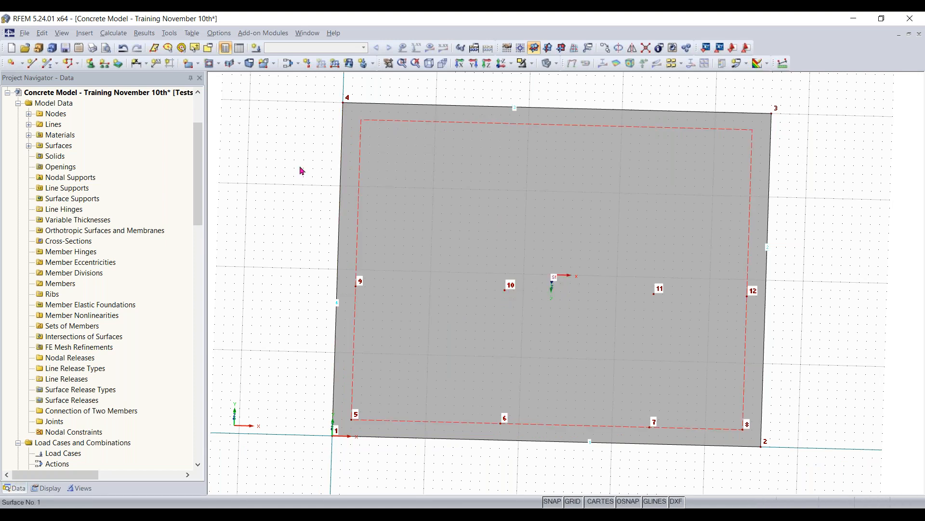
{"action": "scroll", "coordinate": [338, 361], "scroll_direction": "down", "scroll_amount": 1}
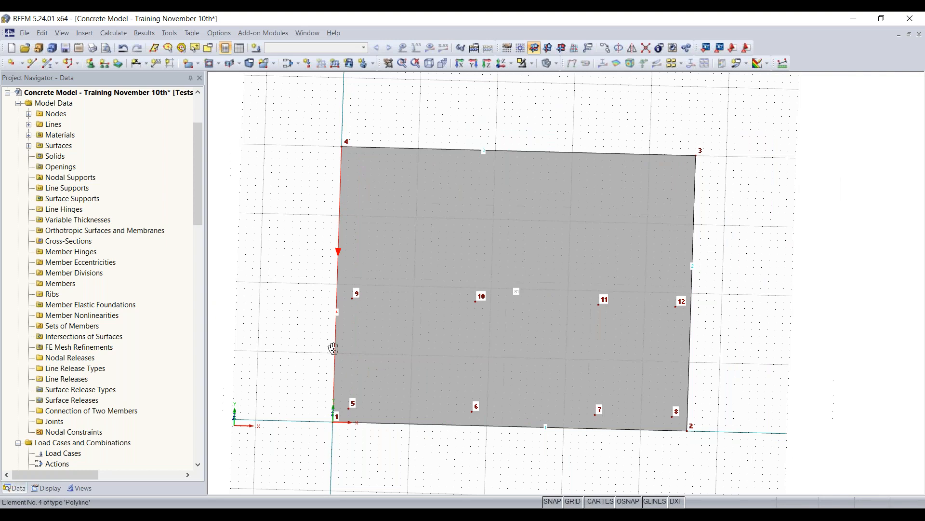
{"action": "middle_click_drag", "start_coordinate": [336, 354], "coordinate": [314, 247]}
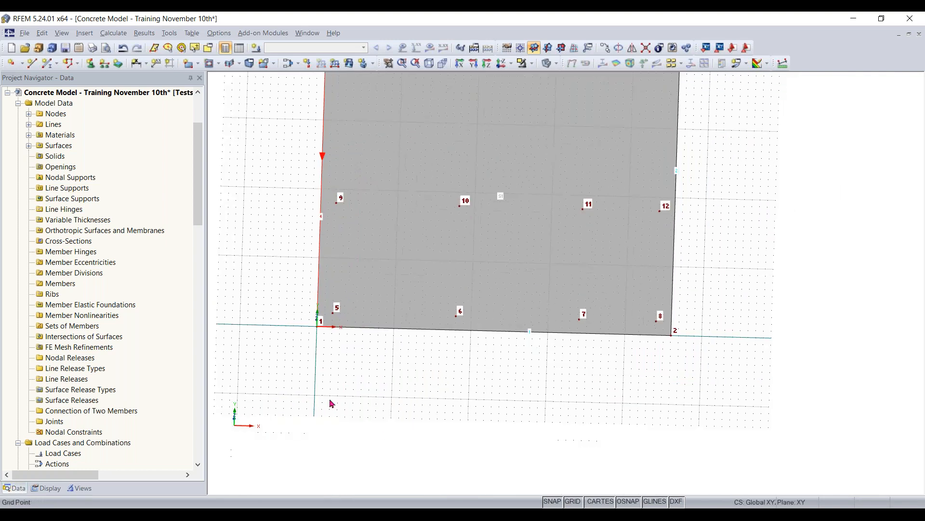
- Expand the model's node list and examine the coordinates of the slab corner and interior nodes
{"action": "left_click", "coordinate": [28, 115]}
{"action": "left_click", "coordinate": [76, 156]}
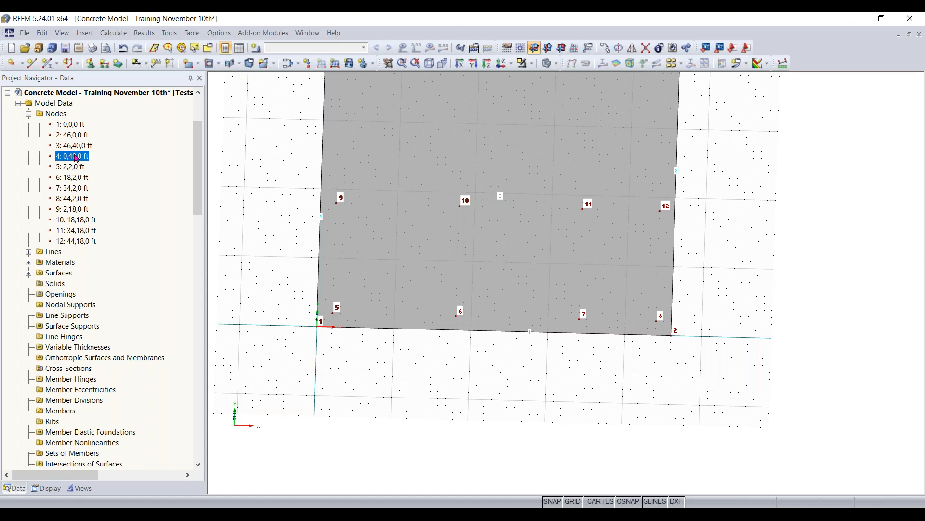
{"action": "left_click", "coordinate": [416, 192]}
{"action": "left_click", "coordinate": [585, 347]}
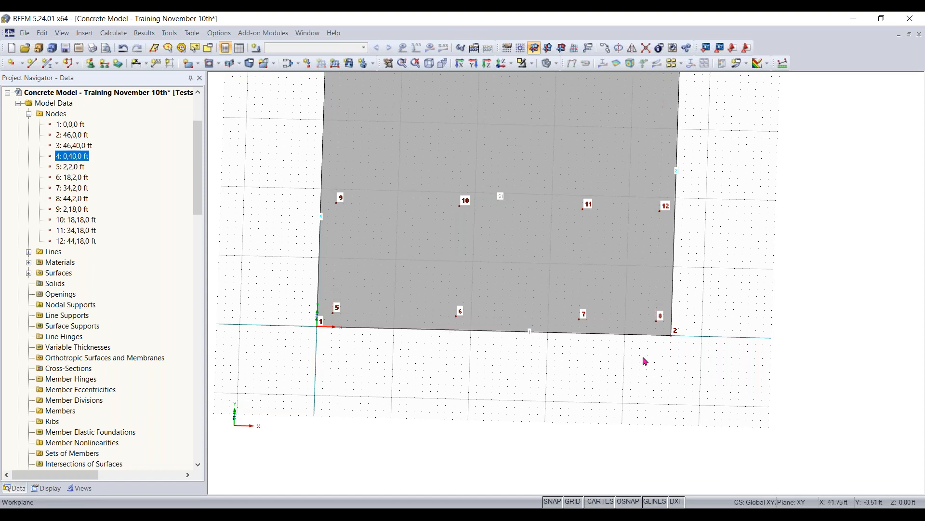
{"action": "middle_click_drag", "start_coordinate": [790, 223], "coordinate": [779, 294]}
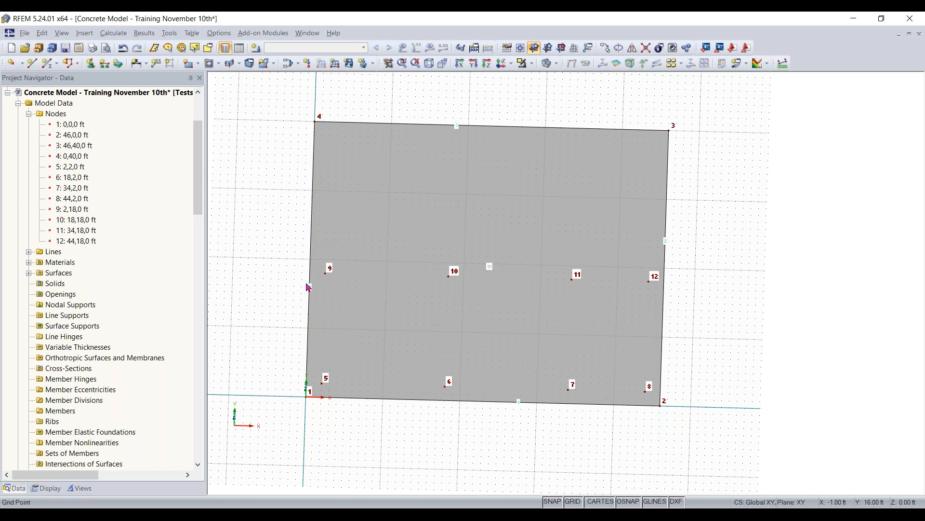
- Divide the slab edge between nodes 4 and 1 graphically, 12 ft from node 4 at X 0 ft, Y 28 ft
{"action": "right_click", "coordinate": [308, 320]}
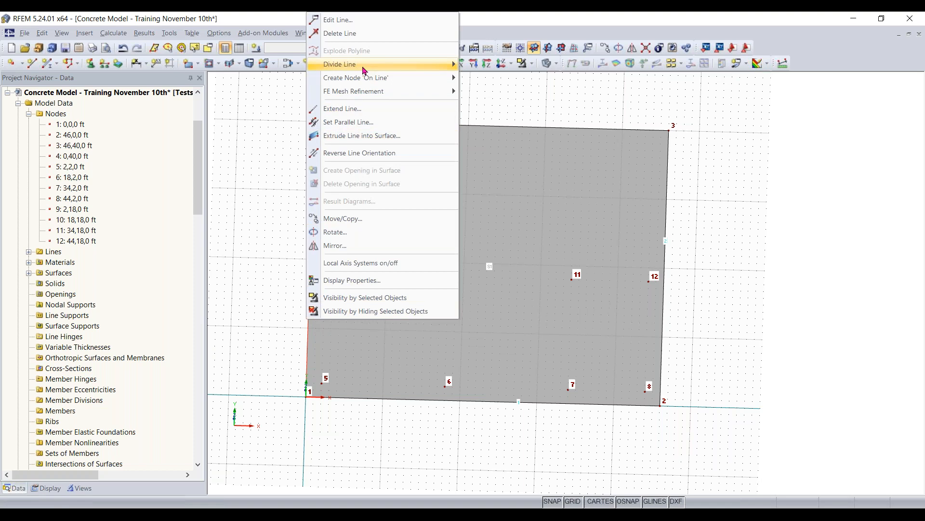
{"action": "mouse_move", "coordinate": [365, 70]}
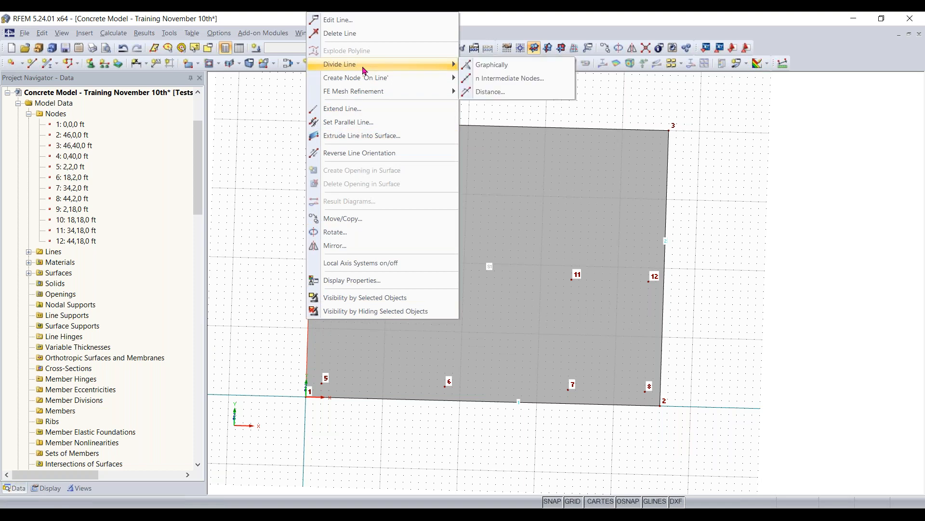
{"action": "left_click", "coordinate": [509, 68]}
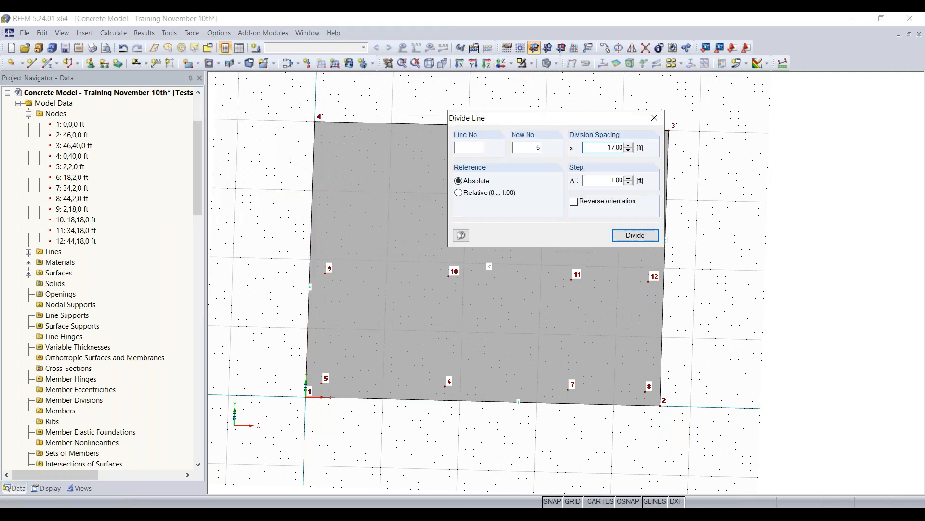
{"action": "left_click", "coordinate": [313, 154]}
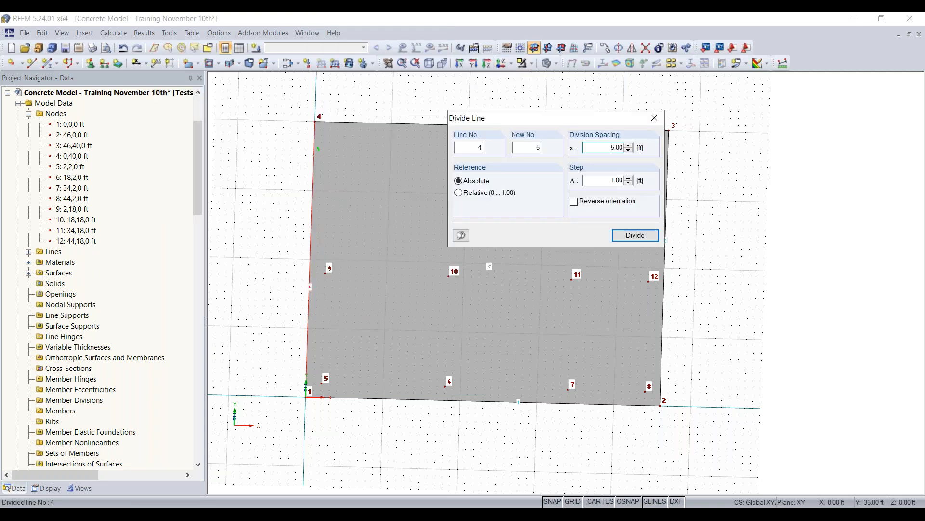
{"action": "left_click", "coordinate": [313, 207]}
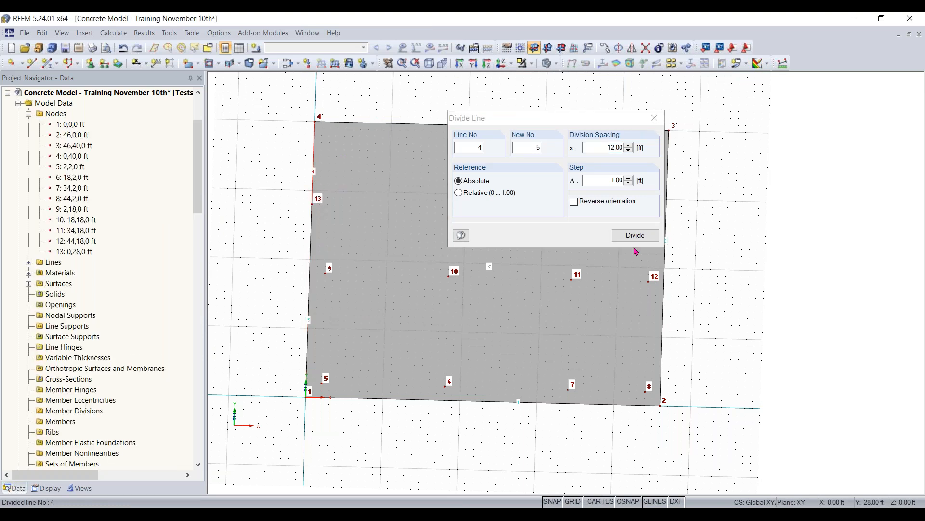
- Divide the slab edge between nodes 3 and 4 graphically, 28 ft from node 3 at X 18 ft, Y 40 ft, and finish dividing
{"action": "left_click_drag", "start_coordinate": [552, 121], "coordinate": [489, 215]}
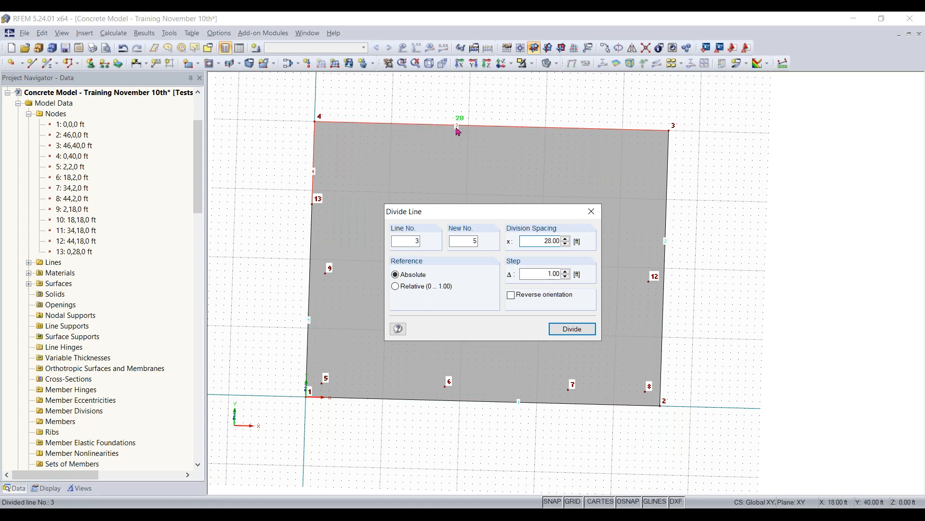
{"action": "left_click", "coordinate": [454, 126]}
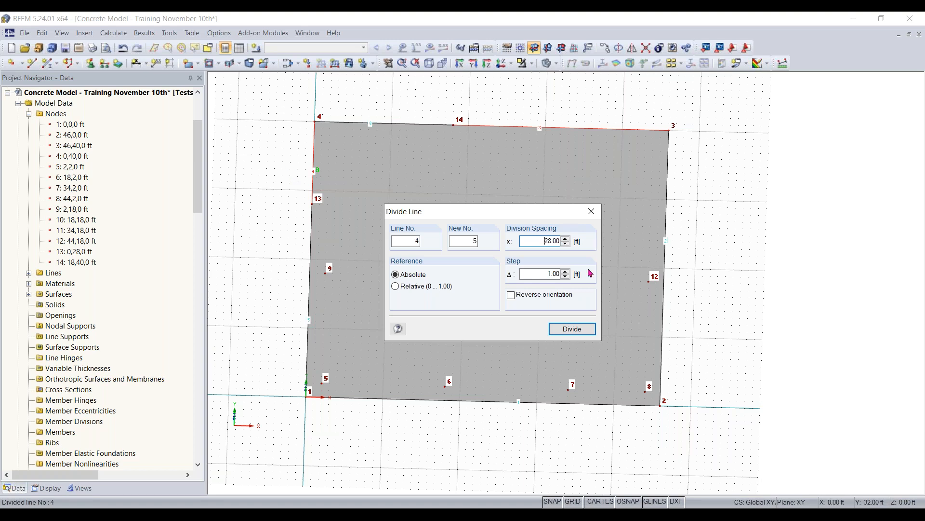
{"action": "left_click", "coordinate": [591, 211]}
{"action": "middle_click_drag", "start_coordinate": [757, 289], "coordinate": [723, 316]}
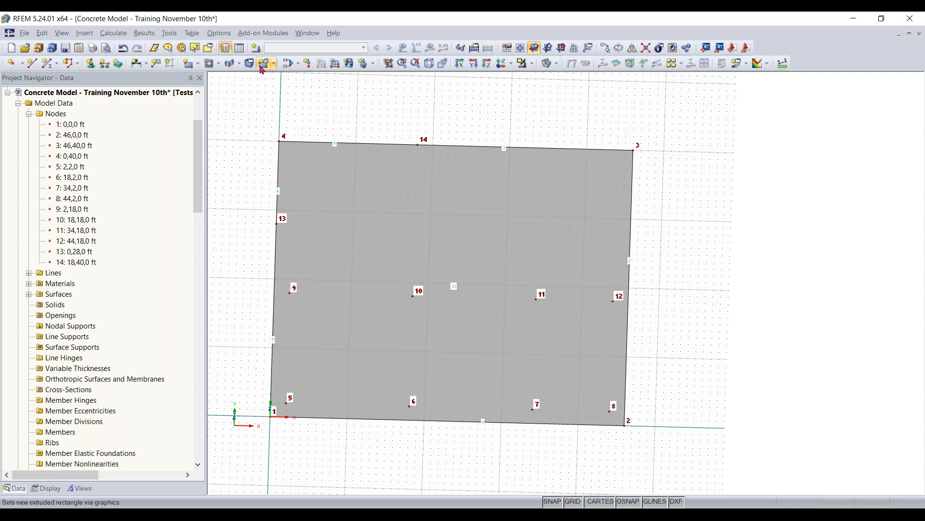
- Add a semicircular concrete surface, 8 in thick and 4000 psi, centred at X 46 ft, Y 33 ft and starting at node 3
{"action": "left_click", "coordinate": [201, 66]}
{"action": "left_click", "coordinate": [201, 65]}
{"action": "left_click", "coordinate": [198, 65]}
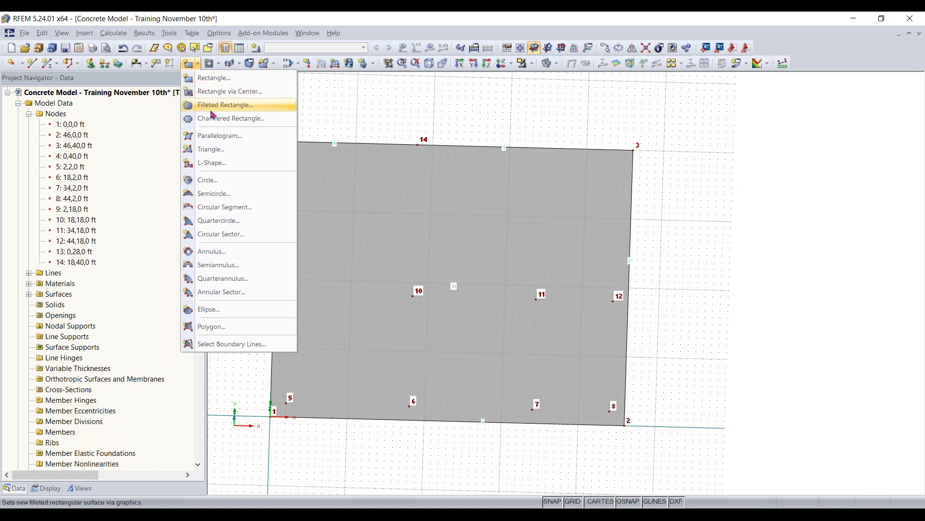
{"action": "left_click", "coordinate": [216, 193]}
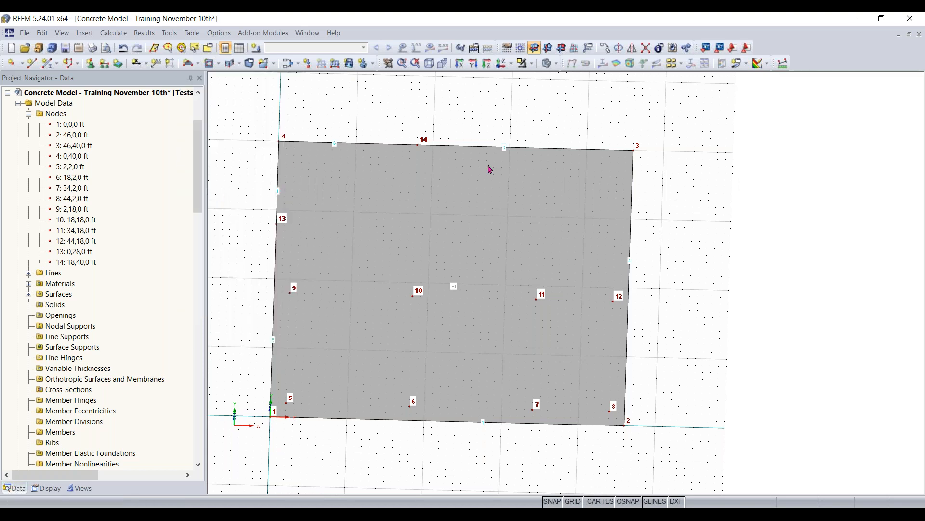
{"action": "left_click_drag", "start_coordinate": [490, 121], "coordinate": [277, 99]}
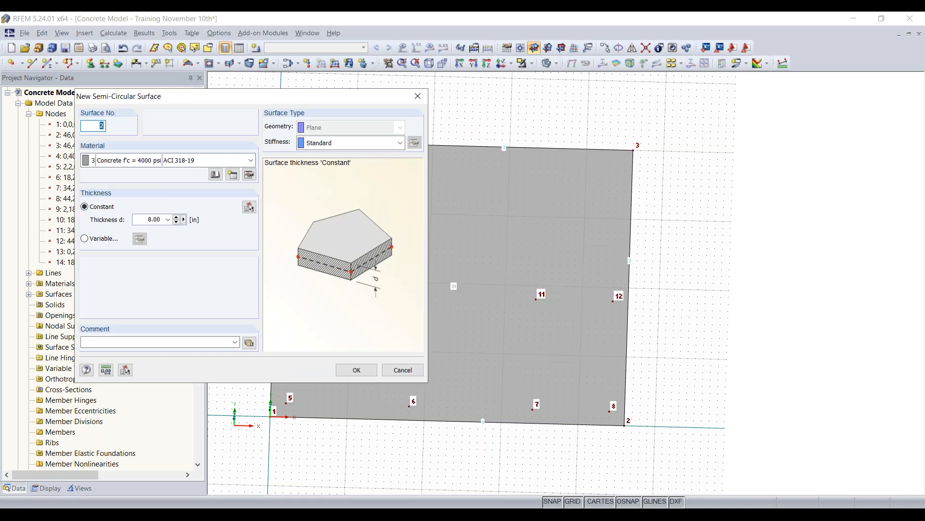
{"action": "left_click", "coordinate": [355, 370]}
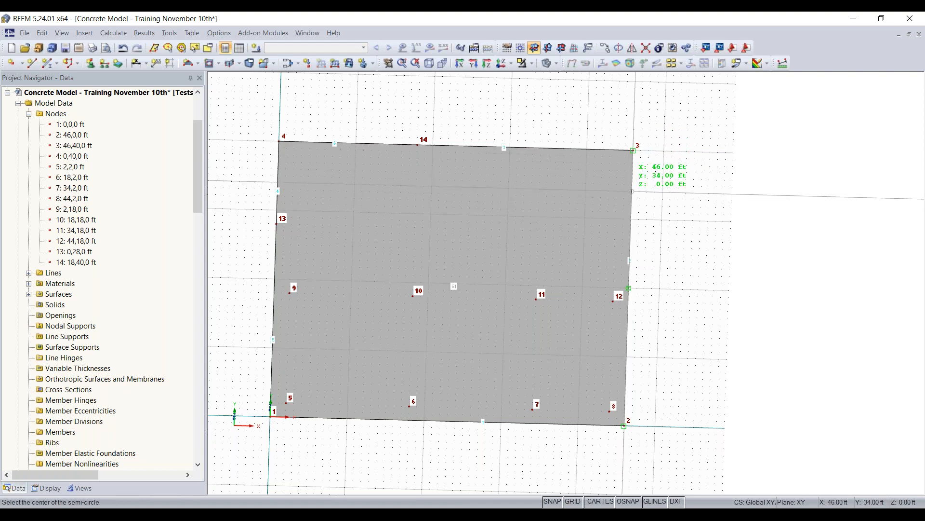
{"action": "left_click", "coordinate": [633, 198]}
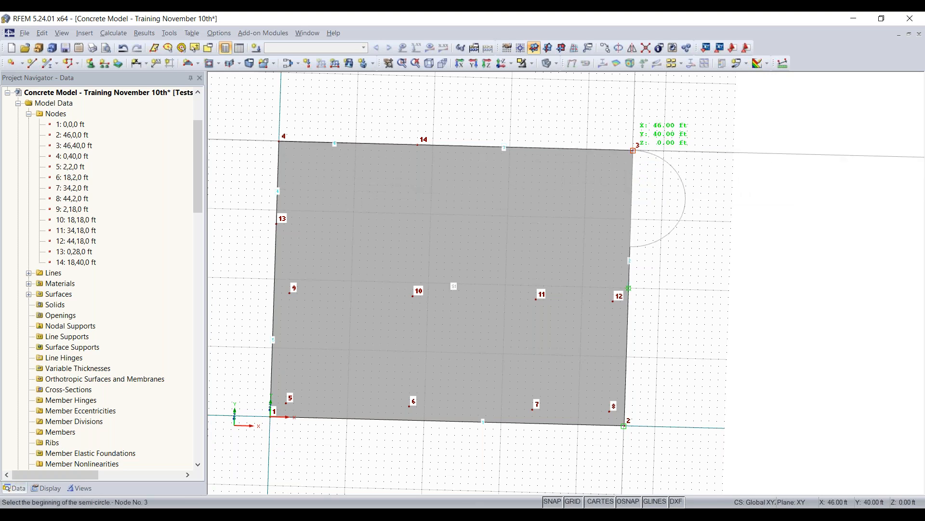
{"action": "left_click", "coordinate": [633, 151]}
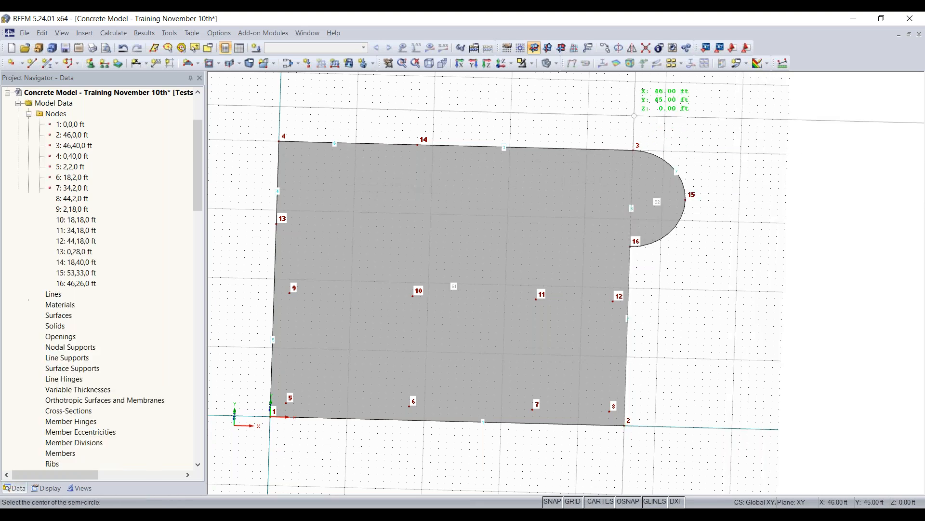
{"action": "middle_click_drag", "start_coordinate": [684, 319], "coordinate": [605, 232], "text": "ctrl"}
{"action": "right_click", "coordinate": [577, 234]}
{"action": "left_click", "coordinate": [760, 290]}
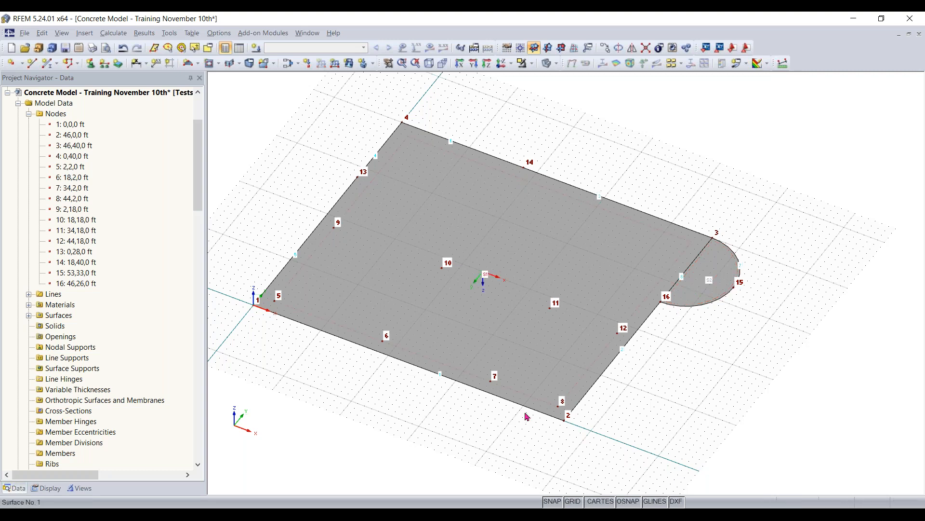
- Select the whole slab with its semicircle and nodes and copy it once with displacement dX 0, dY 0, dZ 11.83 ft
{"action": "middle_click_drag", "start_coordinate": [527, 415], "coordinate": [526, 328]}
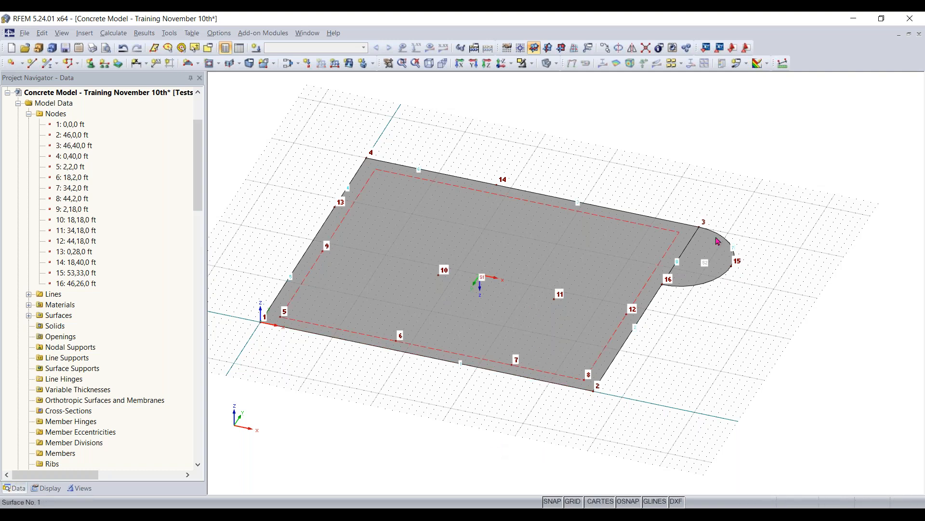
{"action": "left_click_drag", "start_coordinate": [778, 133], "coordinate": [239, 437]}
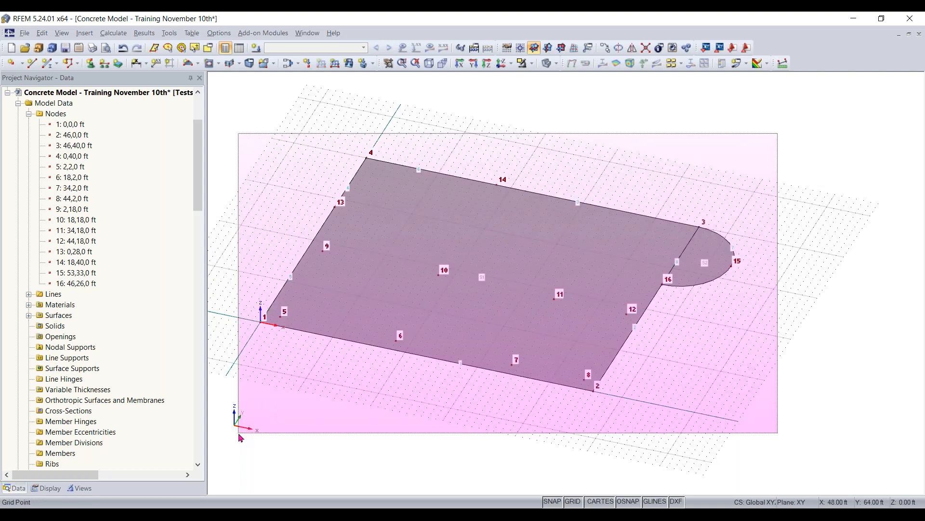
{"action": "left_click_drag", "start_coordinate": [241, 438], "coordinate": [241, 437]}
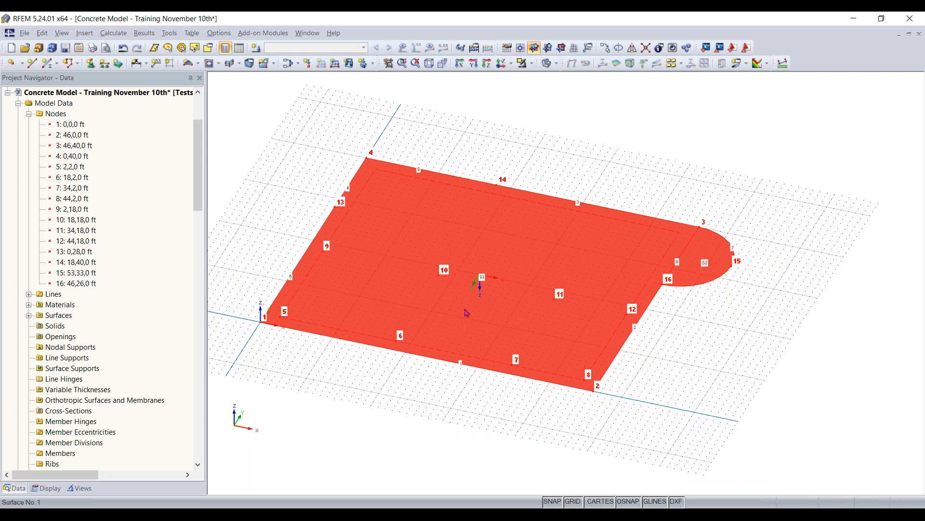
{"action": "right_click", "coordinate": [498, 348]}
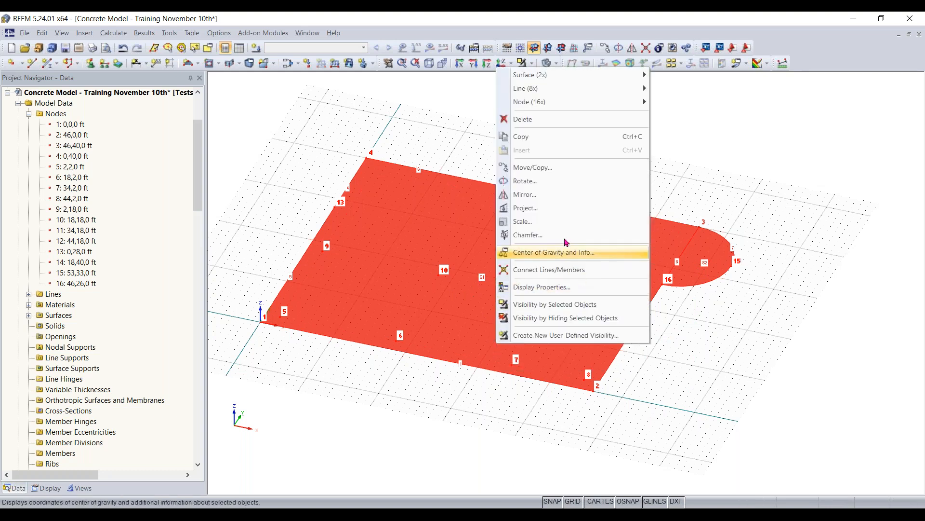
{"action": "left_click", "coordinate": [526, 168]}
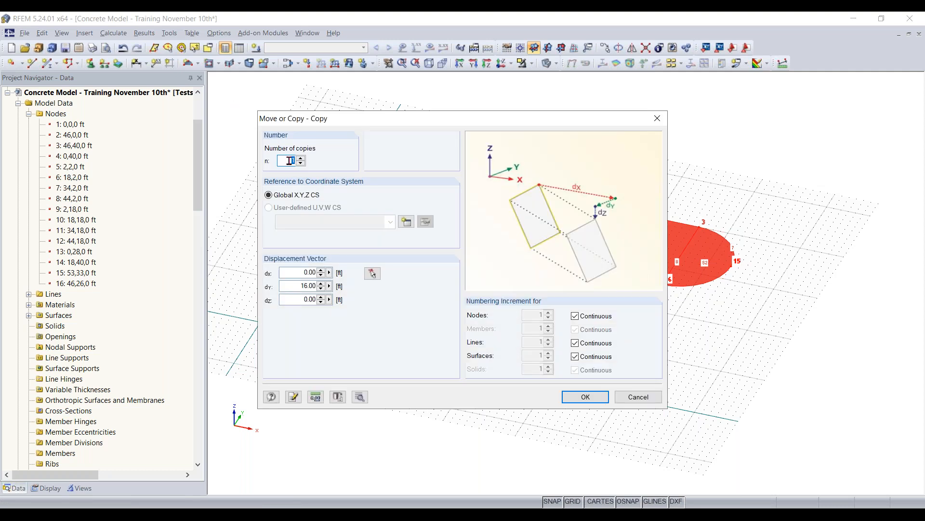
{"action": "left_click_drag", "start_coordinate": [297, 287], "coordinate": [364, 283]}
{"action": "key", "text": "BackSpace"}
{"action": "type", "text": "0"}
{"action": "left_click_drag", "start_coordinate": [316, 299], "coordinate": [369, 302]}
{"action": "type", "text": "11.83"}
{"action": "key", "text": "Return"}
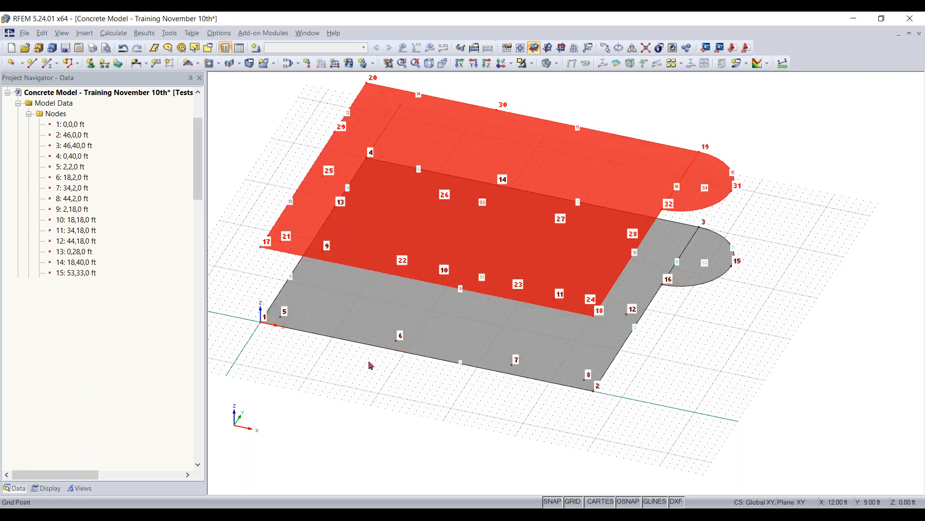
- Examine the two slab levels in isometric, perspective and reverse-Z plan views
{"action": "right_click_drag", "start_coordinate": [501, 439], "coordinate": [423, 419]}
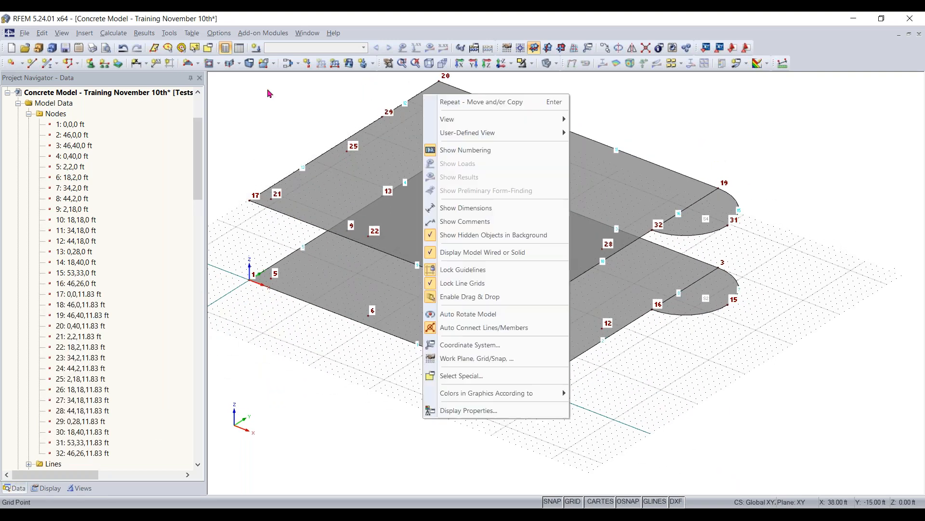
{"action": "left_click", "coordinate": [285, 102]}
{"action": "left_click", "coordinate": [482, 281]}
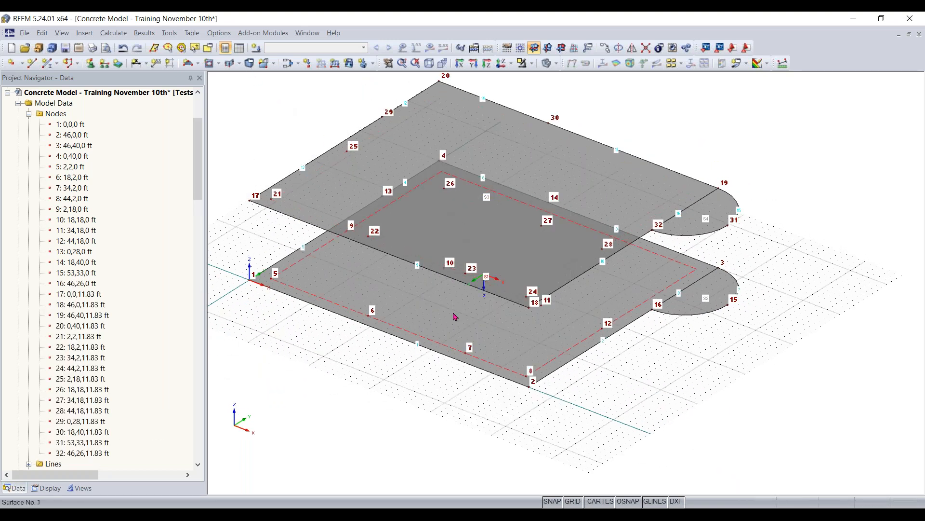
{"action": "left_click", "coordinate": [429, 63]}
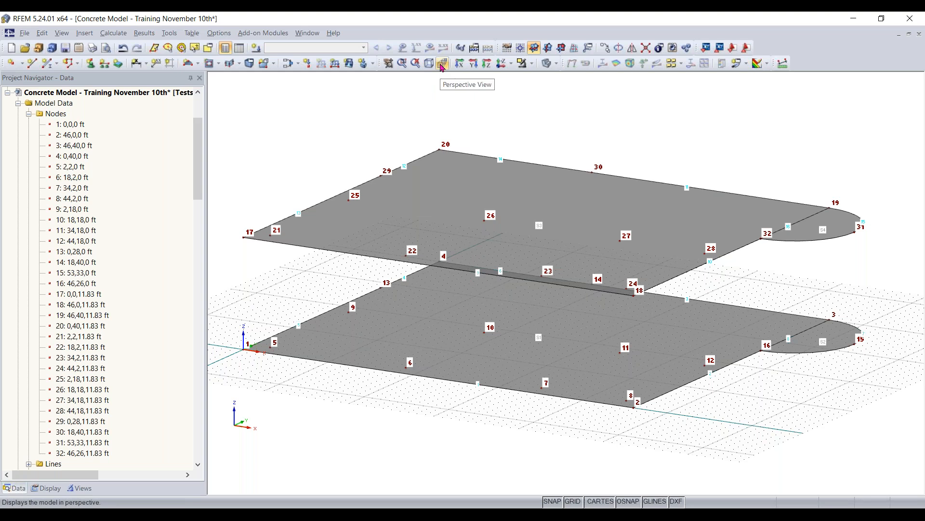
{"action": "left_click", "coordinate": [442, 66]}
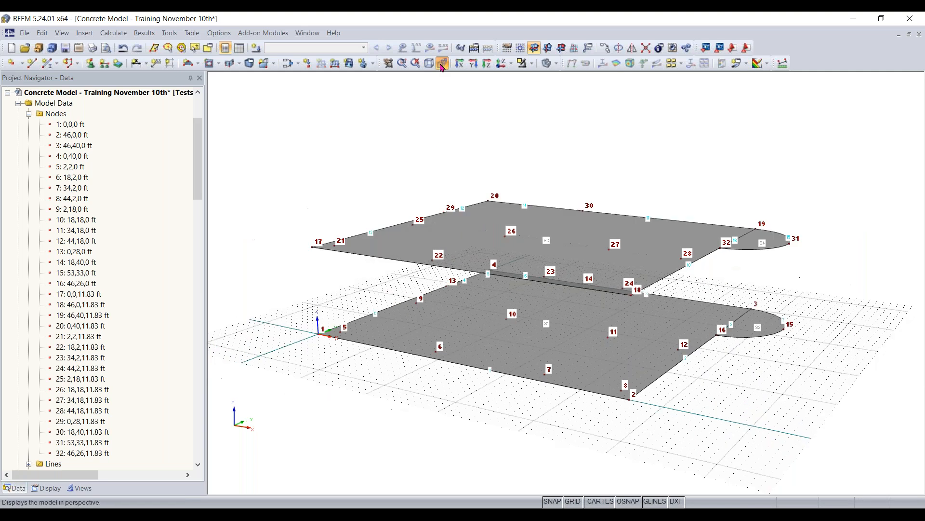
{"action": "left_click", "coordinate": [503, 65]}
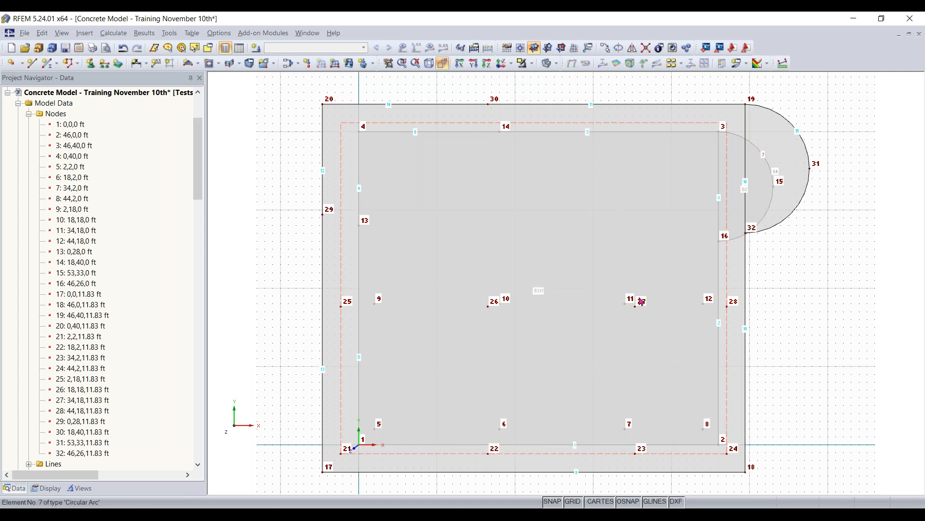
{"action": "left_click", "coordinate": [429, 64]}
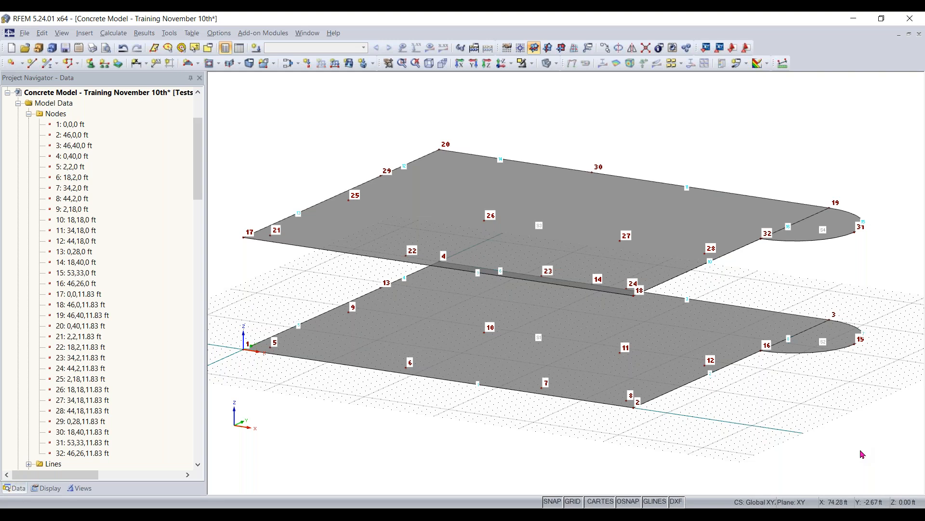
- Divide the upper semicircle's straight edge between nodes 19 and 32 by distance, with a new intermediate node 7 ft from each end
{"action": "middle_click_drag", "start_coordinate": [692, 159], "coordinate": [710, 218], "text": "ctrl"}
{"action": "scroll", "coordinate": [782, 240], "scroll_direction": "up", "scroll_amount": 5}
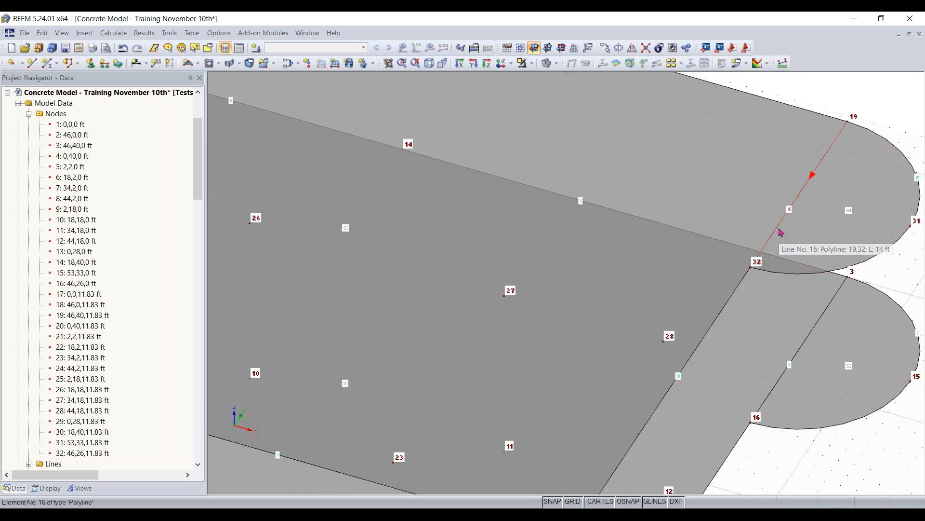
{"action": "right_click", "coordinate": [782, 232]}
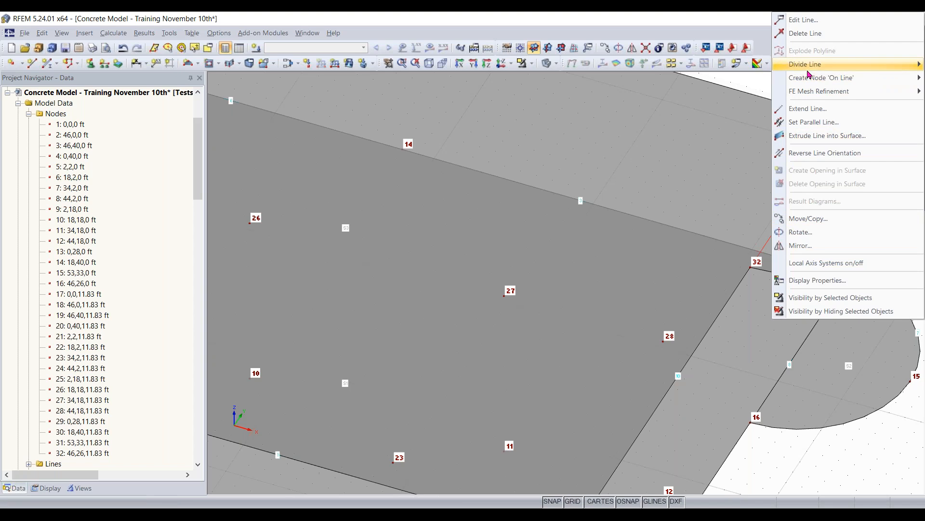
{"action": "mouse_move", "coordinate": [809, 67]}
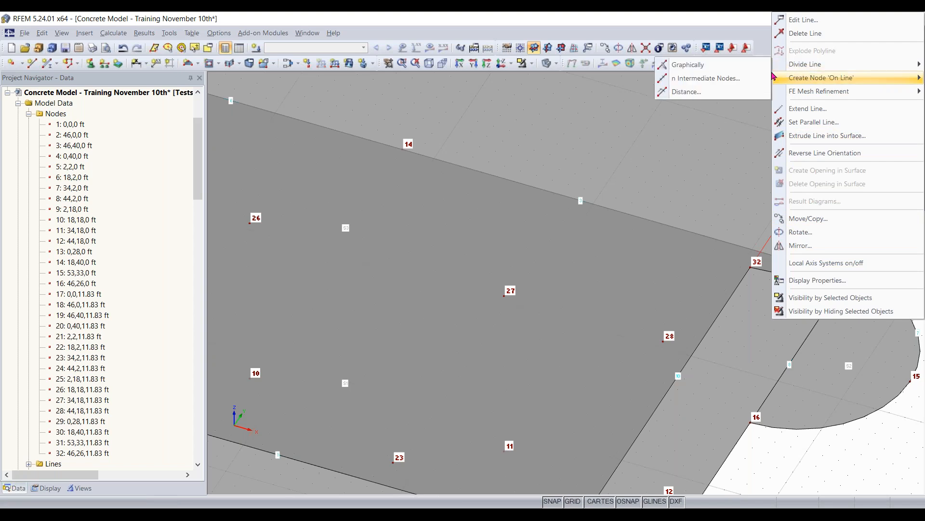
{"action": "left_click", "coordinate": [700, 91]}
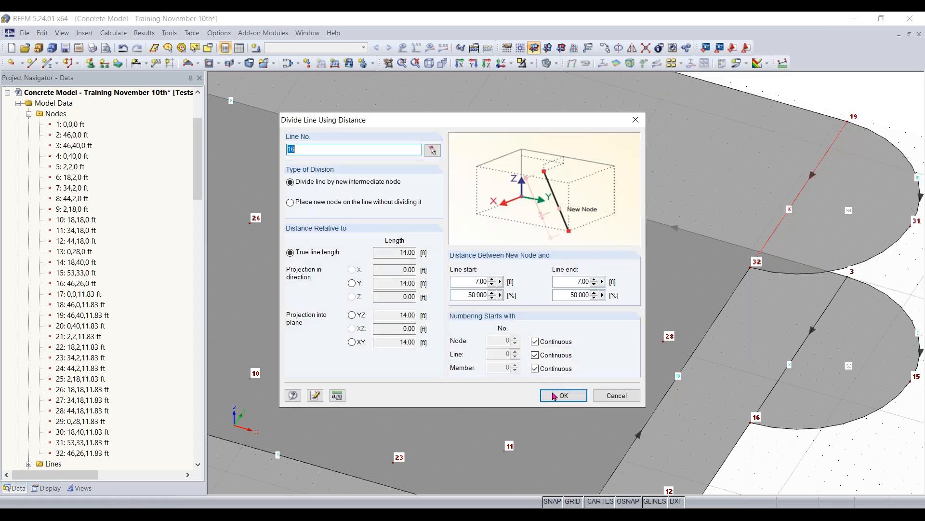
{"action": "left_click", "coordinate": [563, 395]}
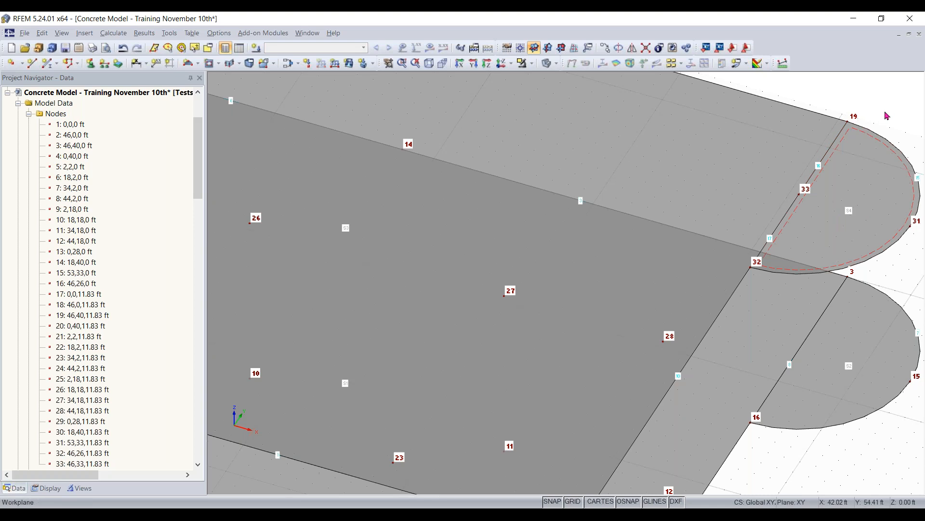
- Examine how the edge lines of the upper slab and semicircle connect around nodes 33 and 32
{"action": "scroll", "coordinate": [888, 116], "scroll_direction": "down", "scroll_amount": 1}
{"action": "middle_click_drag", "start_coordinate": [844, 131], "coordinate": [704, 167]}
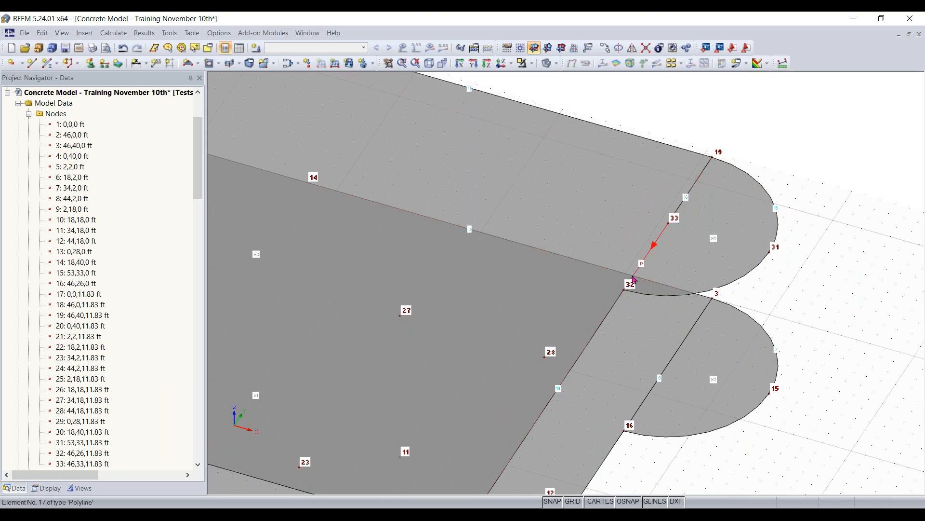
{"action": "scroll", "coordinate": [635, 290], "scroll_direction": "down", "scroll_amount": 2}
{"action": "middle_click_drag", "start_coordinate": [638, 291], "coordinate": [600, 256]}
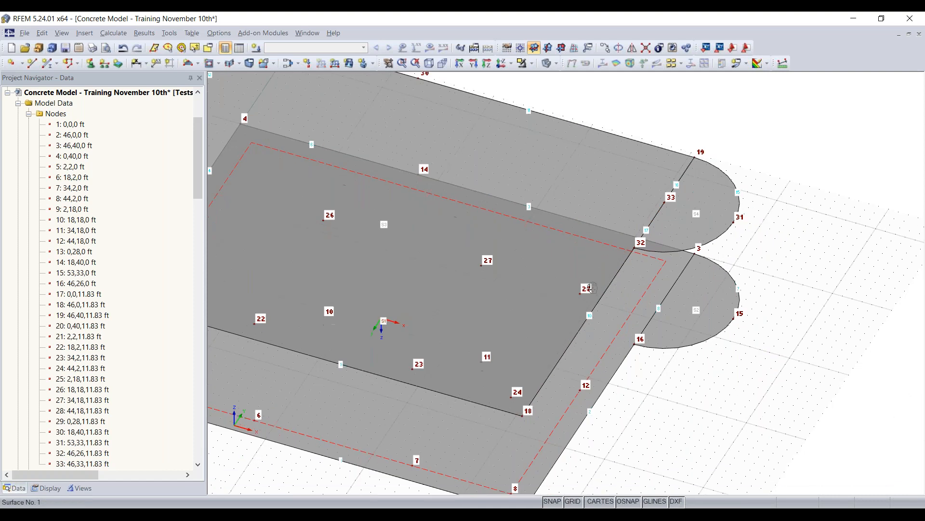
{"action": "right_click", "coordinate": [756, 190]}
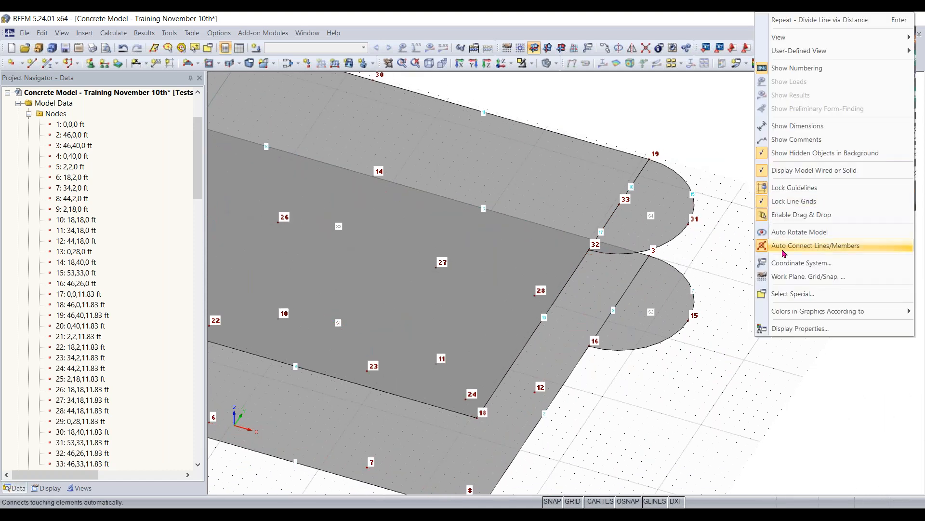
{"action": "left_click", "coordinate": [728, 244]}
{"action": "scroll", "coordinate": [590, 251], "scroll_direction": "up", "scroll_amount": 4}
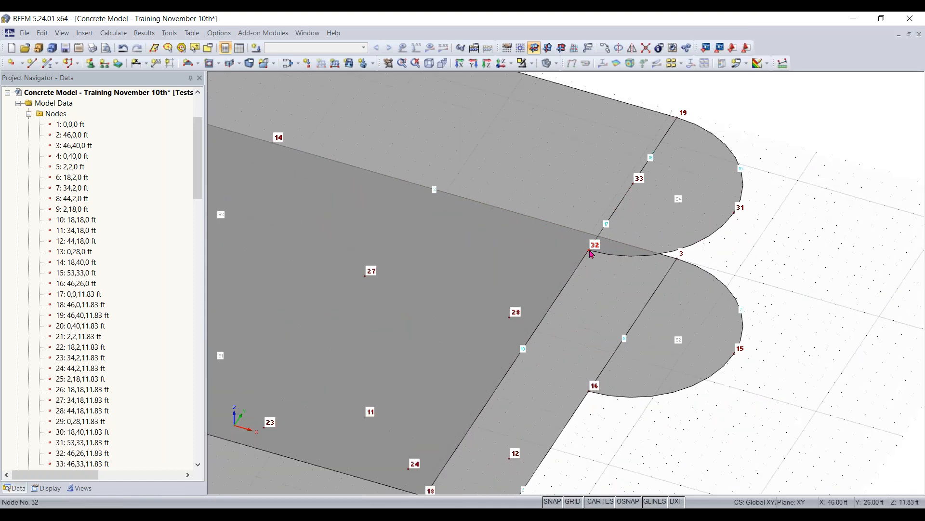
{"action": "scroll", "coordinate": [592, 254], "scroll_direction": "up", "scroll_amount": 1}
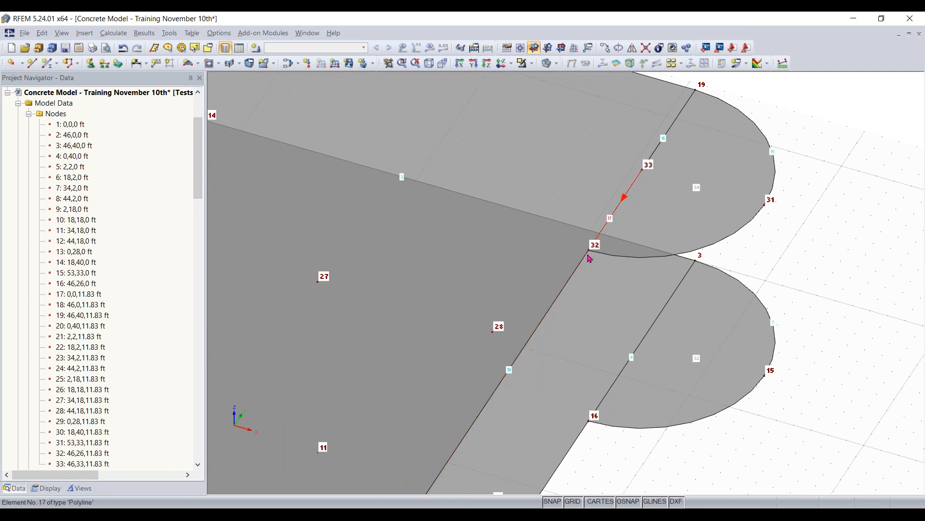
{"action": "scroll", "coordinate": [581, 269], "scroll_direction": "down", "scroll_amount": 1}
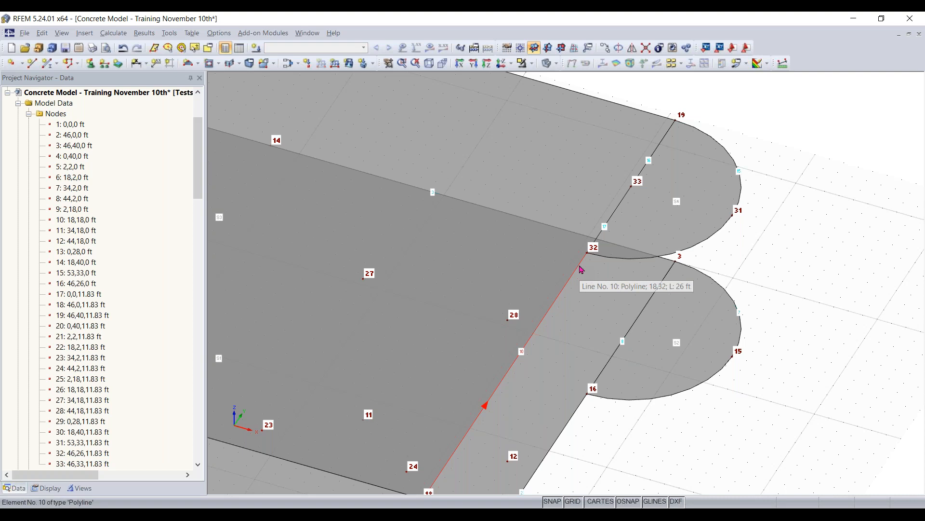
{"action": "scroll", "coordinate": [582, 269], "scroll_direction": "down", "scroll_amount": 3}
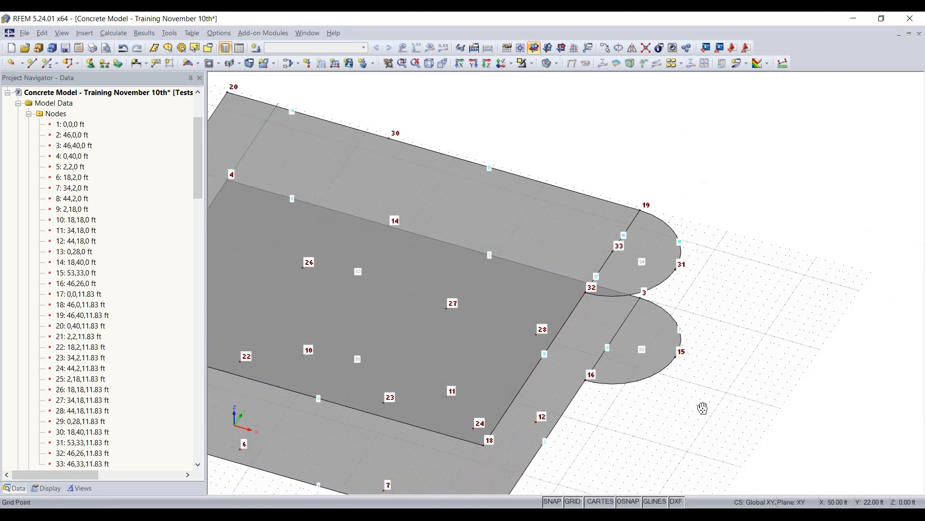
- Delete the rectangular slab surface and the semicircular surface of the upper level
{"action": "middle_click_drag", "start_coordinate": [703, 408], "coordinate": [808, 403]}
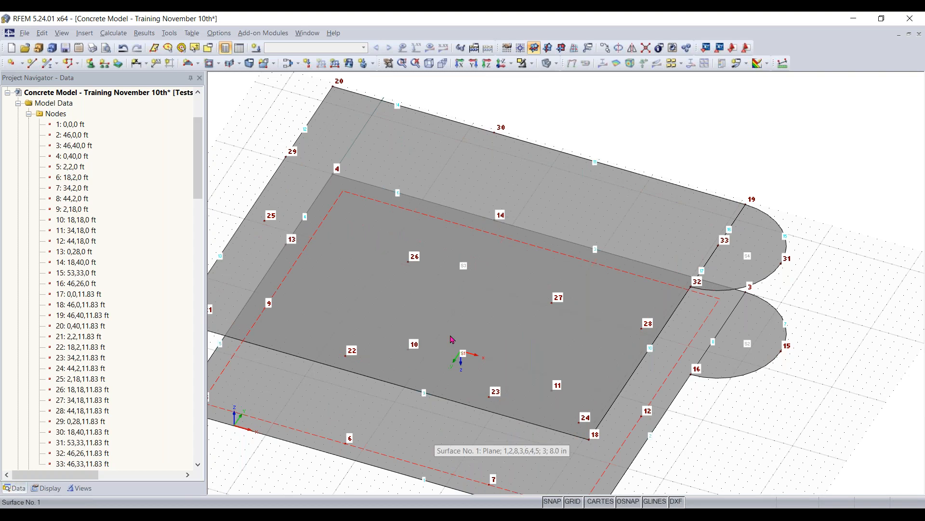
{"action": "left_click", "coordinate": [456, 140]}
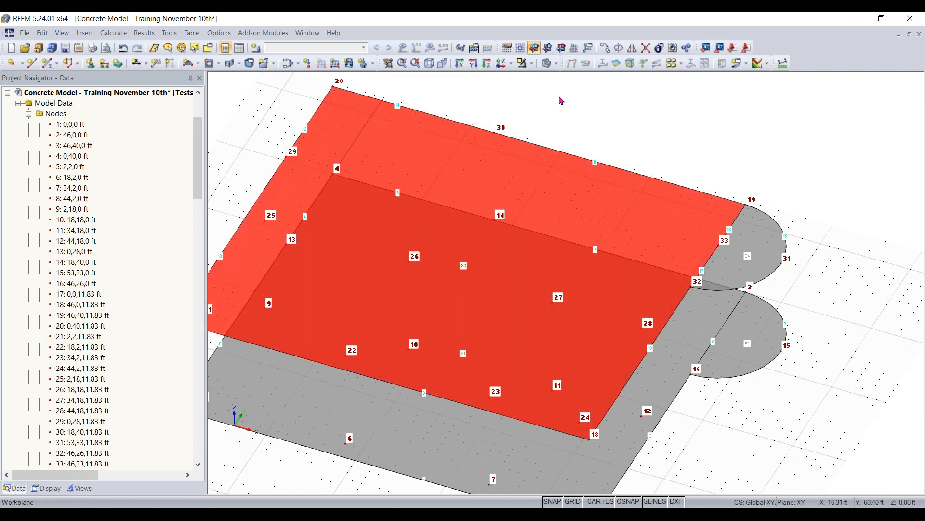
{"action": "left_click", "coordinate": [769, 231], "text": "ctrl"}
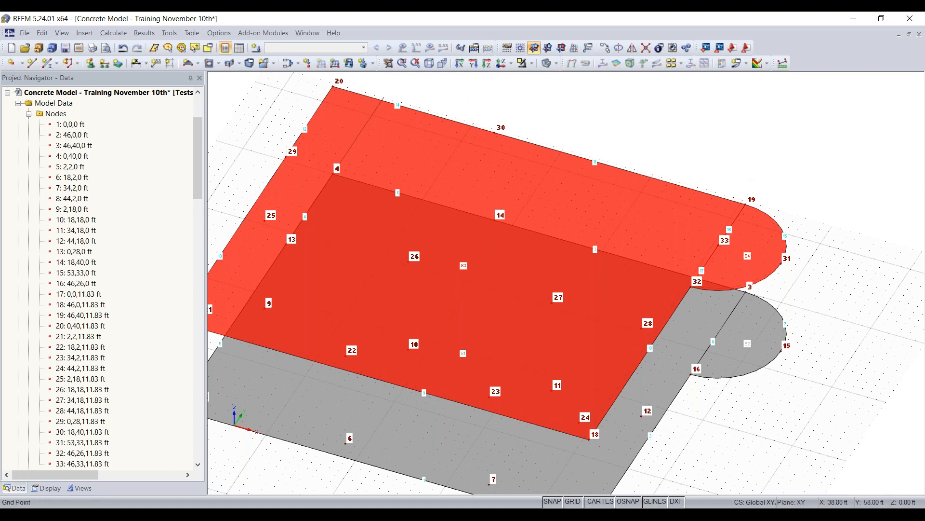
{"action": "key", "text": "Delete"}
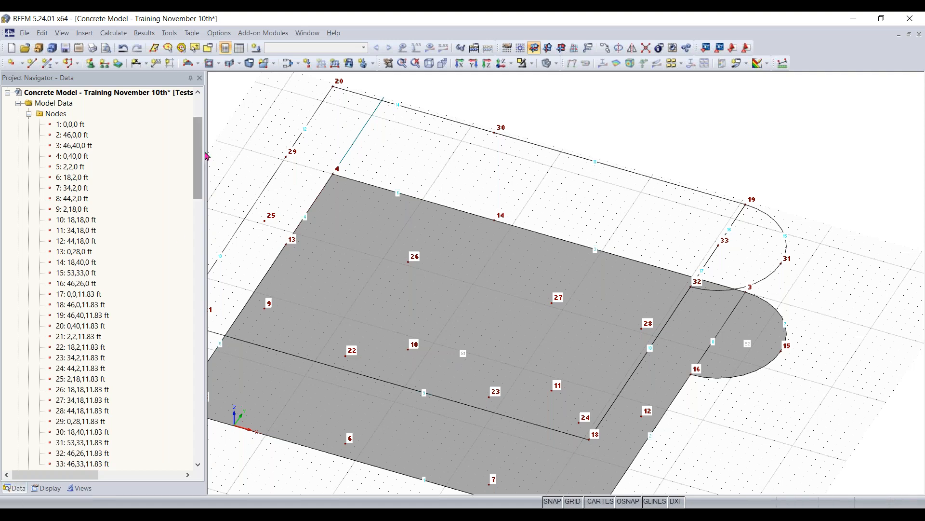
- Delete the two straight lines between nodes 19, 33 and 32 that separate the upper rectangle from its semicircle
{"action": "mouse_move", "coordinate": [198, 158]}
{"action": "left_mouse_down"}
{"action": "mouse_move", "coordinate": [198, 202]}
{"action": "mouse_move", "coordinate": [197, 166]}
{"action": "left_mouse_up"}
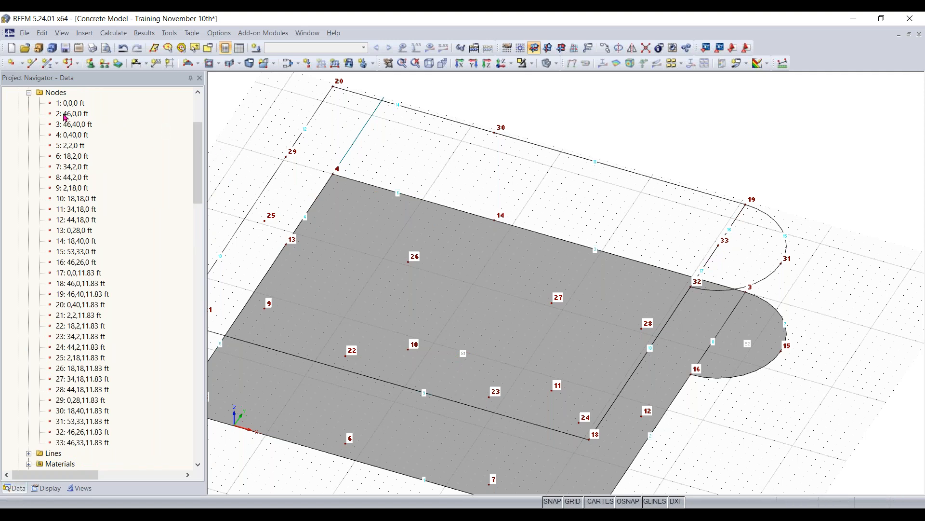
{"action": "left_click", "coordinate": [29, 92]}
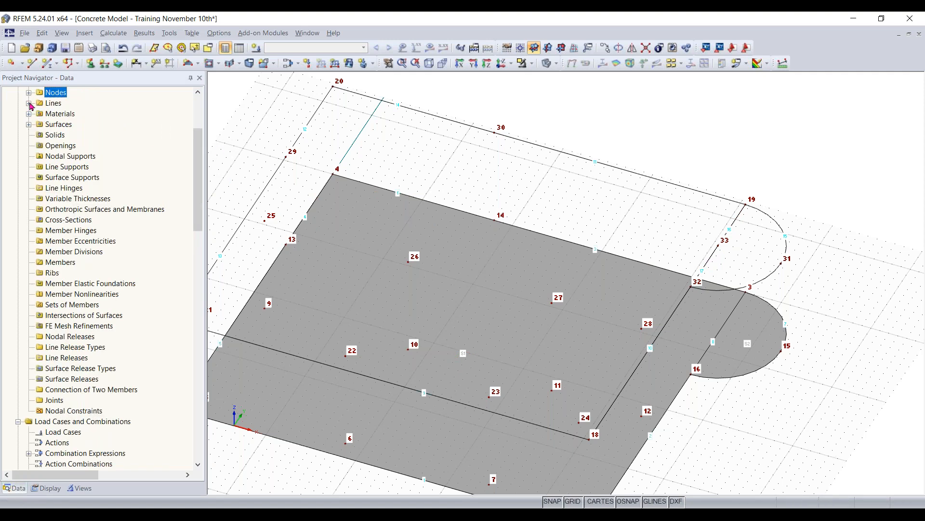
{"action": "left_click", "coordinate": [29, 104]}
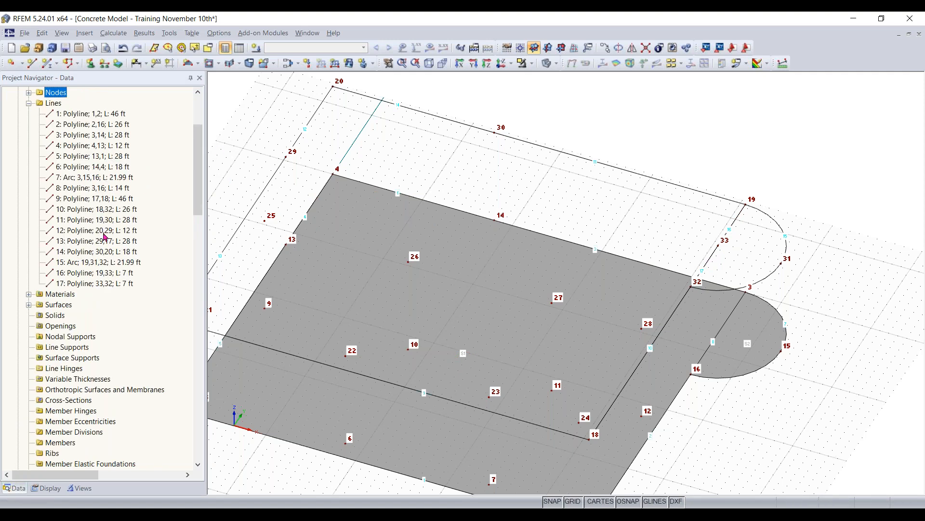
{"action": "left_click", "coordinate": [89, 273]}
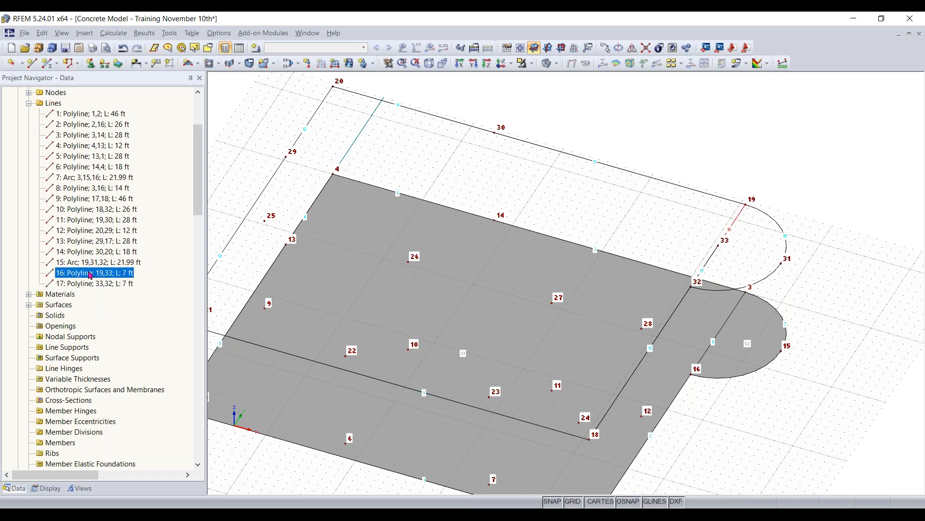
{"action": "key", "text": "shift+Down"}
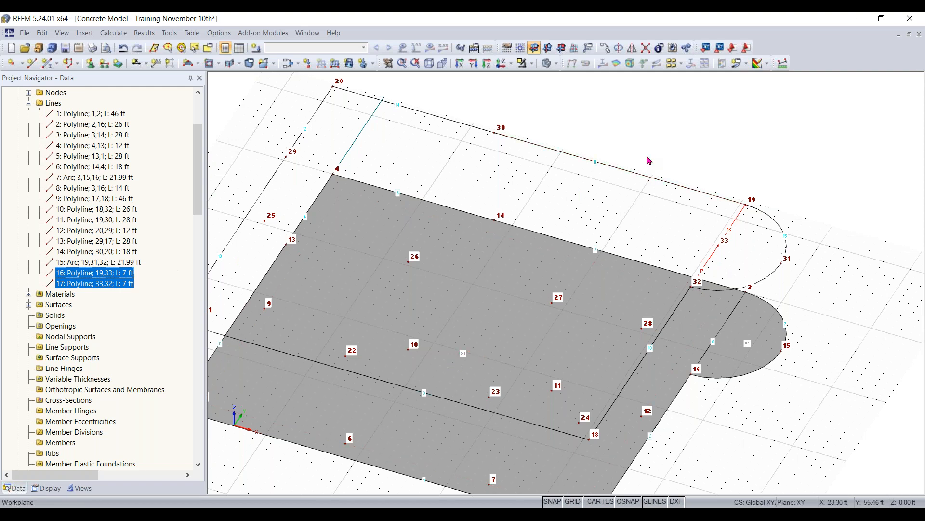
{"action": "key", "text": "Delete"}
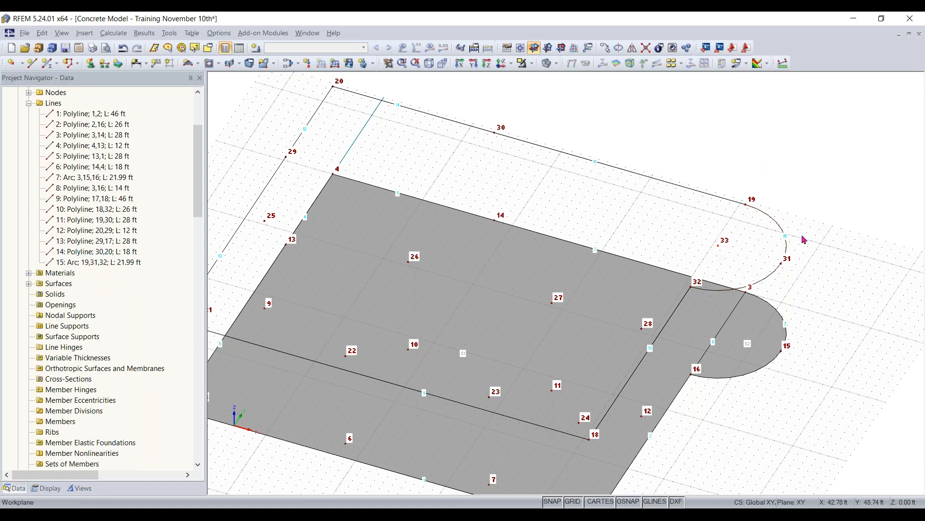
- Create a 12 in thick plane surface at the upper level by selecting its boundary lines, including the semicircular arc
{"action": "middle_click_drag", "start_coordinate": [844, 270], "coordinate": [772, 193], "text": "ctrl"}
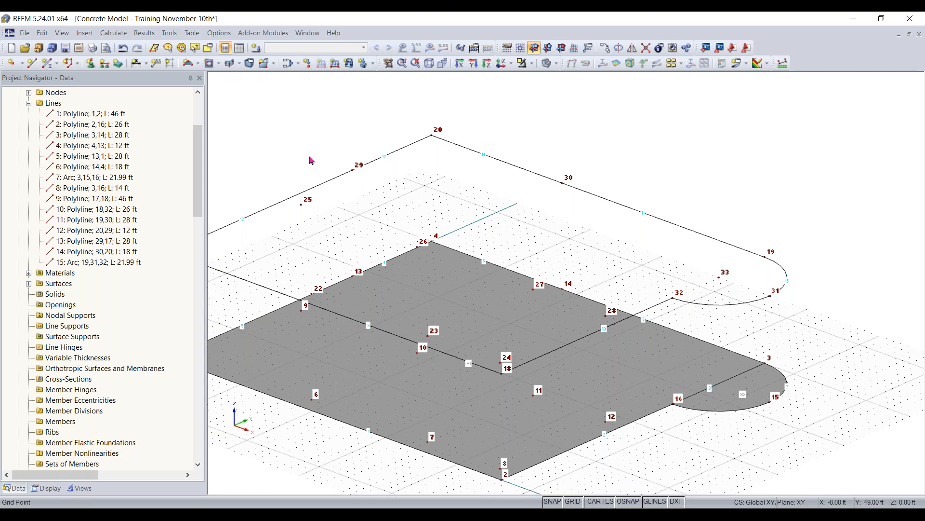
{"action": "left_click", "coordinate": [198, 65]}
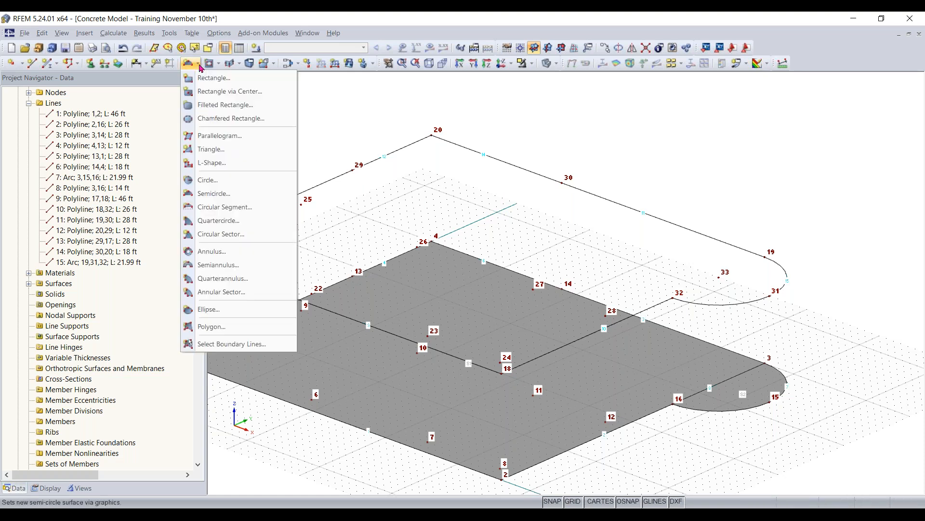
{"action": "left_click", "coordinate": [216, 345]}
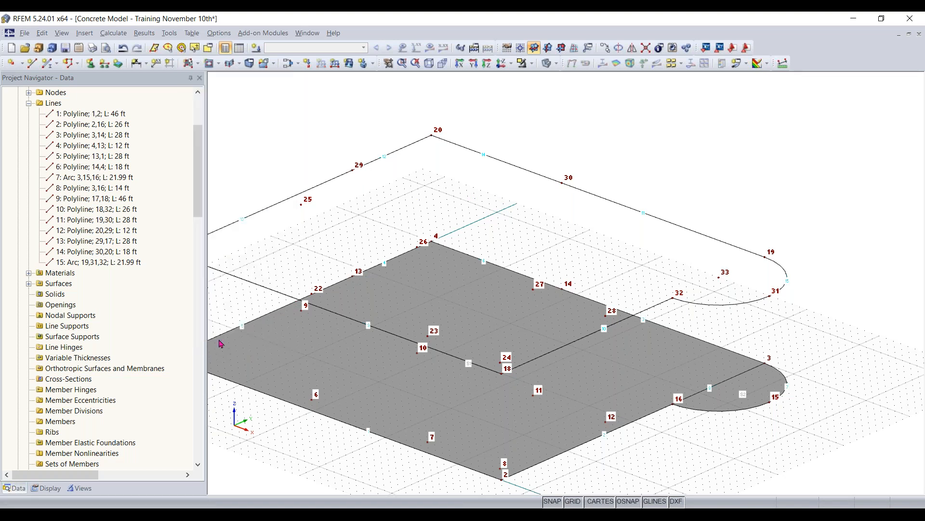
{"action": "left_click", "coordinate": [478, 154]}
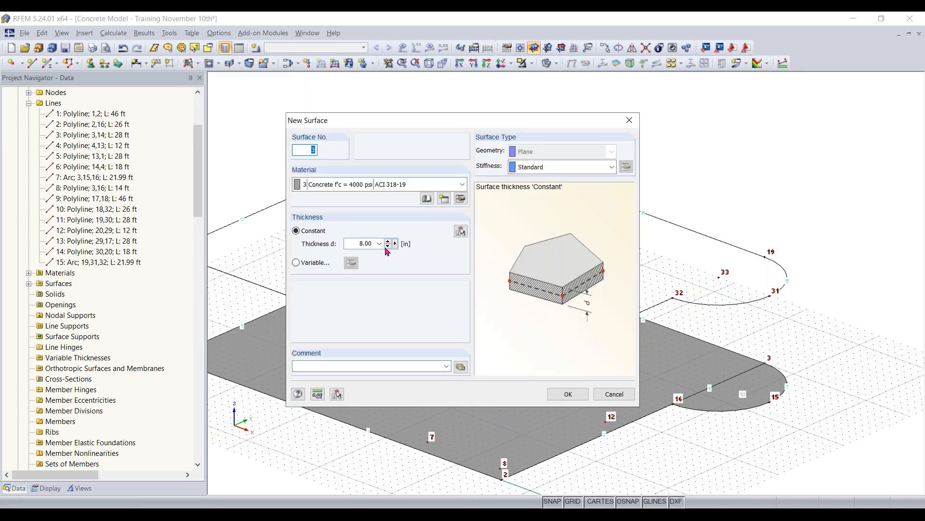
{"action": "double_click", "coordinate": [359, 244]}
{"action": "type", "text": "12"}
{"action": "left_click", "coordinate": [568, 393]}
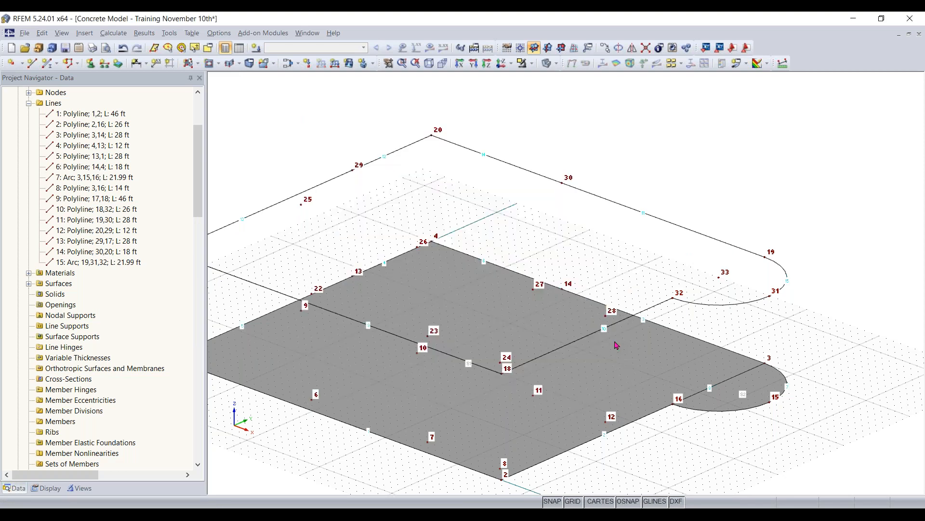
{"action": "left_click", "coordinate": [648, 309]}
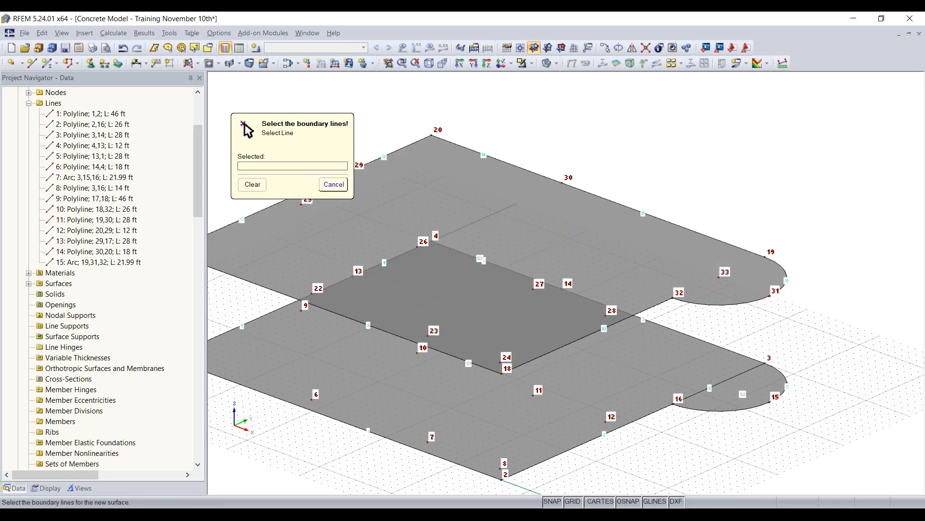
{"action": "right_click", "coordinate": [319, 188]}
{"action": "right_click", "coordinate": [321, 147]}
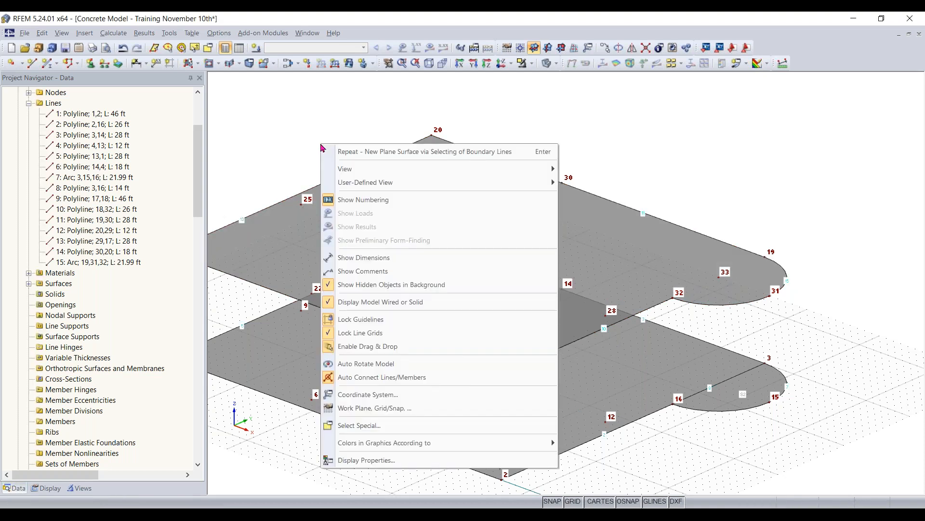
{"action": "left_click", "coordinate": [297, 143]}
- Cut a circular opening of 6 ft radius centred on node 33 in the upper slab, using a 1 ft radius step
{"action": "scroll", "coordinate": [302, 151], "scroll_direction": "down", "scroll_amount": 3}
{"action": "middle_click_drag", "start_coordinate": [351, 171], "coordinate": [434, 188]}
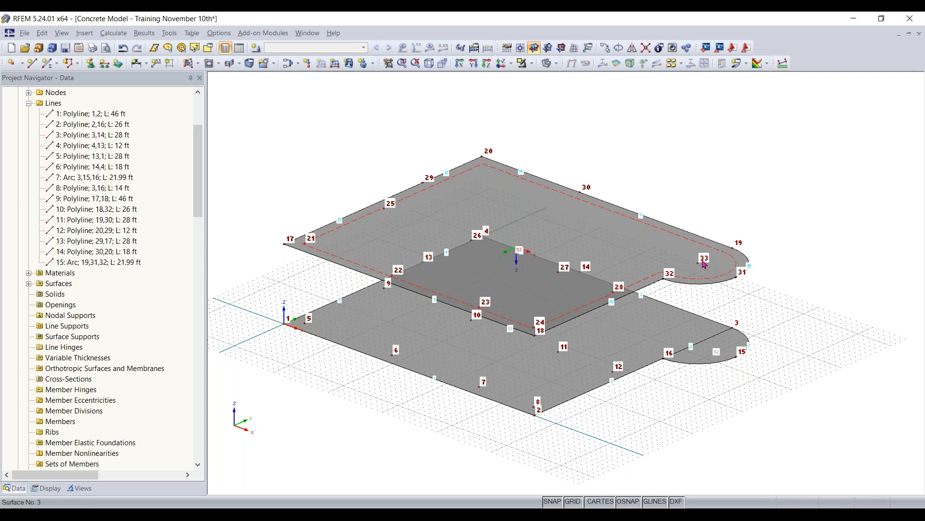
{"action": "middle_click_drag", "start_coordinate": [644, 123], "coordinate": [742, 162], "text": "ctrl"}
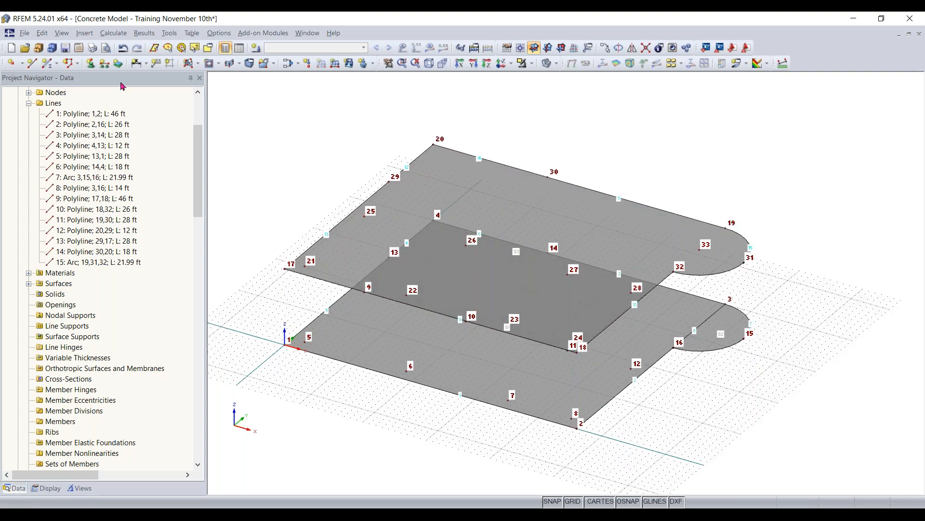
{"action": "left_click", "coordinate": [218, 66]}
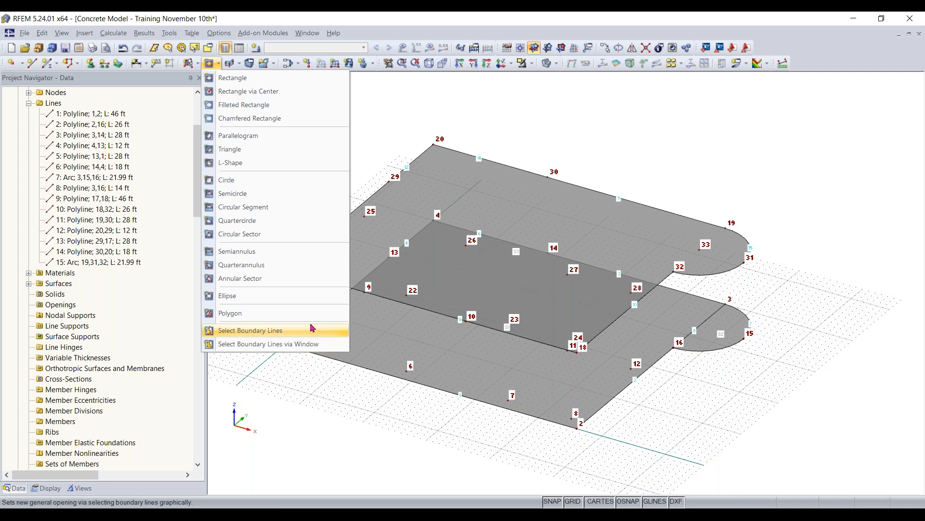
{"action": "left_click", "coordinate": [231, 181]}
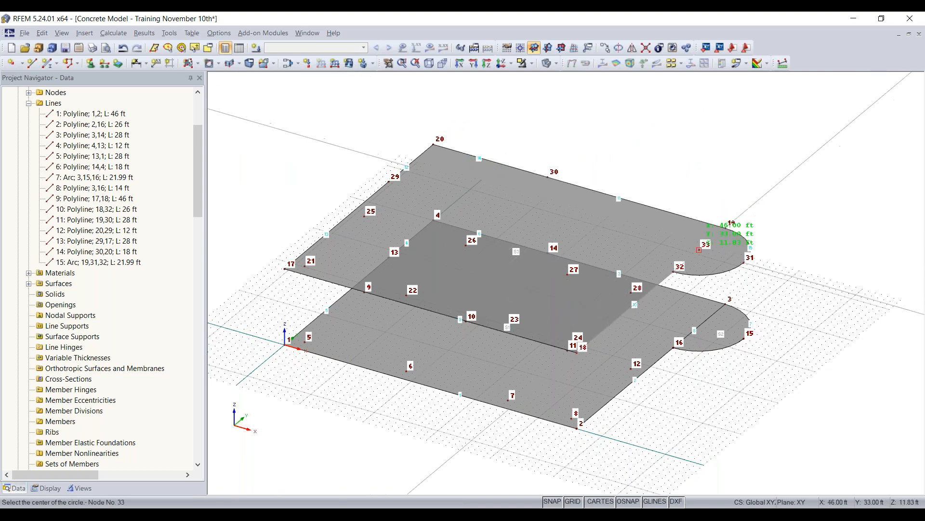
{"action": "scroll", "coordinate": [699, 250], "scroll_direction": "up", "scroll_amount": 3}
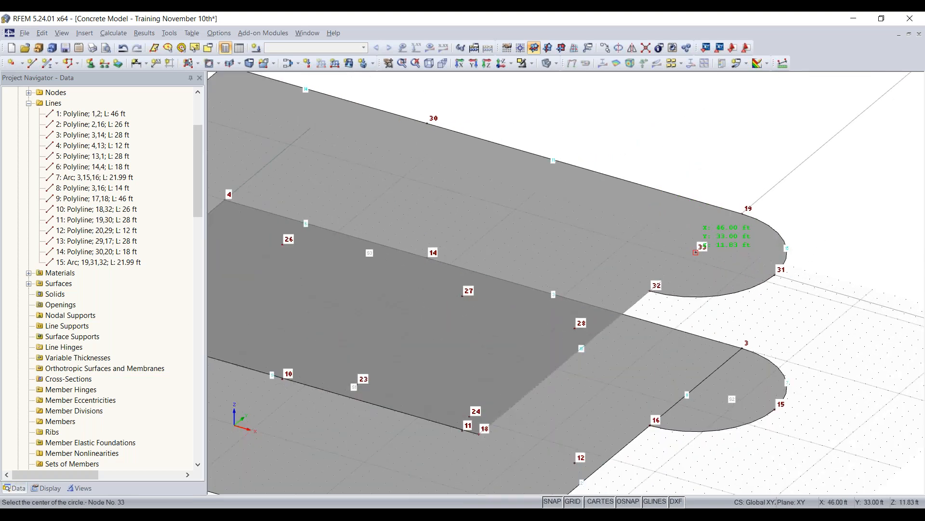
{"action": "left_click", "coordinate": [695, 252]}
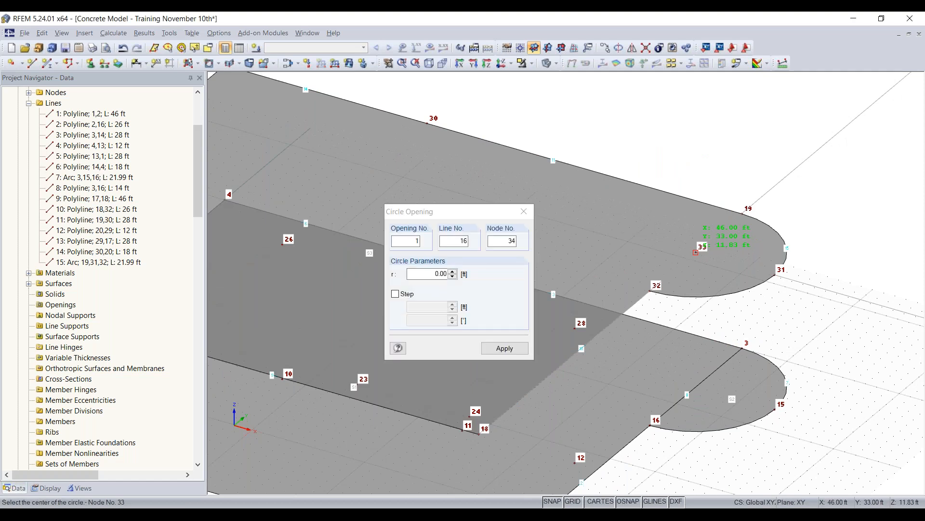
{"action": "left_click", "coordinate": [396, 294]}
{"action": "left_click_drag", "start_coordinate": [427, 308], "coordinate": [517, 314]}
{"action": "type", "text": "1."}
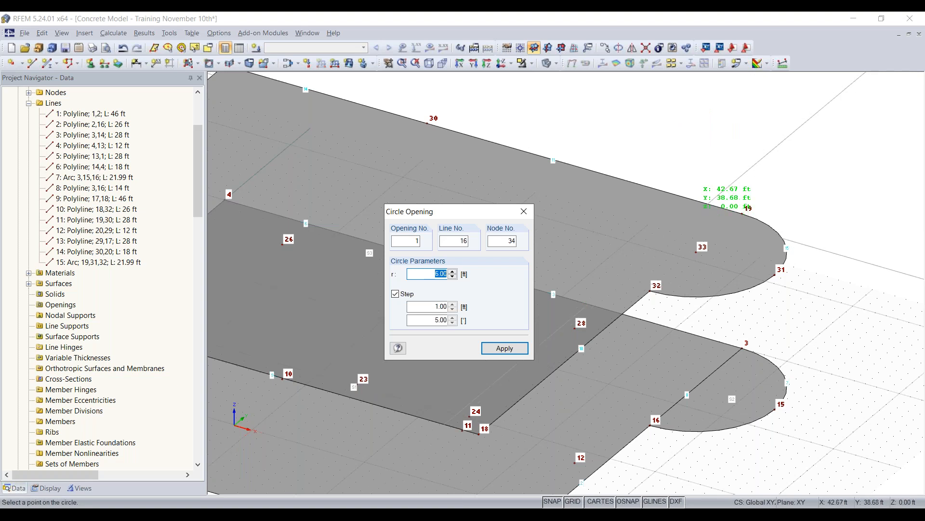
{"action": "left_click", "coordinate": [696, 213]}
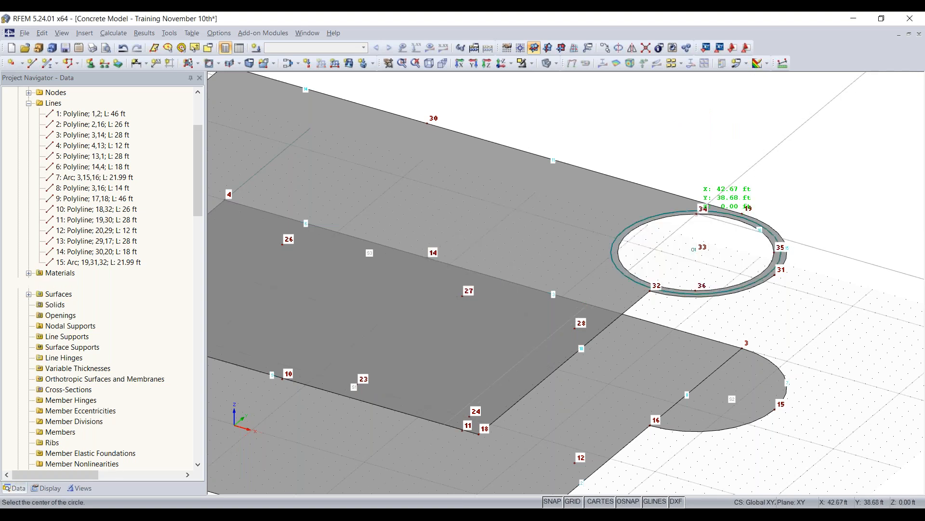
{"action": "key", "text": "Escape"}
- Draw a vertical line from the lower slab edge at X 46, Y 19, Z 0 ft up to the upper slab edge at Z 11.83 ft
{"action": "middle_click_drag", "start_coordinate": [804, 333], "coordinate": [631, 286], "text": "ctrl"}
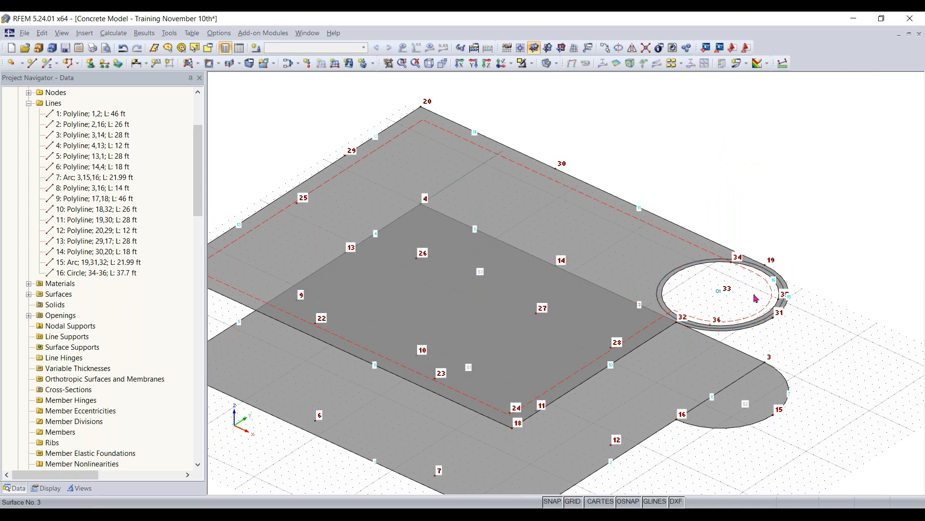
{"action": "scroll", "coordinate": [840, 356], "scroll_direction": "up", "scroll_amount": 1}
{"action": "middle_click_drag", "start_coordinate": [833, 338], "coordinate": [822, 283]}
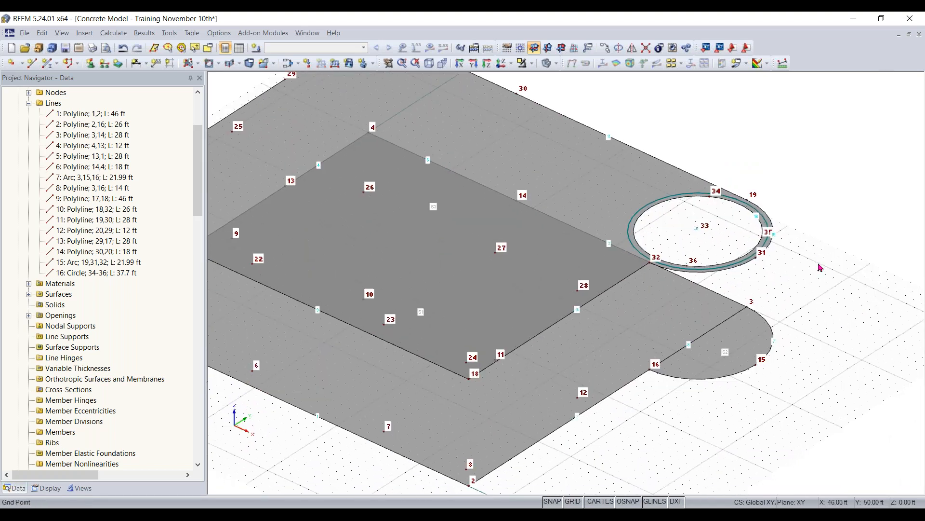
{"action": "middle_click_drag", "start_coordinate": [791, 403], "coordinate": [471, 331], "text": "ctrl"}
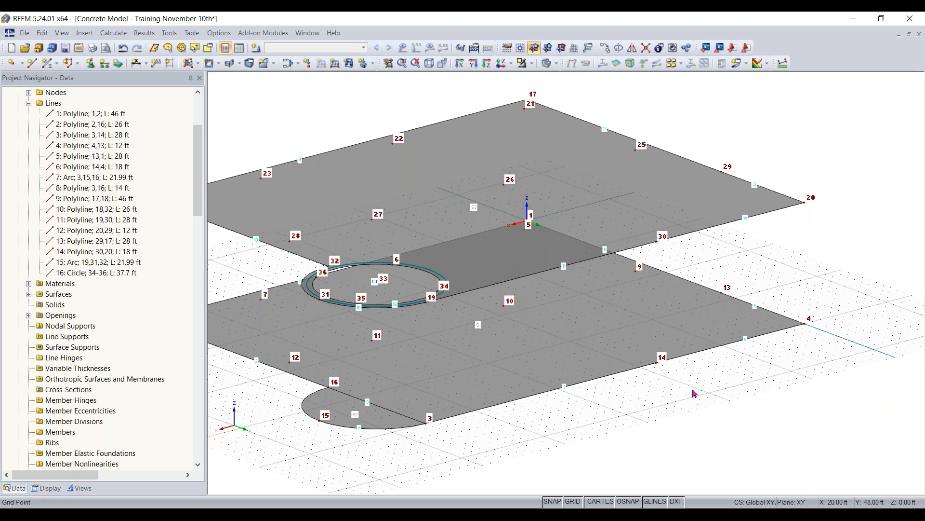
{"action": "middle_click_drag", "start_coordinate": [319, 436], "coordinate": [486, 432], "text": "ctrl"}
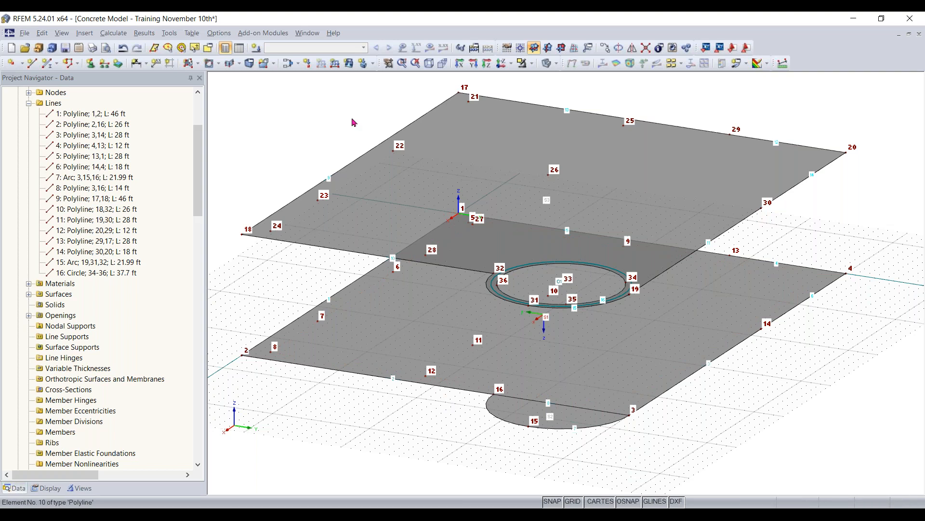
{"action": "left_click", "coordinate": [32, 63]}
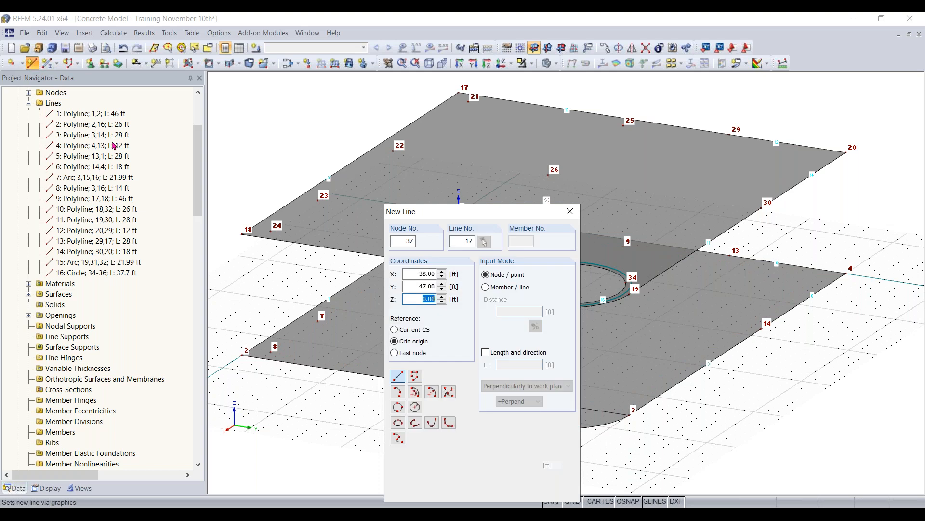
{"action": "left_click_drag", "start_coordinate": [463, 215], "coordinate": [120, 128]}
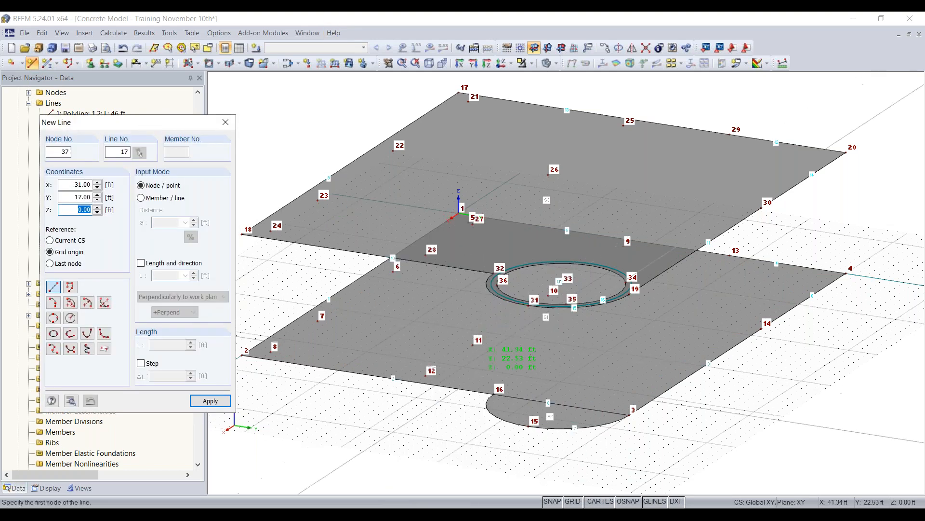
{"action": "scroll", "coordinate": [494, 393], "scroll_direction": "up", "scroll_amount": 2}
{"action": "left_click", "coordinate": [493, 392]}
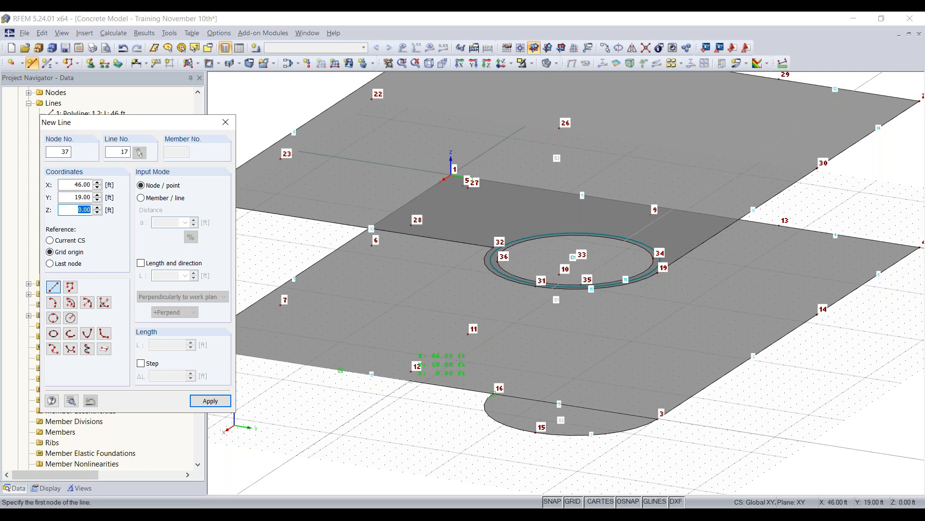
{"action": "key", "text": "Return"}
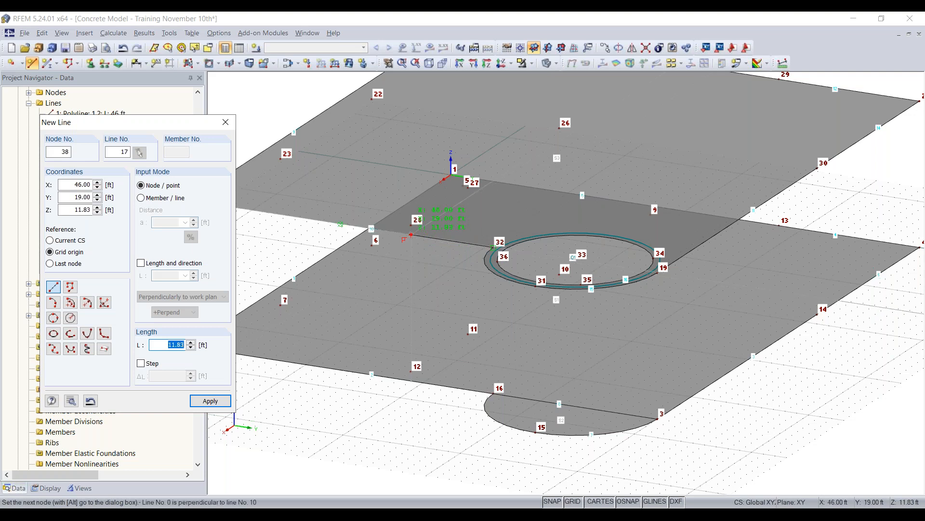
{"action": "scroll", "coordinate": [410, 235], "scroll_direction": "up", "scroll_amount": 2}
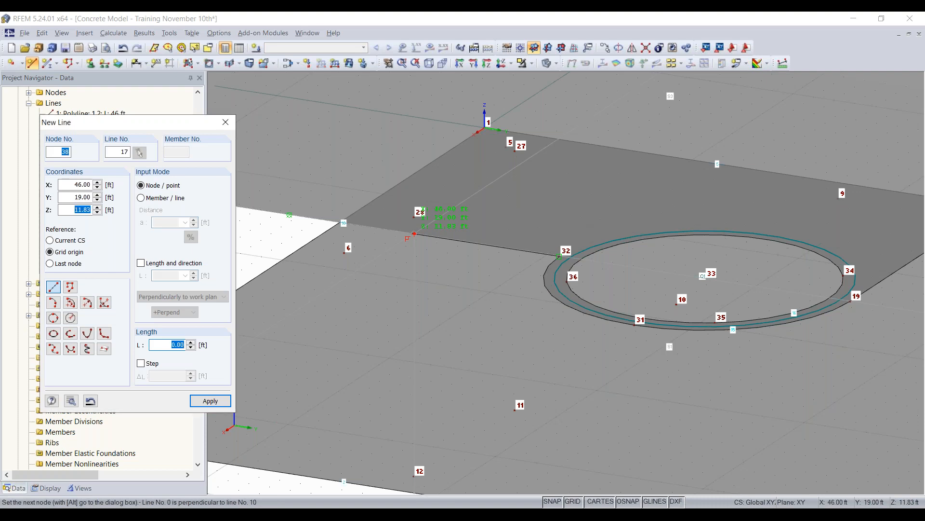
{"action": "left_click", "coordinate": [419, 211]}
- Draw a second vertical line from the lower slab edge at X 34, Y 40, Z 0 ft up to the upper slab edge at Z 11.83 ft
{"action": "scroll", "coordinate": [415, 212], "scroll_direction": "down", "scroll_amount": 1}
{"action": "scroll", "coordinate": [414, 230], "scroll_direction": "down", "scroll_amount": 2}
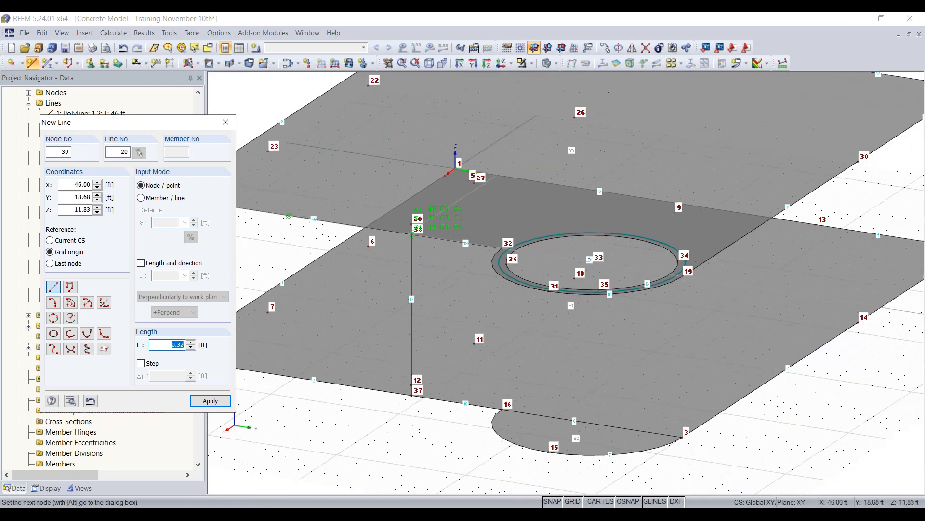
{"action": "scroll", "coordinate": [784, 370], "scroll_direction": "down", "scroll_amount": 2}
{"action": "middle_click_drag", "start_coordinate": [775, 419], "coordinate": [716, 417]}
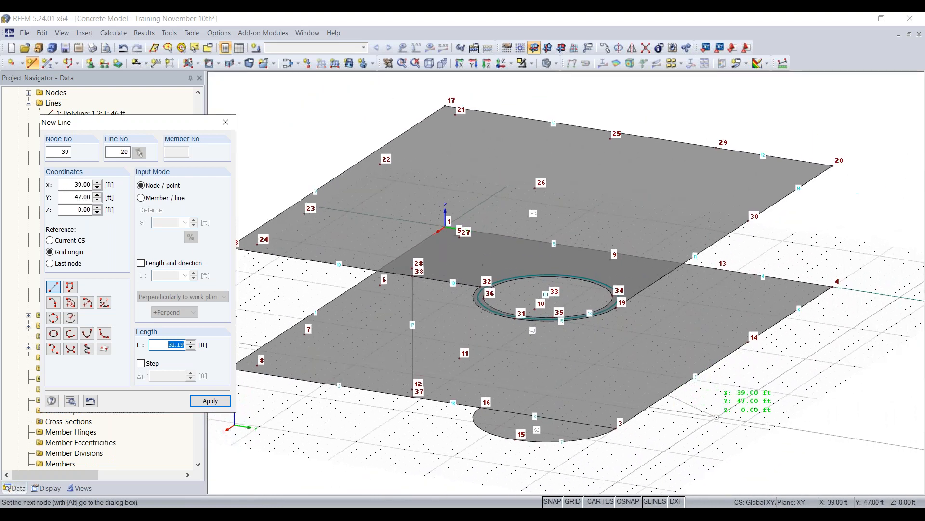
{"action": "right_click", "coordinate": [722, 414]}
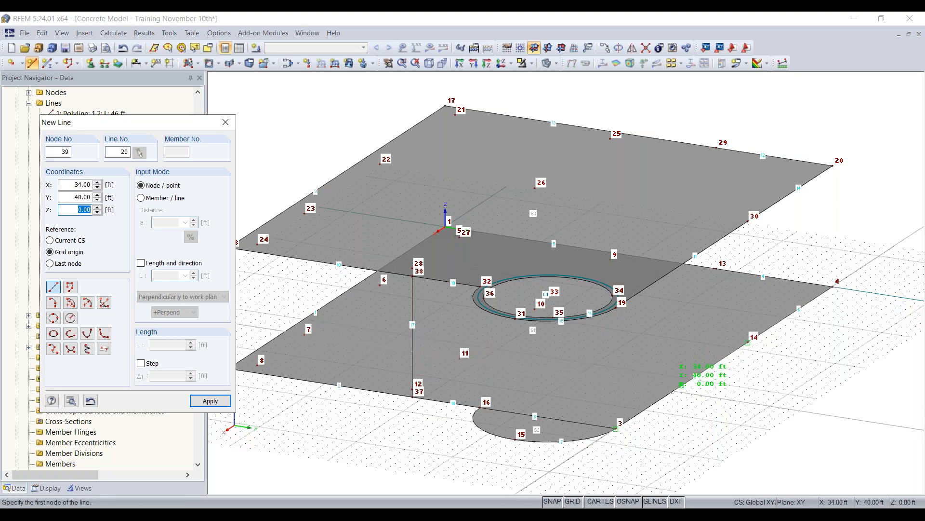
{"action": "left_click", "coordinate": [682, 384]}
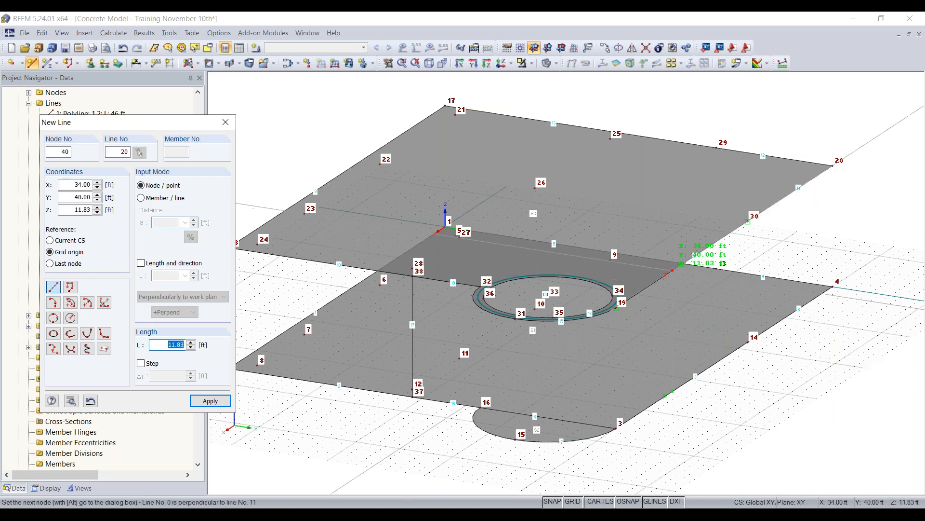
{"action": "left_click", "coordinate": [673, 270]}
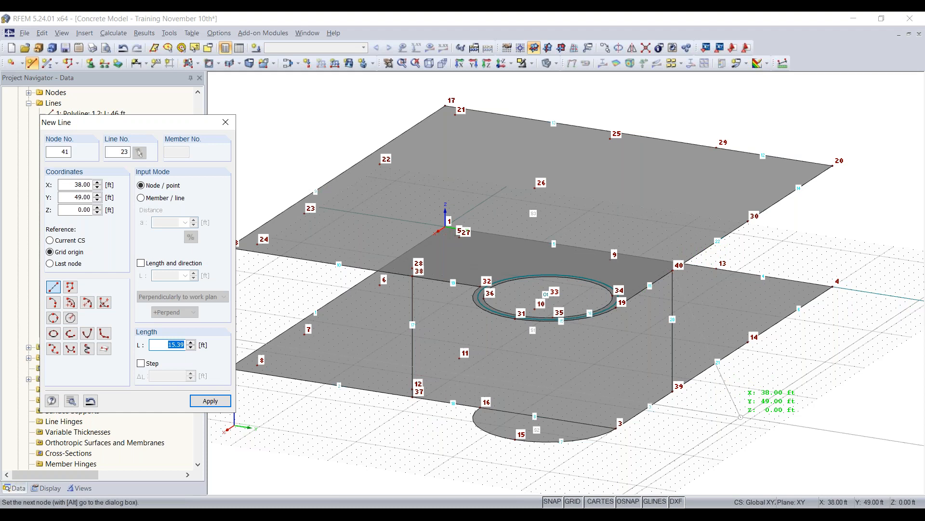
- Draw a vertical line from node 16 on the lower slab up to node 32 on the upper slab
{"action": "right_click", "coordinate": [740, 416]}
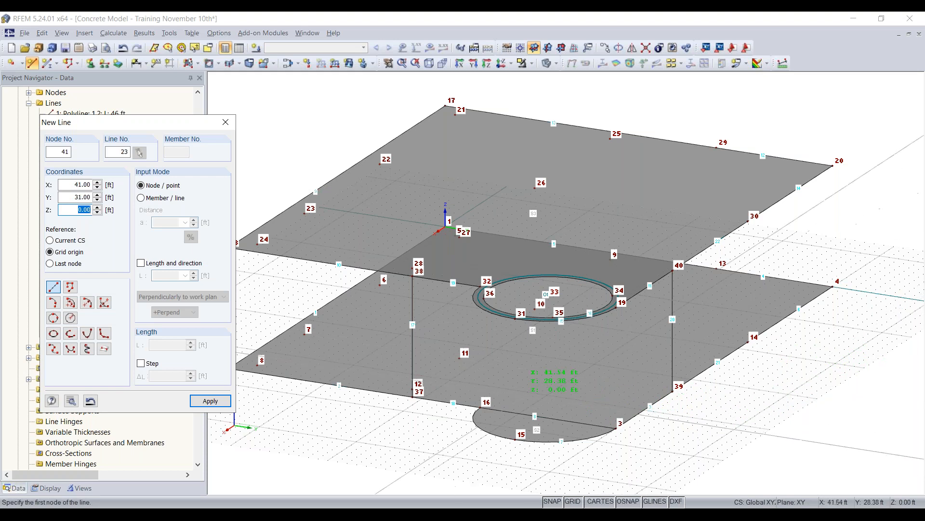
{"action": "left_click", "coordinate": [481, 408]}
{"action": "left_click", "coordinate": [480, 287]}
- Try to draw a line from near the lower slab's corner node 3 up to node 19, and undo it
{"action": "left_click", "coordinate": [672, 391]}
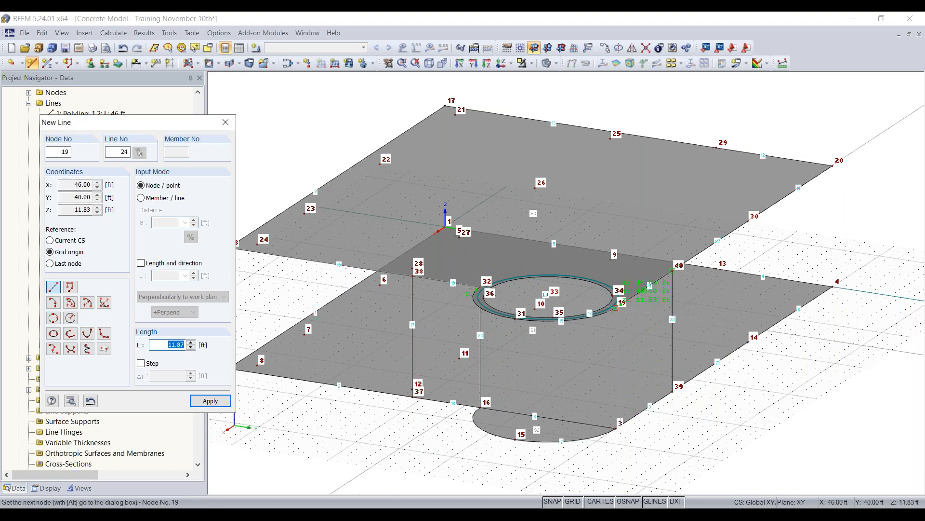
{"action": "left_click", "coordinate": [618, 303]}
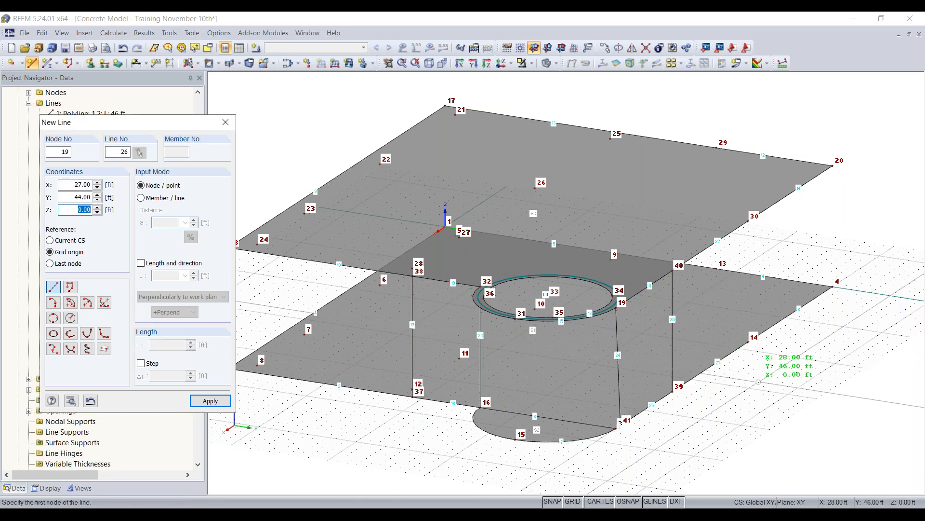
{"action": "key", "text": "Escape"}
{"action": "scroll", "coordinate": [700, 409], "scroll_direction": "up", "scroll_amount": 2}
{"action": "middle_click_drag", "start_coordinate": [701, 409], "coordinate": [694, 427], "text": "ctrl"}
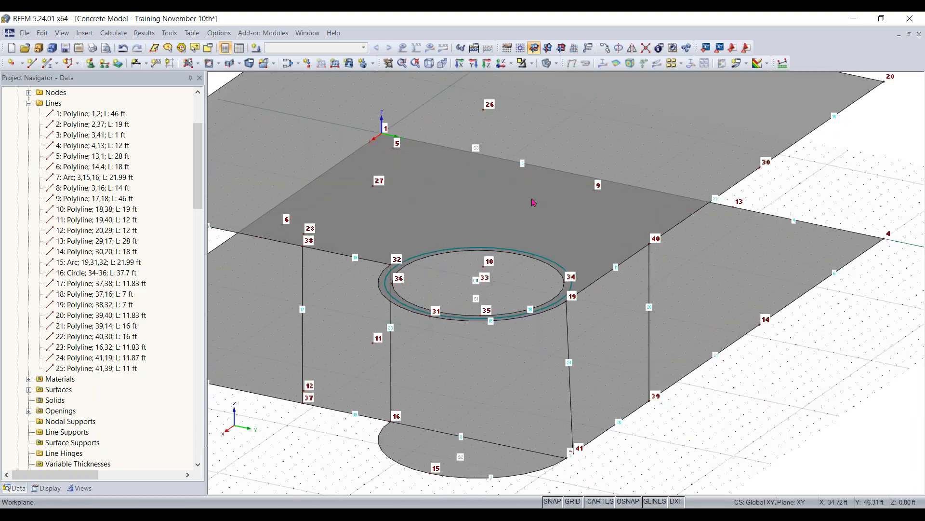
{"action": "key", "text": "ctrl+z"}
- Draw a vertical line from the lower slab corner at X 46, Y 40, Z 0 ft up to node 19
{"action": "left_click", "coordinate": [32, 63]}
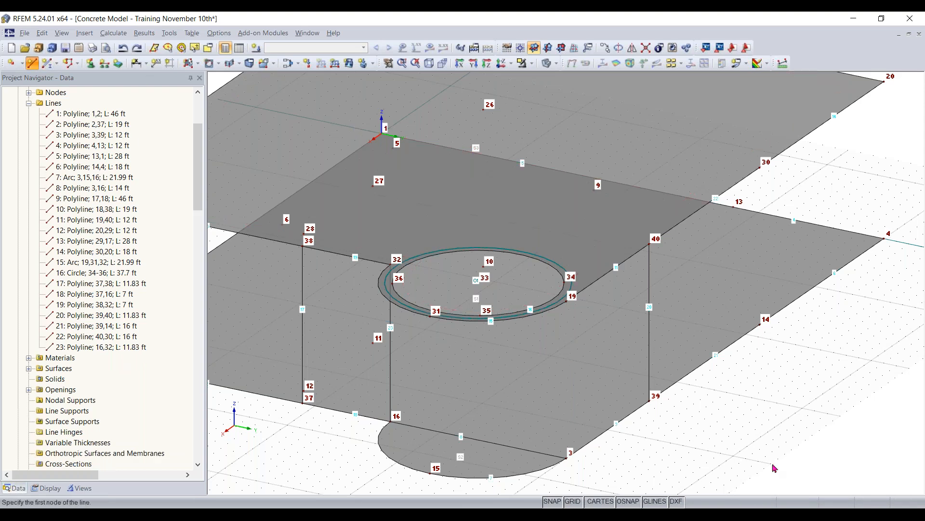
{"action": "left_click", "coordinate": [567, 457]}
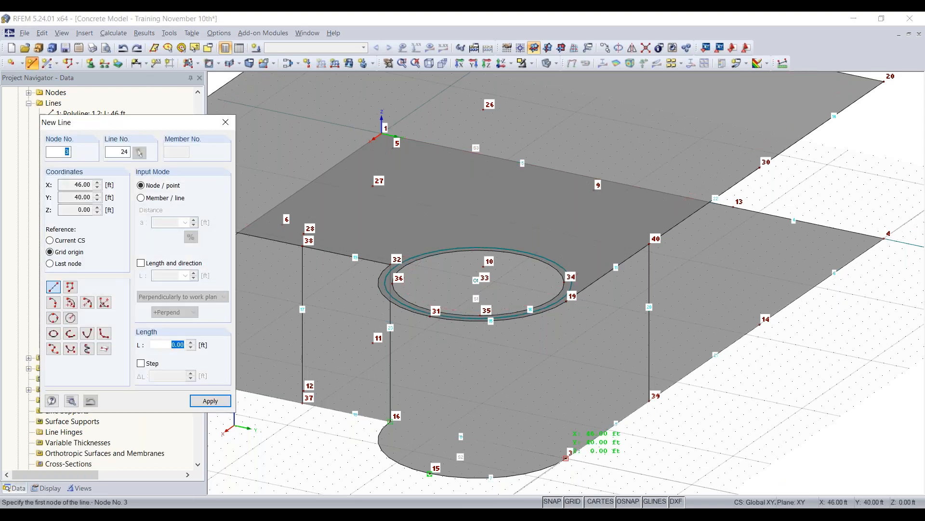
{"action": "left_click", "coordinate": [568, 300]}
{"action": "key", "text": "Escape"}
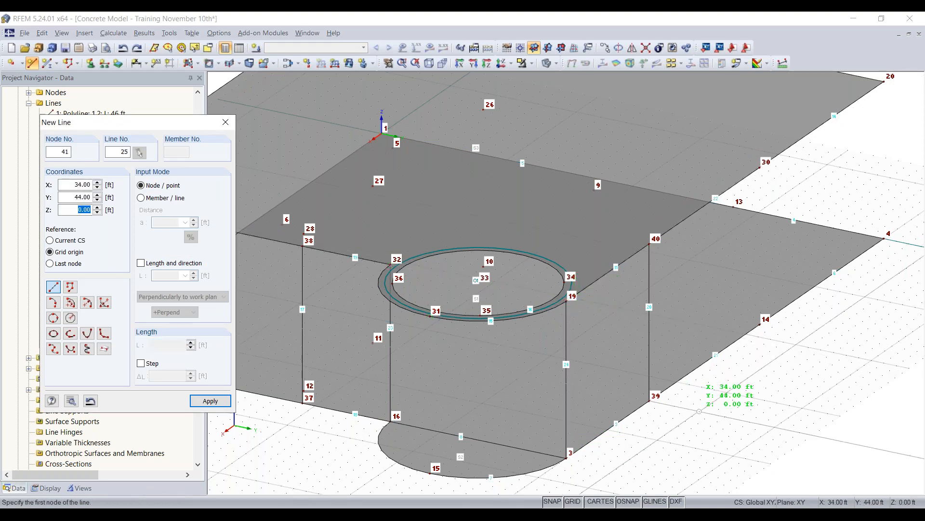
- Draw a vertical line from node 14 at X 18, Y 40, Z 0 ft up to node 30 at Z 11.83 ft
{"action": "scroll", "coordinate": [810, 379], "scroll_direction": "down", "scroll_amount": 1}
{"action": "middle_click_drag", "start_coordinate": [810, 379], "coordinate": [600, 379], "text": "ctrl"}
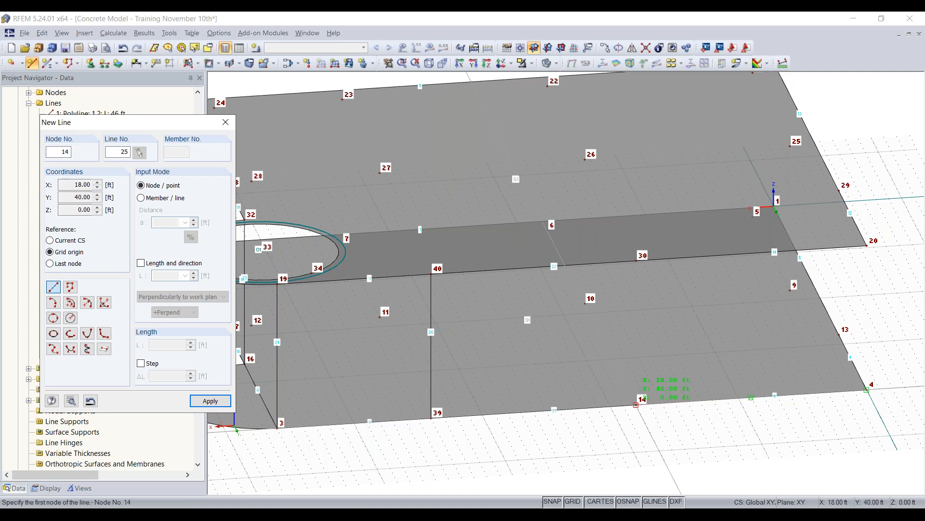
{"action": "left_click", "coordinate": [636, 404]}
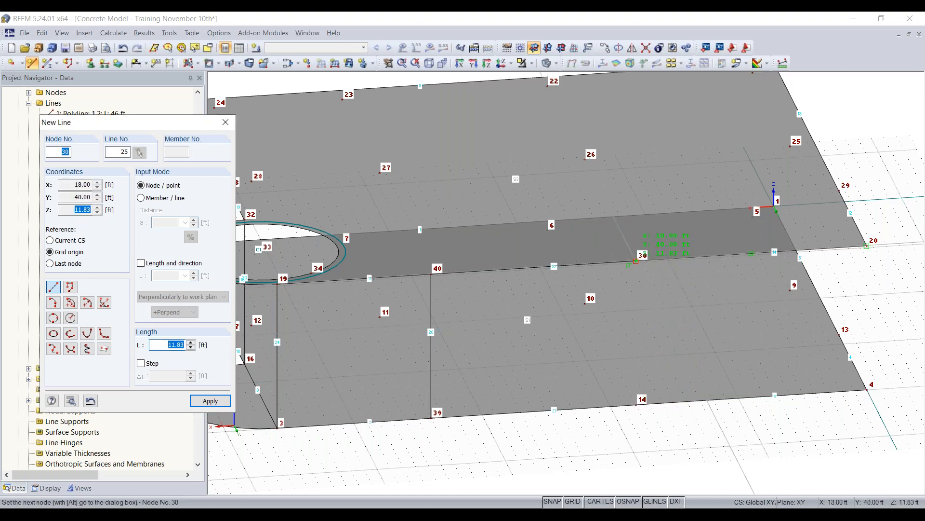
{"action": "left_click", "coordinate": [636, 261]}
{"action": "right_click", "coordinate": [777, 447]}
- Draw a vertical line from the lower slab corner node 4 up to node 20 at X 0, Y 40, Z 11.83 ft
{"action": "middle_click_drag", "start_coordinate": [854, 433], "coordinate": [771, 424], "text": "ctrl"}
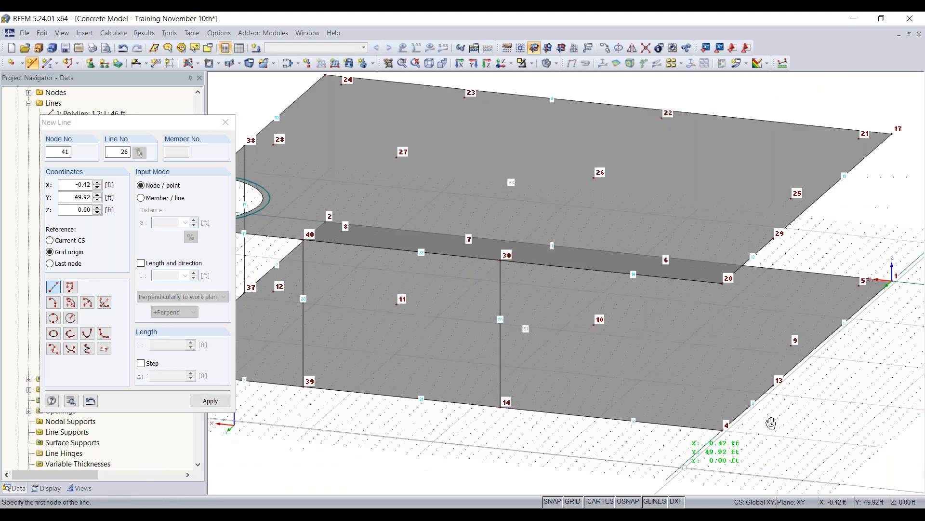
{"action": "left_click", "coordinate": [723, 427]}
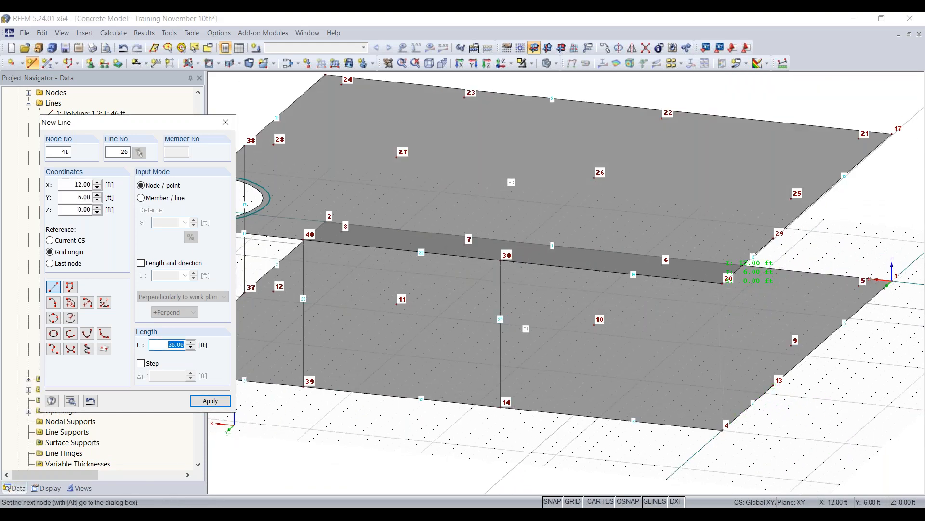
{"action": "left_click", "coordinate": [727, 279]}
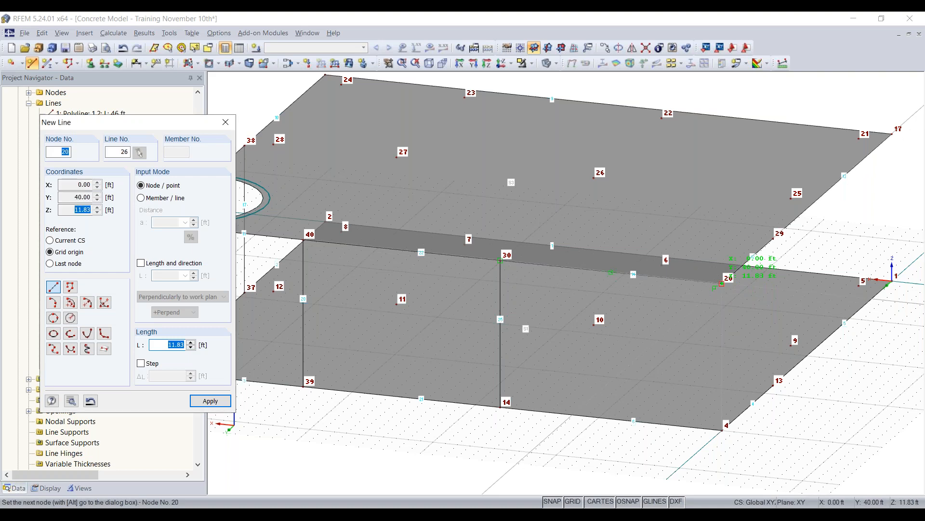
- Draw a vertical line from node 13 at X 0, Y 28, Z 0 ft up to node 29 on the upper slab
{"action": "middle_click_drag", "start_coordinate": [802, 398], "coordinate": [600, 419], "text": "ctrl"}
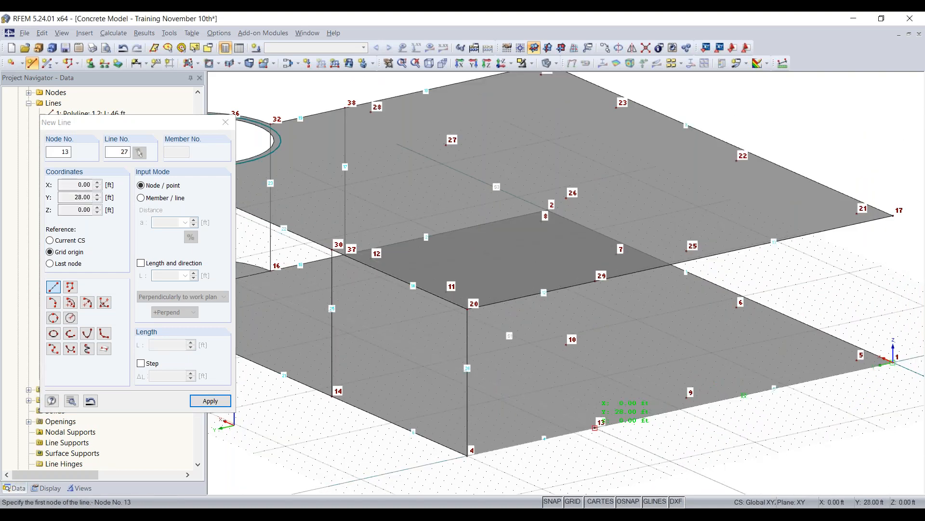
{"action": "left_click", "coordinate": [596, 427]}
{"action": "left_click", "coordinate": [596, 281]}
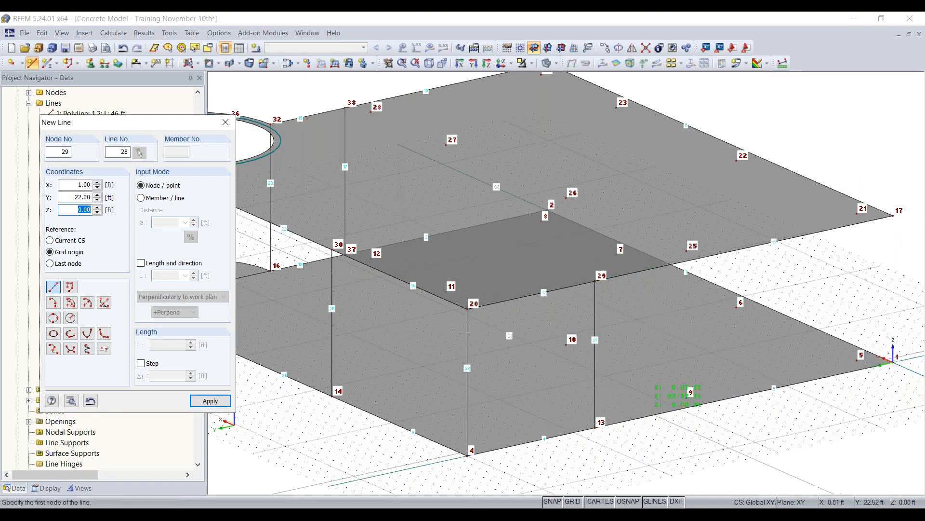
{"action": "scroll", "coordinate": [641, 407], "scroll_direction": "down", "scroll_amount": 2}
{"action": "key", "text": "Escape"}
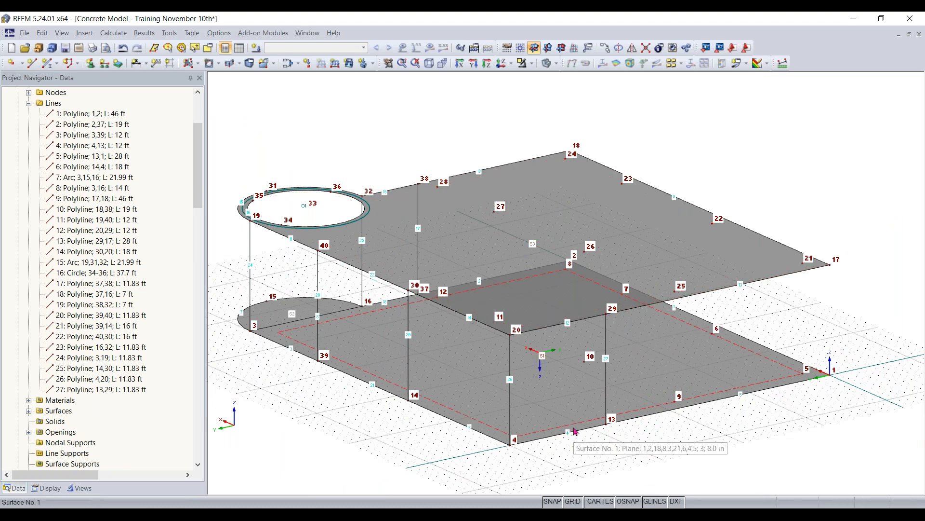
- Create an 8 in thick plane wall surface by selecting the boundary lines between nodes 4, 13, 29 and 20
{"action": "scroll", "coordinate": [636, 424], "scroll_direction": "down", "scroll_amount": 1}
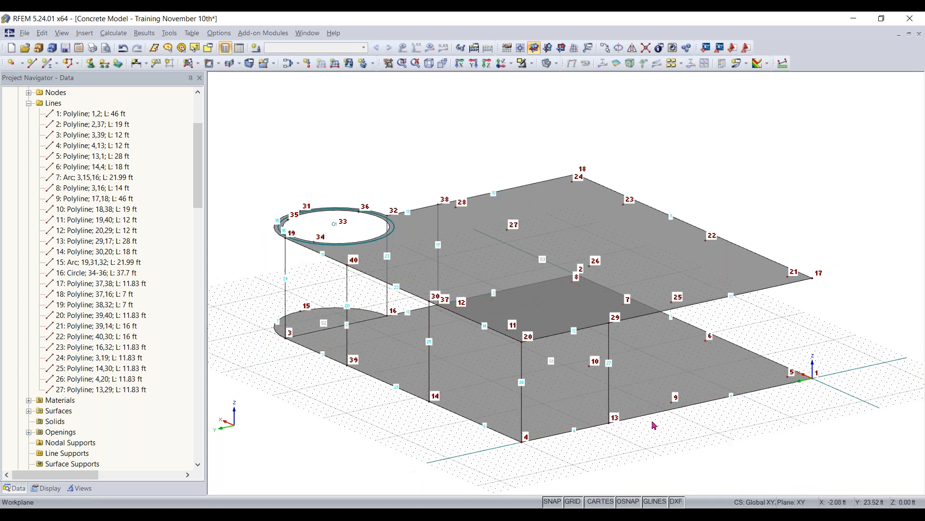
{"action": "middle_click_drag", "start_coordinate": [566, 455], "coordinate": [509, 465], "text": "ctrl"}
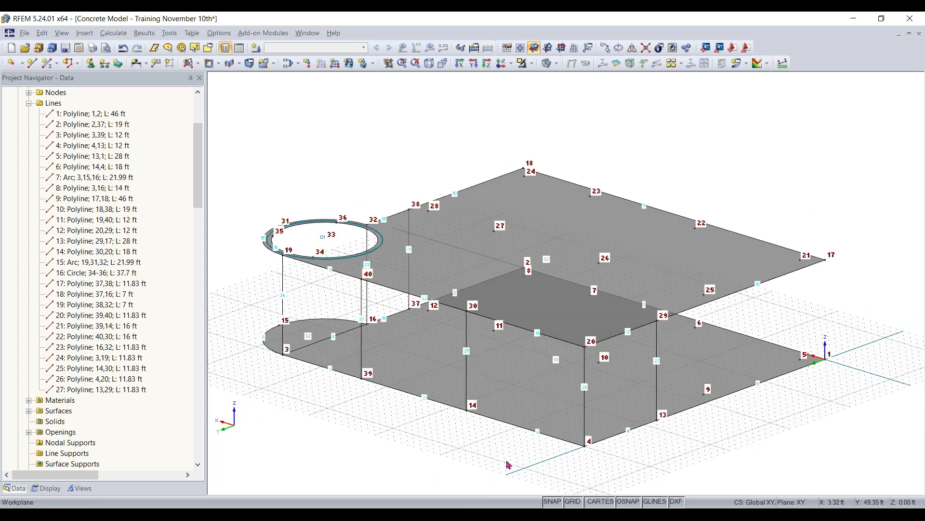
{"action": "left_click", "coordinate": [198, 63]}
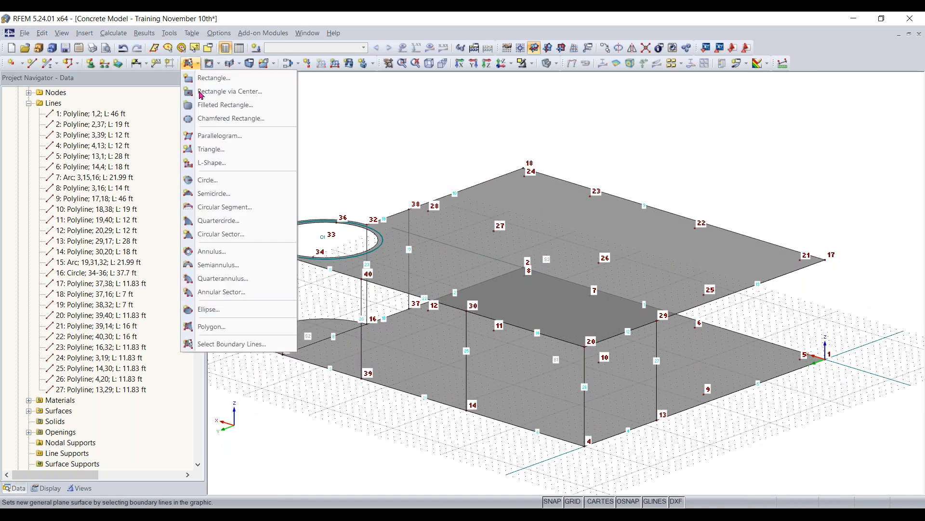
{"action": "left_click", "coordinate": [223, 345]}
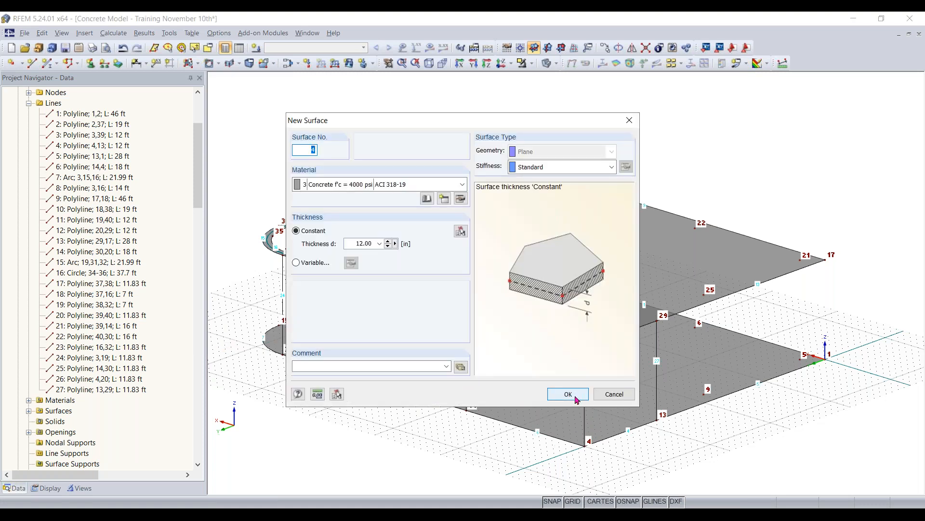
{"action": "left_click", "coordinate": [349, 244]}
{"action": "type", "text": "8"}
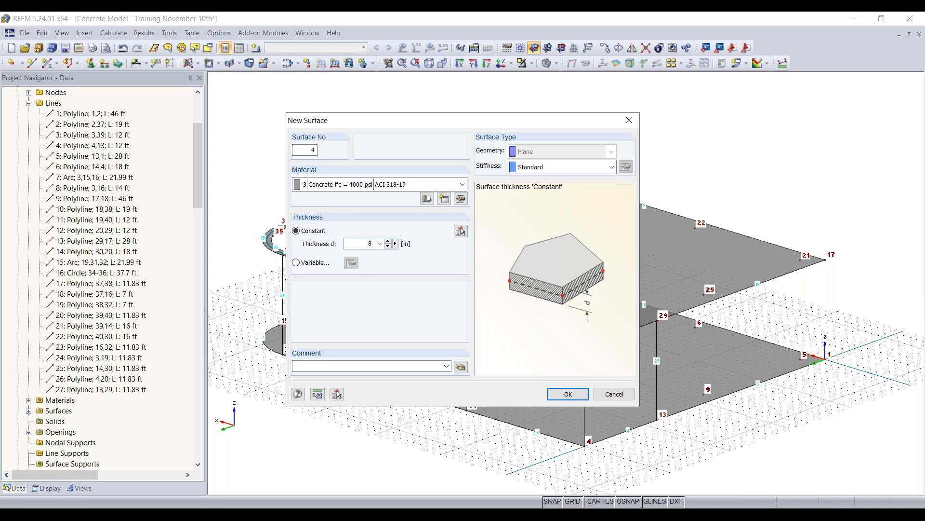
{"action": "left_click", "coordinate": [568, 393]}
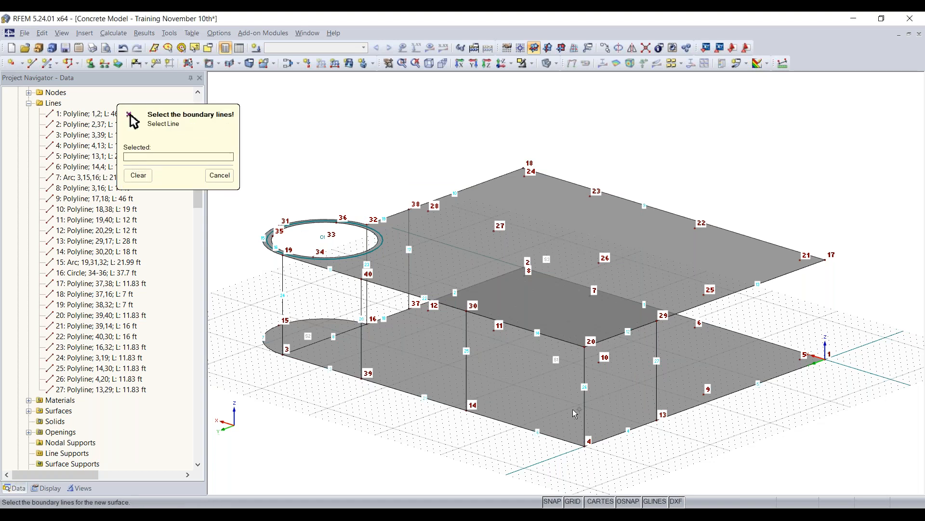
{"action": "left_click", "coordinate": [617, 434]}
{"action": "left_click", "coordinate": [657, 368]}
{"action": "left_click", "coordinate": [627, 332]}
{"action": "left_click", "coordinate": [585, 382]}
- Add a wall surface bounded by the lines between nodes 4, 14, 30 and 20
{"action": "left_click", "coordinate": [542, 430]}
{"action": "left_click", "coordinate": [585, 406]}
{"action": "left_click", "coordinate": [545, 335]}
{"action": "left_click", "coordinate": [467, 355]}
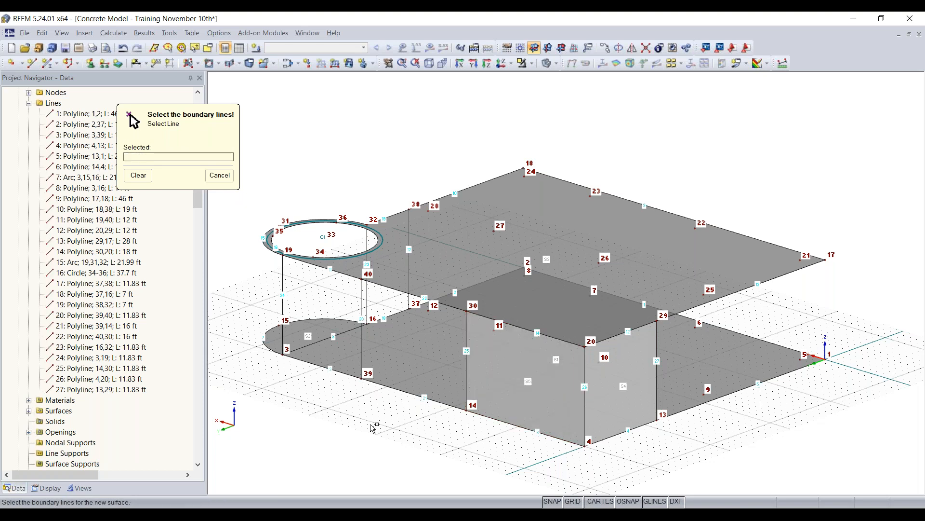
- Add a wall surface bounded by the lines between nodes 3, 39, 40 and 19
{"action": "middle_click_drag", "start_coordinate": [616, 422], "coordinate": [564, 415], "text": "ctrl"}
{"action": "left_click", "coordinate": [559, 415]}
{"action": "left_click", "coordinate": [562, 313]}
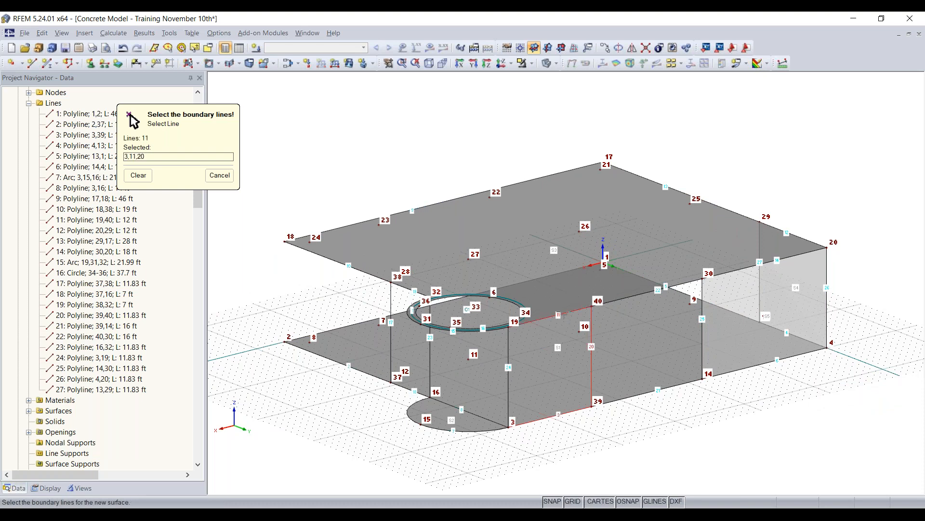
{"action": "left_click", "coordinate": [508, 414]}
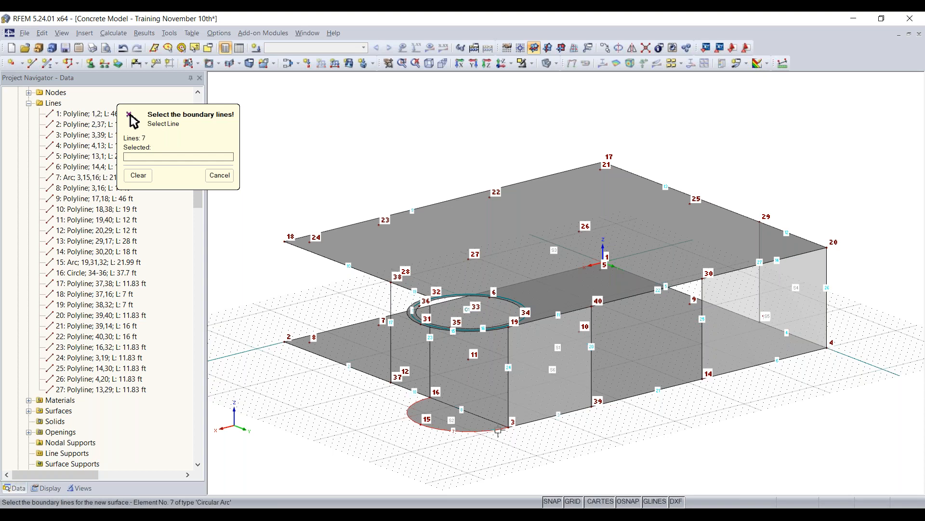
- Add a wall surface bounded by the lines between nodes 16, 37, 38 and 32
{"action": "left_click", "coordinate": [407, 387]}
{"action": "left_click", "coordinate": [391, 345]}
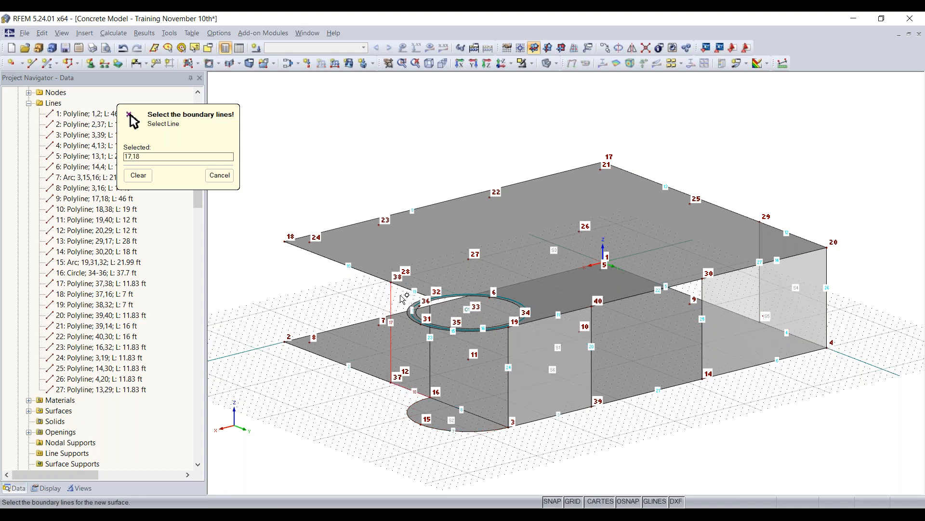
{"action": "left_click", "coordinate": [404, 287]}
{"action": "left_click", "coordinate": [427, 354]}
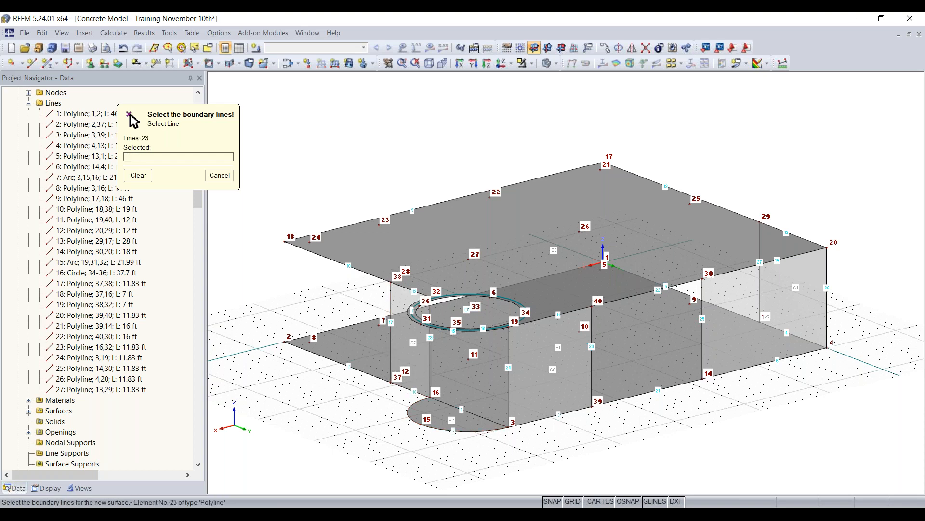
{"action": "key", "text": "Escape"}
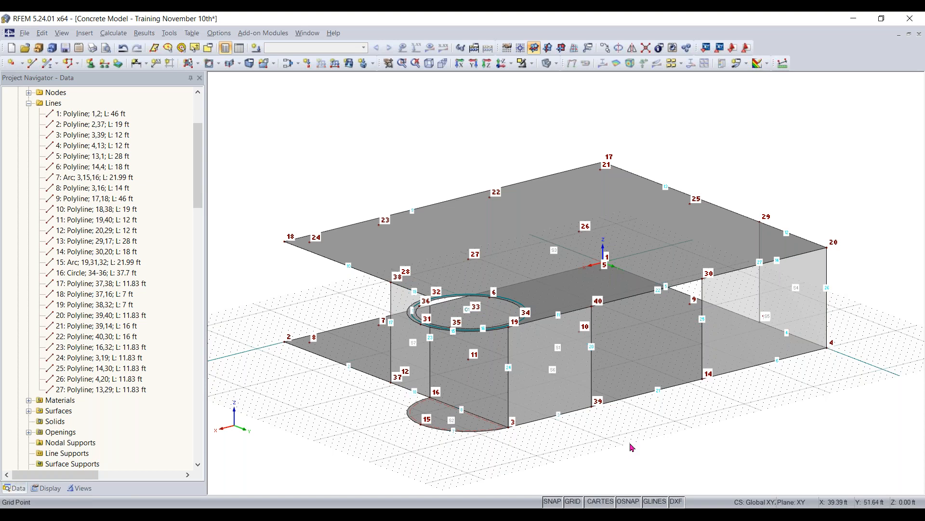
- Create an 8 in thick curved quadrangle wall bounded by the lower and upper semicircular arcs and the vertical lines at their ends
{"action": "scroll", "coordinate": [631, 444], "scroll_direction": "down", "scroll_amount": 2}
{"action": "middle_click_drag", "start_coordinate": [543, 413], "coordinate": [656, 431], "text": "ctrl"}
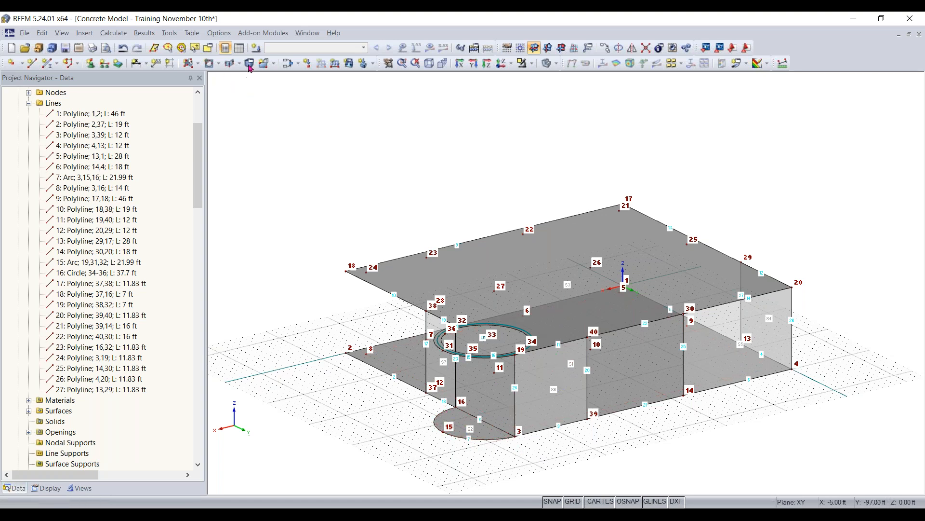
{"action": "left_click", "coordinate": [274, 63]}
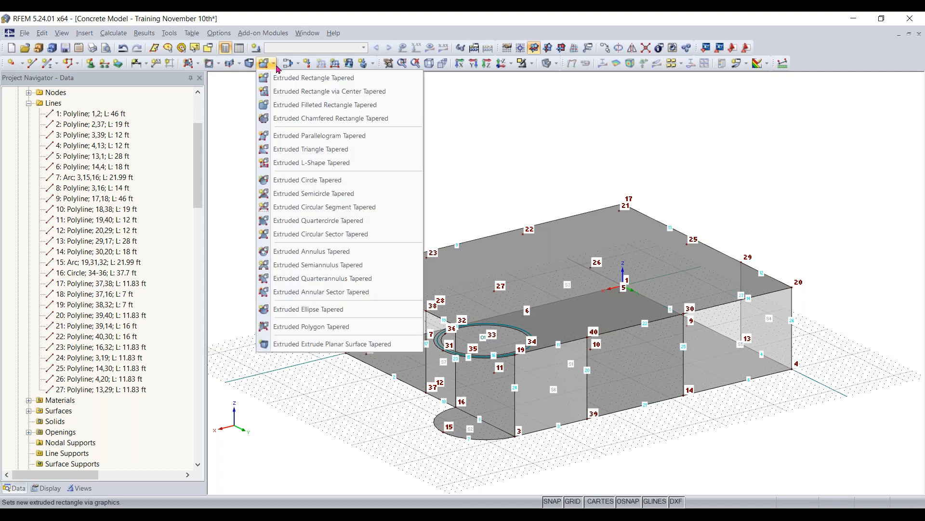
{"action": "left_click", "coordinate": [271, 66]}
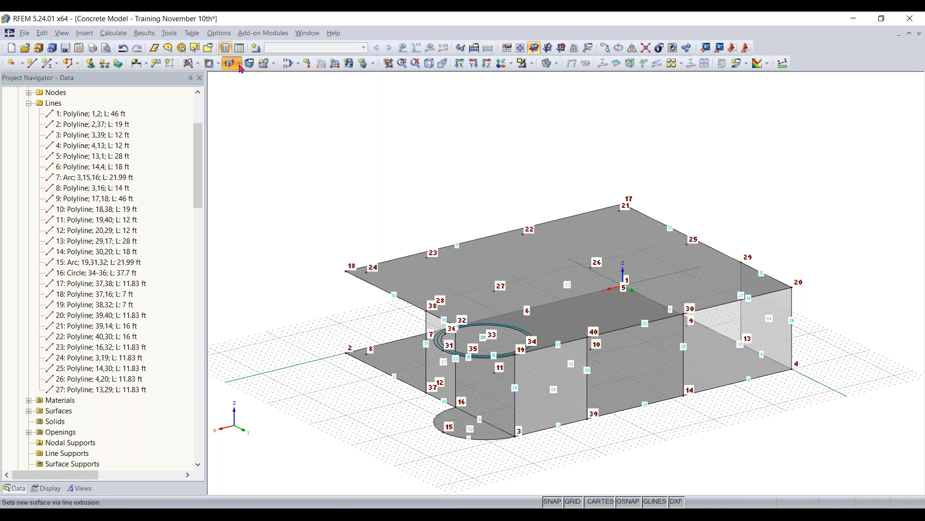
{"action": "left_click", "coordinate": [240, 64]}
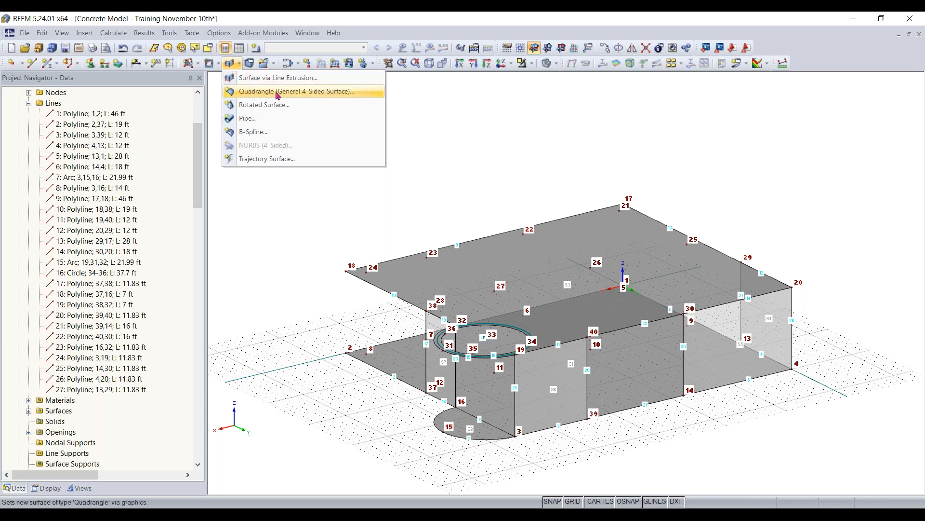
{"action": "left_click", "coordinate": [323, 94]}
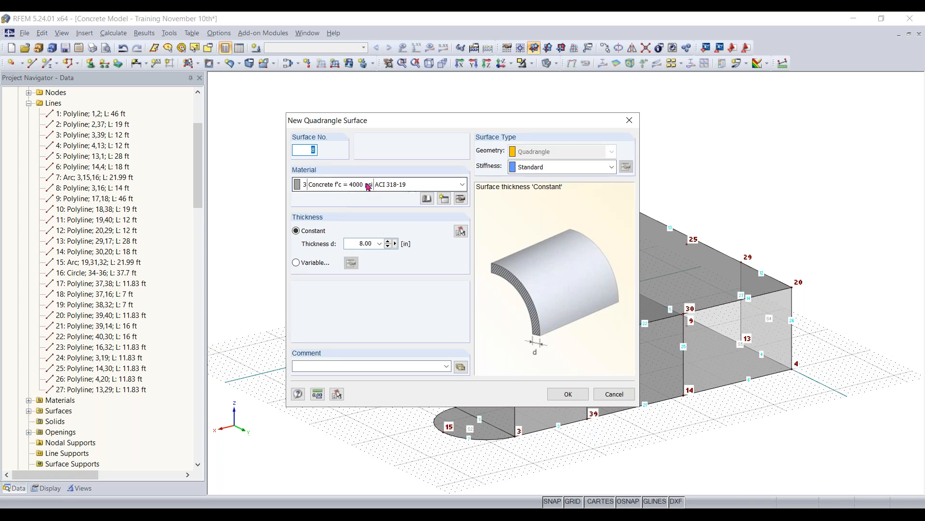
{"action": "left_click", "coordinate": [559, 391]}
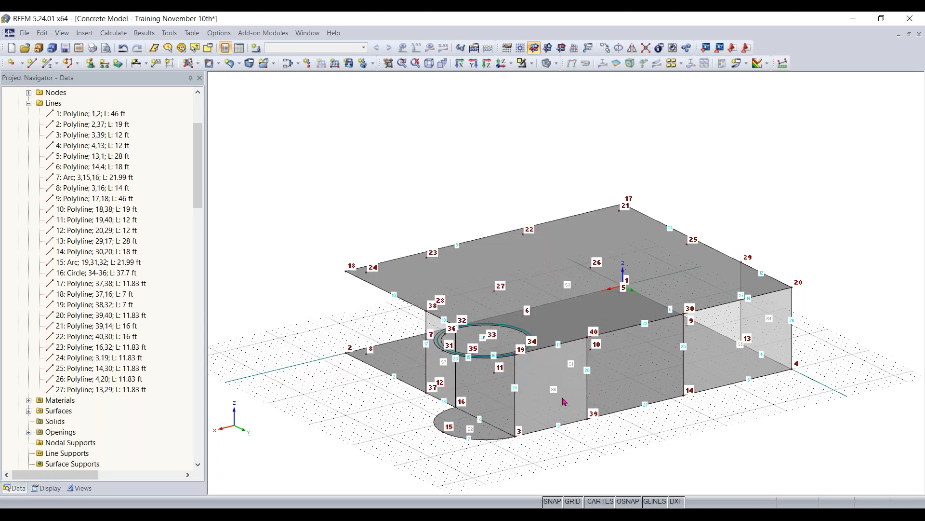
{"action": "left_click", "coordinate": [506, 440]}
{"action": "left_click", "coordinate": [514, 415]}
{"action": "left_click", "coordinate": [468, 357]}
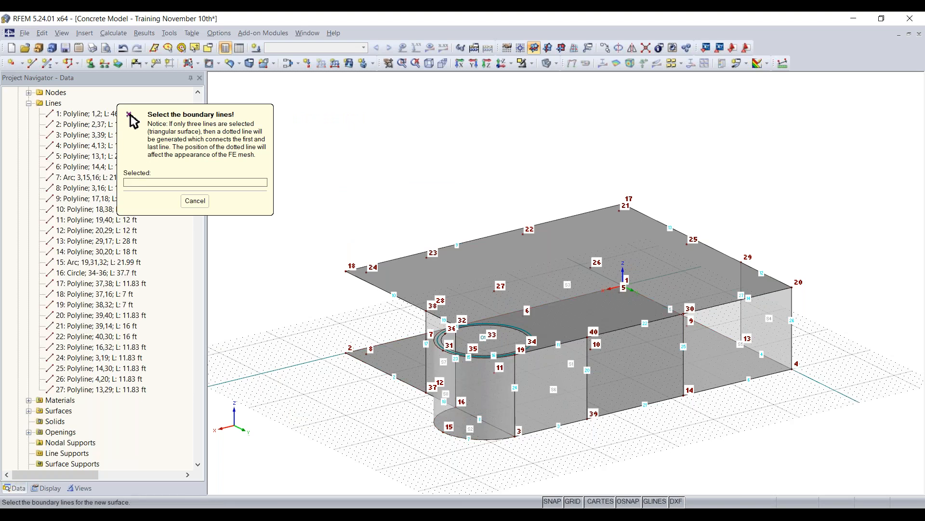
{"action": "left_click", "coordinate": [359, 366]}
- Switch the model display to opaque solid rendering, viewed from the curved wall's side
{"action": "middle_click_drag", "start_coordinate": [505, 415], "coordinate": [694, 278], "text": "ctrl"}
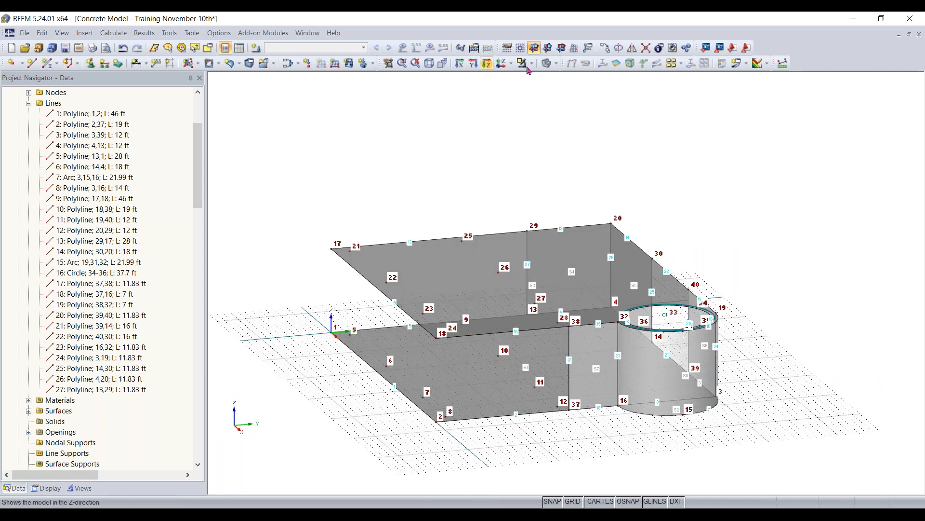
{"action": "left_click", "coordinate": [548, 63]}
{"action": "left_click", "coordinate": [549, 63]}
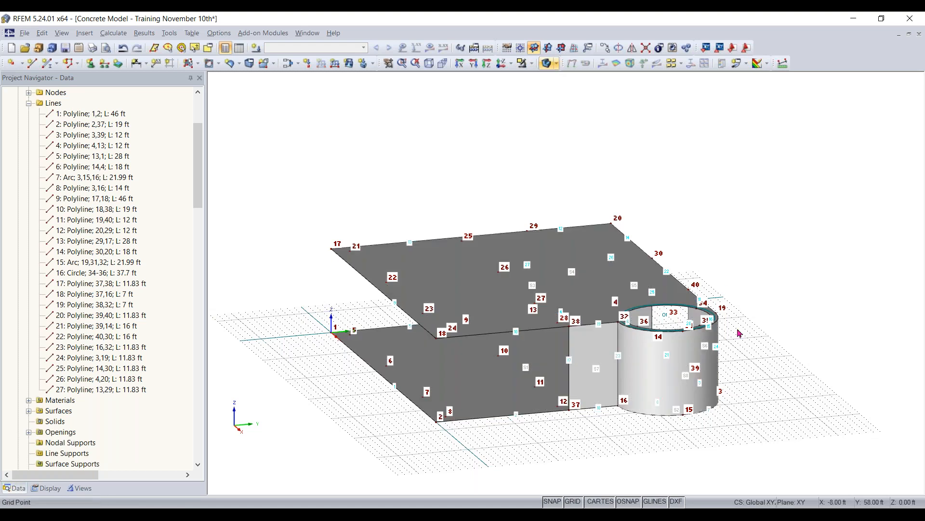
- Move the work plane origin to node 14 and make the YZ plane the current work plane
{"action": "middle_click_drag", "start_coordinate": [740, 333], "coordinate": [834, 348], "text": "ctrl"}
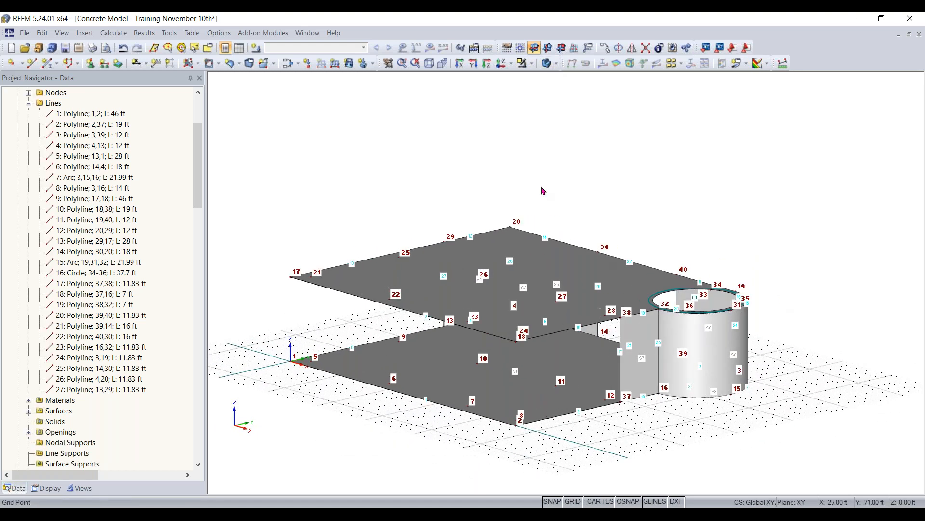
{"action": "left_click", "coordinate": [429, 64]}
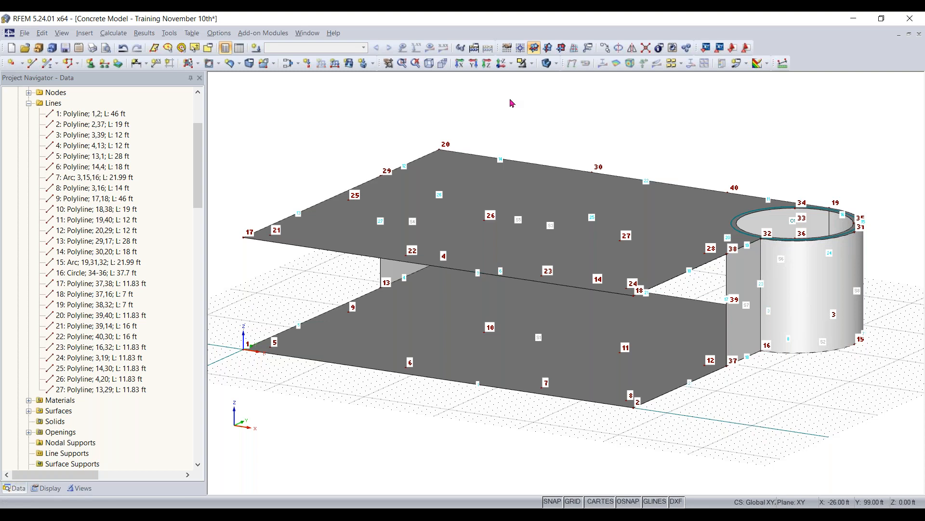
{"action": "middle_click_drag", "start_coordinate": [818, 398], "coordinate": [327, 364], "text": "ctrl"}
{"action": "middle_click_drag", "start_coordinate": [649, 418], "coordinate": [509, 432]}
{"action": "scroll", "coordinate": [600, 420], "scroll_direction": "up", "scroll_amount": 2}
{"action": "scroll", "coordinate": [600, 420], "scroll_direction": "up", "scroll_amount": 1}
{"action": "scroll", "coordinate": [697, 403], "scroll_direction": "down", "scroll_amount": 1}
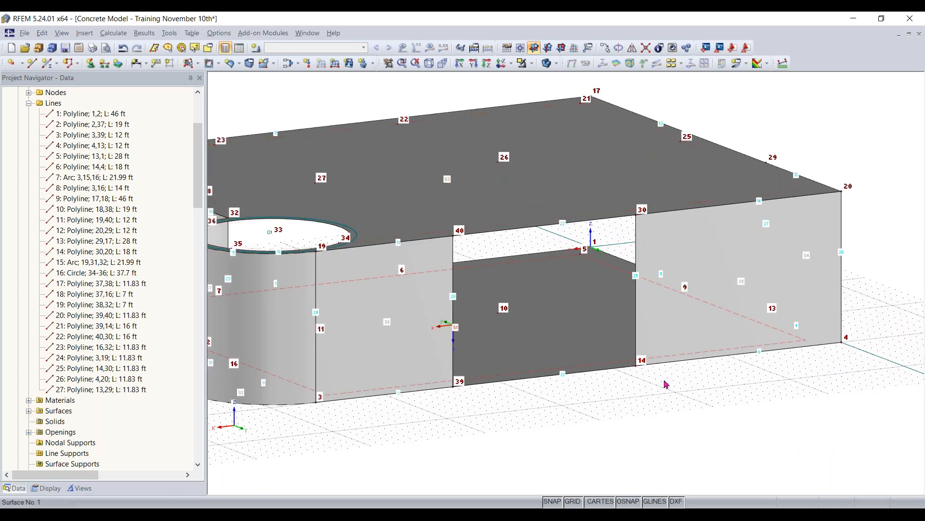
{"action": "scroll", "coordinate": [626, 409], "scroll_direction": "down", "scroll_amount": 1}
{"action": "scroll", "coordinate": [523, 402], "scroll_direction": "down", "scroll_amount": 1}
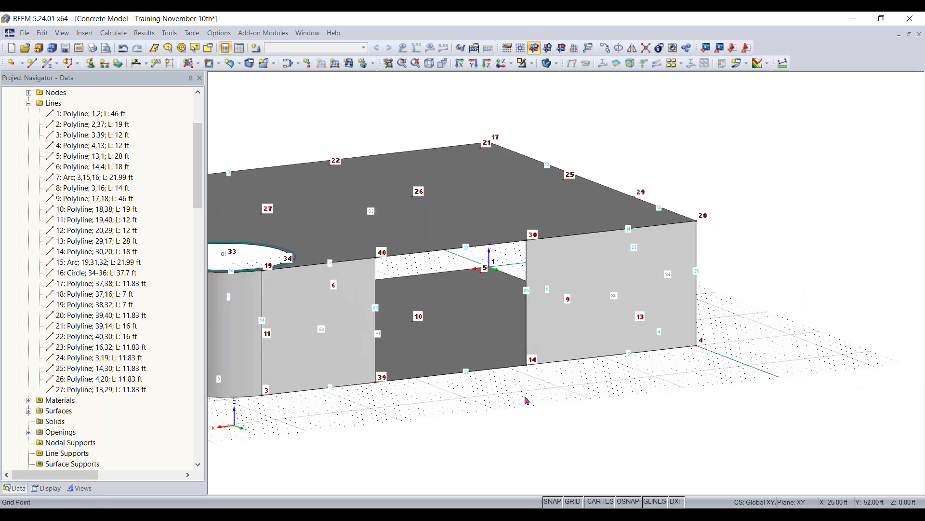
{"action": "left_click", "coordinate": [520, 49]}
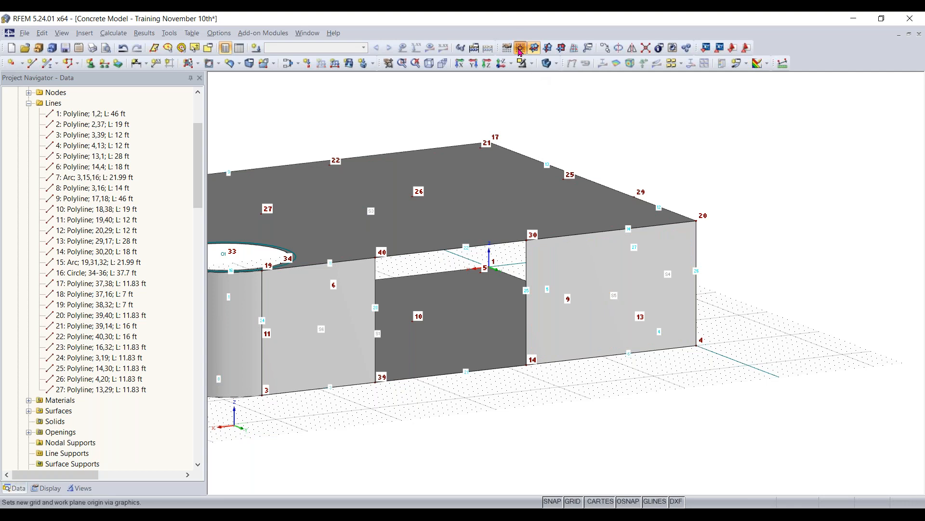
{"action": "left_click", "coordinate": [527, 365]}
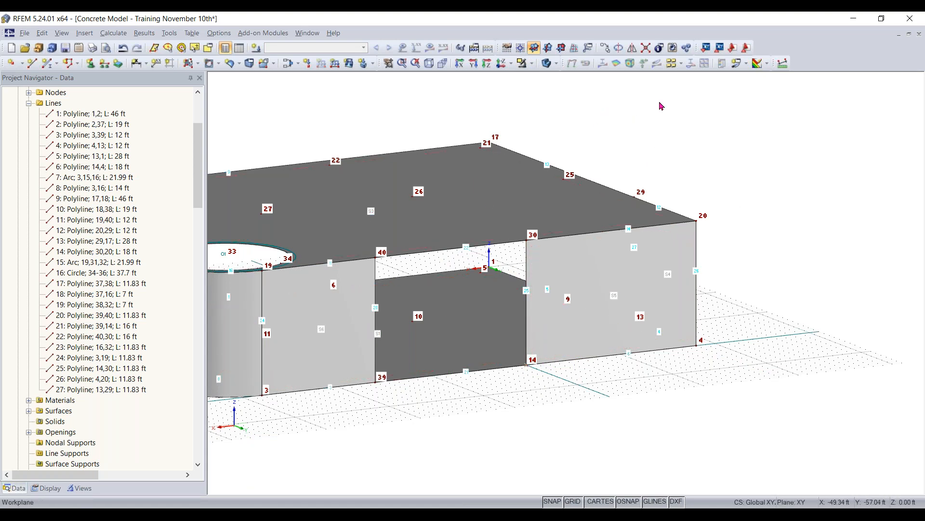
{"action": "left_click", "coordinate": [547, 47]}
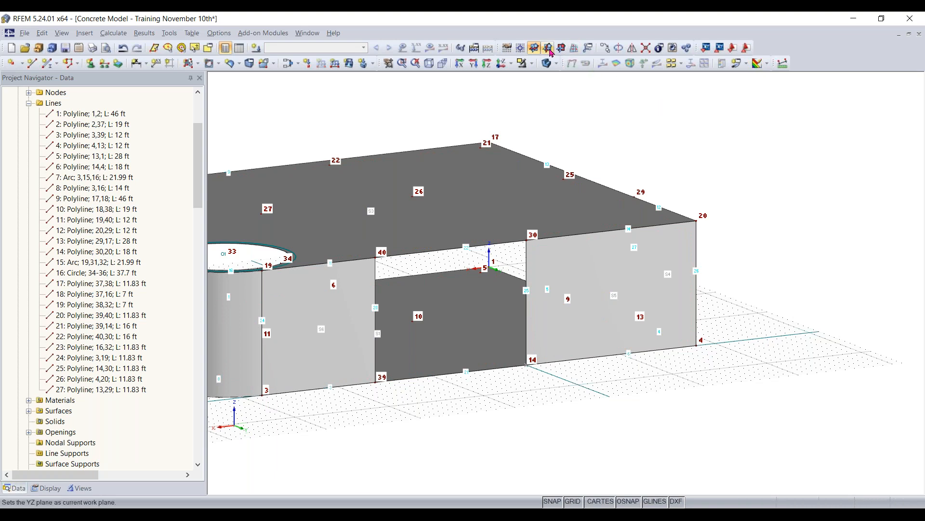
{"action": "middle_click_drag", "start_coordinate": [812, 209], "coordinate": [870, 229], "text": "ctrl"}
{"action": "middle_click_drag", "start_coordinate": [742, 172], "coordinate": [697, 161], "text": "ctrl"}
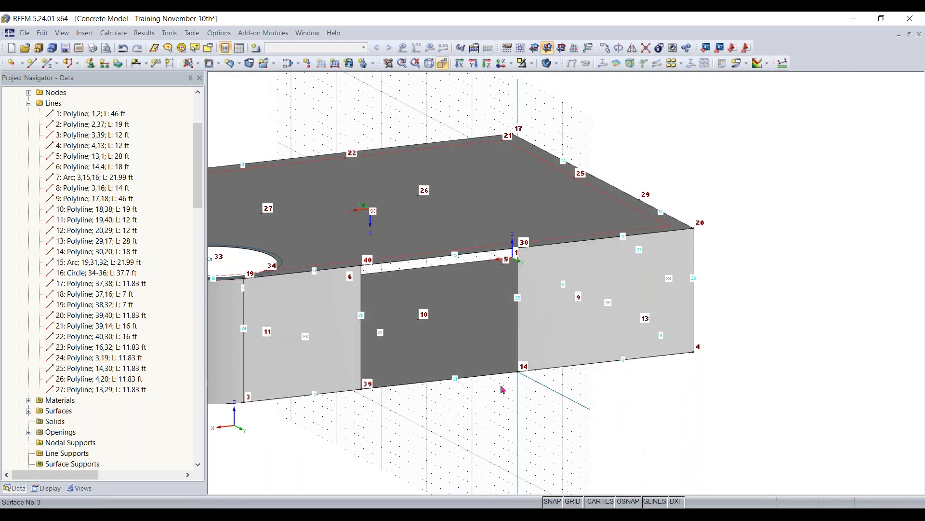
- Add an 8 in thick rectangular wall surface of Concrete f'c = 4000 psi between nodes 14 and 26
{"action": "left_click", "coordinate": [203, 64]}
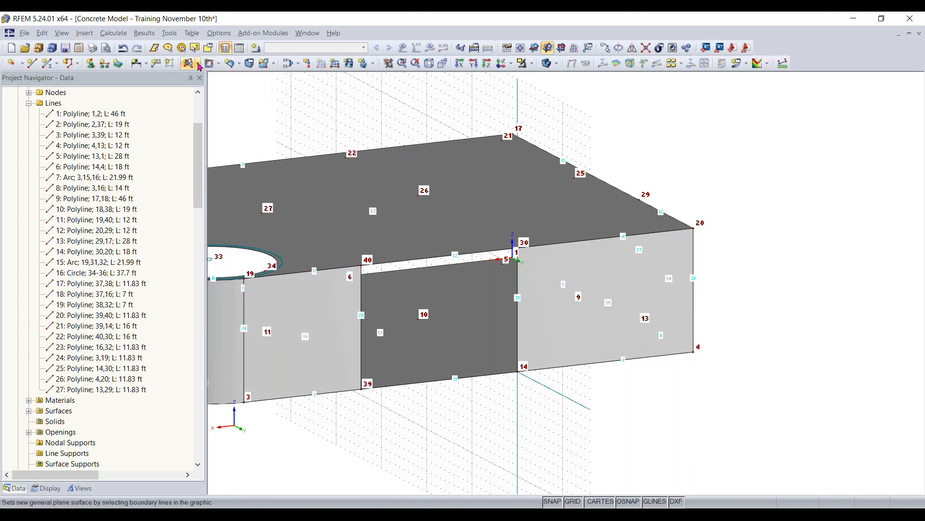
{"action": "left_click", "coordinate": [198, 65]}
{"action": "left_click", "coordinate": [200, 66]}
{"action": "left_click", "coordinate": [198, 66]}
{"action": "left_click", "coordinate": [198, 67]}
{"action": "left_click", "coordinate": [197, 64]}
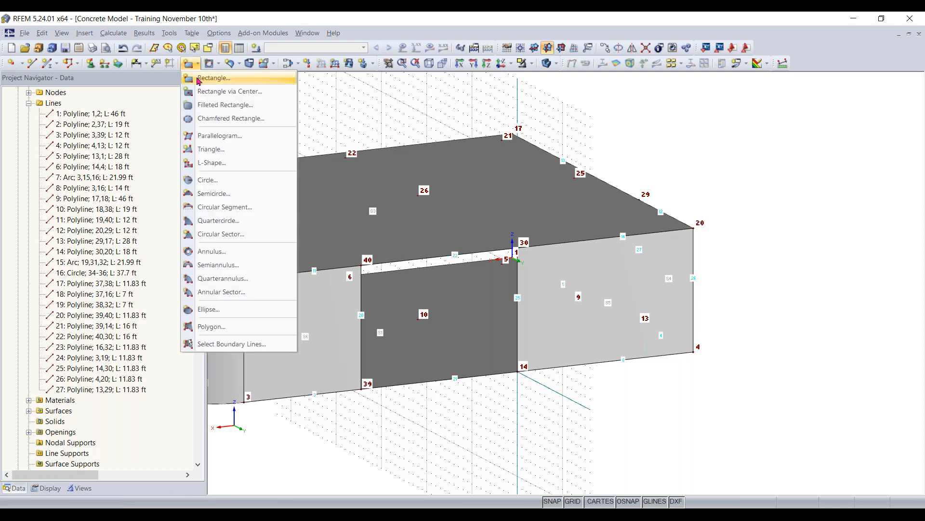
{"action": "left_click", "coordinate": [197, 78]}
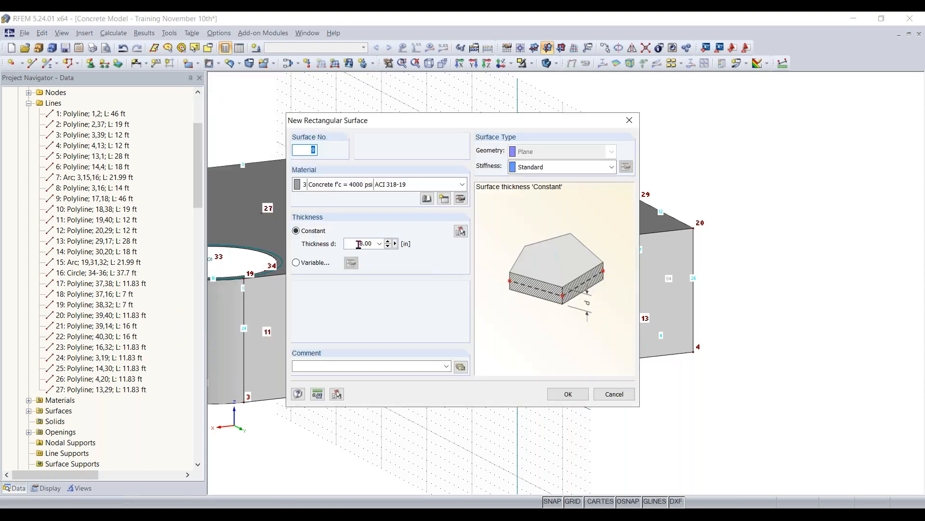
{"action": "left_click", "coordinate": [569, 393]}
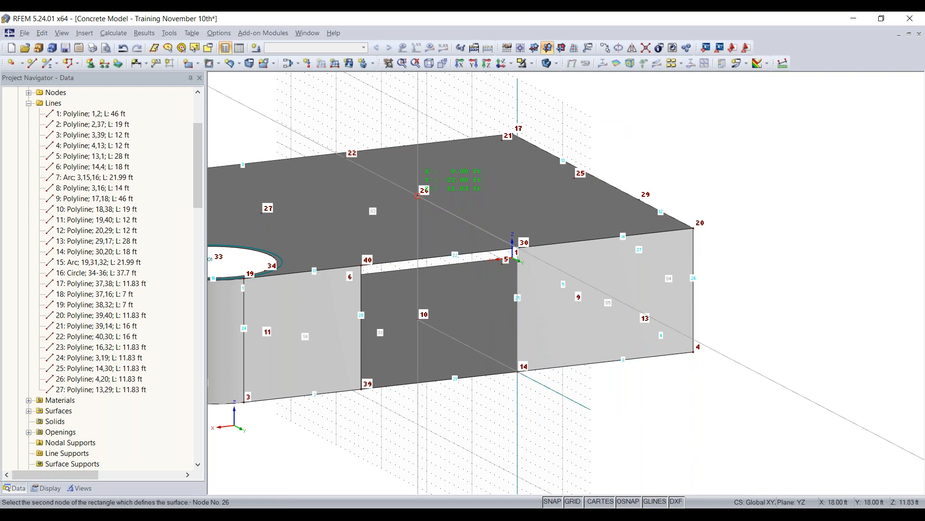
{"action": "left_click", "coordinate": [417, 195]}
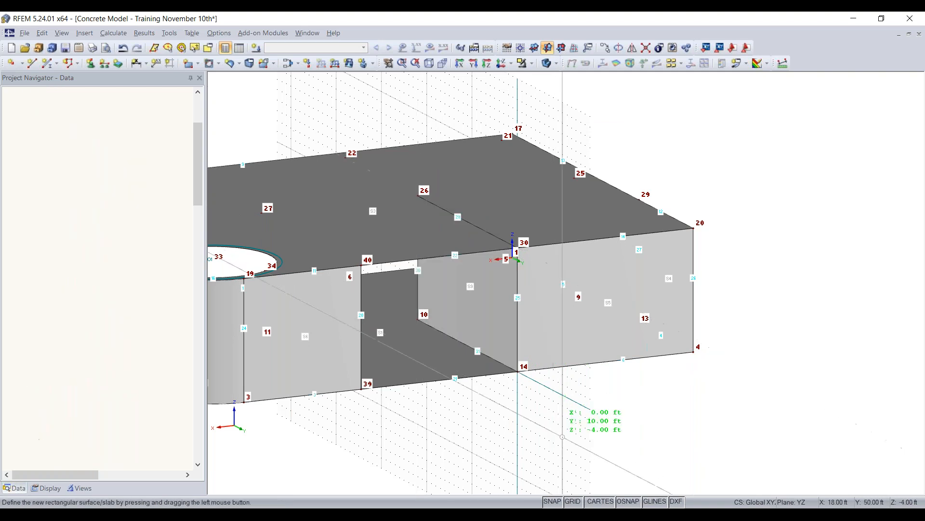
{"action": "middle_click_drag", "start_coordinate": [522, 445], "coordinate": [495, 410], "text": "ctrl"}
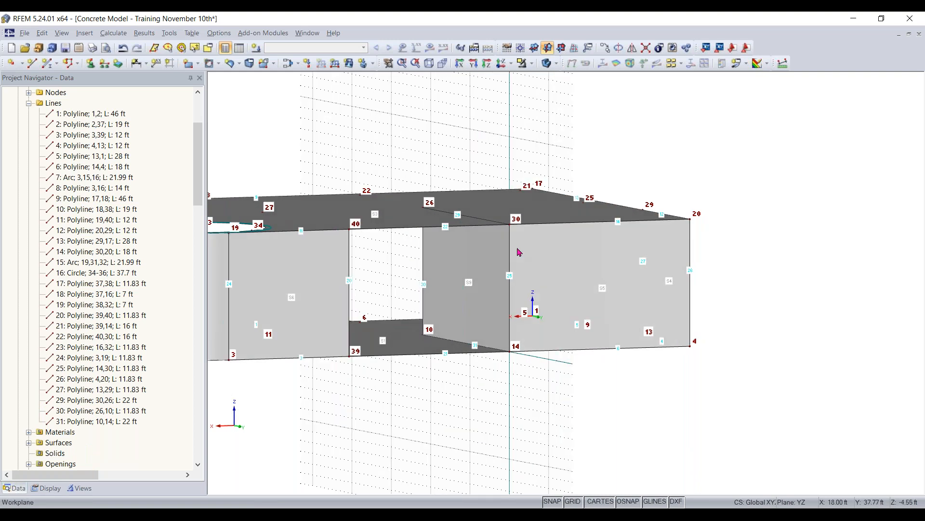
- Switch the model display to transparent rendering and make the XY plane the current work plane
{"action": "left_click", "coordinate": [547, 64]}
{"action": "middle_click_drag", "start_coordinate": [490, 419], "coordinate": [552, 479], "text": "ctrl"}
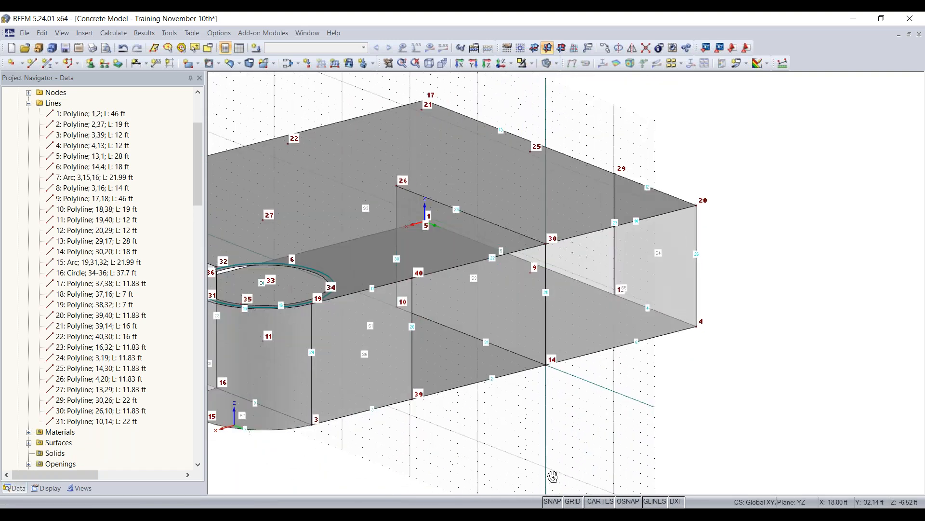
{"action": "left_click", "coordinate": [534, 47]}
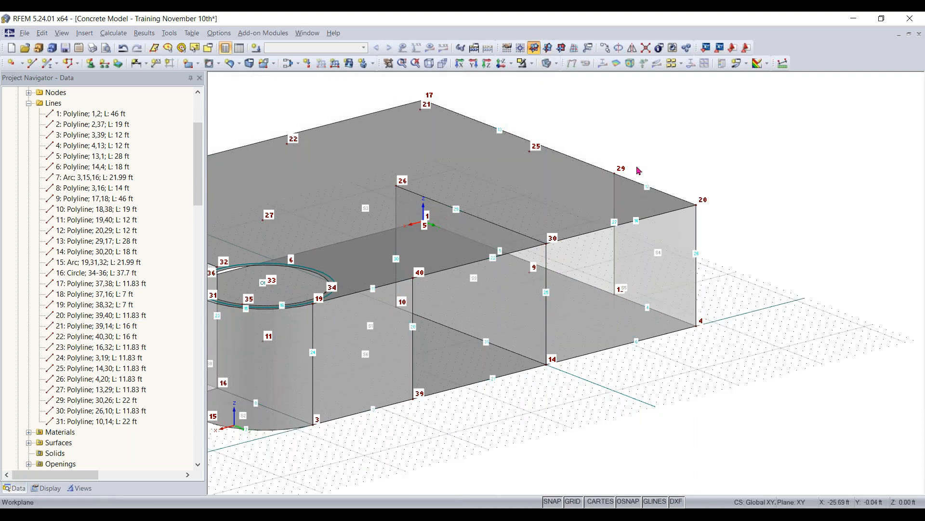
{"action": "middle_click_drag", "start_coordinate": [533, 451], "coordinate": [647, 439]}
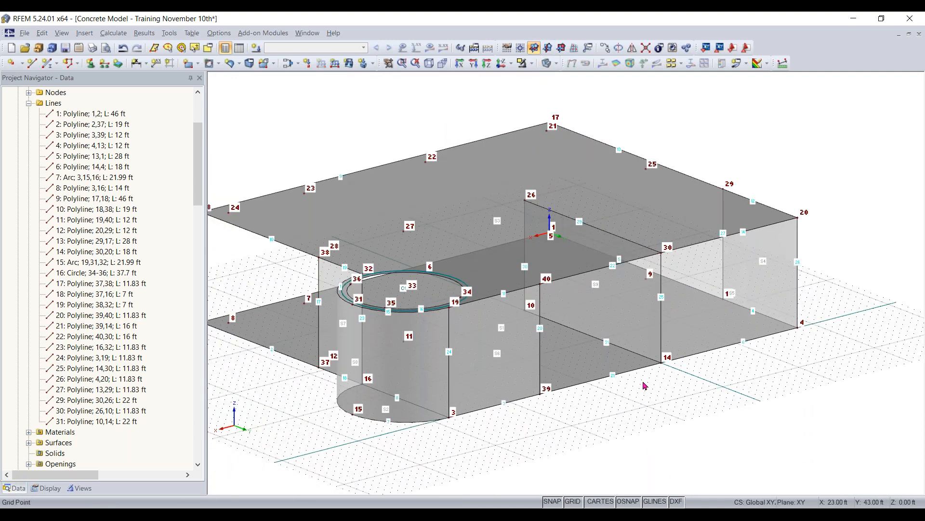
{"action": "middle_click_drag", "start_coordinate": [340, 406], "coordinate": [648, 398], "text": "ctrl"}
{"action": "right_click", "coordinate": [677, 398]}
{"action": "middle_click_drag", "start_coordinate": [338, 421], "coordinate": [612, 387]}
{"action": "middle_click_drag", "start_coordinate": [349, 316], "coordinate": [409, 334], "text": "ctrl"}
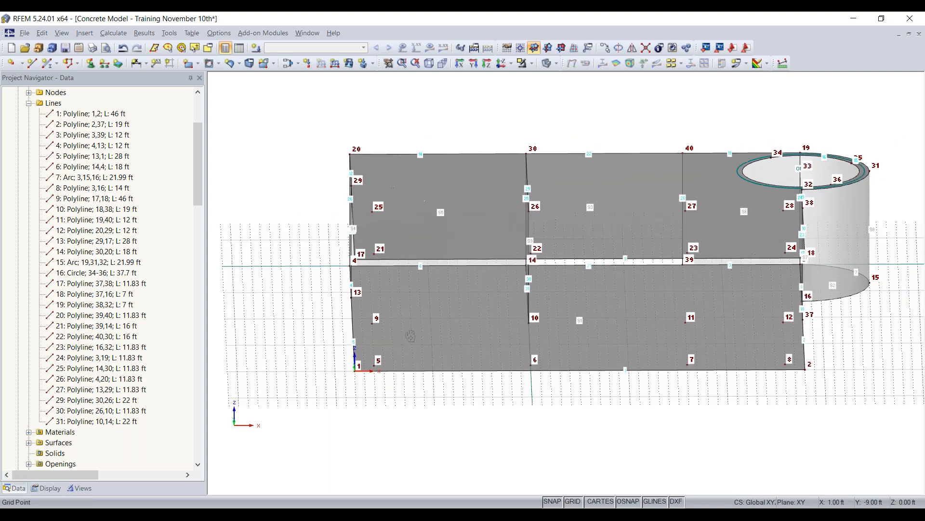
- Draw a vertical line from node 5 on the lower slab up to node 21 on the upper slab
{"action": "left_click", "coordinate": [32, 64]}
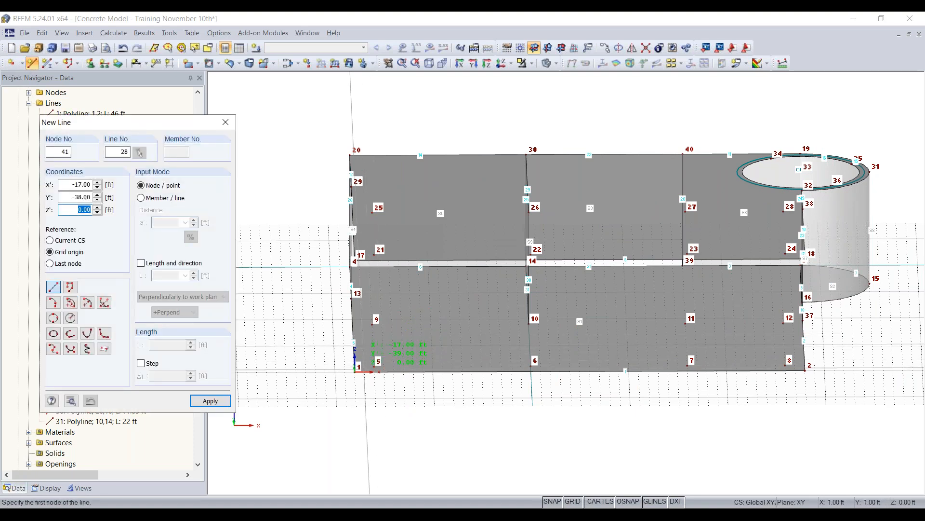
{"action": "key", "text": "Escape"}
{"action": "middle_click_drag", "start_coordinate": [345, 380], "coordinate": [261, 359], "text": "ctrl"}
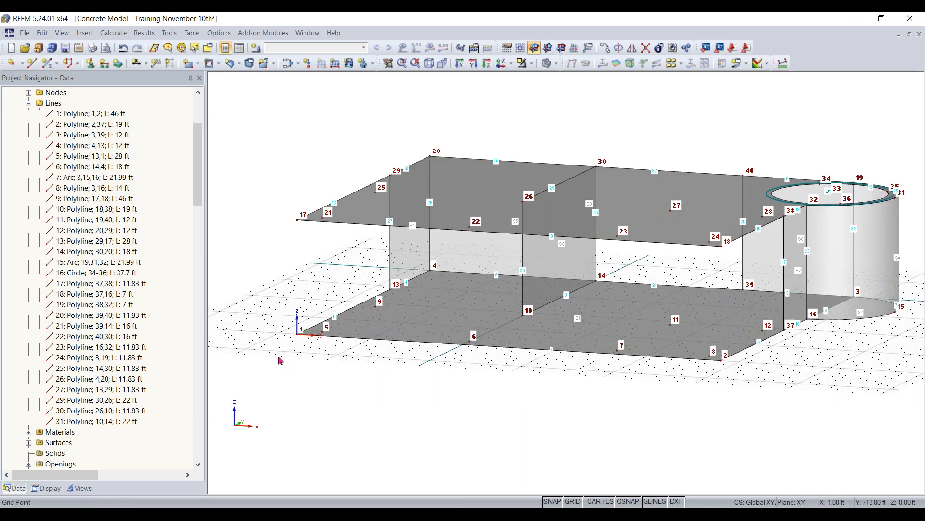
{"action": "left_click", "coordinate": [32, 63]}
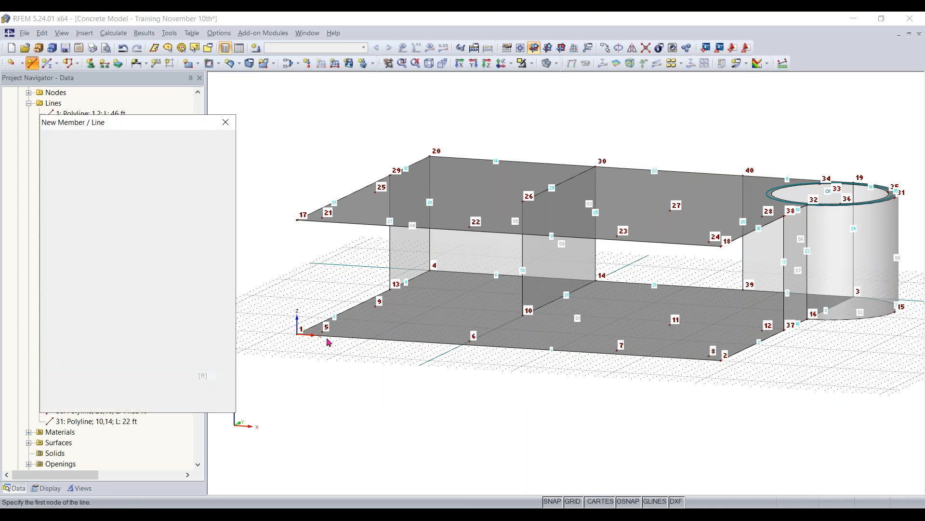
{"action": "scroll", "coordinate": [321, 334], "scroll_direction": "up", "scroll_amount": 3}
{"action": "left_click", "coordinate": [322, 331]}
{"action": "left_click", "coordinate": [323, 180]}
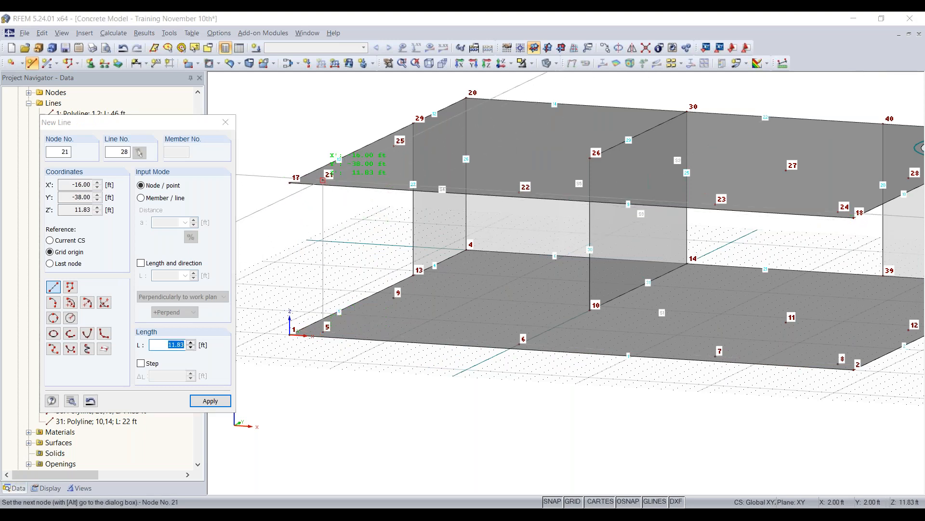
{"action": "key", "text": "Escape"}
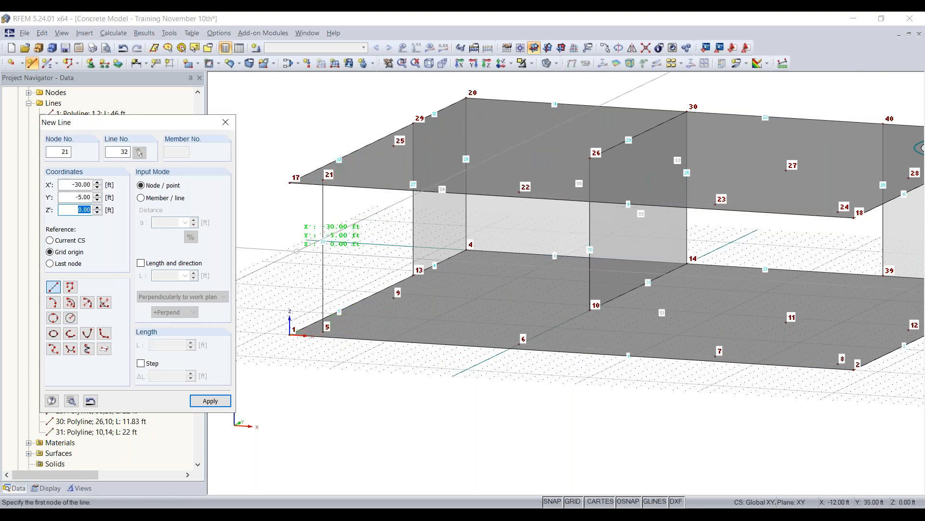
{"action": "key", "text": "Escape"}
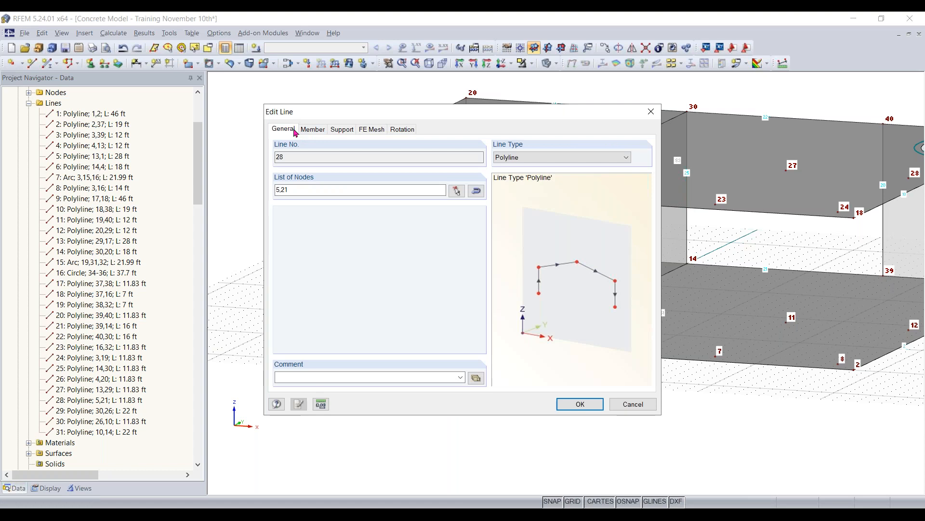
- Assign a beam member to the line between nodes 5 and 21 and choose a massive rectangular cross-section for it
{"action": "left_click", "coordinate": [321, 131]}
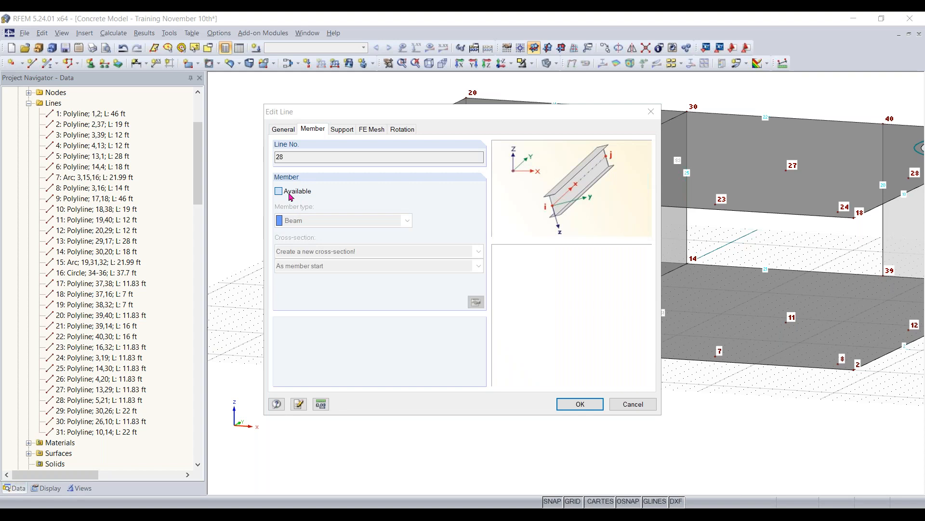
{"action": "left_click", "coordinate": [291, 195]}
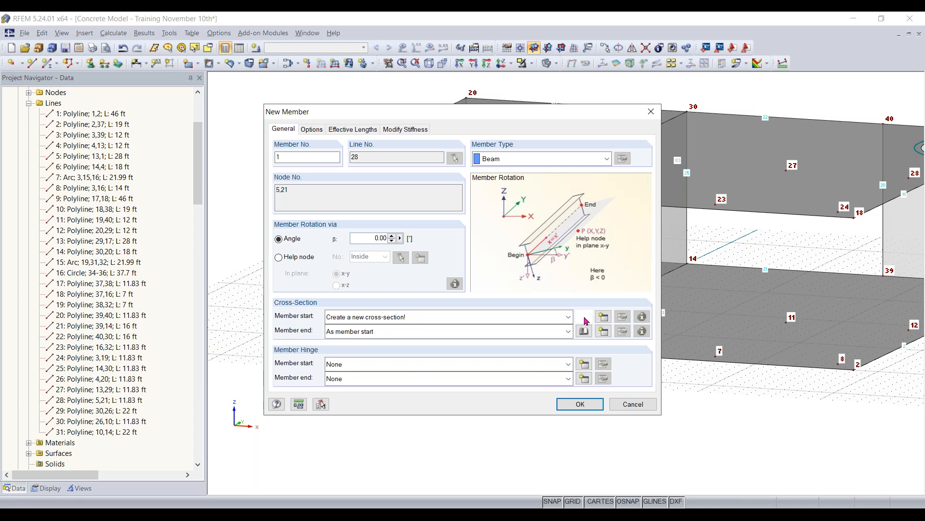
{"action": "left_click", "coordinate": [585, 318]}
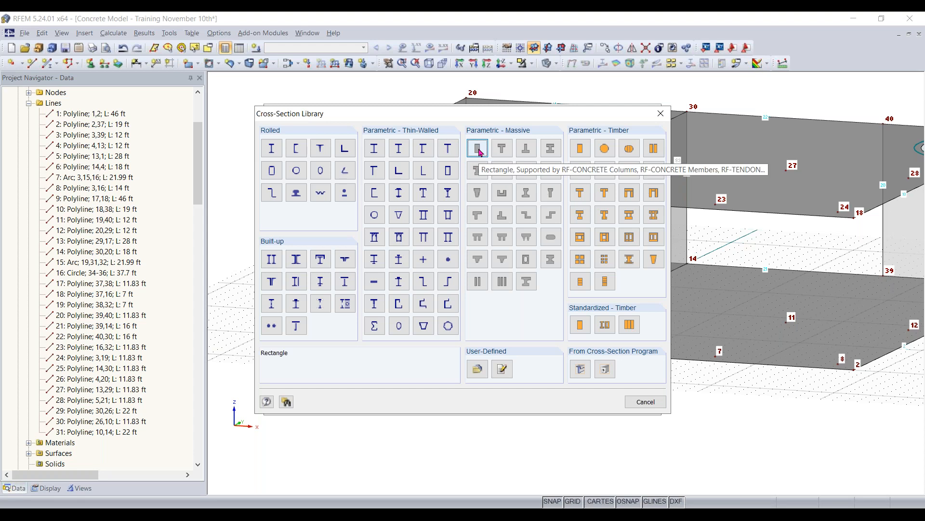
{"action": "left_click", "coordinate": [484, 153]}
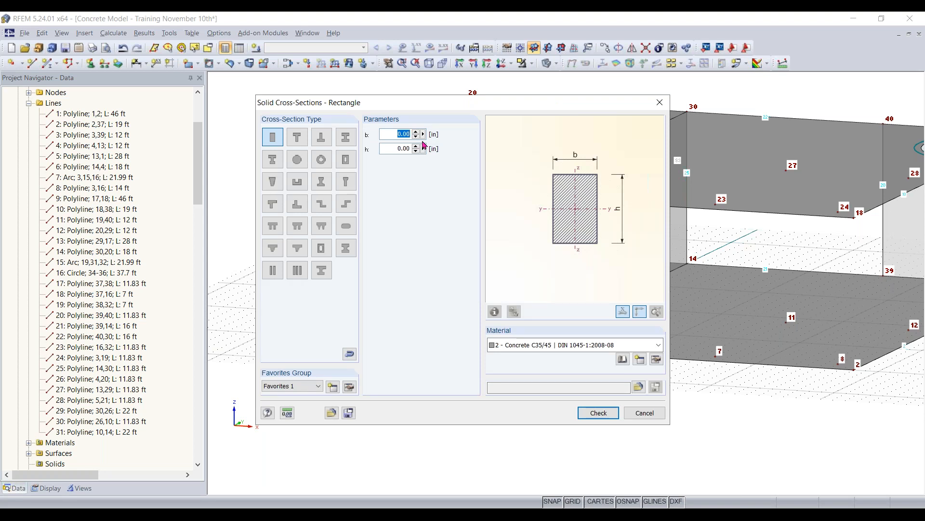
- Define the column's cross-section as a 14 by 14 in rectangle of Concrete f'c = 4000 psi, ACI 318-19, and create the member
{"action": "type", "text": "14"}
{"action": "key", "text": "Tab"}
{"action": "type", "text": "14"}
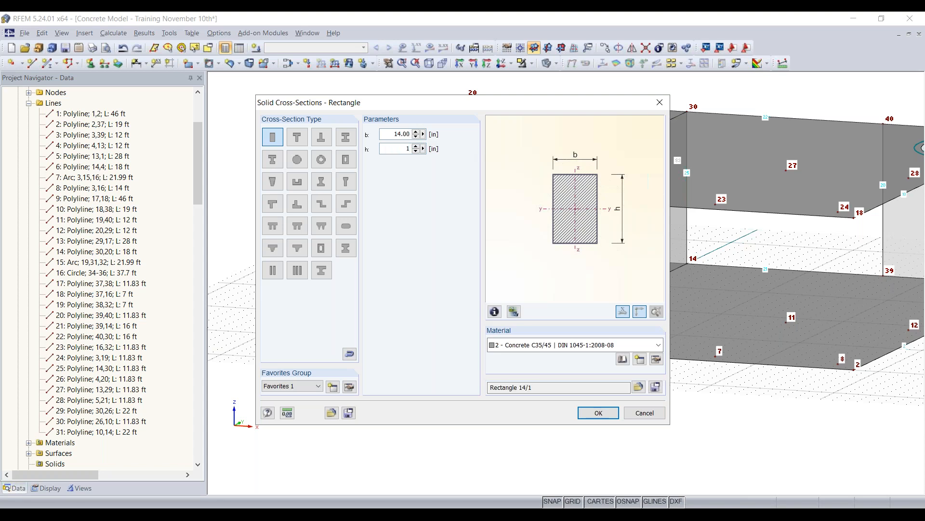
{"action": "left_click", "coordinate": [574, 346]}
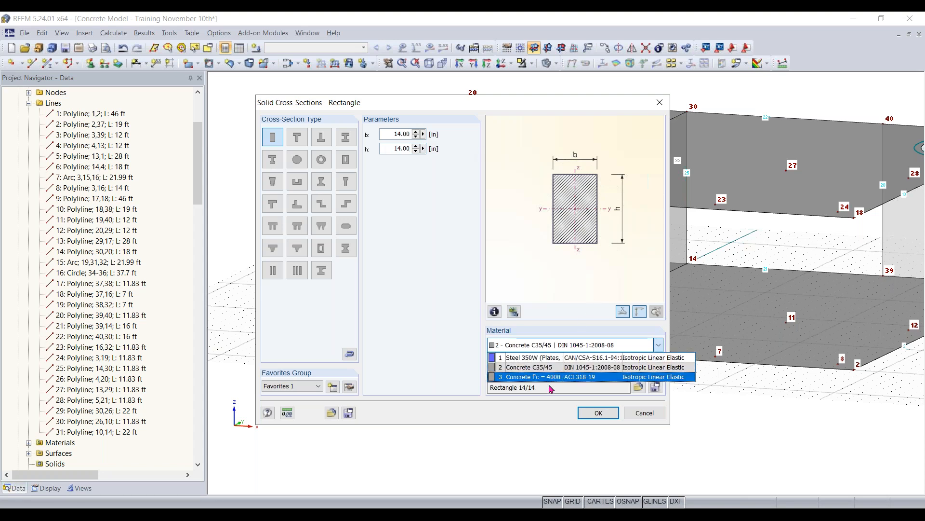
{"action": "left_click", "coordinate": [549, 377]}
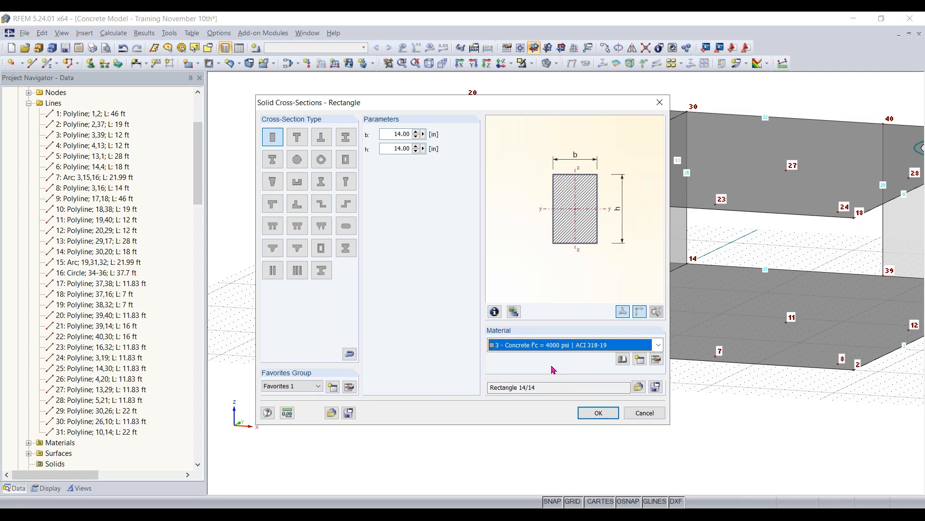
{"action": "left_click", "coordinate": [596, 413]}
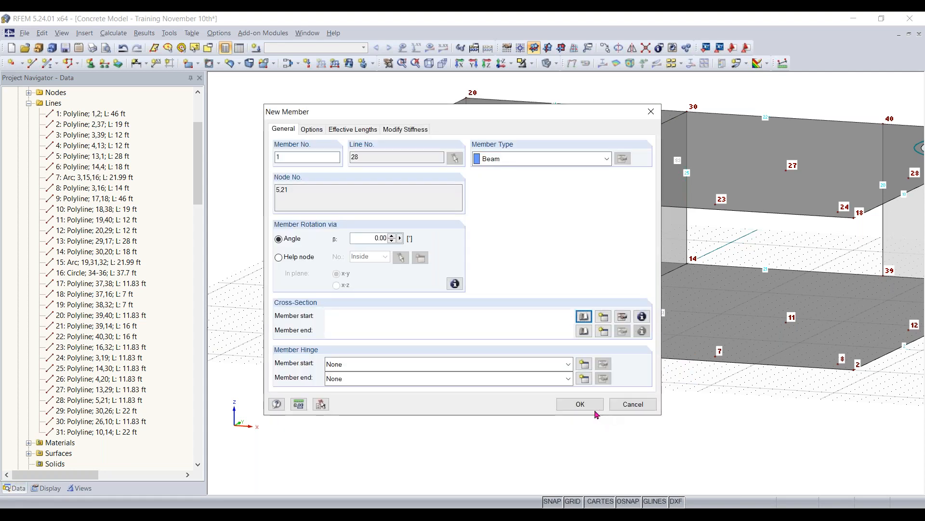
{"action": "left_click", "coordinate": [353, 130]}
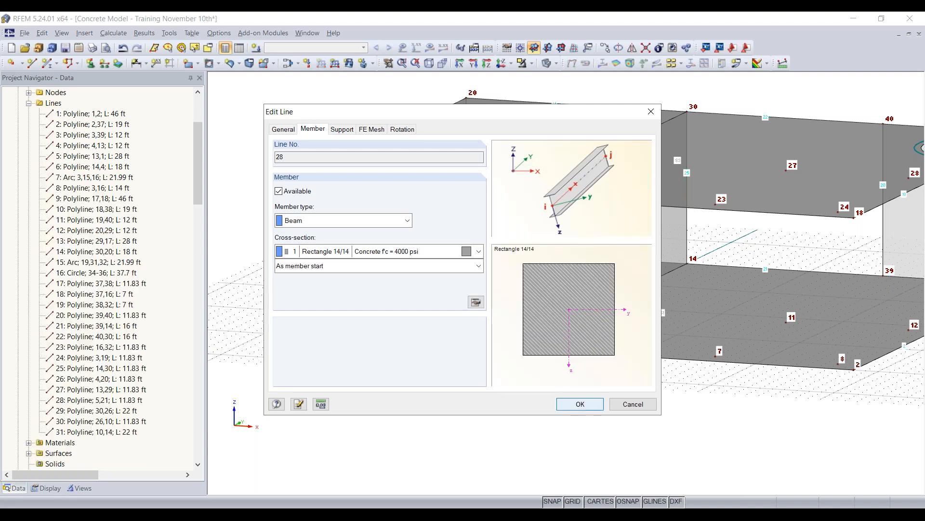
{"action": "left_click", "coordinate": [580, 404]}
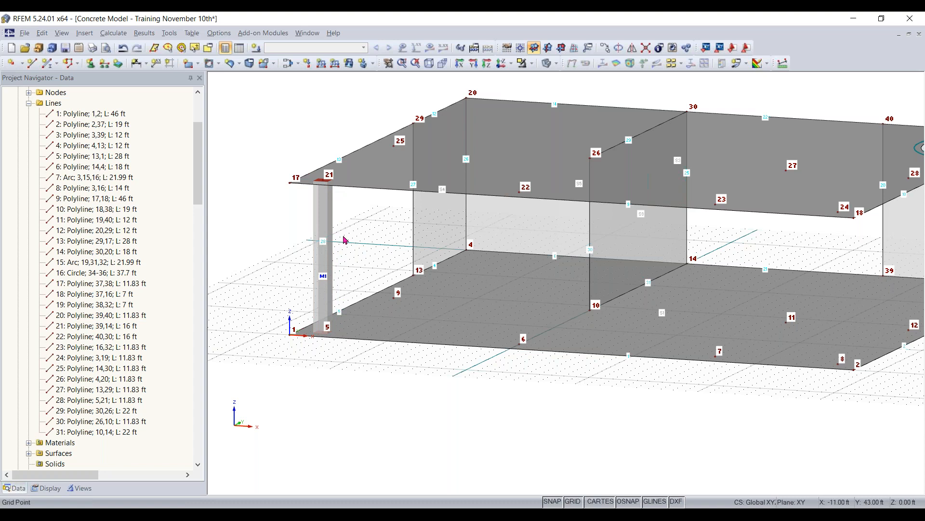
{"action": "middle_click_drag", "start_coordinate": [483, 400], "coordinate": [422, 435], "text": "ctrl"}
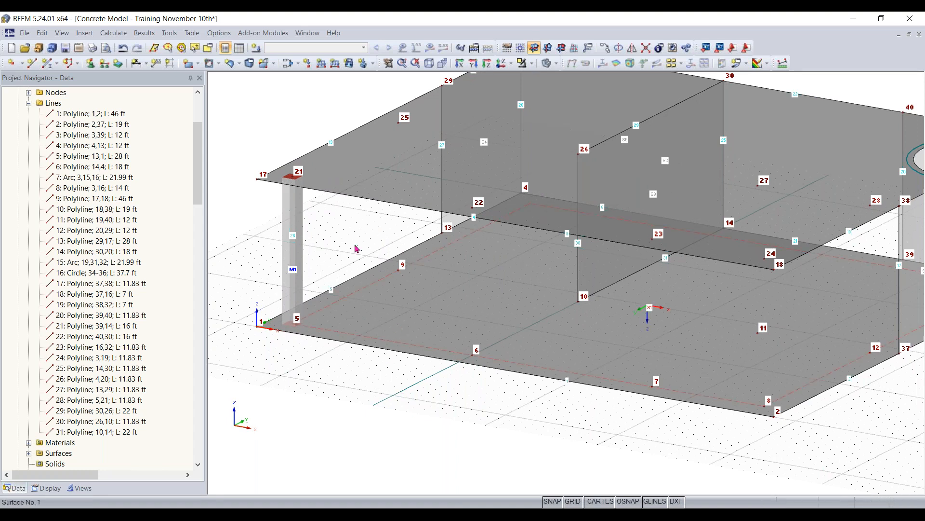
{"action": "mouse_move", "coordinate": [284, 290]}
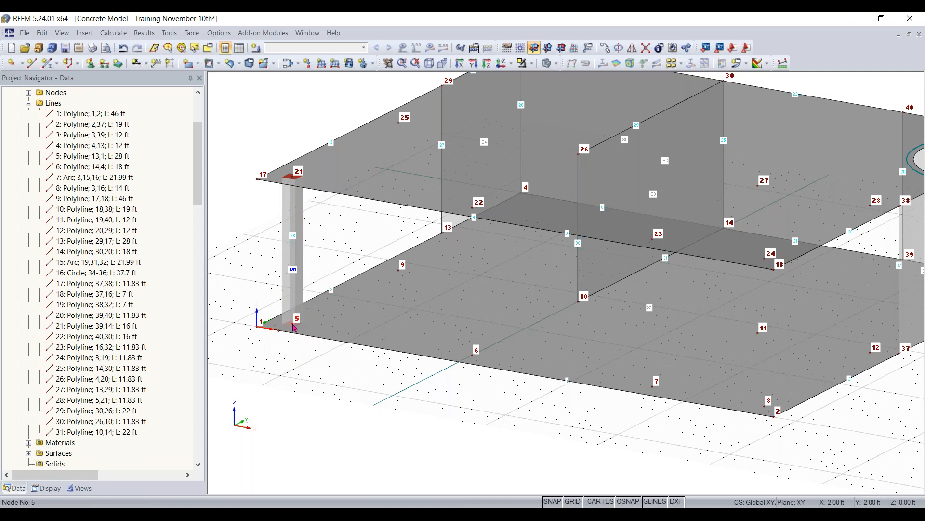
- Copy the column at node 5 along the slab's front edge to nodes 6, 7 and 8
{"action": "left_click_drag", "start_coordinate": [292, 324], "coordinate": [477, 357], "text": "ctrl"}
{"action": "left_click", "coordinate": [290, 223]}
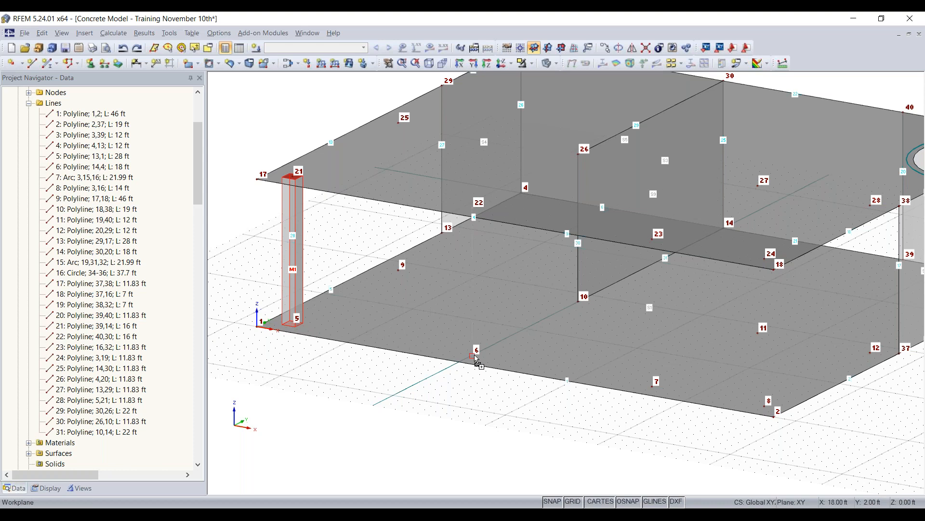
{"action": "left_click_drag", "start_coordinate": [475, 358], "coordinate": [476, 358], "text": "ctrl"}
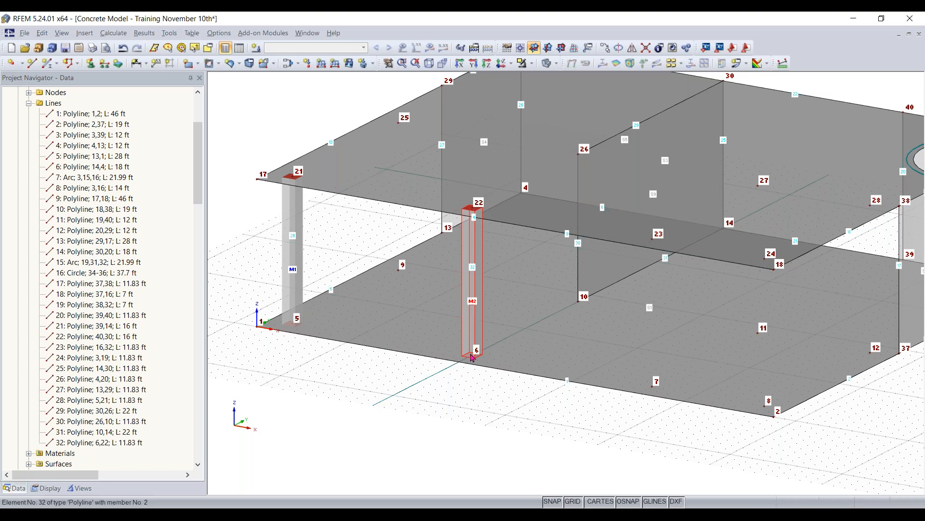
{"action": "left_click_drag", "start_coordinate": [555, 370], "coordinate": [653, 386], "text": "ctrl"}
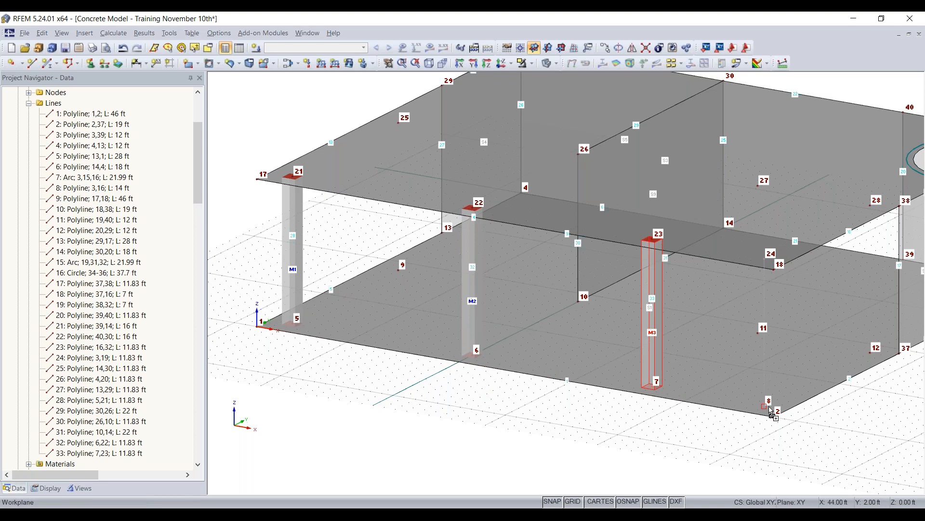
{"action": "left_click_drag", "start_coordinate": [770, 407], "coordinate": [769, 409], "text": "ctrl"}
{"action": "left_click", "coordinate": [598, 457]}
{"action": "middle_click_drag", "start_coordinate": [598, 456], "coordinate": [571, 454], "text": "ctrl"}
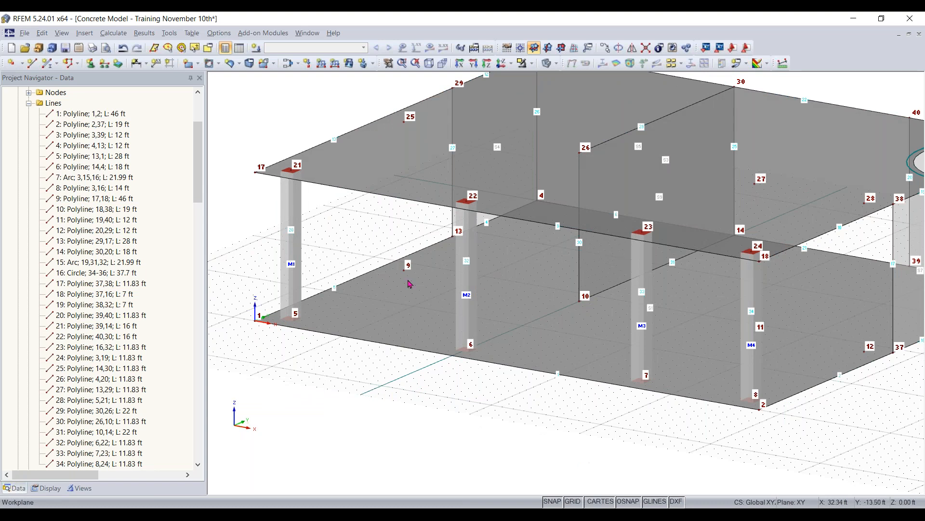
- Use Special Selection to select all members with the cross-section Rectangle 14/14, Concrete f'c = 4000 psi
{"action": "left_click", "coordinate": [208, 48]}
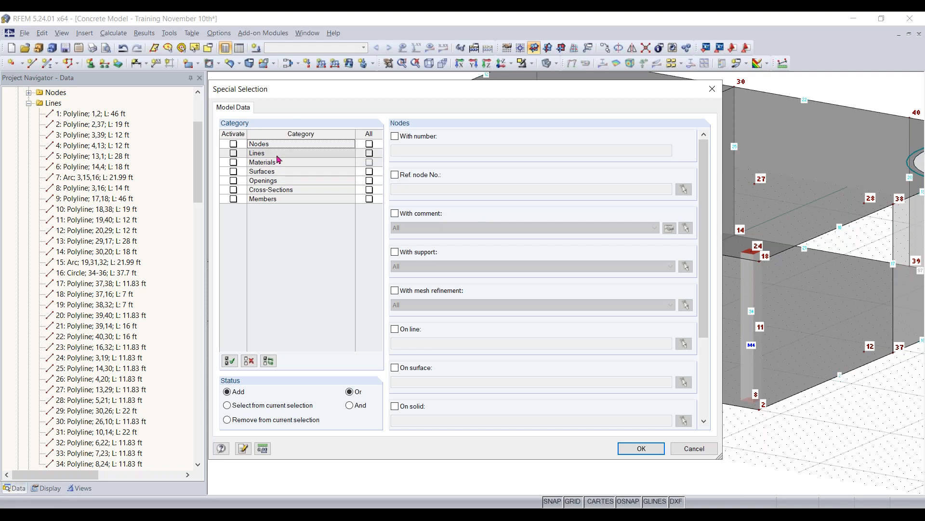
{"action": "left_click", "coordinate": [243, 200]}
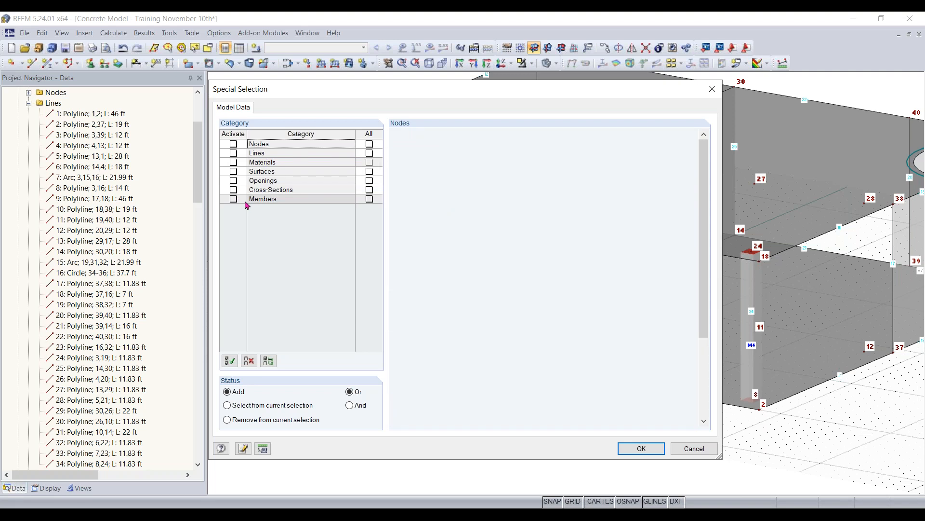
{"action": "left_click", "coordinate": [233, 199]}
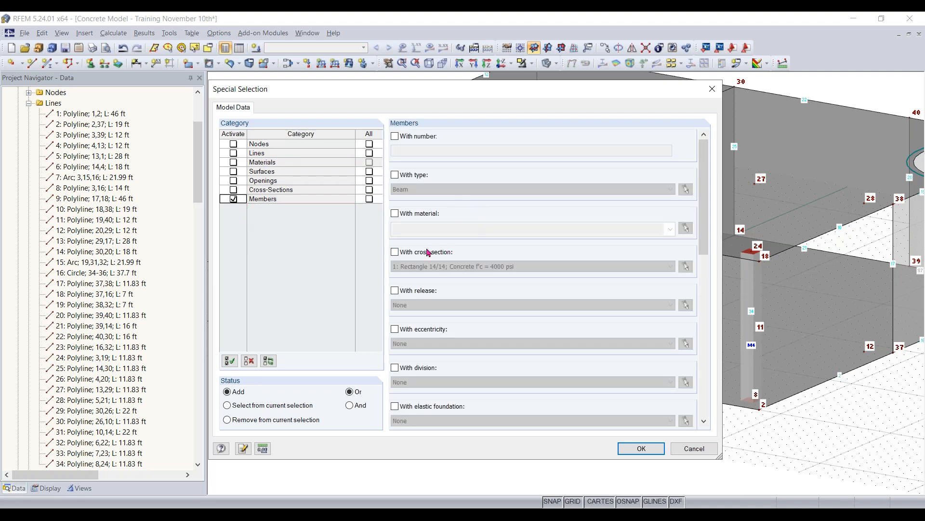
{"action": "left_click", "coordinate": [396, 252]}
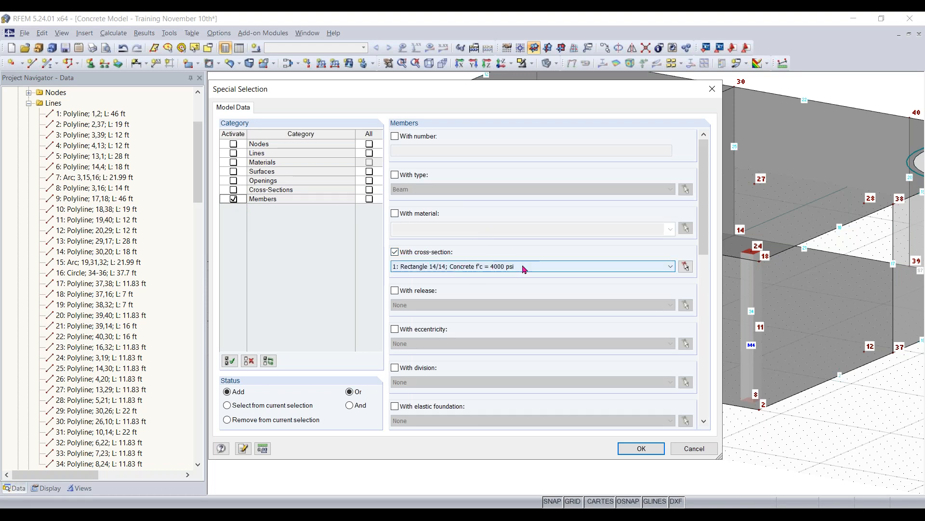
{"action": "left_click", "coordinate": [586, 271]}
{"action": "left_click", "coordinate": [586, 275]}
{"action": "left_click", "coordinate": [642, 448]}
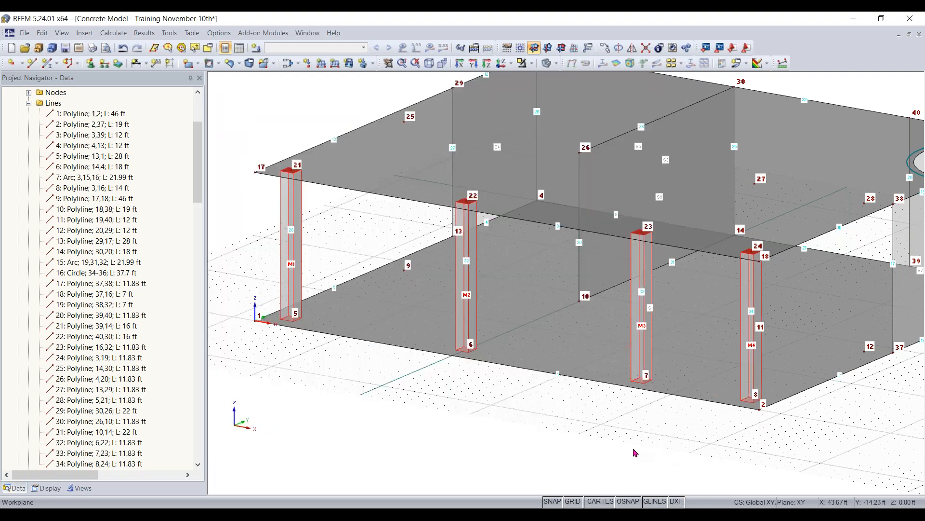
- Try to shift the four selected columns from node 5 to node 9, and undo the changes
{"action": "scroll", "coordinate": [639, 450], "scroll_direction": "up", "scroll_amount": 3}
{"action": "left_click_drag", "start_coordinate": [546, 425], "coordinate": [824, 416]}
{"action": "middle_click_drag", "start_coordinate": [825, 415], "coordinate": [760, 413]}
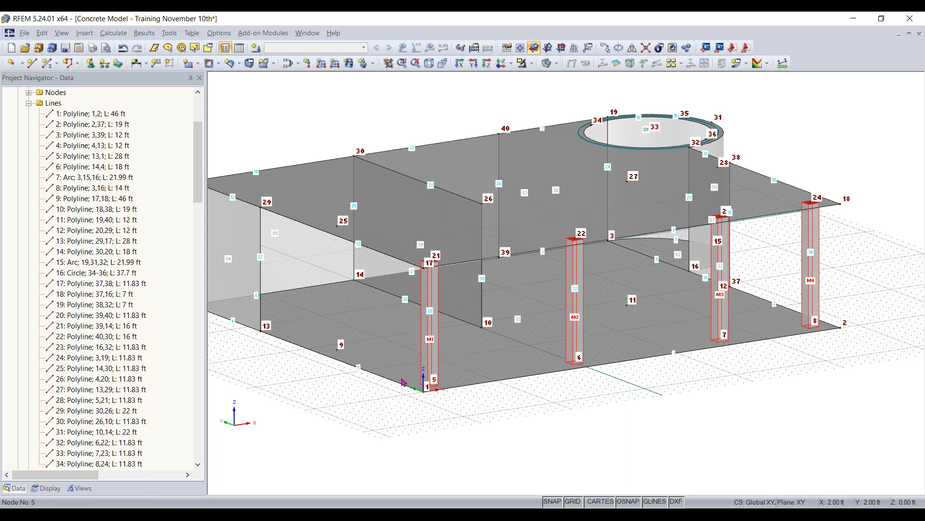
{"action": "left_click", "coordinate": [338, 351]}
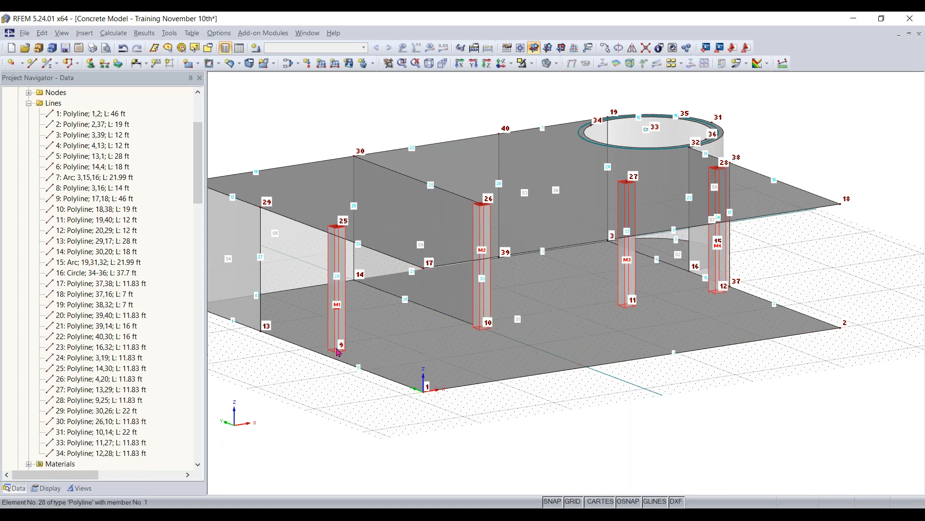
{"action": "left_click", "coordinate": [424, 388]}
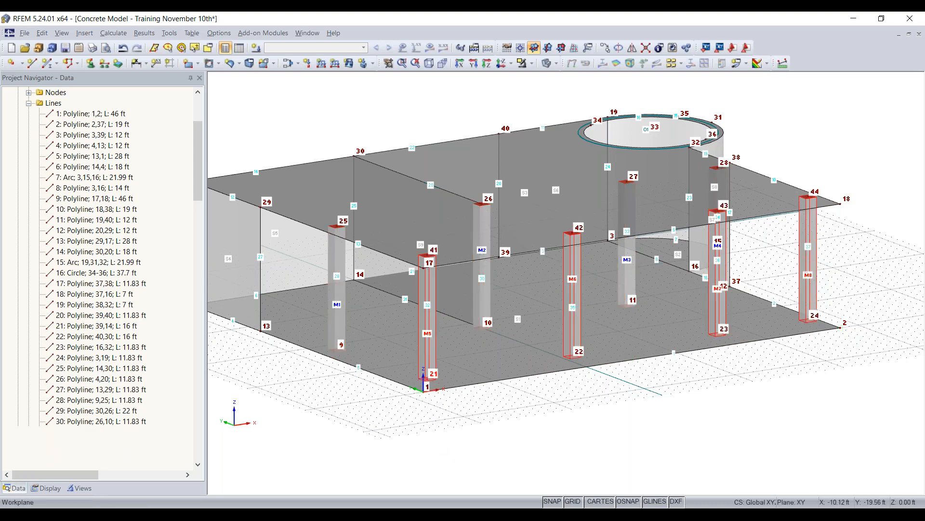
{"action": "key", "text": "ctrl+z"}
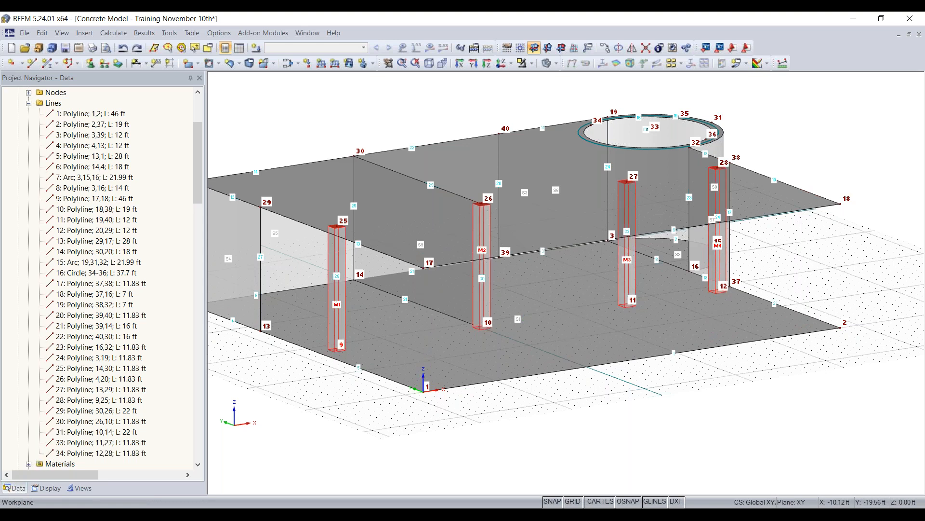
{"action": "key", "text": "ctrl+z"}
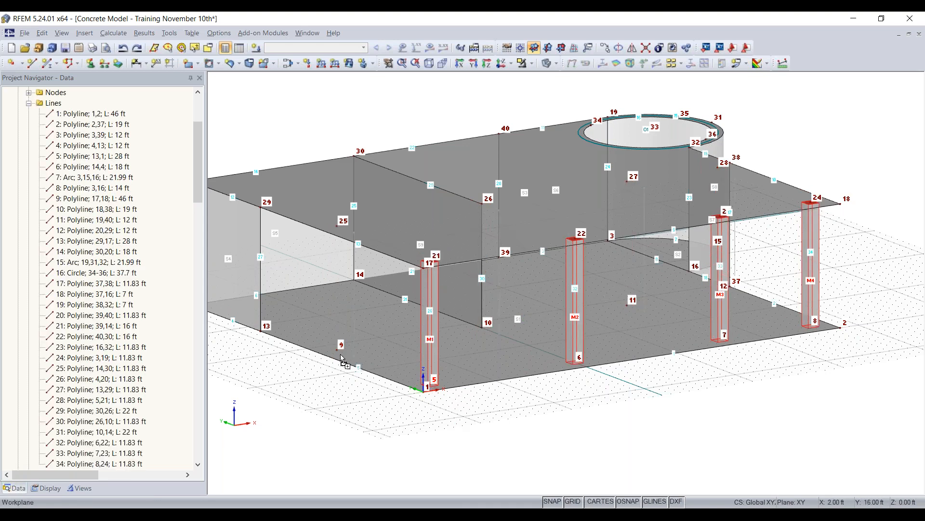
{"action": "key", "text": "ctrl+y"}
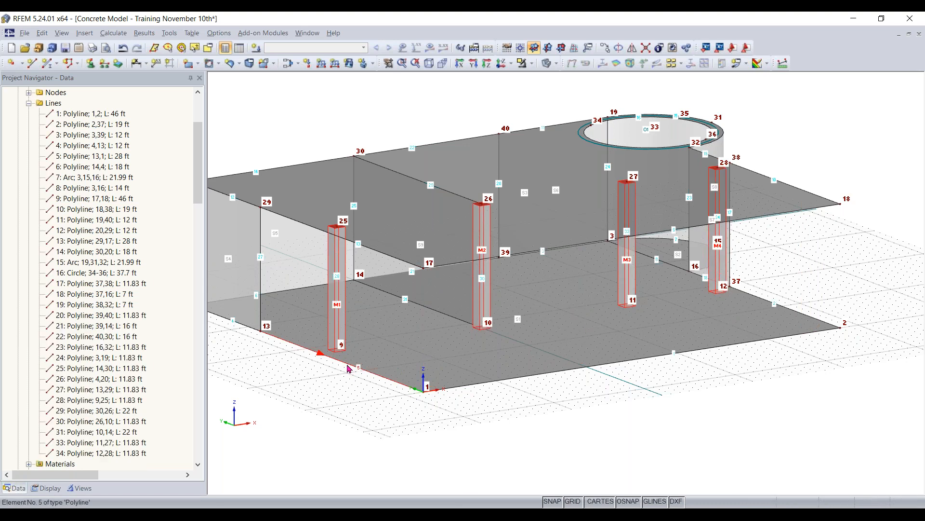
{"action": "key", "text": "ctrl+z"}
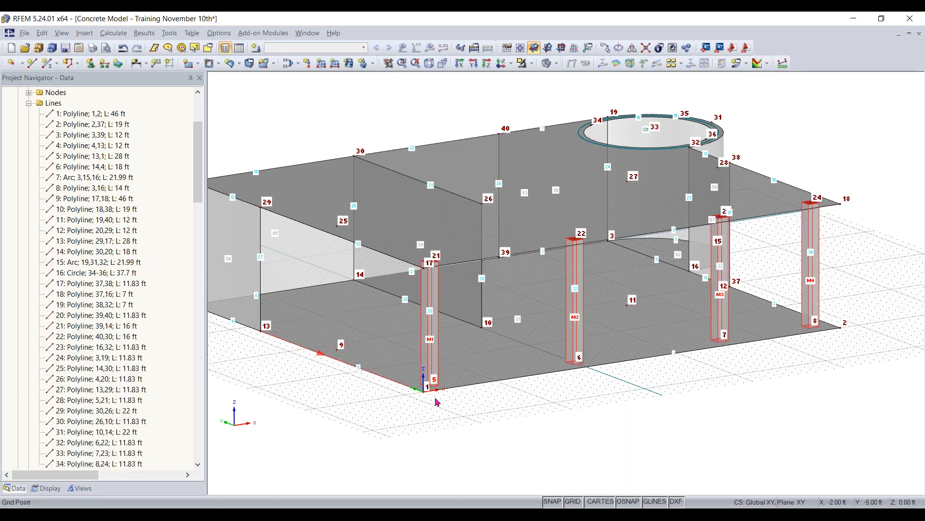
- Copy the four selected columns from node 5 to node 9, placing the second row at nodes 9 to 12
{"action": "left_click_drag", "start_coordinate": [425, 384], "coordinate": [337, 350], "text": "ctrl"}
{"action": "left_click", "coordinate": [523, 423]}
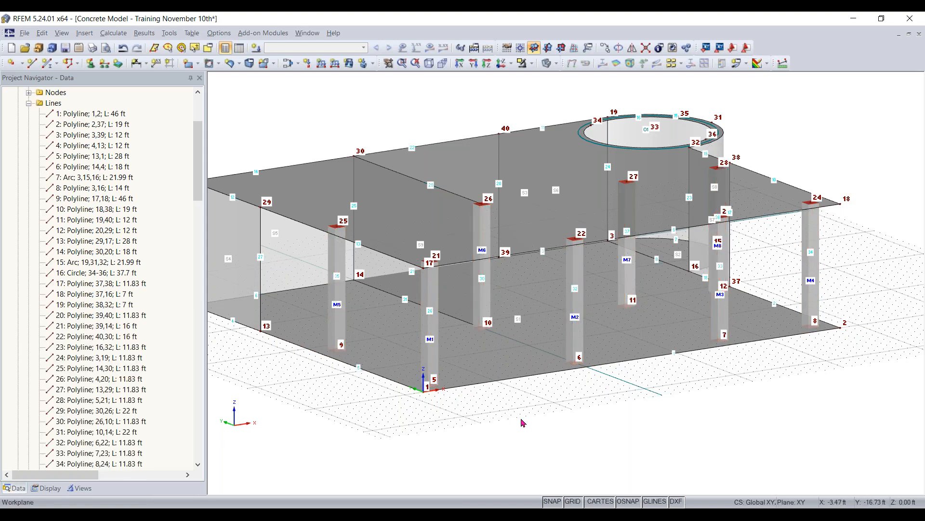
{"action": "middle_click_drag", "start_coordinate": [547, 406], "coordinate": [529, 427], "text": "ctrl"}
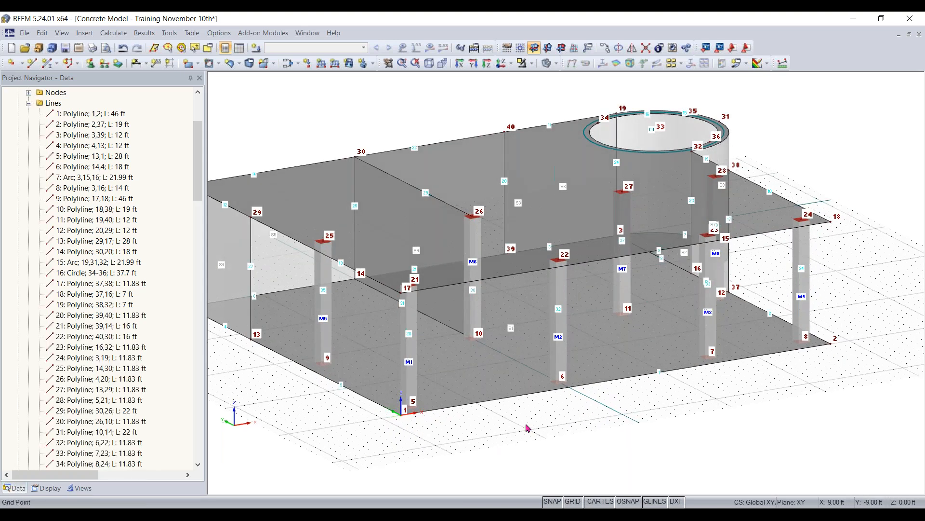
{"action": "middle_click_drag", "start_coordinate": [528, 428], "coordinate": [599, 453], "text": "ctrl"}
{"action": "scroll", "coordinate": [637, 451], "scroll_direction": "down", "scroll_amount": 1}
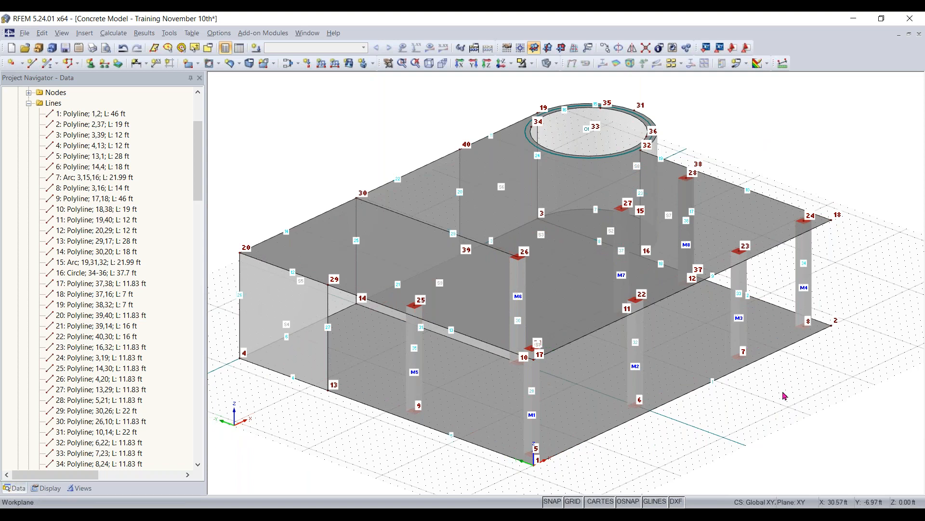
- Copy the column at node 11 to X 35 ft, Y 30 ft, undoing the accidental move of the original
{"action": "middle_click_drag", "start_coordinate": [779, 395], "coordinate": [763, 413], "text": "ctrl"}
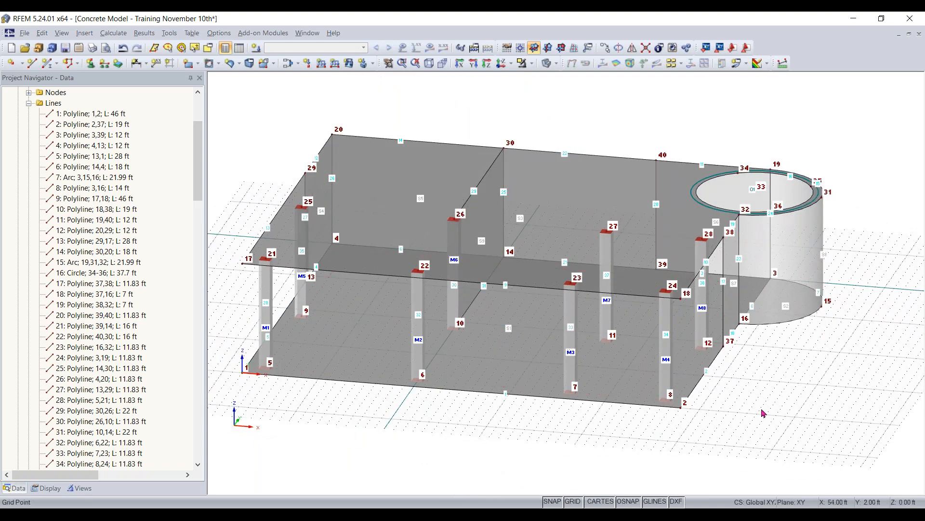
{"action": "middle_click_drag", "start_coordinate": [768, 400], "coordinate": [737, 482], "text": "ctrl"}
{"action": "left_click", "coordinate": [523, 65]}
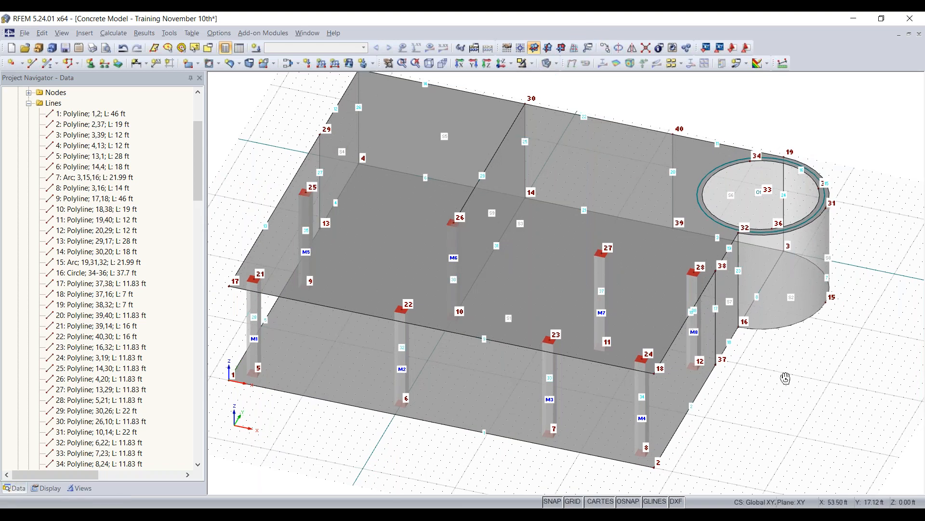
{"action": "middle_click_drag", "start_coordinate": [858, 296], "coordinate": [699, 342], "text": "ctrl"}
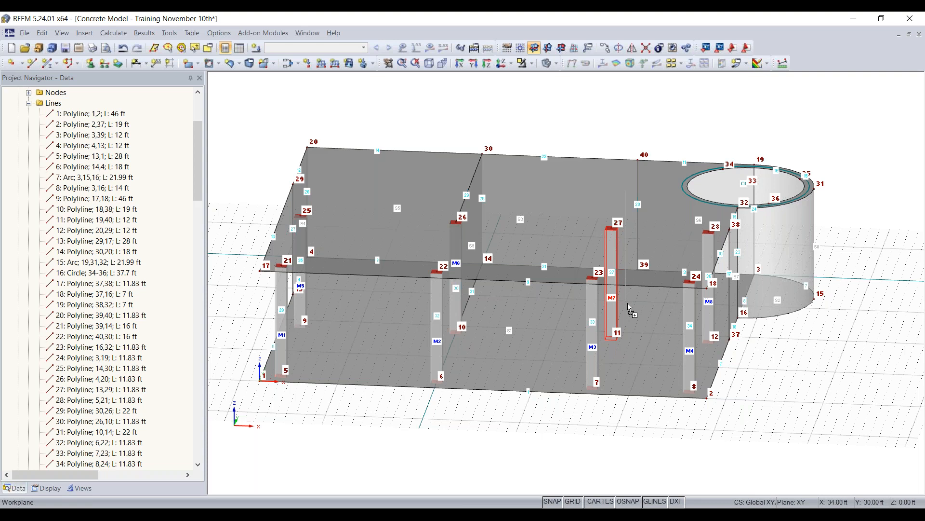
{"action": "left_click_drag", "start_coordinate": [629, 309], "coordinate": [628, 303]}
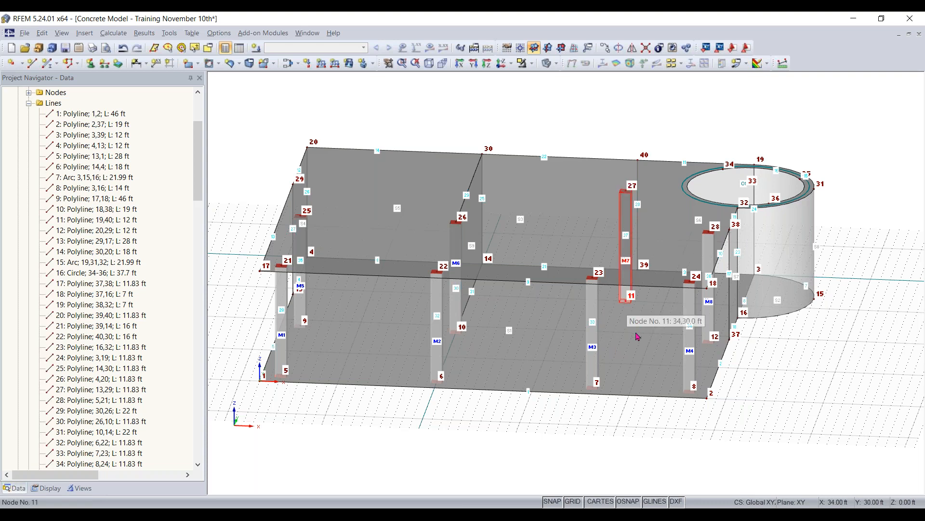
{"action": "key", "text": "ctrl+z"}
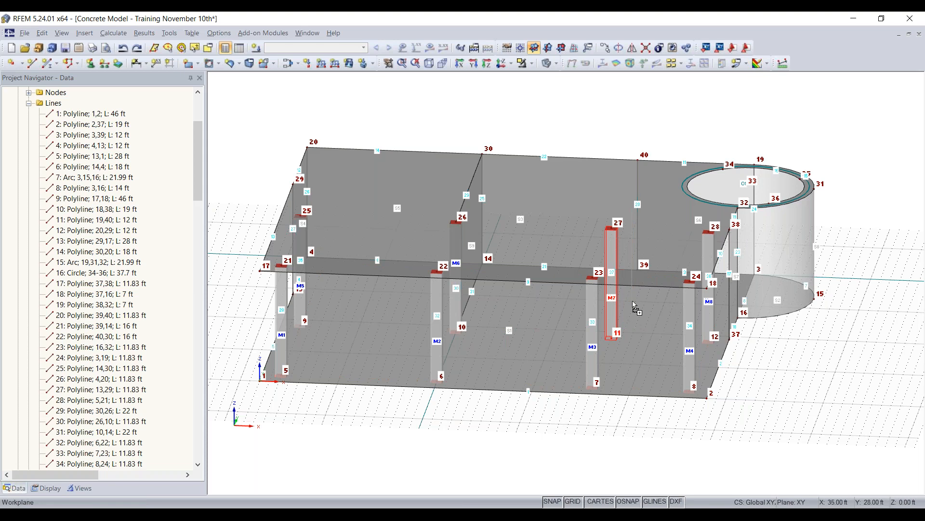
{"action": "left_click_drag", "start_coordinate": [634, 302], "coordinate": [635, 303], "text": "ctrl"}
{"action": "left_click", "coordinate": [843, 368]}
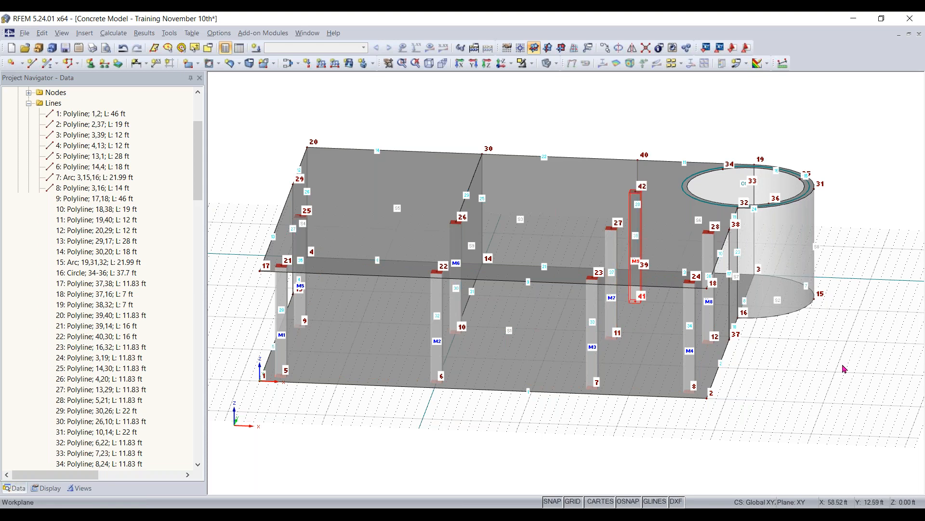
- Draw a line on the upper slab from node 29 to node 42 at the top of the copied column
{"action": "middle_click_drag", "start_coordinate": [796, 391], "coordinate": [685, 401], "text": "ctrl"}
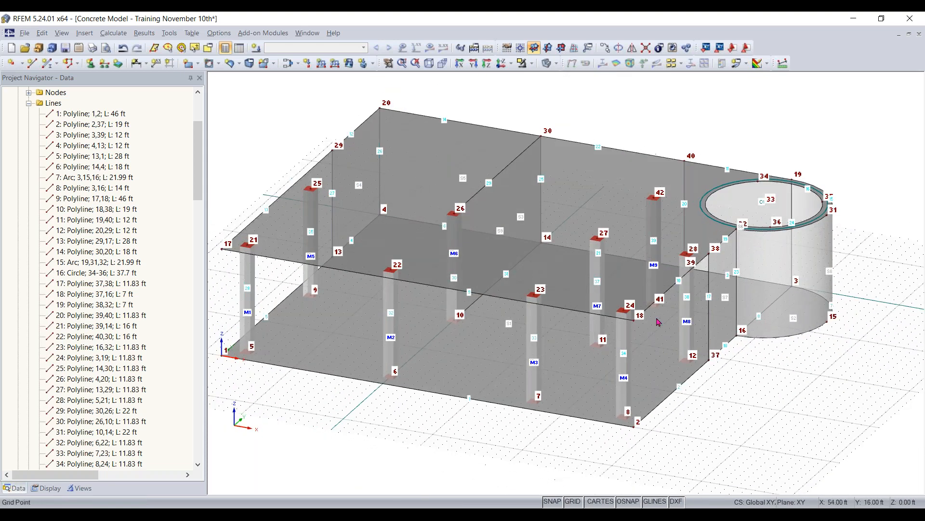
{"action": "scroll", "coordinate": [356, 237], "scroll_direction": "down", "scroll_amount": 2}
{"action": "middle_click_drag", "start_coordinate": [356, 237], "coordinate": [422, 263]}
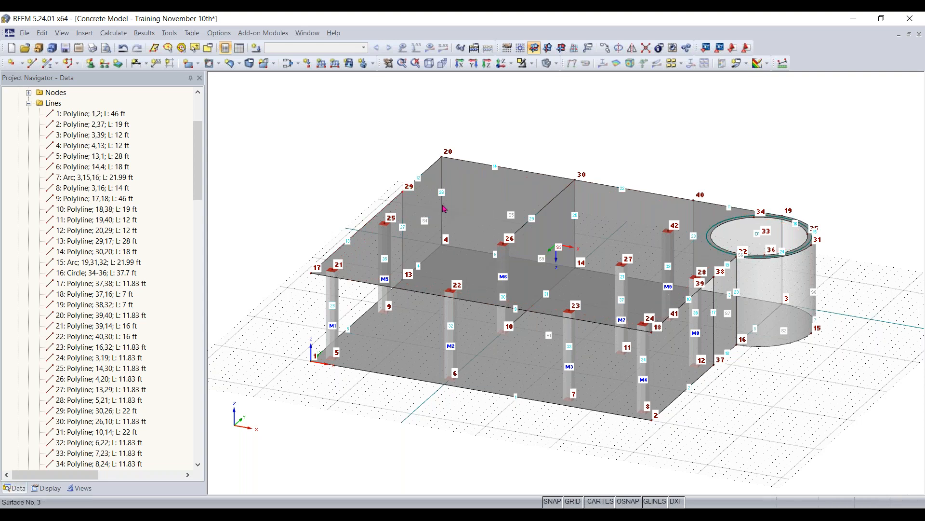
{"action": "middle_click_drag", "start_coordinate": [694, 147], "coordinate": [270, 126], "text": "ctrl"}
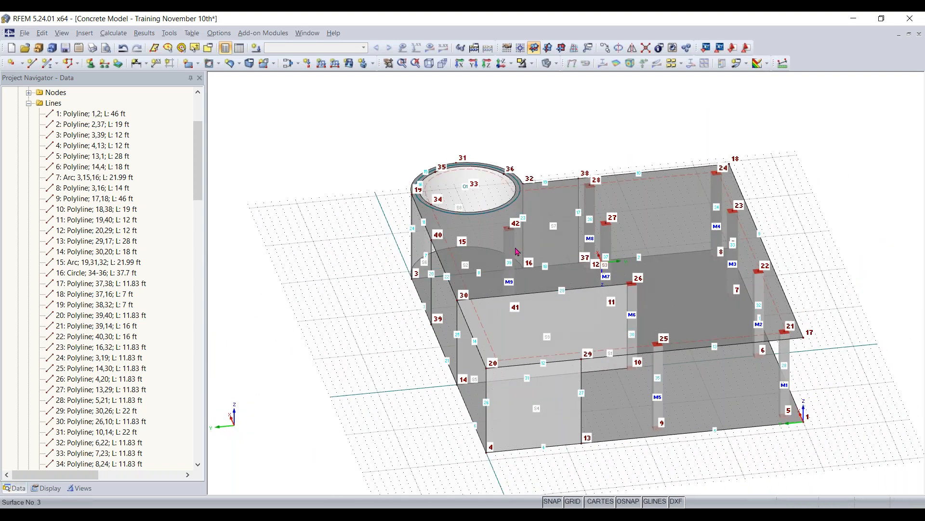
{"action": "middle_click_drag", "start_coordinate": [546, 265], "coordinate": [530, 294], "text": "ctrl"}
{"action": "scroll", "coordinate": [522, 293], "scroll_direction": "up", "scroll_amount": 4}
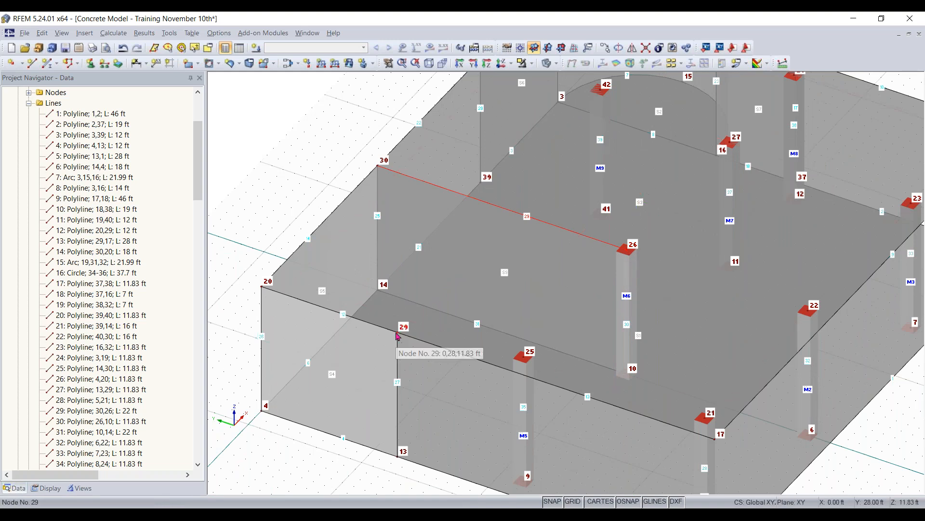
{"action": "left_click", "coordinate": [32, 63]}
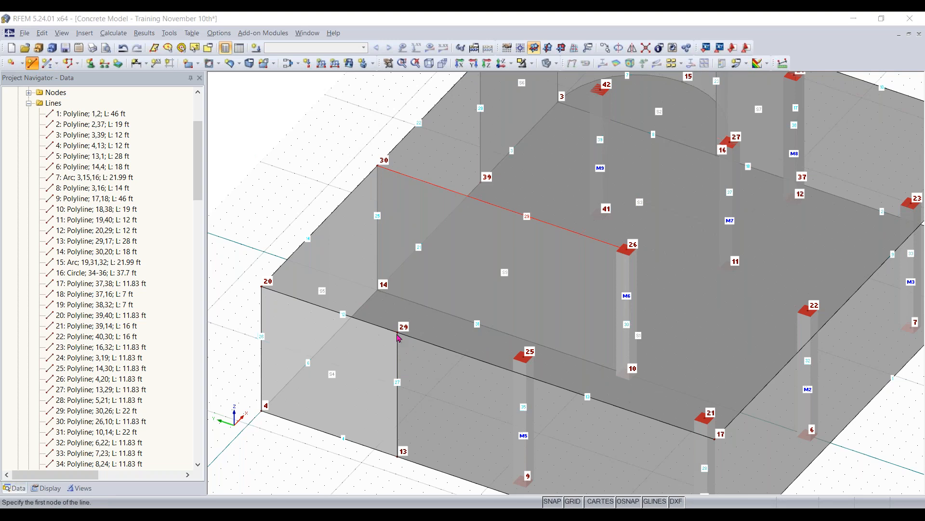
{"action": "left_click", "coordinate": [399, 333]}
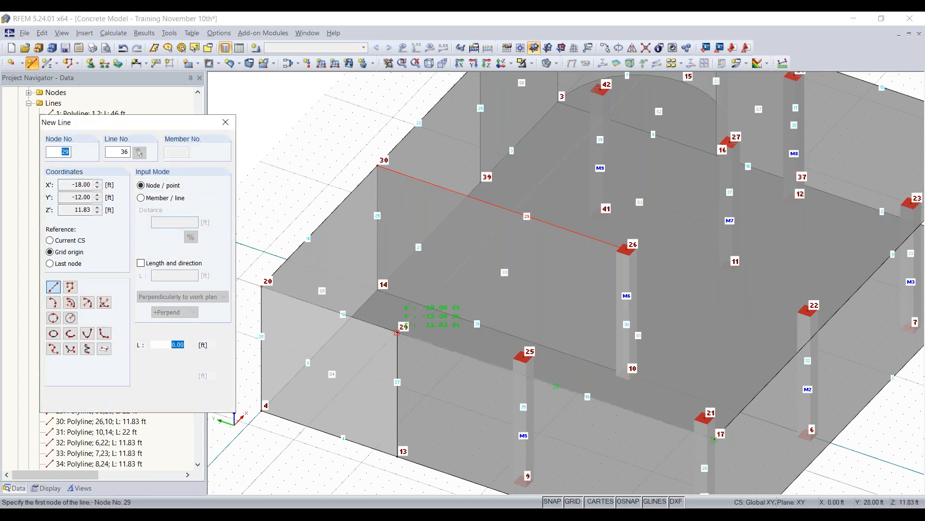
{"action": "left_click", "coordinate": [600, 90]}
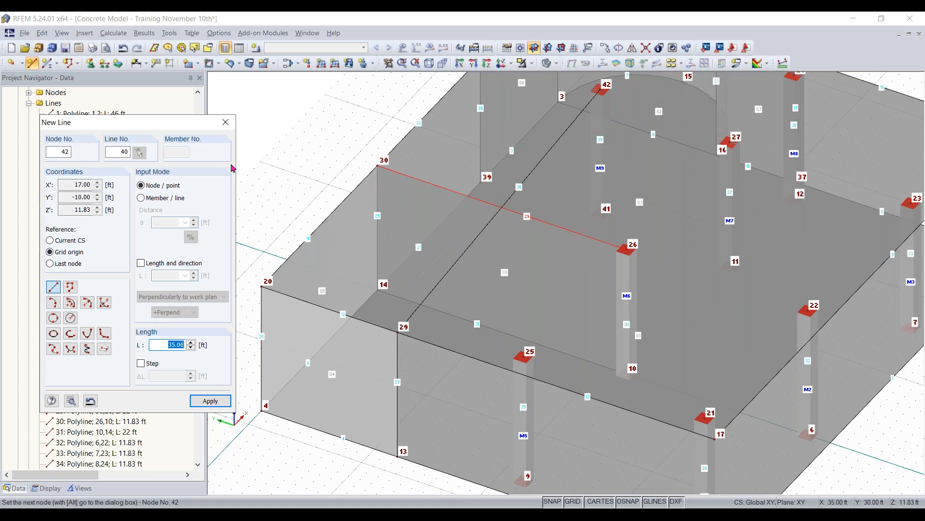
{"action": "key", "text": "Escape"}
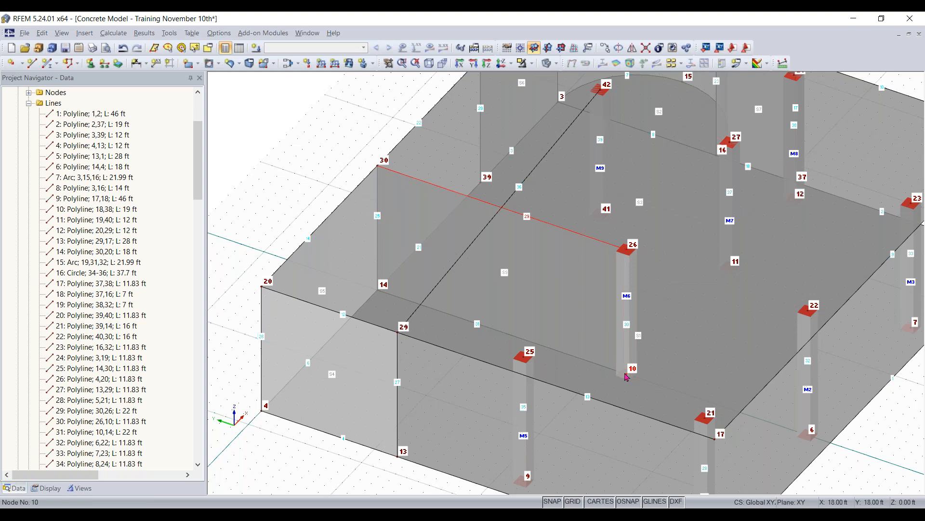
- Try to slide the interior wall until its free end meets the line between nodes 29 and 42, and undo the move
{"action": "left_click", "coordinate": [641, 201]}
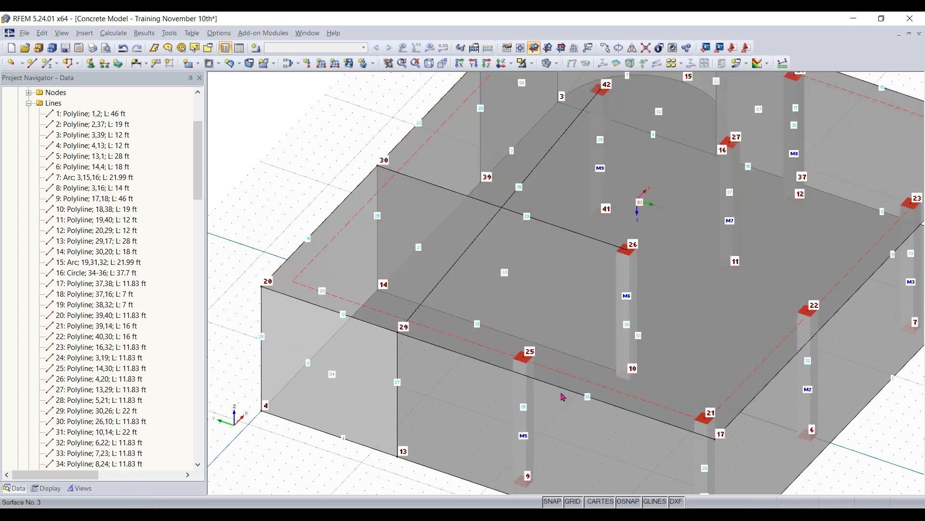
{"action": "middle_click_drag", "start_coordinate": [605, 389], "coordinate": [554, 308], "text": "ctrl"}
{"action": "left_click", "coordinate": [542, 272]}
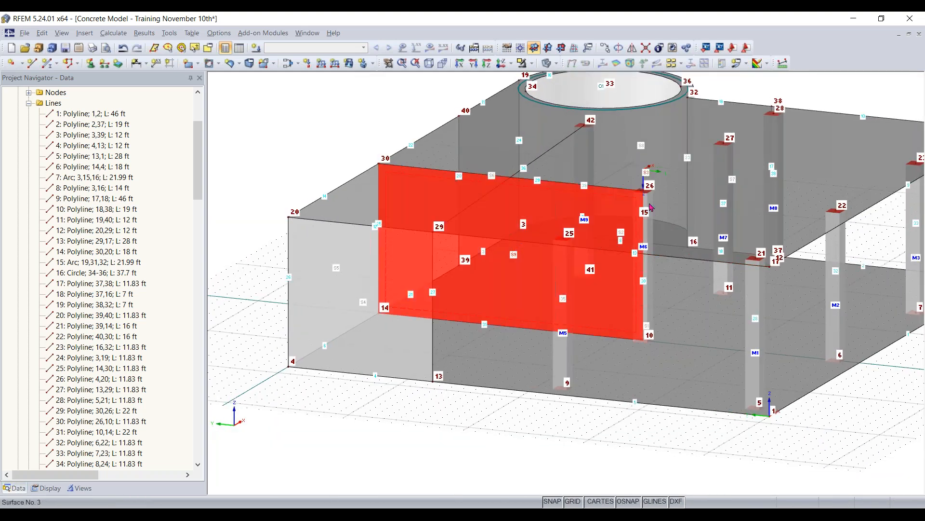
{"action": "left_click_drag", "start_coordinate": [644, 190], "coordinate": [511, 177]}
{"action": "scroll", "coordinate": [295, 119], "scroll_direction": "down", "scroll_amount": 1}
{"action": "middle_click_drag", "start_coordinate": [345, 149], "coordinate": [415, 194], "text": "ctrl"}
{"action": "left_click", "coordinate": [606, 283]}
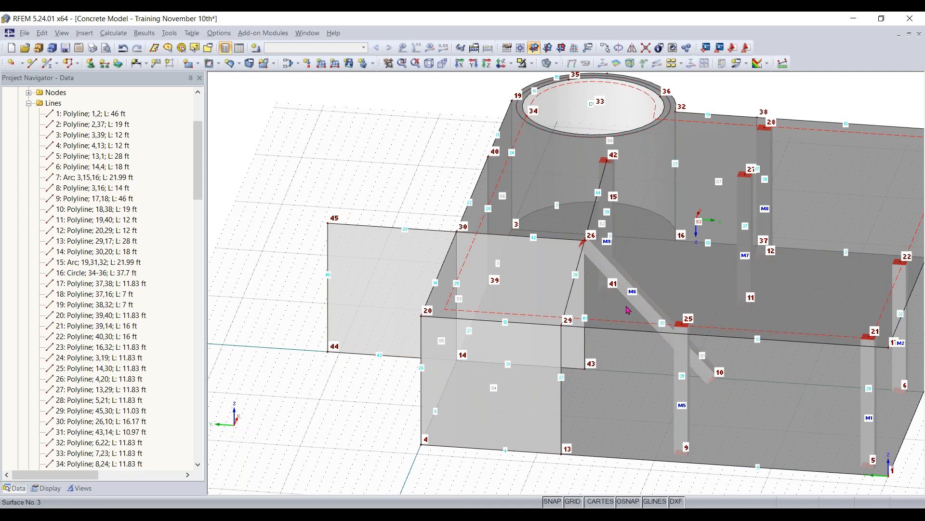
{"action": "key", "text": "ctrl+z"}
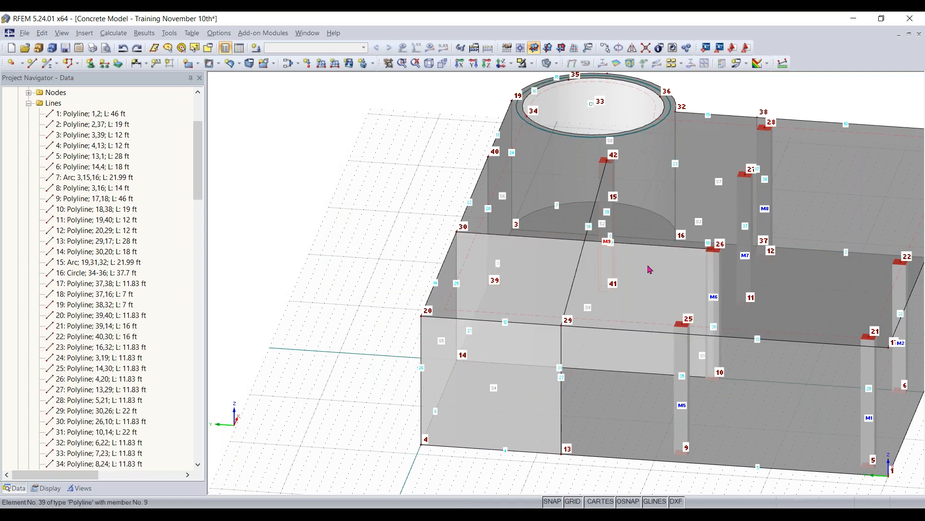
- Shorten the interior wall to line 29–42 by moving node 26 onto that line and node 10 to X 18 ft, Y 29 ft, deleting the attached column
{"action": "left_click", "coordinate": [644, 299]}
{"action": "left_click_drag", "start_coordinate": [714, 248], "coordinate": [584, 241]}
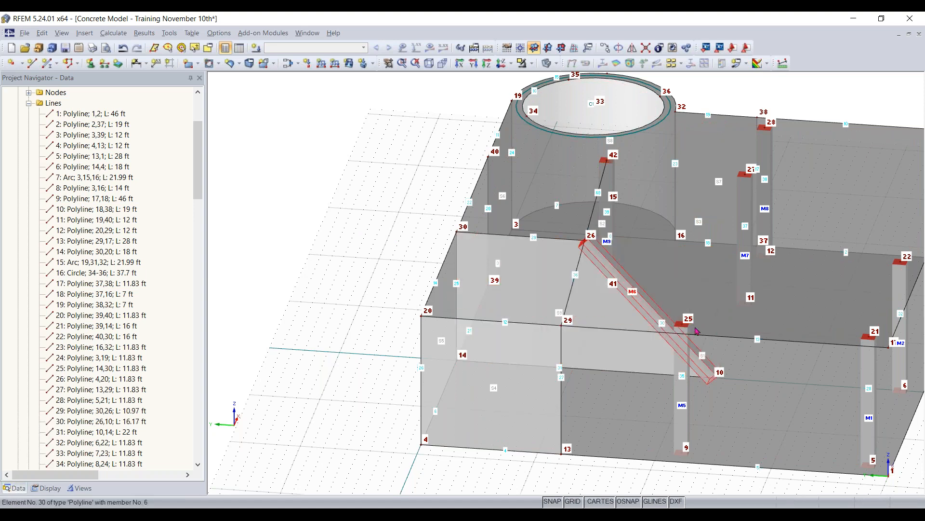
{"action": "key", "text": "Delete"}
{"action": "left_click", "coordinate": [628, 293]}
{"action": "key", "text": "Delete"}
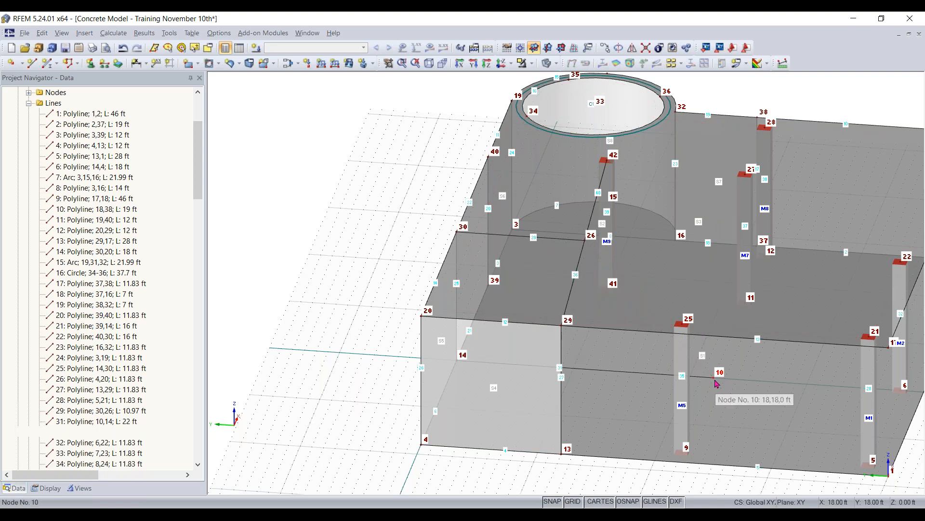
{"action": "key", "text": "ctrl+z"}
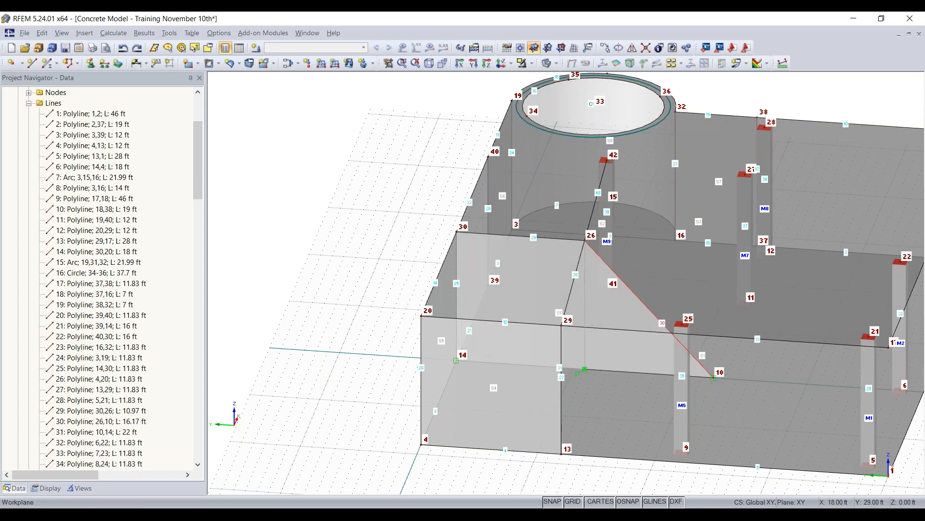
{"action": "left_click", "coordinate": [584, 369]}
- Copy the column at node 9 to the vacant second position in its row, between nodes 9 and 11
{"action": "middle_click_drag", "start_coordinate": [732, 485], "coordinate": [583, 447], "text": "ctrl"}
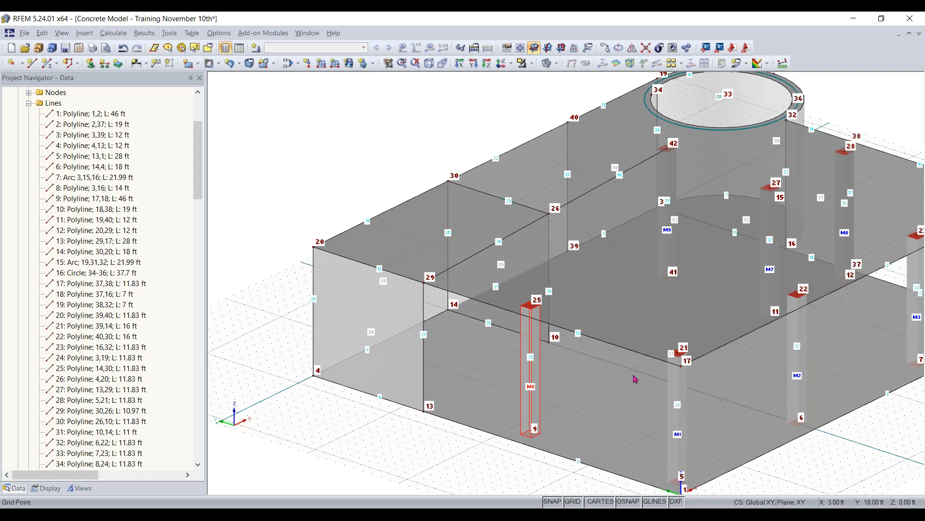
{"action": "left_click_drag", "start_coordinate": [634, 371], "coordinate": [634, 370], "text": "ctrl"}
{"action": "left_click", "coordinate": [312, 287]}
{"action": "middle_click_drag", "start_coordinate": [304, 155], "coordinate": [278, 157], "text": "ctrl"}
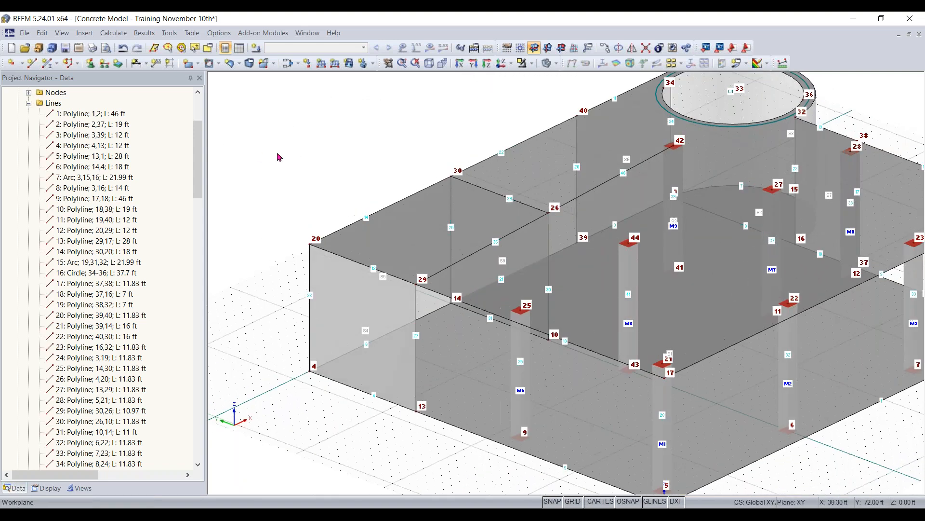
- Select the upper-slab lines 29–26 and 26–42 and make a member available on both
{"action": "middle_click_drag", "start_coordinate": [352, 156], "coordinate": [400, 147], "text": "ctrl"}
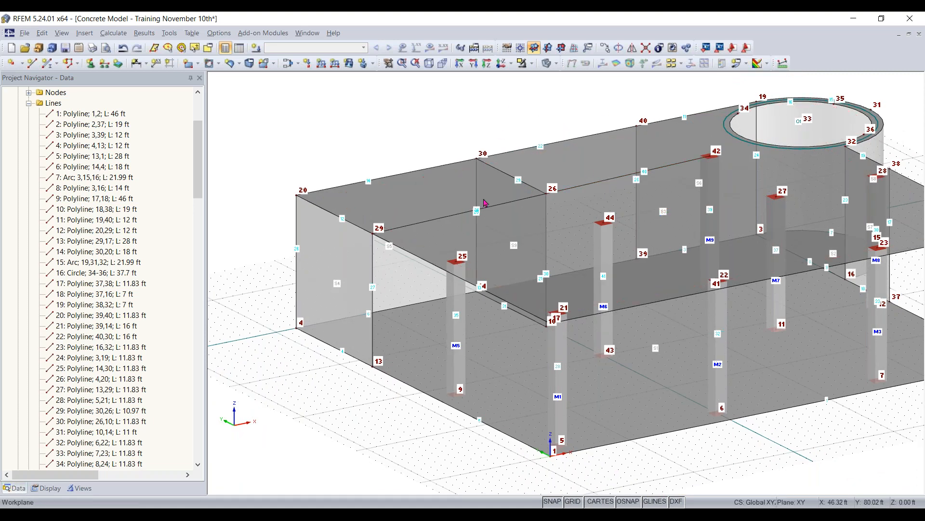
{"action": "left_click", "coordinate": [607, 181], "text": "ctrl"}
{"action": "double_click", "coordinate": [607, 184]}
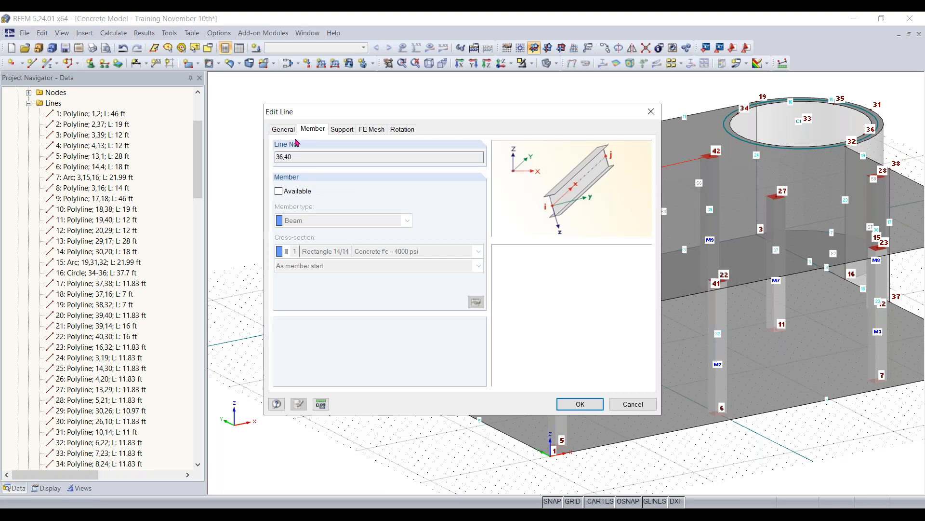
{"action": "left_click", "coordinate": [279, 192]}
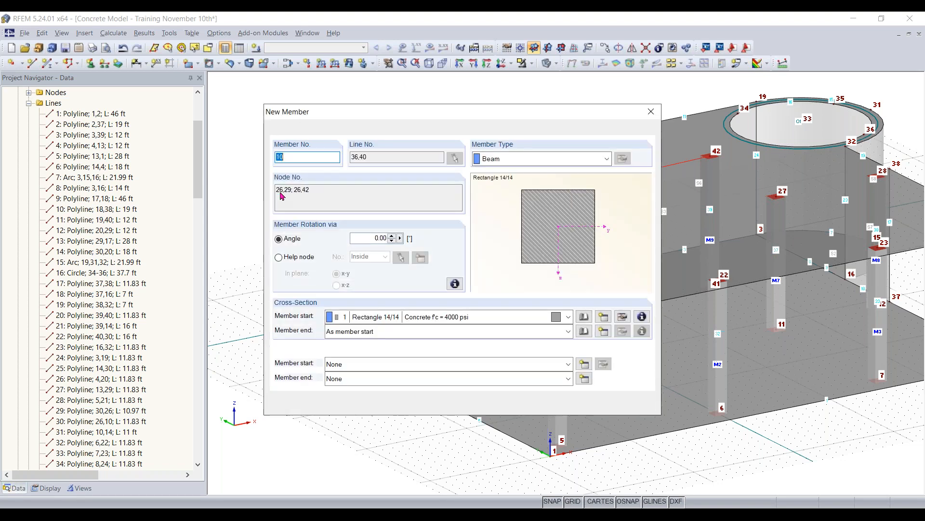
- Set the new member's type to Rib and open its rib settings
{"action": "left_click", "coordinate": [567, 158]}
{"action": "left_click", "coordinate": [566, 169]}
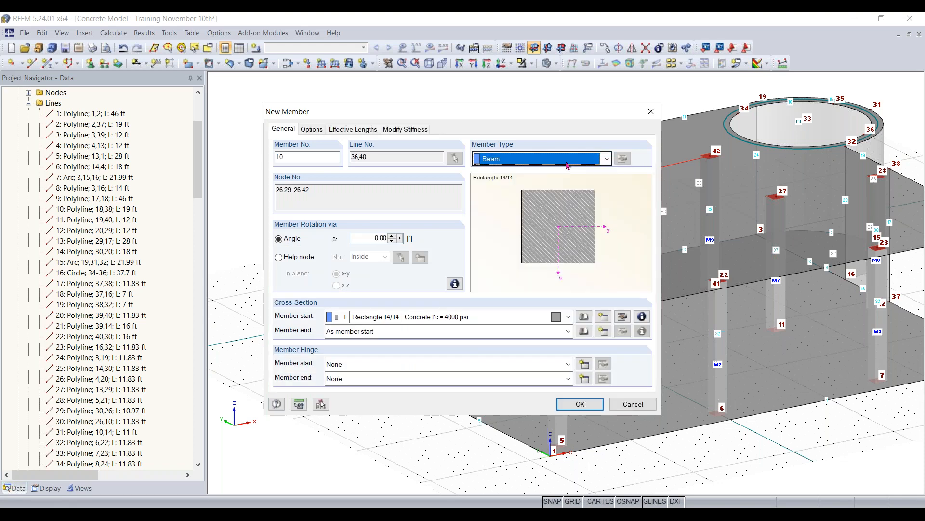
{"action": "left_click", "coordinate": [529, 162]}
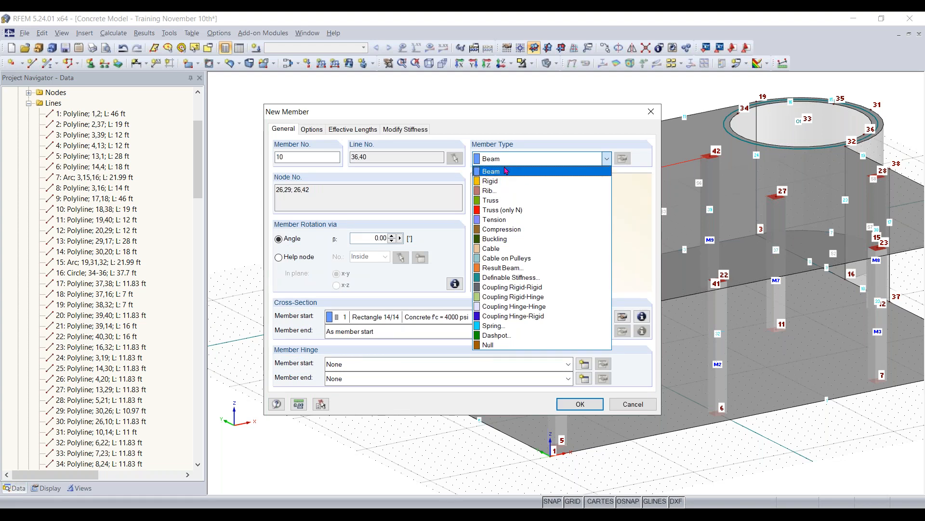
{"action": "left_click", "coordinate": [498, 191]}
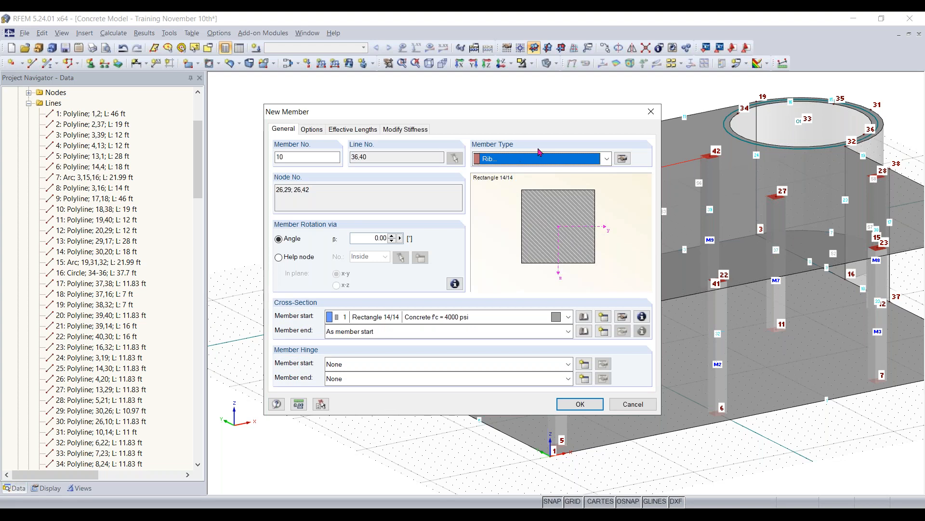
{"action": "left_click", "coordinate": [622, 161]}
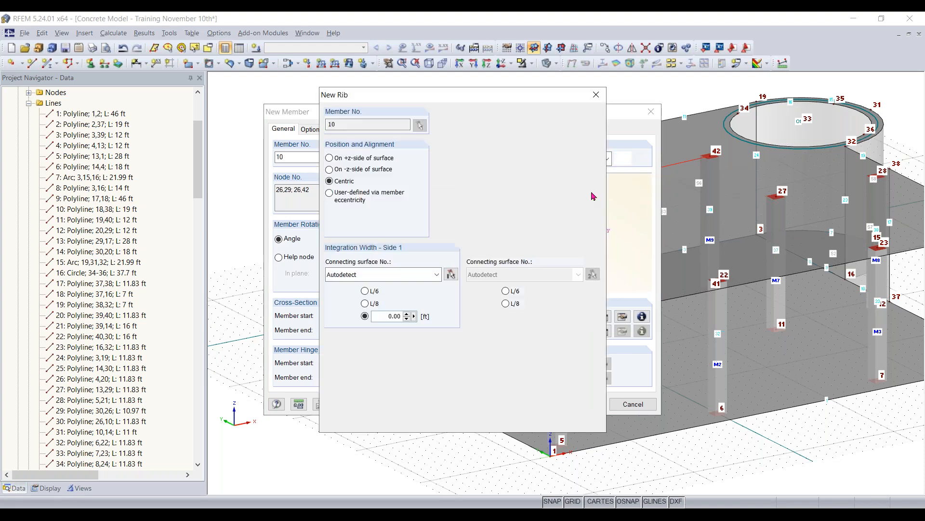
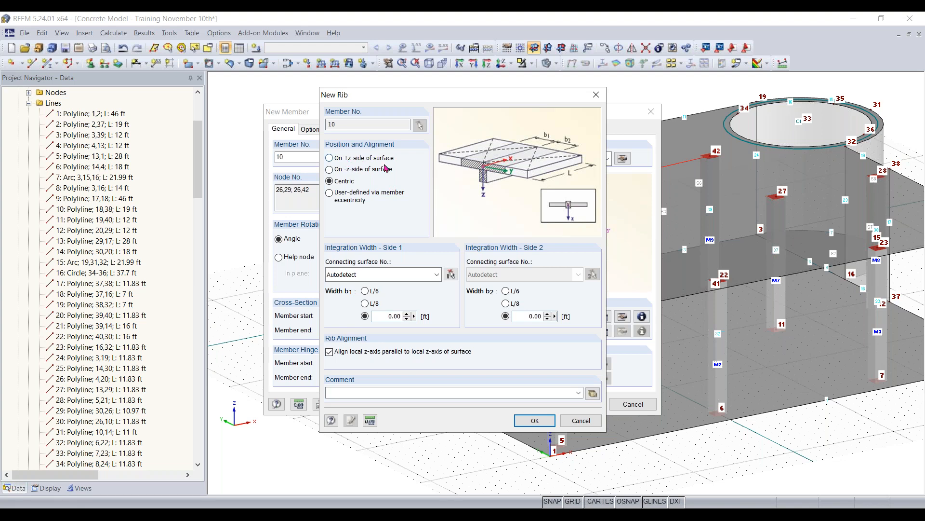
- Place the rib on the +z-side of the surface with an integration width of L/8 on both sides
{"action": "left_click", "coordinate": [337, 162]}
{"action": "left_click", "coordinate": [365, 305]}
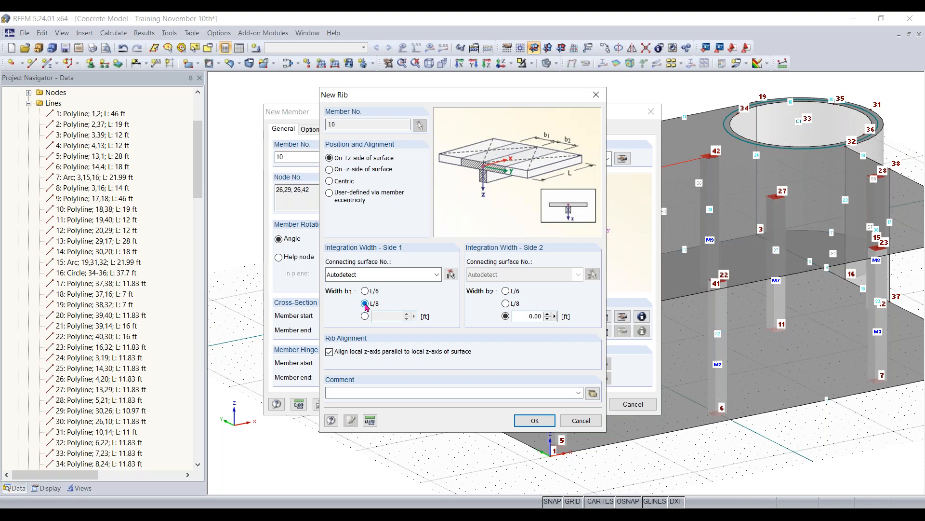
{"action": "left_click", "coordinate": [506, 303]}
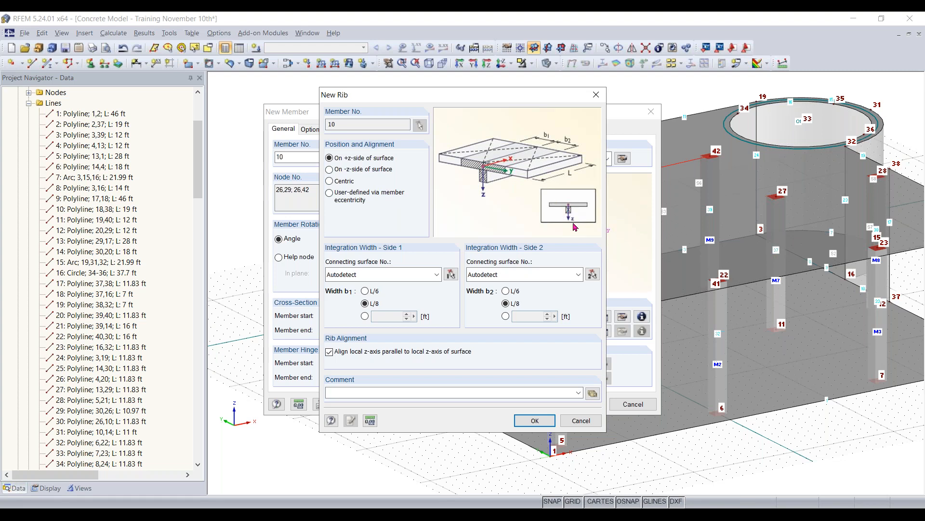
{"action": "left_click", "coordinate": [535, 419]}
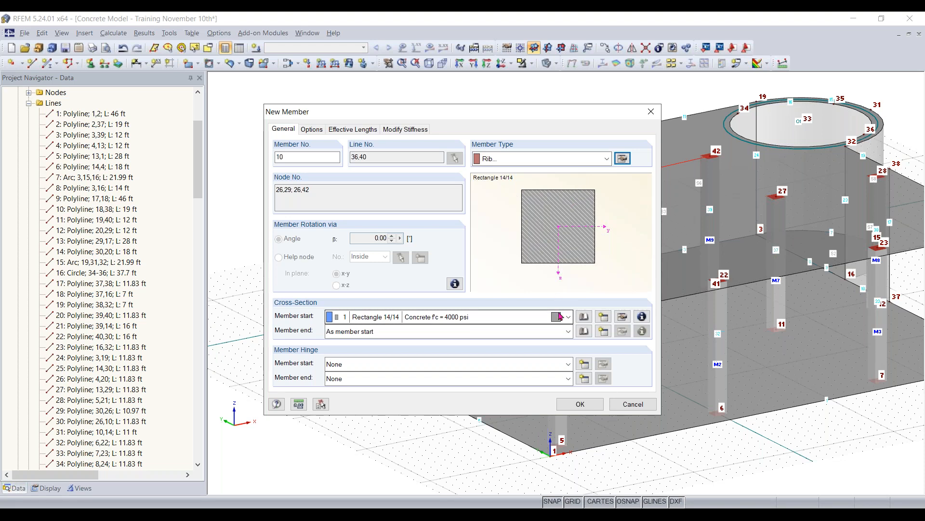
- Give the rib on lines 36 and 40 a 12 × 12 in rectangular cross-section in Concrete f'c = 4000 psi and create it
{"action": "left_click", "coordinate": [584, 317]}
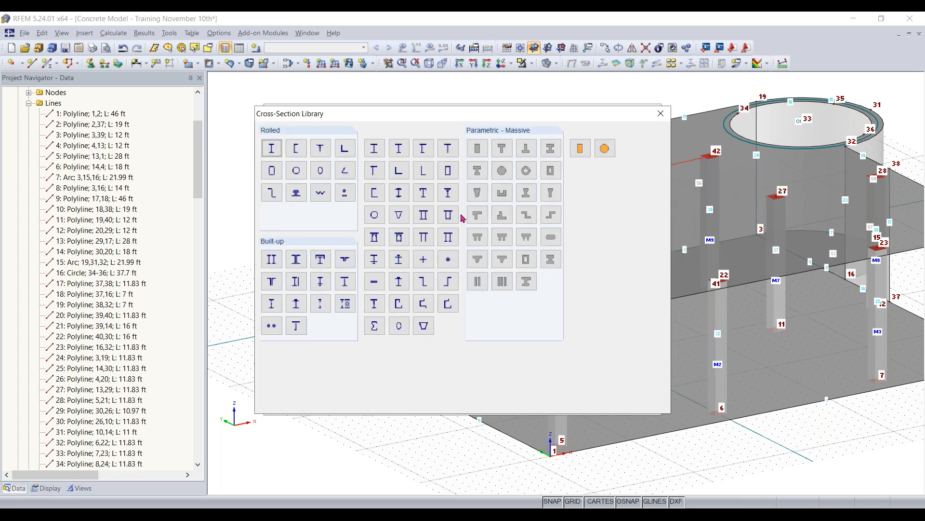
{"action": "left_click", "coordinate": [479, 148]}
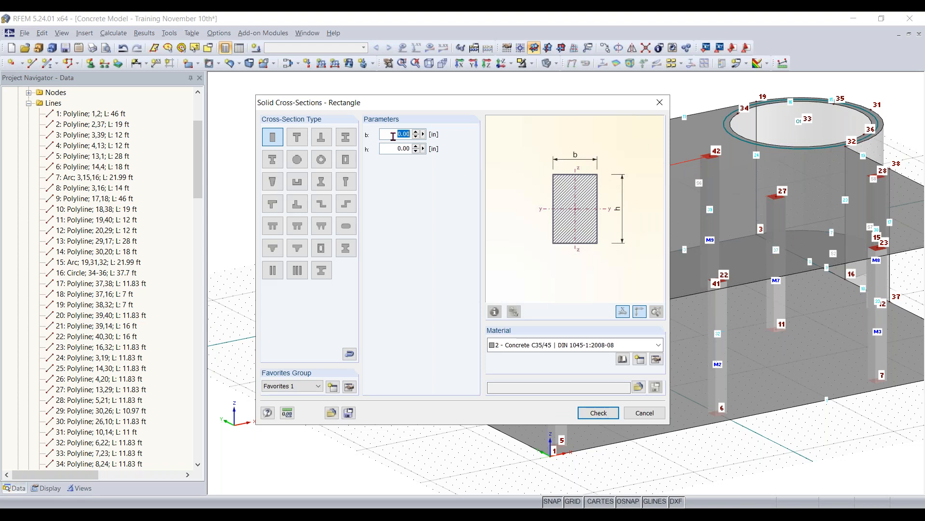
{"action": "type", "text": "12"}
{"action": "key", "text": "Tab"}
{"action": "type", "text": "12"}
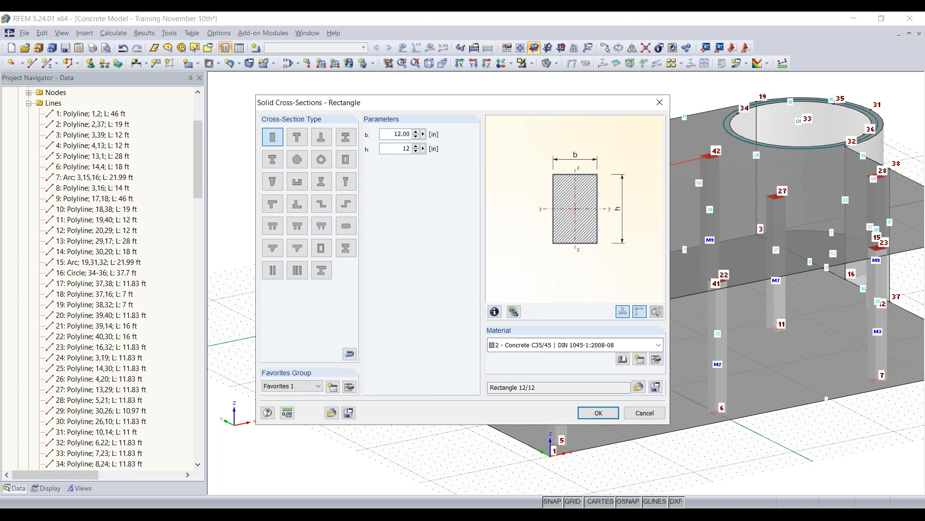
{"action": "left_click", "coordinate": [583, 343]}
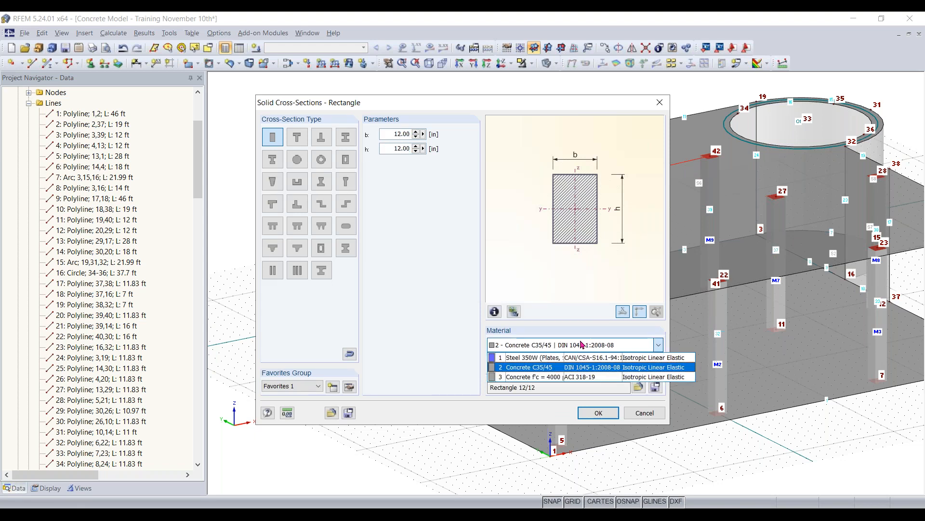
{"action": "left_click", "coordinate": [556, 377]}
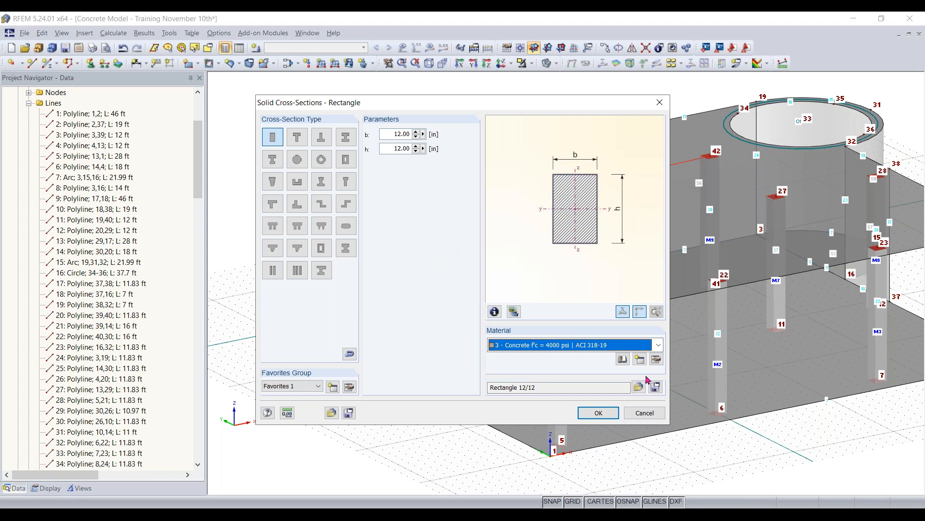
{"action": "left_click", "coordinate": [598, 412]}
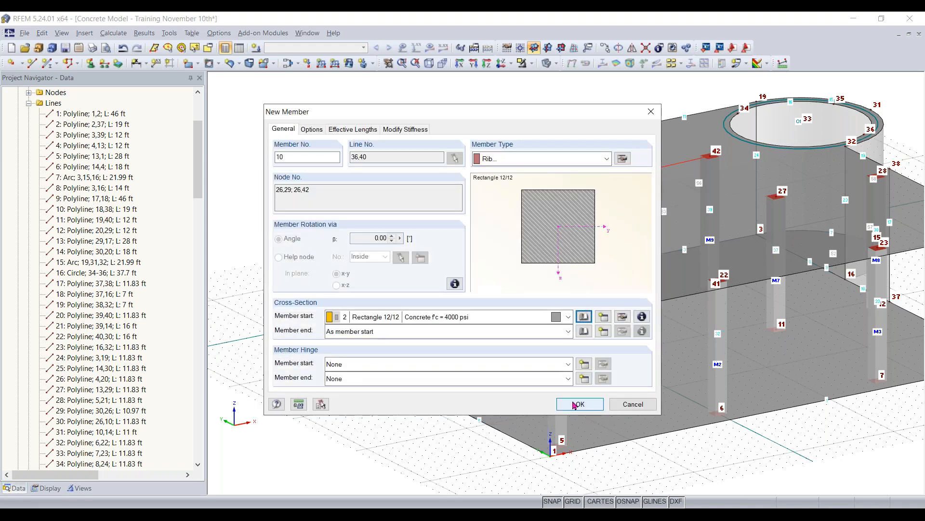
{"action": "left_click", "coordinate": [575, 406]}
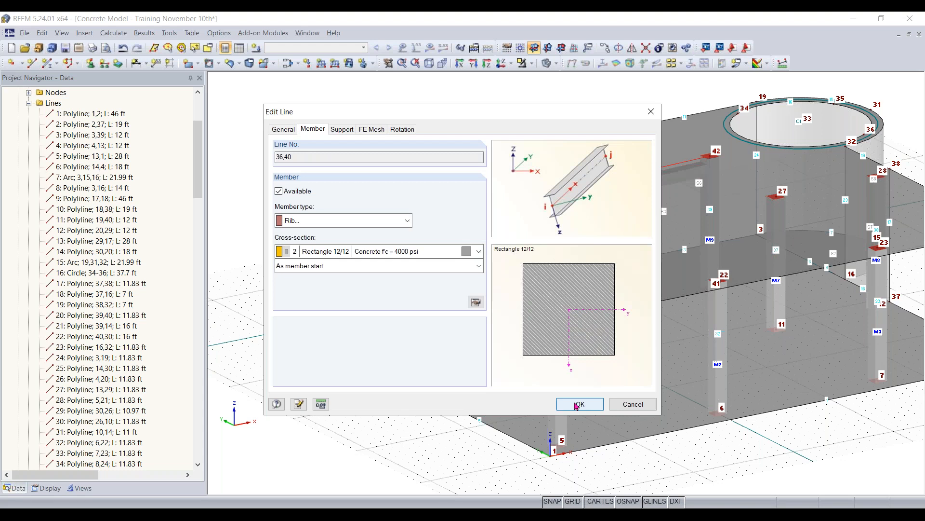
{"action": "left_click", "coordinate": [577, 407]}
- Examine how the new rib sits relative to the roof slab around node 29
{"action": "left_click", "coordinate": [416, 433]}
{"action": "middle_click_drag", "start_coordinate": [414, 238], "coordinate": [361, 236], "text": "ctrl"}
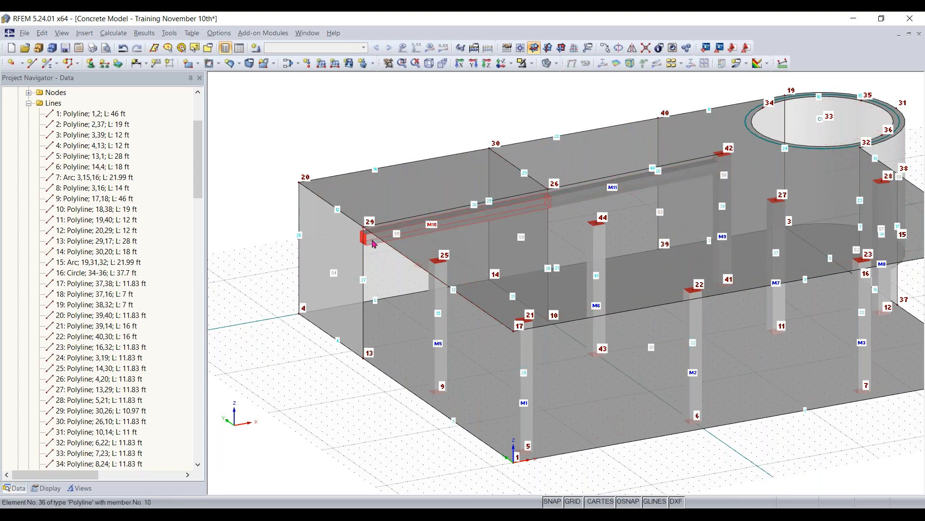
{"action": "scroll", "coordinate": [376, 233], "scroll_direction": "up", "scroll_amount": 2}
{"action": "scroll", "coordinate": [356, 215], "scroll_direction": "up", "scroll_amount": 2}
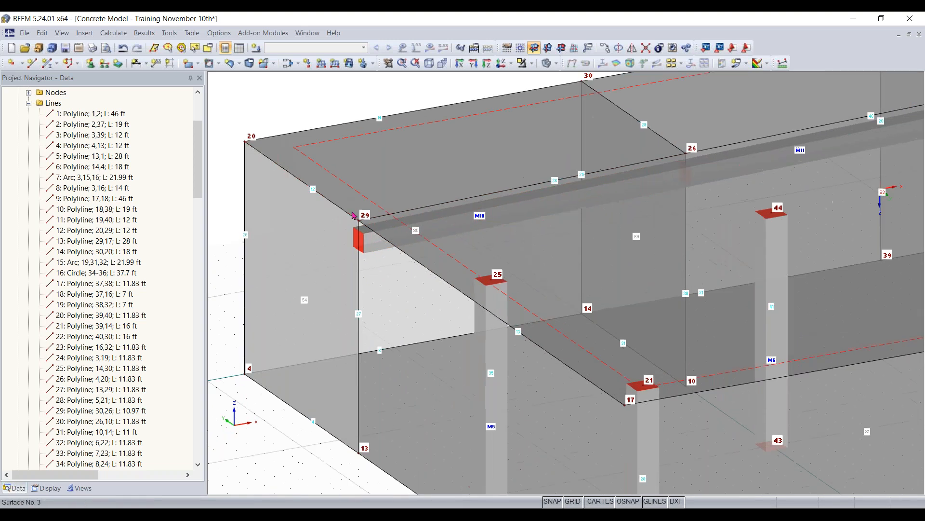
{"action": "left_click", "coordinate": [547, 63]}
{"action": "scroll", "coordinate": [436, 200], "scroll_direction": "up", "scroll_amount": 2}
{"action": "left_click", "coordinate": [548, 63]}
{"action": "left_click", "coordinate": [547, 63]}
{"action": "scroll", "coordinate": [374, 183], "scroll_direction": "down", "scroll_amount": 1}
{"action": "middle_click_drag", "start_coordinate": [374, 184], "coordinate": [563, 165]}
{"action": "left_click", "coordinate": [487, 276]}
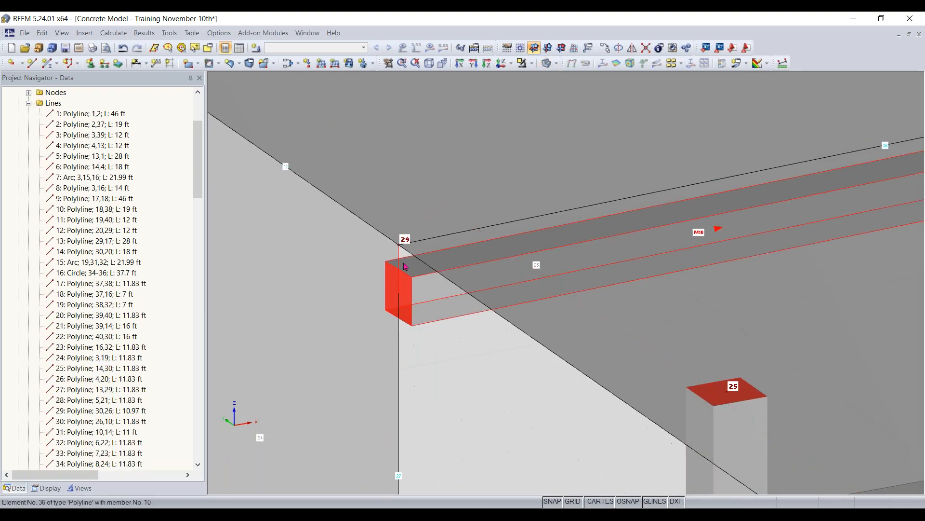
{"action": "scroll", "coordinate": [429, 295], "scroll_direction": "up", "scroll_amount": 1}
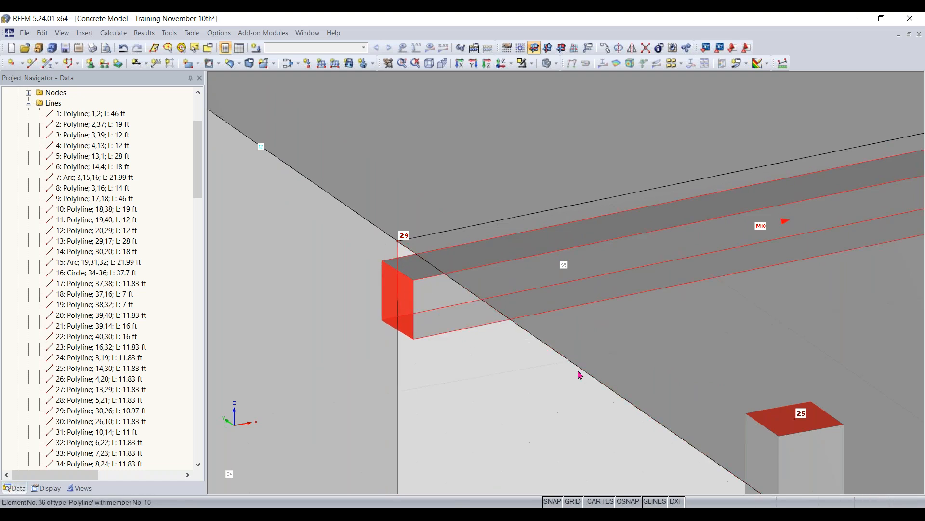
{"action": "scroll", "coordinate": [451, 274], "scroll_direction": "down", "scroll_amount": 5}
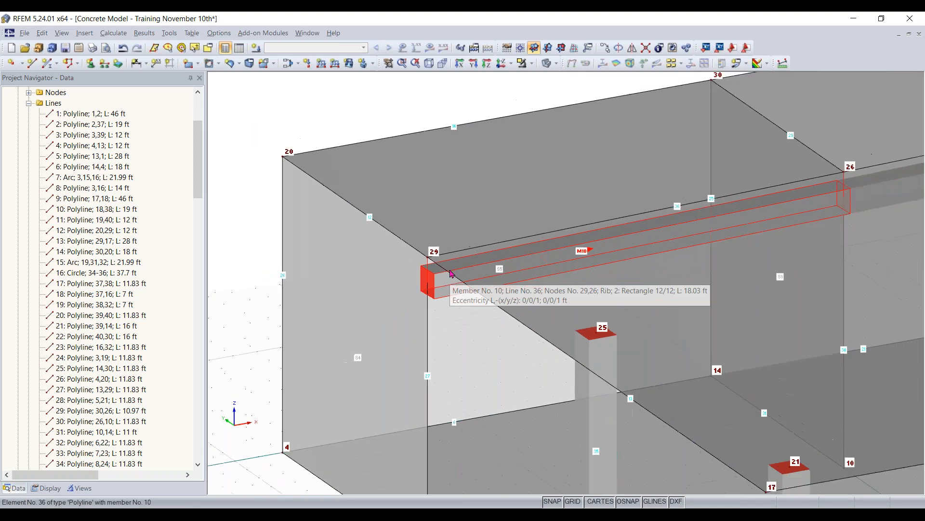
{"action": "scroll", "coordinate": [448, 306], "scroll_direction": "down", "scroll_amount": 6}
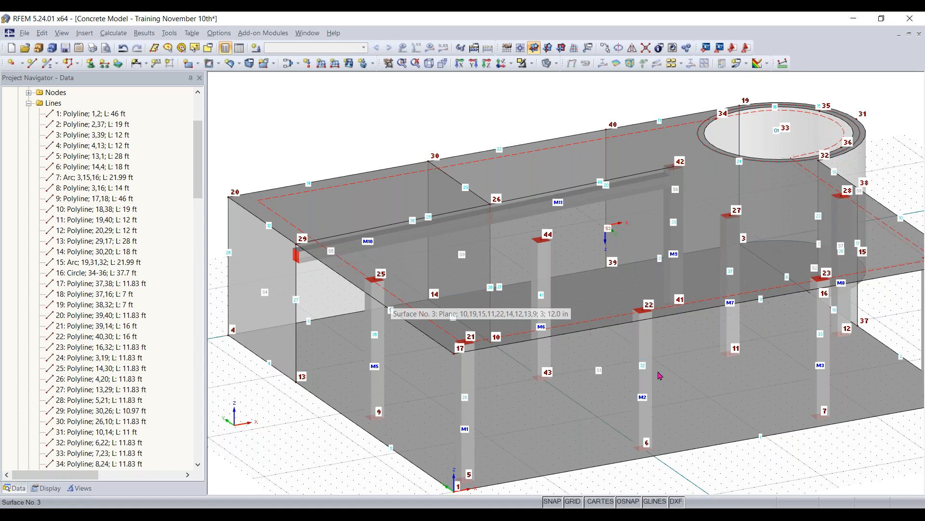
- Set the work plane origin at node 4 and make XZ the current work plane
{"action": "middle_click_drag", "start_coordinate": [659, 376], "coordinate": [553, 435], "text": "ctrl"}
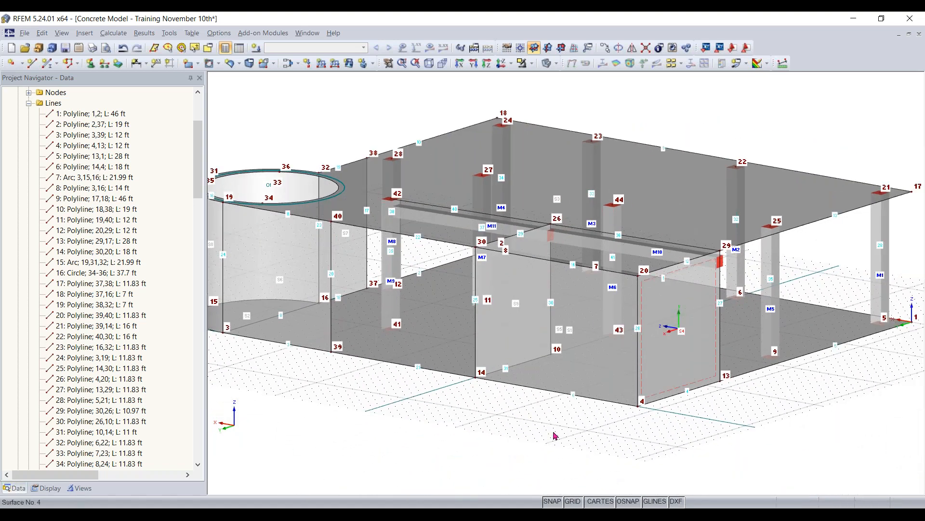
{"action": "scroll", "coordinate": [554, 435], "scroll_direction": "up", "scroll_amount": 3}
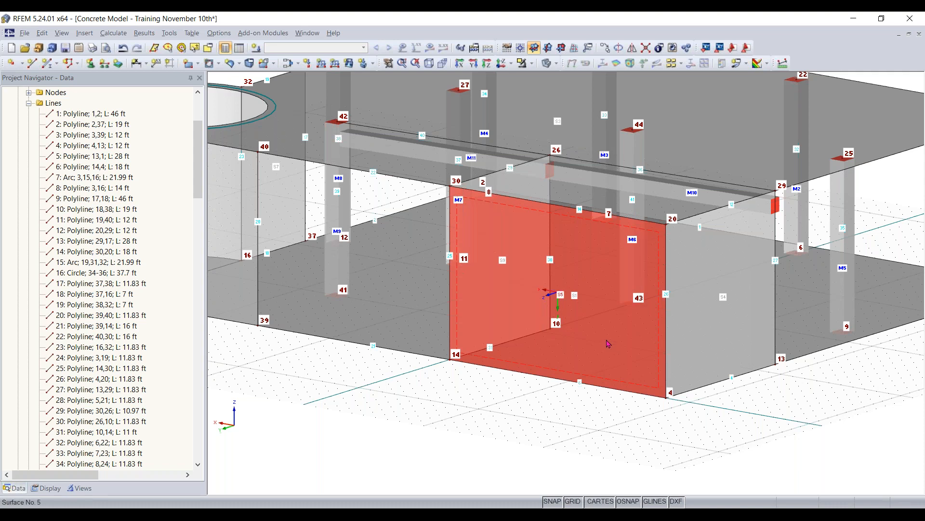
{"action": "left_click", "coordinate": [520, 48]}
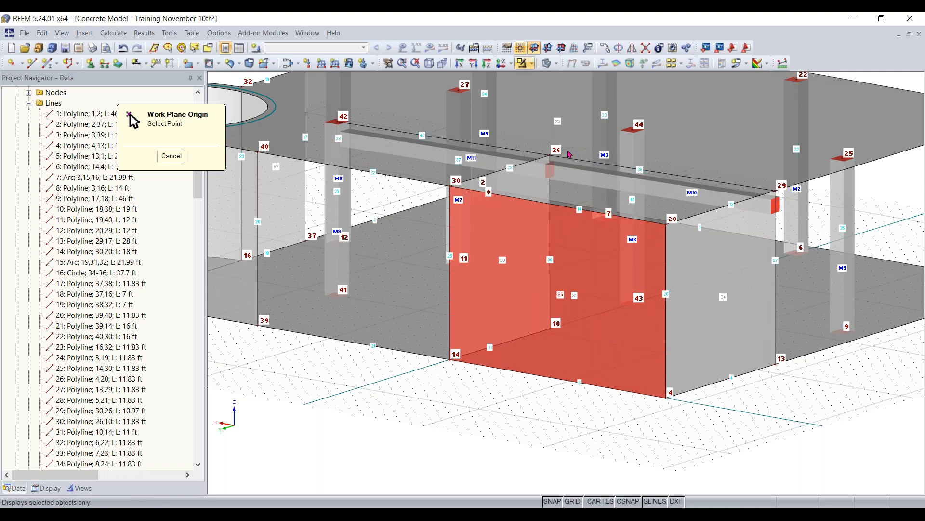
{"action": "left_click", "coordinate": [669, 392]}
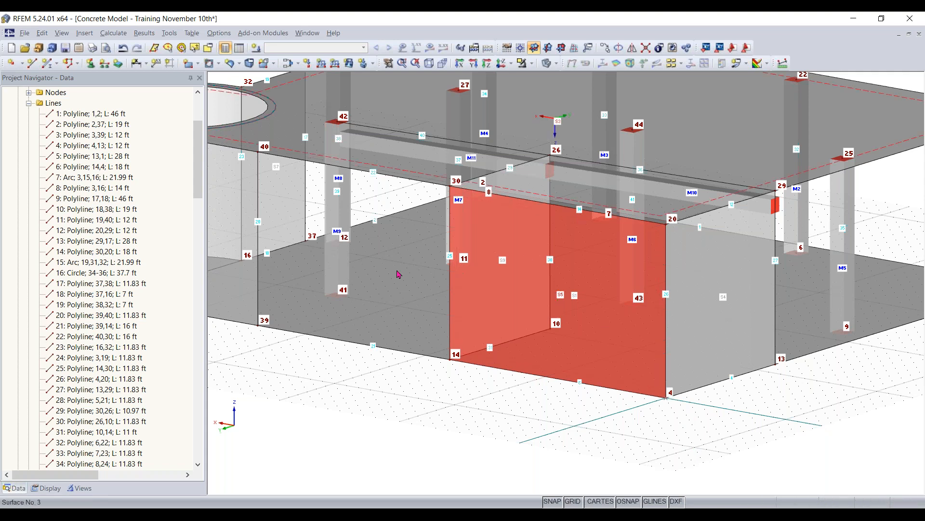
{"action": "left_click", "coordinate": [413, 201]}
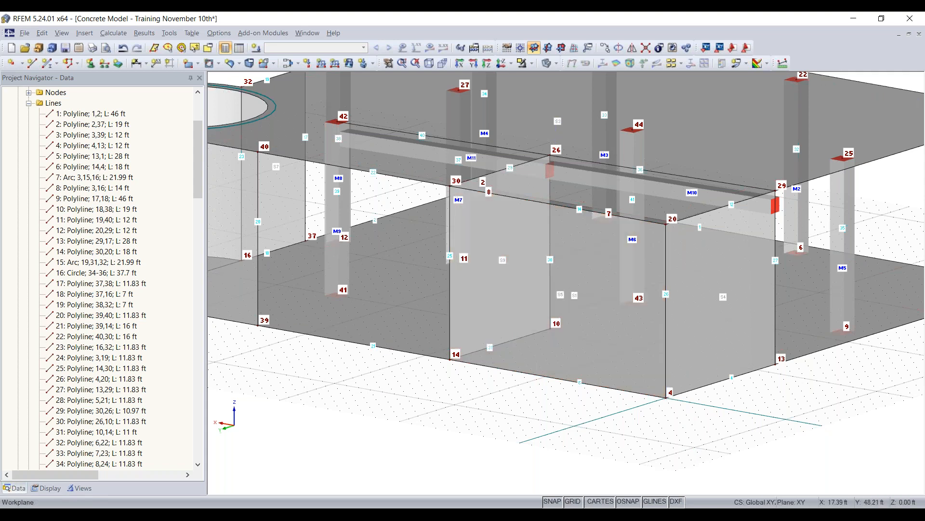
{"action": "left_click", "coordinate": [561, 48]}
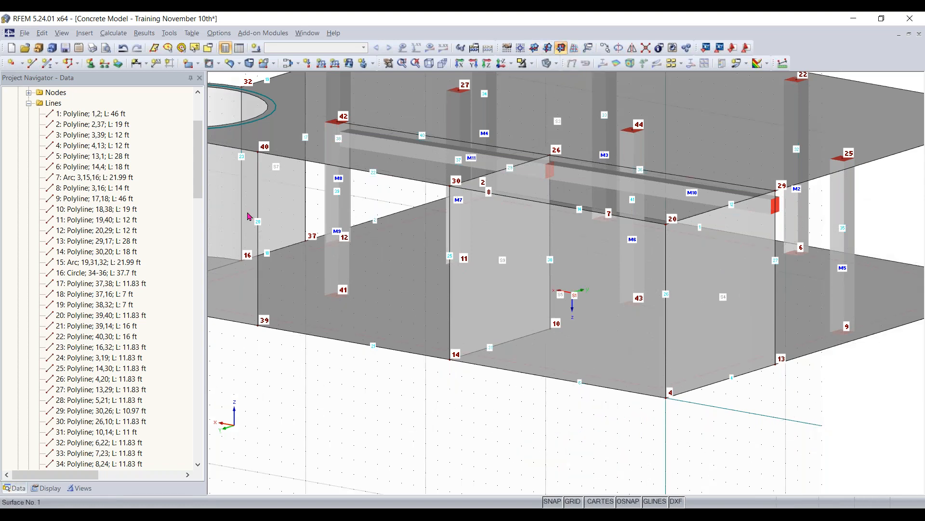
- Draw a rectangular opening in the wall between nodes 4 and 14, from X' 14 ft, Z' 8 ft to X' 5 ft, Z' 3 ft
{"action": "left_click", "coordinate": [219, 64]}
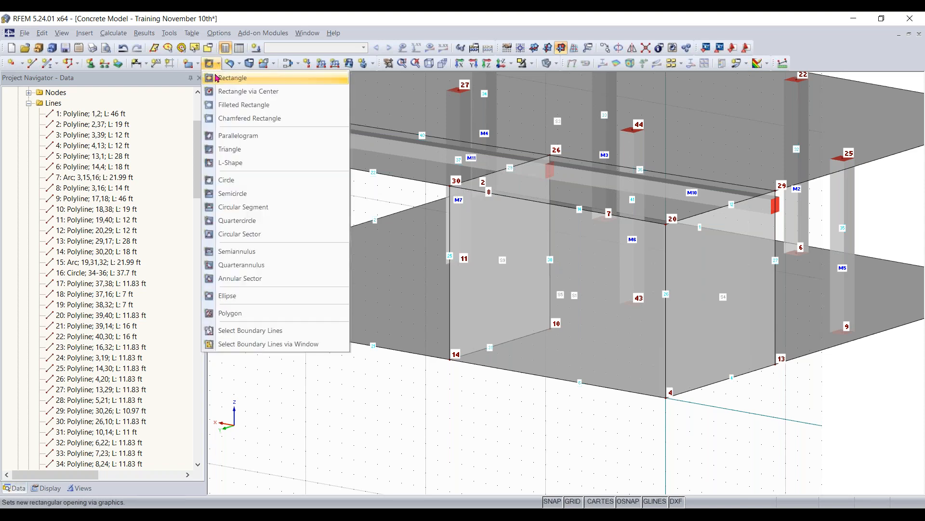
{"action": "left_click", "coordinate": [232, 78]}
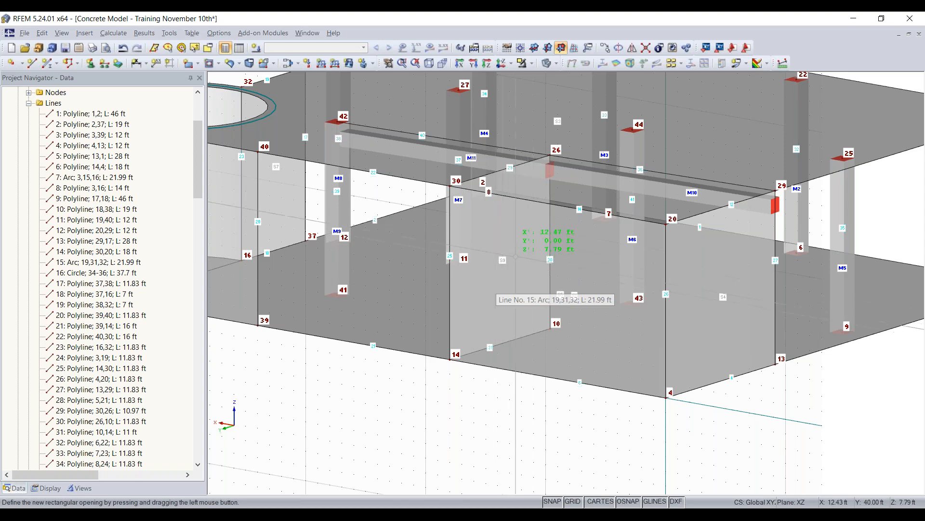
{"action": "scroll", "coordinate": [502, 251], "scroll_direction": "up", "scroll_amount": 2}
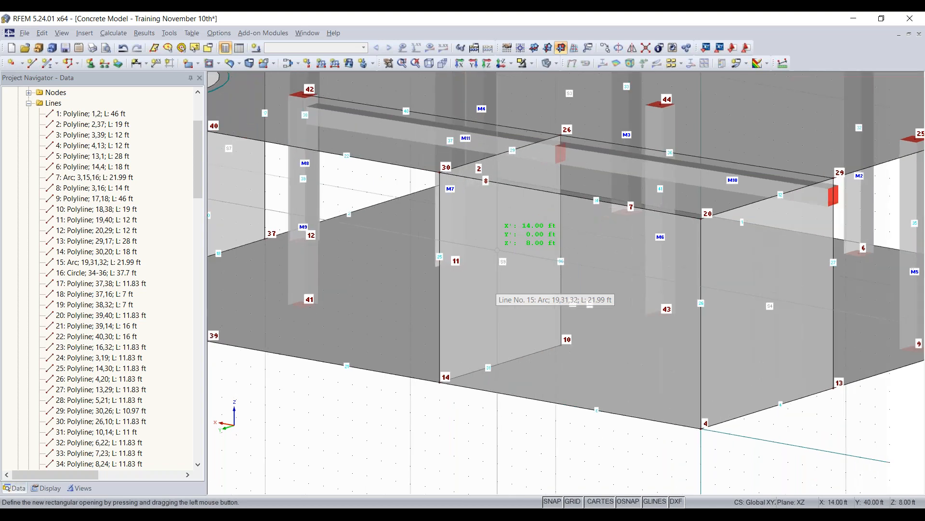
{"action": "left_click", "coordinate": [498, 249]}
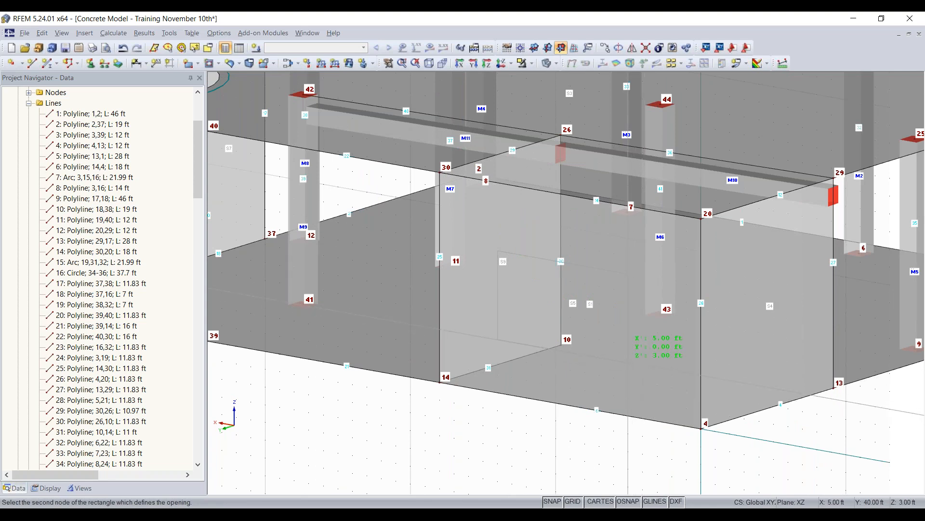
{"action": "left_click", "coordinate": [630, 361]}
{"action": "key", "text": "Escape"}
- Switch the current work plane back to XY
{"action": "middle_click_drag", "start_coordinate": [564, 425], "coordinate": [437, 398], "text": "ctrl"}
{"action": "scroll", "coordinate": [432, 446], "scroll_direction": "up", "scroll_amount": 1}
{"action": "scroll", "coordinate": [432, 446], "scroll_direction": "down", "scroll_amount": 4}
{"action": "scroll", "coordinate": [432, 446], "scroll_direction": "down", "scroll_amount": 3}
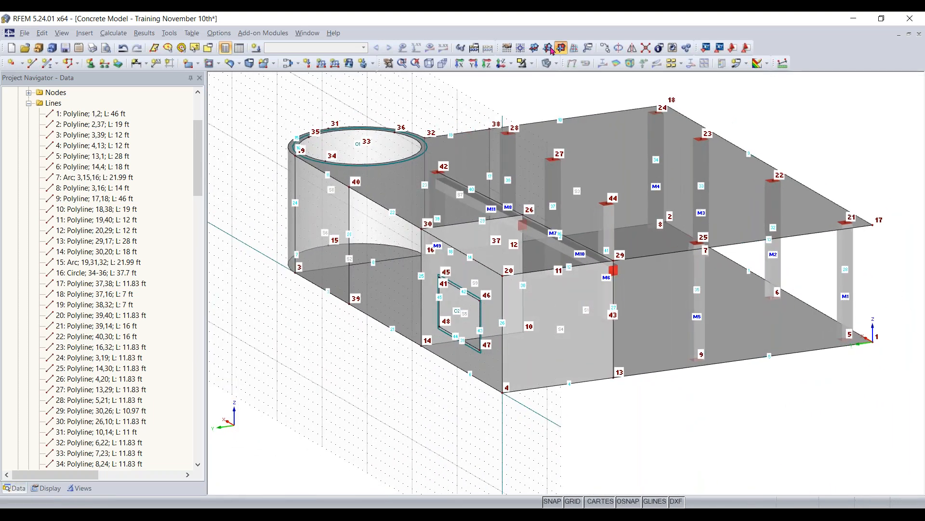
{"action": "left_click", "coordinate": [534, 47]}
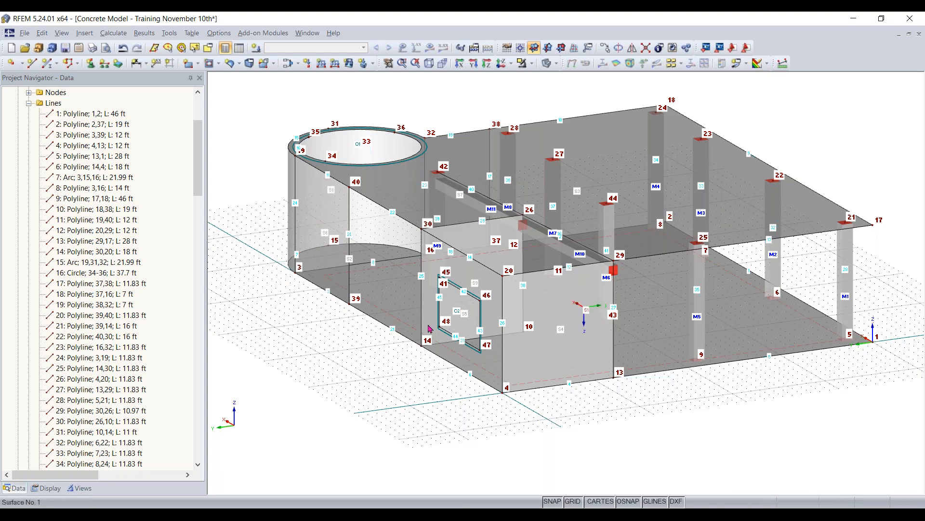
- Create a global-axis line support on base slab edge lines 4 and 5 that restrains only uZ, with uX and uY released
{"action": "middle_click_drag", "start_coordinate": [675, 419], "coordinate": [415, 415], "text": "ctrl"}
{"action": "scroll", "coordinate": [366, 431], "scroll_direction": "down", "scroll_amount": 1}
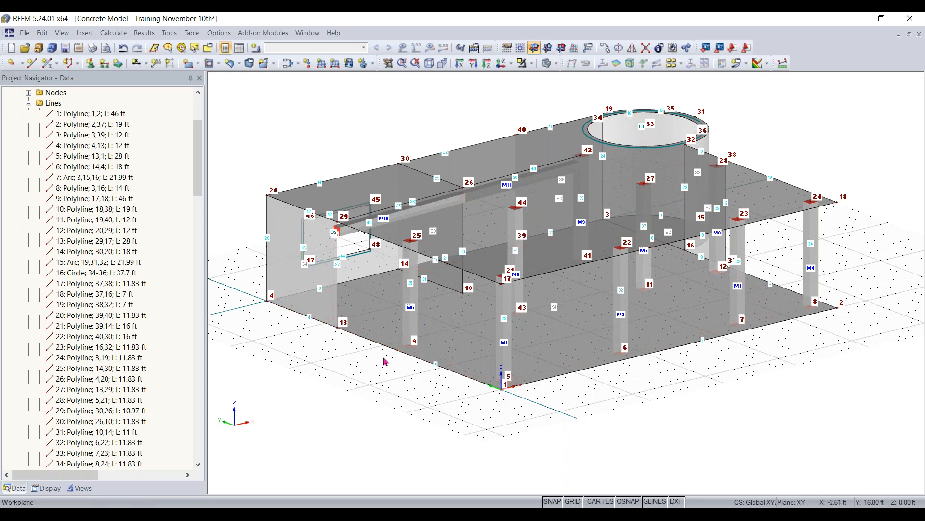
{"action": "middle_click_drag", "start_coordinate": [559, 393], "coordinate": [364, 333], "text": "ctrl"}
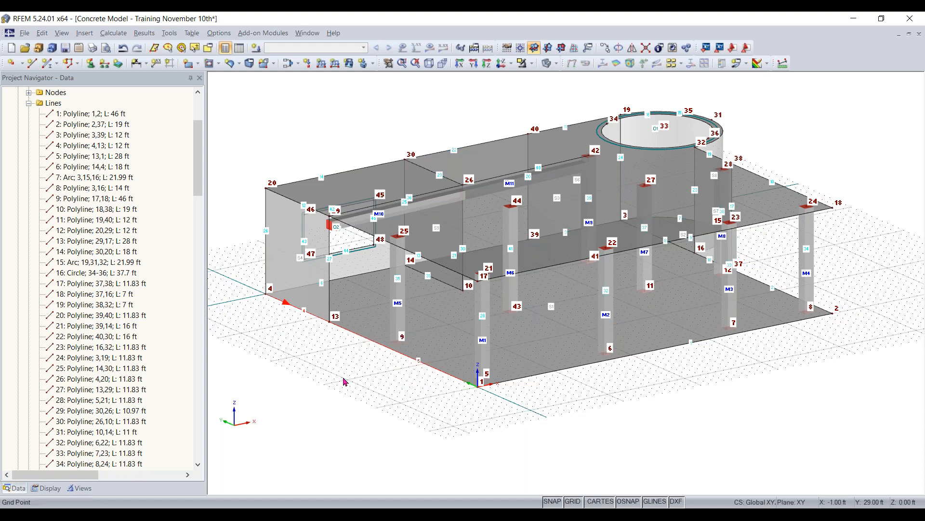
{"action": "scroll", "coordinate": [335, 364], "scroll_direction": "up", "scroll_amount": 3}
{"action": "middle_click_drag", "start_coordinate": [361, 372], "coordinate": [385, 380]}
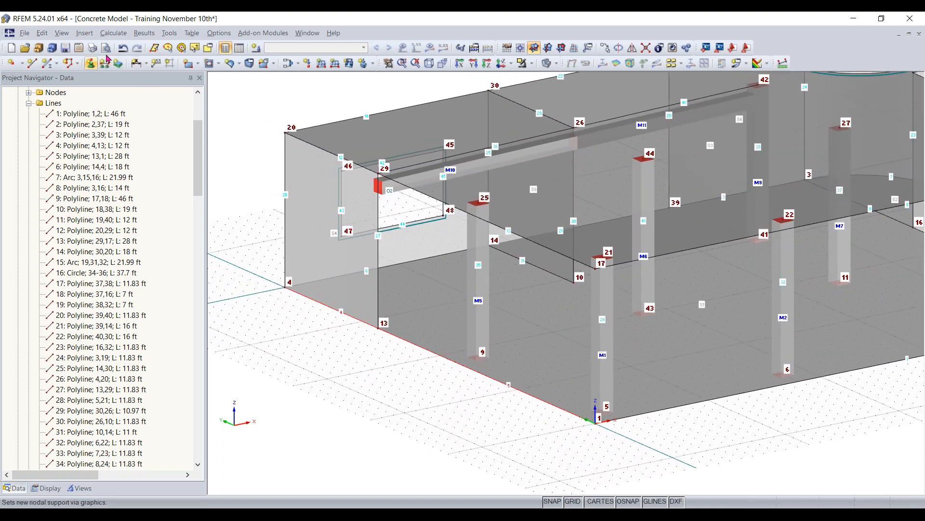
{"action": "left_click", "coordinate": [106, 65]}
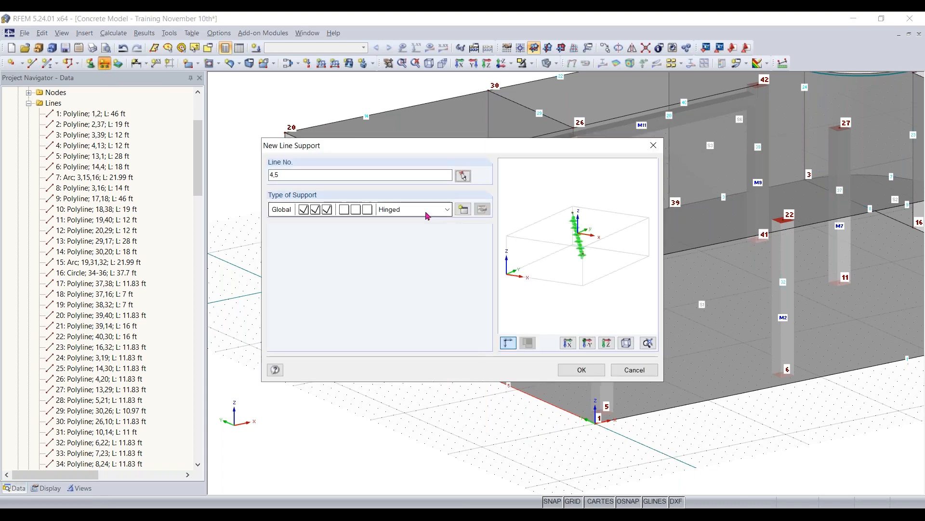
{"action": "left_click", "coordinate": [463, 210]}
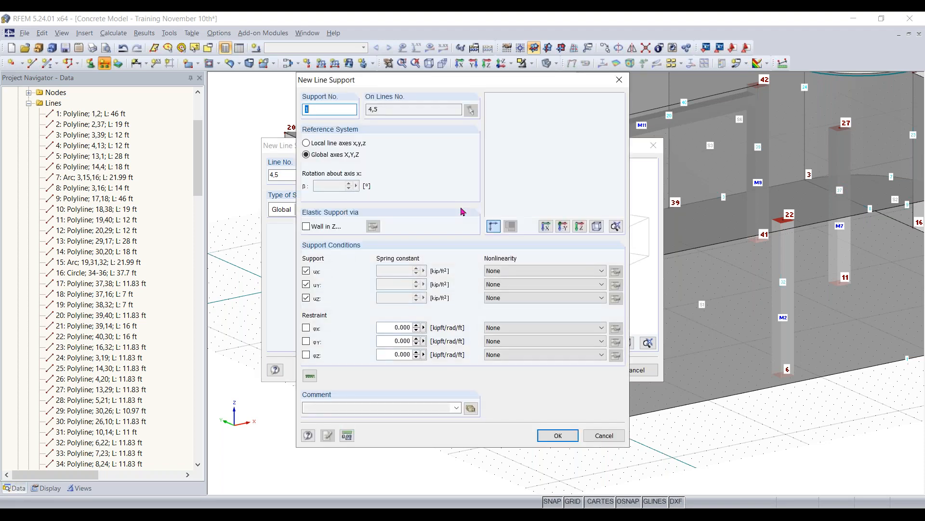
{"action": "left_click", "coordinate": [306, 284]}
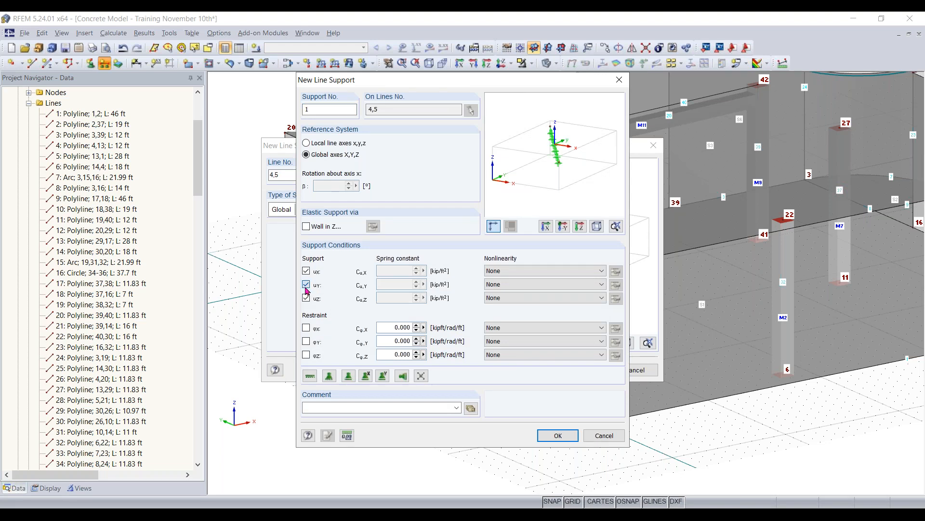
{"action": "left_click", "coordinate": [307, 271]}
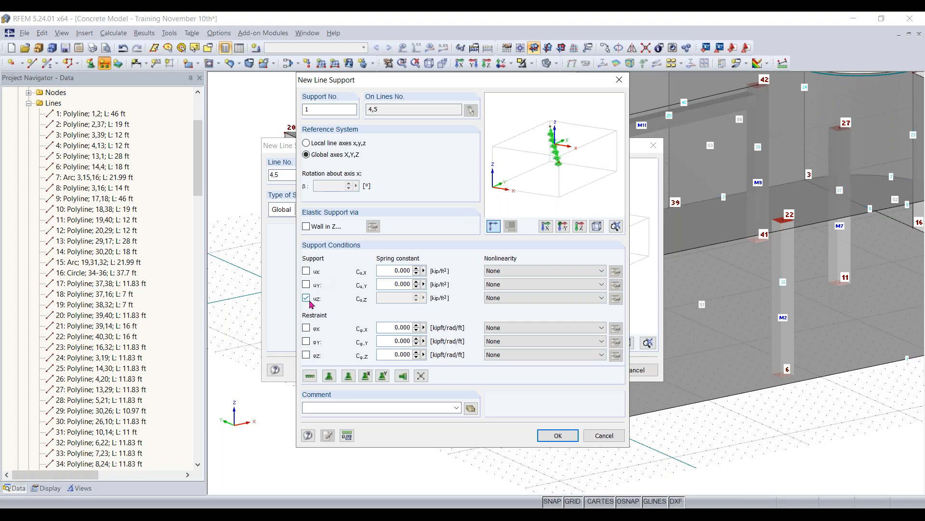
{"action": "left_click", "coordinate": [558, 435]}
{"action": "left_click", "coordinate": [583, 369]}
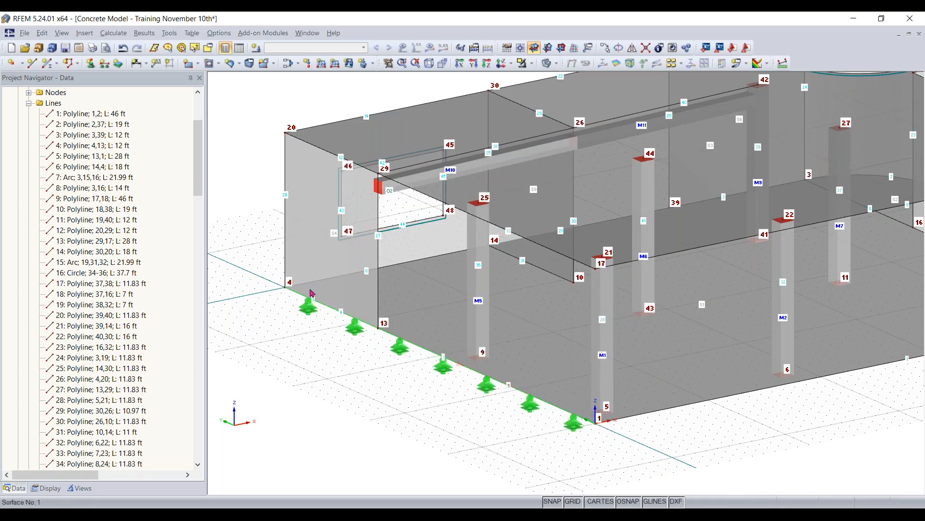
- Edit base slab surfaces 1 and 2 together and start a new surface support for them
{"action": "middle_click_drag", "start_coordinate": [715, 442], "coordinate": [524, 423]}
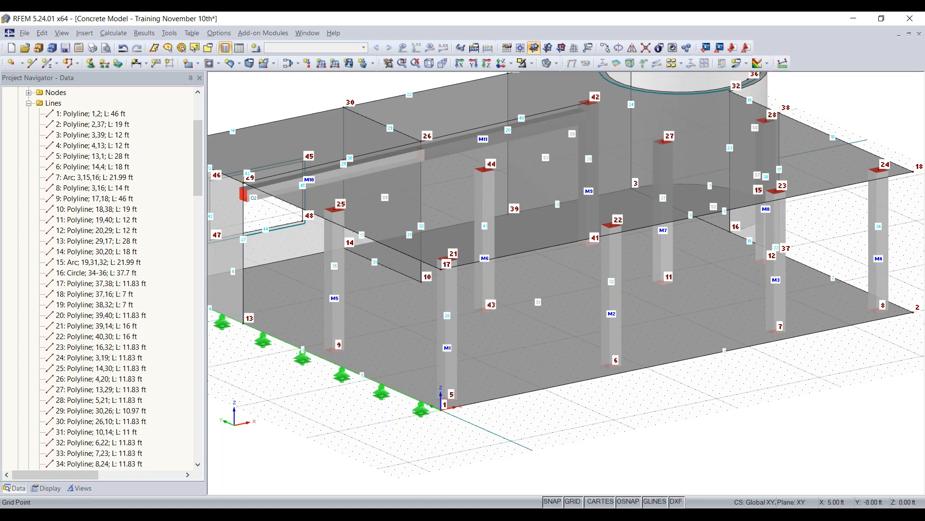
{"action": "scroll", "coordinate": [562, 431], "scroll_direction": "down", "scroll_amount": 1}
{"action": "middle_click_drag", "start_coordinate": [561, 431], "coordinate": [616, 427]}
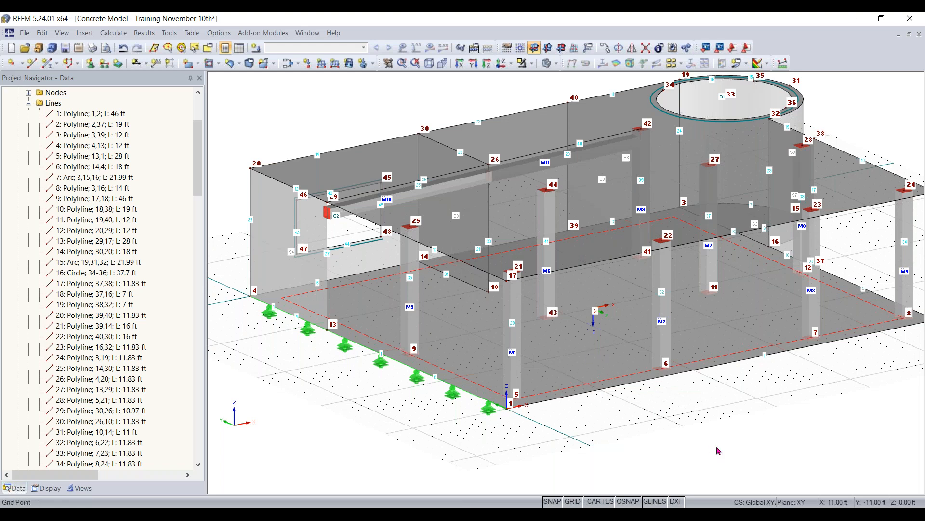
{"action": "middle_click_drag", "start_coordinate": [789, 406], "coordinate": [742, 423]}
{"action": "middle_click_drag", "start_coordinate": [790, 444], "coordinate": [775, 421], "text": "ctrl"}
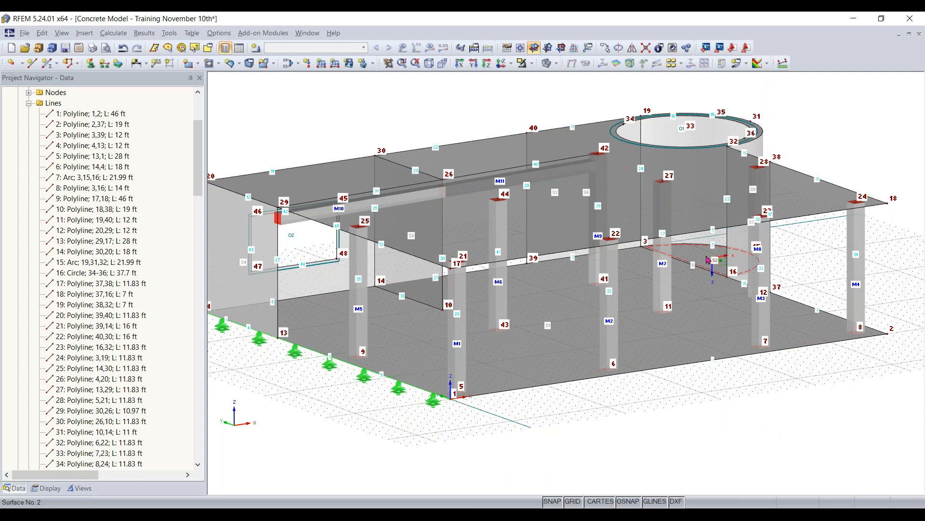
{"action": "left_click", "coordinate": [701, 311]}
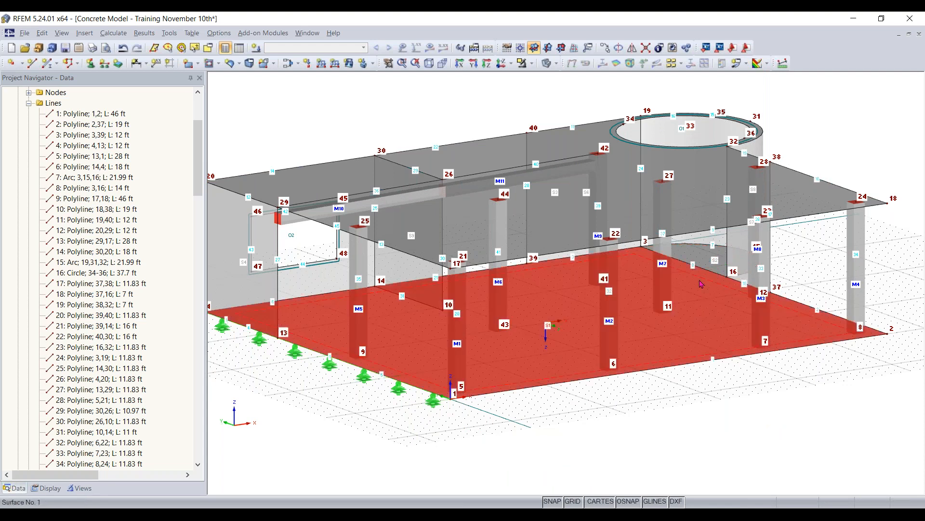
{"action": "left_click", "coordinate": [693, 252], "text": "ctrl"}
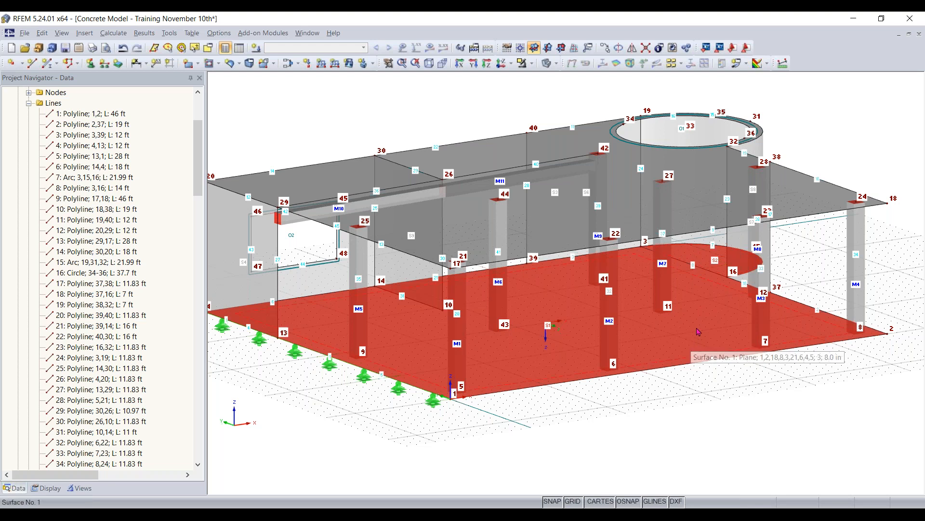
{"action": "right_click", "coordinate": [569, 349]}
{"action": "left_click", "coordinate": [606, 46]}
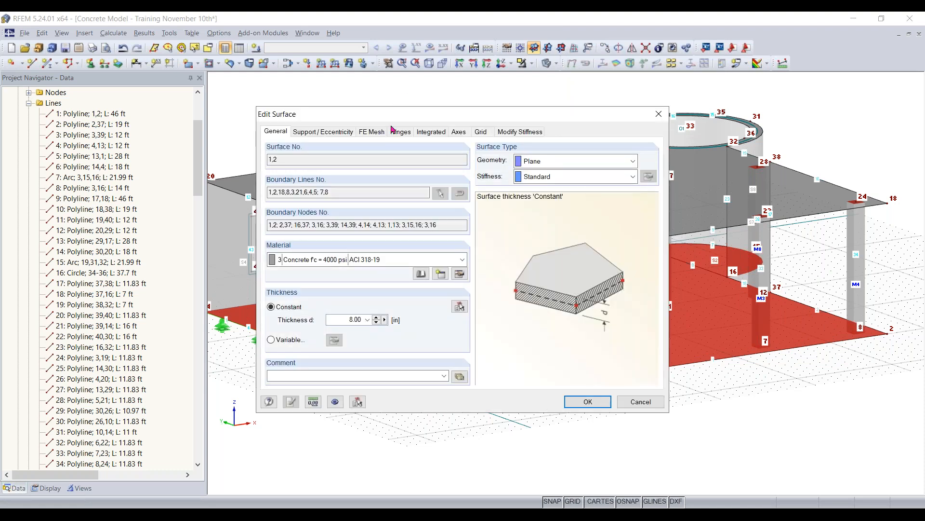
{"action": "left_click", "coordinate": [333, 134]}
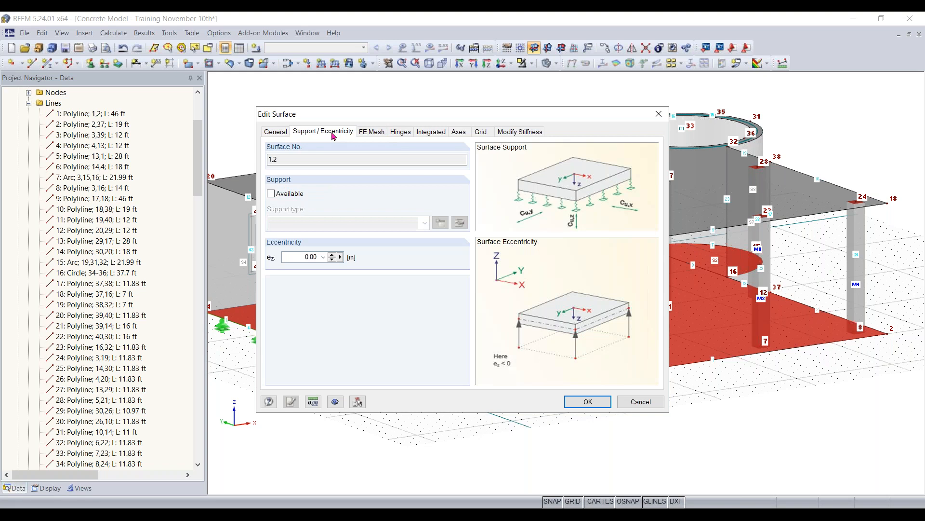
{"action": "left_click", "coordinate": [273, 196]}
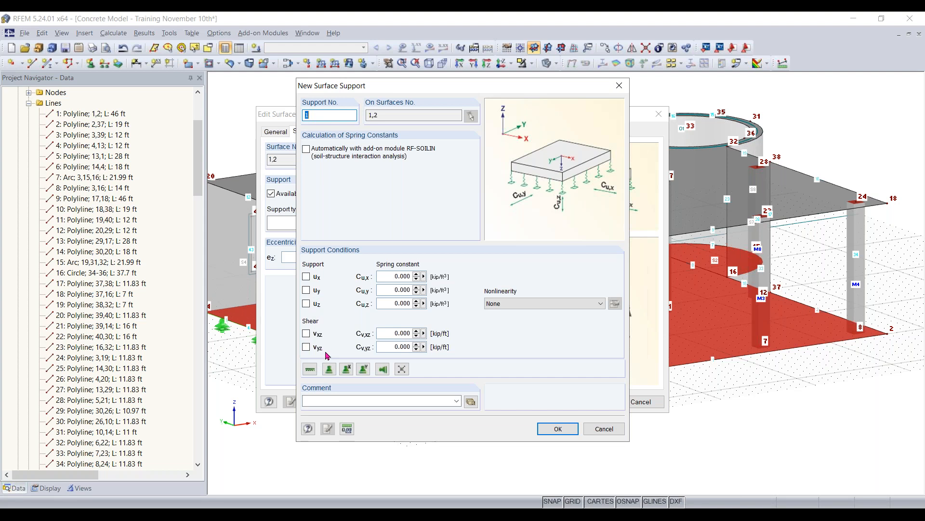
- Set the support's spring constants to 64 kip/ft³ in x and y and 640 in z, with failure if negative contact stress in z
{"action": "left_click", "coordinate": [387, 275]}
{"action": "type", "text": "64"}
{"action": "left_click", "coordinate": [395, 291]}
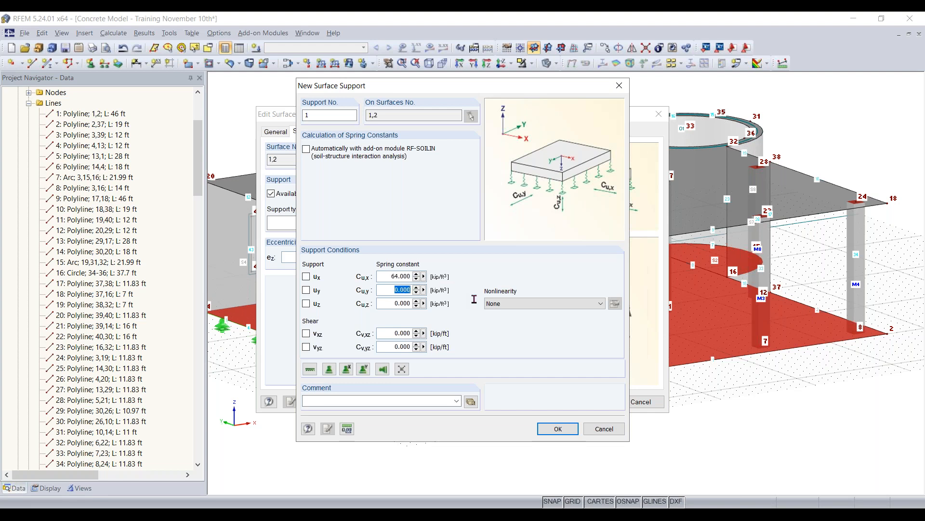
{"action": "type", "text": "64"}
{"action": "left_click", "coordinate": [388, 304]}
{"action": "type", "text": "640"}
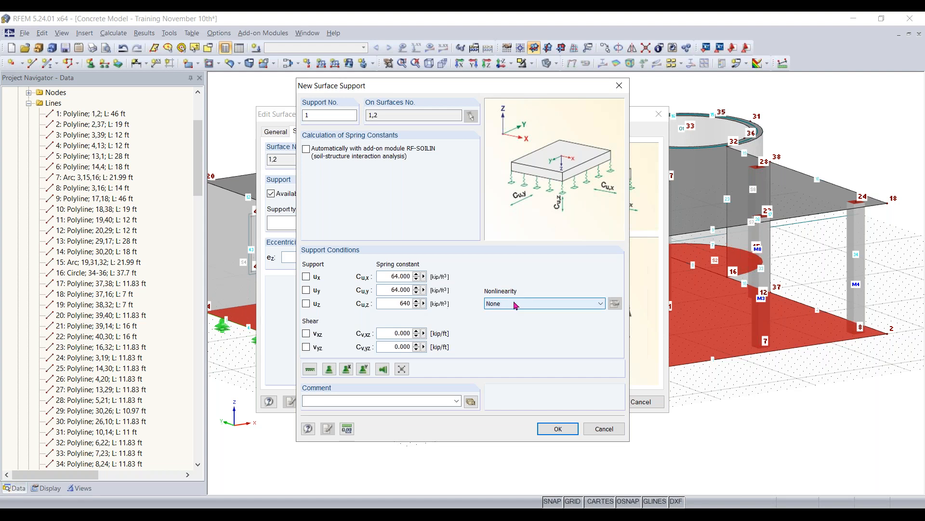
{"action": "left_click", "coordinate": [558, 303]}
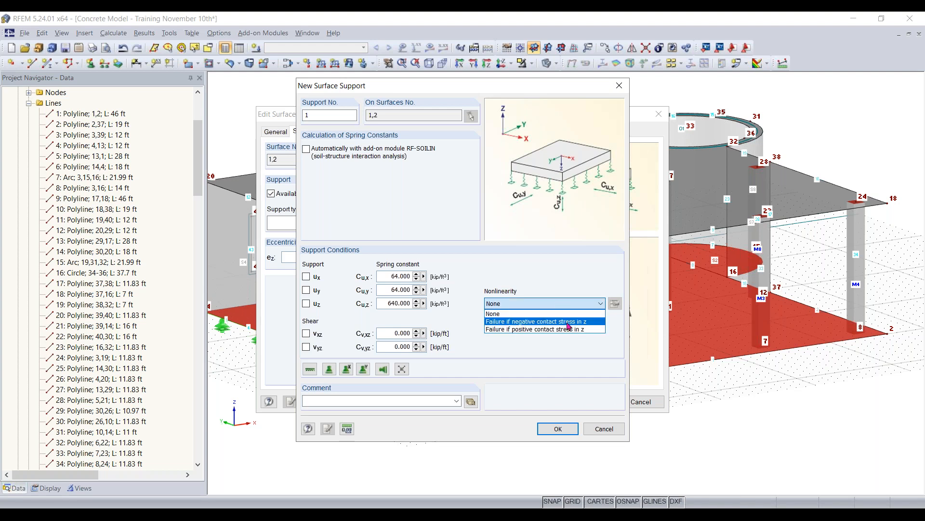
{"action": "left_click", "coordinate": [593, 322]}
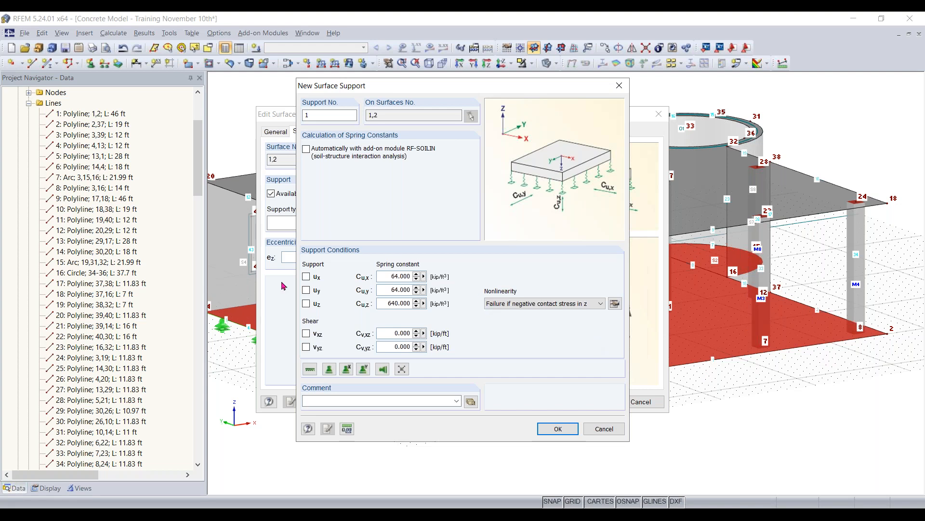
- Set both shear spring constants, vxz and vyz, to 32 kip/ft and apply the surface support to the base slab
{"action": "double_click", "coordinate": [396, 333]}
{"action": "type", "text": "32"}
{"action": "key", "text": "Tab"}
{"action": "type", "text": "32"}
{"action": "left_click", "coordinate": [559, 430]}
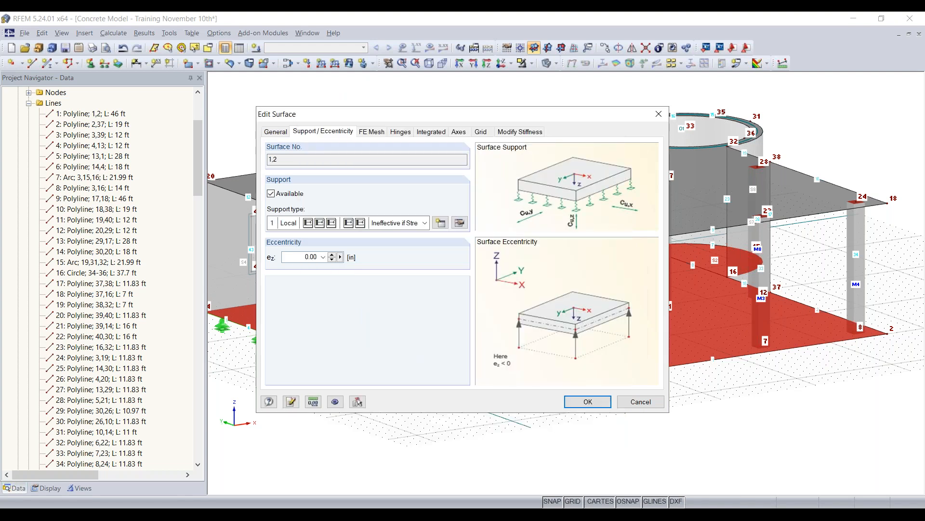
{"action": "left_click", "coordinate": [588, 401]}
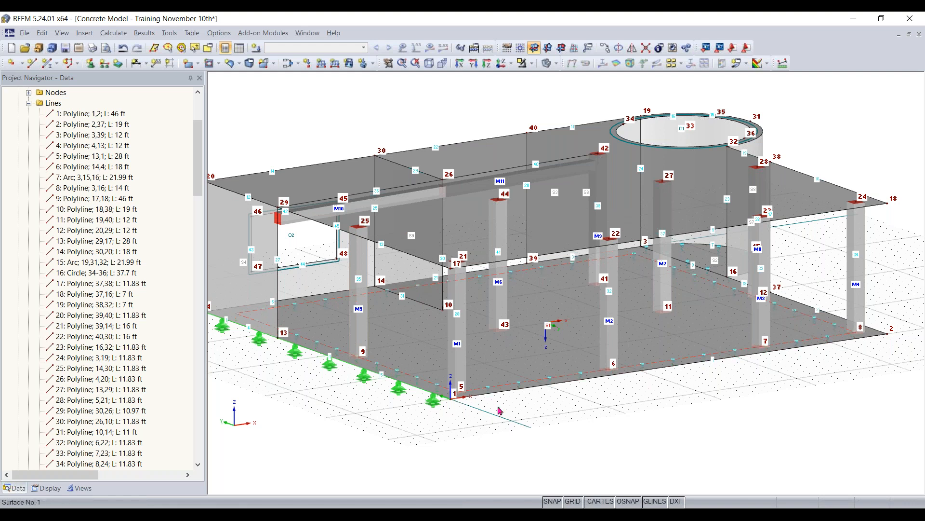
- Select all the walls and columns between the base slab and the roof slab from a side view
{"action": "scroll", "coordinate": [500, 410], "scroll_direction": "up", "scroll_amount": 4}
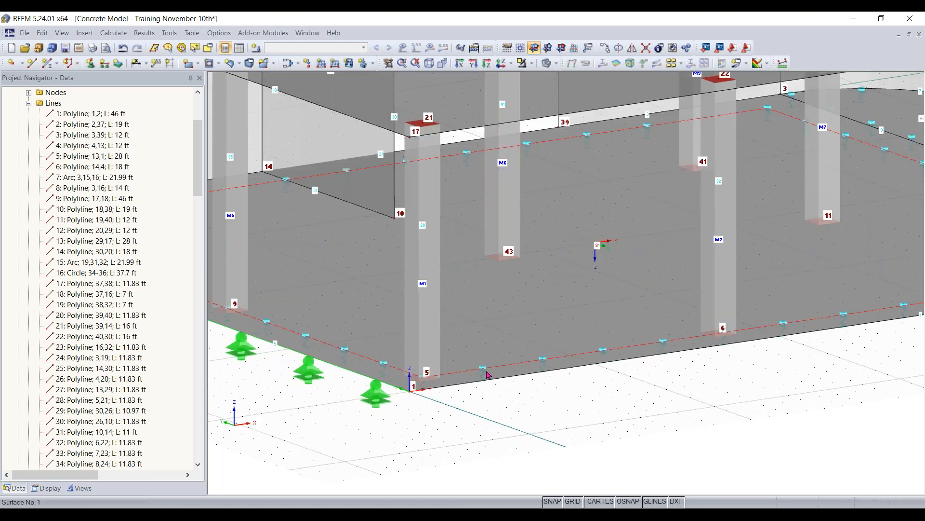
{"action": "left_click", "coordinate": [478, 373]}
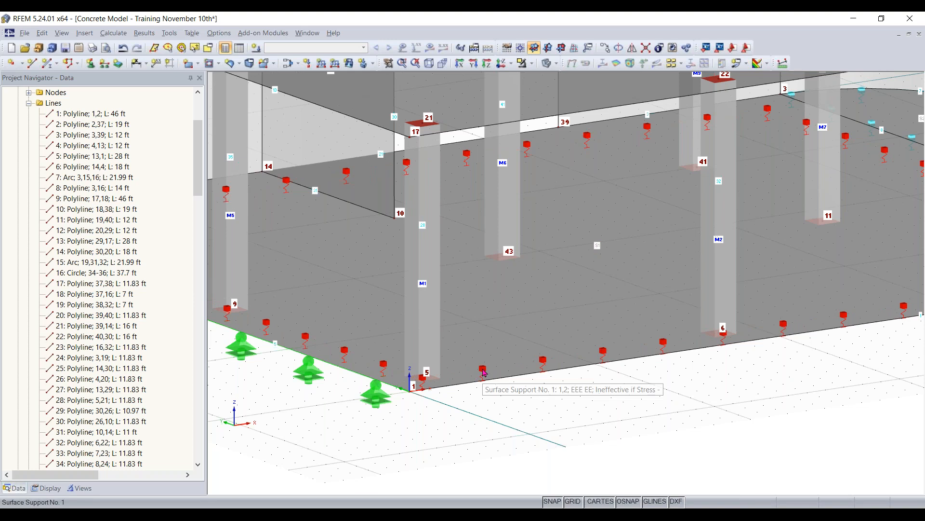
{"action": "scroll", "coordinate": [485, 372], "scroll_direction": "down", "scroll_amount": 5}
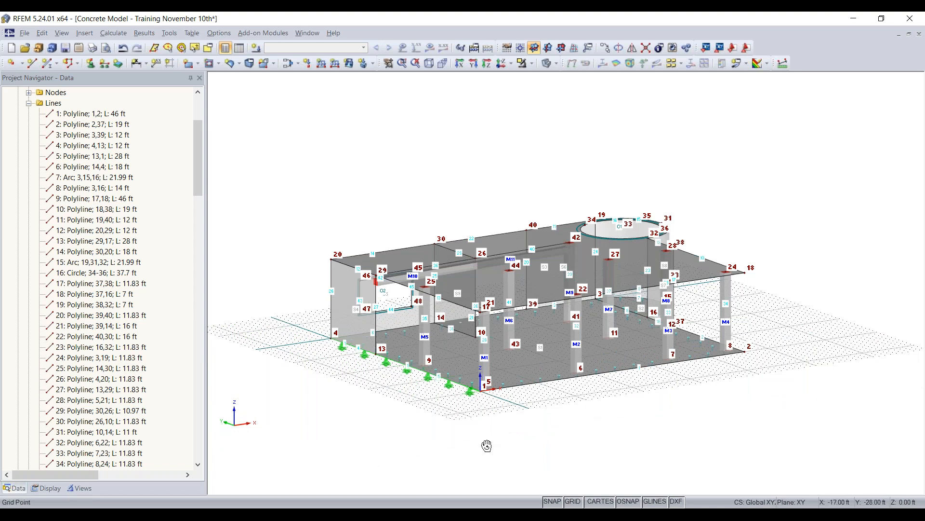
{"action": "middle_click_drag", "start_coordinate": [485, 442], "coordinate": [717, 388], "text": "ctrl"}
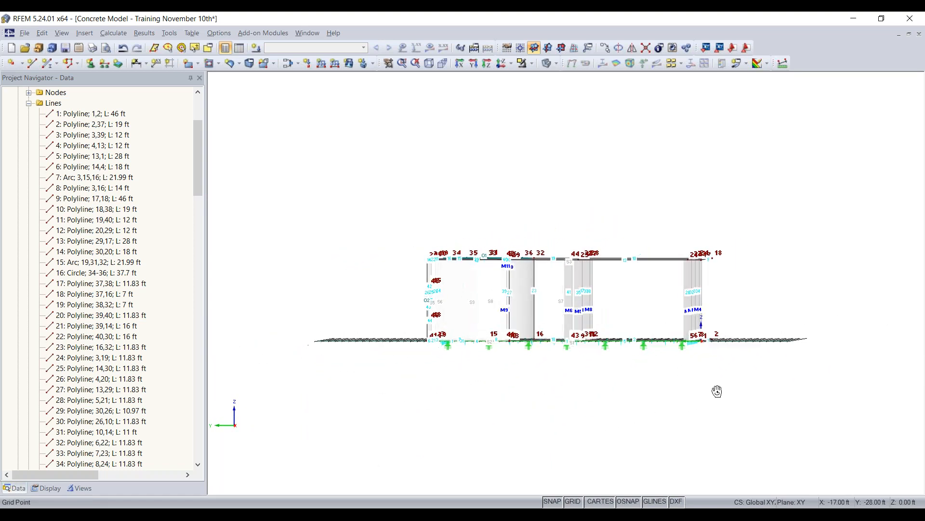
{"action": "right_click", "coordinate": [718, 388]}
{"action": "left_click", "coordinate": [685, 379]}
{"action": "left_click_drag", "start_coordinate": [772, 274], "coordinate": [386, 324]}
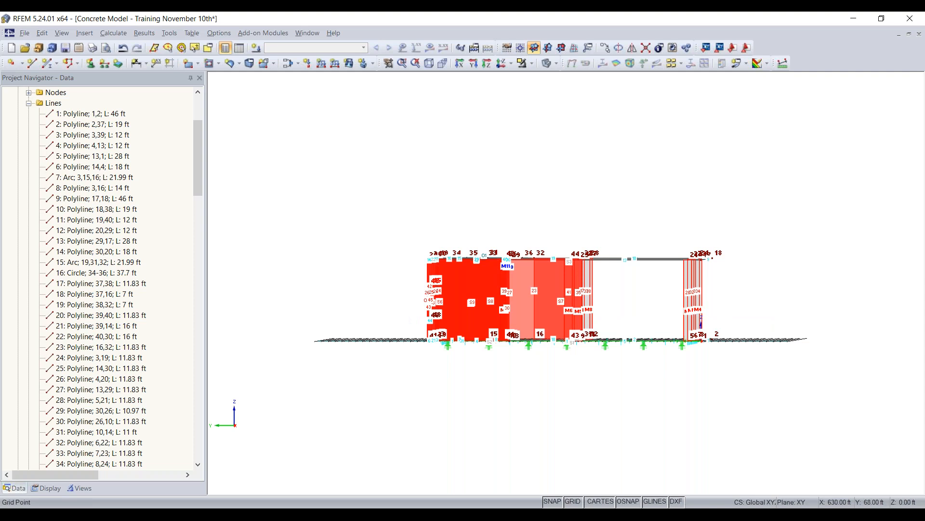
{"action": "middle_click_drag", "start_coordinate": [726, 289], "coordinate": [651, 330], "text": "ctrl"}
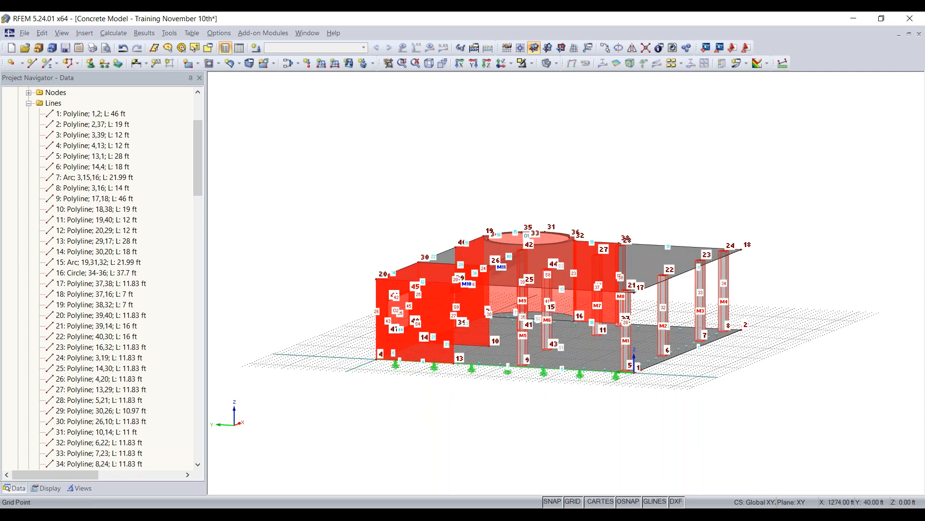
- Modify the stiffness of column members 1-9 according to ACI 318-19 Table 6.6.3.1.1(a) with component type Columns
{"action": "right_click", "coordinate": [703, 288]}
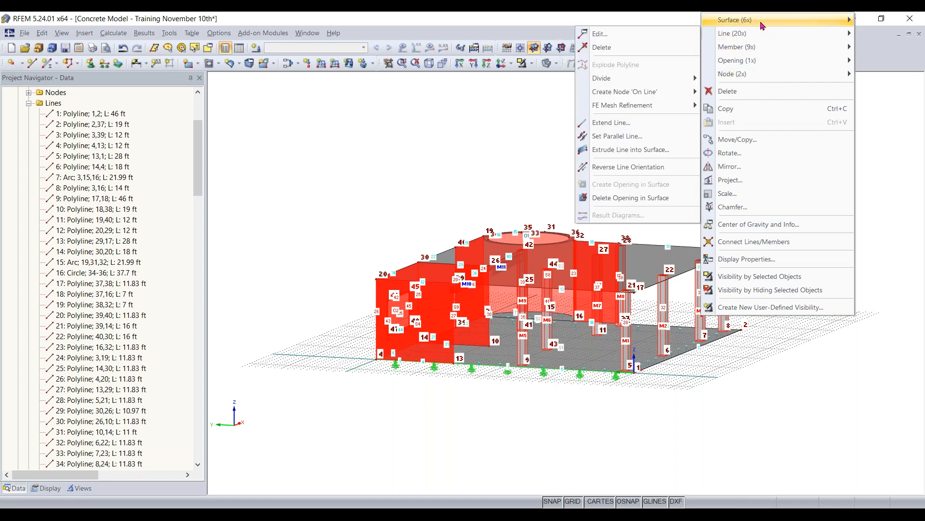
{"action": "mouse_move", "coordinate": [761, 50]}
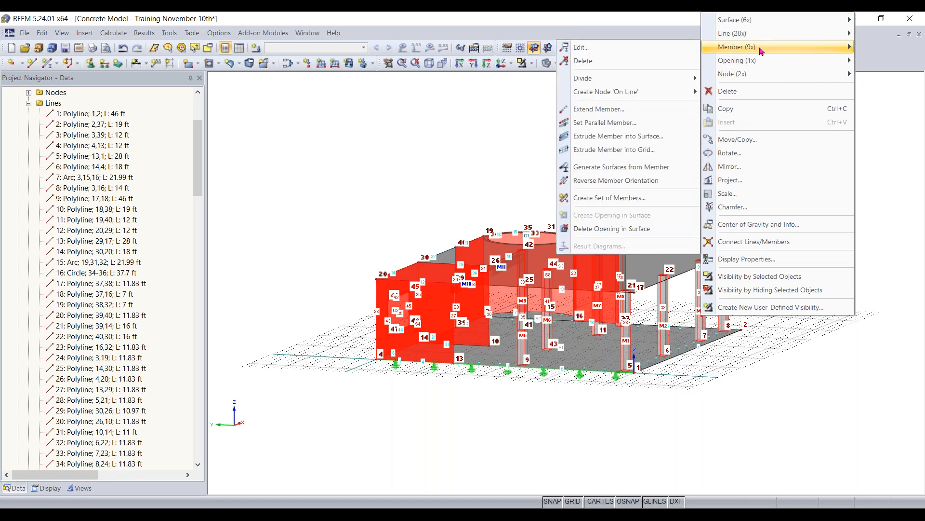
{"action": "left_click", "coordinate": [634, 53]}
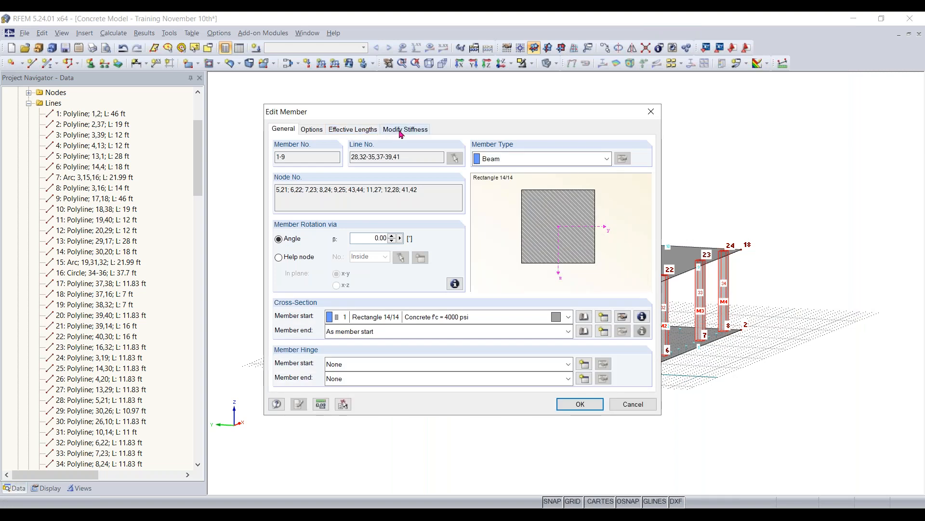
{"action": "left_click", "coordinate": [401, 131]}
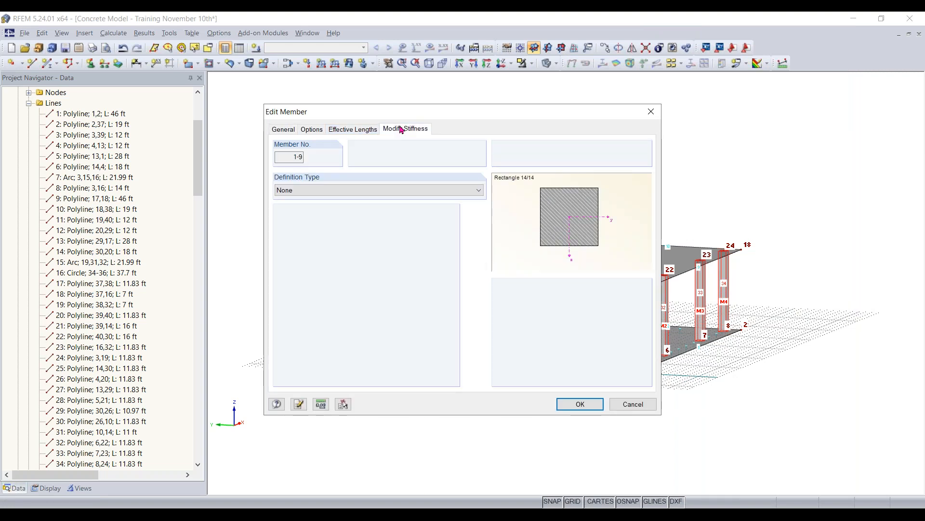
{"action": "left_click", "coordinate": [393, 190]}
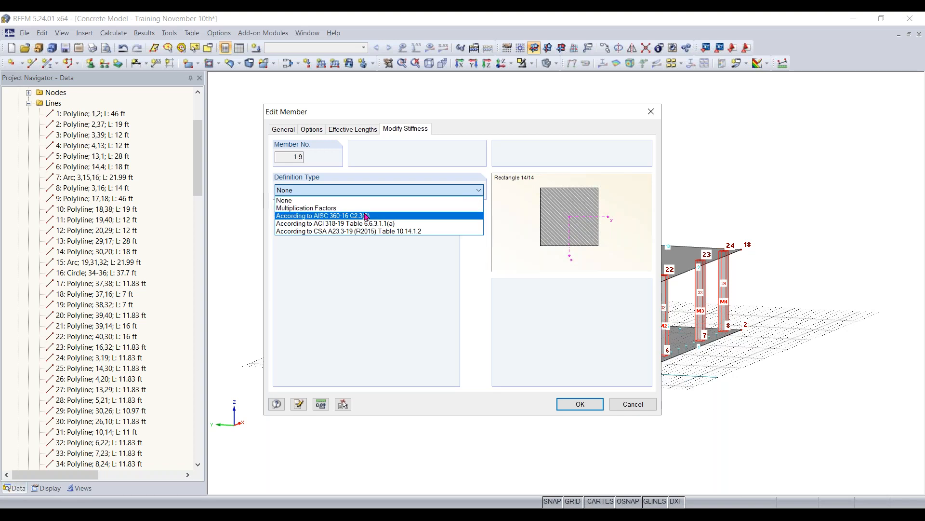
{"action": "left_click", "coordinate": [365, 224]}
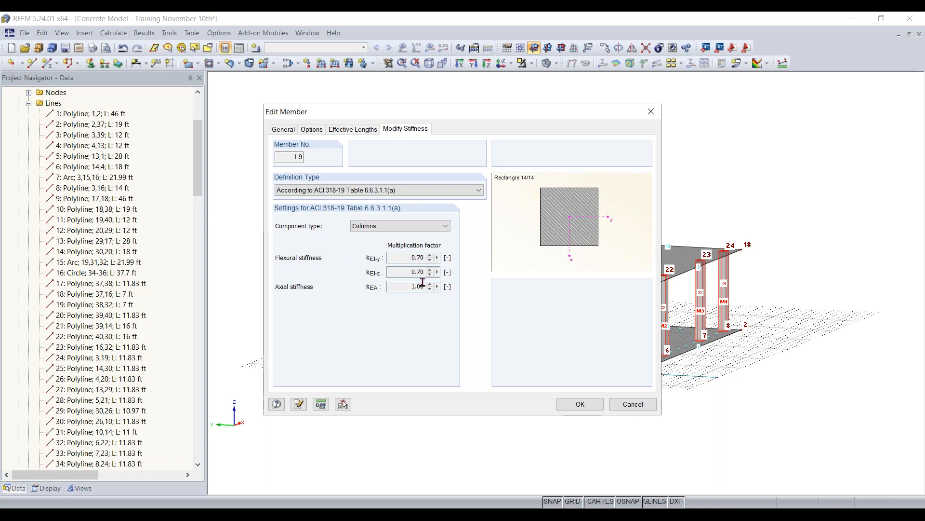
{"action": "left_click", "coordinate": [582, 404]}
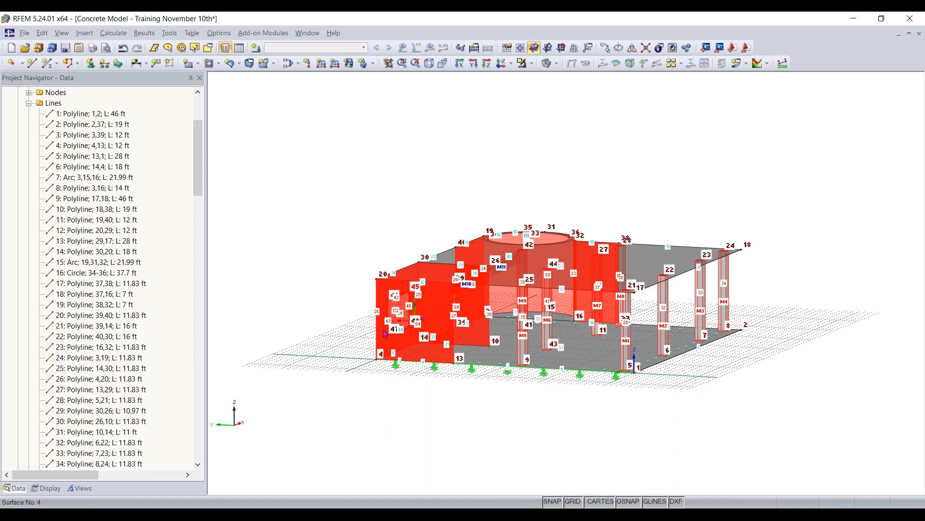
- Modify the stiffness of wall surfaces 4-9 according to ACI 318-19 Table 6.6.3.1.1(a) with component type Walls uncracked
{"action": "double_click", "coordinate": [391, 350]}
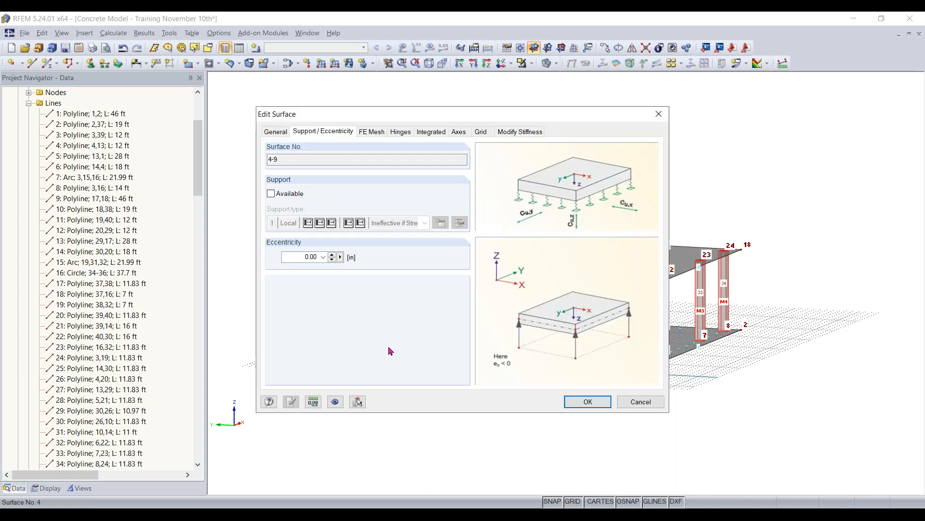
{"action": "left_click", "coordinate": [521, 134]}
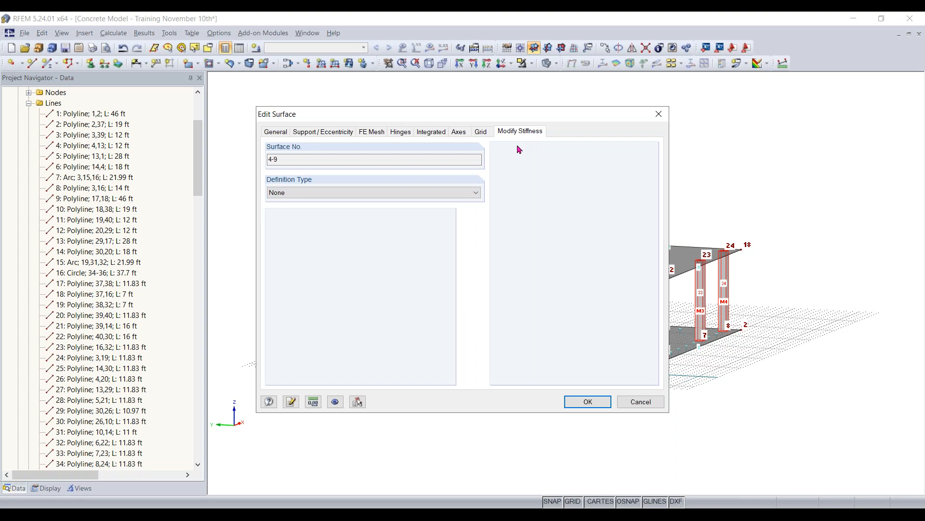
{"action": "left_click", "coordinate": [419, 193]}
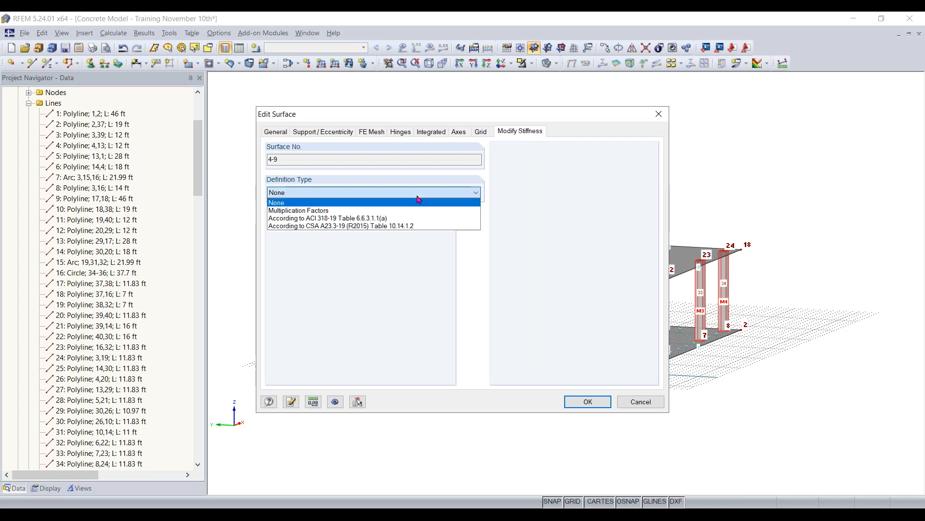
{"action": "left_click", "coordinate": [379, 218]}
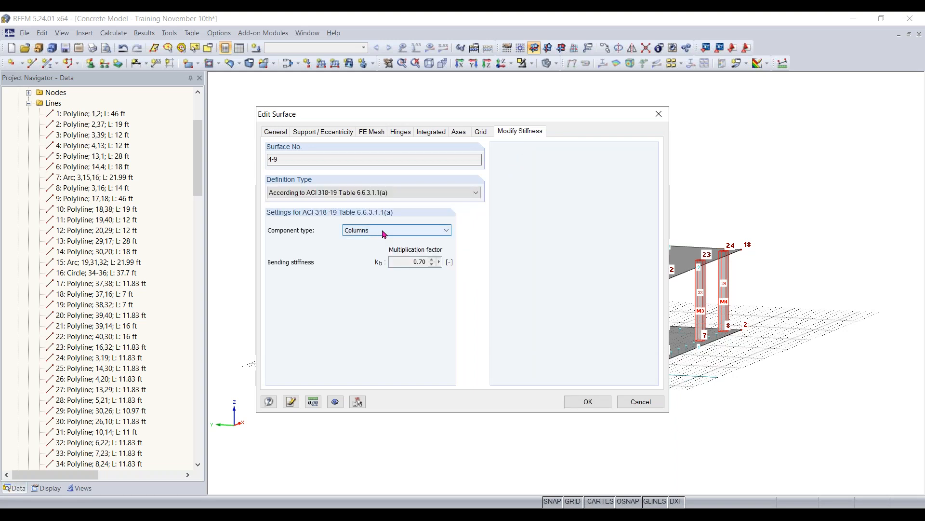
{"action": "left_click", "coordinate": [384, 234]}
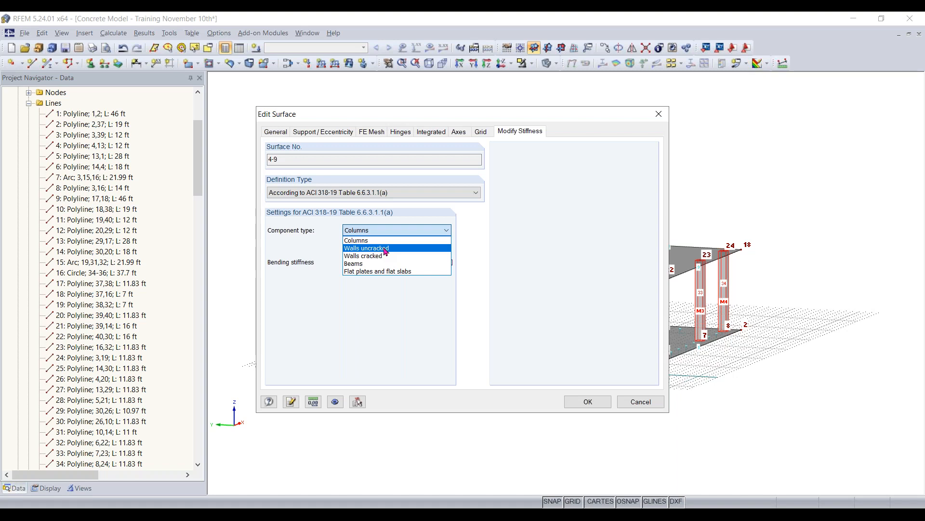
{"action": "left_click", "coordinate": [386, 248]}
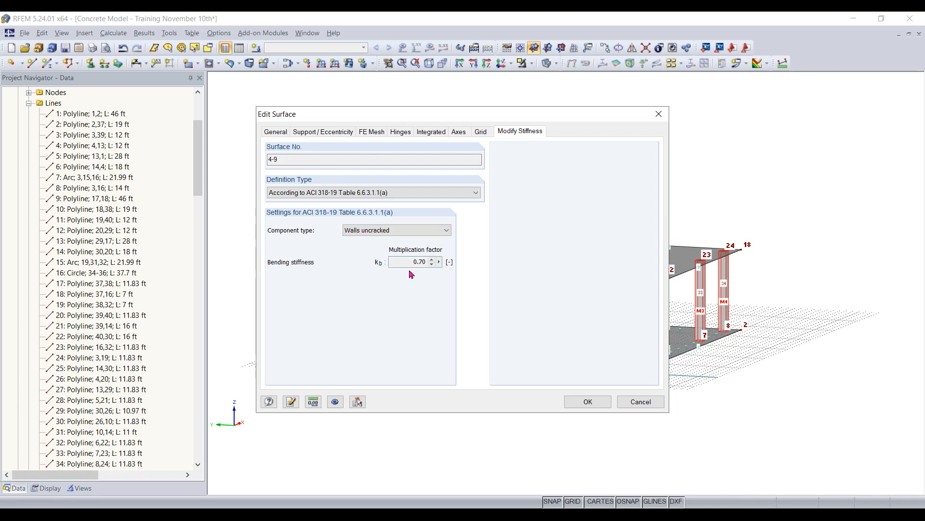
{"action": "left_click", "coordinate": [595, 402]}
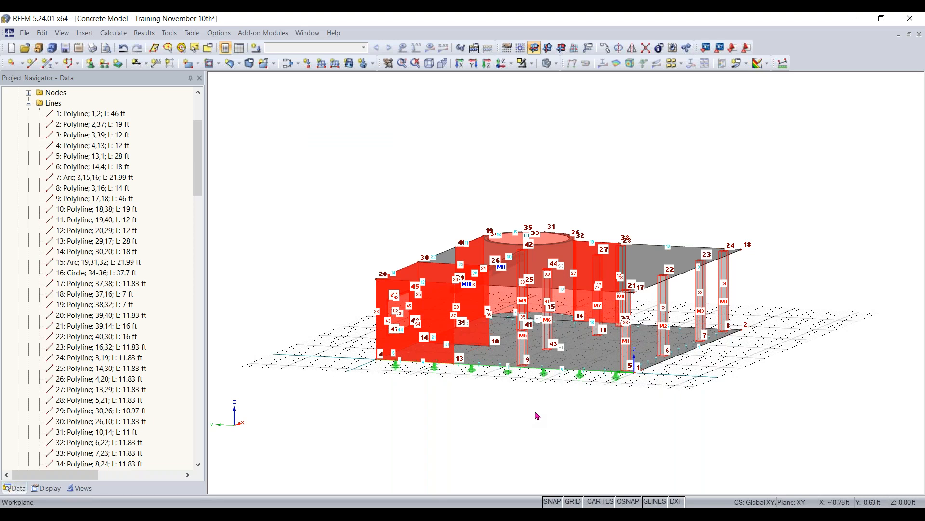
{"action": "left_click", "coordinate": [530, 426]}
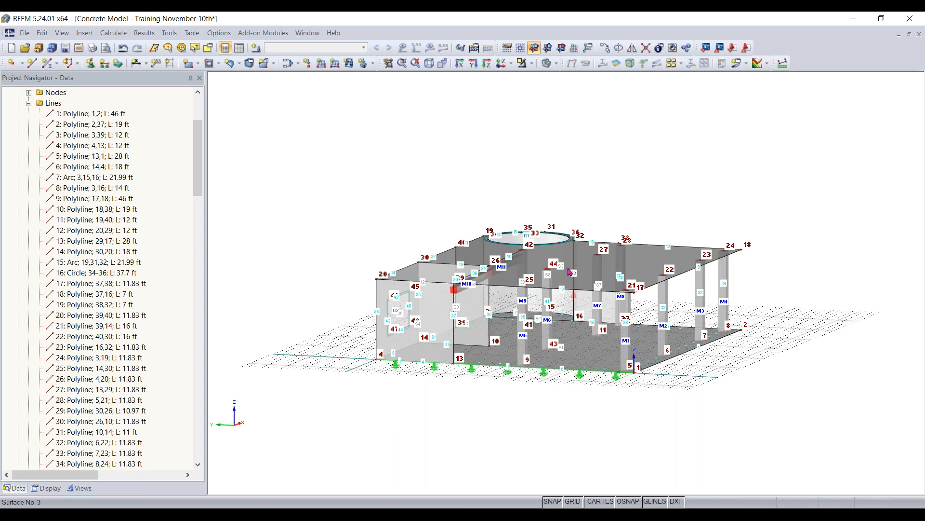
- Modify the stiffness of slab surfaces 1-3 according to ACI 318-19 Table 6.6.3.1.1(a) with component type Flat plates and flat slabs
{"action": "middle_click_drag", "start_coordinate": [702, 181], "coordinate": [600, 213], "text": "ctrl"}
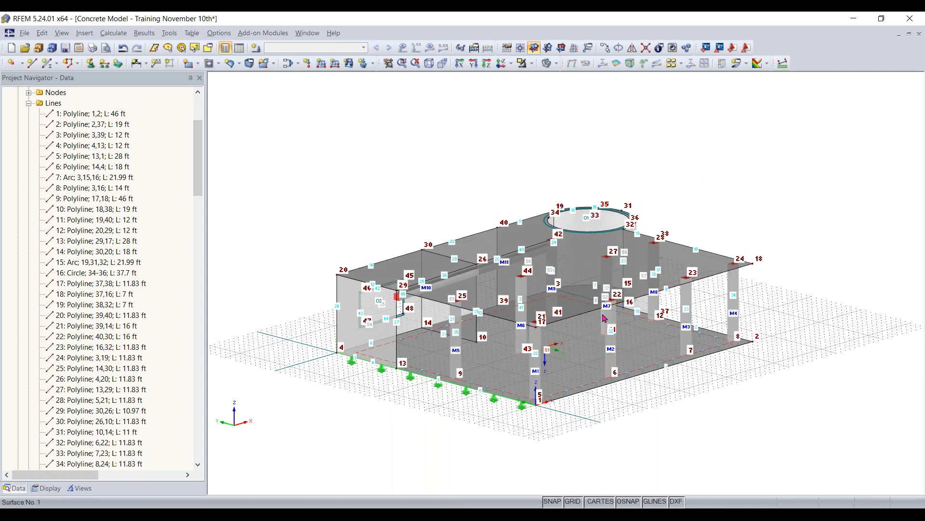
{"action": "left_click", "coordinate": [29, 103]}
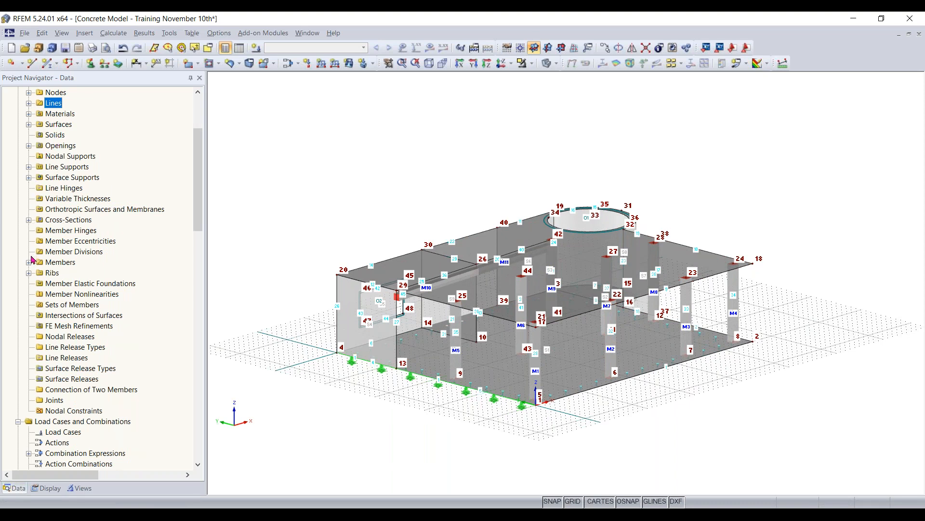
{"action": "scroll", "coordinate": [41, 241], "scroll_direction": "up", "scroll_amount": 2}
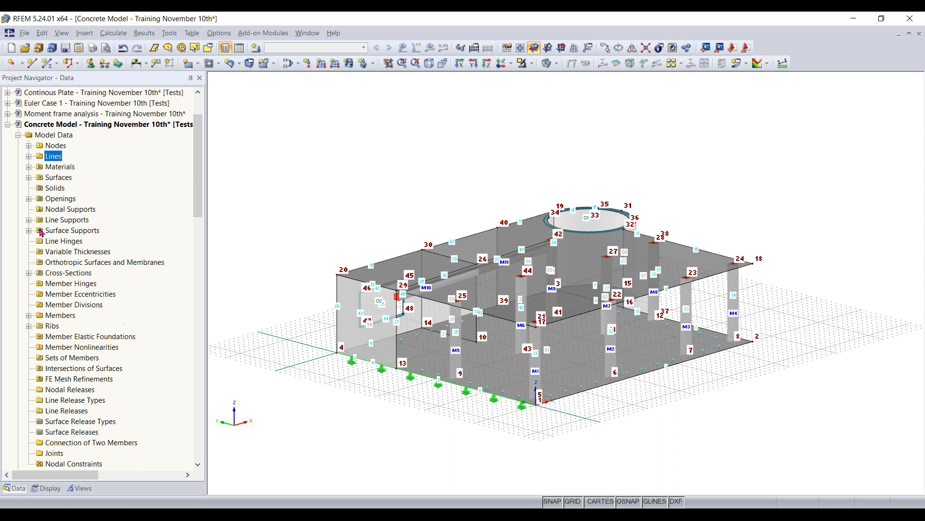
{"action": "left_click", "coordinate": [29, 177]}
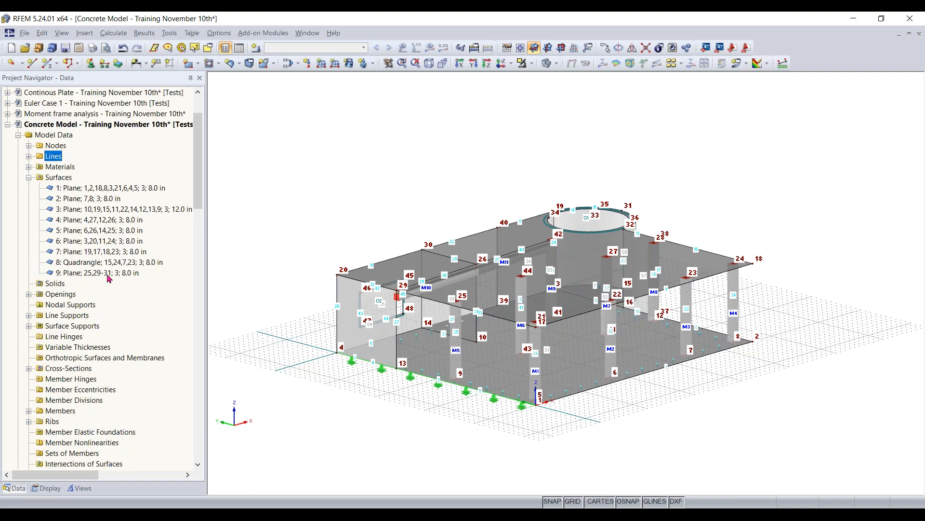
{"action": "left_click", "coordinate": [101, 190]}
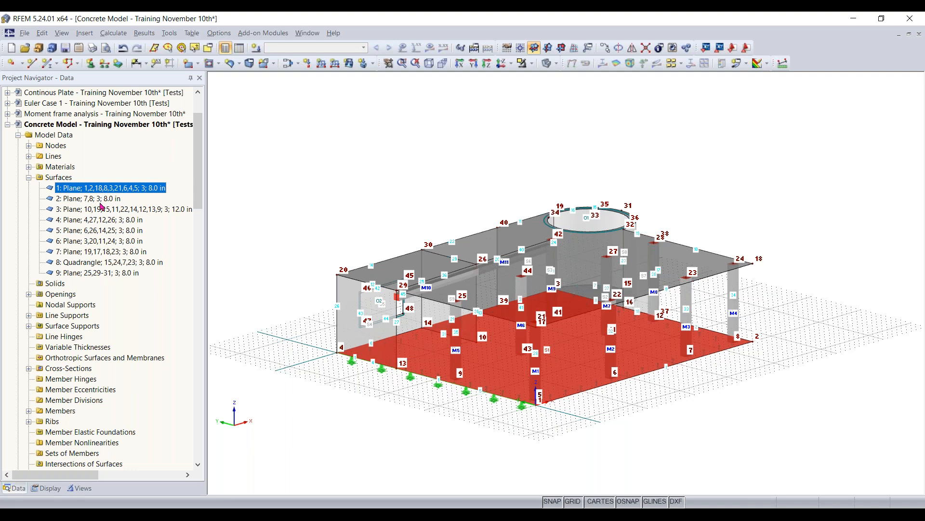
{"action": "left_click", "coordinate": [101, 199], "text": "ctrl"}
{"action": "left_click", "coordinate": [109, 211], "text": "ctrl"}
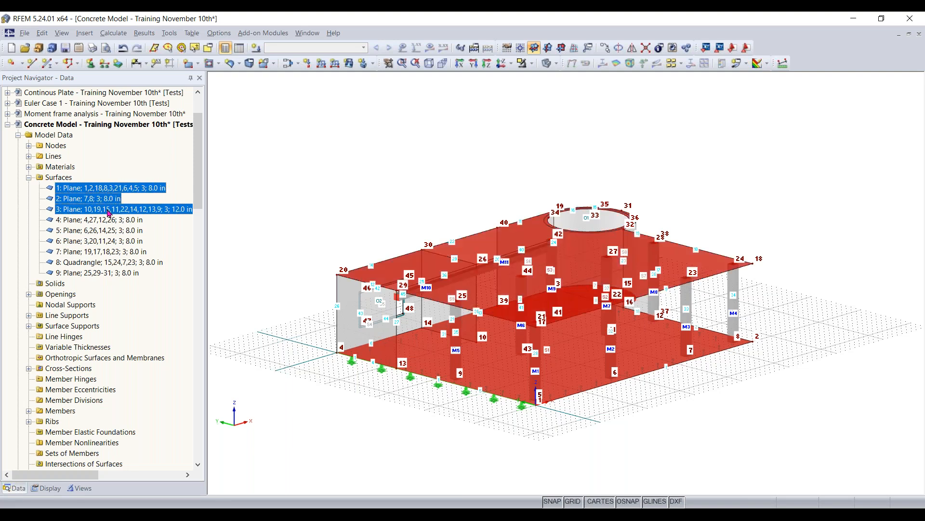
{"action": "right_click", "coordinate": [107, 210]}
{"action": "left_click", "coordinate": [132, 216]}
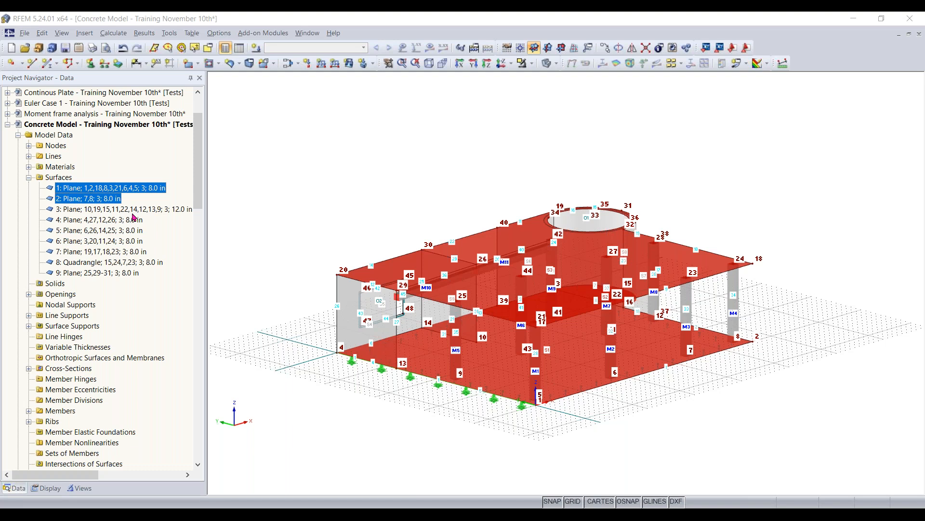
{"action": "left_click_drag", "start_coordinate": [507, 122], "coordinate": [376, 126]}
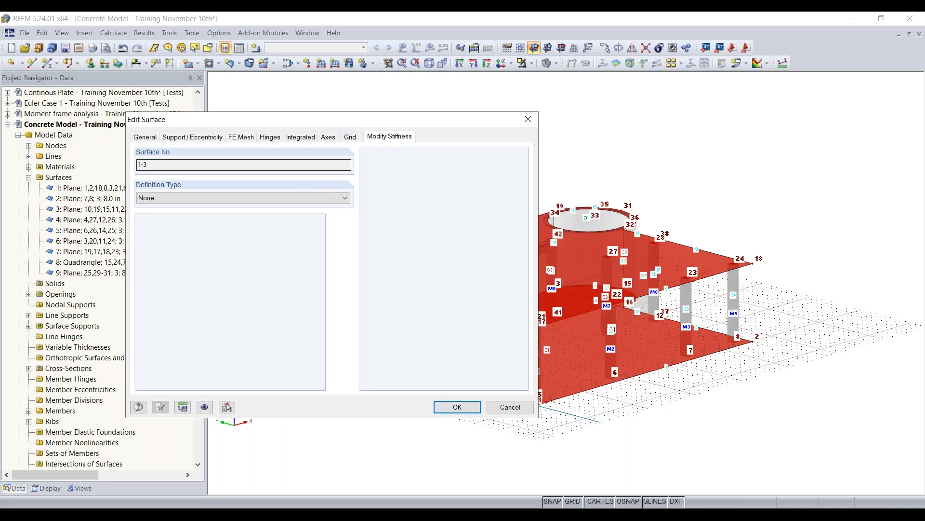
{"action": "left_click", "coordinate": [318, 197]}
{"action": "left_click", "coordinate": [280, 223]}
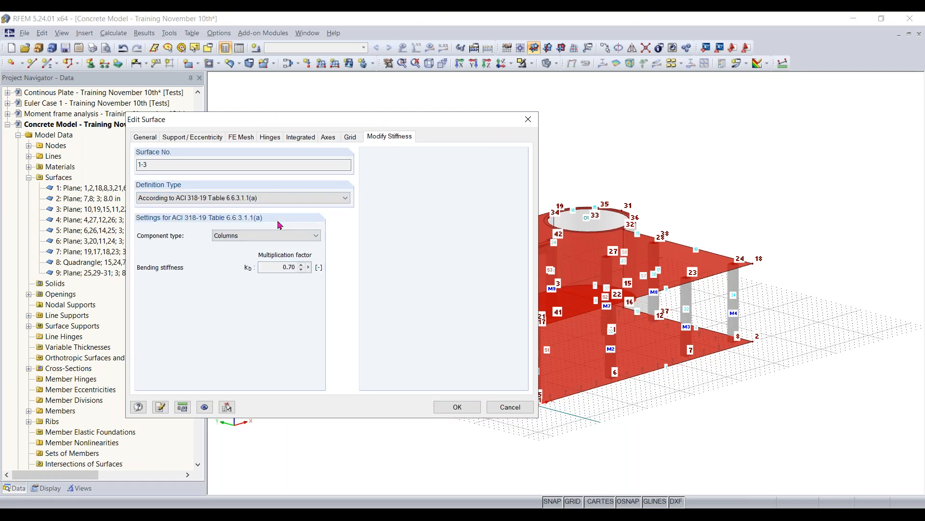
{"action": "left_click", "coordinate": [279, 235]}
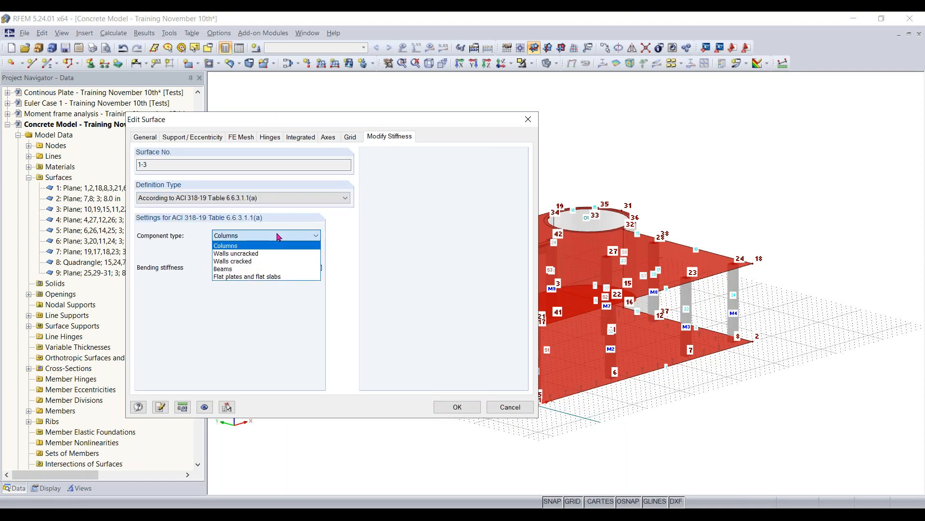
{"action": "left_click", "coordinate": [248, 277]}
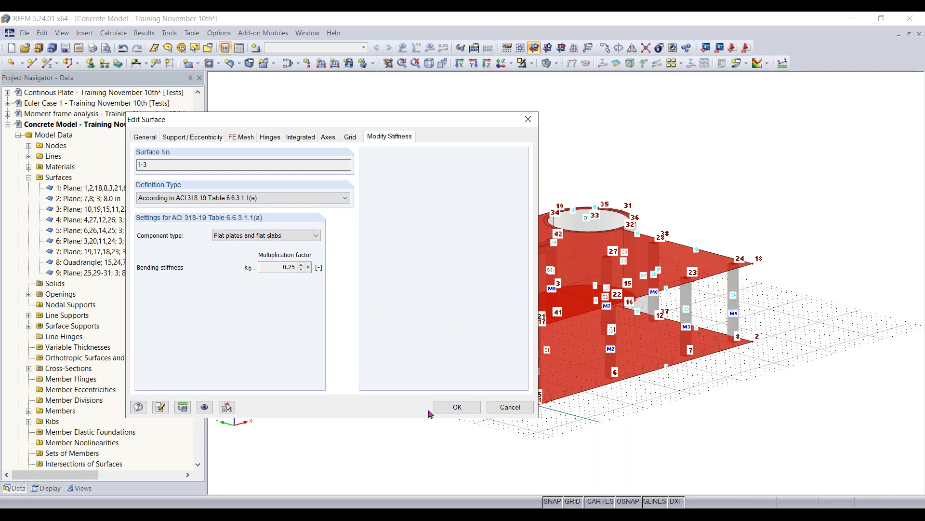
{"action": "left_click", "coordinate": [457, 406]}
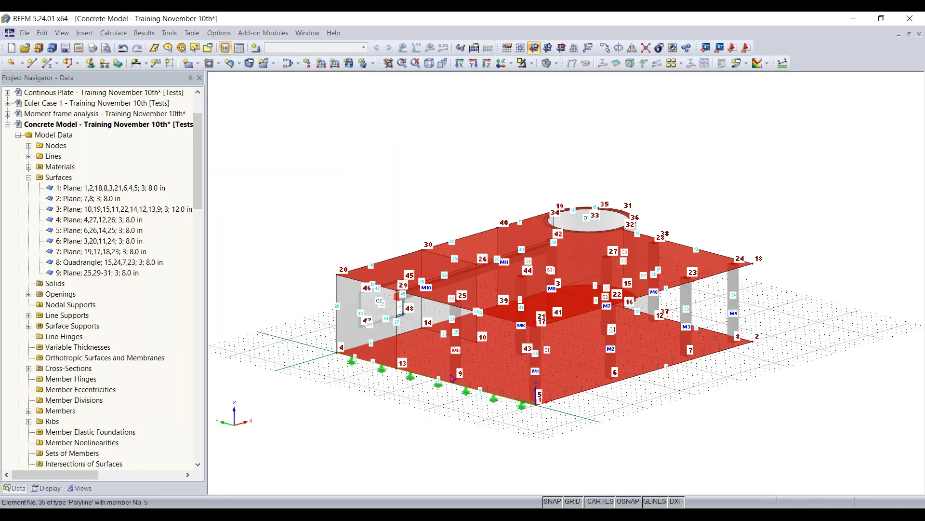
{"action": "left_click", "coordinate": [402, 458]}
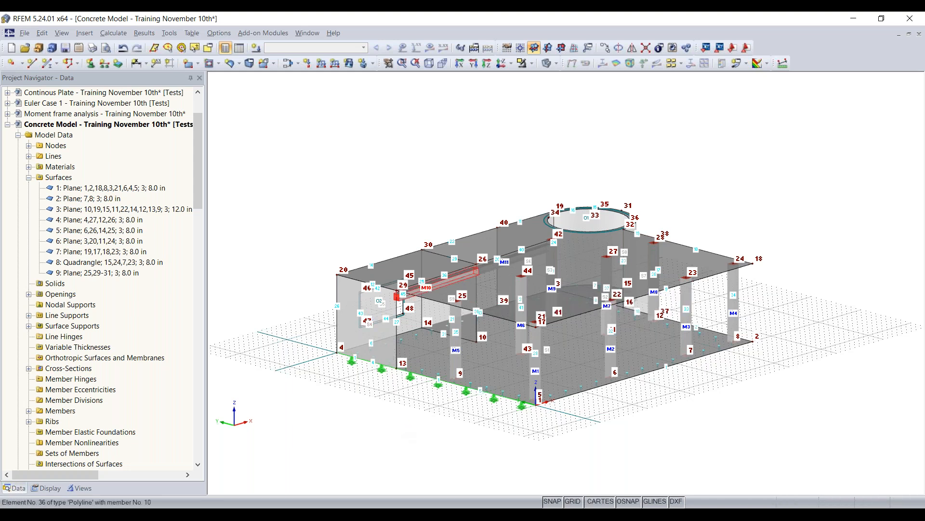
- Modify the stiffness of rib members 10 and 11 according to ACI 318-19 Table 6.6.3.1.1(a) with component type Beams
{"action": "right_click", "coordinate": [497, 269]}
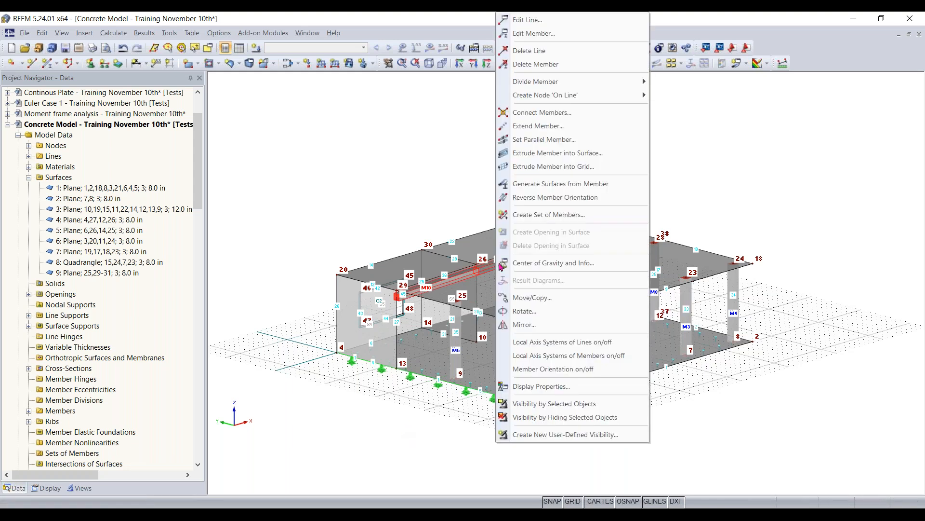
{"action": "left_click", "coordinate": [551, 41]}
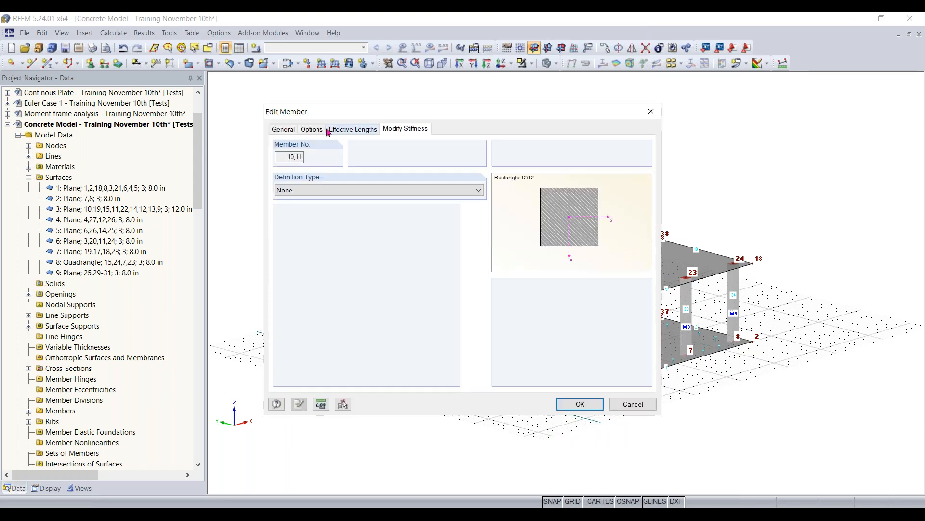
{"action": "left_click", "coordinate": [356, 190]}
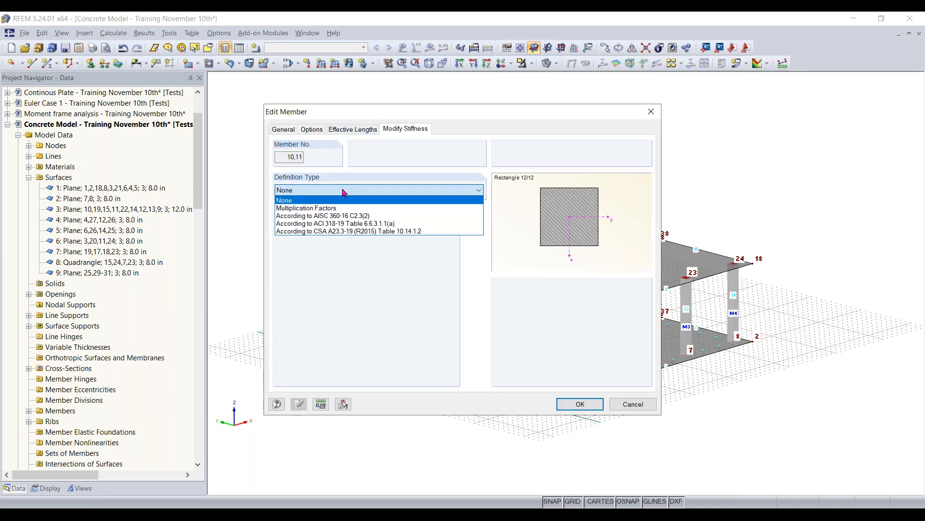
{"action": "left_click", "coordinate": [340, 224]}
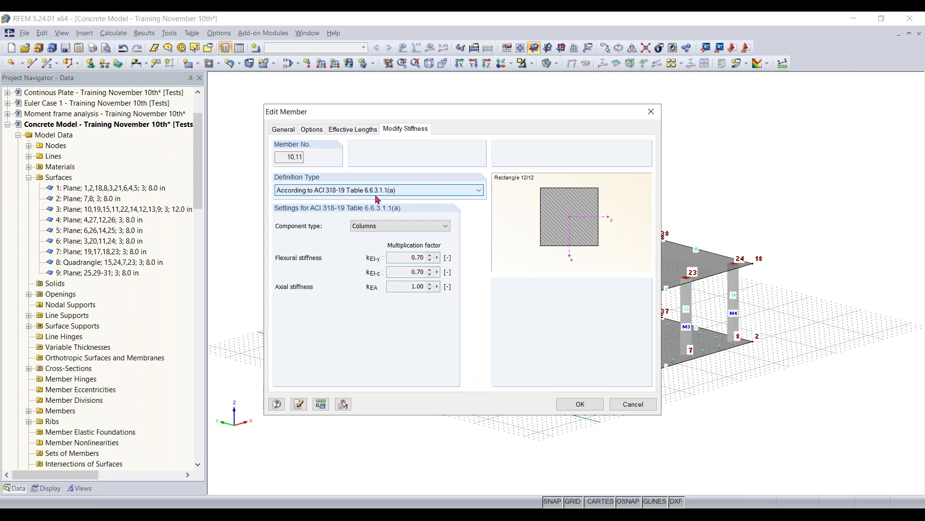
{"action": "left_click", "coordinate": [391, 226]}
{"action": "left_click", "coordinate": [379, 259]}
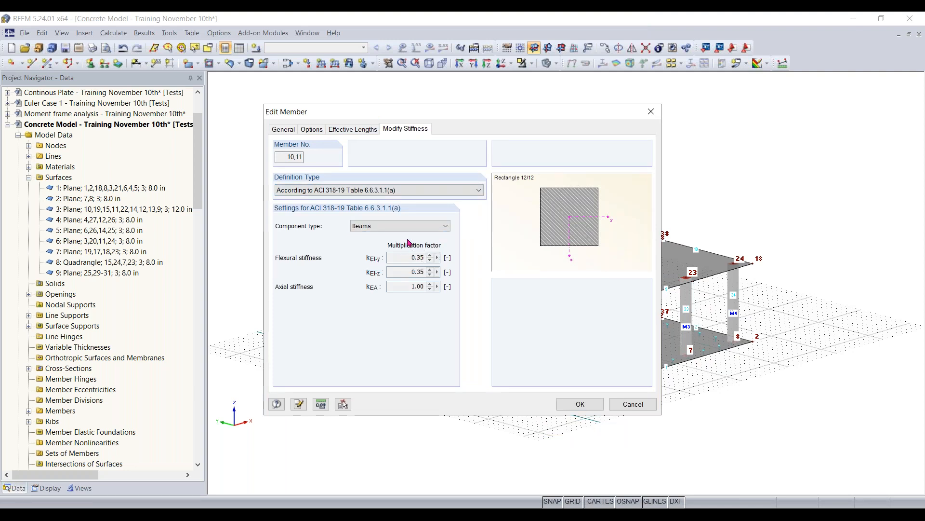
{"action": "left_click", "coordinate": [576, 408]}
{"action": "left_click", "coordinate": [576, 407]}
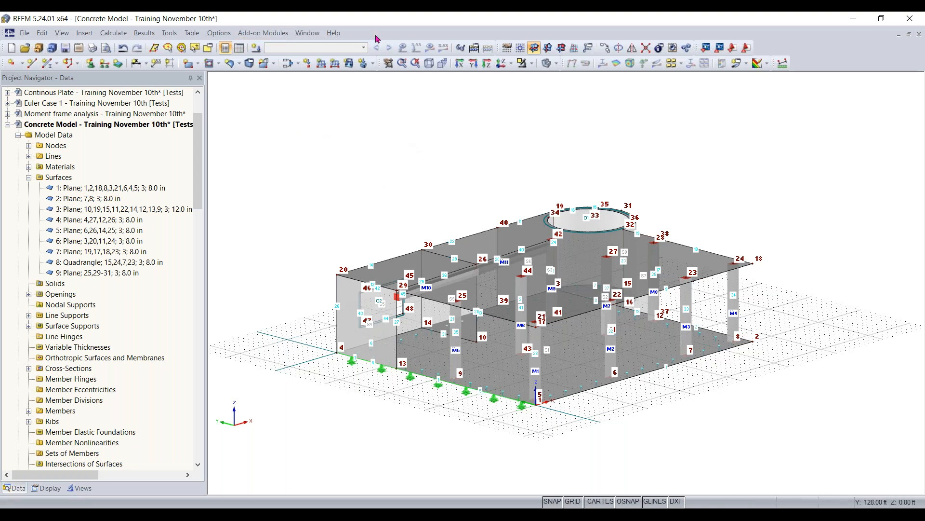
- Create load case 1 with the description Dead load, keeping the Dead action category and active self-weight
{"action": "left_click", "coordinate": [298, 64]}
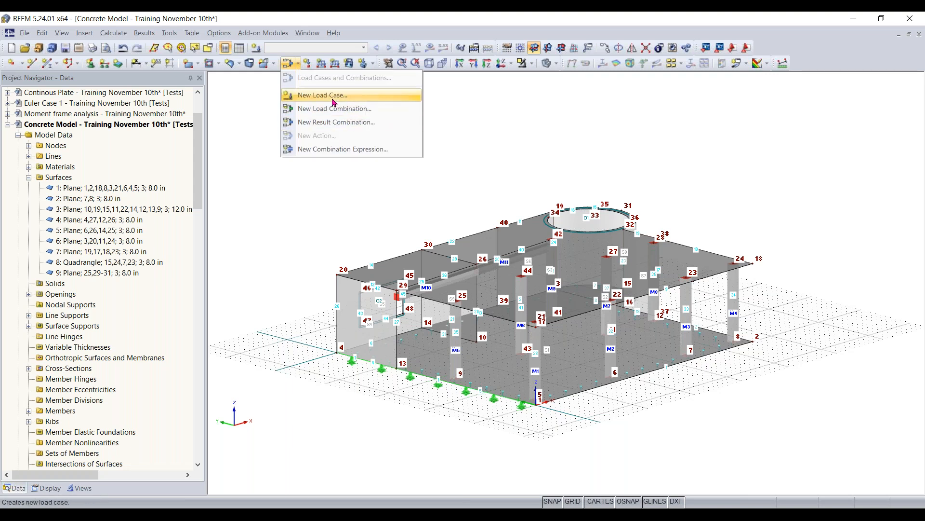
{"action": "left_click", "coordinate": [285, 66]}
{"action": "left_click", "coordinate": [298, 64]}
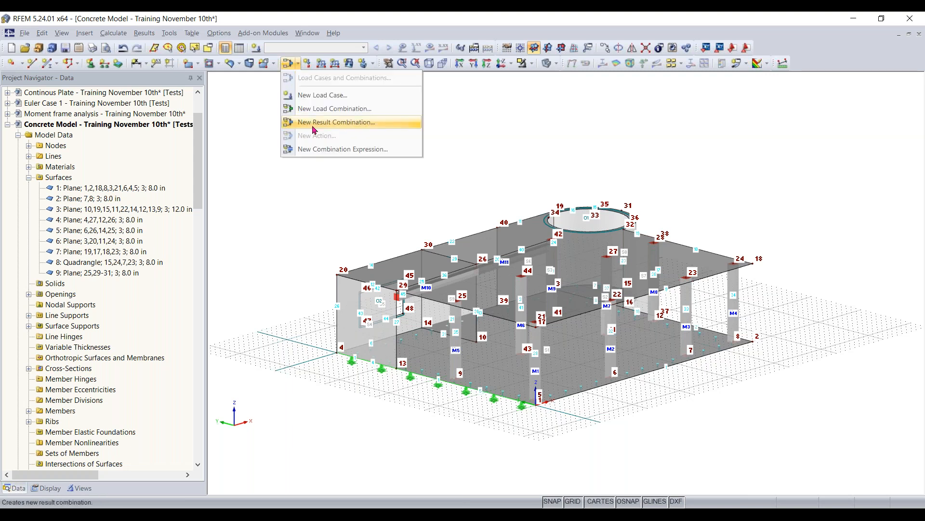
{"action": "left_click", "coordinate": [318, 97]}
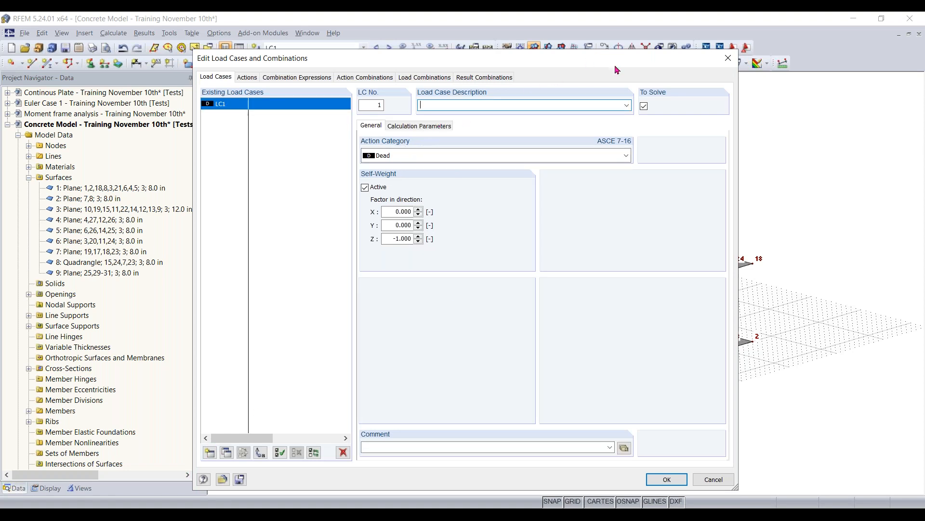
{"action": "left_click", "coordinate": [626, 105]}
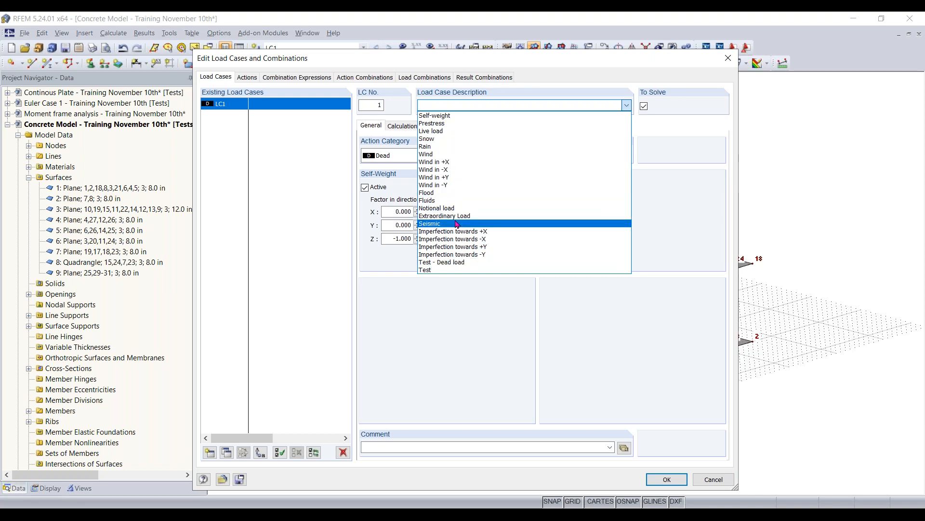
{"action": "left_click", "coordinate": [464, 106]}
{"action": "type", "text": "Dead lodd"}
{"action": "key", "text": "Down"}
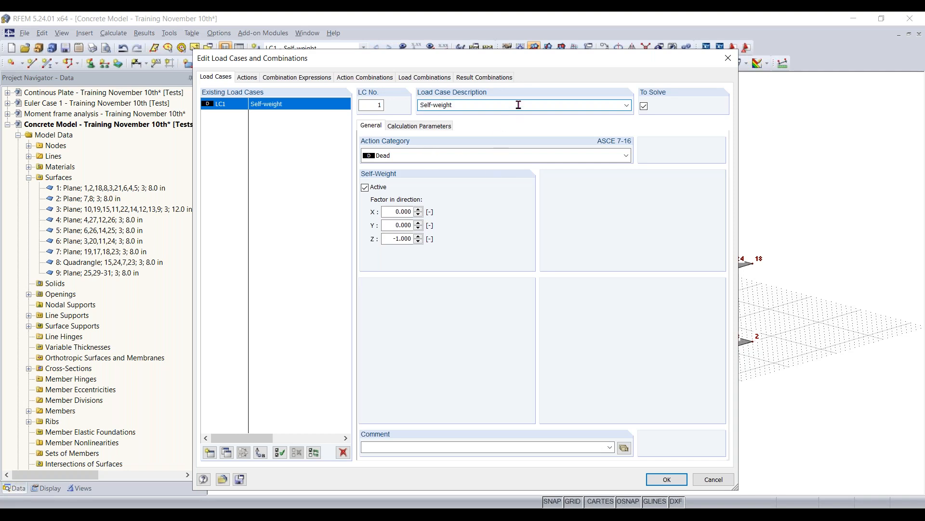
{"action": "key", "text": "BackSpace"}
{"action": "type", "text": "Dead load"}
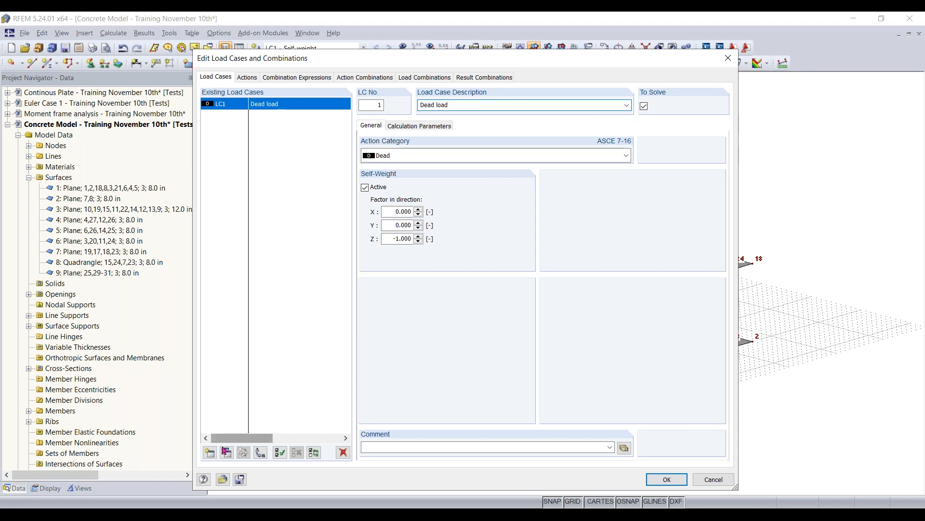
- Create load case 2 with the description Live load and the action category Live
{"action": "left_click", "coordinate": [211, 454]}
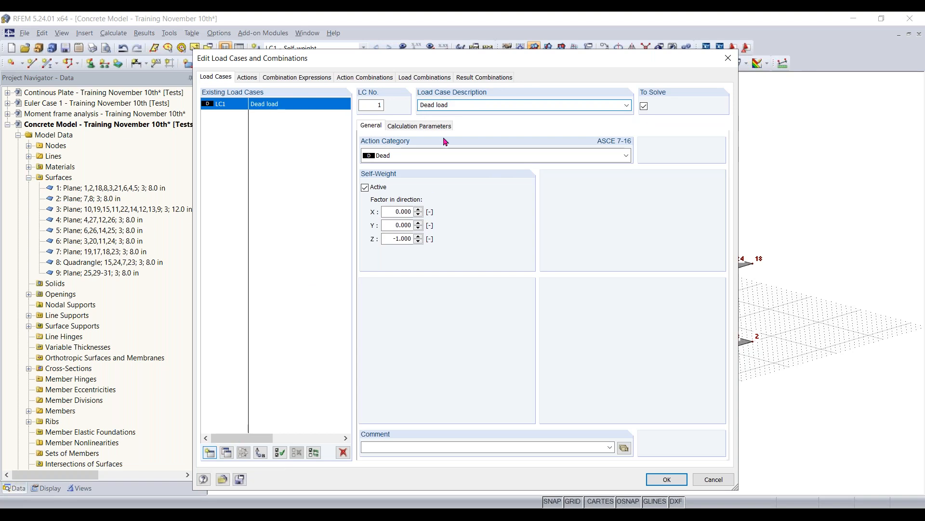
{"action": "left_click", "coordinate": [462, 106]}
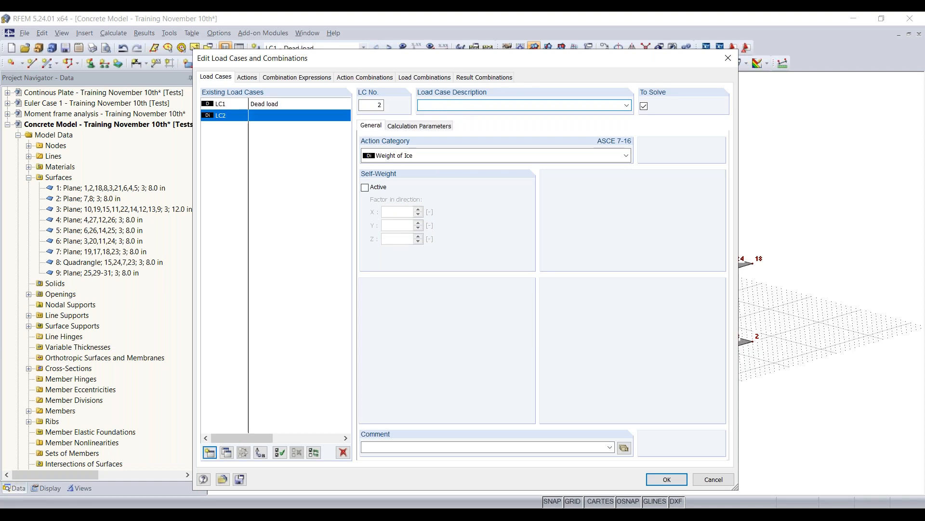
{"action": "type", "text": "Live load"}
{"action": "left_click", "coordinate": [451, 159]}
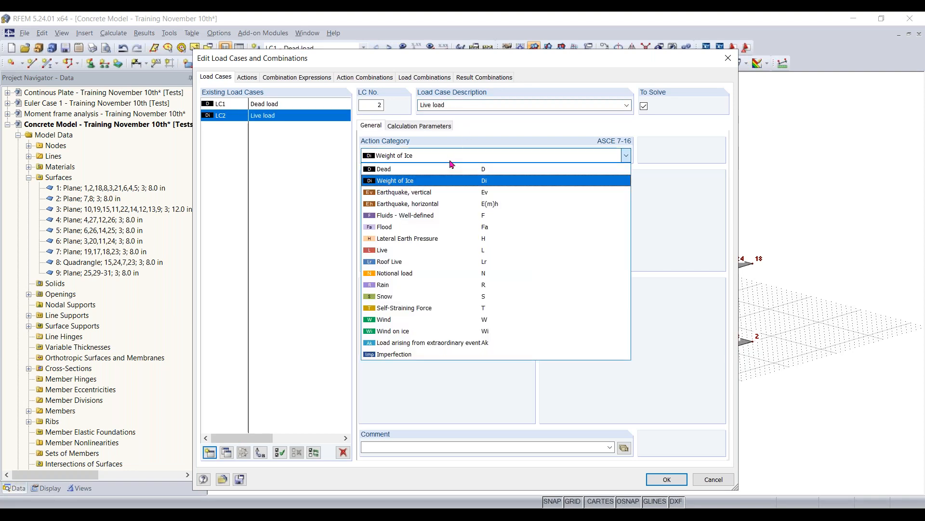
{"action": "left_click", "coordinate": [405, 249]}
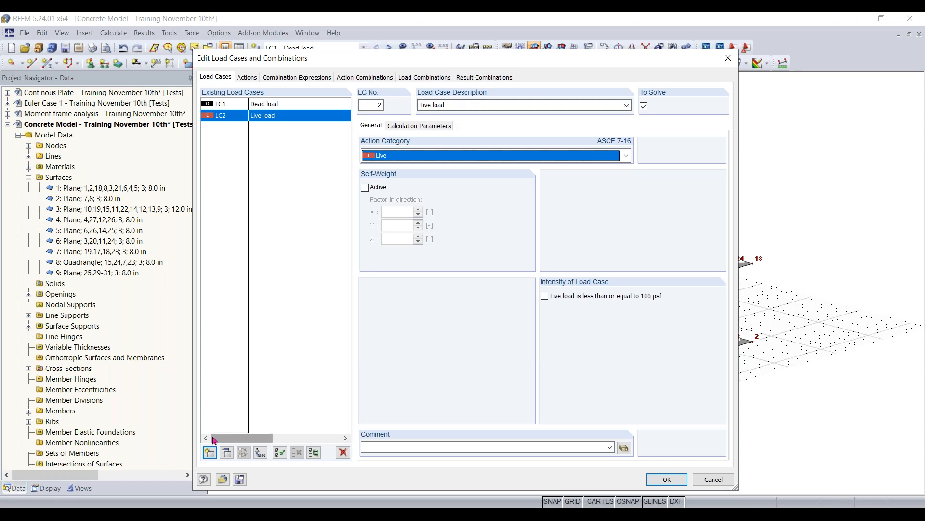
- Create load case 3 with the description Wind in +X and the action category Wind
{"action": "left_click", "coordinate": [211, 452]}
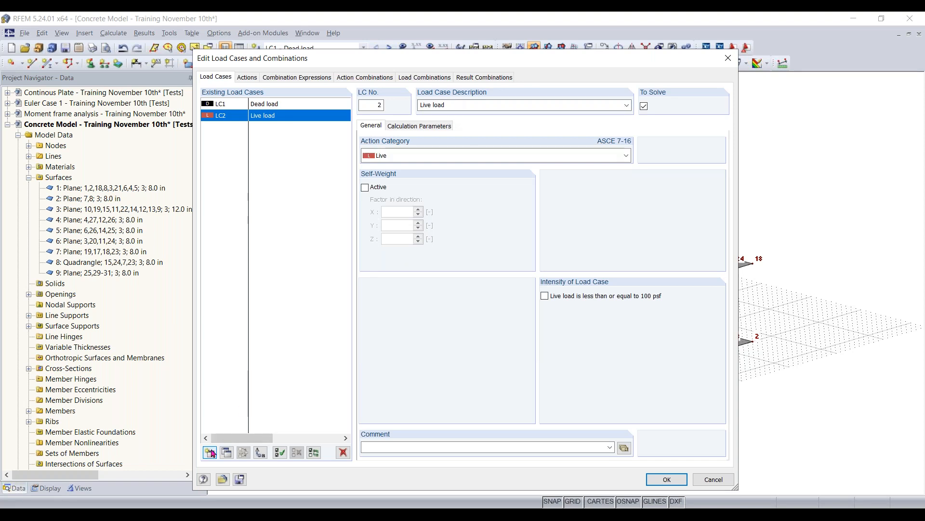
{"action": "left_click", "coordinate": [501, 107]}
{"action": "type", "text": "Wind in +X"}
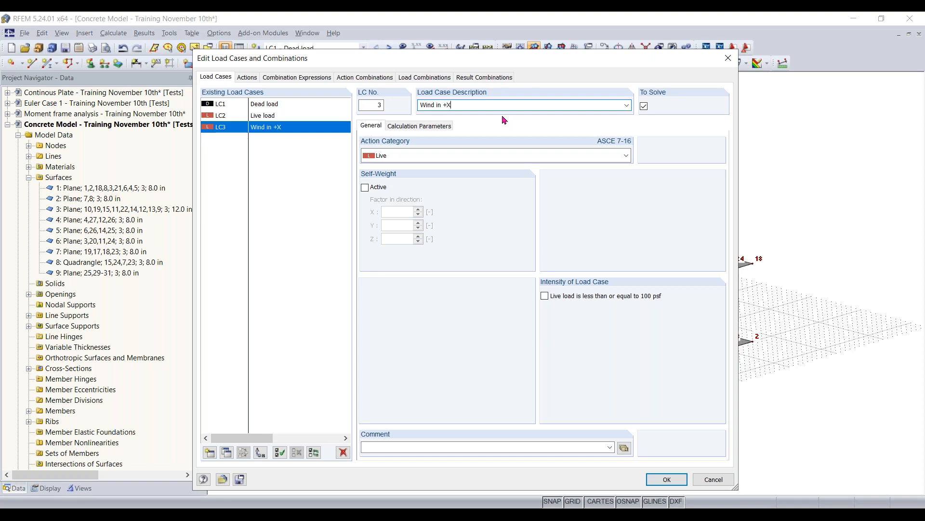
{"action": "left_click", "coordinate": [626, 156]}
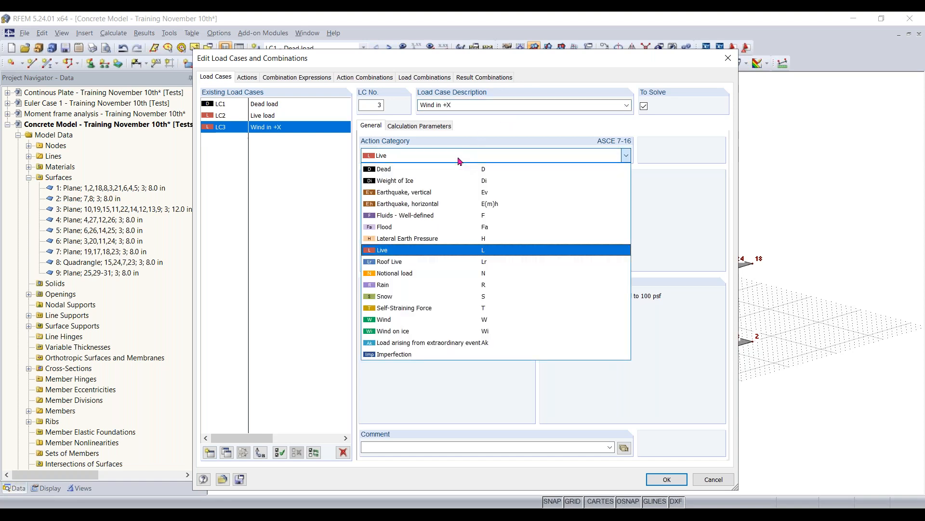
{"action": "left_click", "coordinate": [394, 319]}
- Review the live and dead load case definitions, the assigned actions and the combination expressions
{"action": "left_click", "coordinate": [267, 116]}
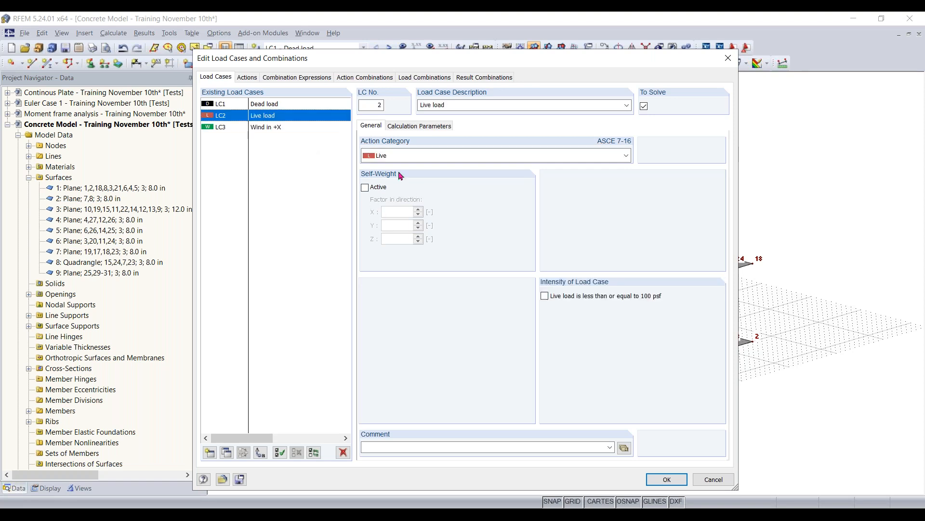
{"action": "left_click", "coordinate": [266, 104]}
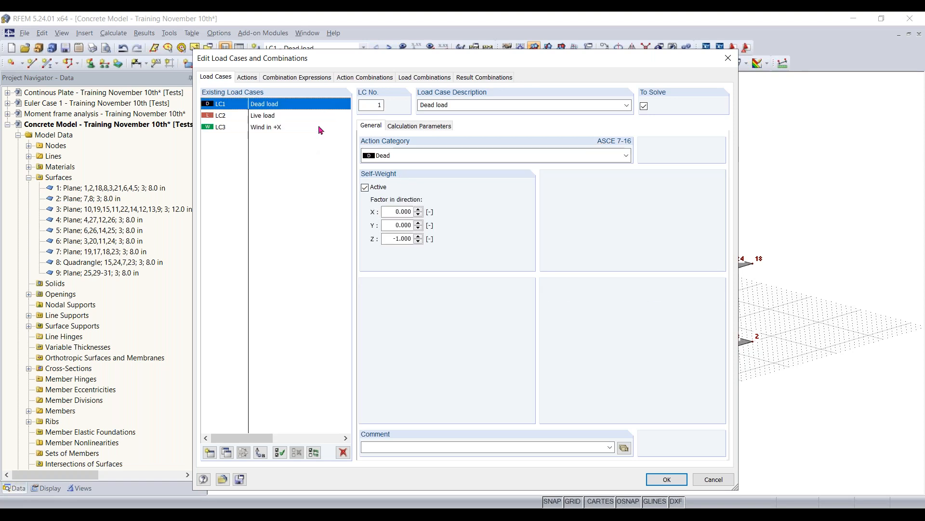
{"action": "left_click", "coordinate": [245, 78]}
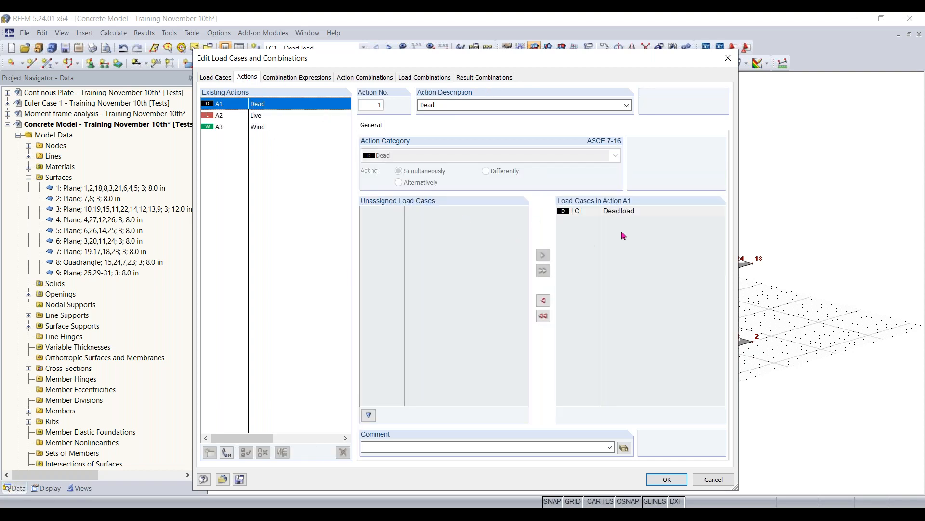
{"action": "left_click", "coordinate": [285, 79]}
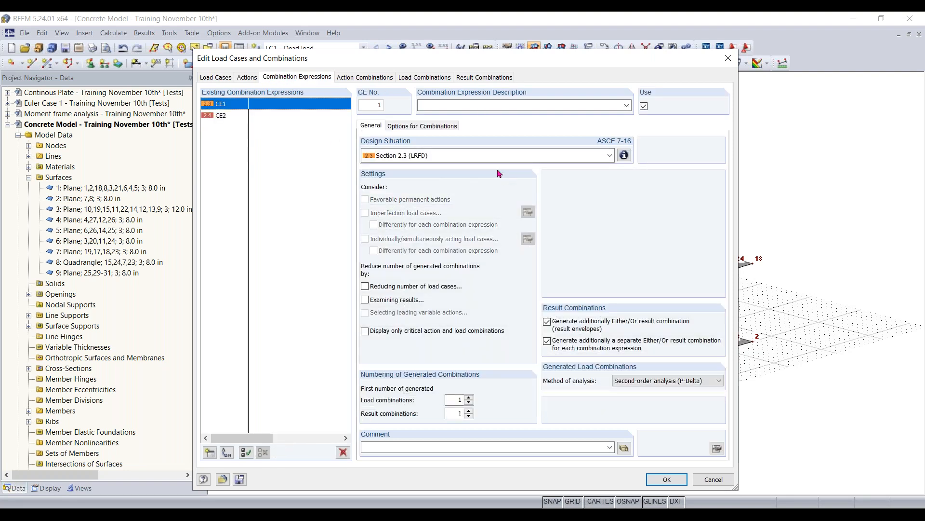
- Examine the action combinations with the ASCE 7-16 Section 2.3 (LRFD) design situation info, and the generated load and result combinations
{"action": "left_click", "coordinate": [365, 78]}
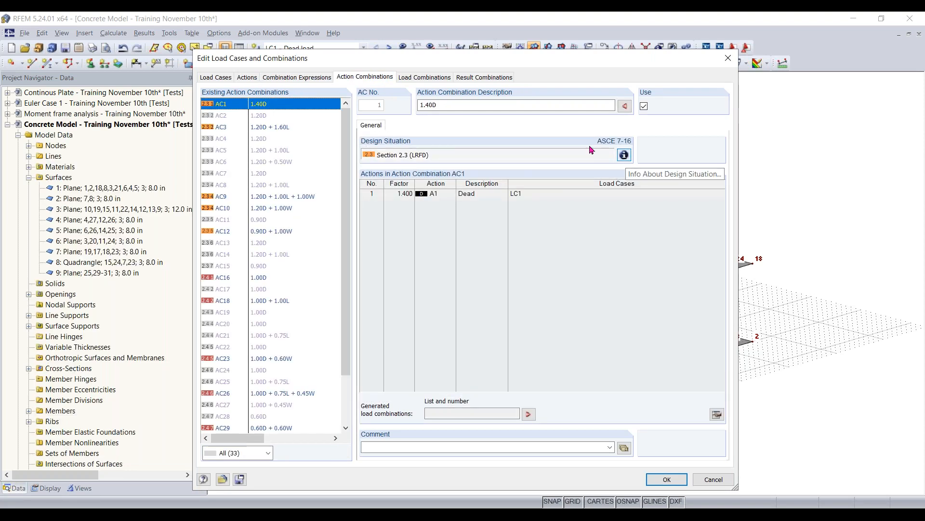
{"action": "left_click", "coordinate": [624, 156]}
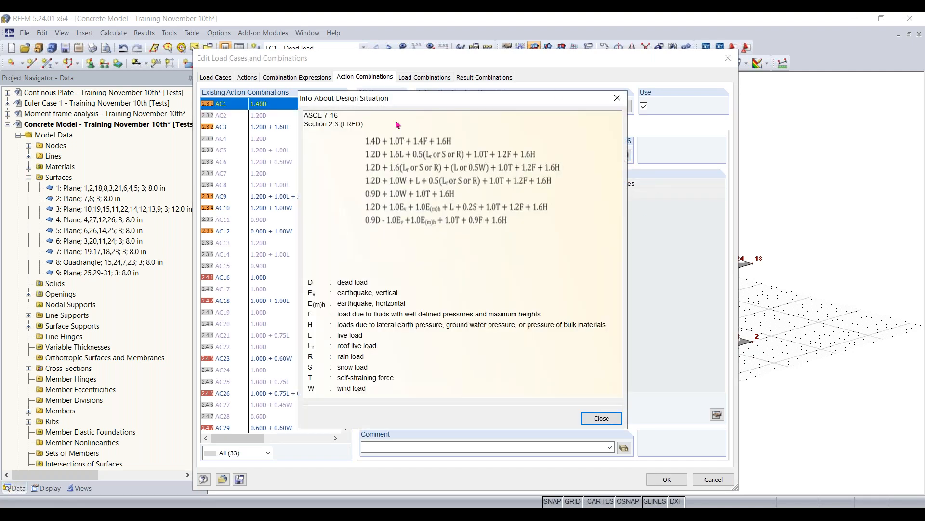
{"action": "left_click_drag", "start_coordinate": [381, 98], "coordinate": [191, 91]}
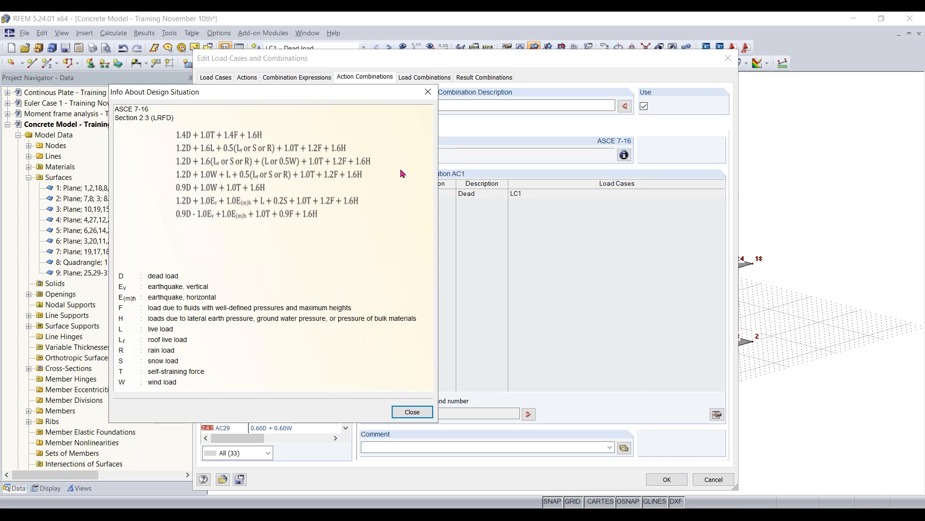
{"action": "left_click", "coordinate": [427, 91]}
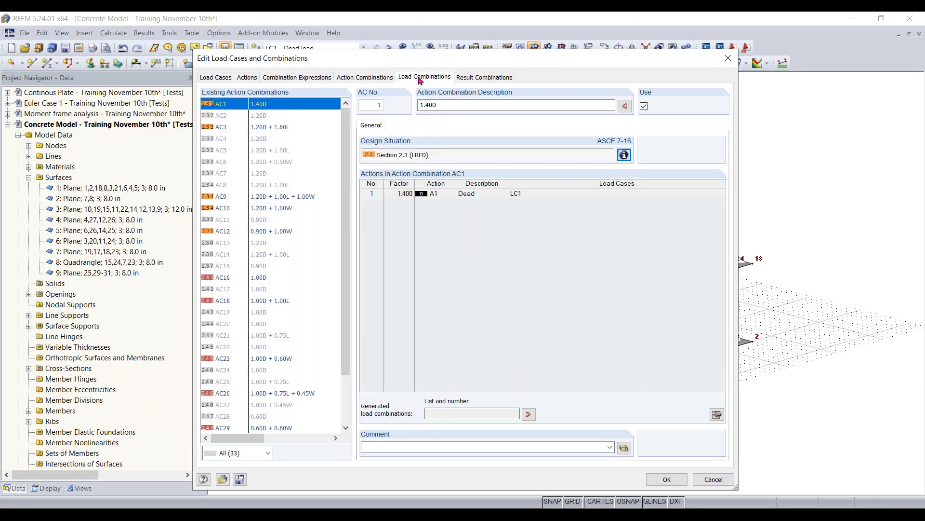
{"action": "left_click", "coordinate": [421, 77]}
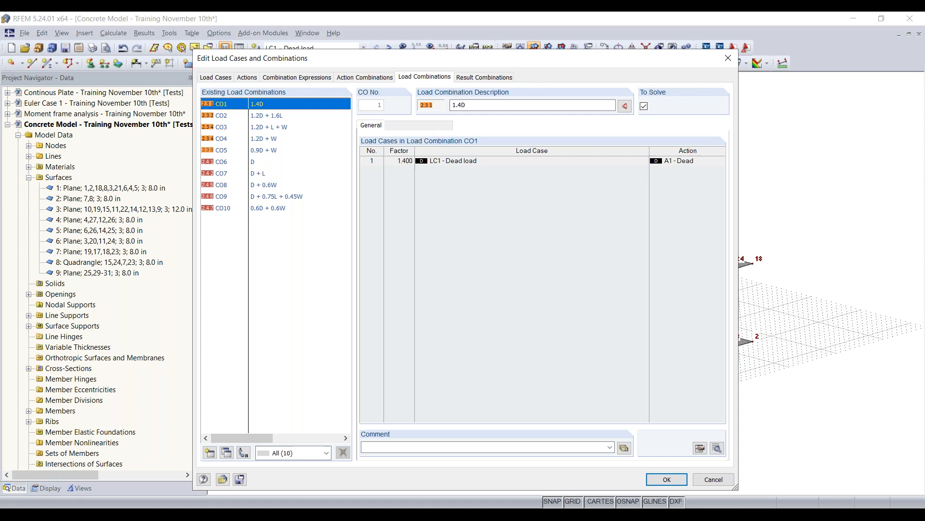
{"action": "left_click", "coordinate": [481, 76]}
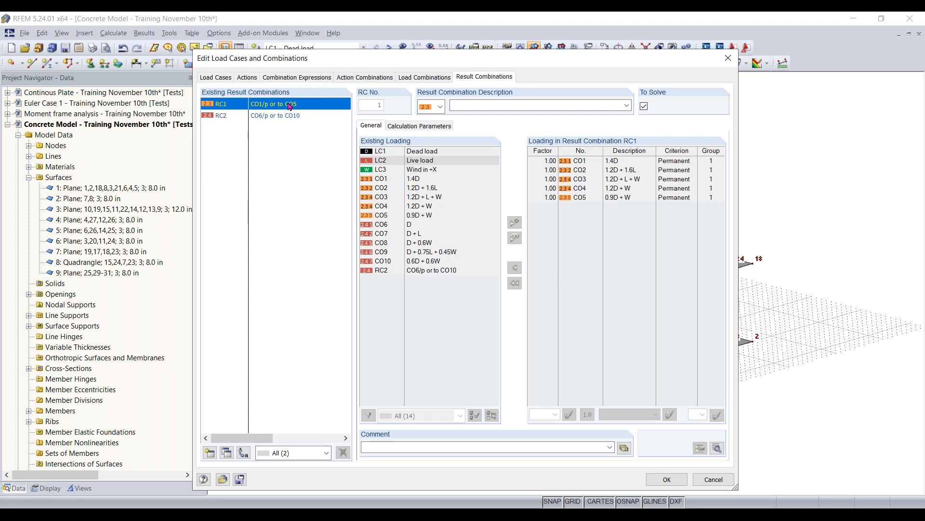
- Close the load cases and combinations dialog without confirming, and display the model in isometric view
{"action": "left_click", "coordinate": [733, 64]}
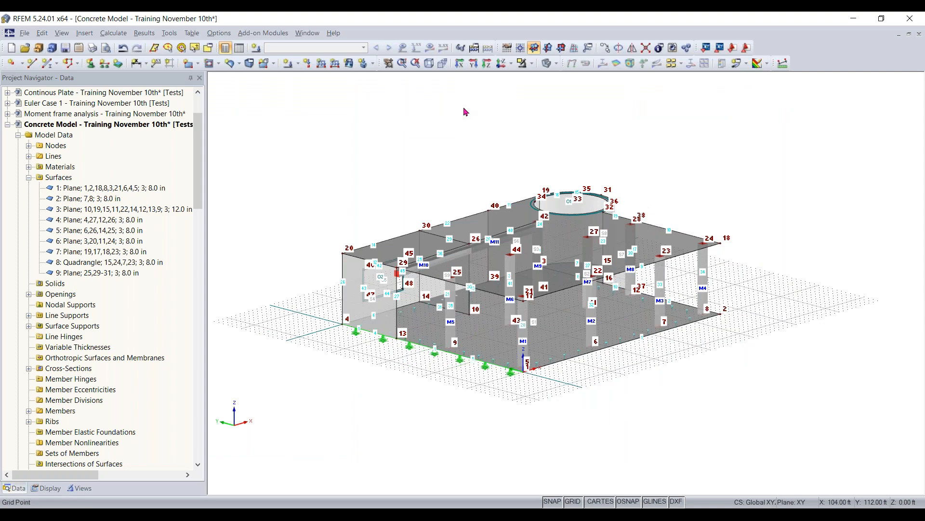
{"action": "left_click", "coordinate": [429, 63]}
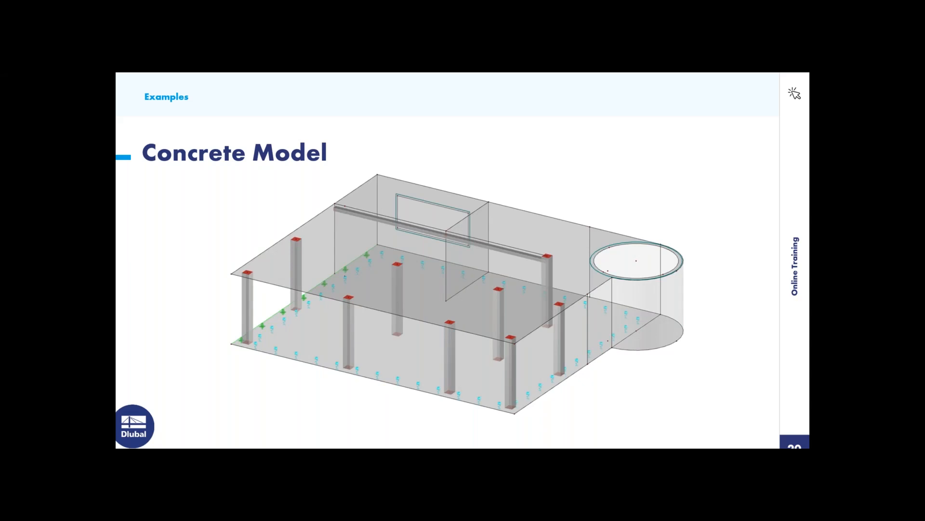
{"action": "key", "text": "Right"}
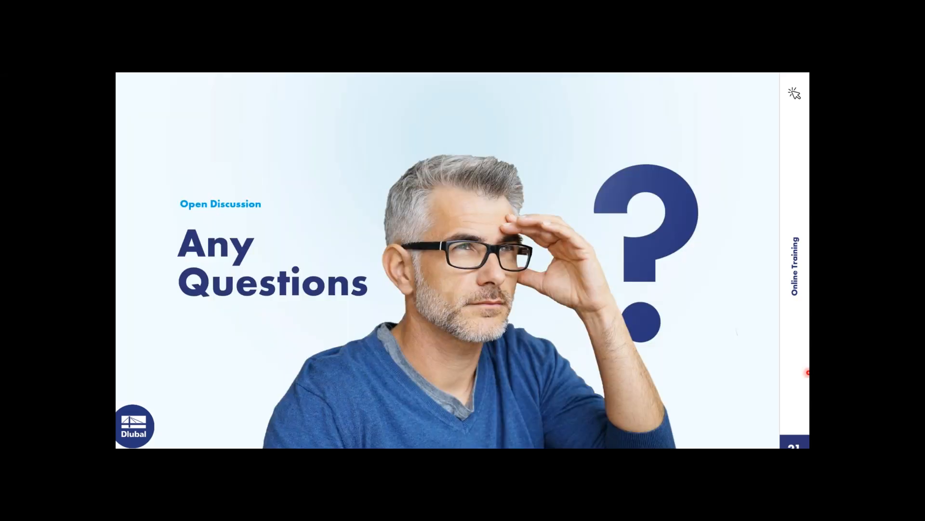